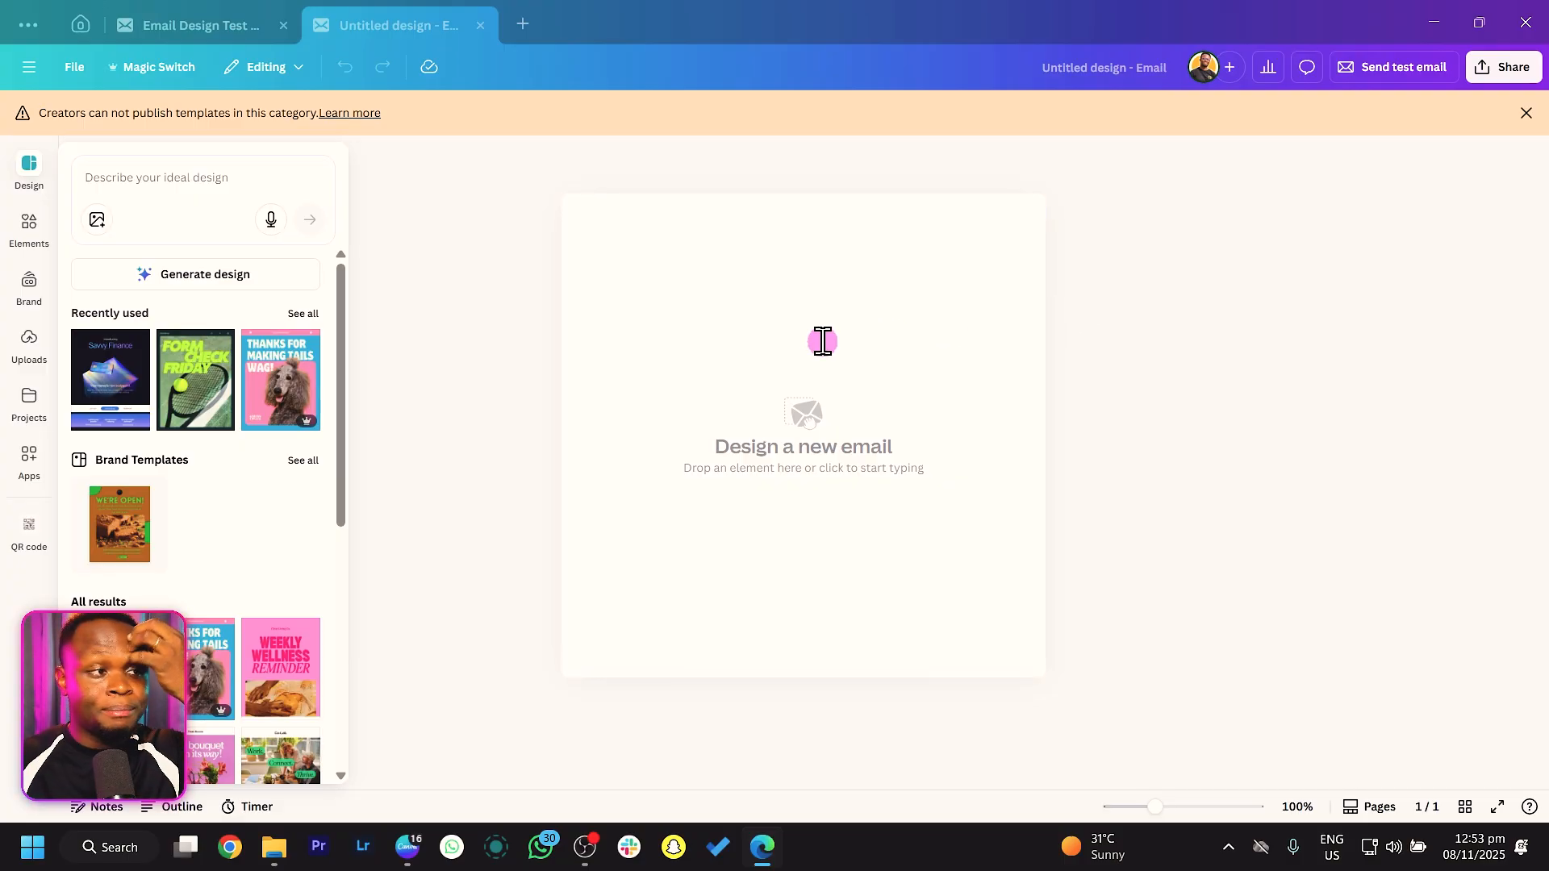
Step: Insert the blue header with the company logo and Instagram, X and LinkedIn icons into the blank email
scroll(162, 597, "down", 4)
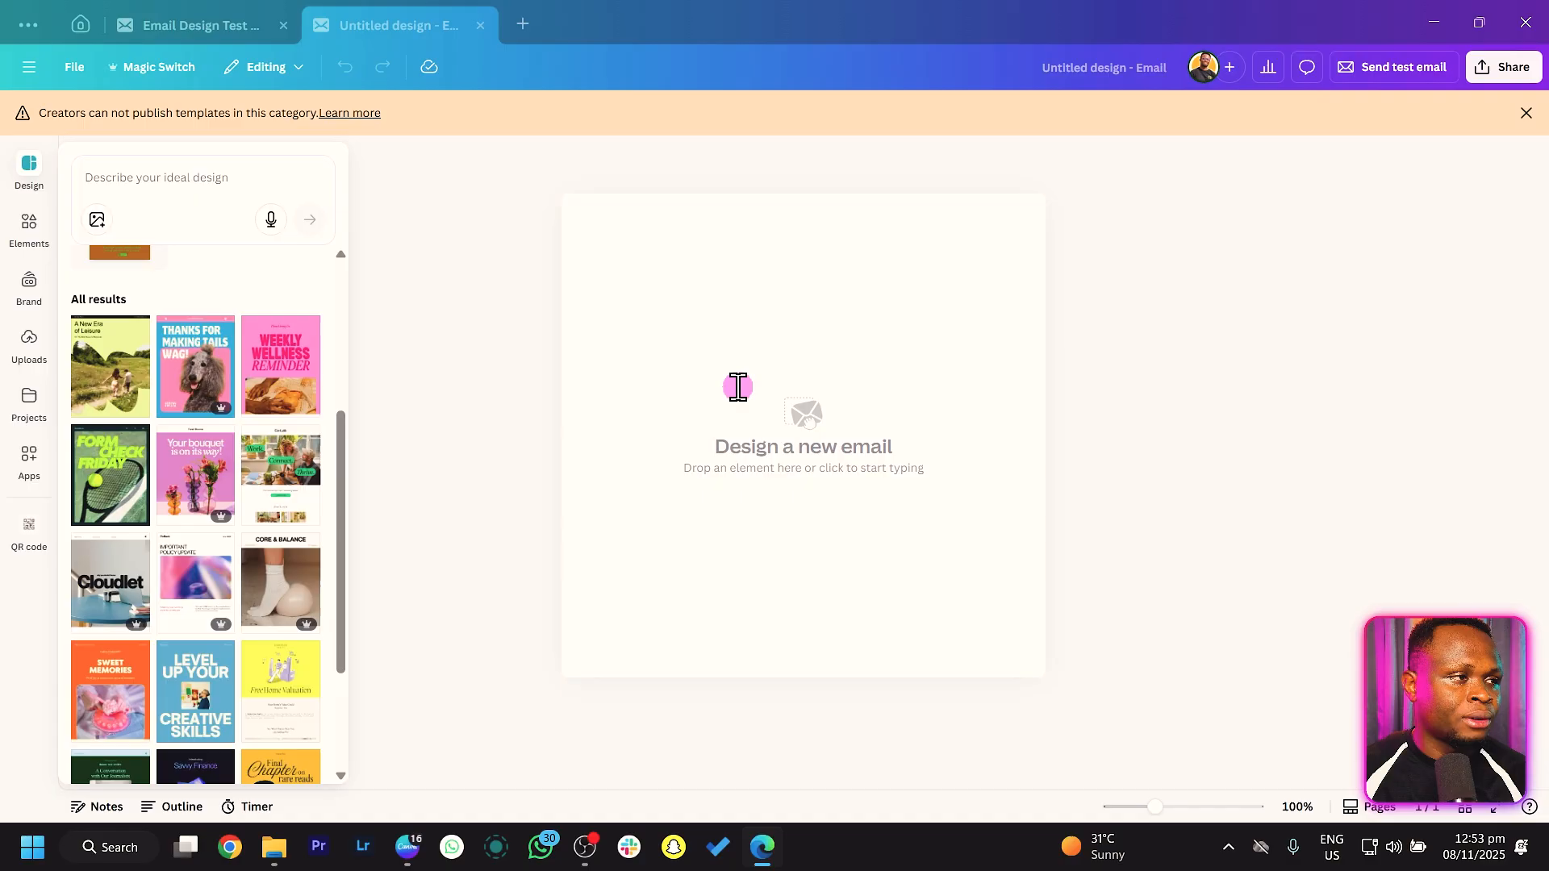
left_click(29, 234)
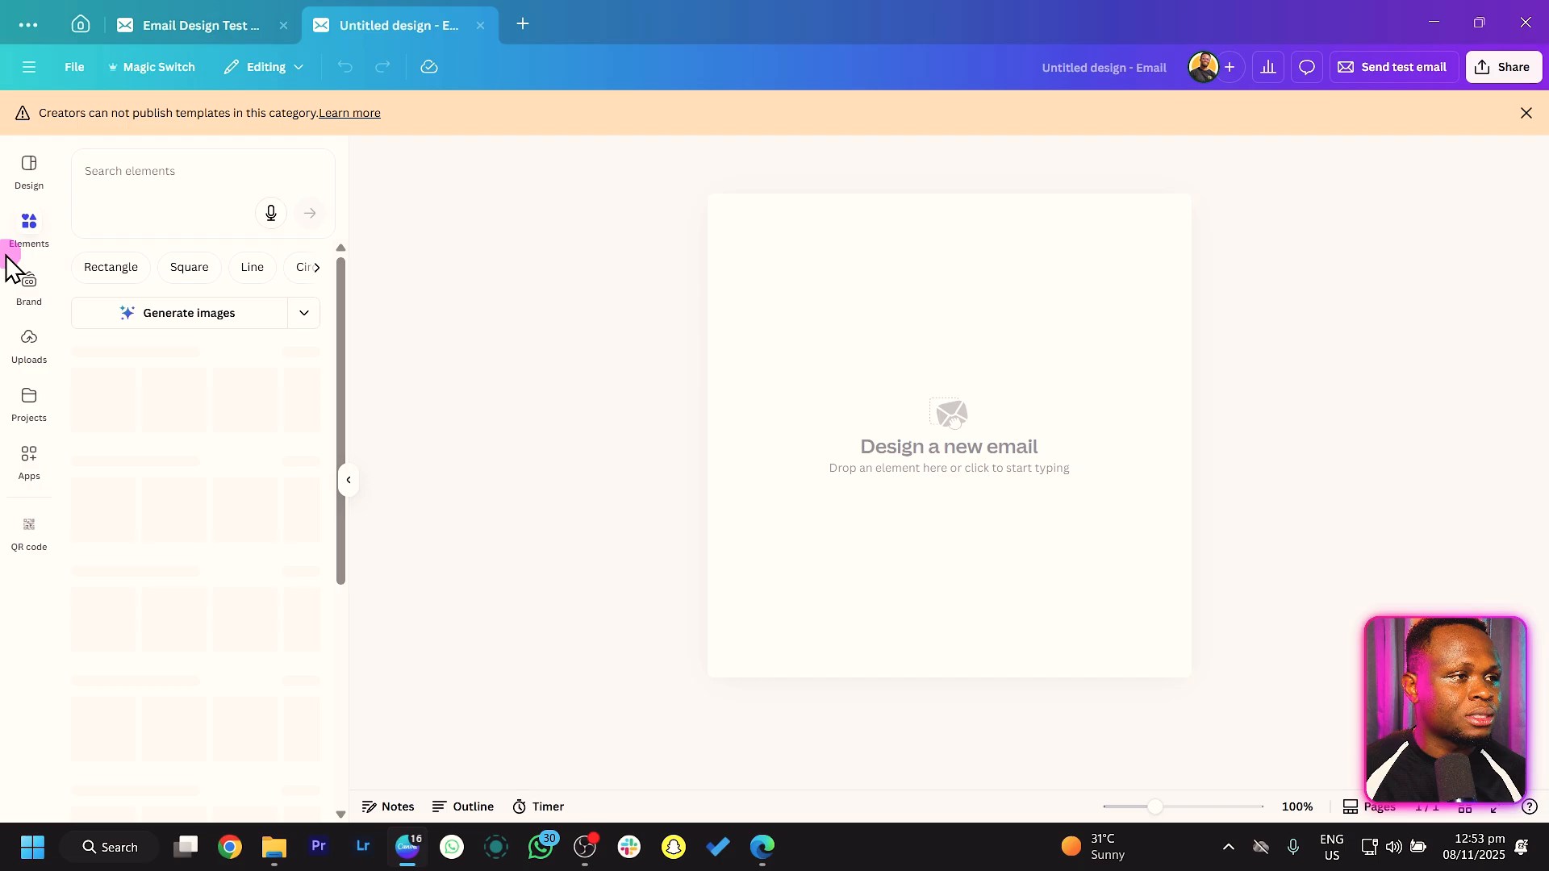
scroll(148, 432, "down", 2)
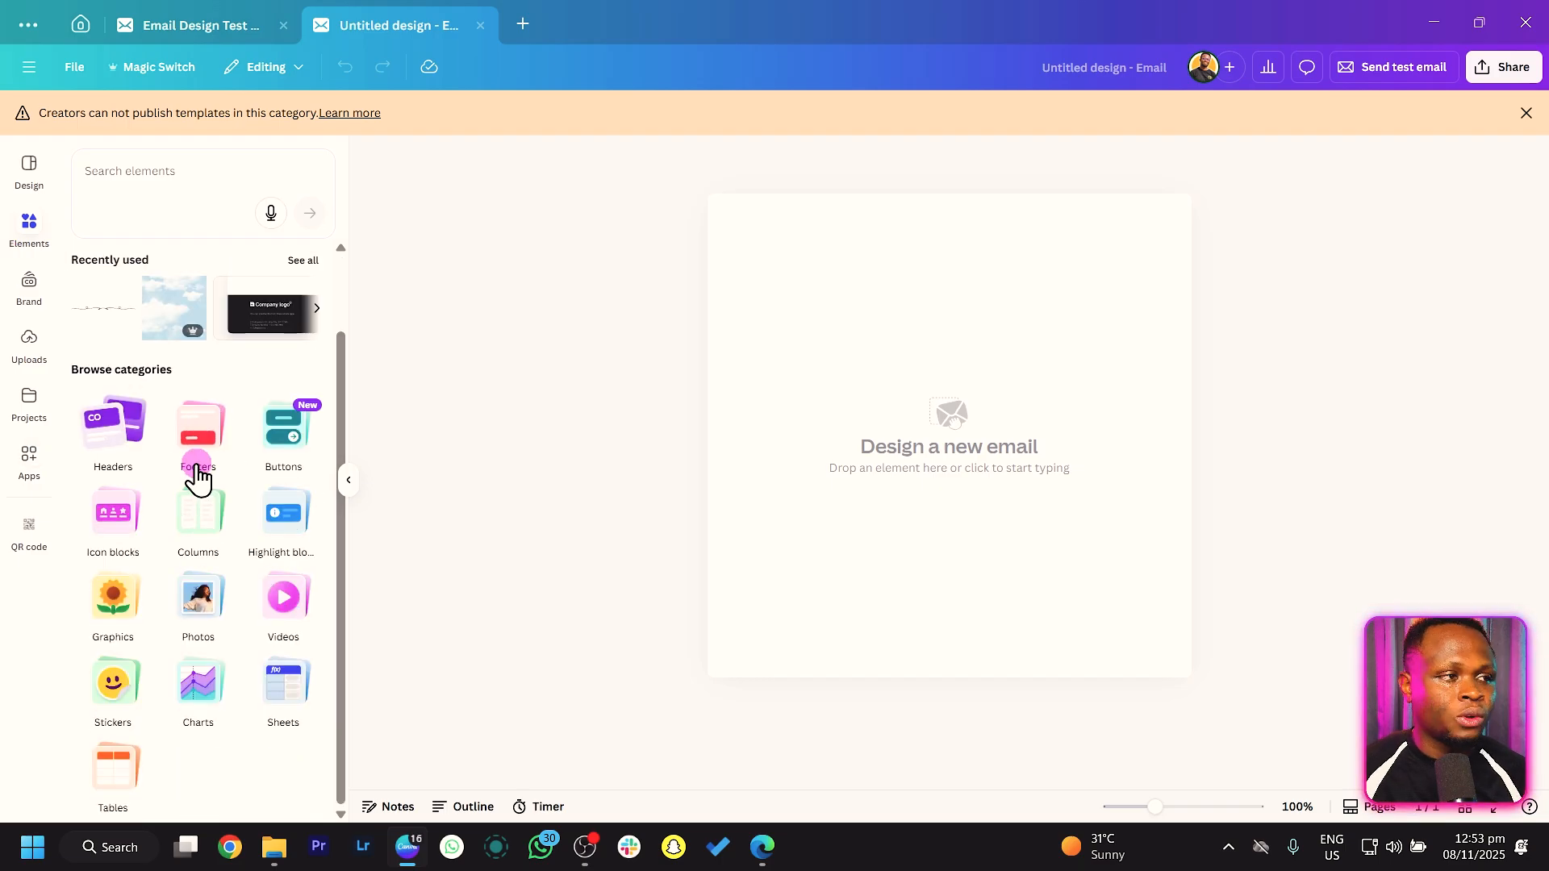
left_click(111, 425)
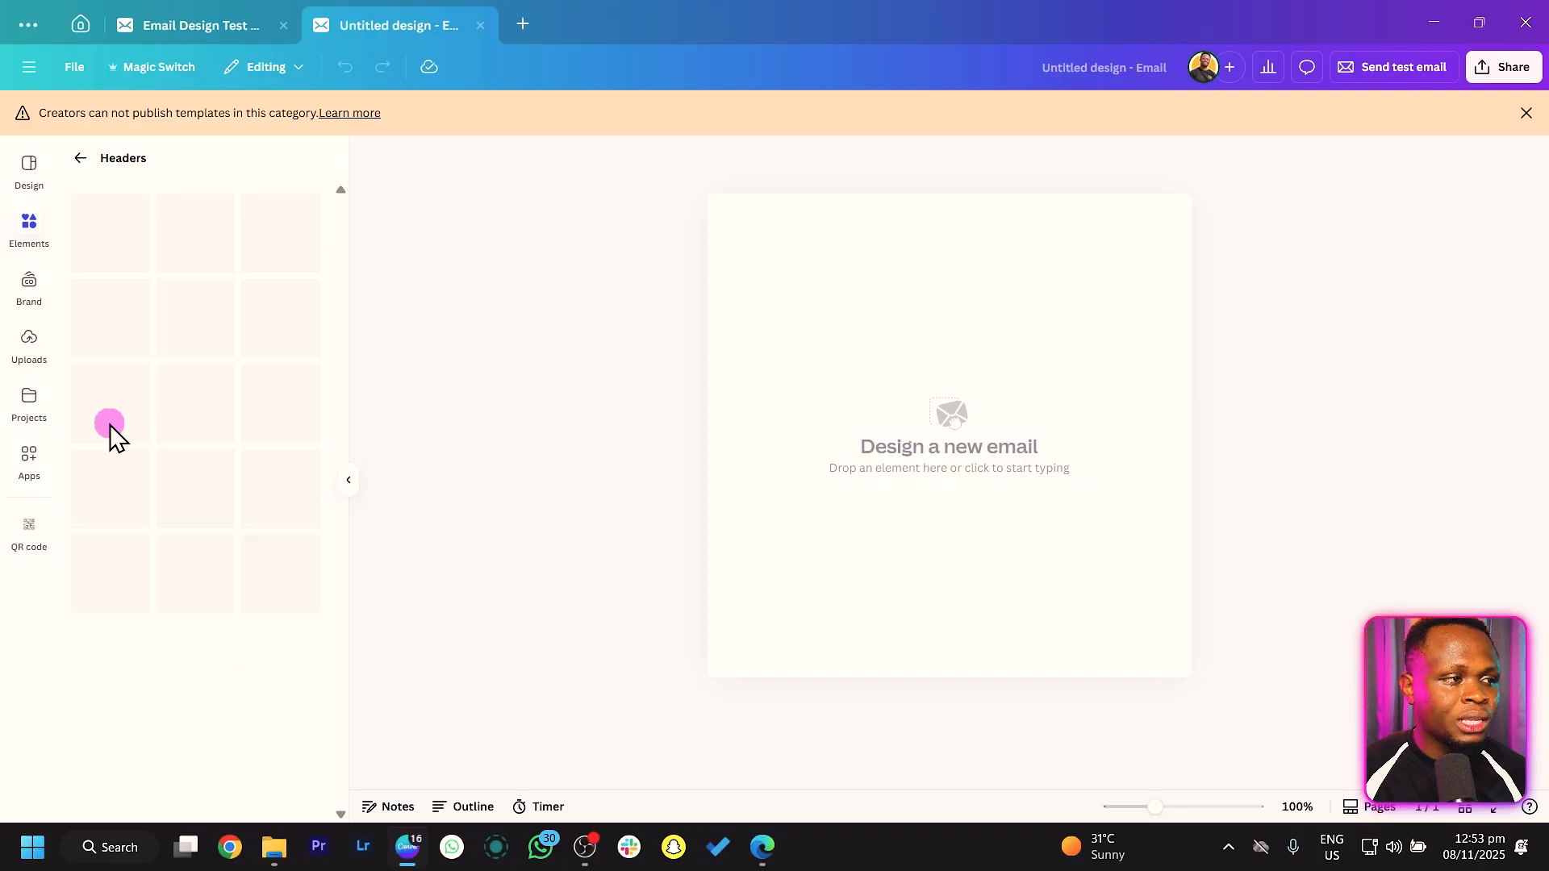
scroll(177, 387, "down", 1)
scroll(176, 385, "down", 4)
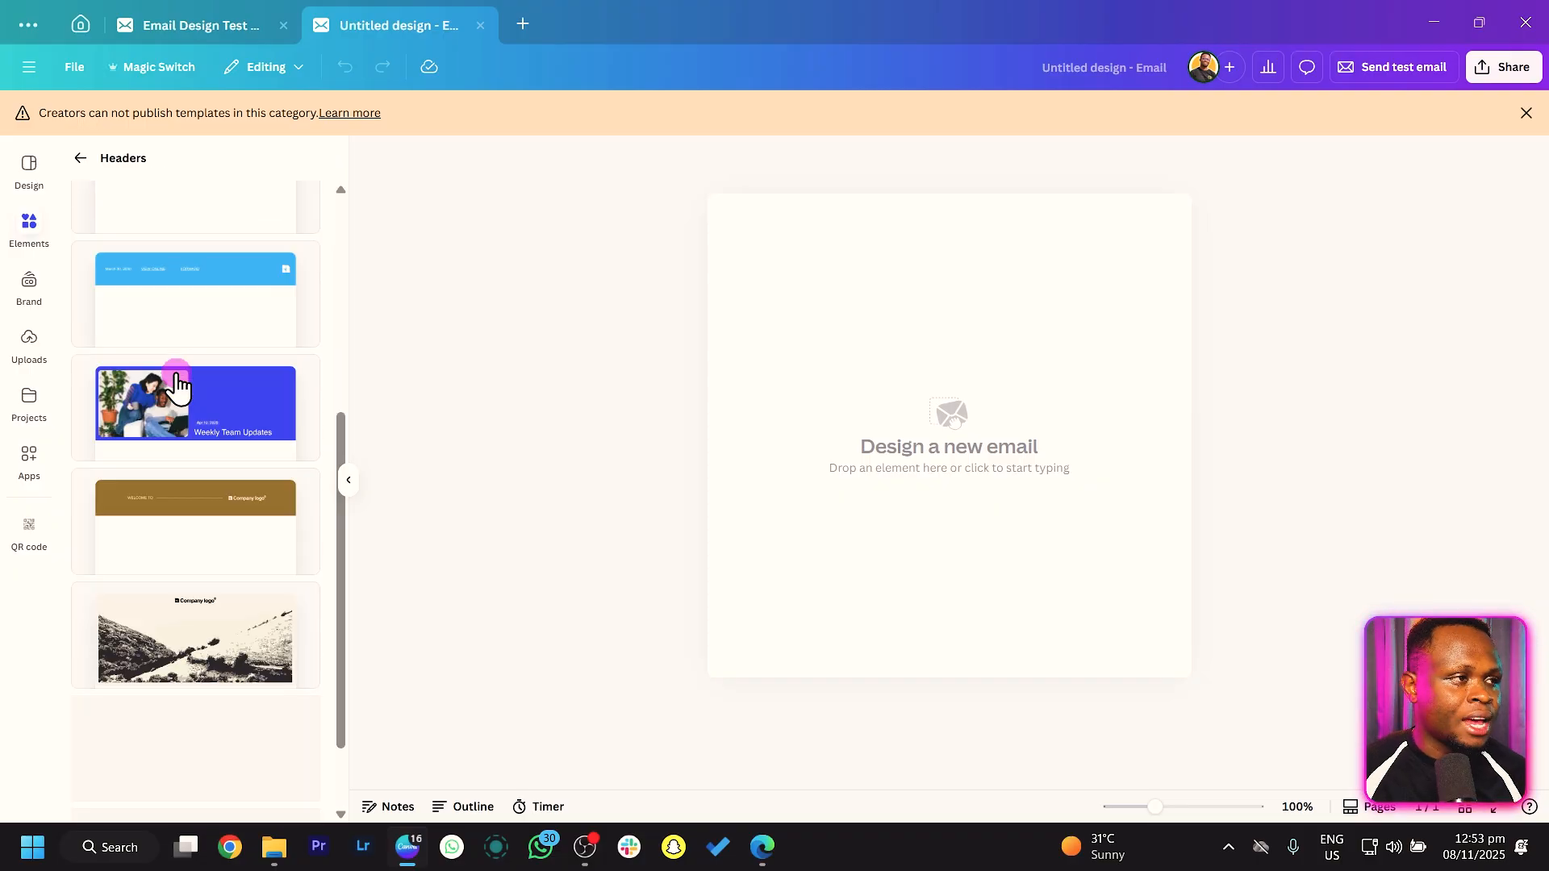
scroll(177, 385, "up", 5)
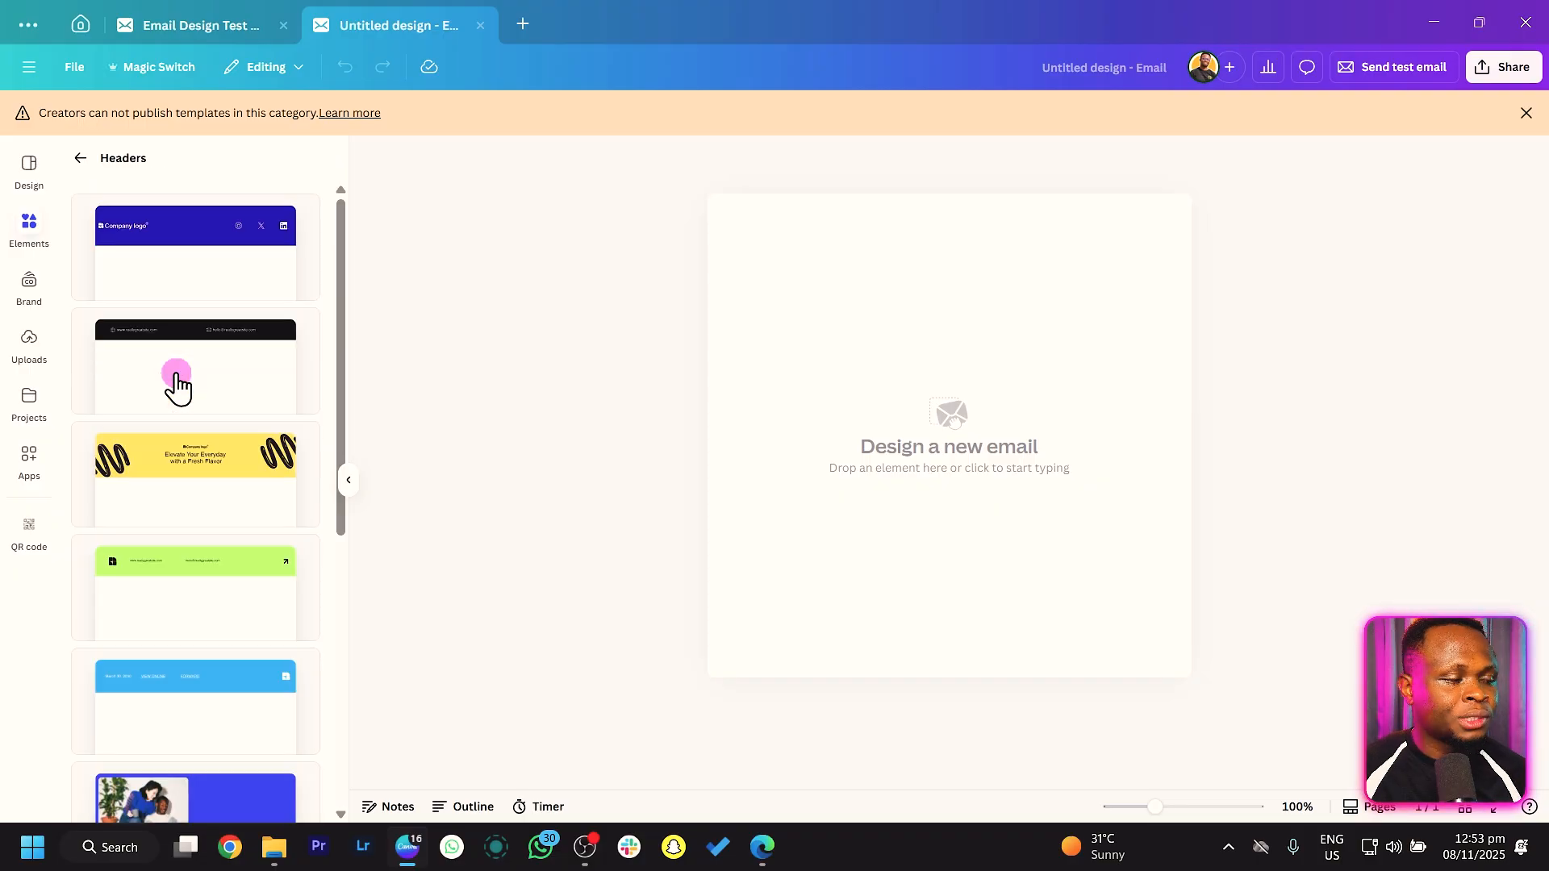
left_click(169, 234)
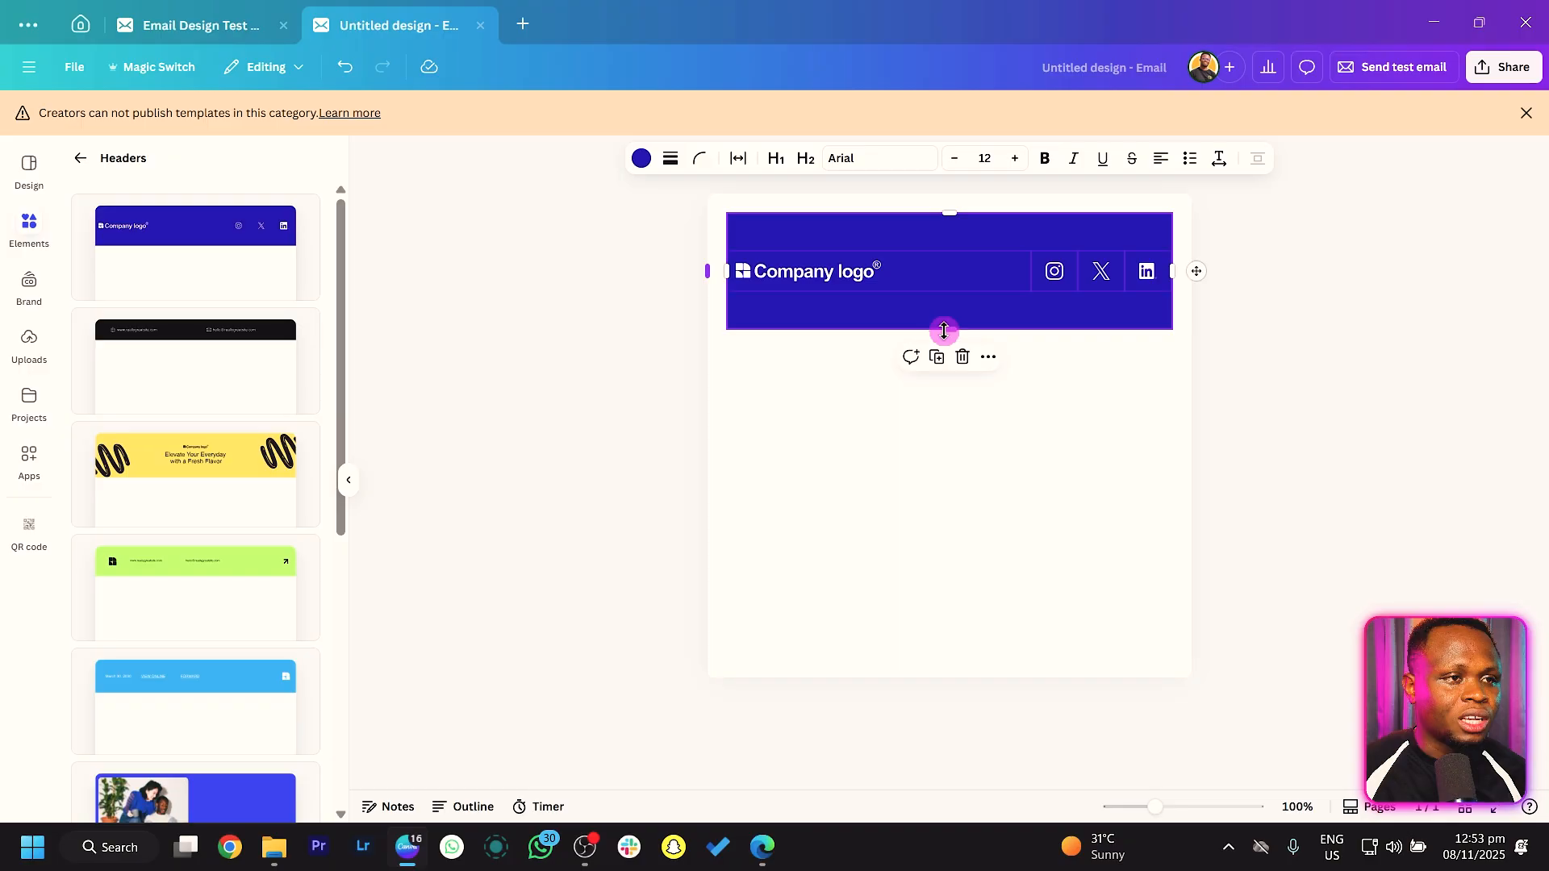
Step: Reduce the header's top and bottom padding to about 30 and expand the header to full width
left_click_drag(944, 331, 934, 299)
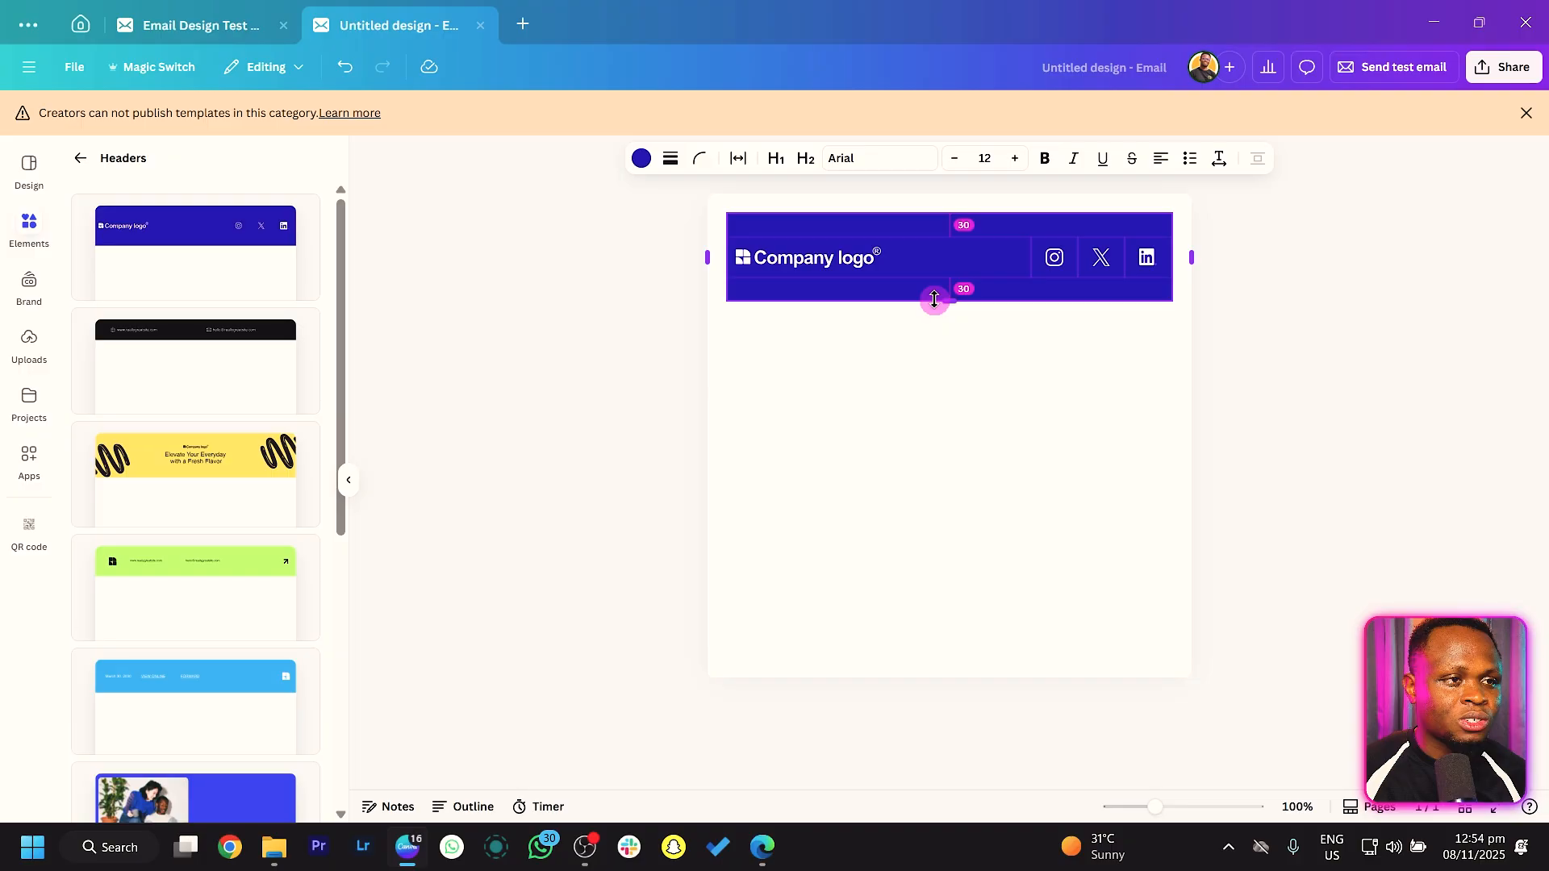
left_click_drag(935, 300, 934, 296)
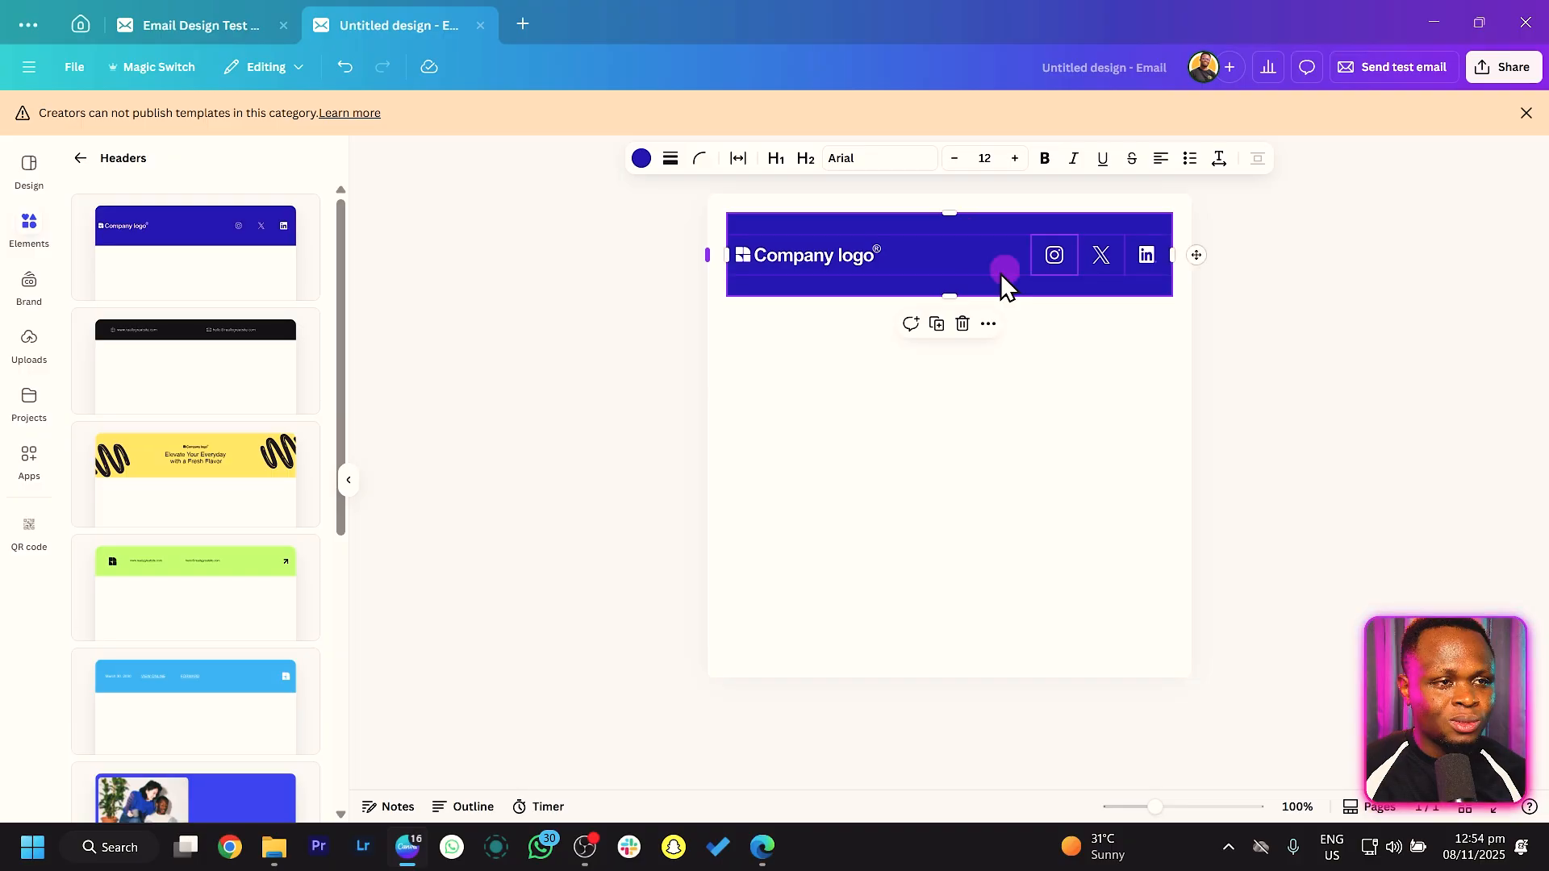
right_click(1000, 274)
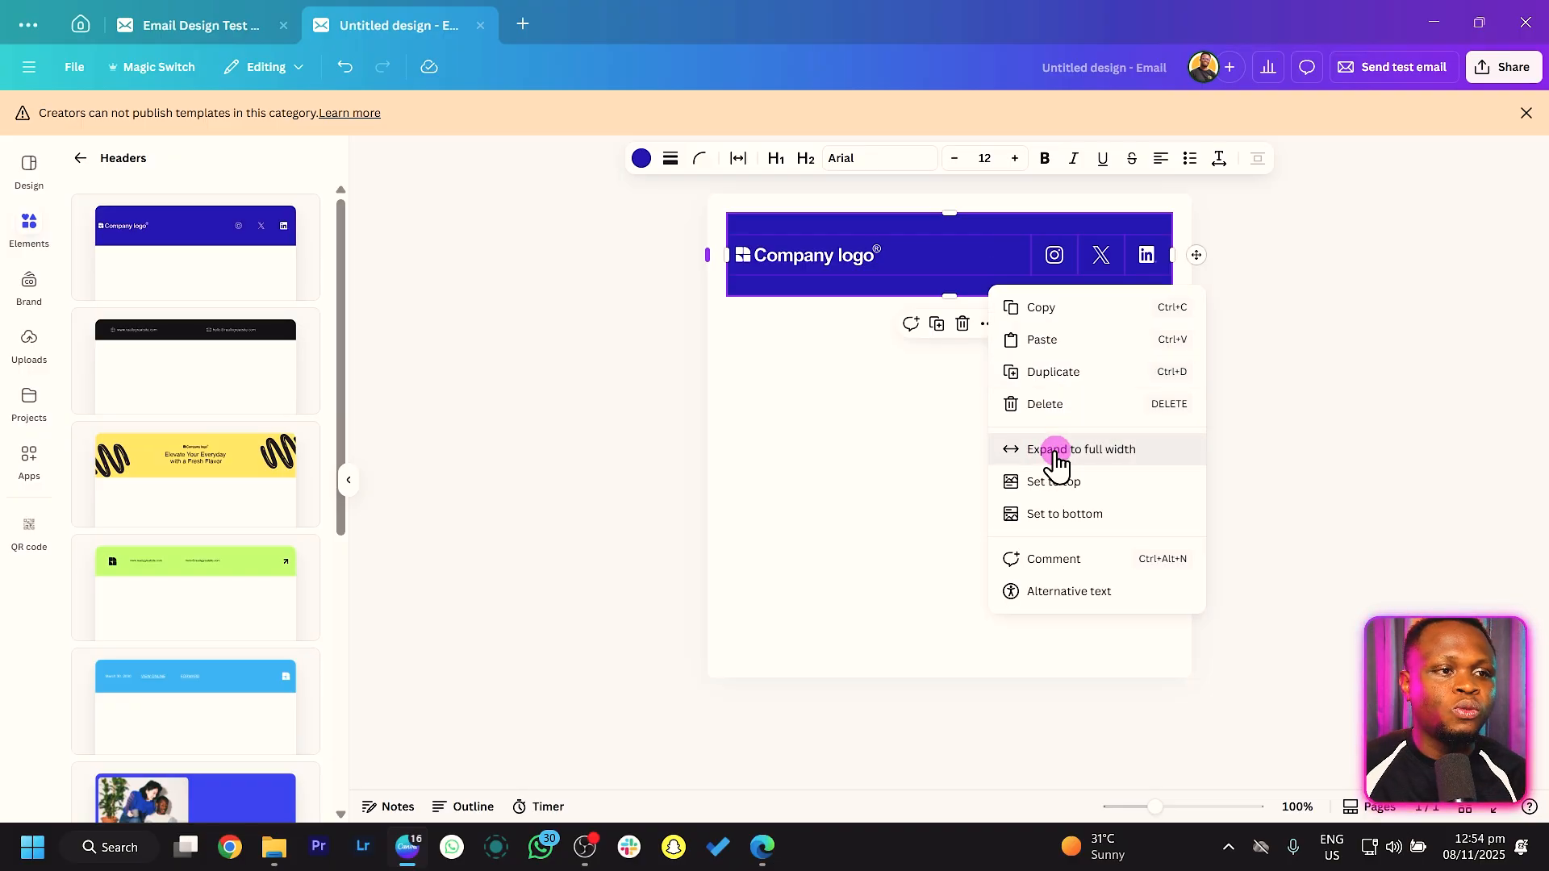
left_click(1052, 451)
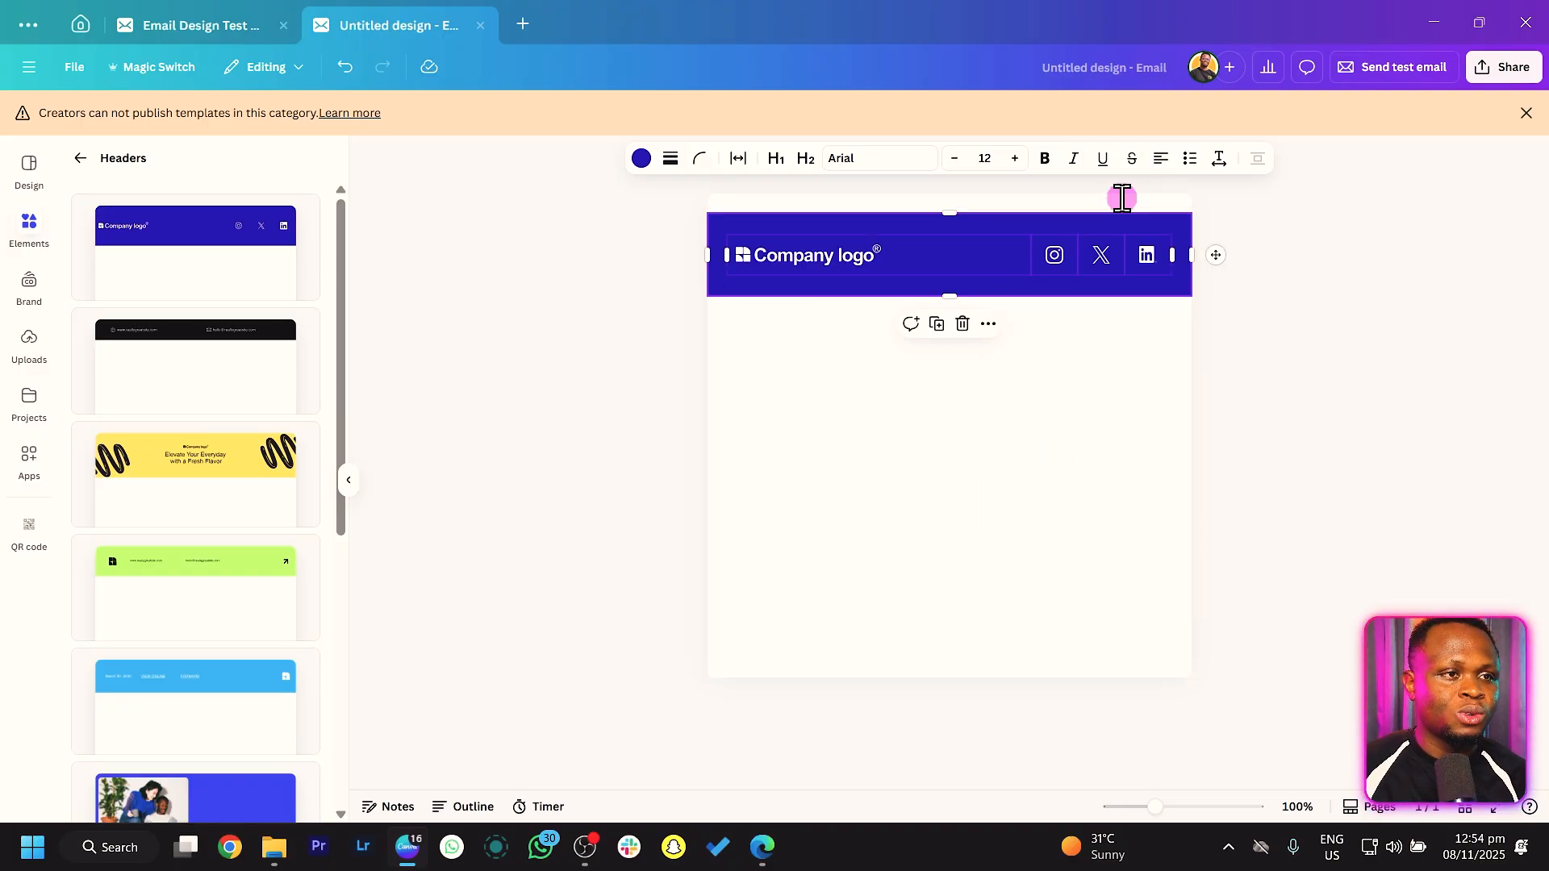
Step: Set the header flush to the top of the email
right_click(965, 293)
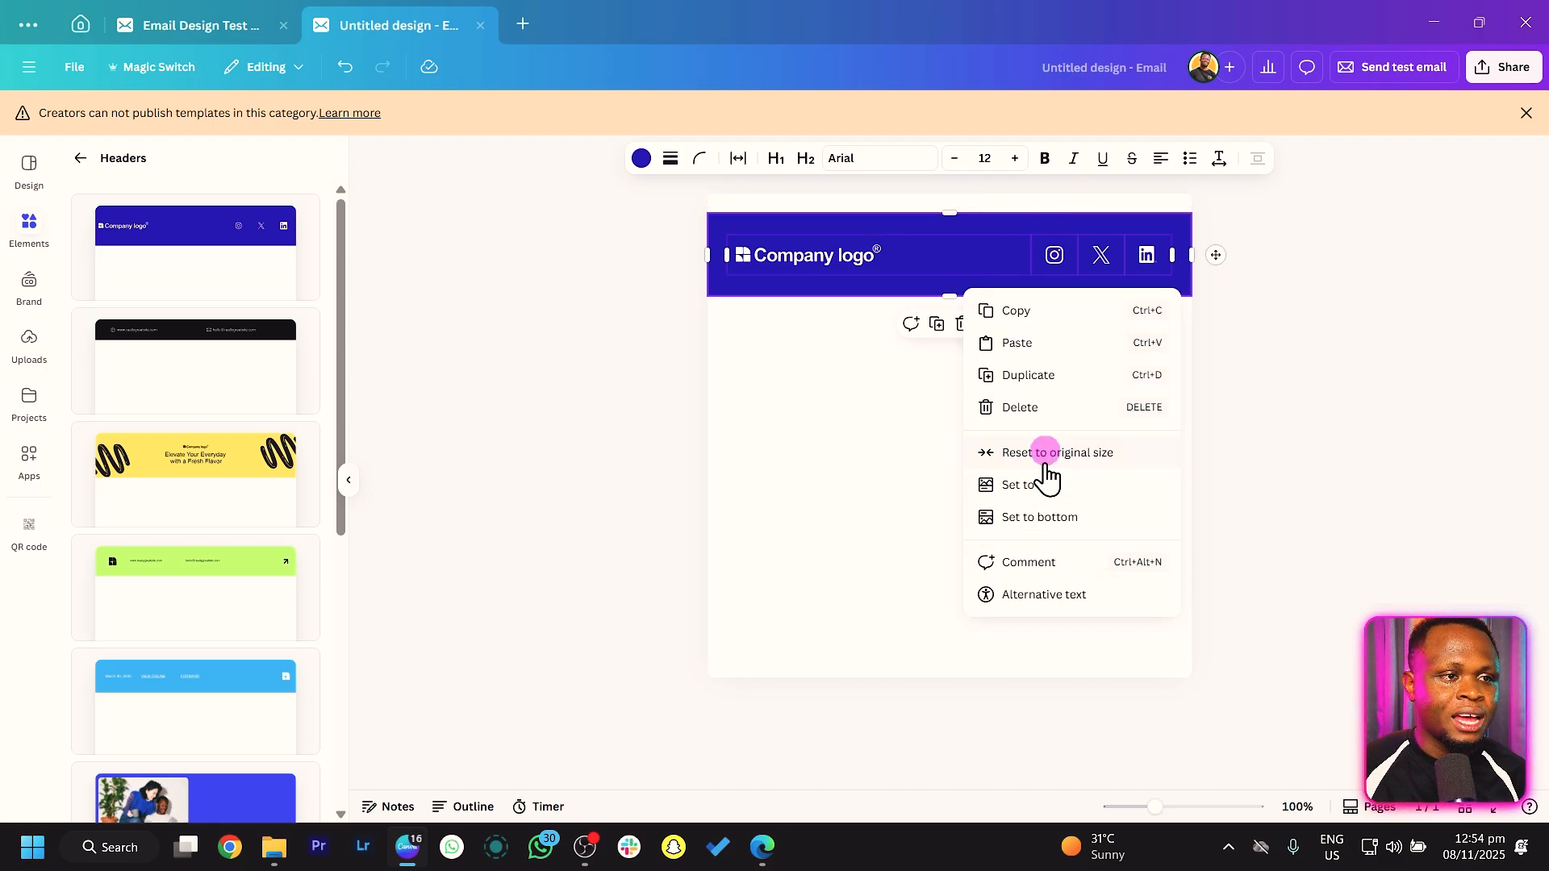
left_click(1086, 485)
left_click(1082, 480)
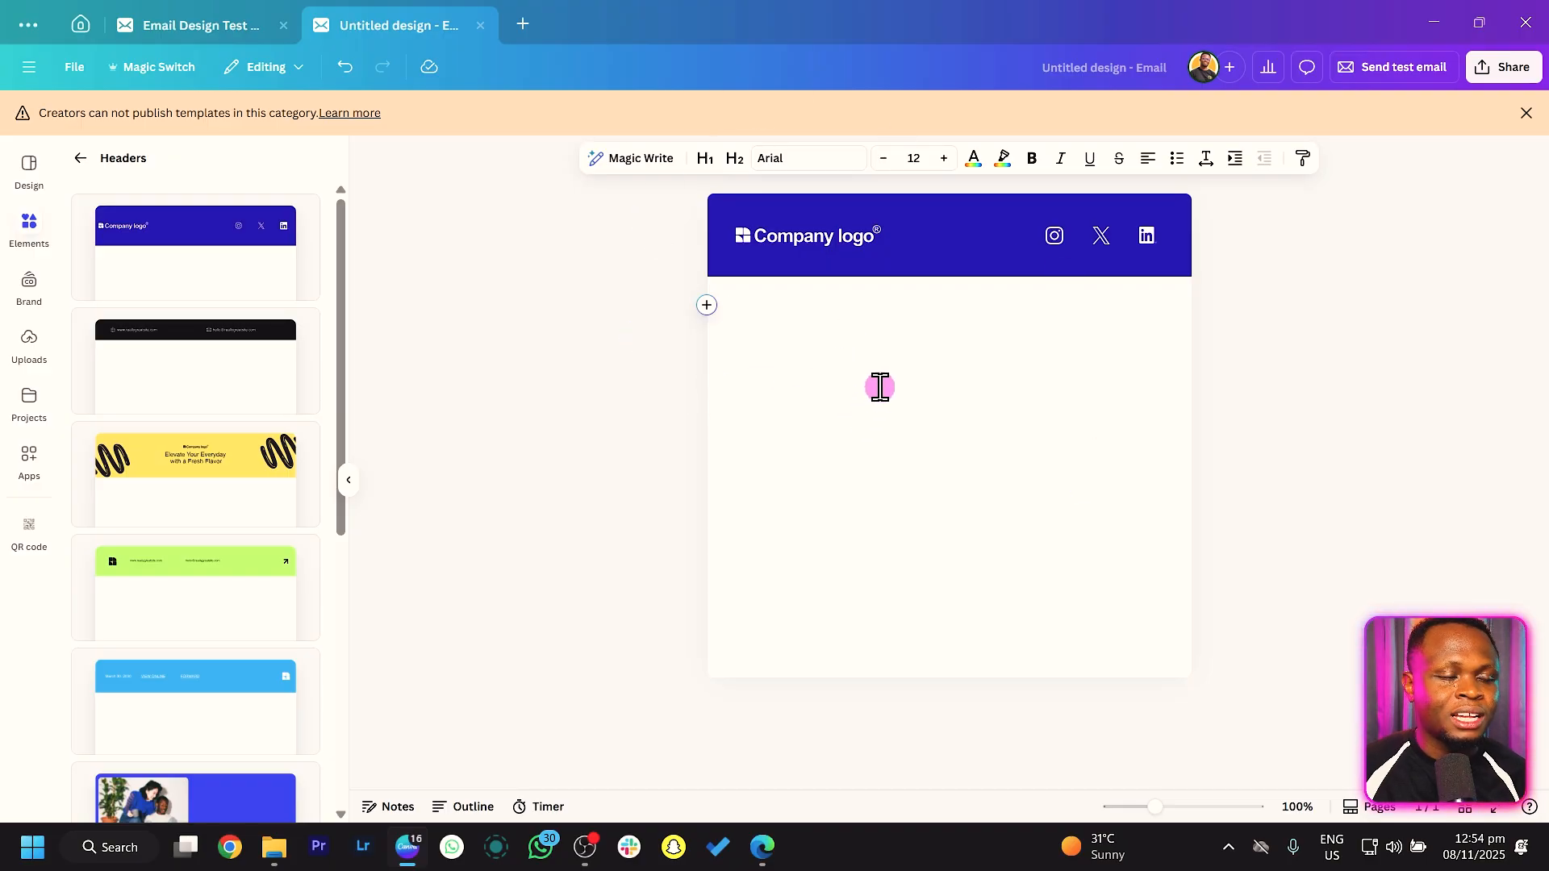
Step: Replace the header's placeholder company logo with the white Aketesia wordmark logo from the brand kit
left_click(799, 240)
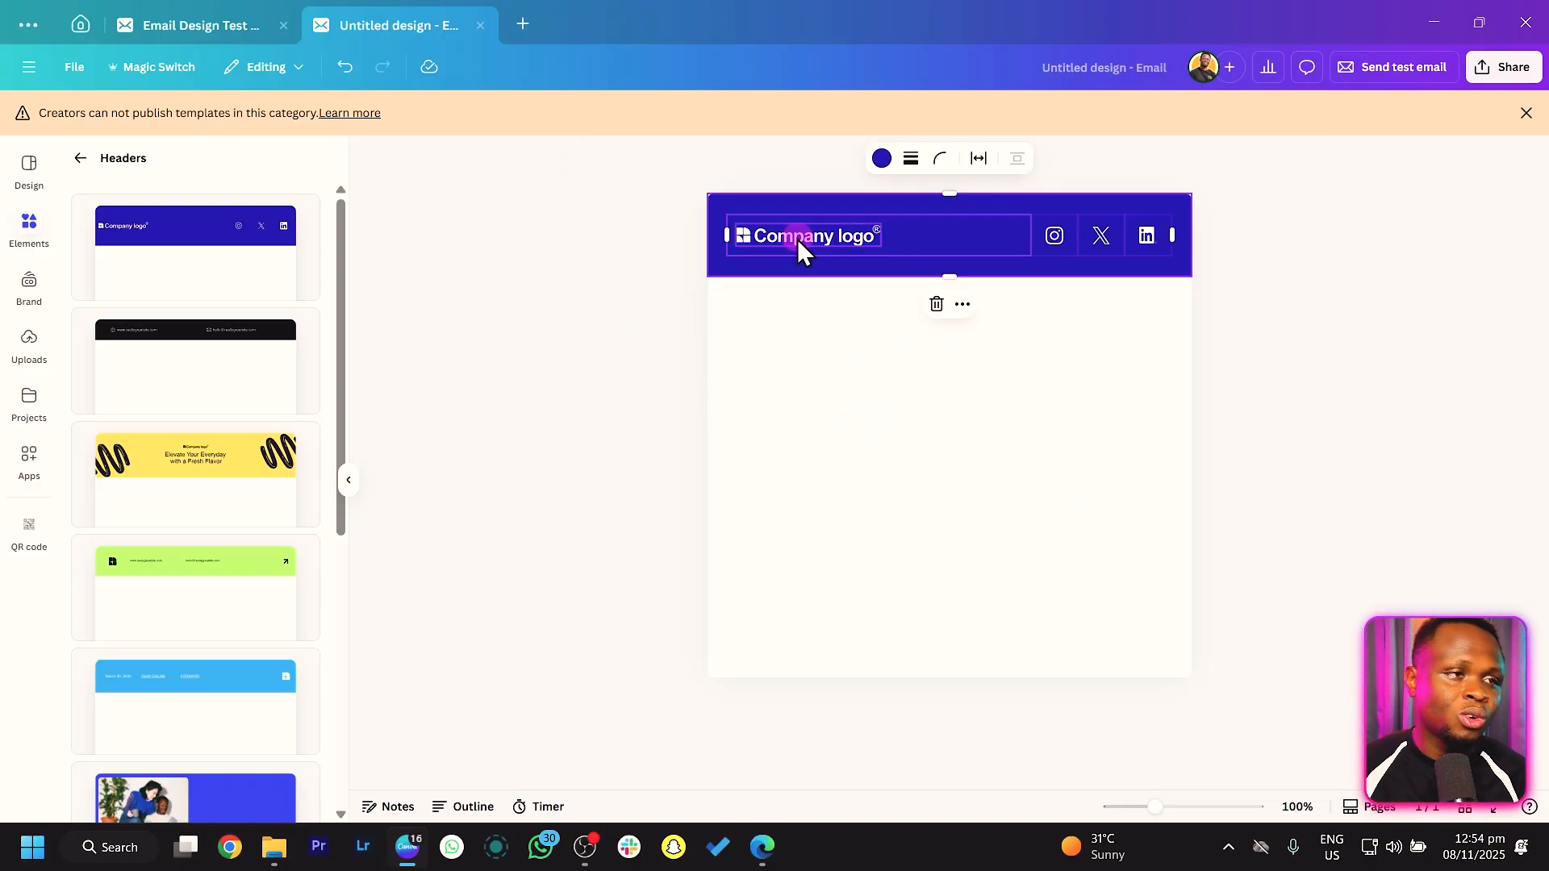
left_click(858, 240)
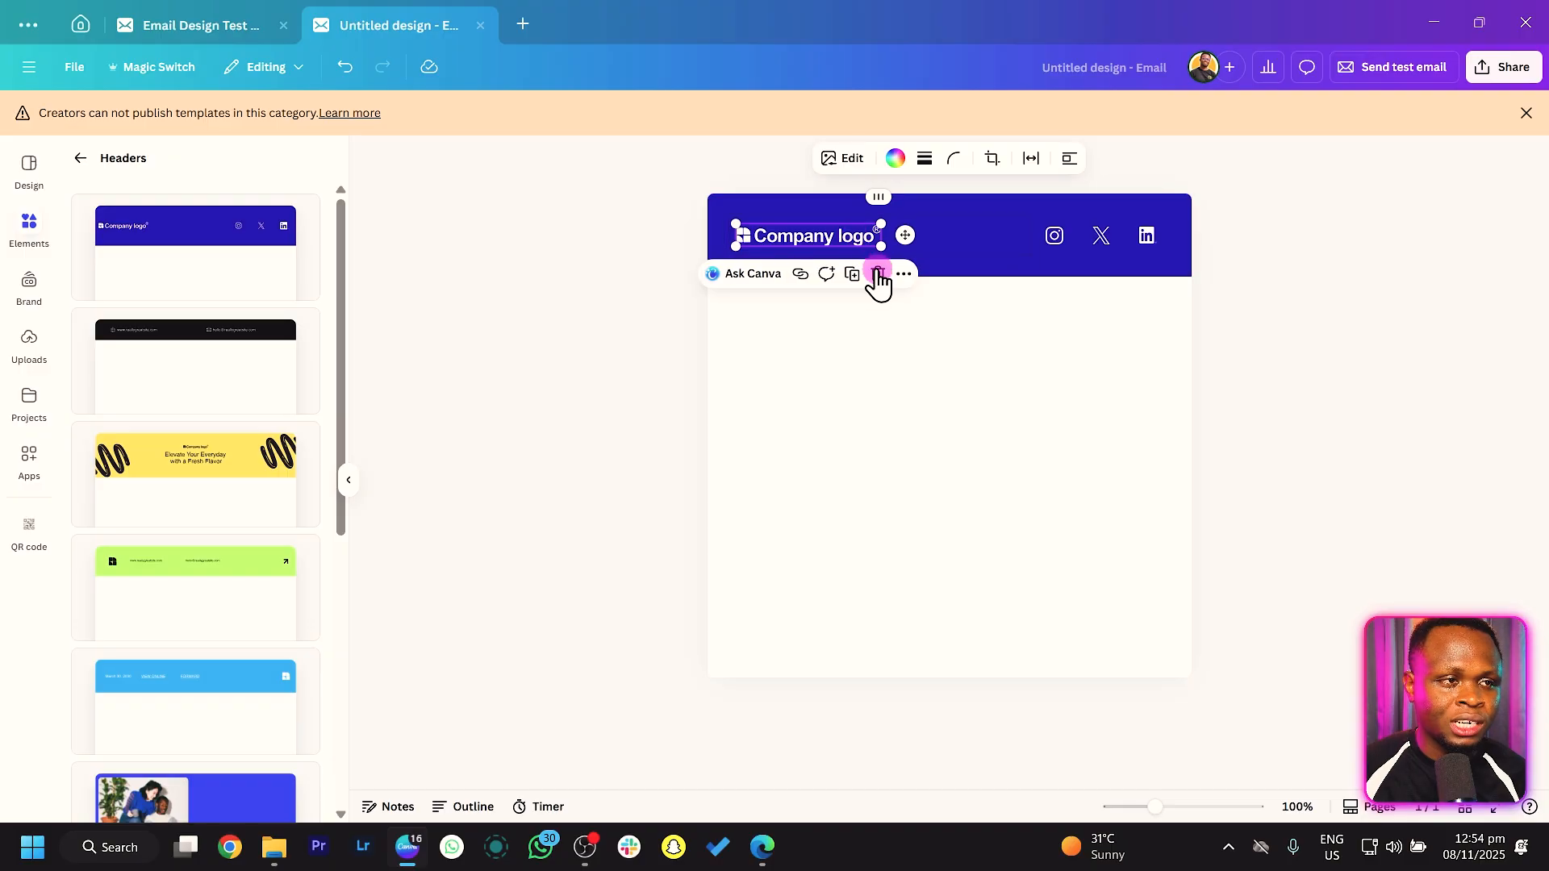
left_click(879, 274)
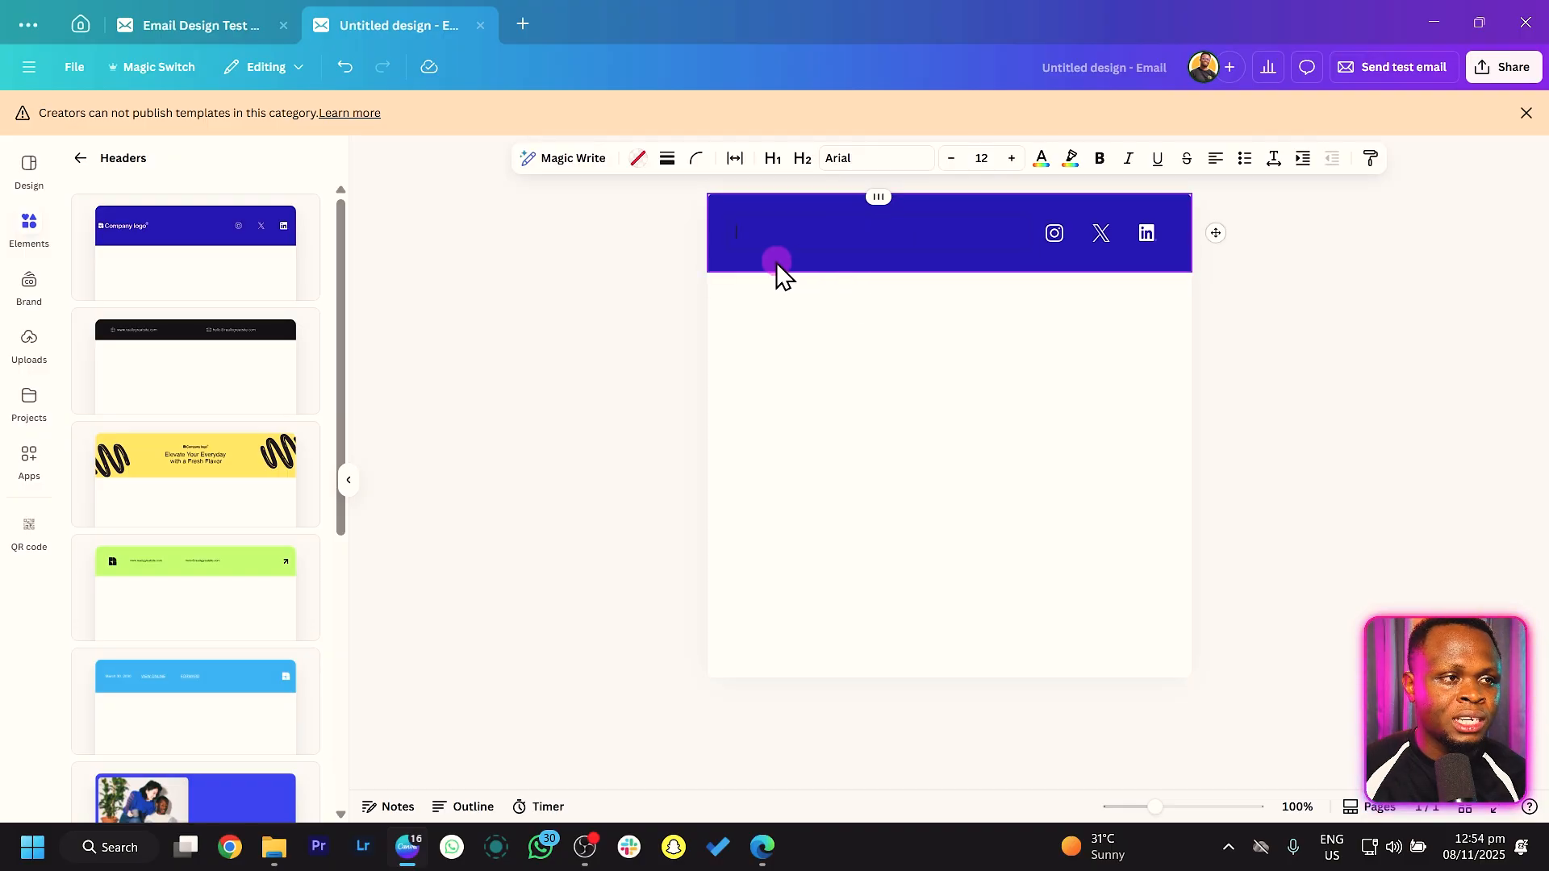
left_click(34, 300)
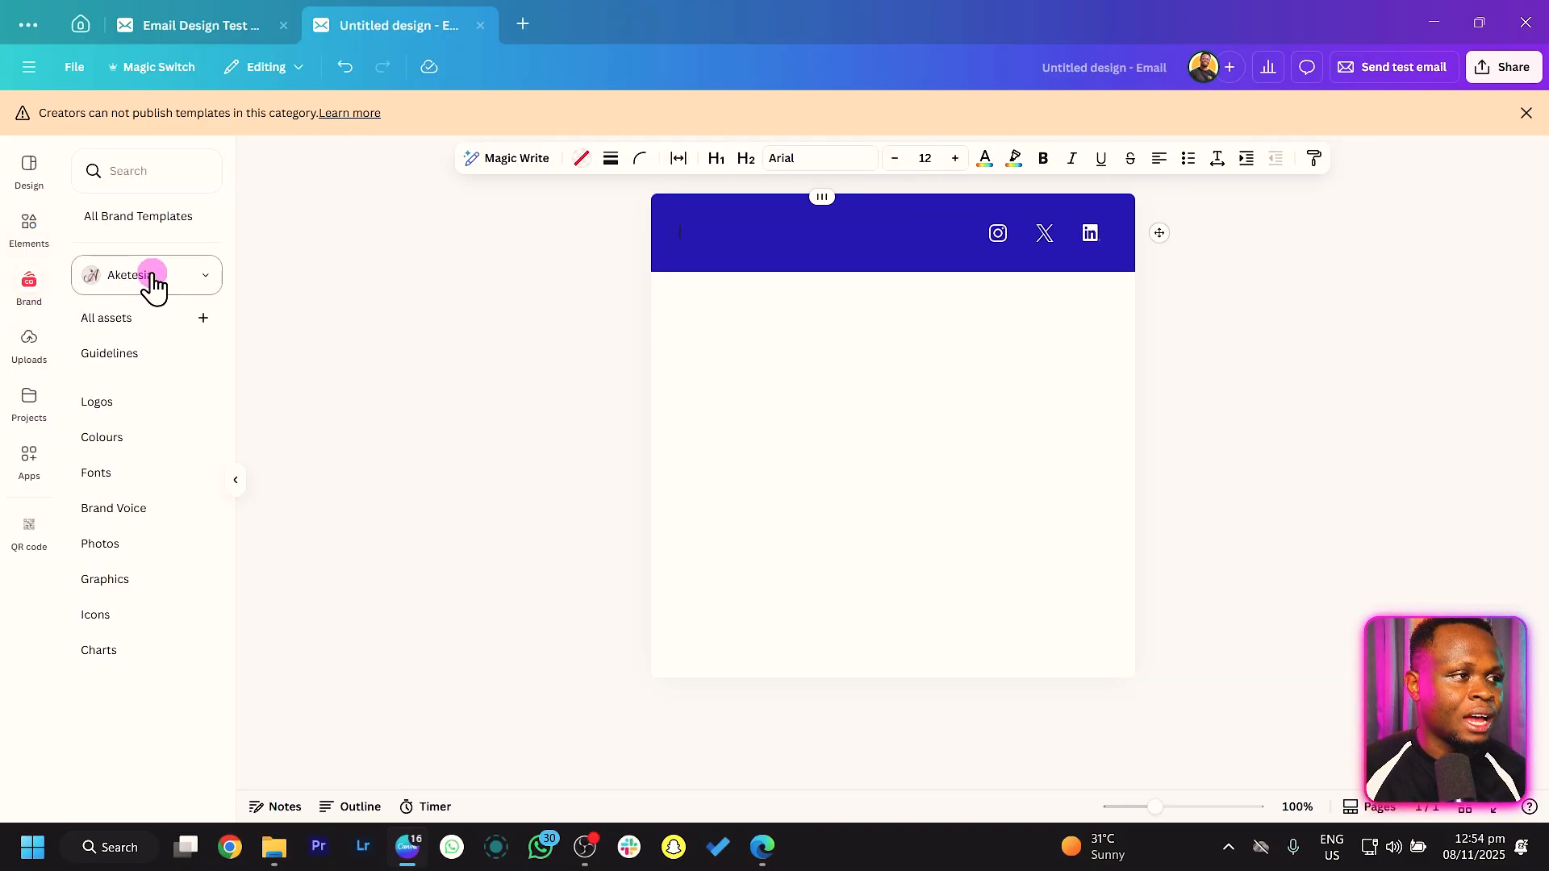
left_click(104, 402)
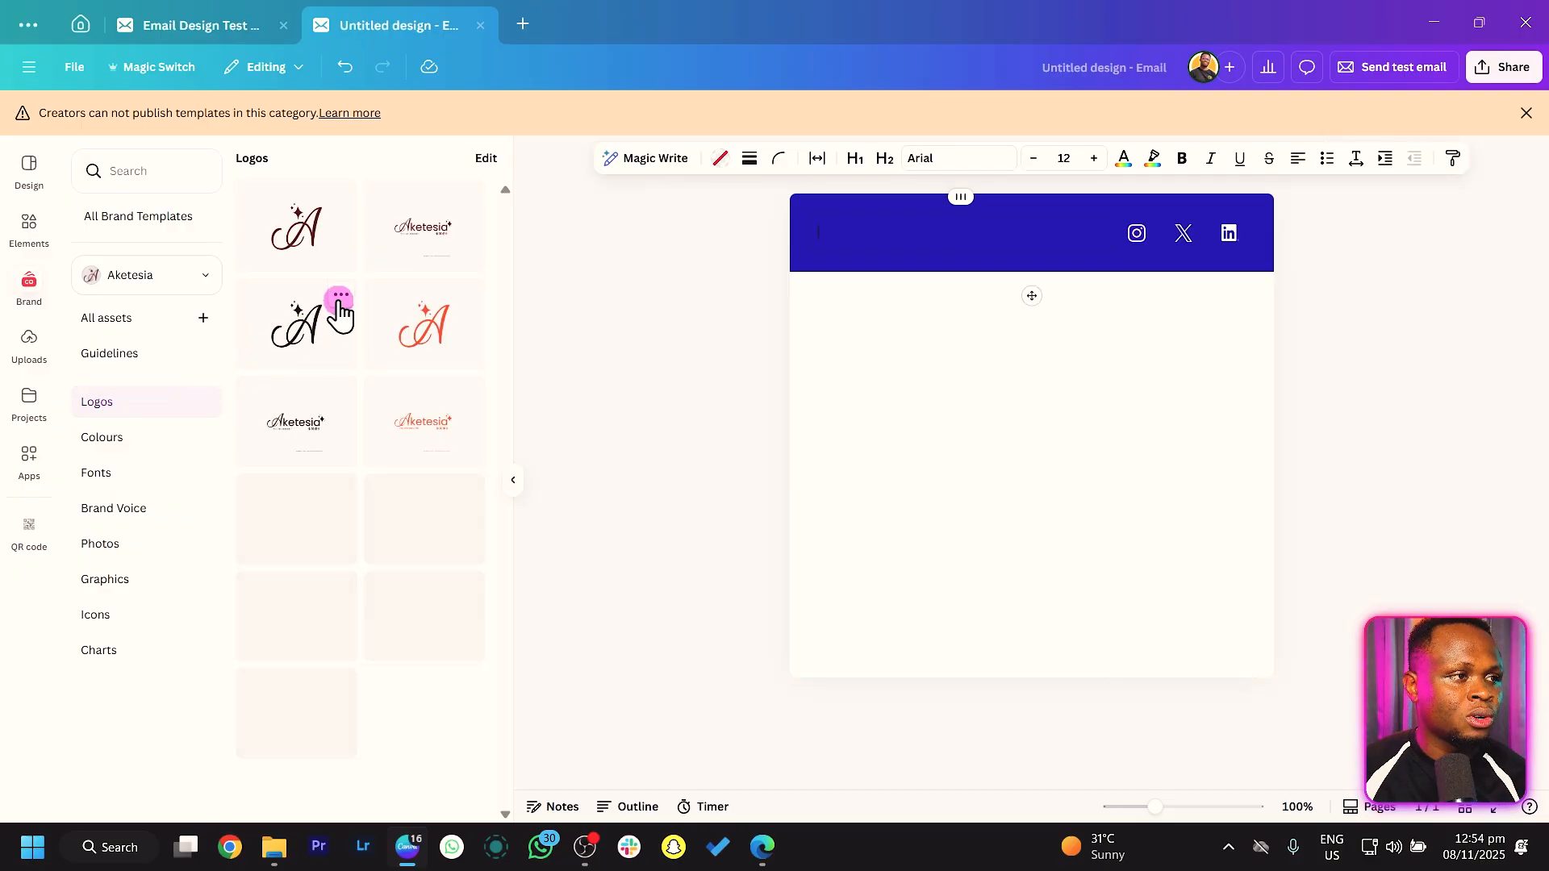
left_click(433, 643)
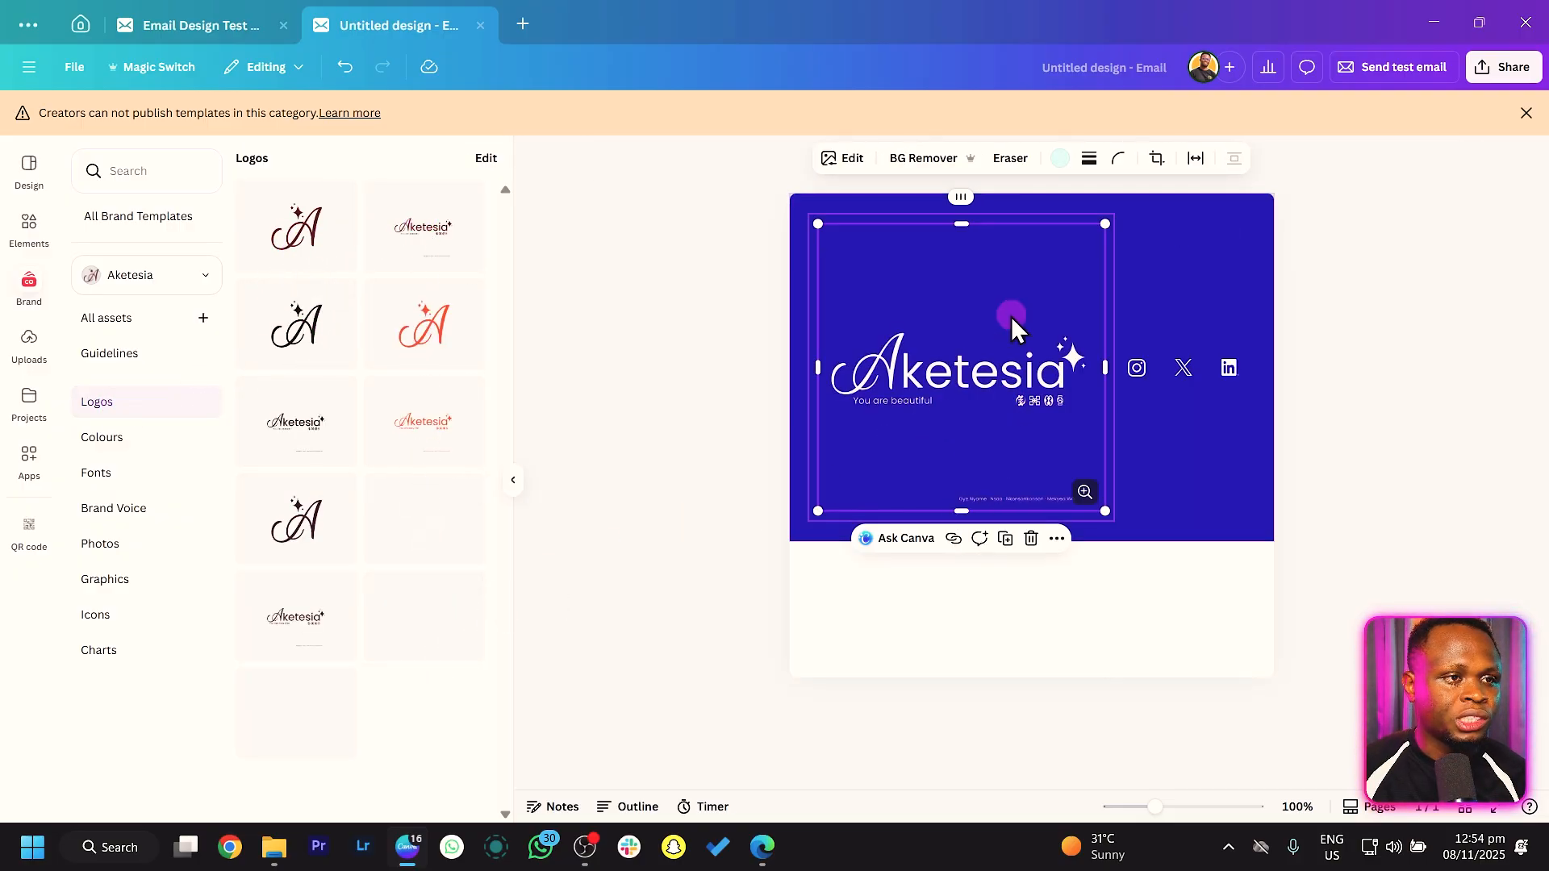
Step: Crop the empty space above and below the Aketesia wordmark in the header
left_click_drag(965, 512, 961, 418)
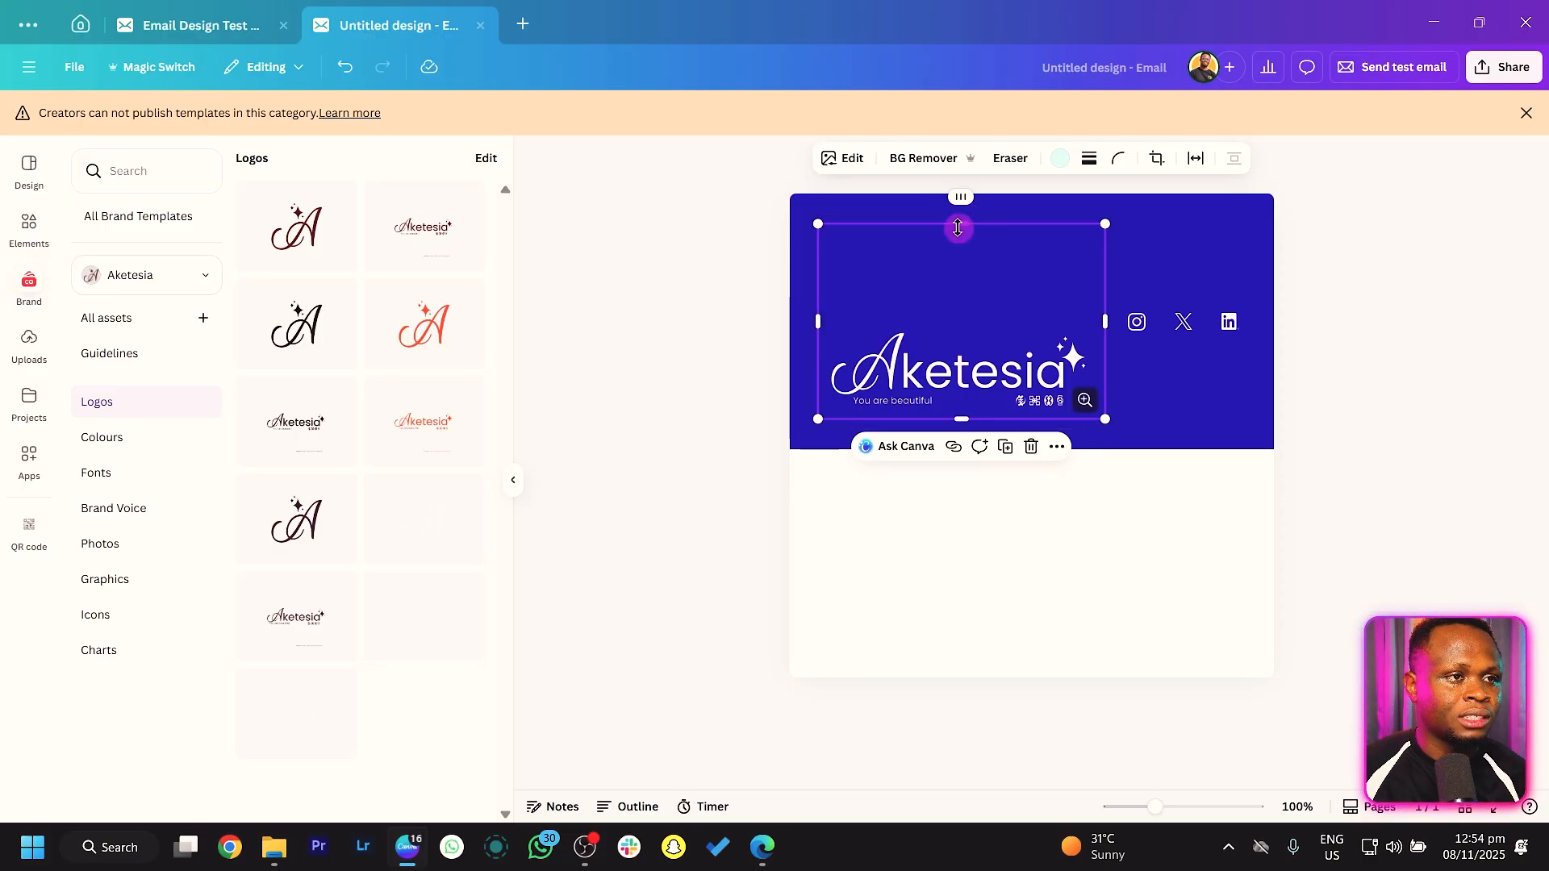
left_click_drag(958, 228, 950, 329)
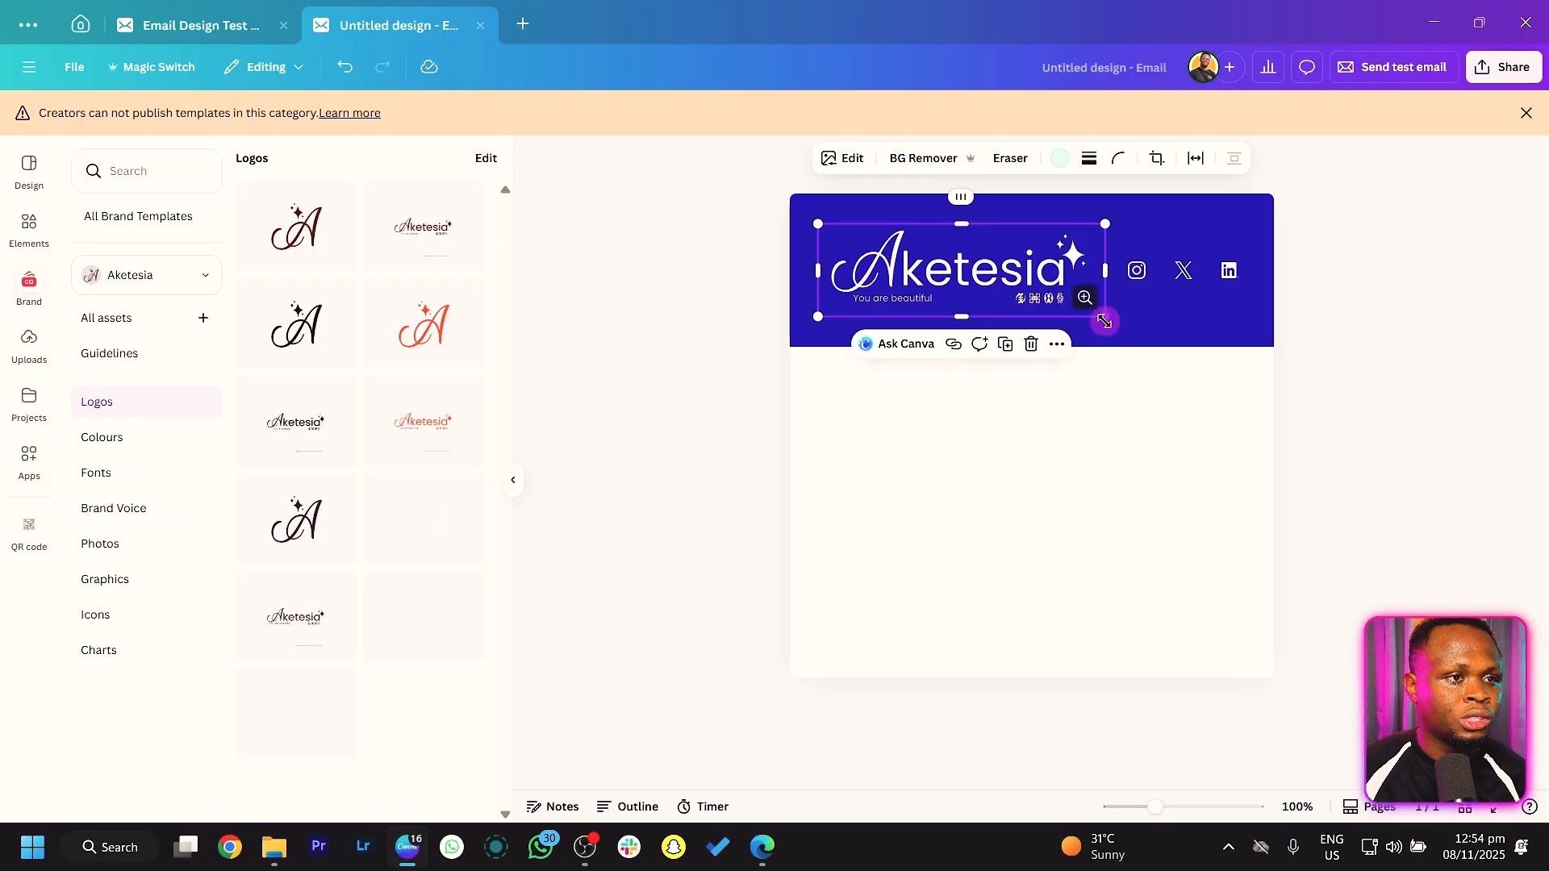
Step: Shrink the Aketesia logo to about the height of a slim header and align it left
left_click_drag(1105, 321, 995, 293)
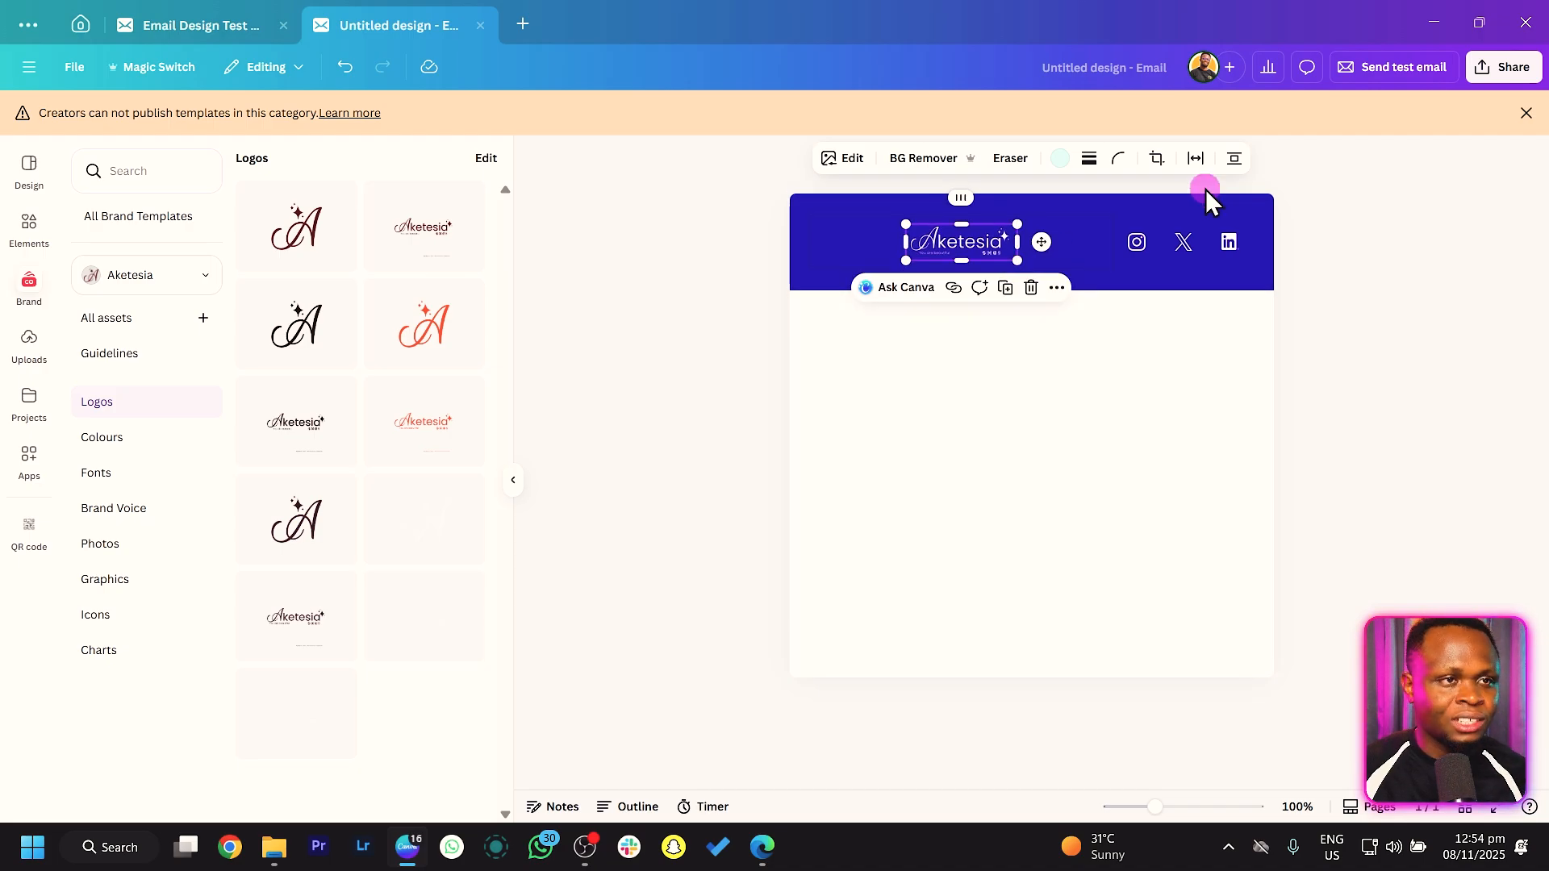
left_click(1236, 159)
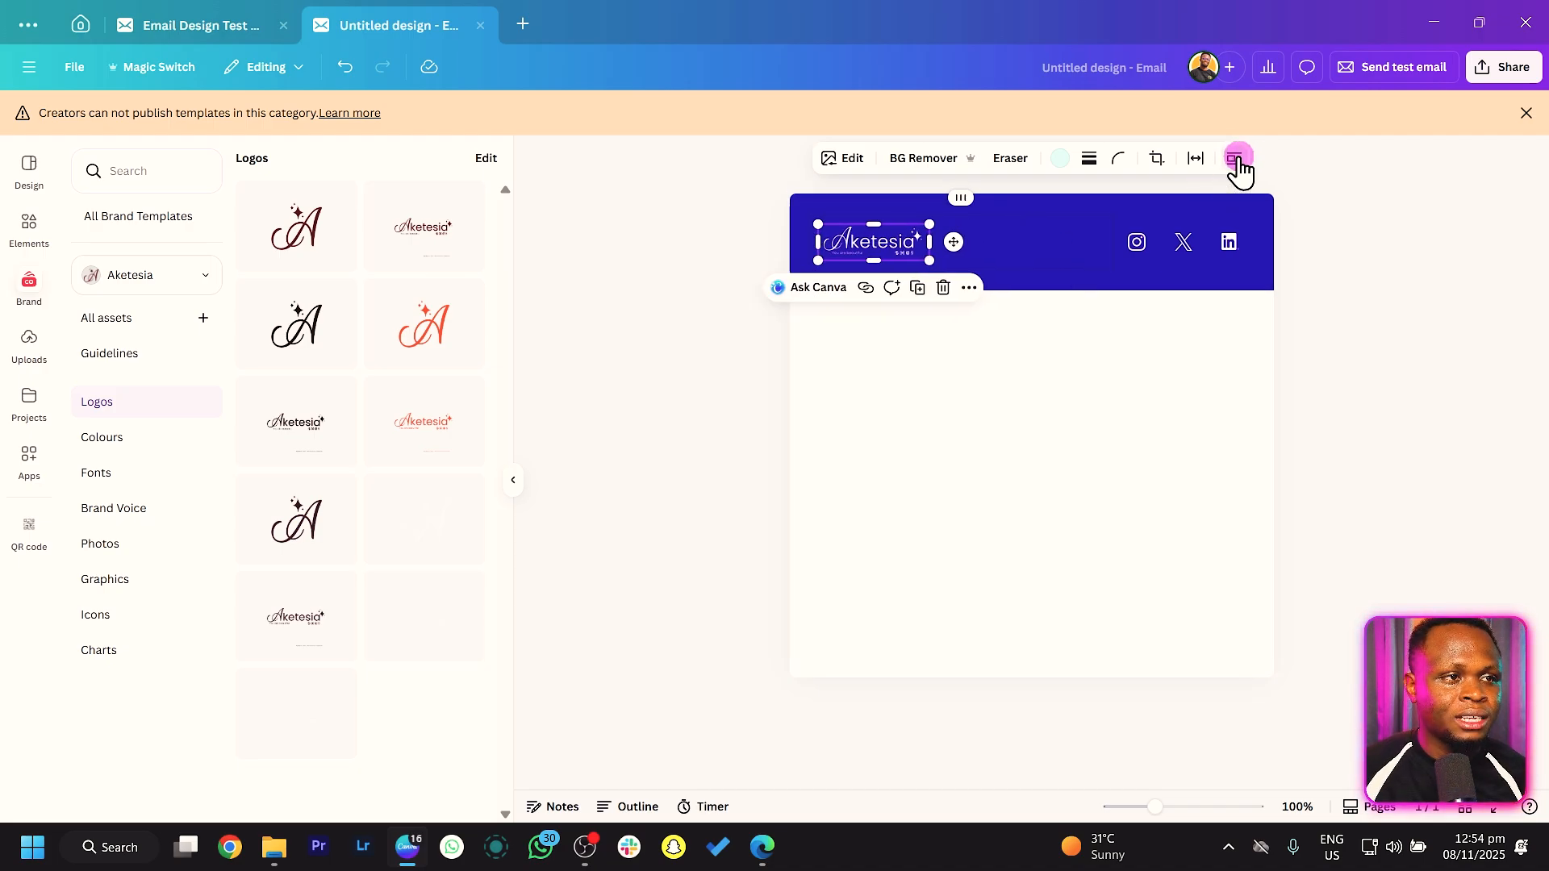
left_click(1141, 363)
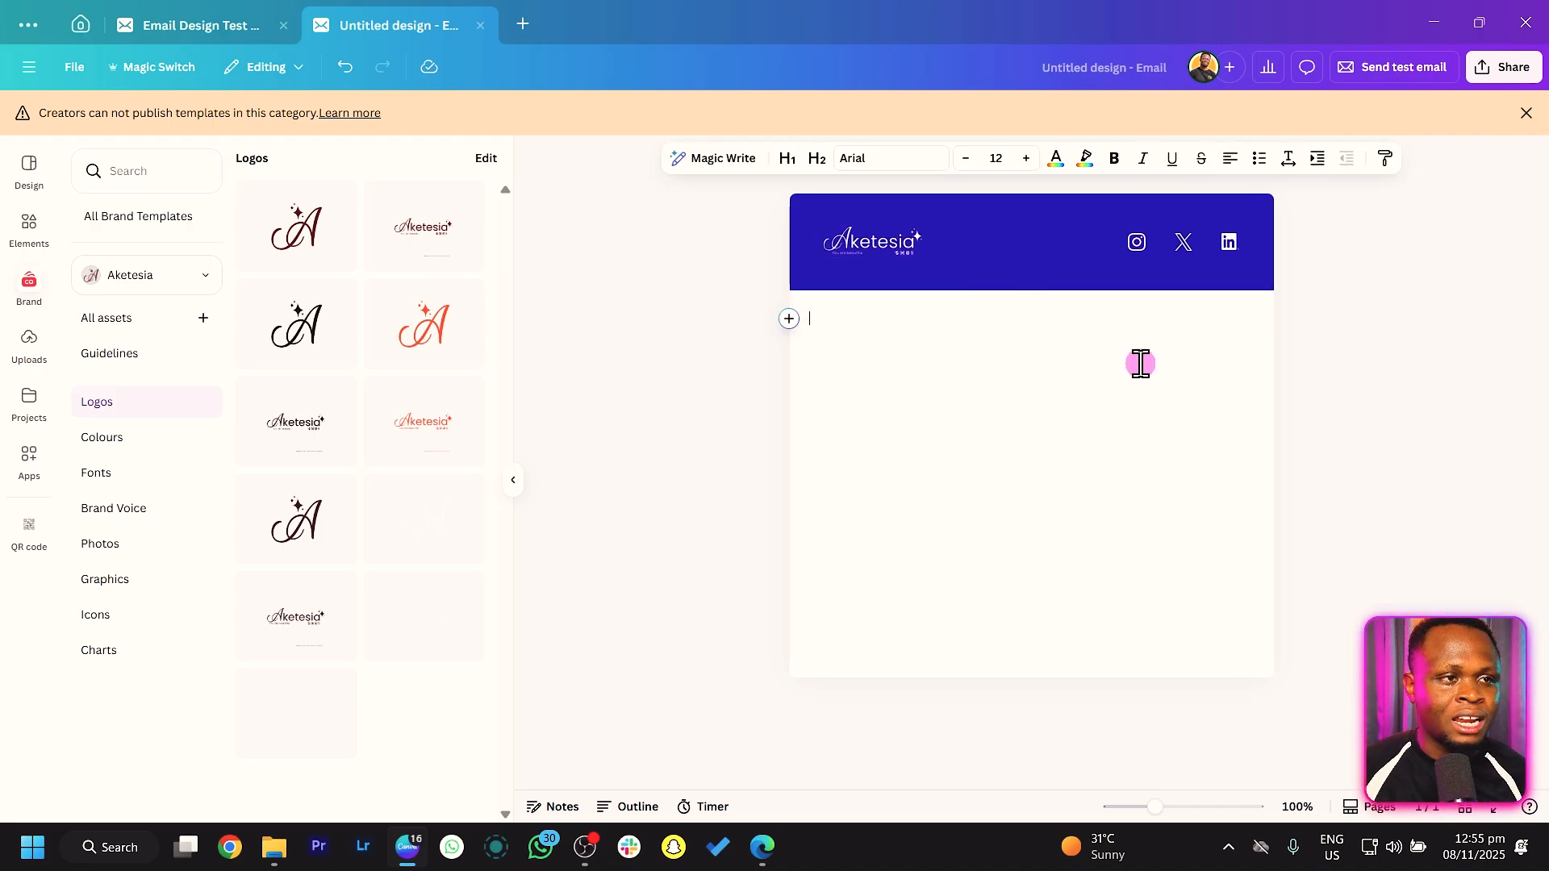
left_click(1146, 250)
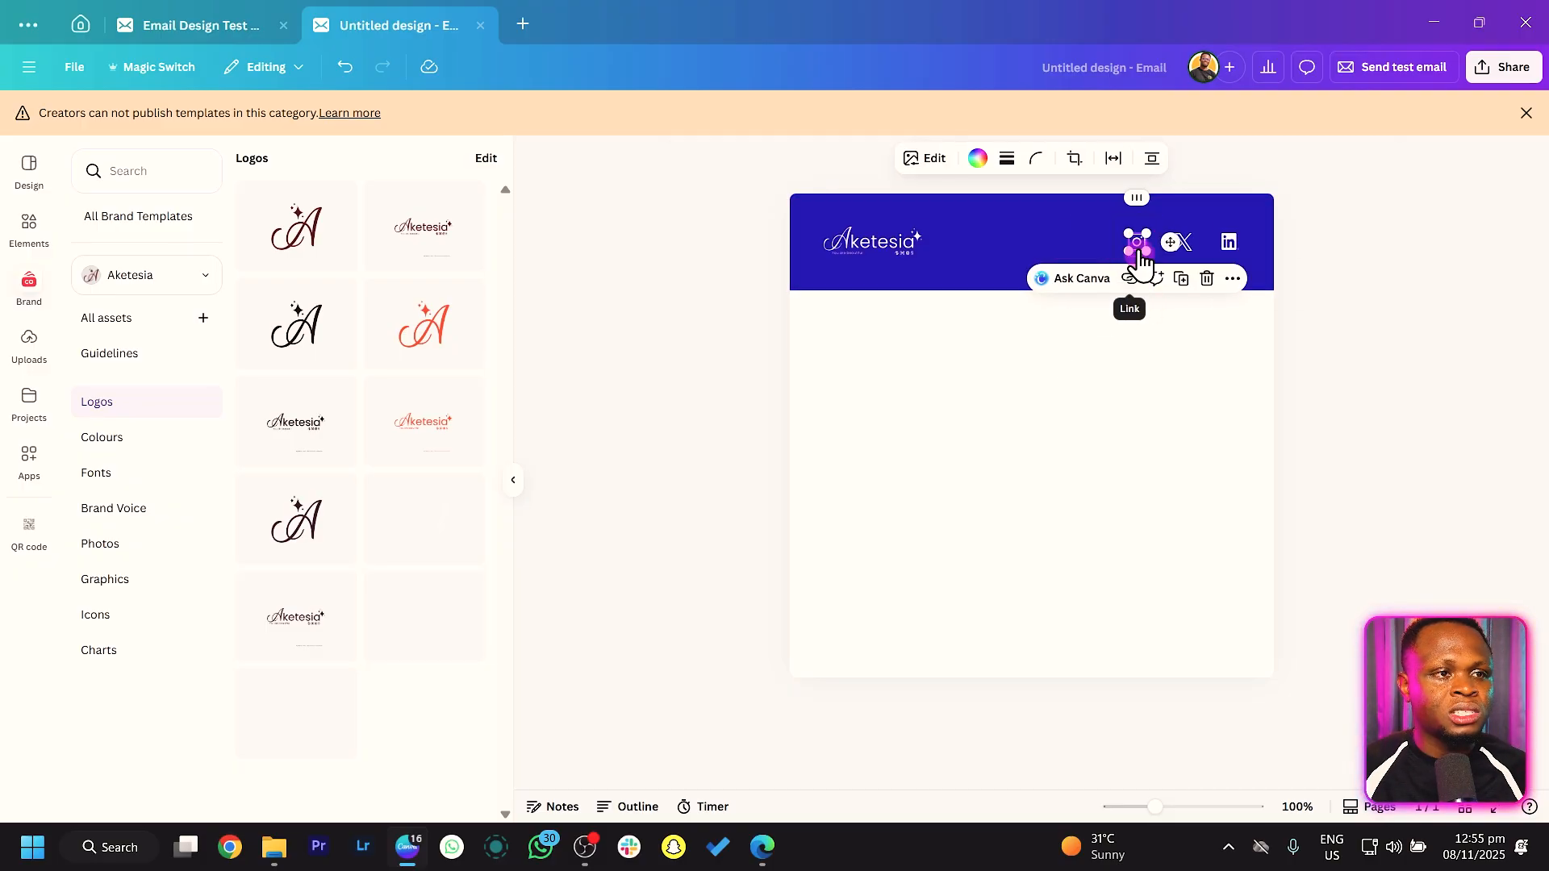
left_click(1131, 279)
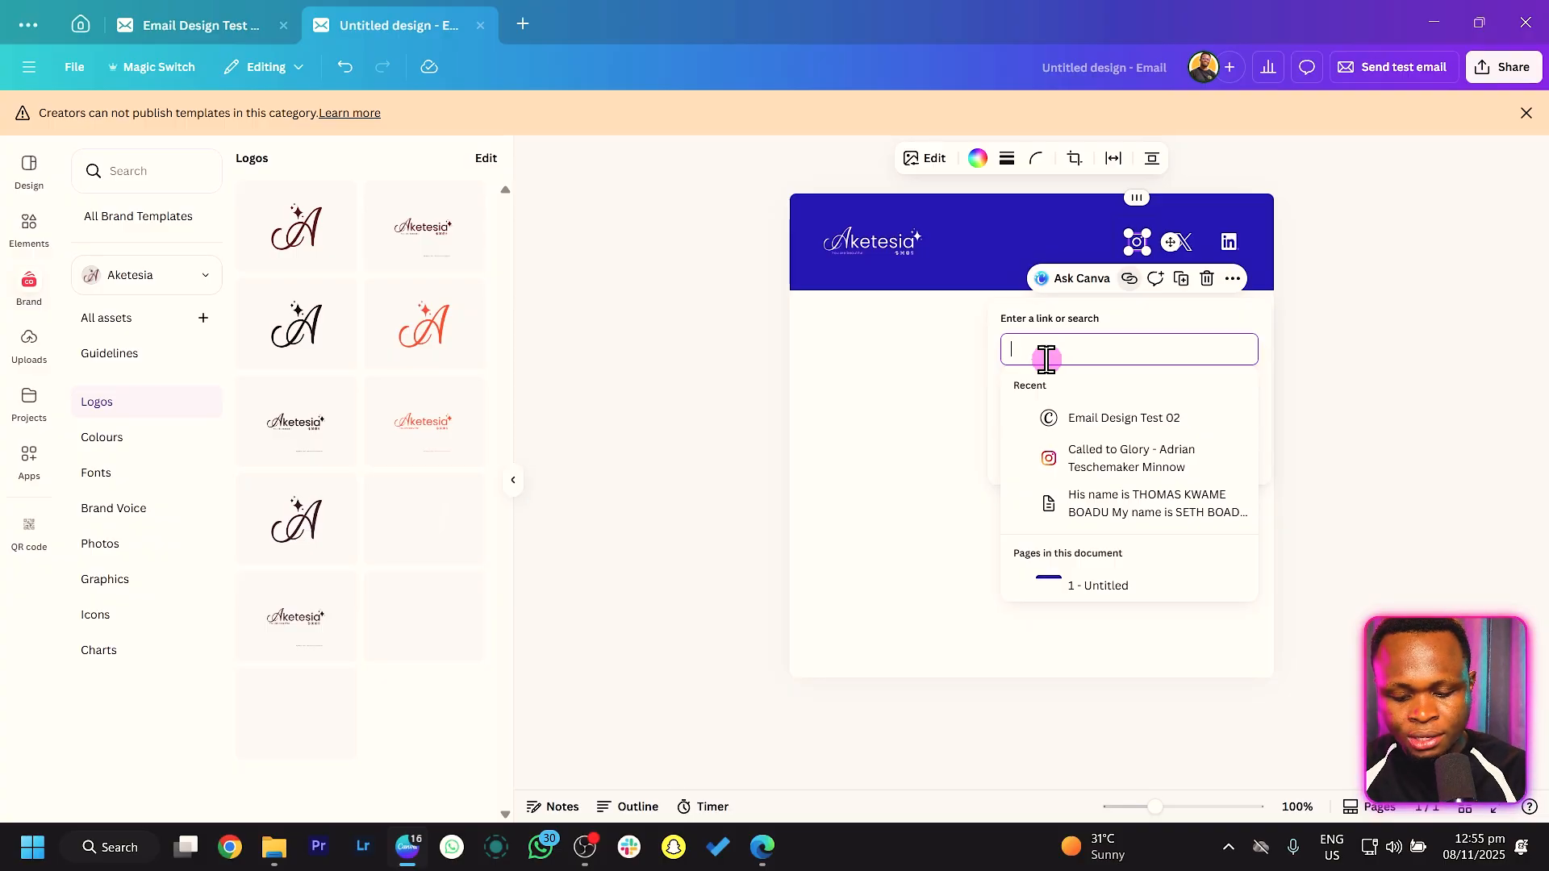
type("www.instagram")
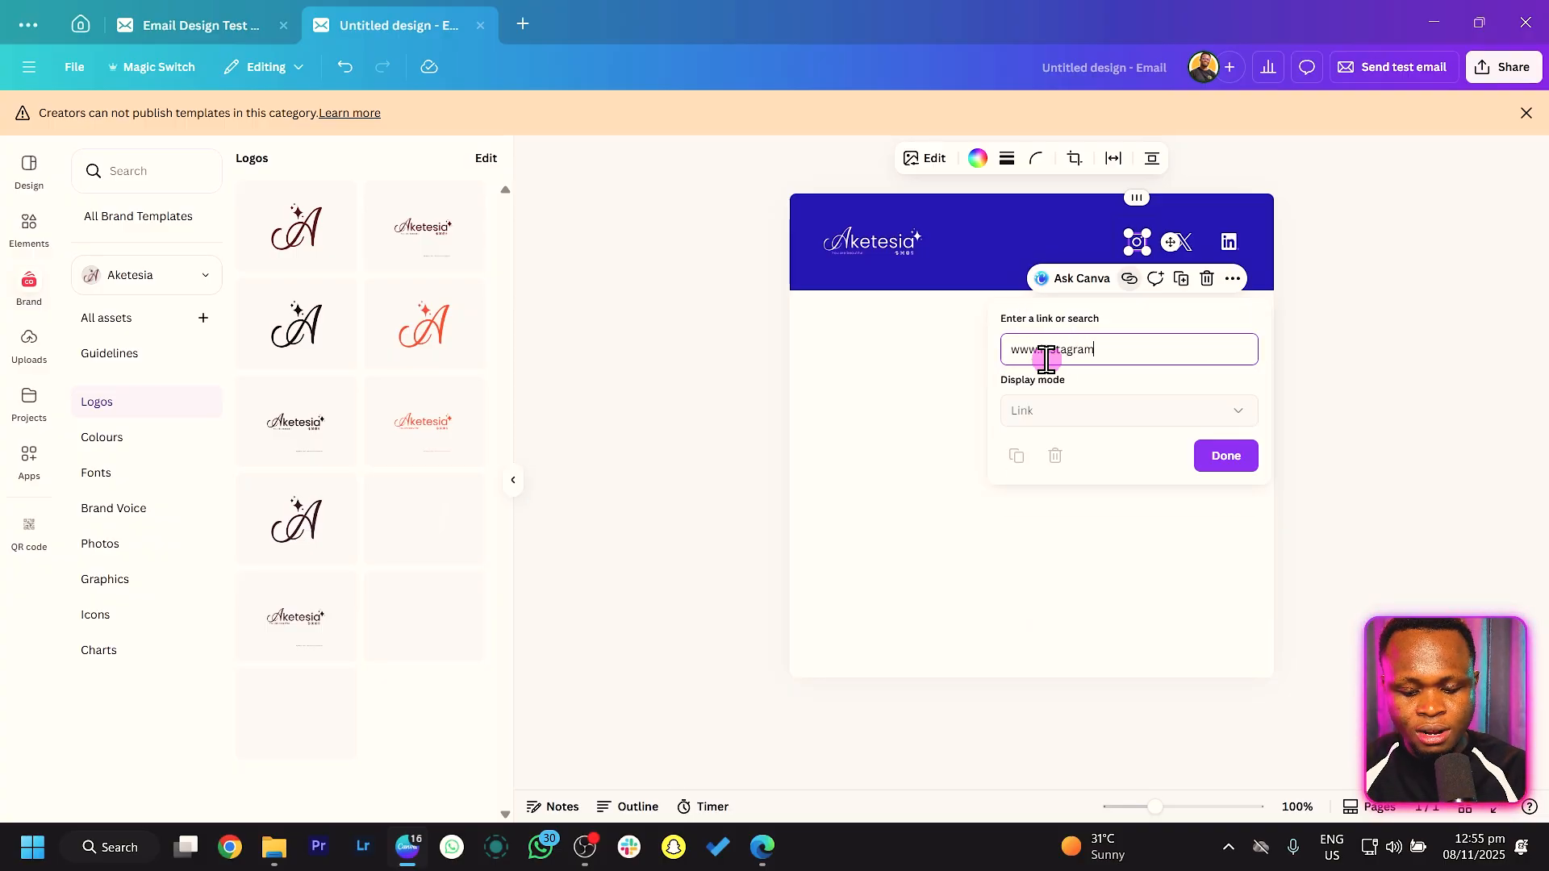
type(".com")
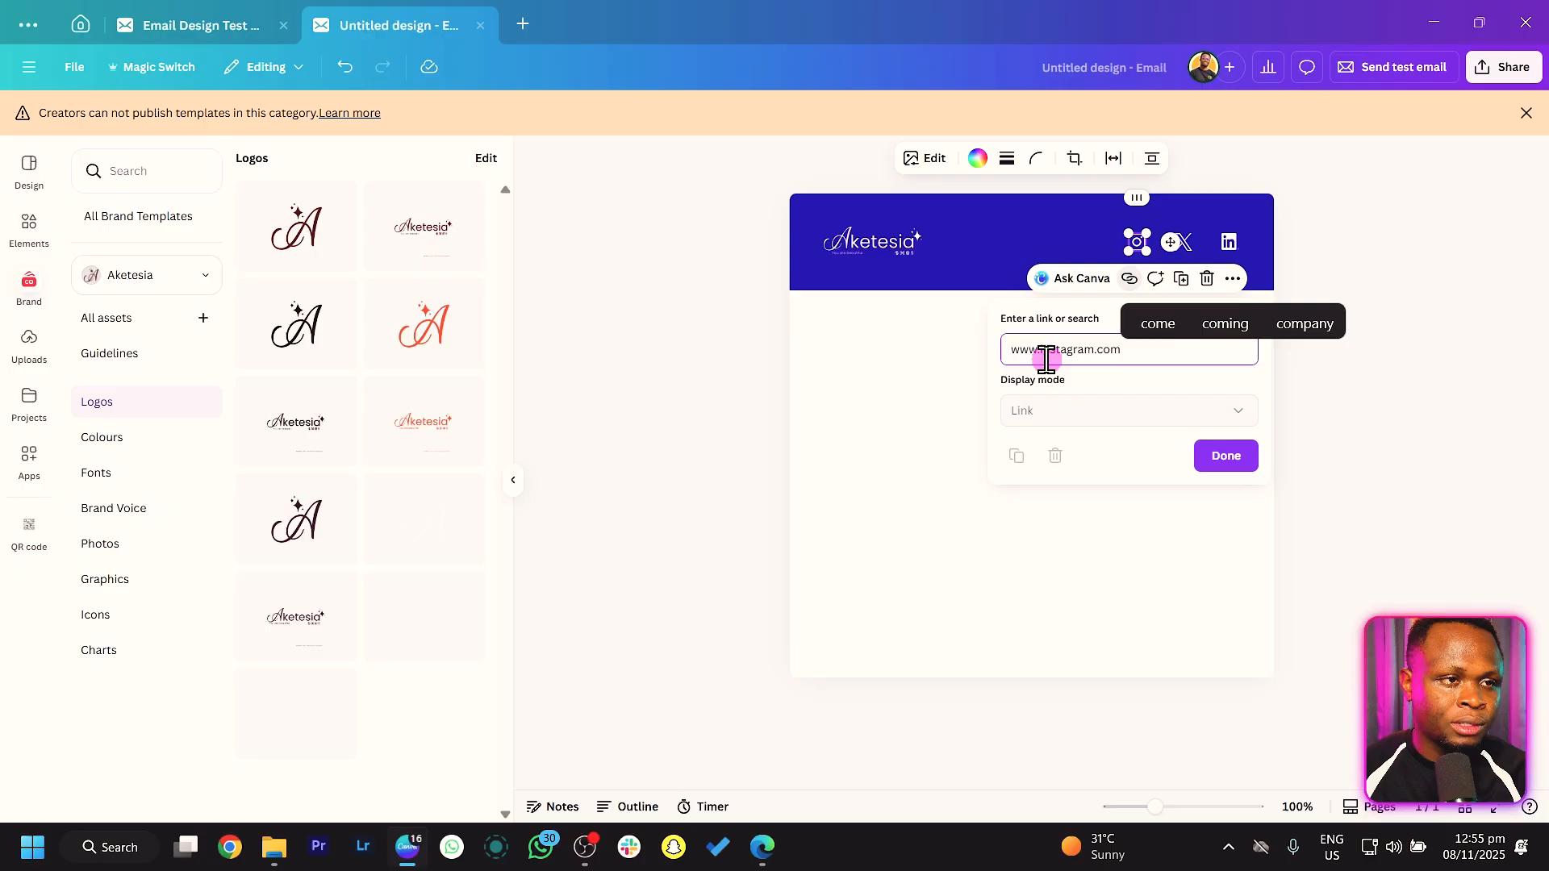
left_click(1226, 461)
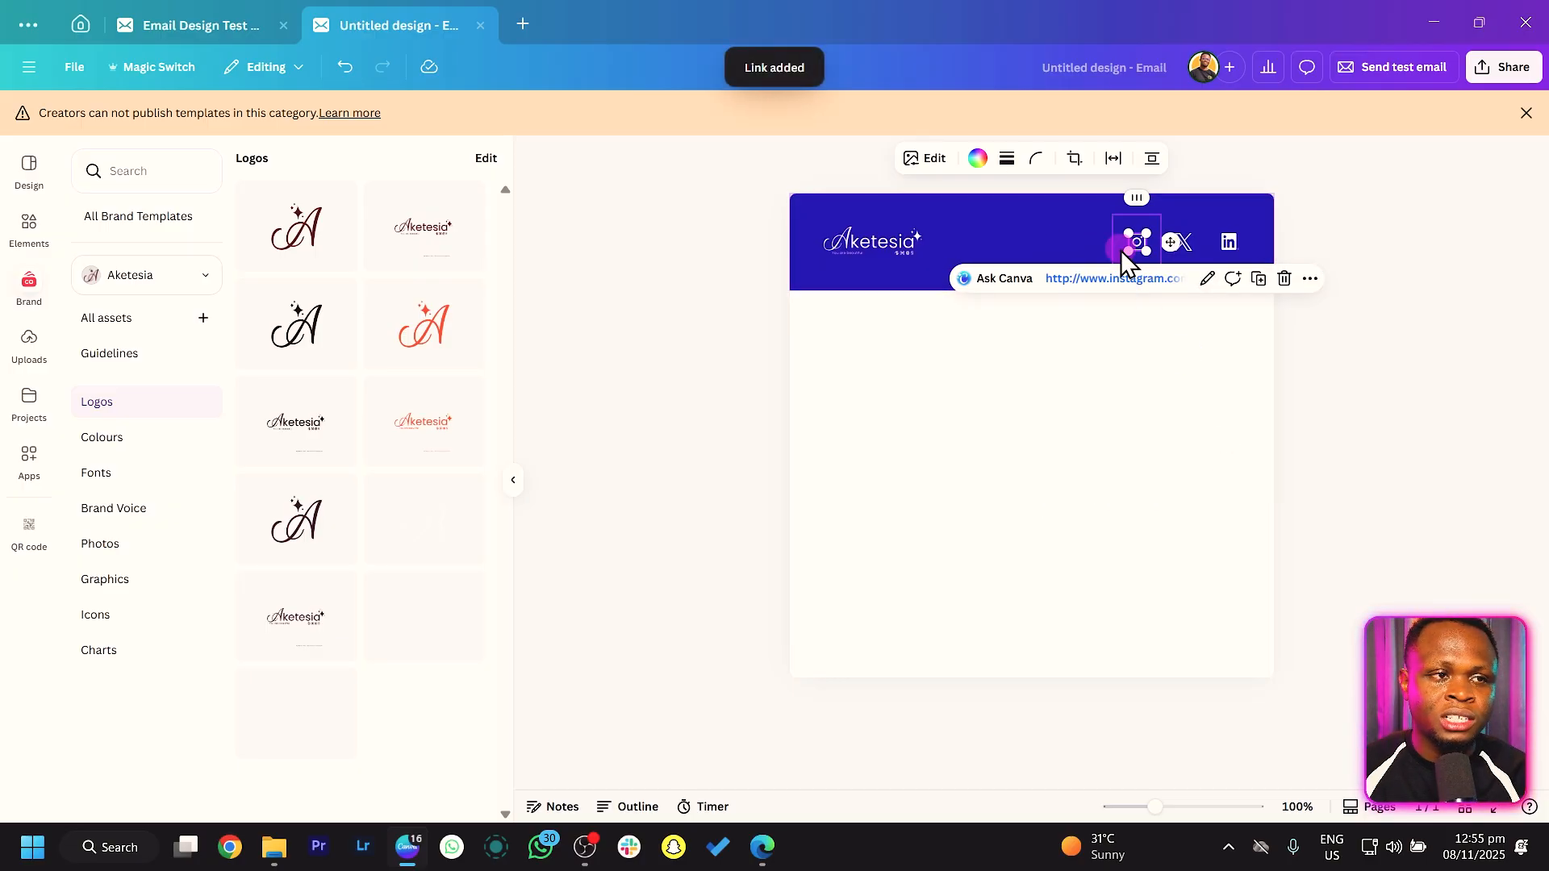
left_click(1176, 275)
left_click(1336, 246)
left_click(1001, 373)
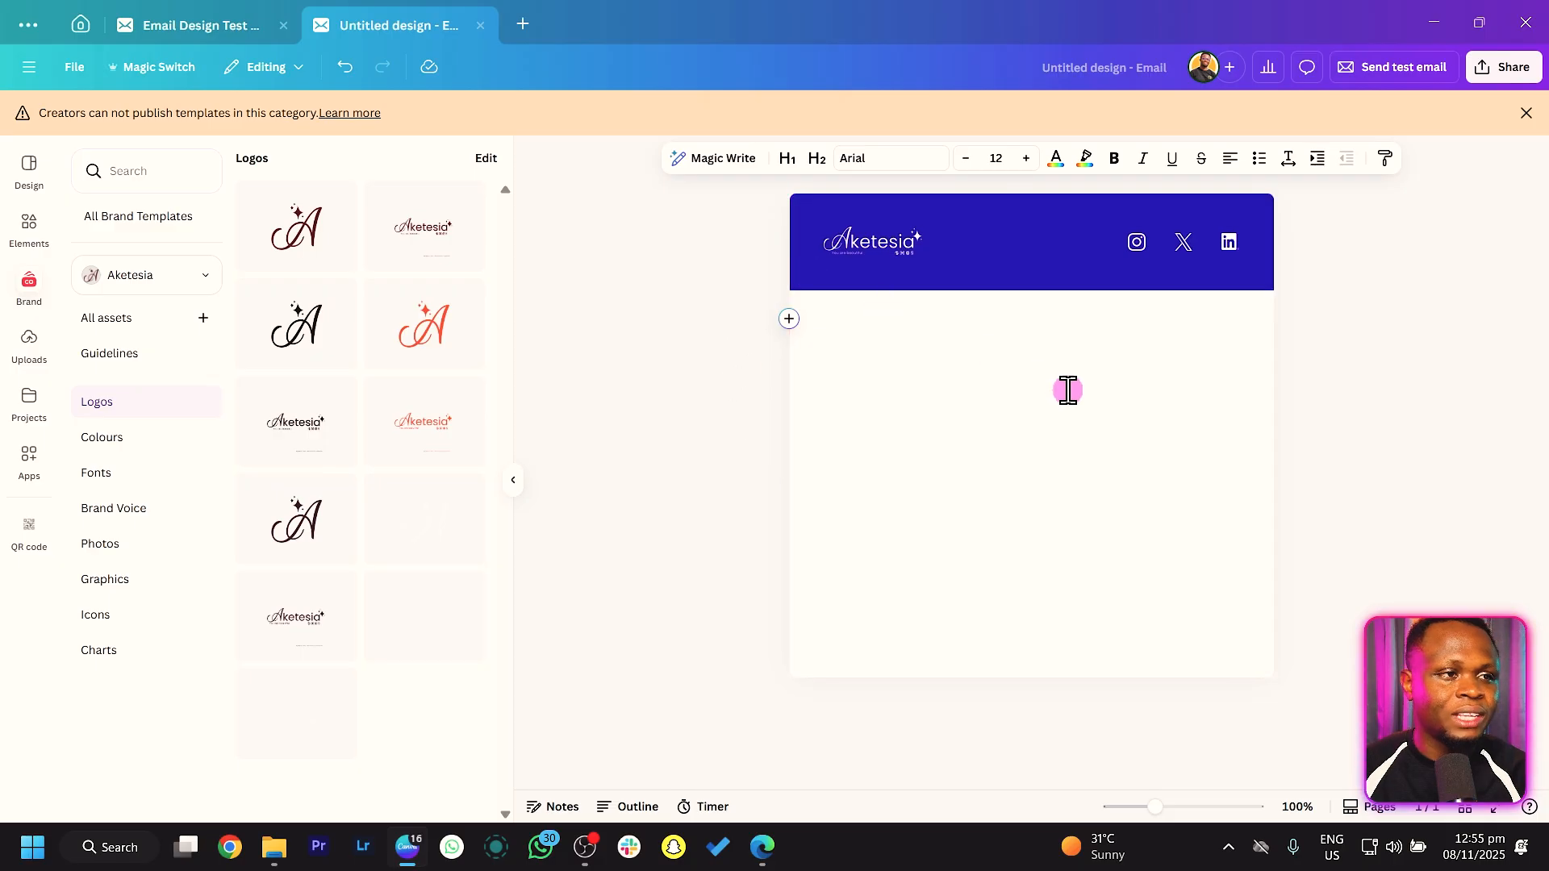
Step: Add a Heading block below the header reading "Nourish, Revitalize, Shine"
left_click(788, 320)
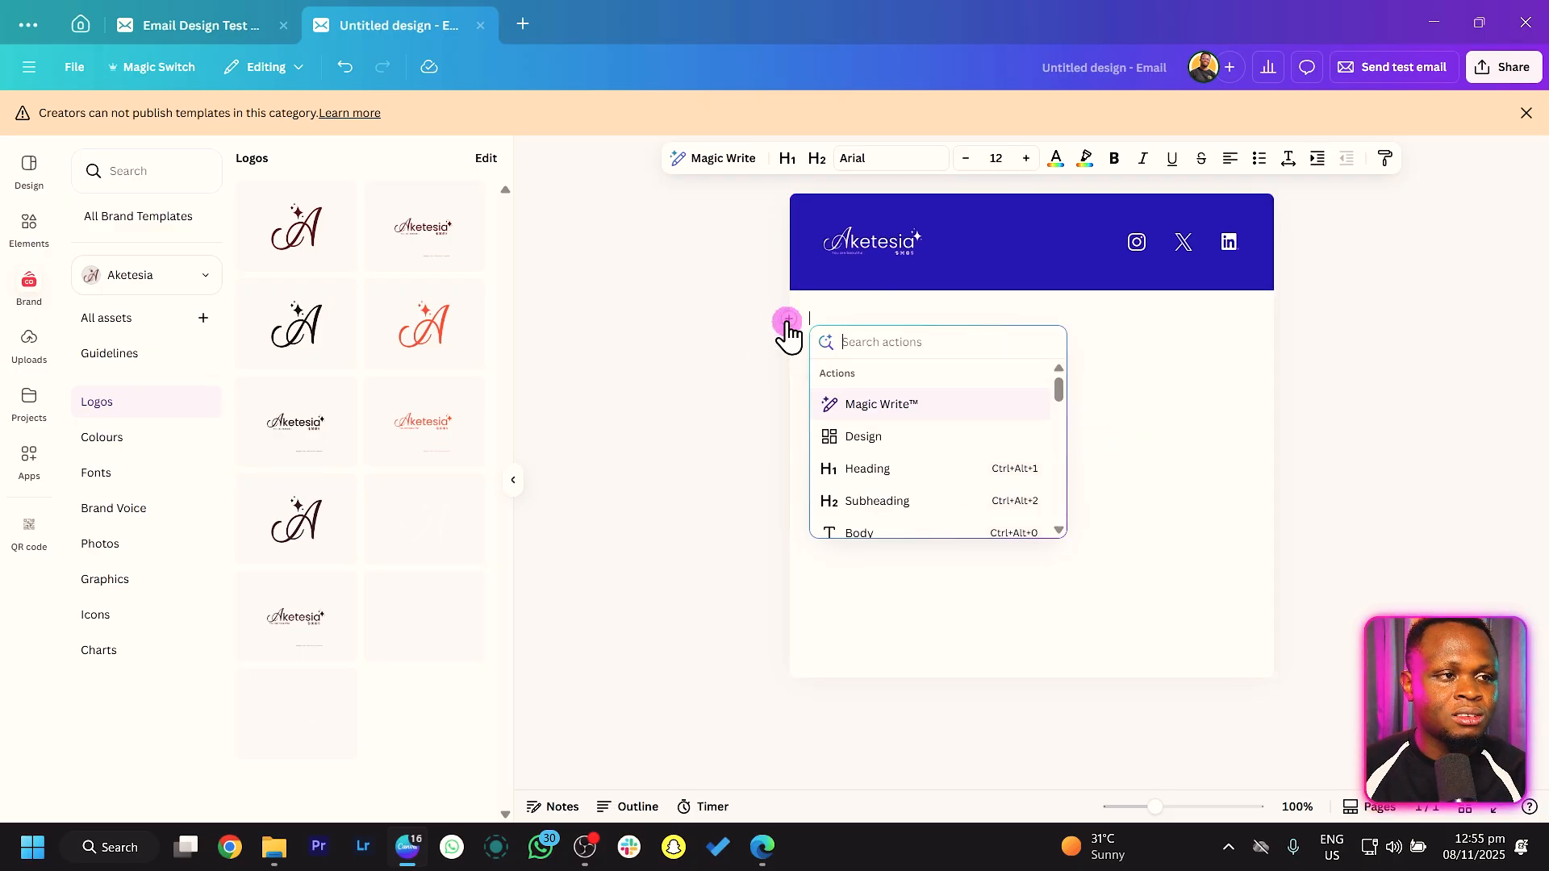
left_click(917, 475)
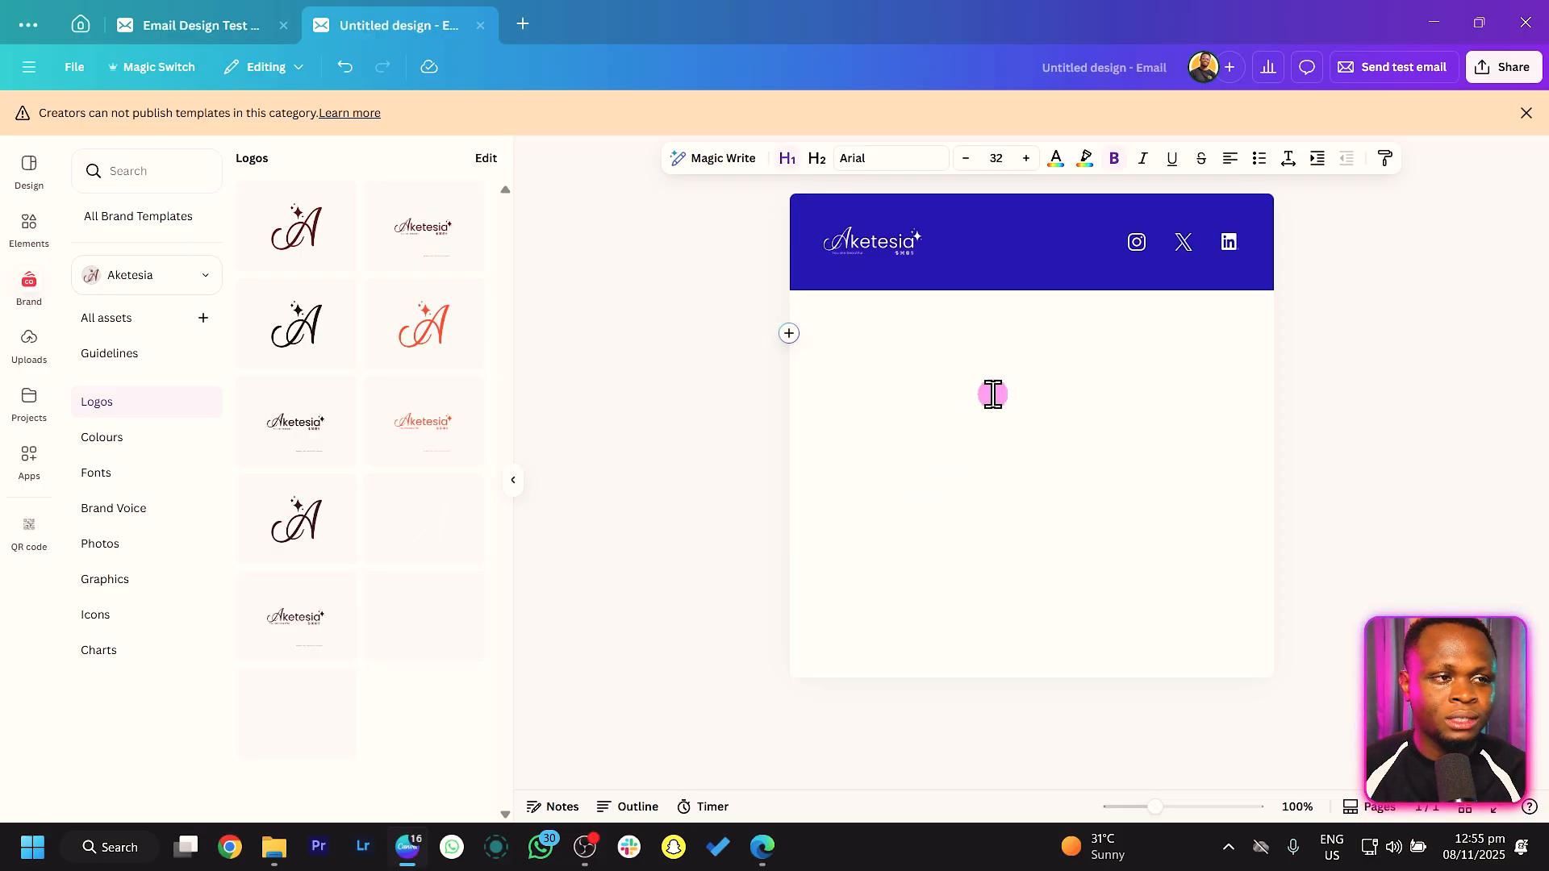
type("N")
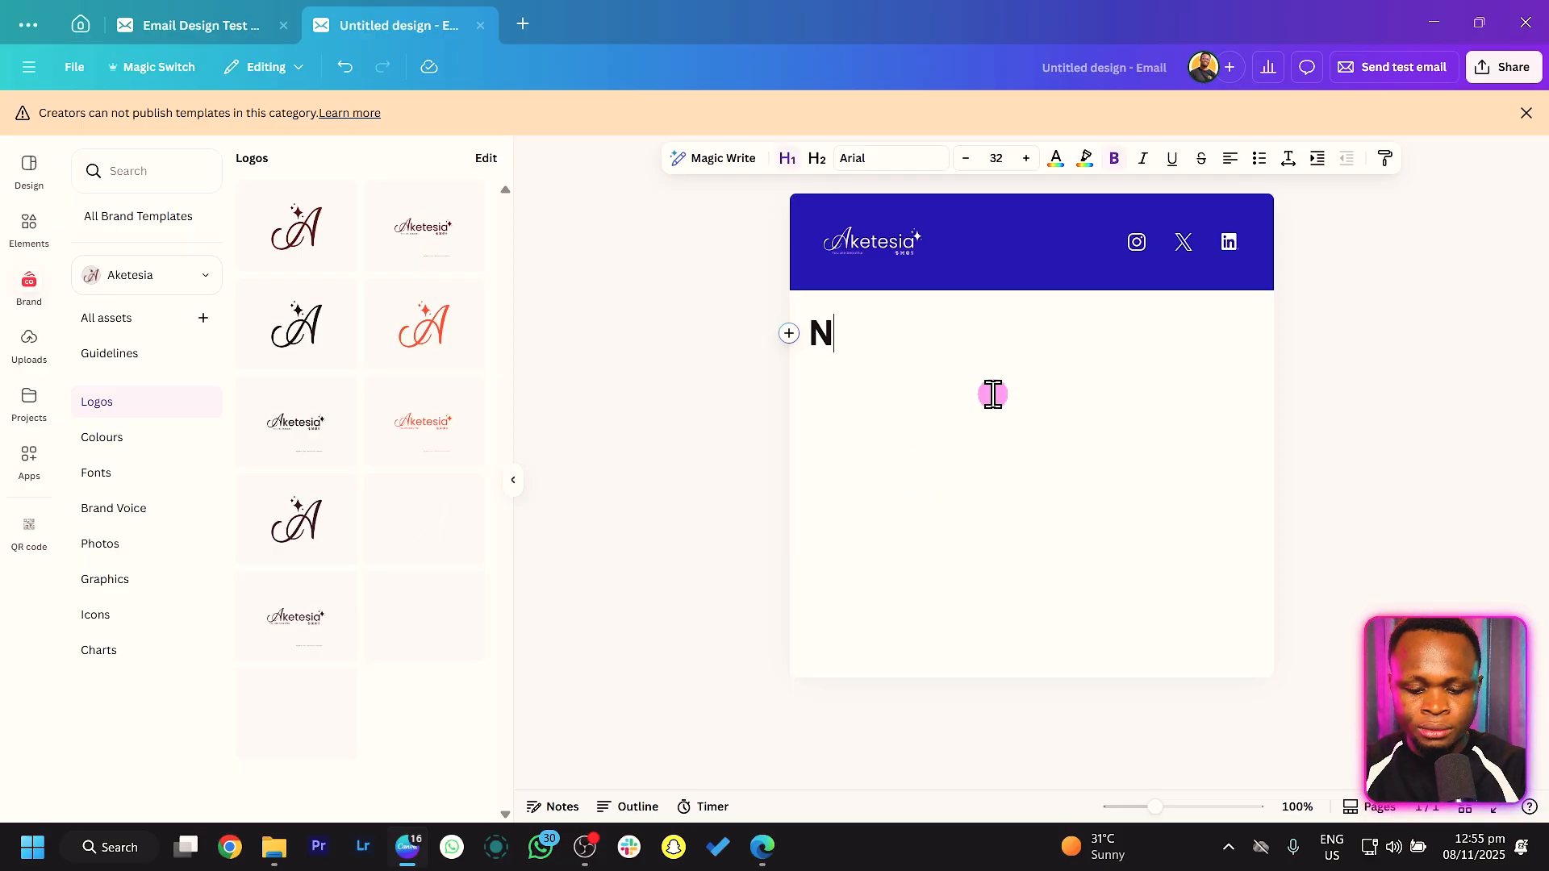
type("ourish")
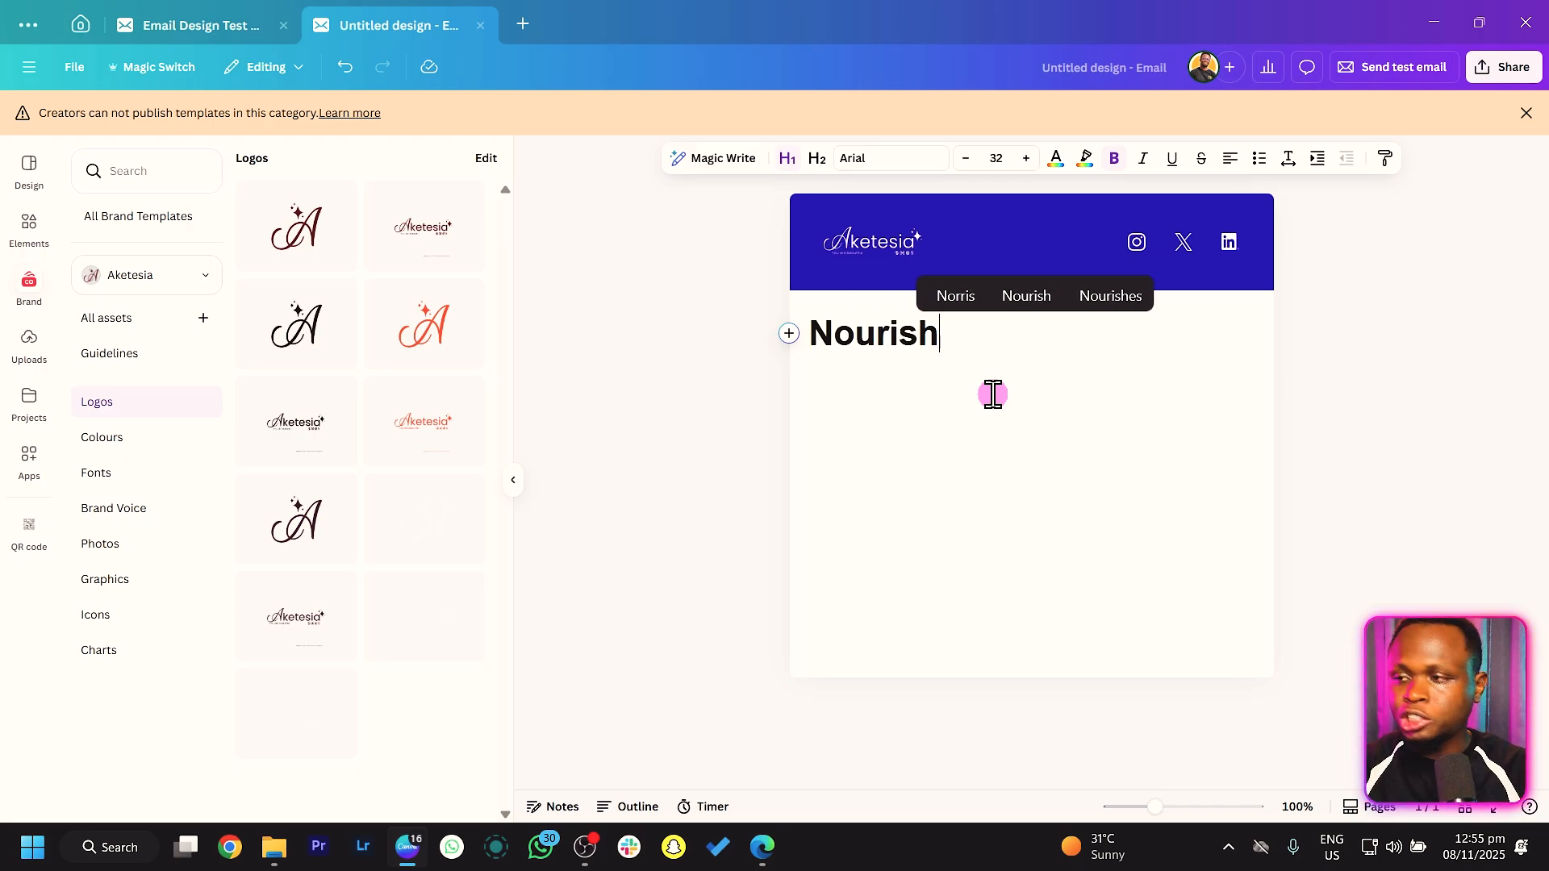
type(", Revital")
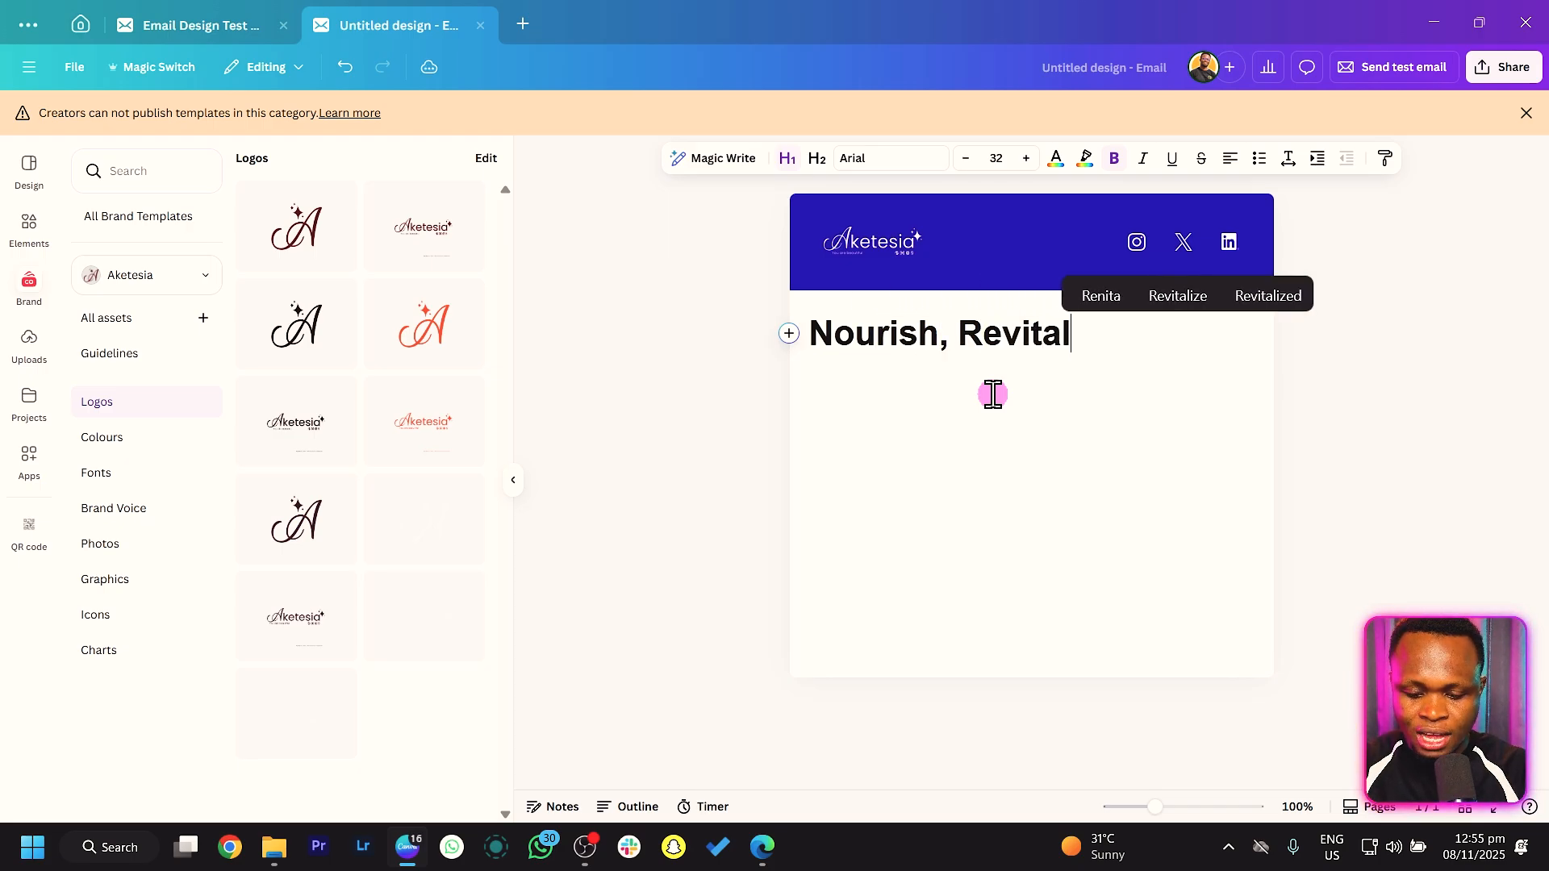
type("ize, Shine")
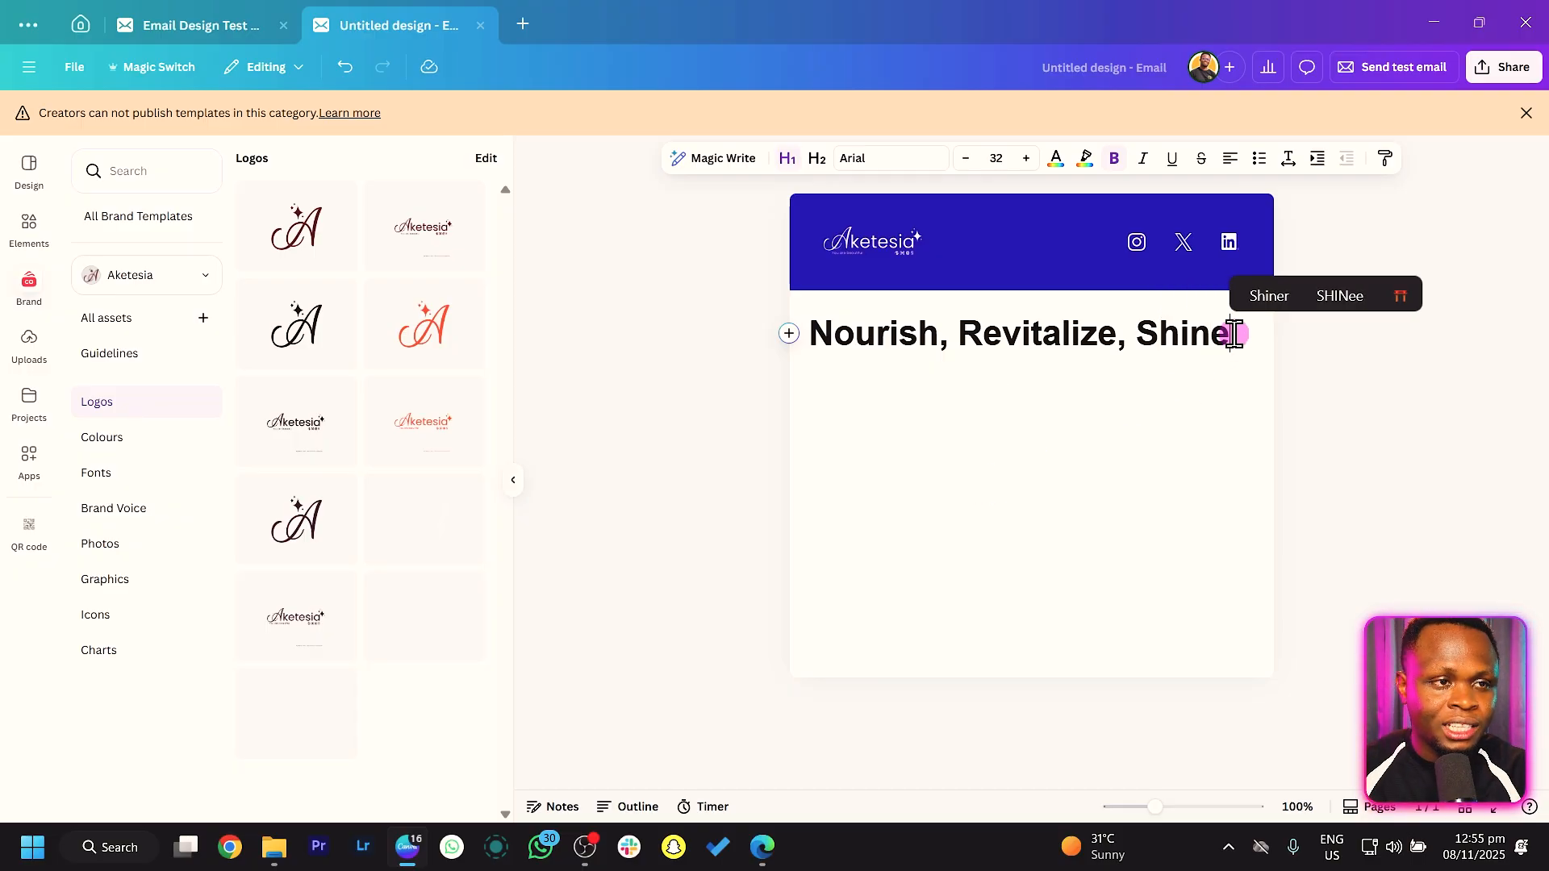
Step: Set the heading's font to Times New Roman, remove its bold formatting and centre it
left_click_drag(1234, 333, 806, 335)
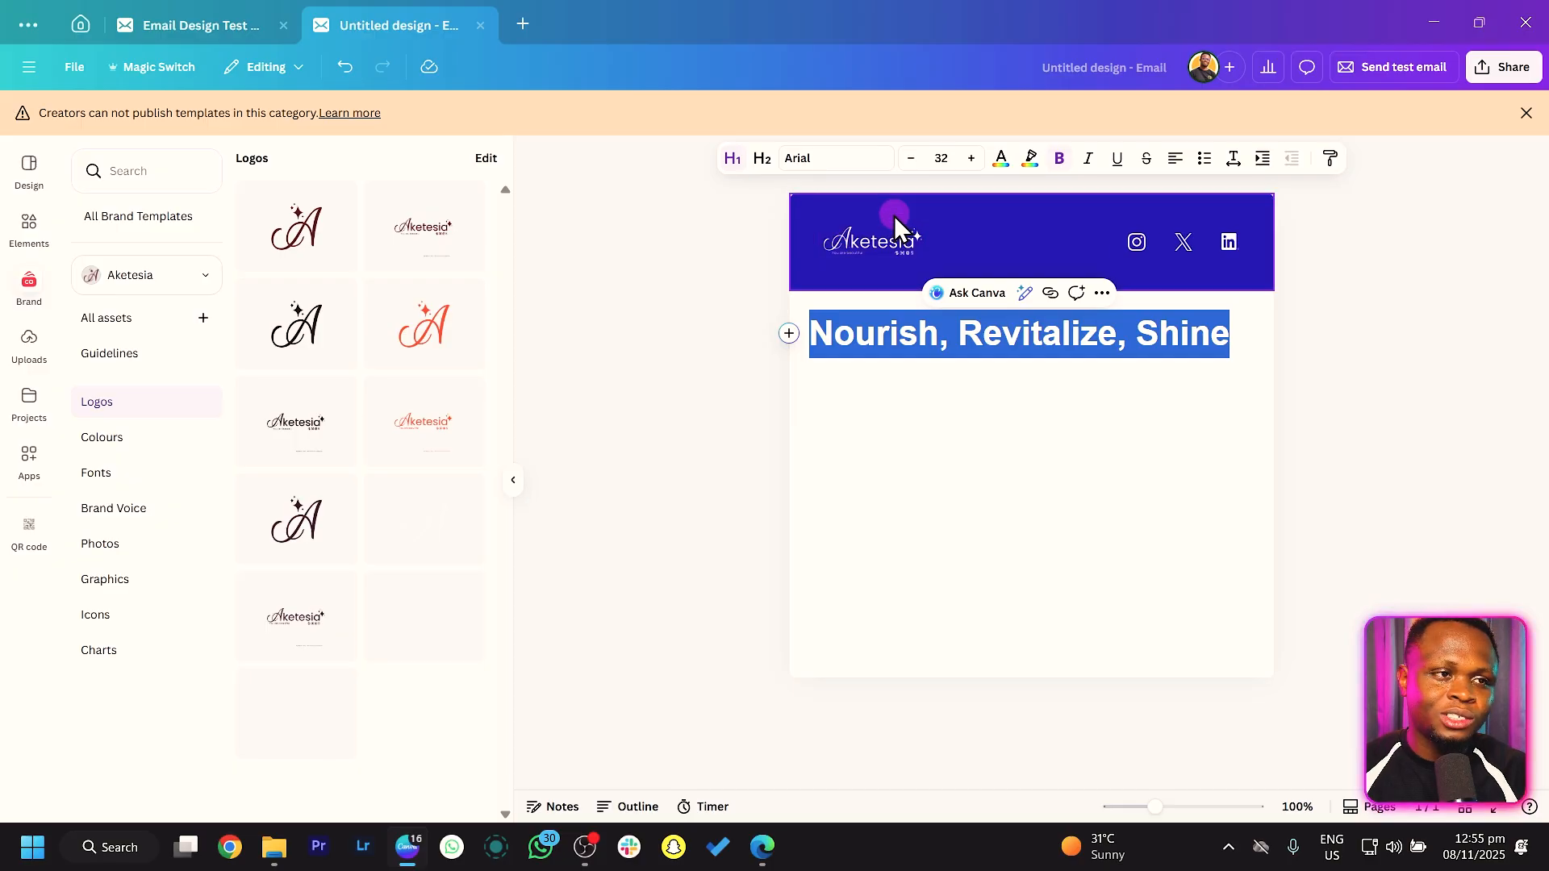
left_click(856, 164)
left_click(166, 380)
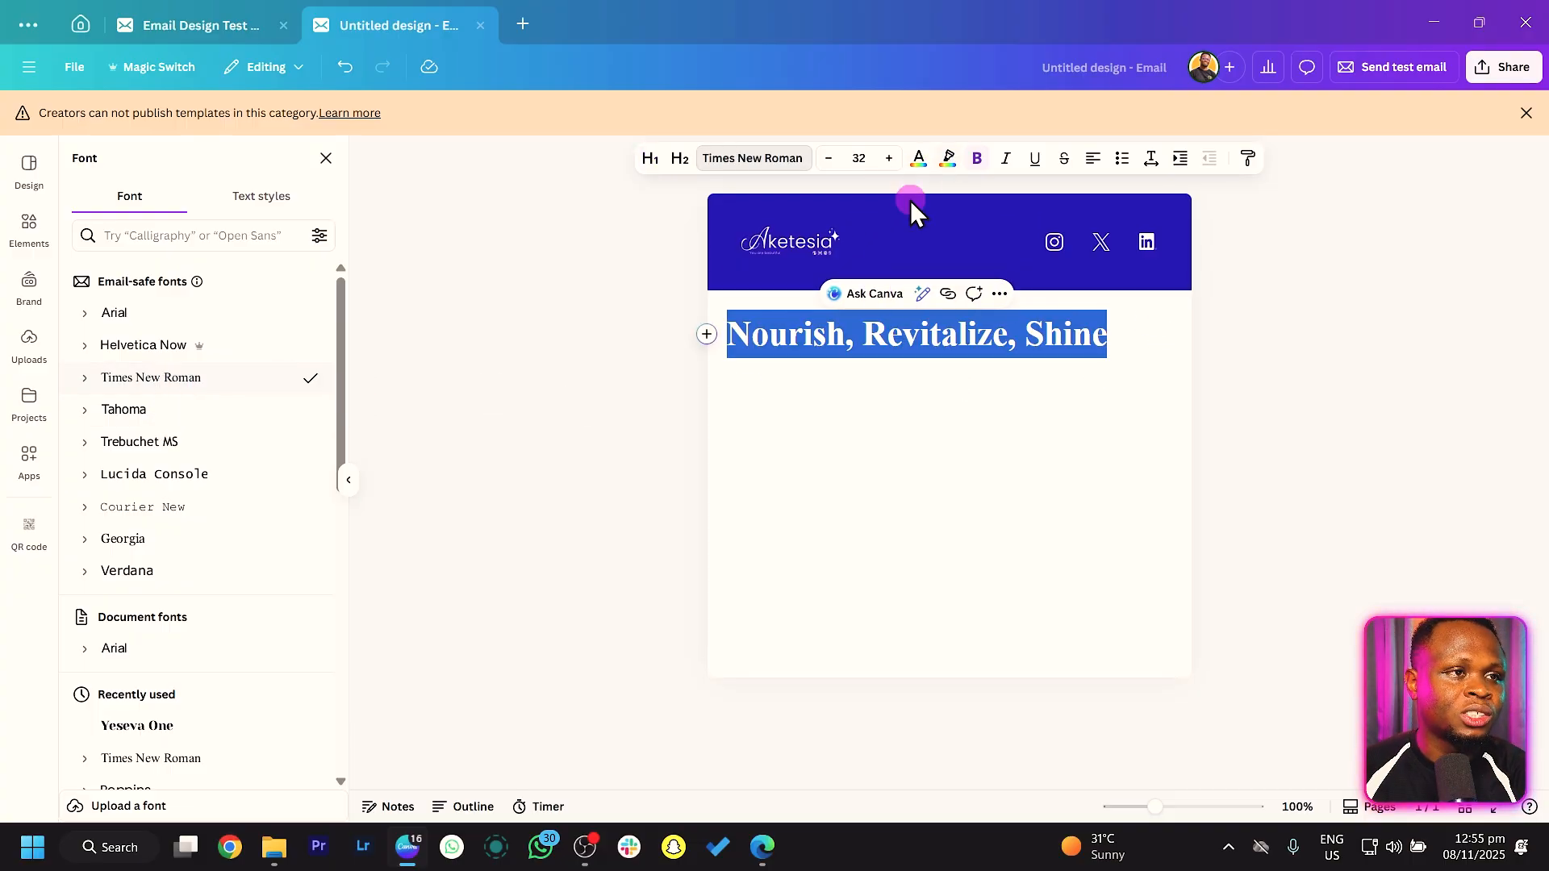
left_click(978, 159)
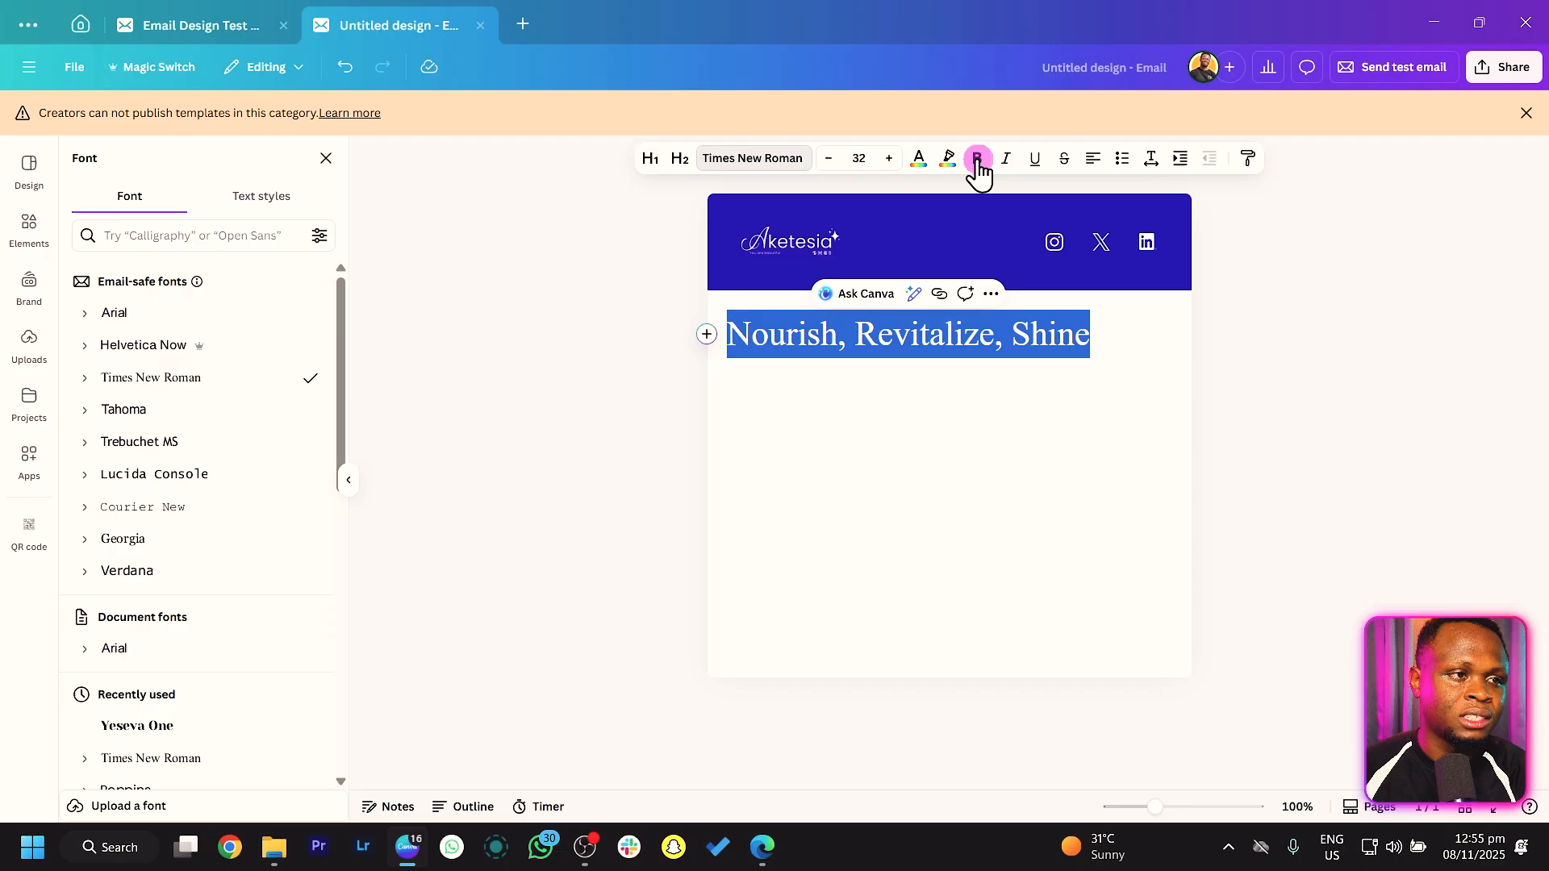
left_click(1093, 159)
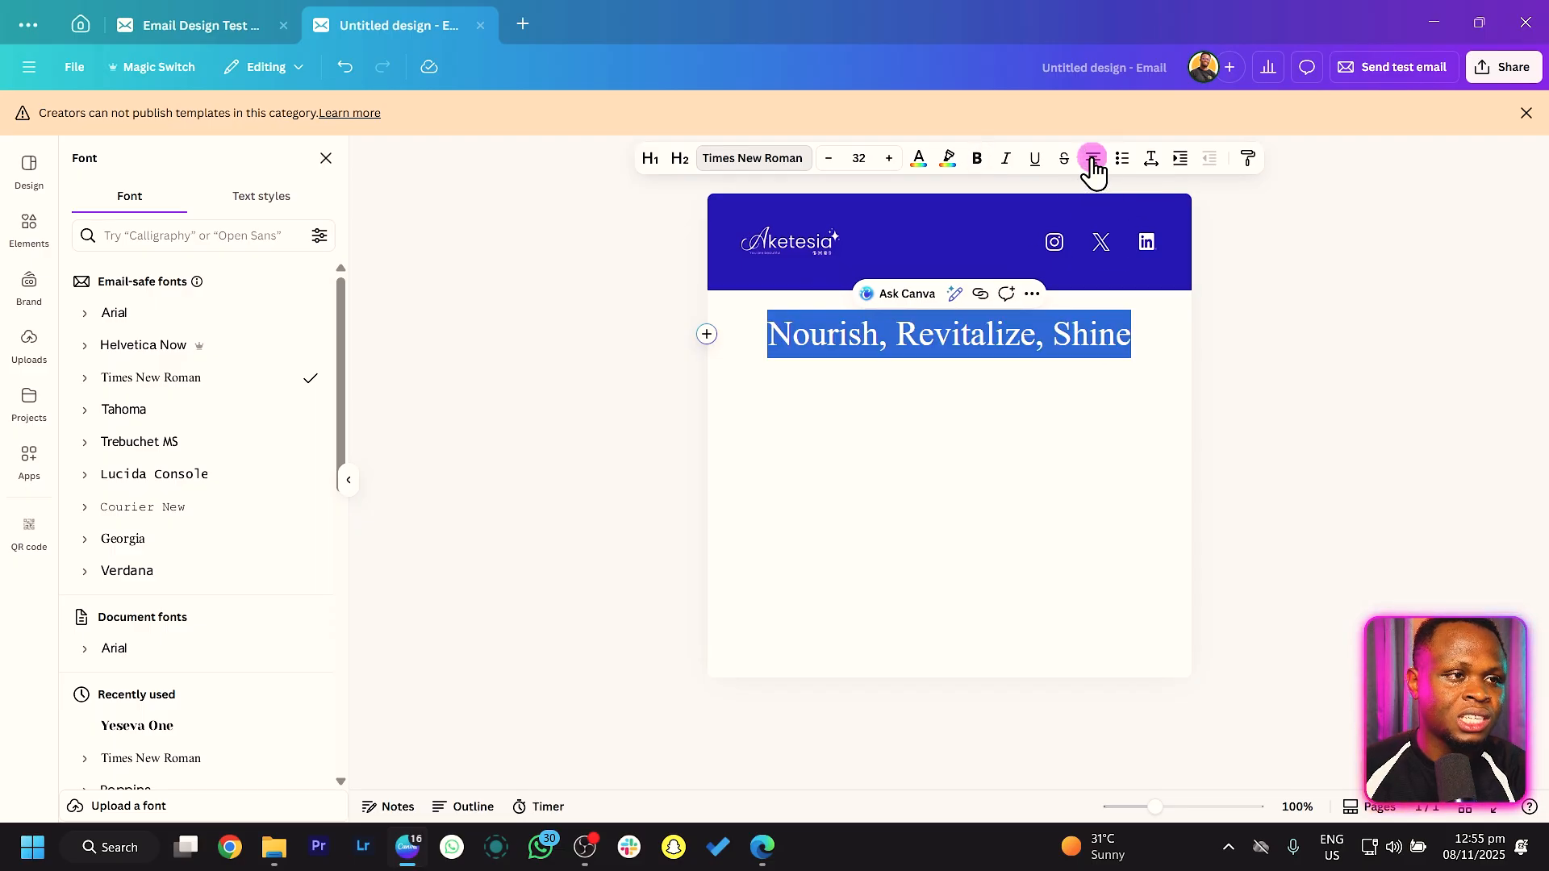
Step: Colour the heading text with the orange-red from the Aketesia brand palette
left_click(919, 161)
left_click(320, 589)
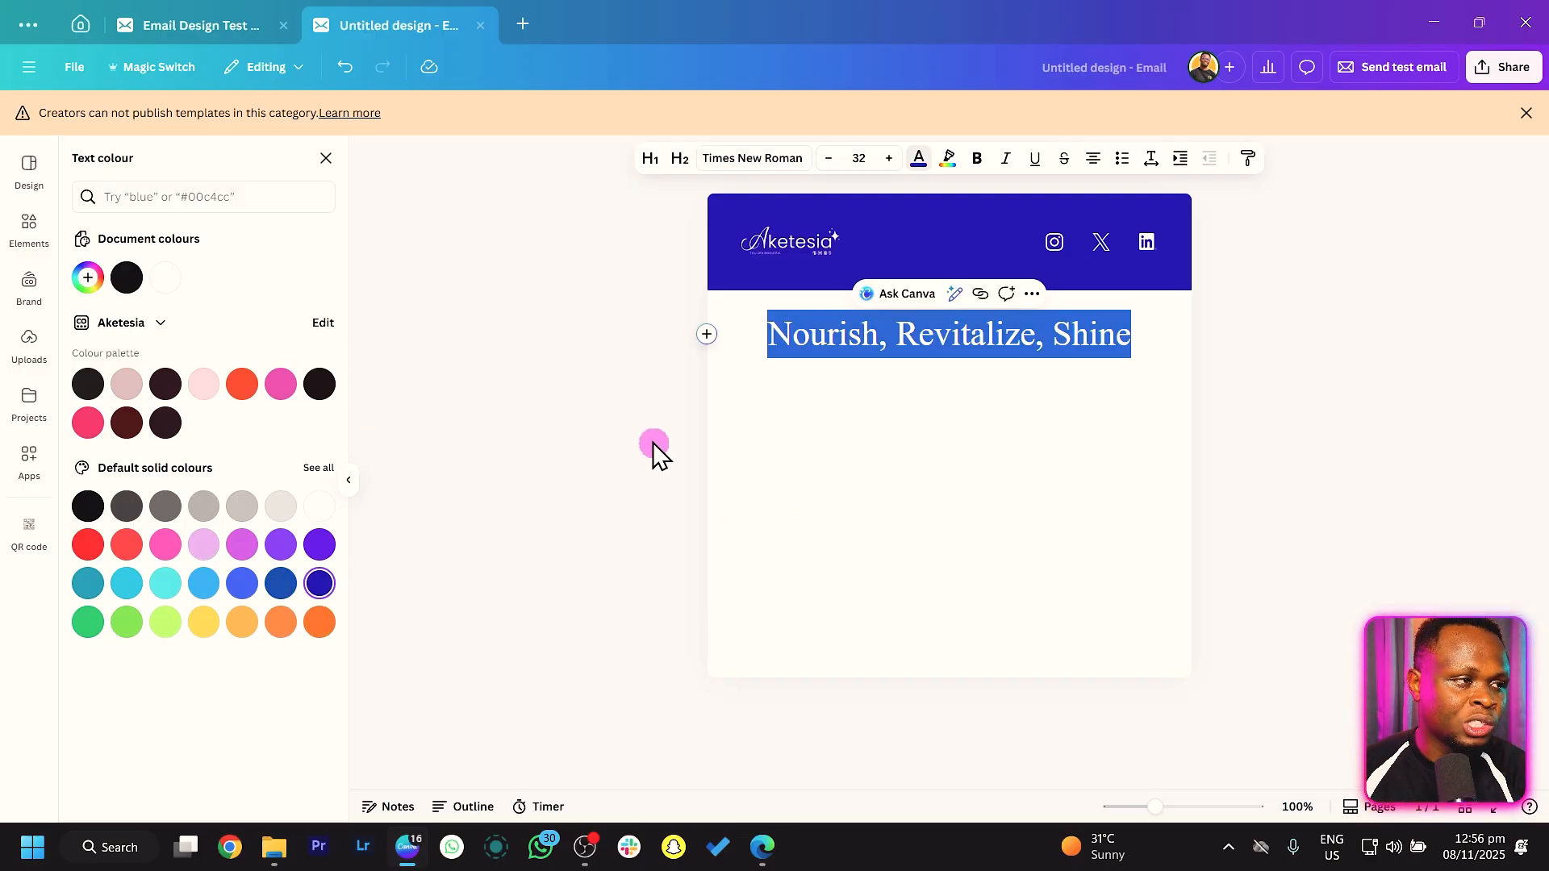
left_click(244, 386)
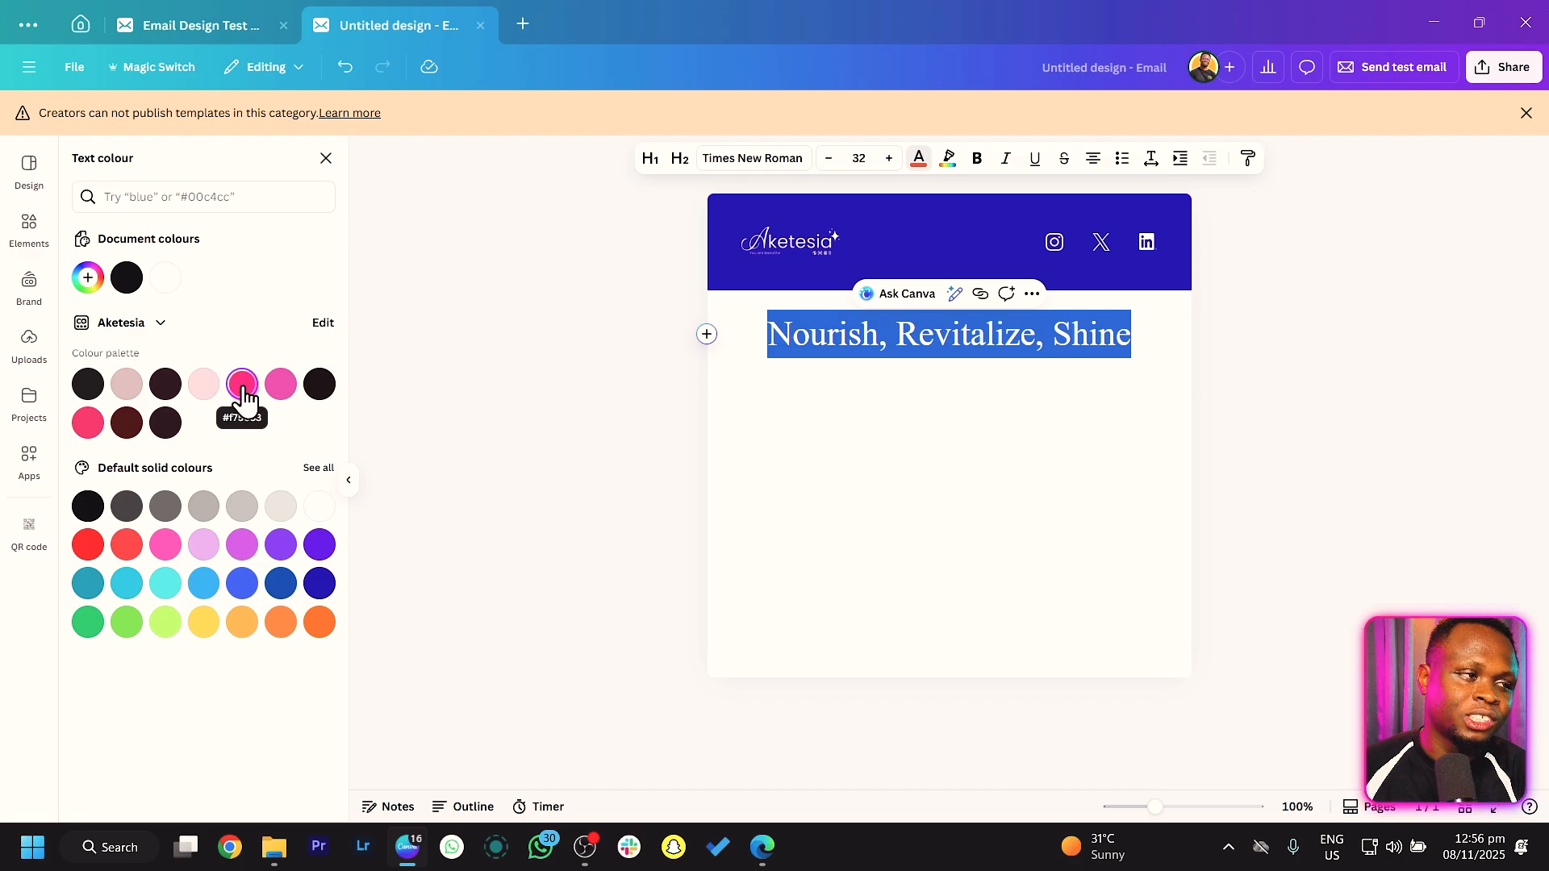
left_click(882, 337)
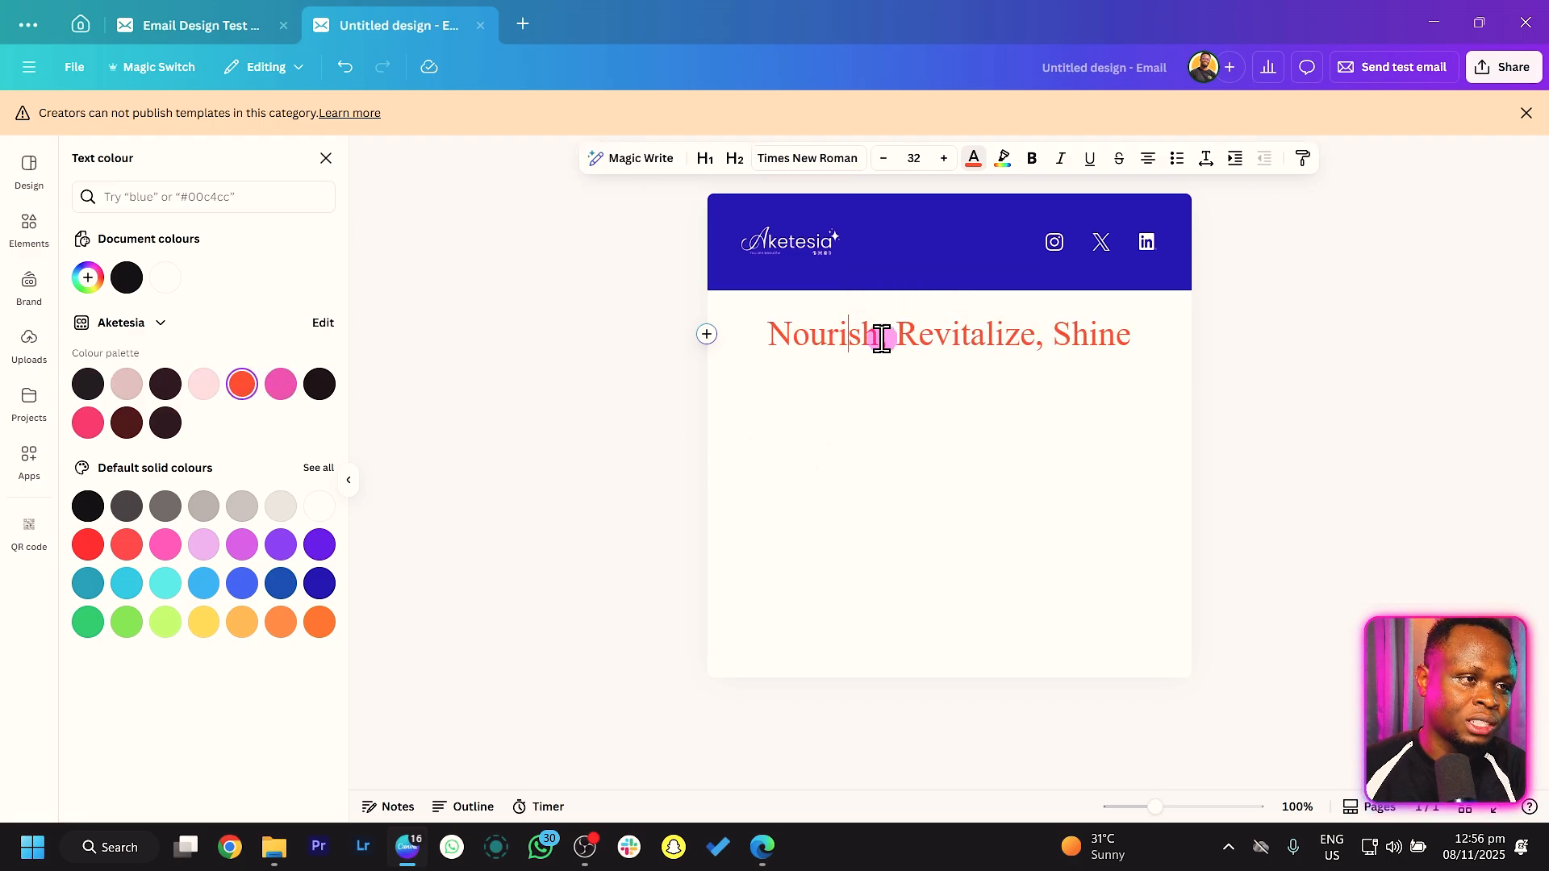
Step: Change the header's background to the orange-red from the Aketesia brand palette
left_click(940, 211)
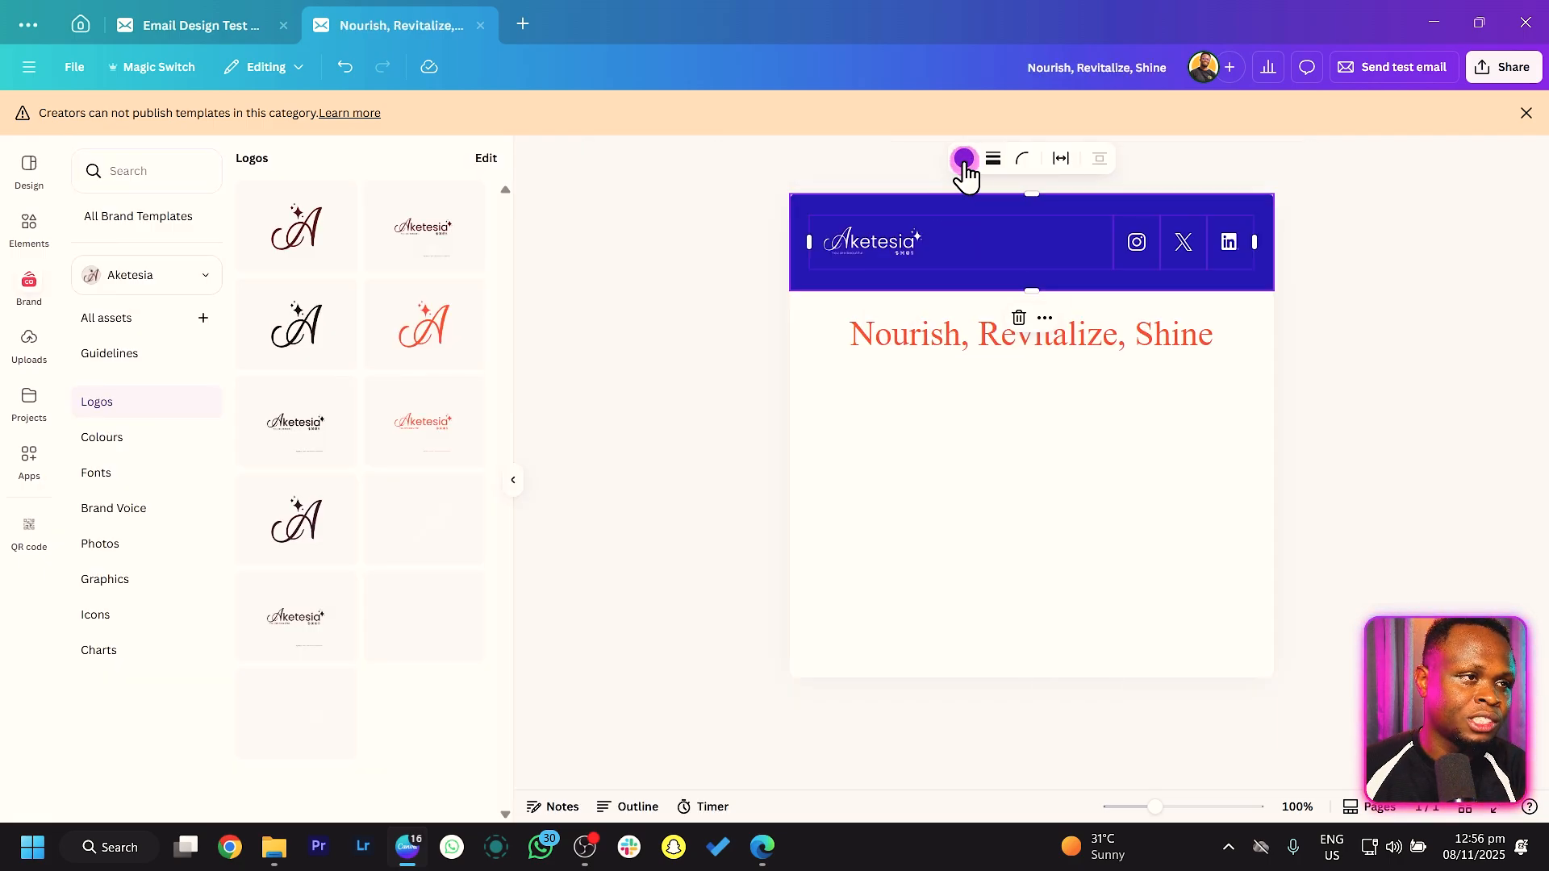
left_click(964, 159)
left_click(242, 382)
left_click(1021, 500)
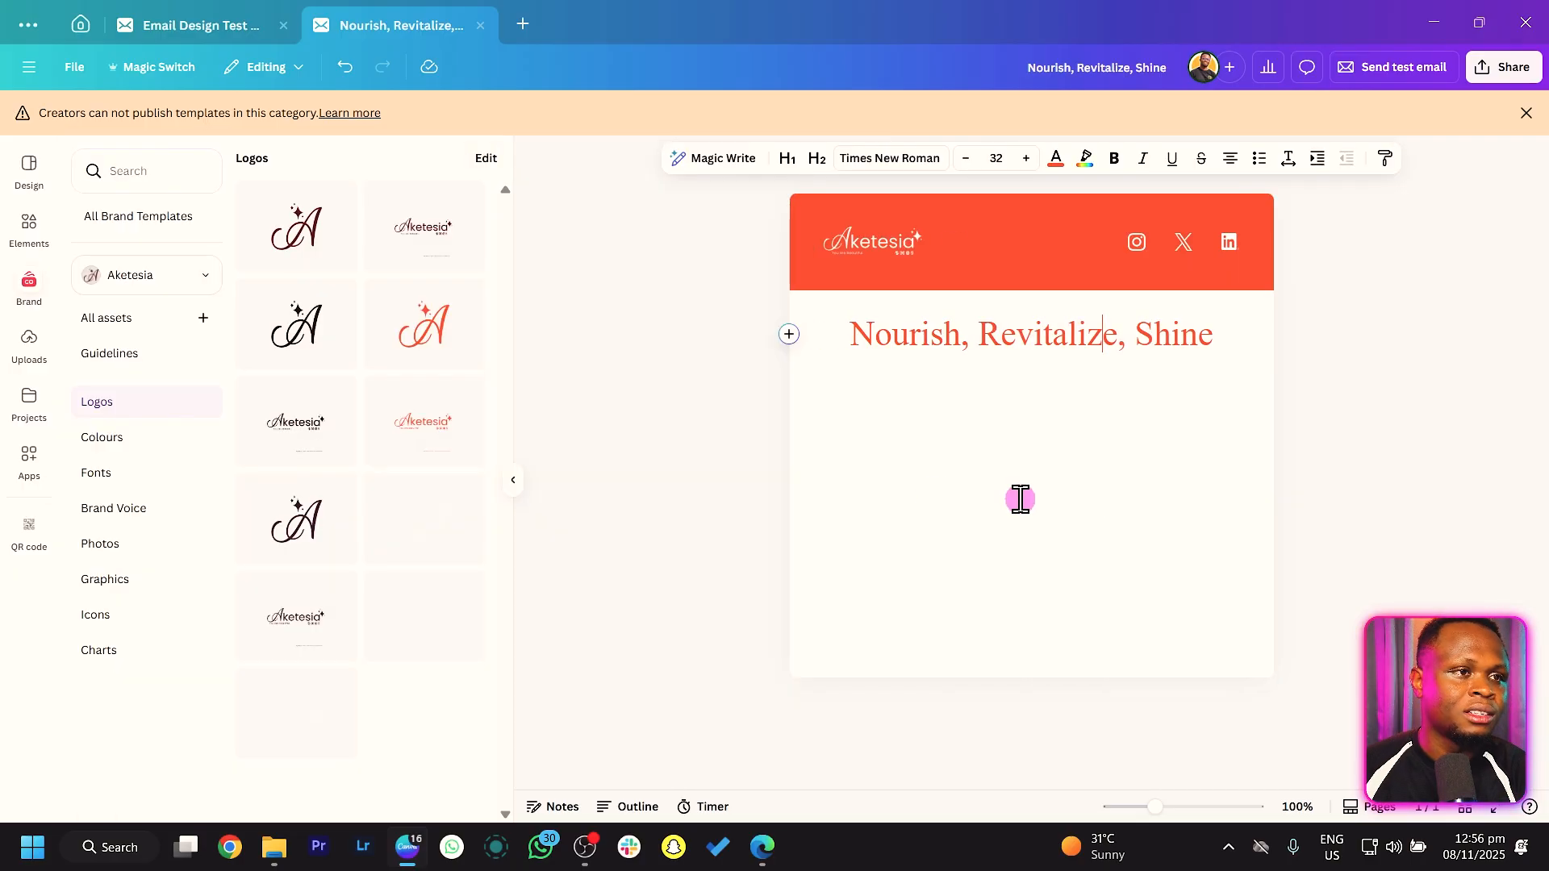
Step: Break the heading into three lines: "Nourish,", "Revitalize," and "Shine"
left_click_drag(1216, 336, 851, 340)
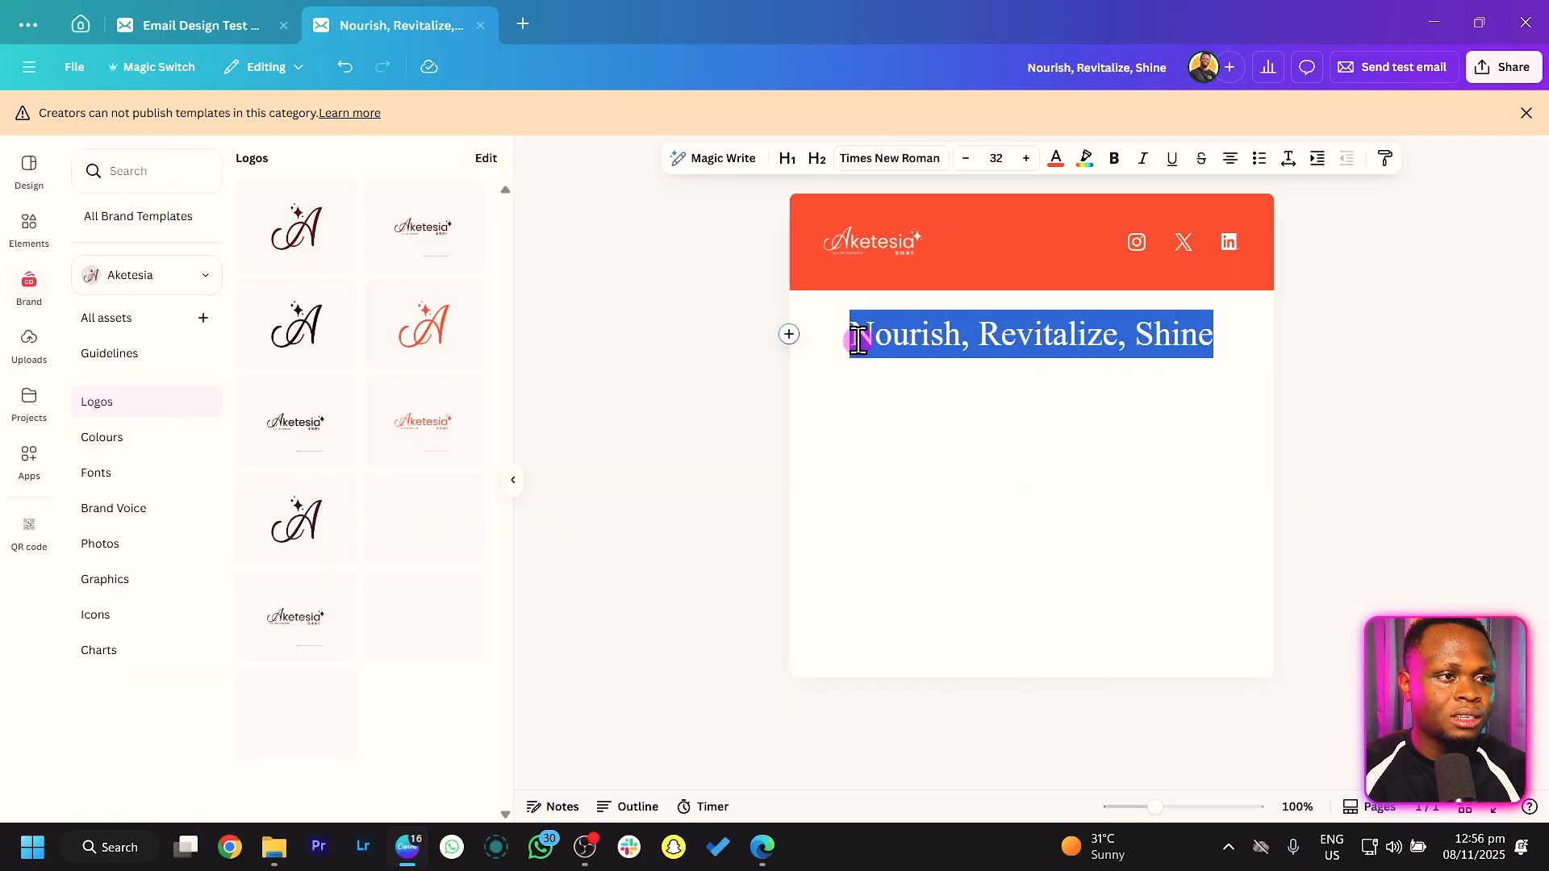
left_click(981, 337)
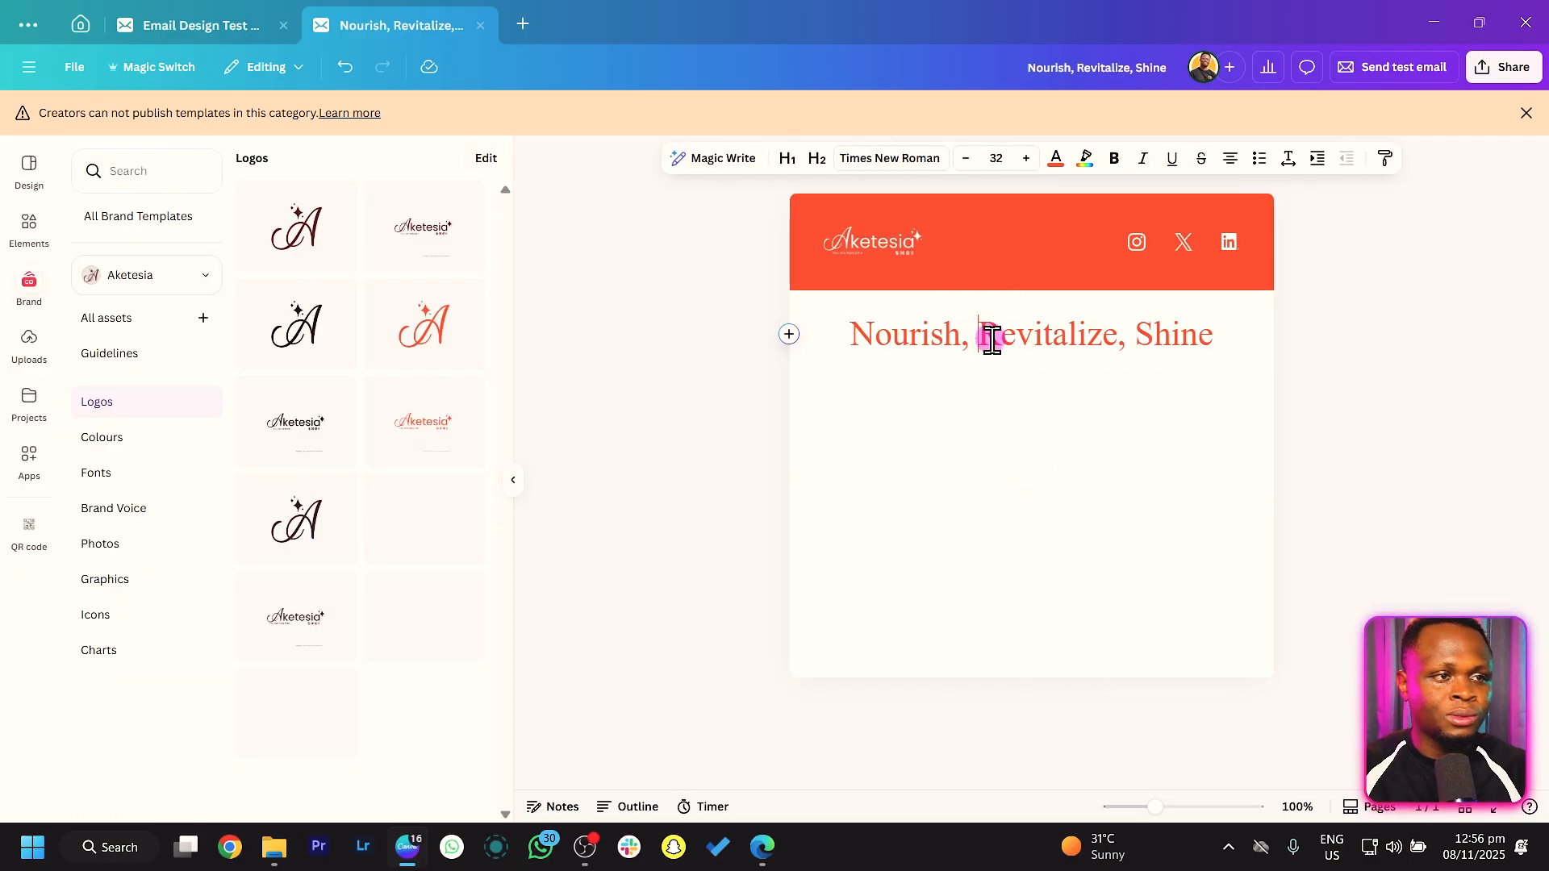
key("BackSpace")
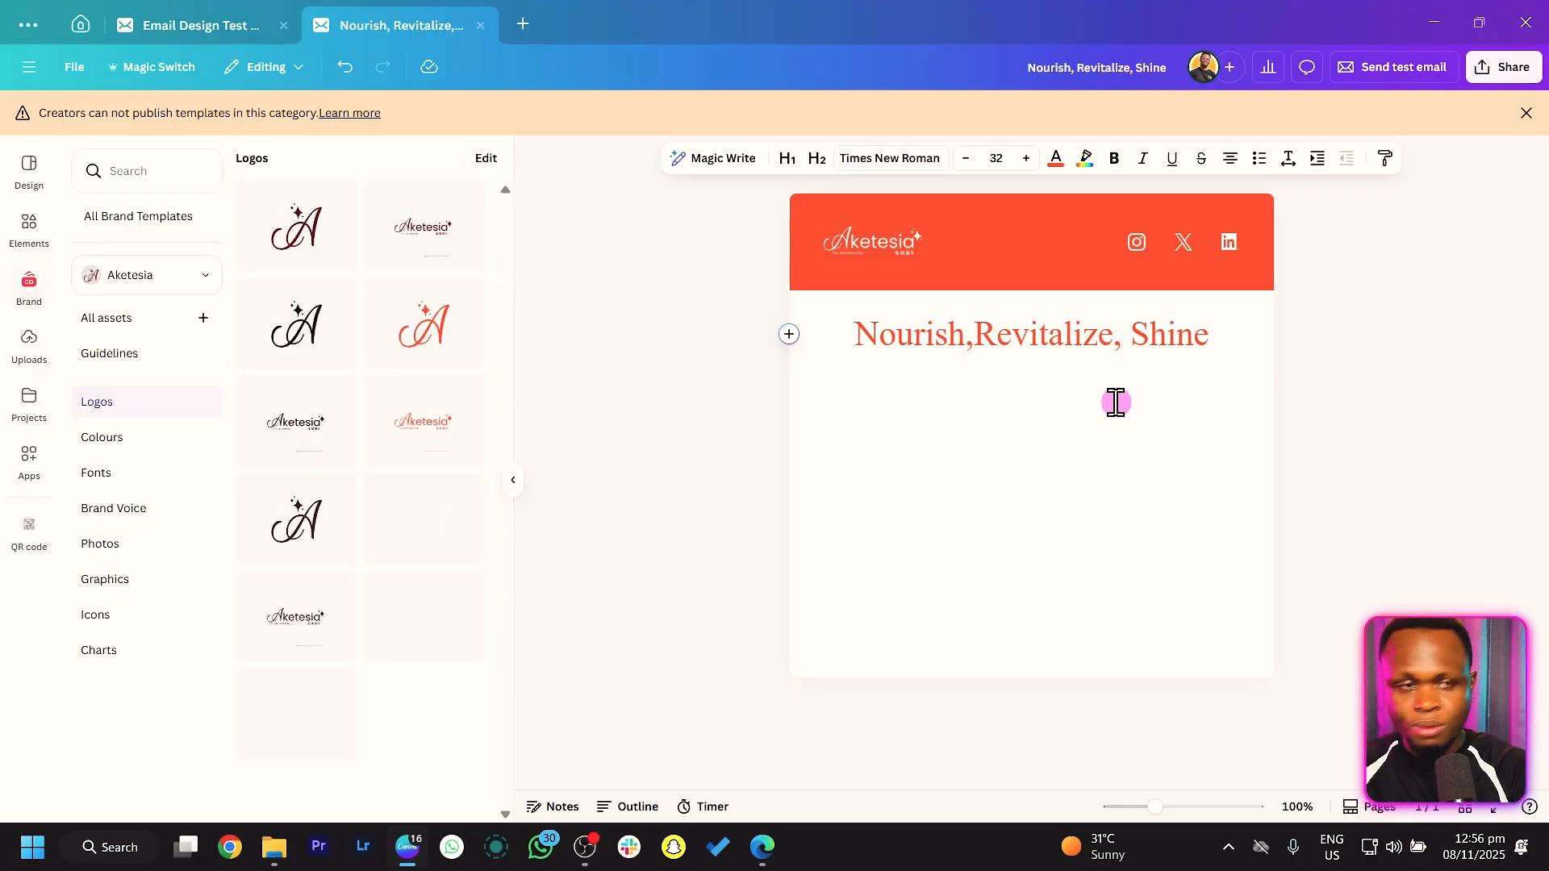
key("Return")
key("BackSpace")
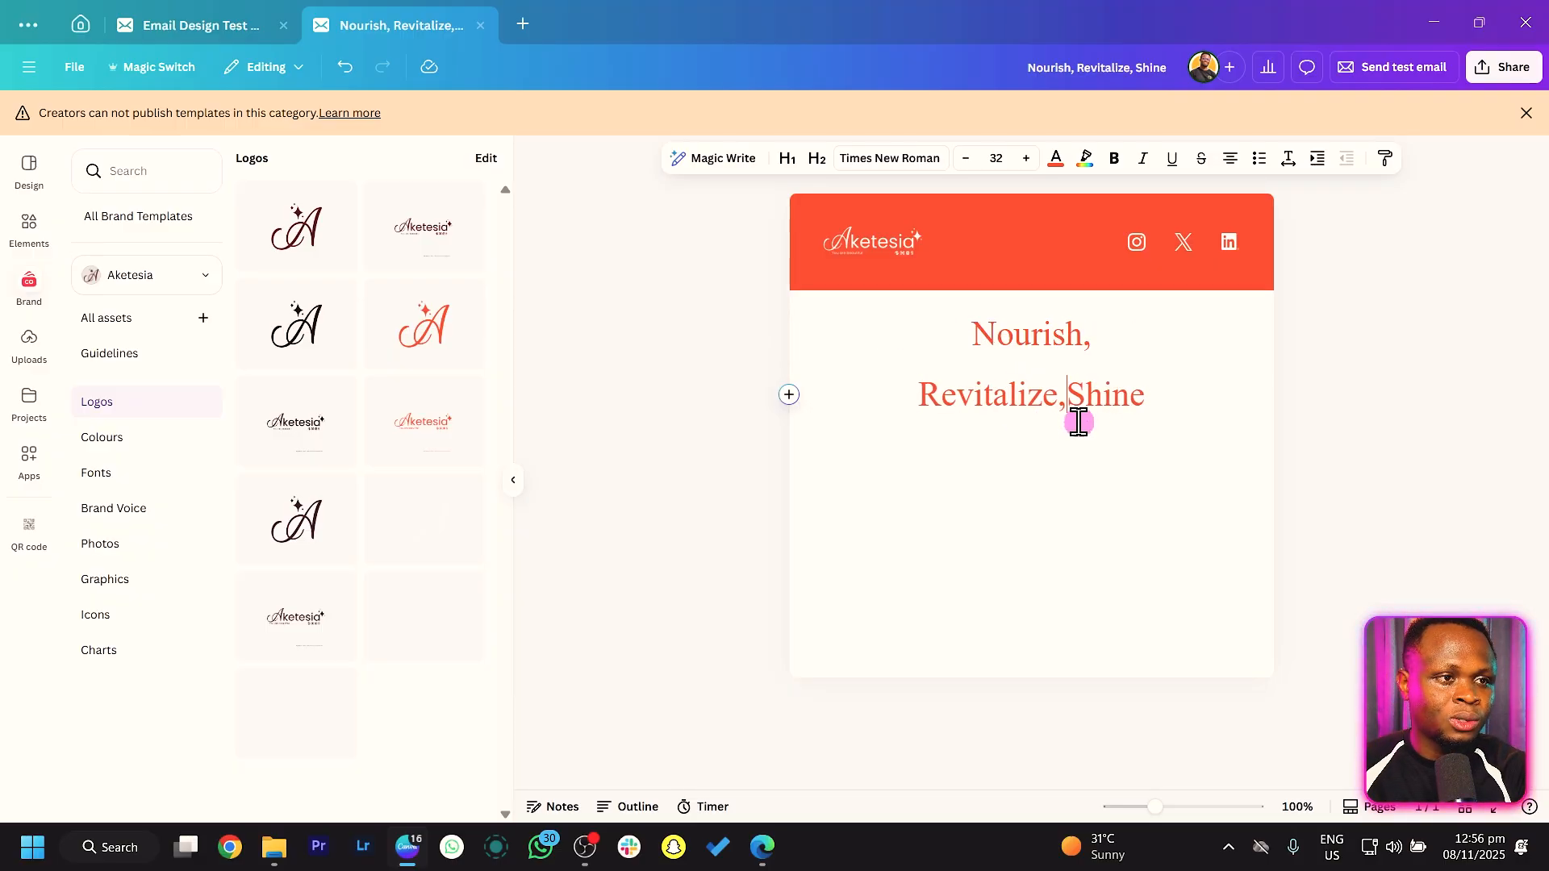
key("Return")
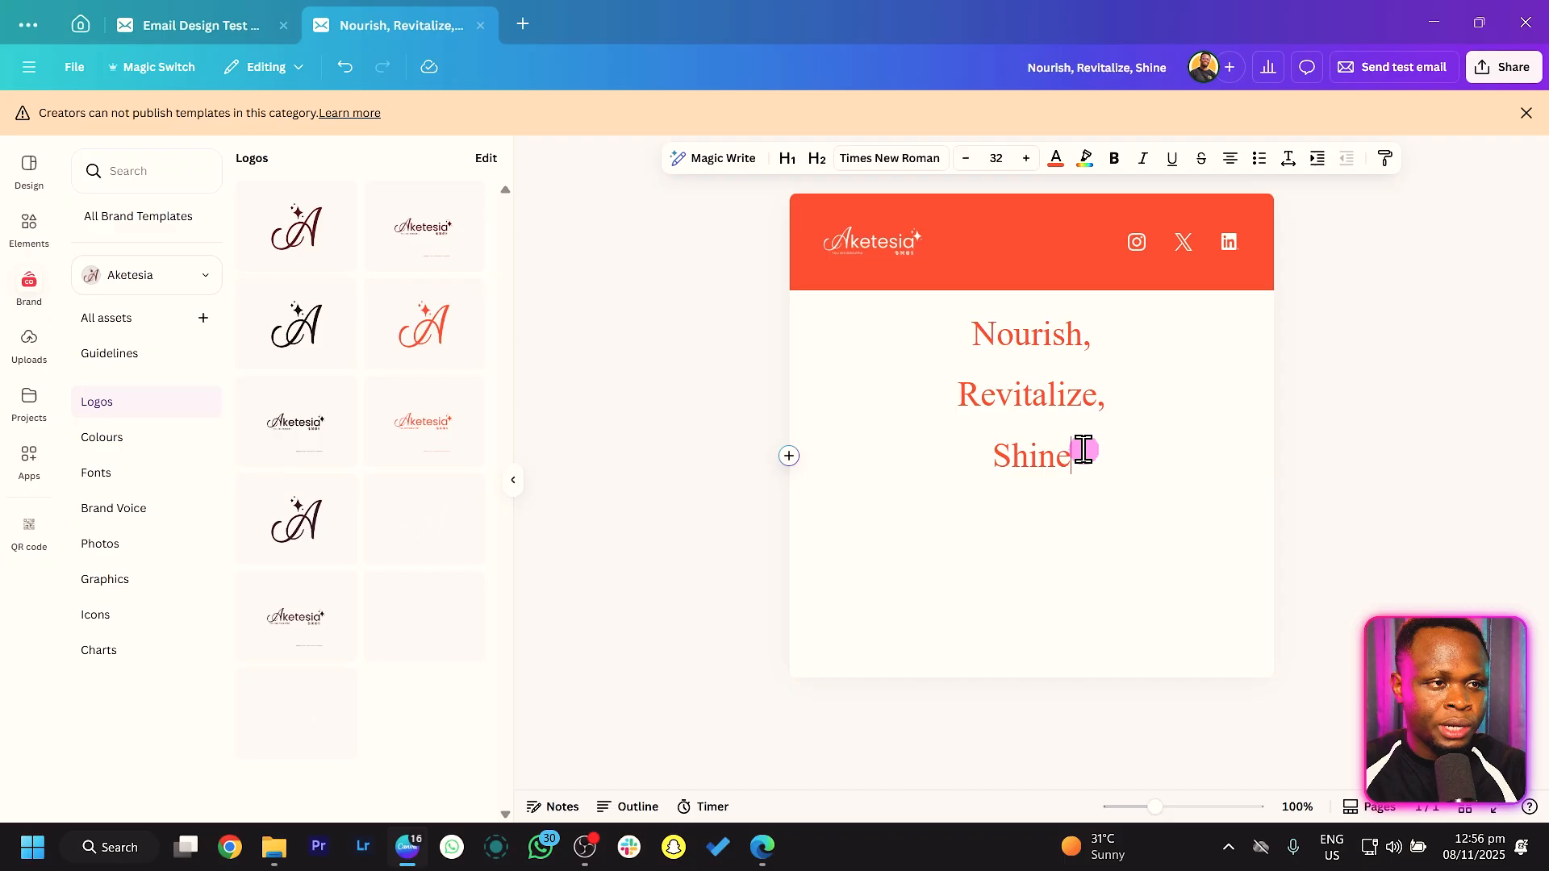
Step: Tighten the three-line heading's line spacing to about 0.5 and enlarge its font size to 62
left_click_drag(1082, 449, 965, 346)
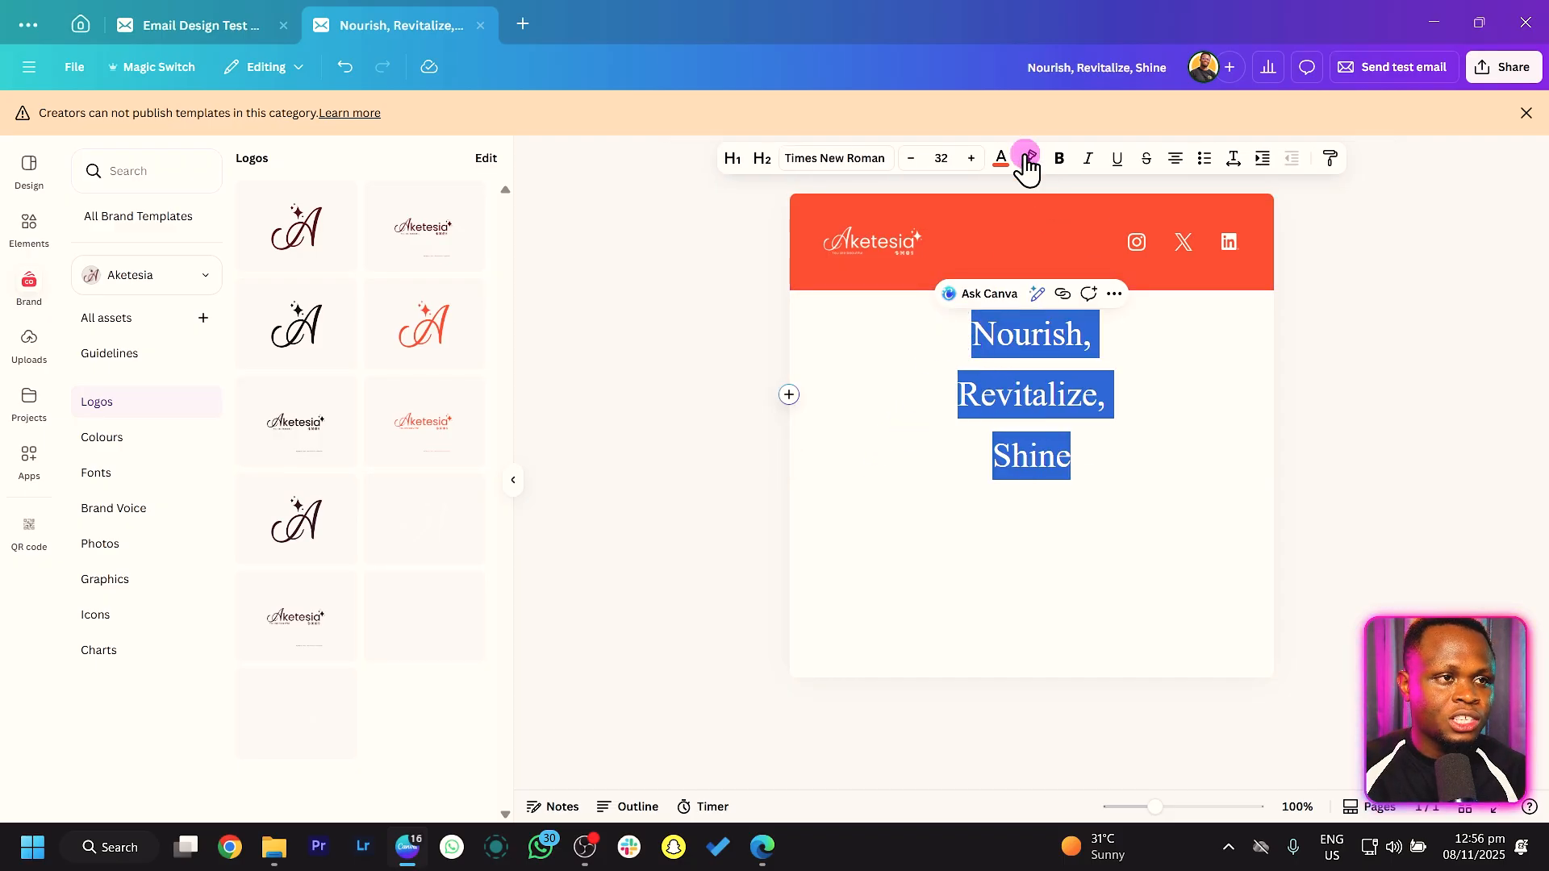
left_click(1234, 160)
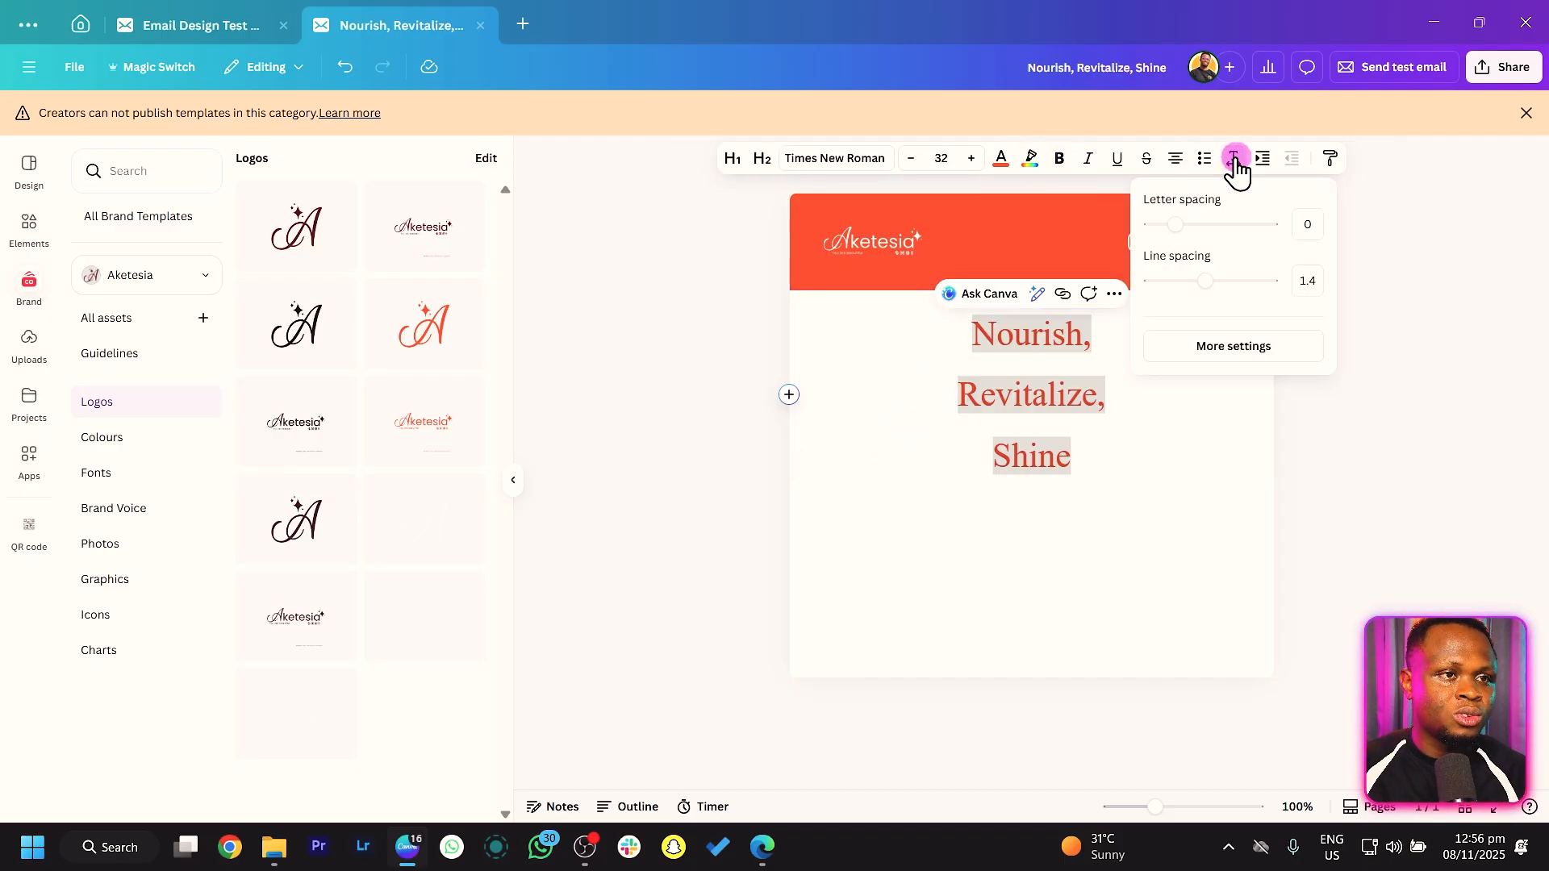
left_click(1223, 284)
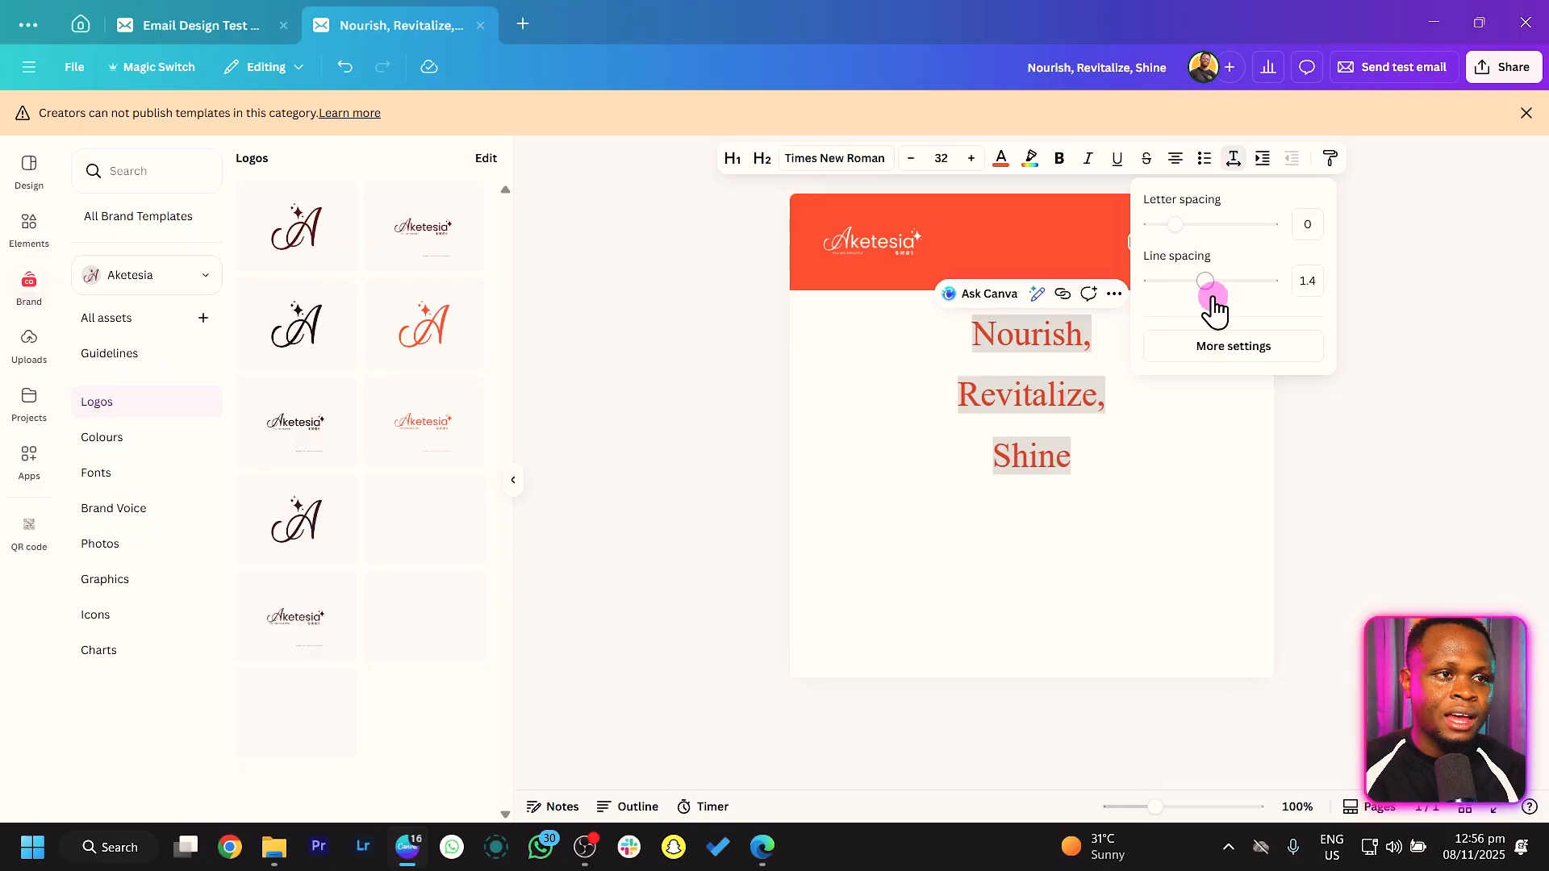
left_click_drag(1206, 284, 1153, 286)
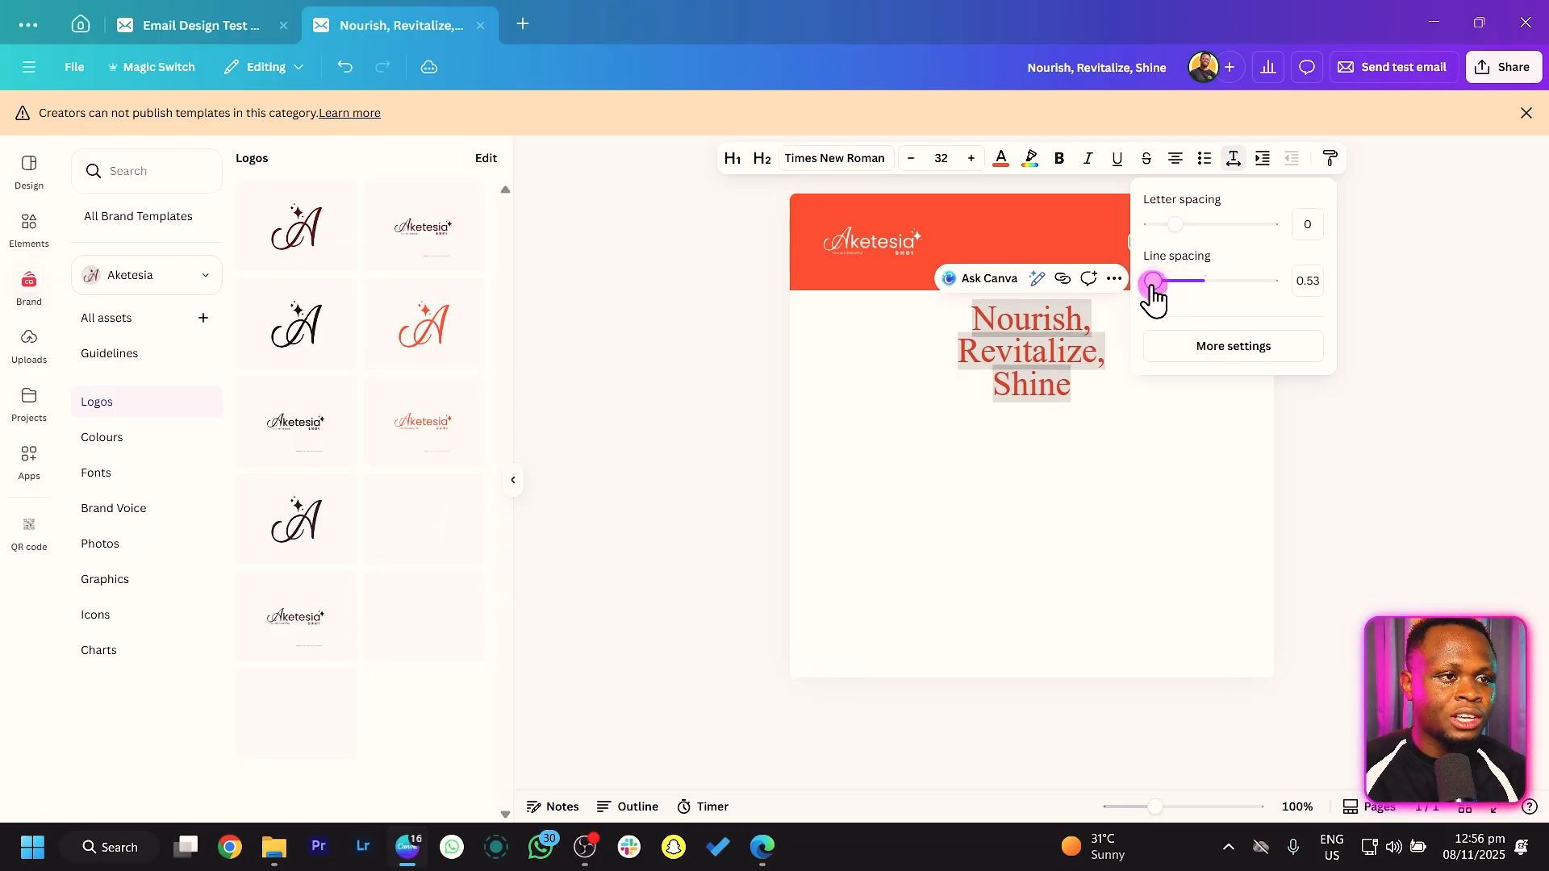
left_click(972, 159)
left_click(972, 159)
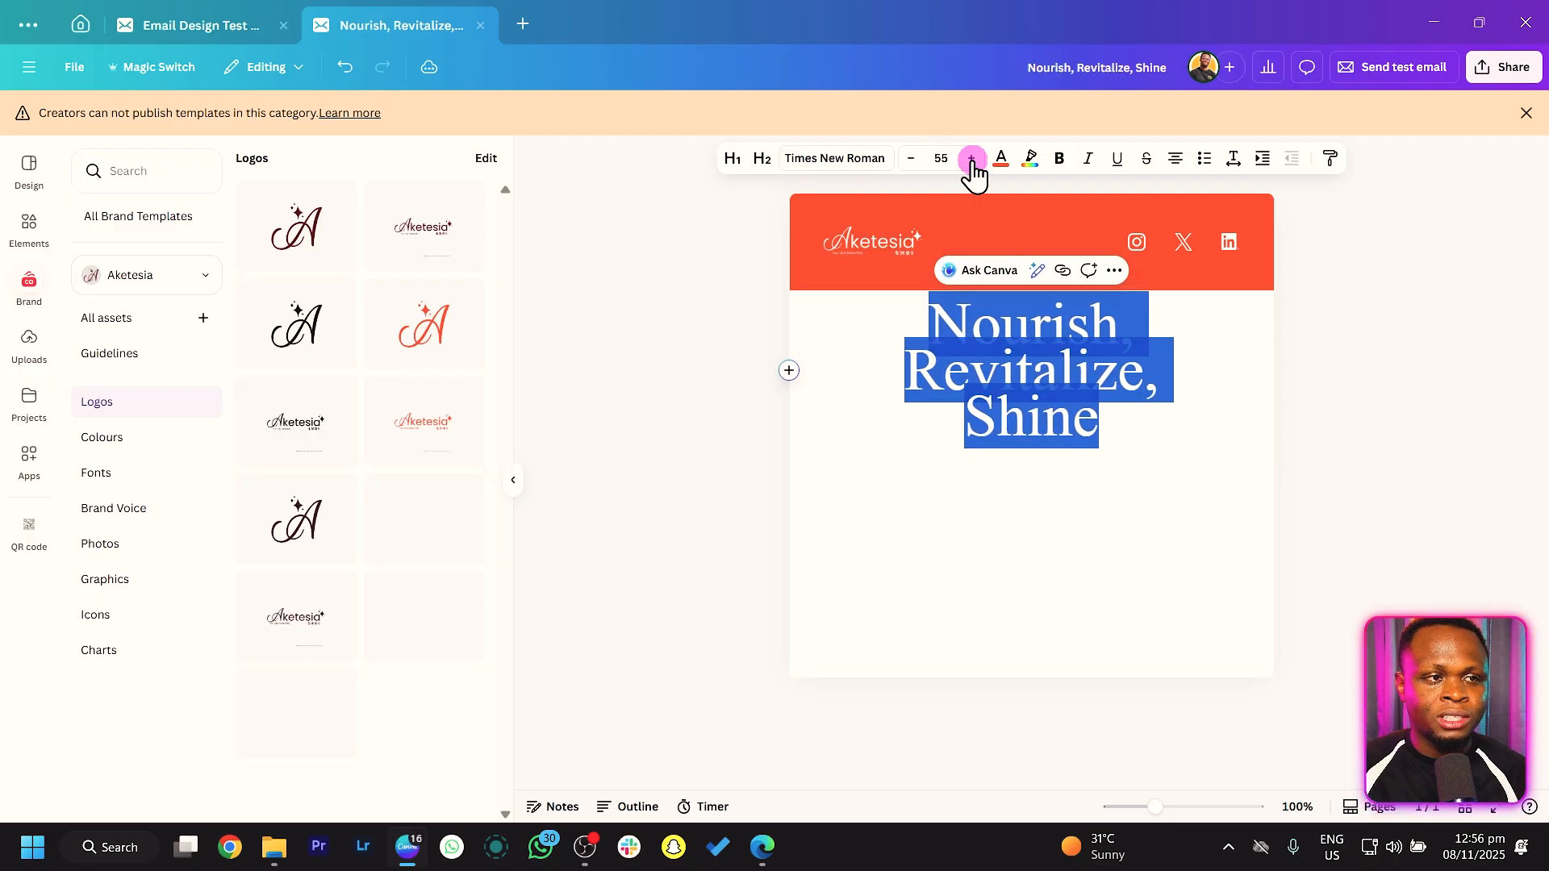
left_click(1101, 406)
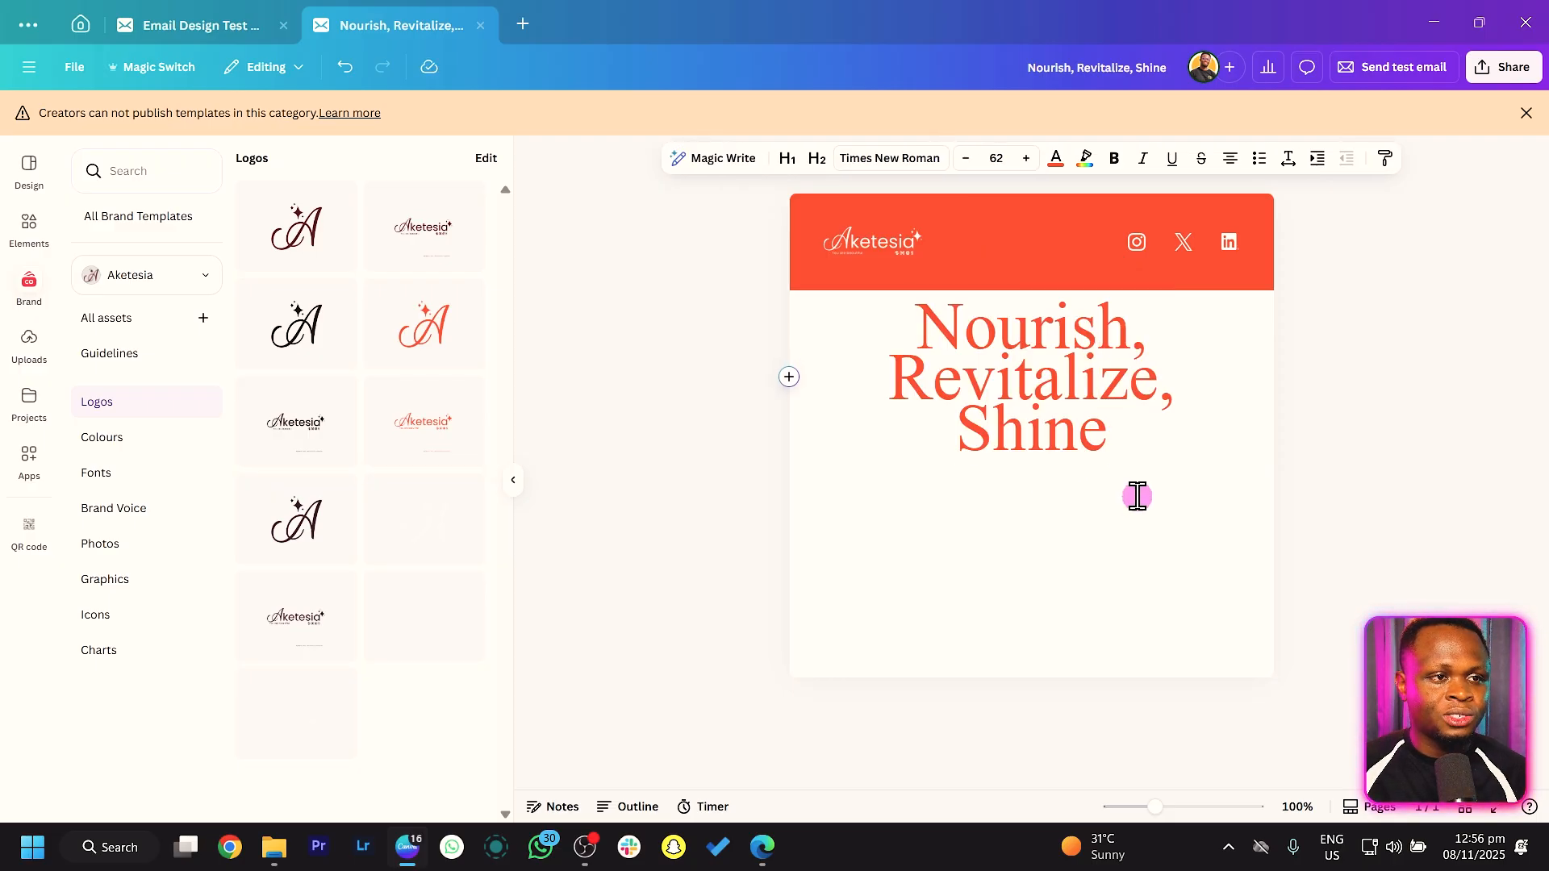
Step: Set the three-line heading's line spacing to 0.75 and its font size to 55
left_click_drag(1181, 443, 894, 331)
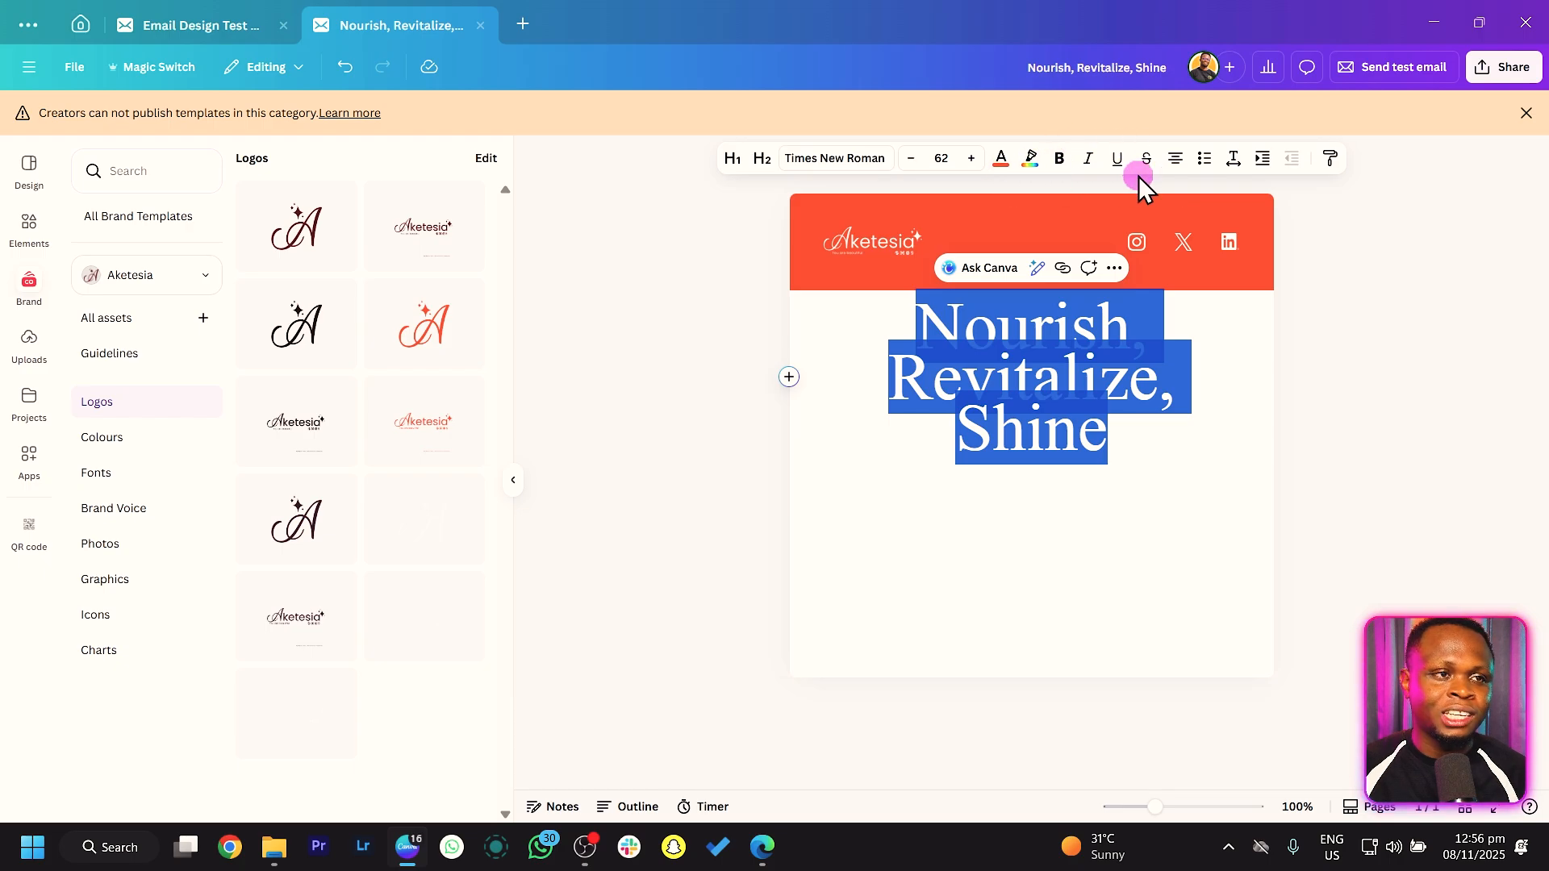
left_click(1247, 164)
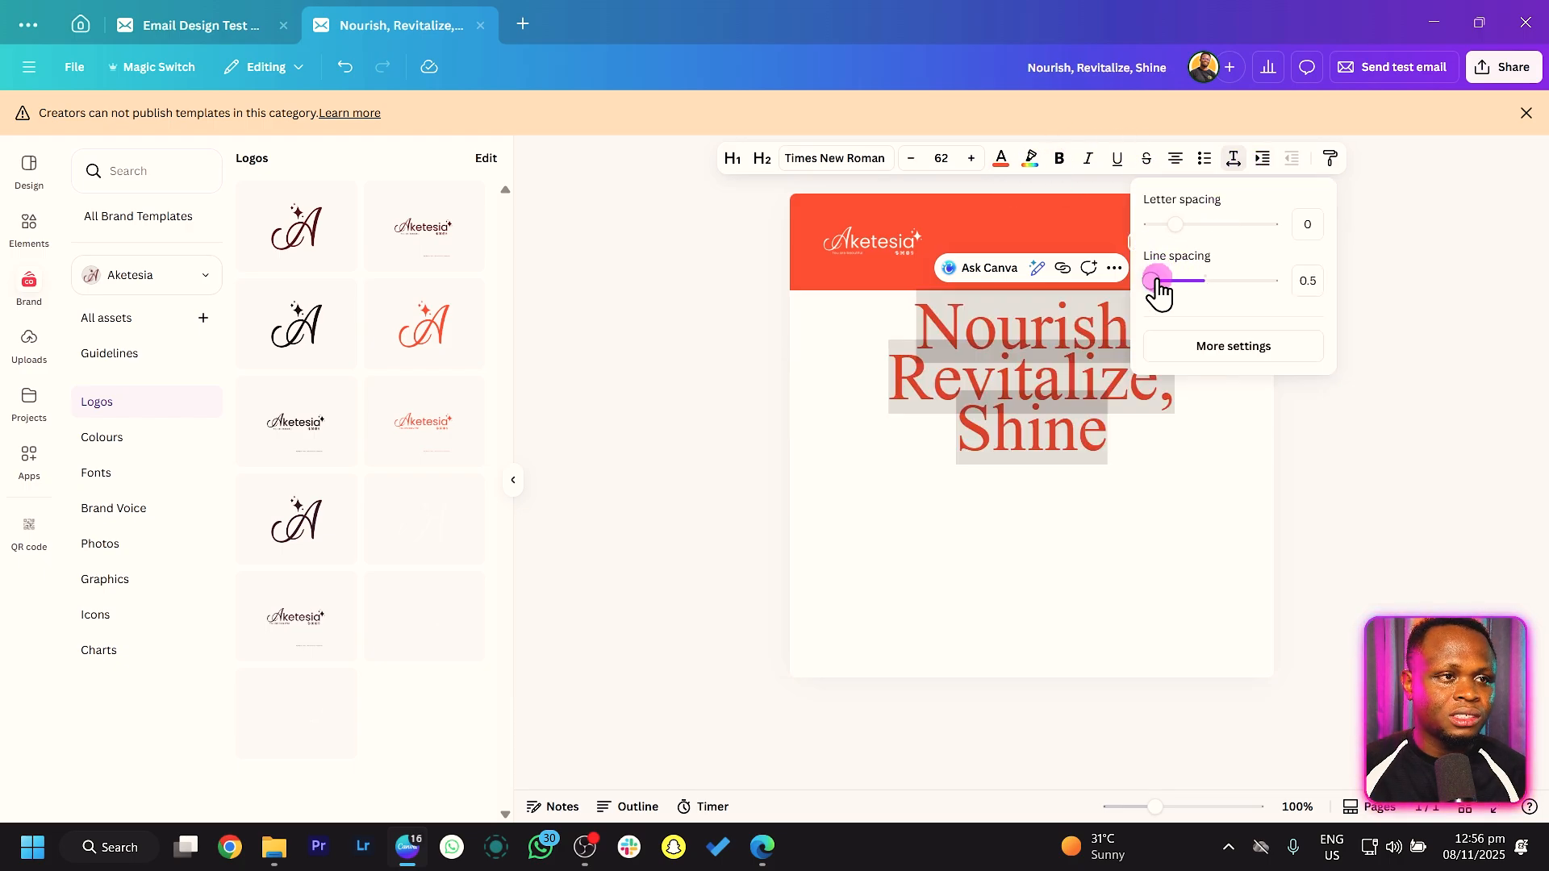
left_click_drag(1157, 282, 1167, 293)
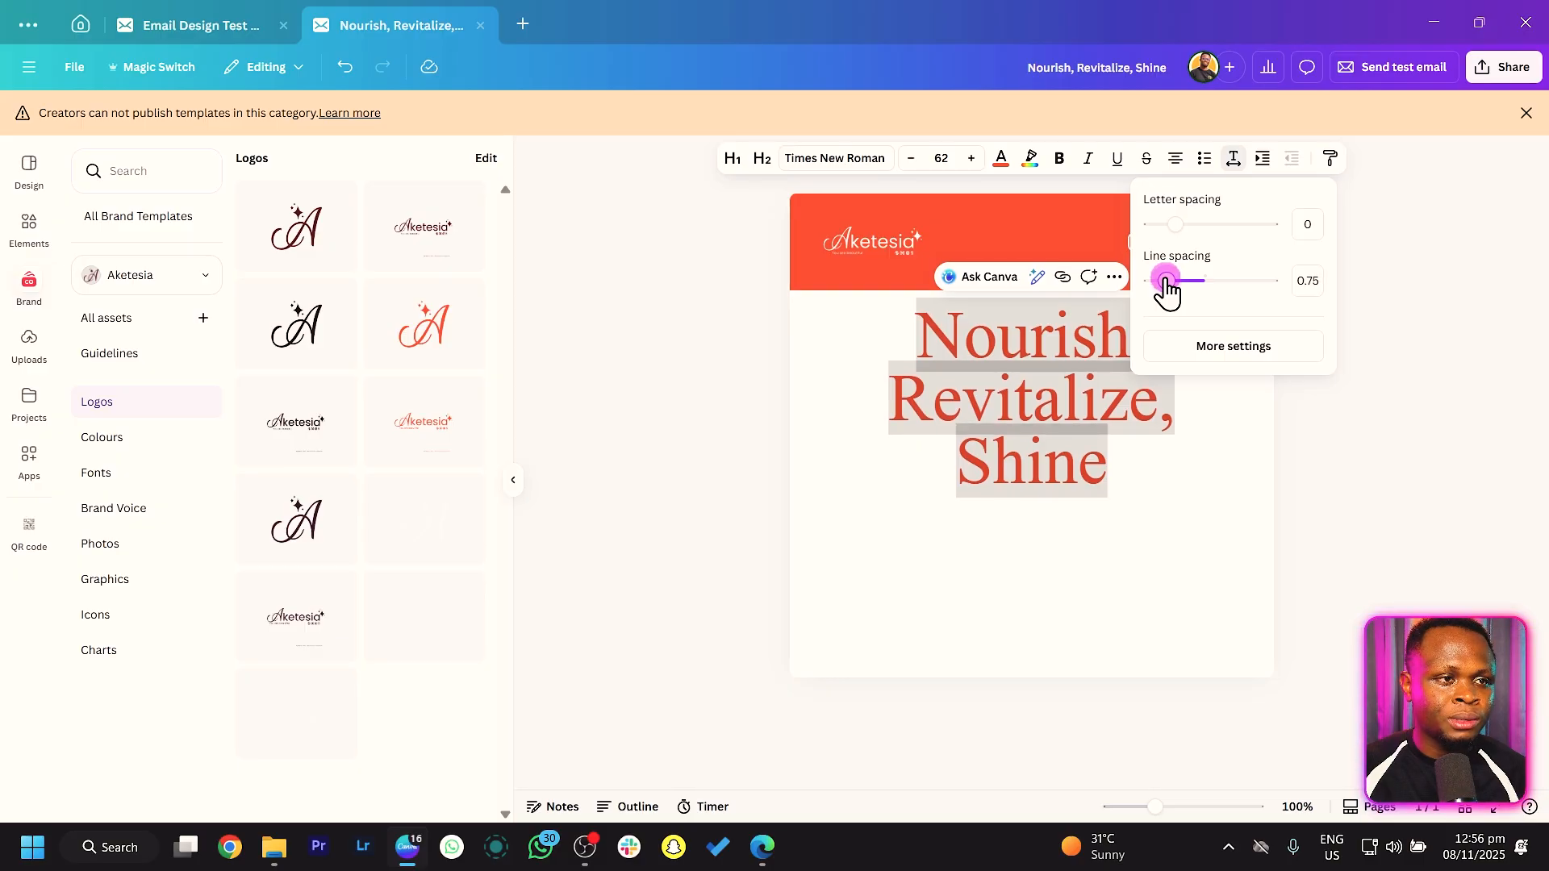
left_click(912, 159)
left_click(911, 159)
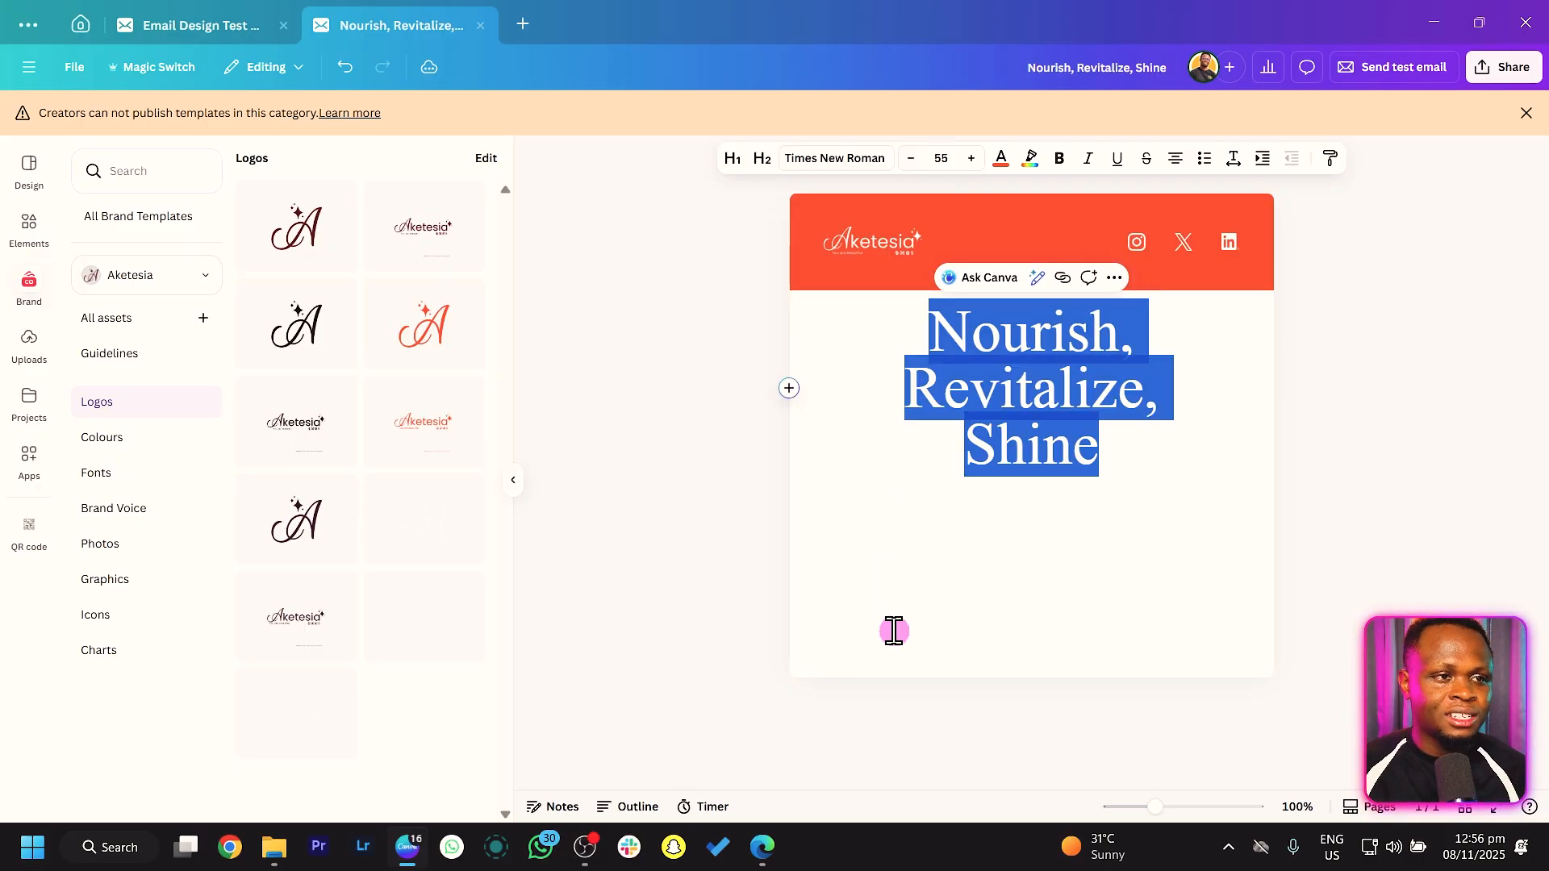
Step: Start a new text line below the heading and set its font to Poppins
key("Right")
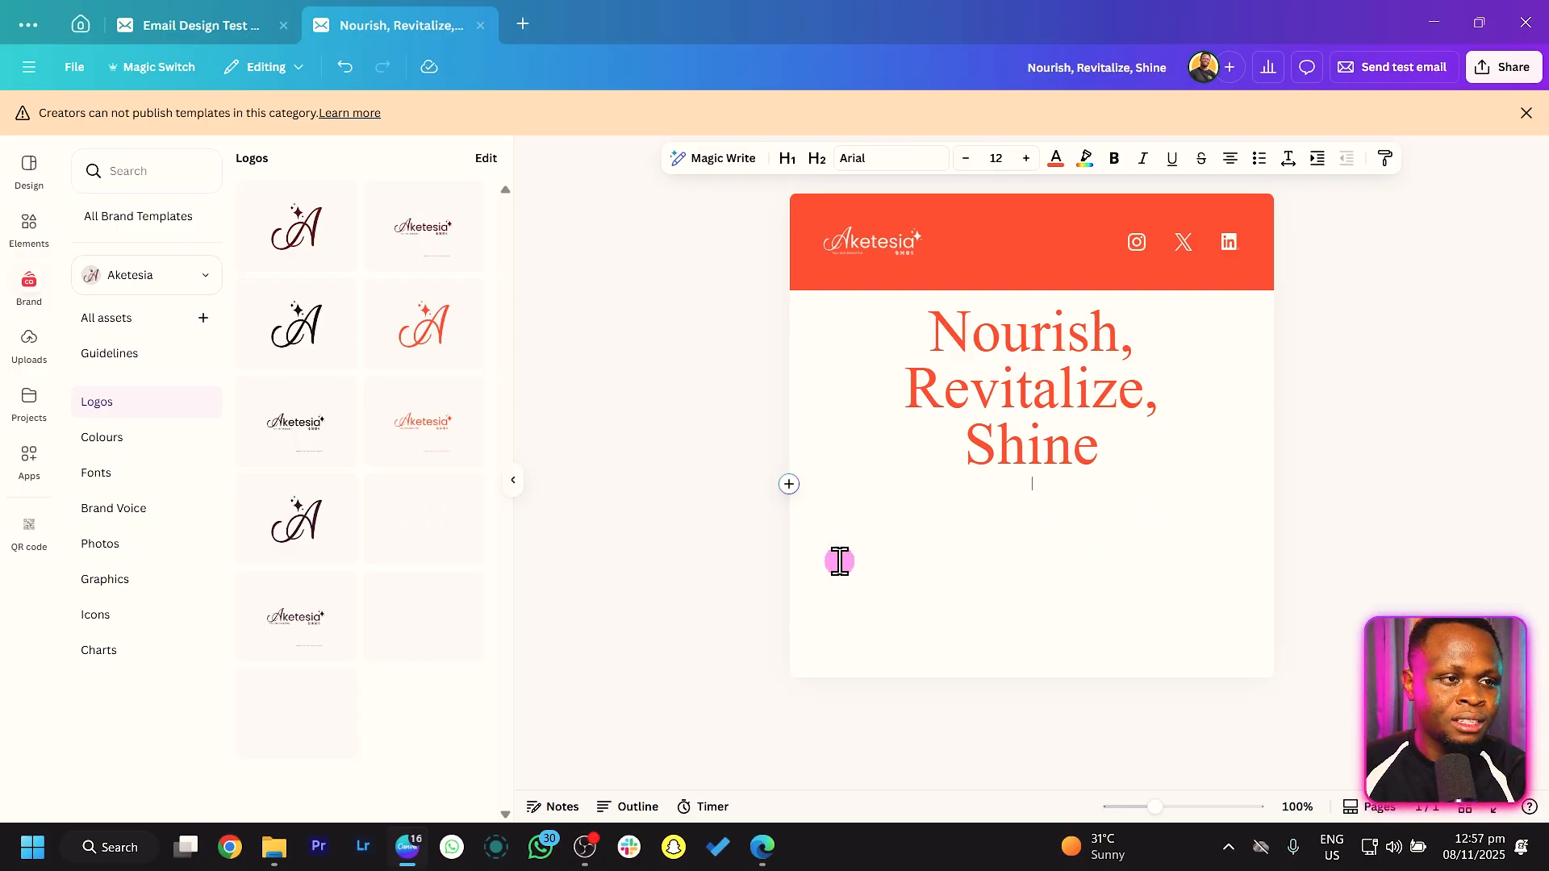
left_click(891, 158)
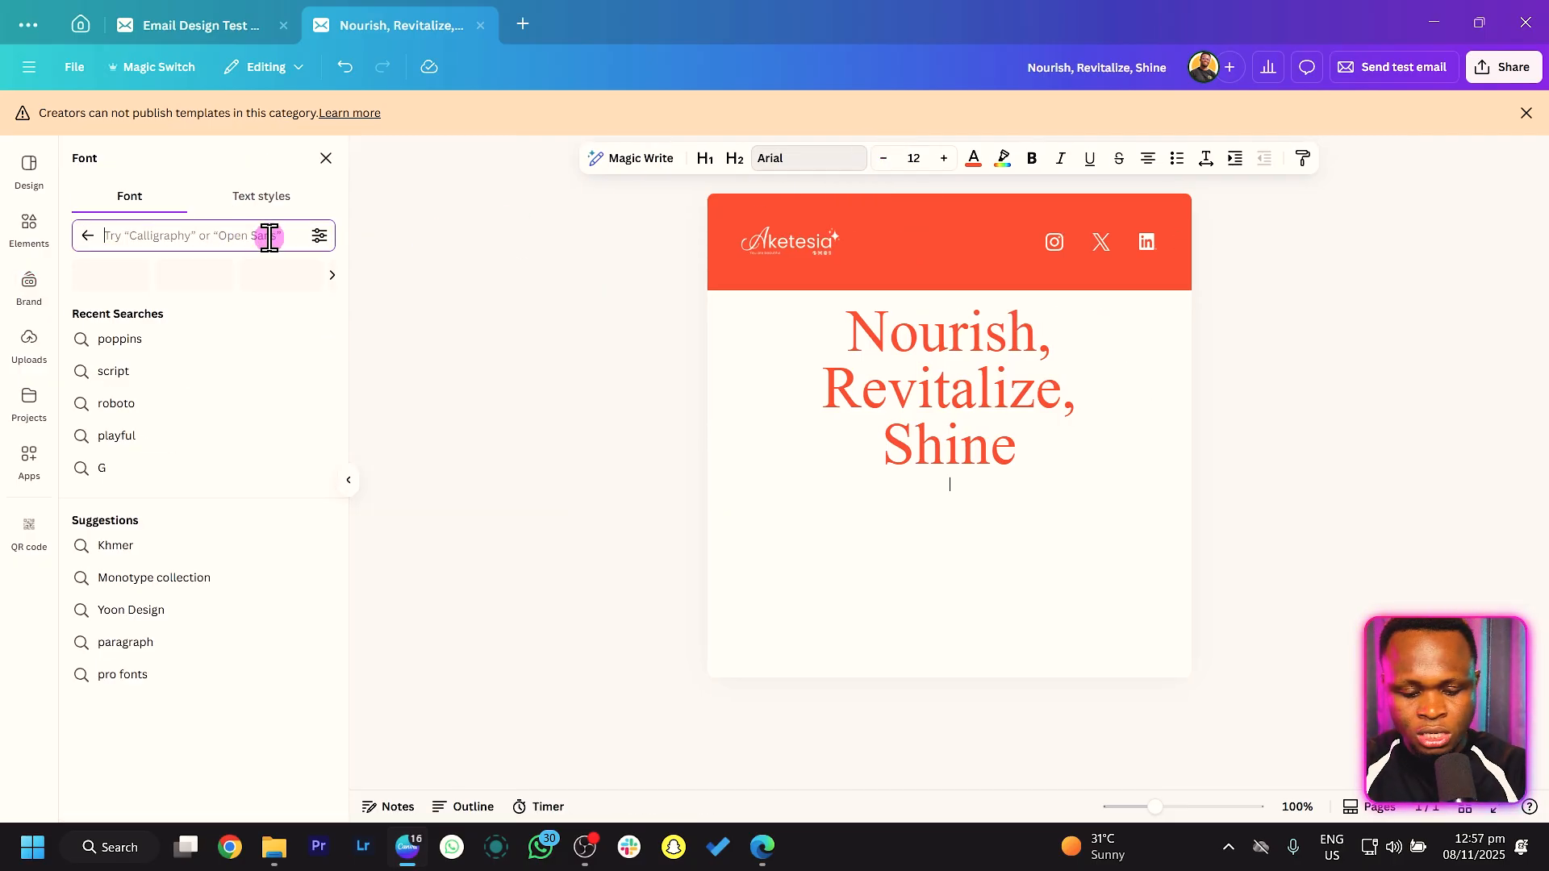
type("poppins")
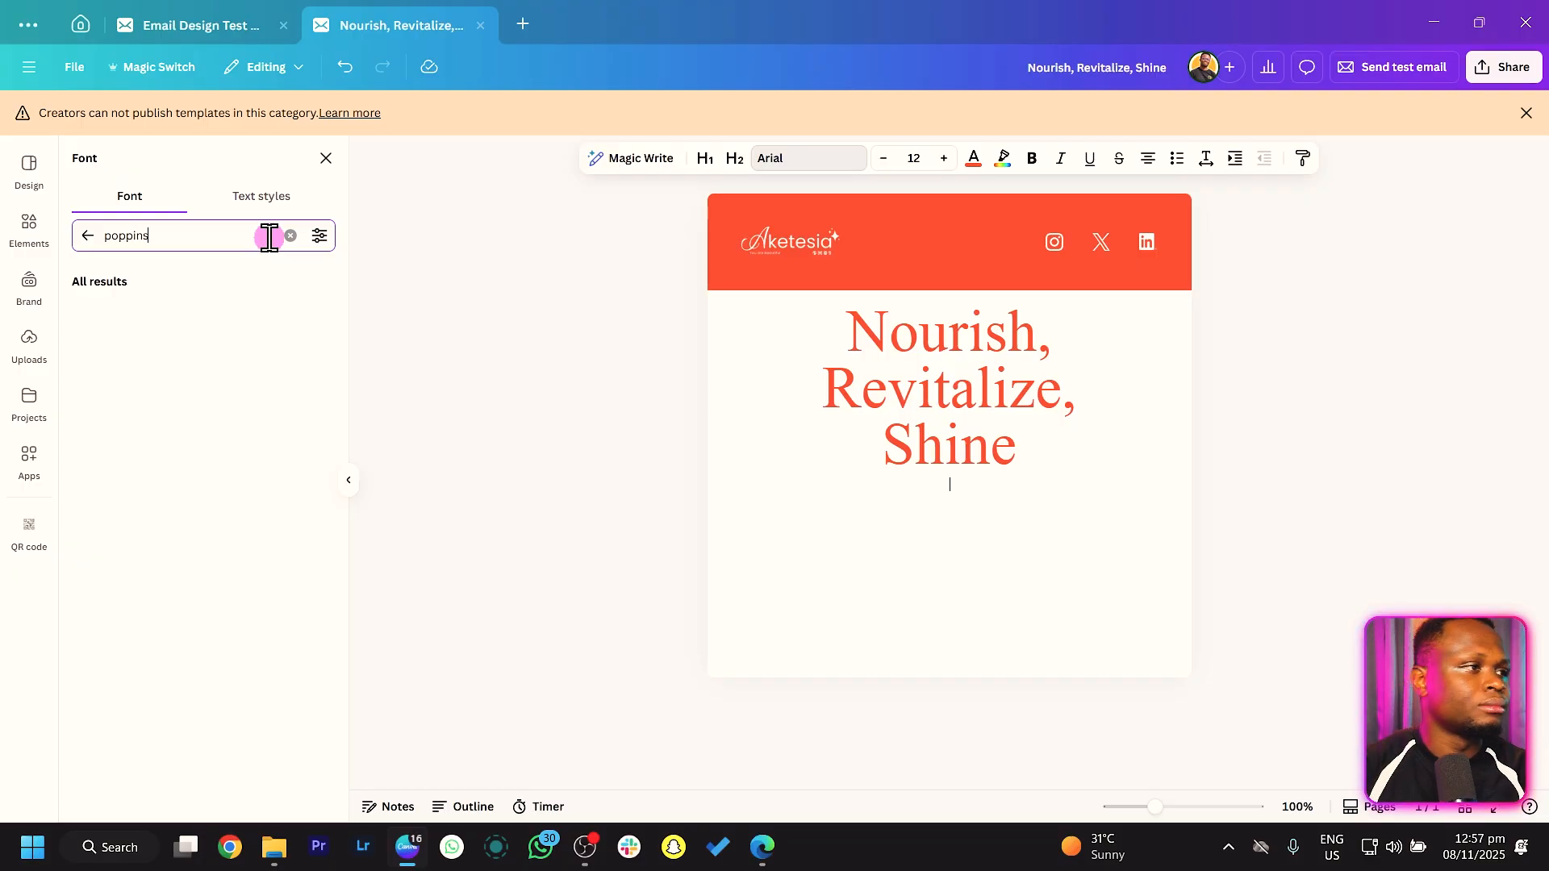
left_click(113, 323)
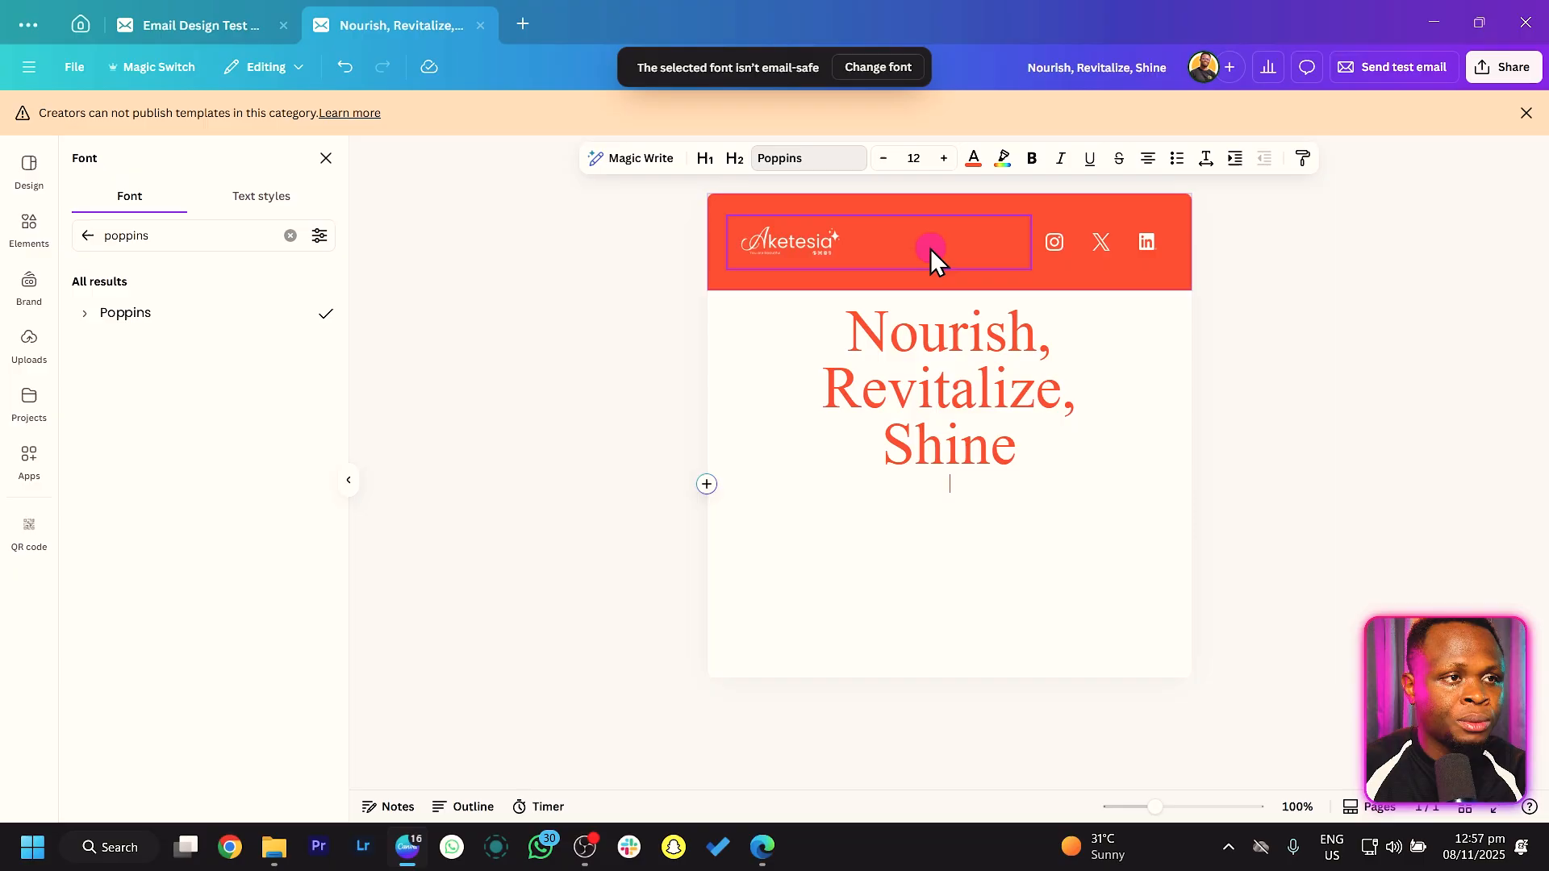
Step: Set the text colour to black and write "Discover our skincare line" on the line below the heading
left_click(975, 161)
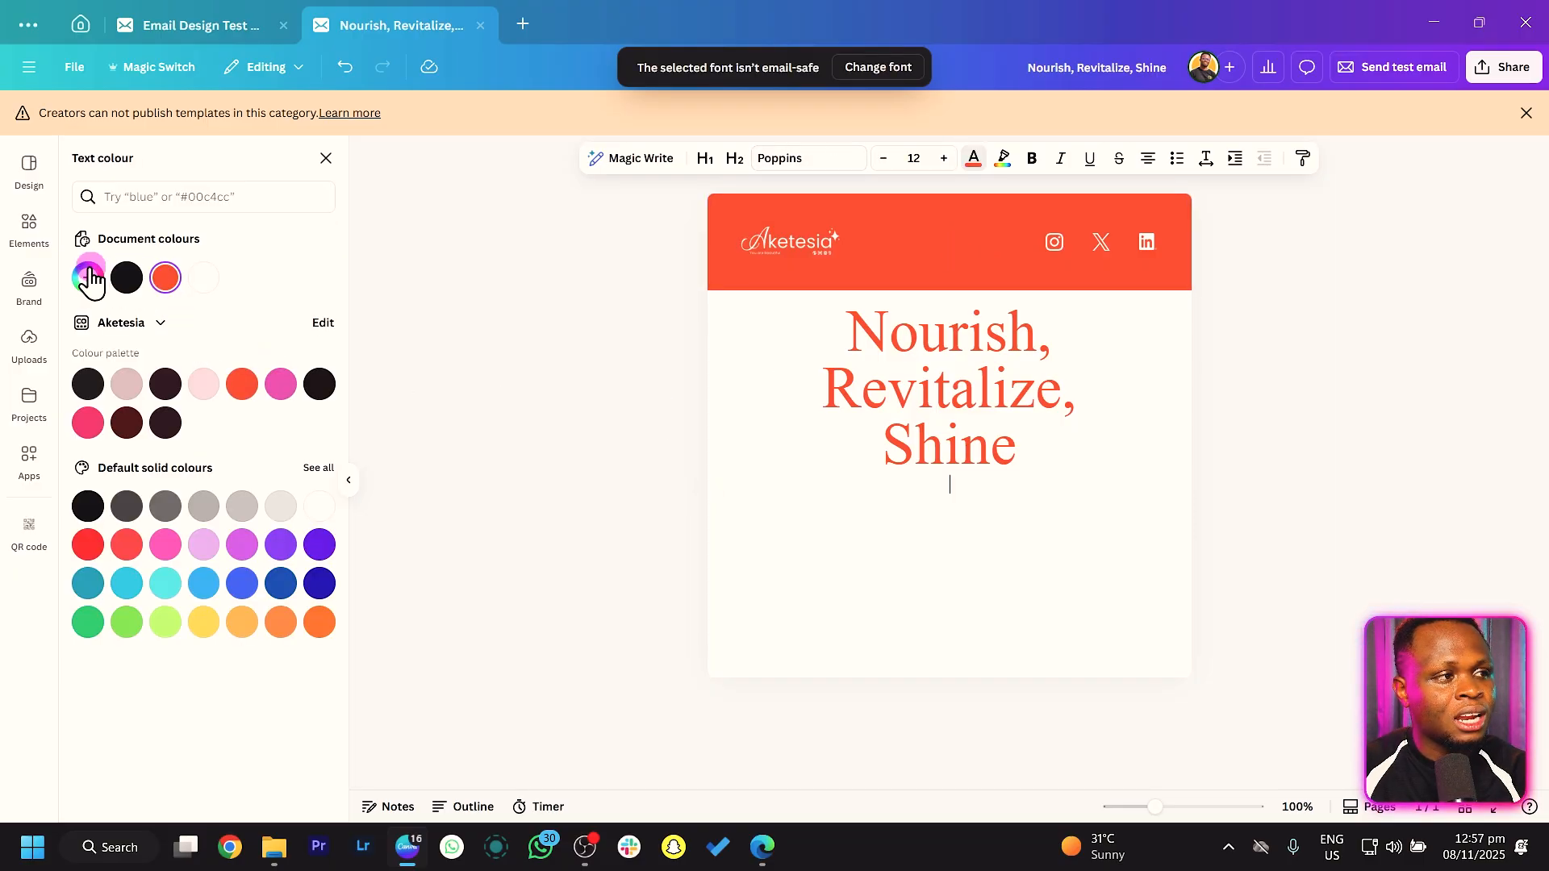
left_click(126, 278)
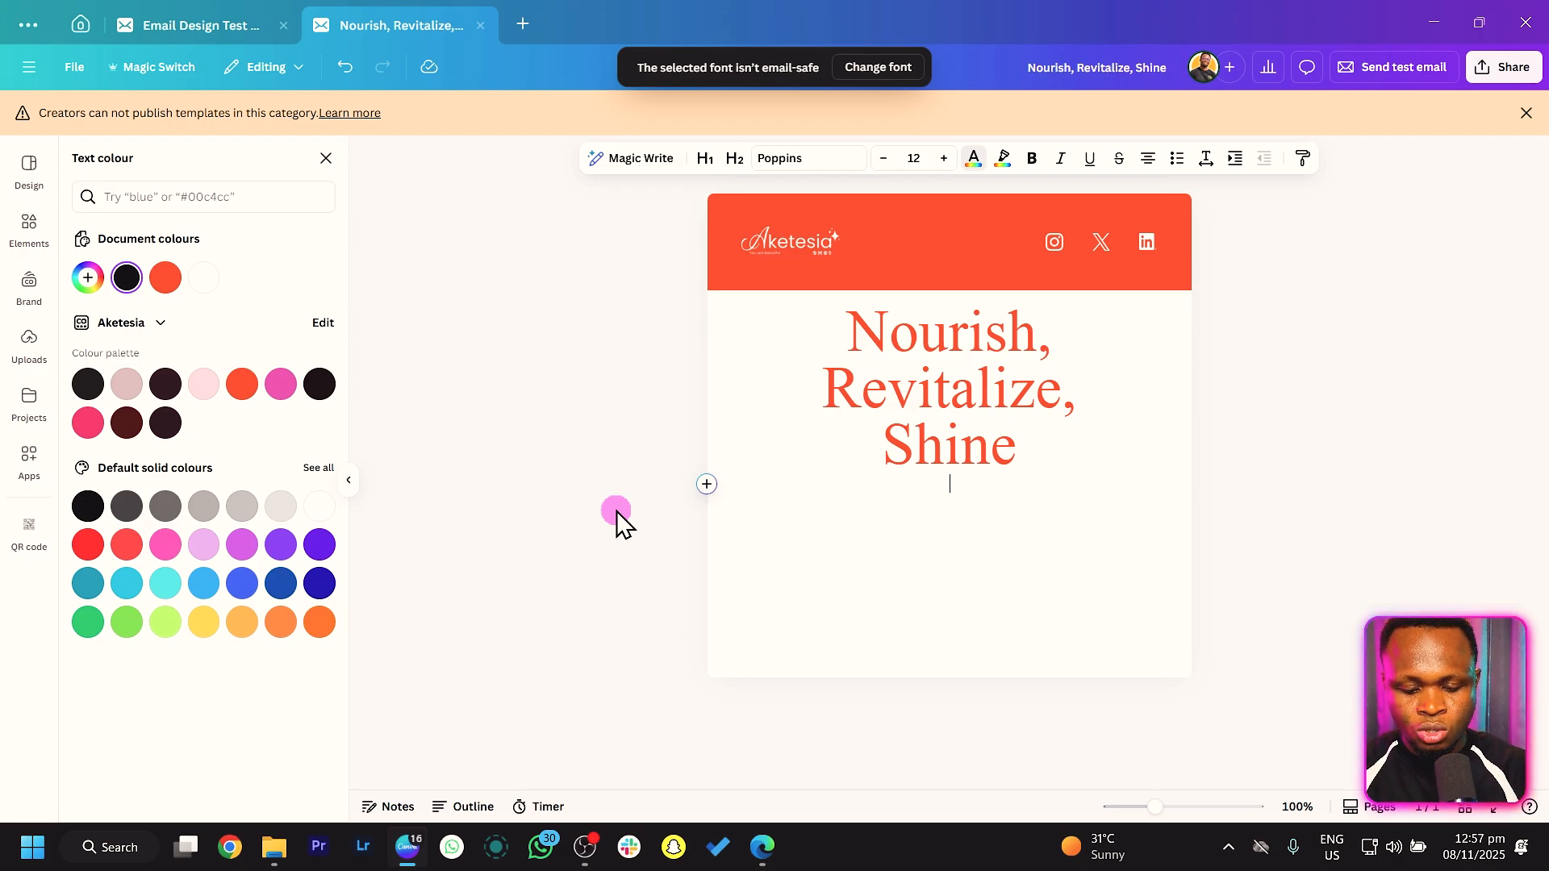
type("Discover our")
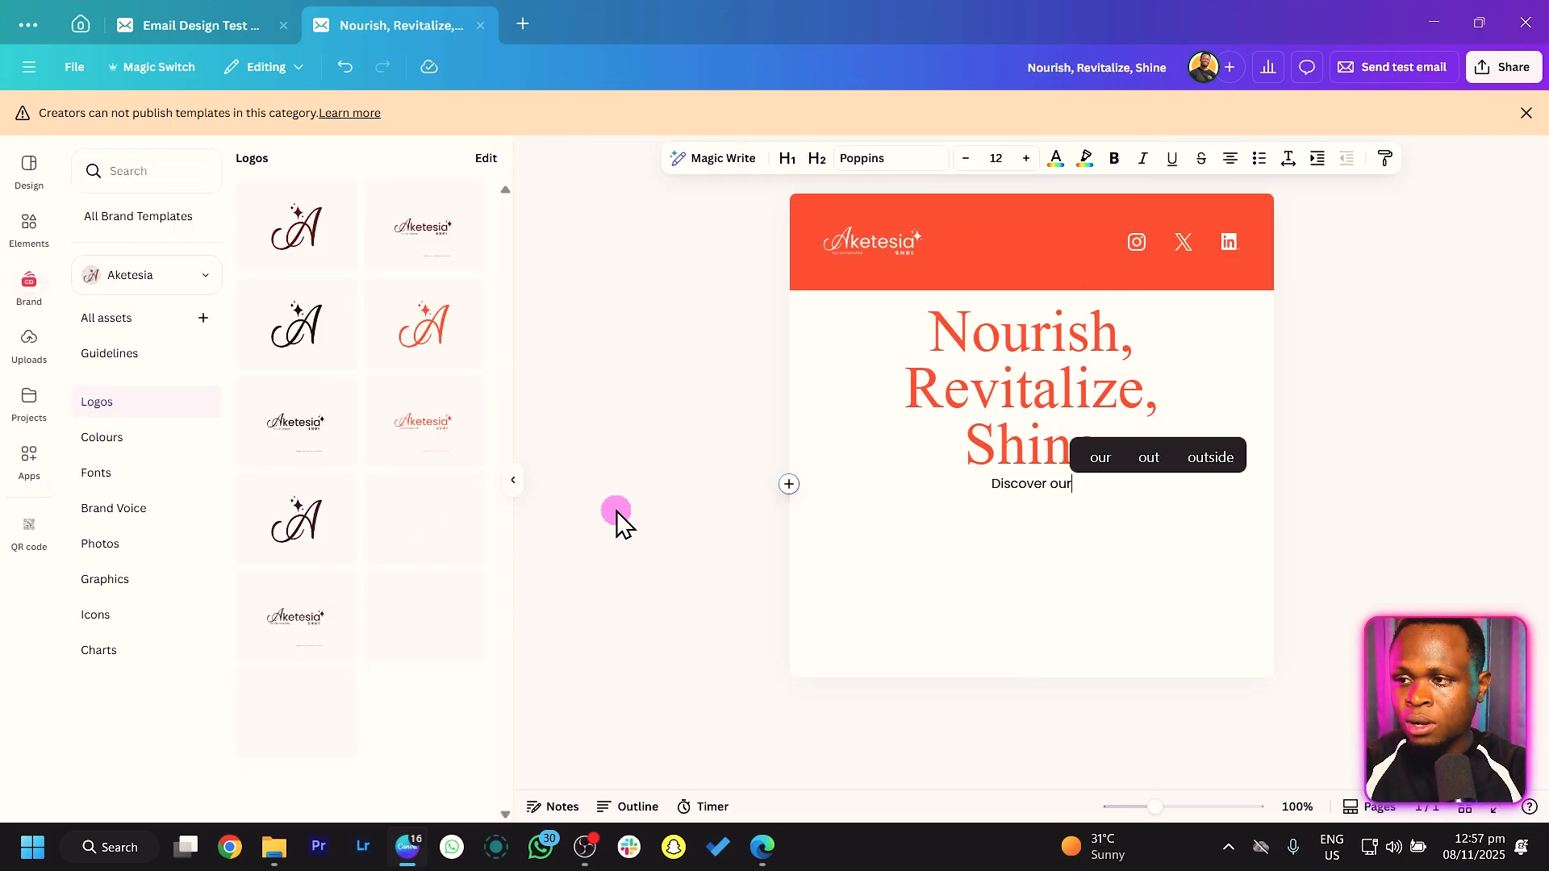
type(" skincare")
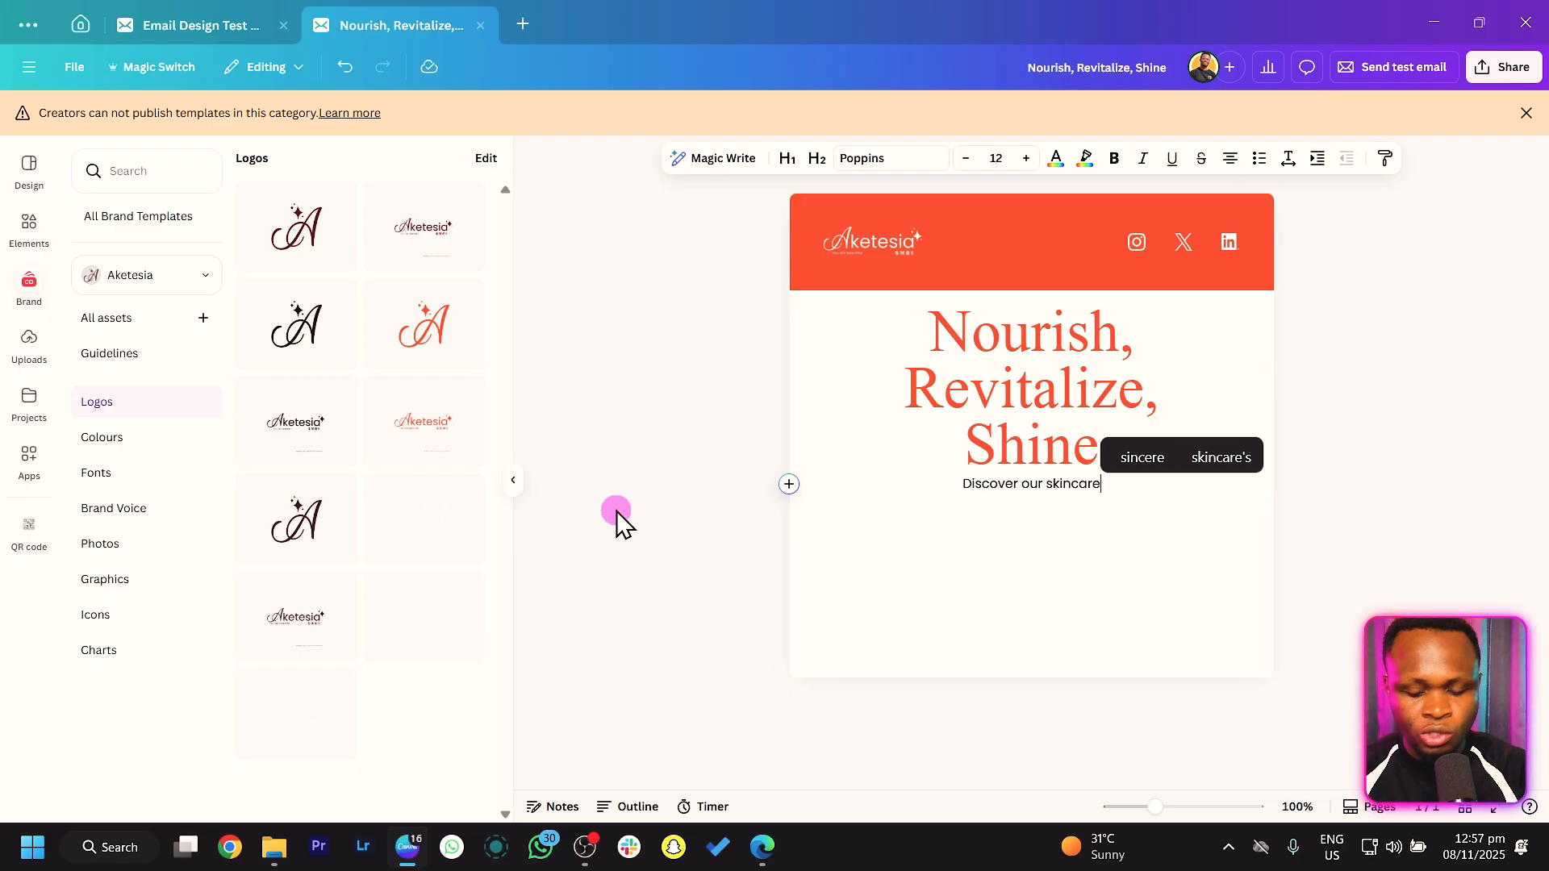
type(" link")
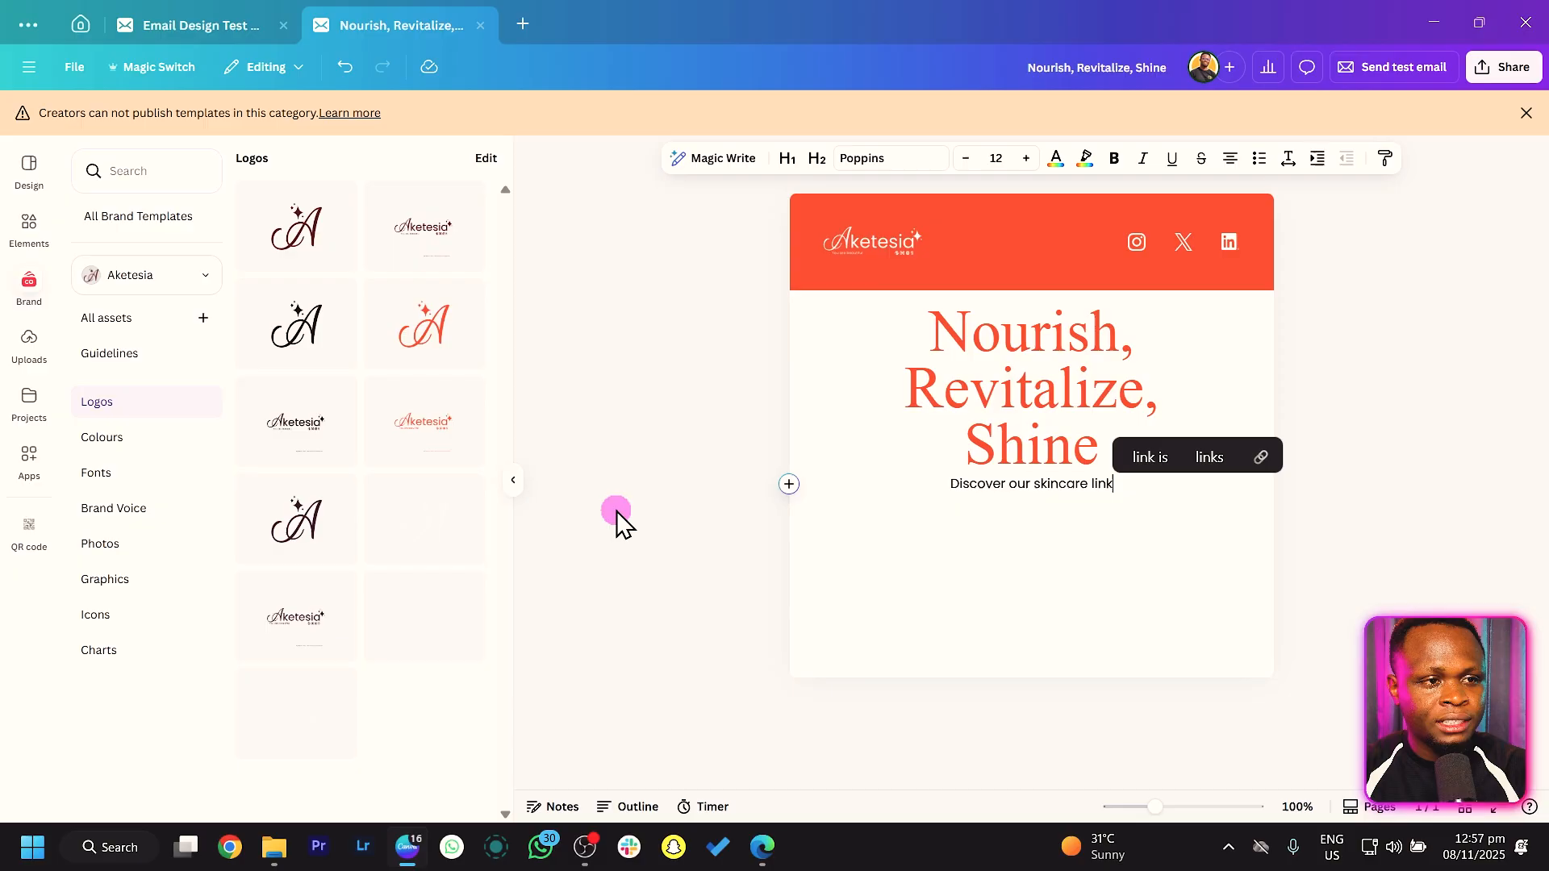
key("BackSpace")
type("e")
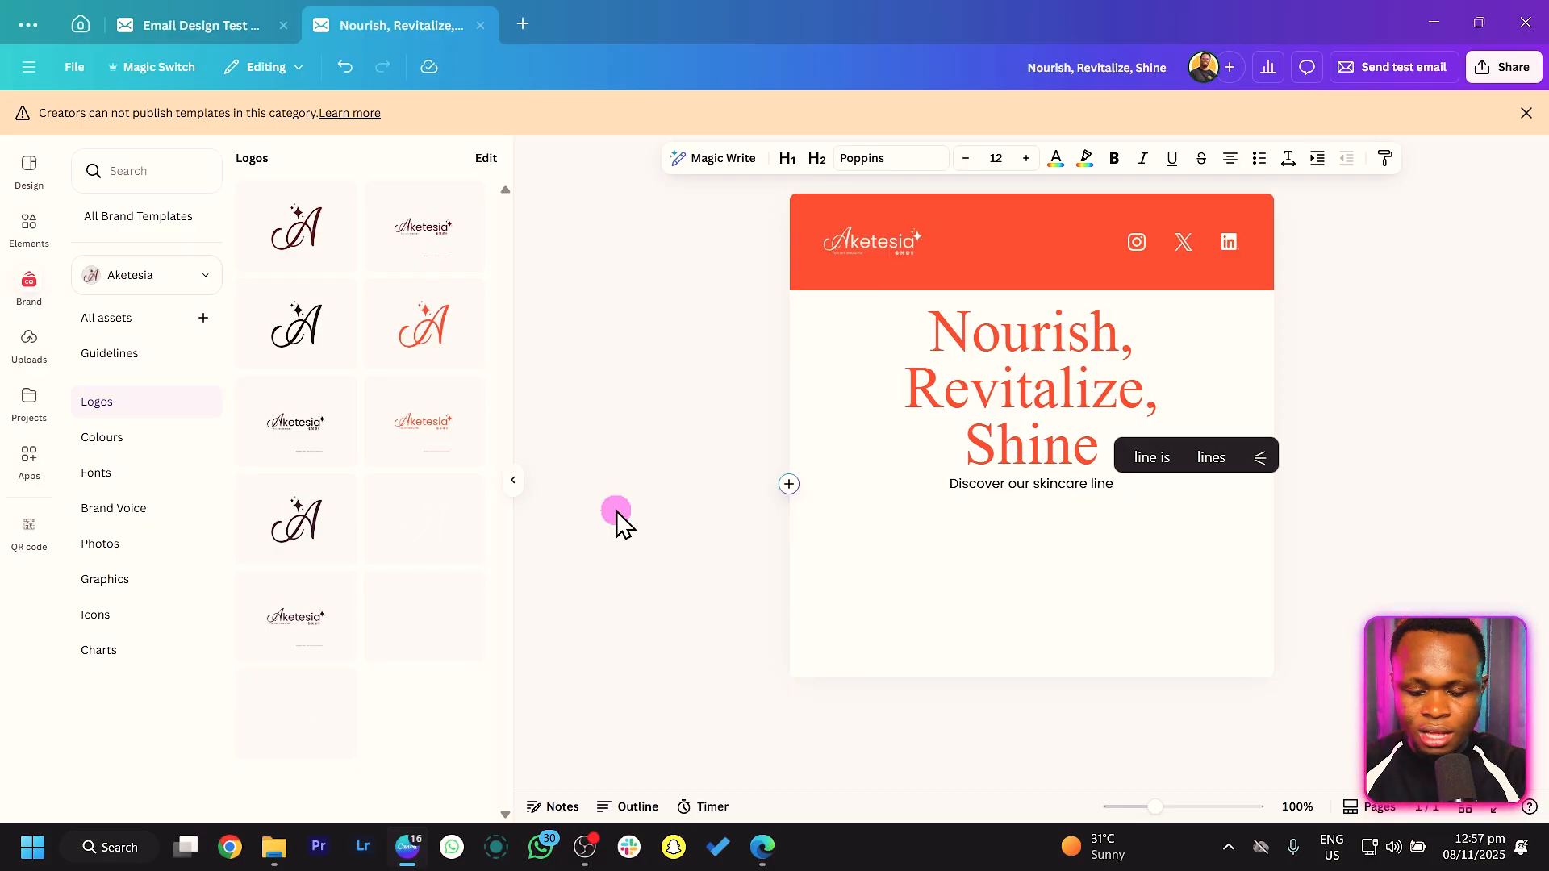
Step: Extend the "Discover our skincare line" text with the AI Continue writing option and insert the generated copy
left_click_drag(948, 484, 1144, 472)
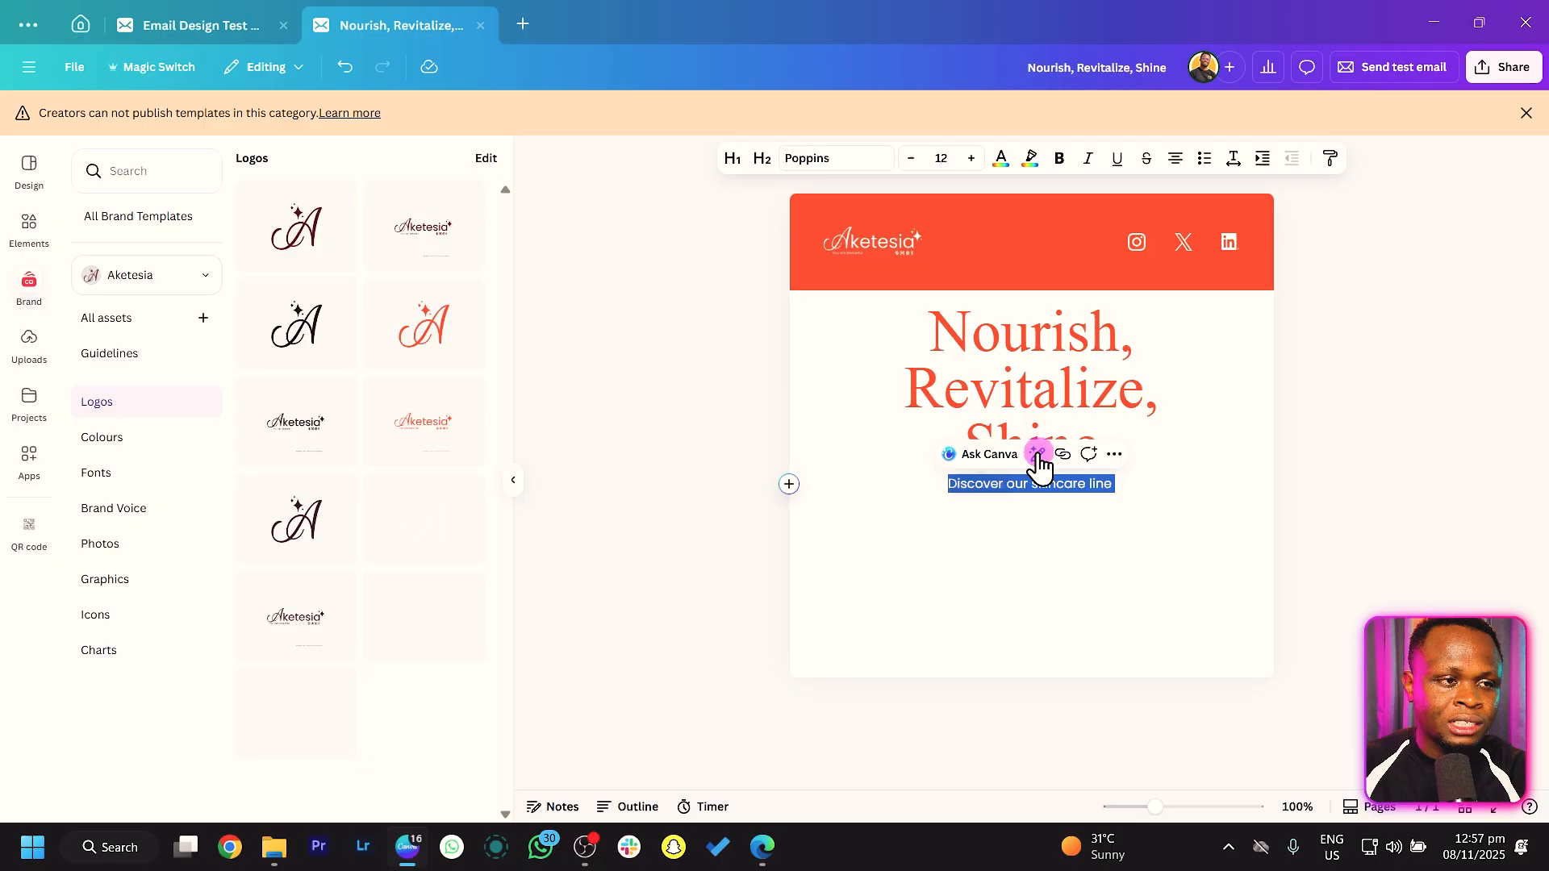
left_click(1038, 456)
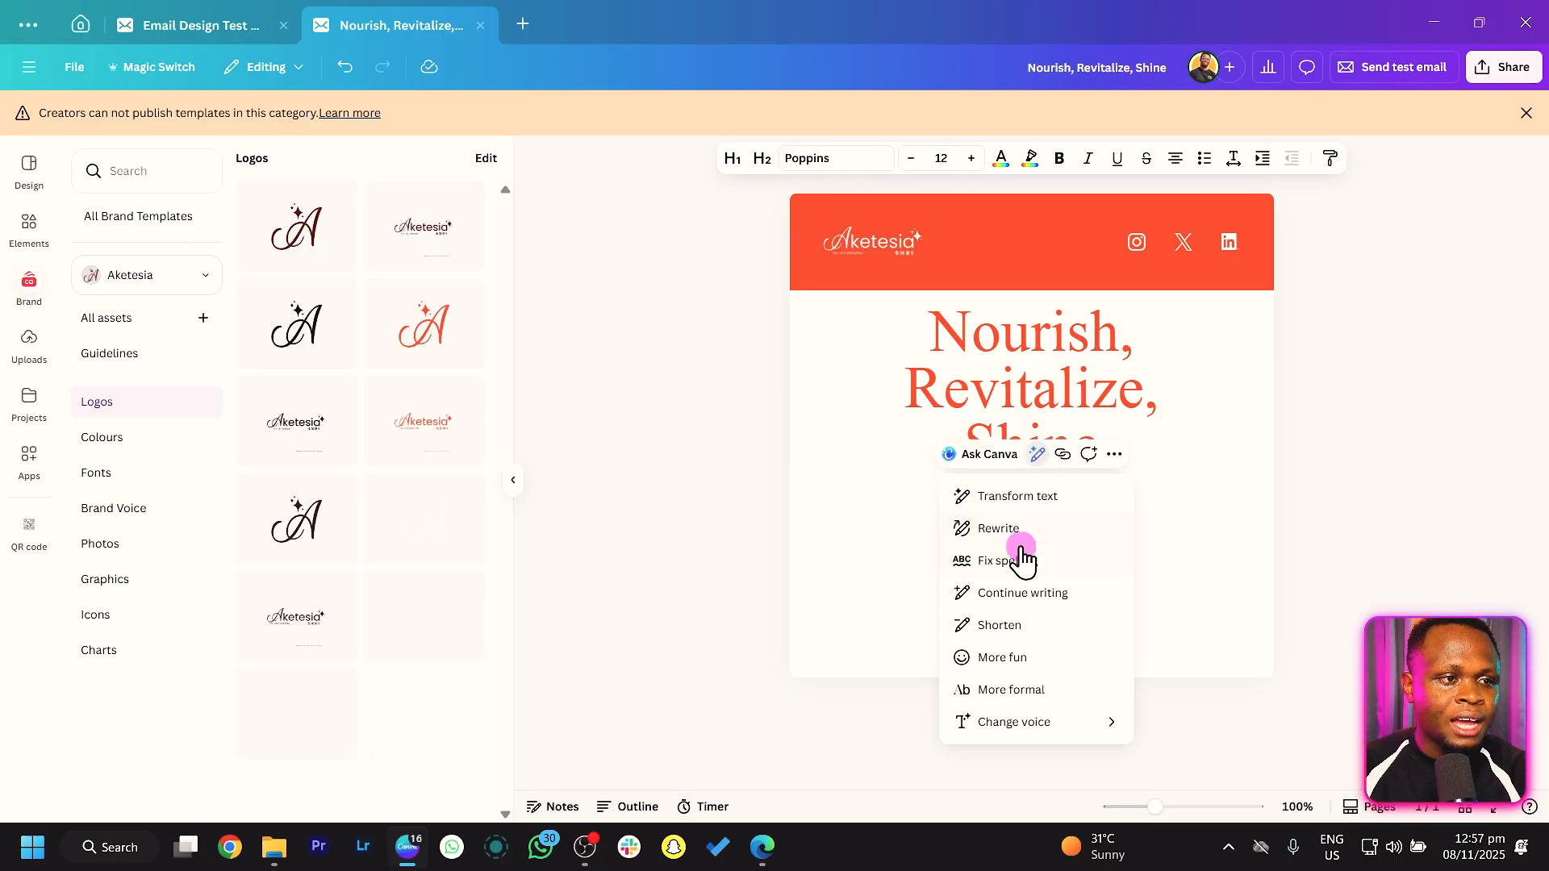
left_click(1050, 595)
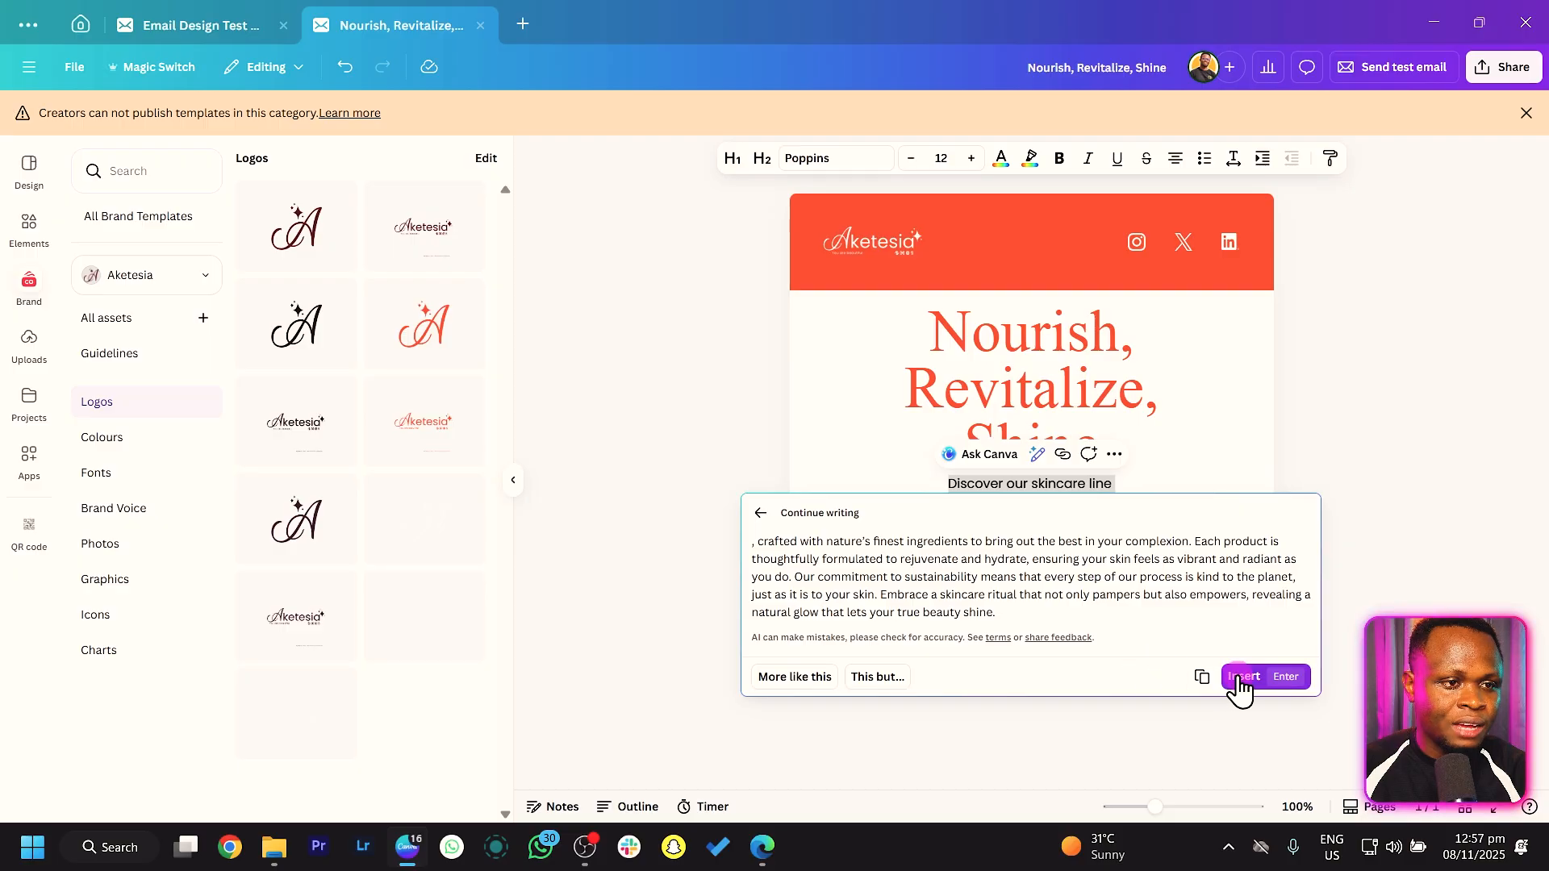
left_click(1243, 676)
left_click(1037, 559)
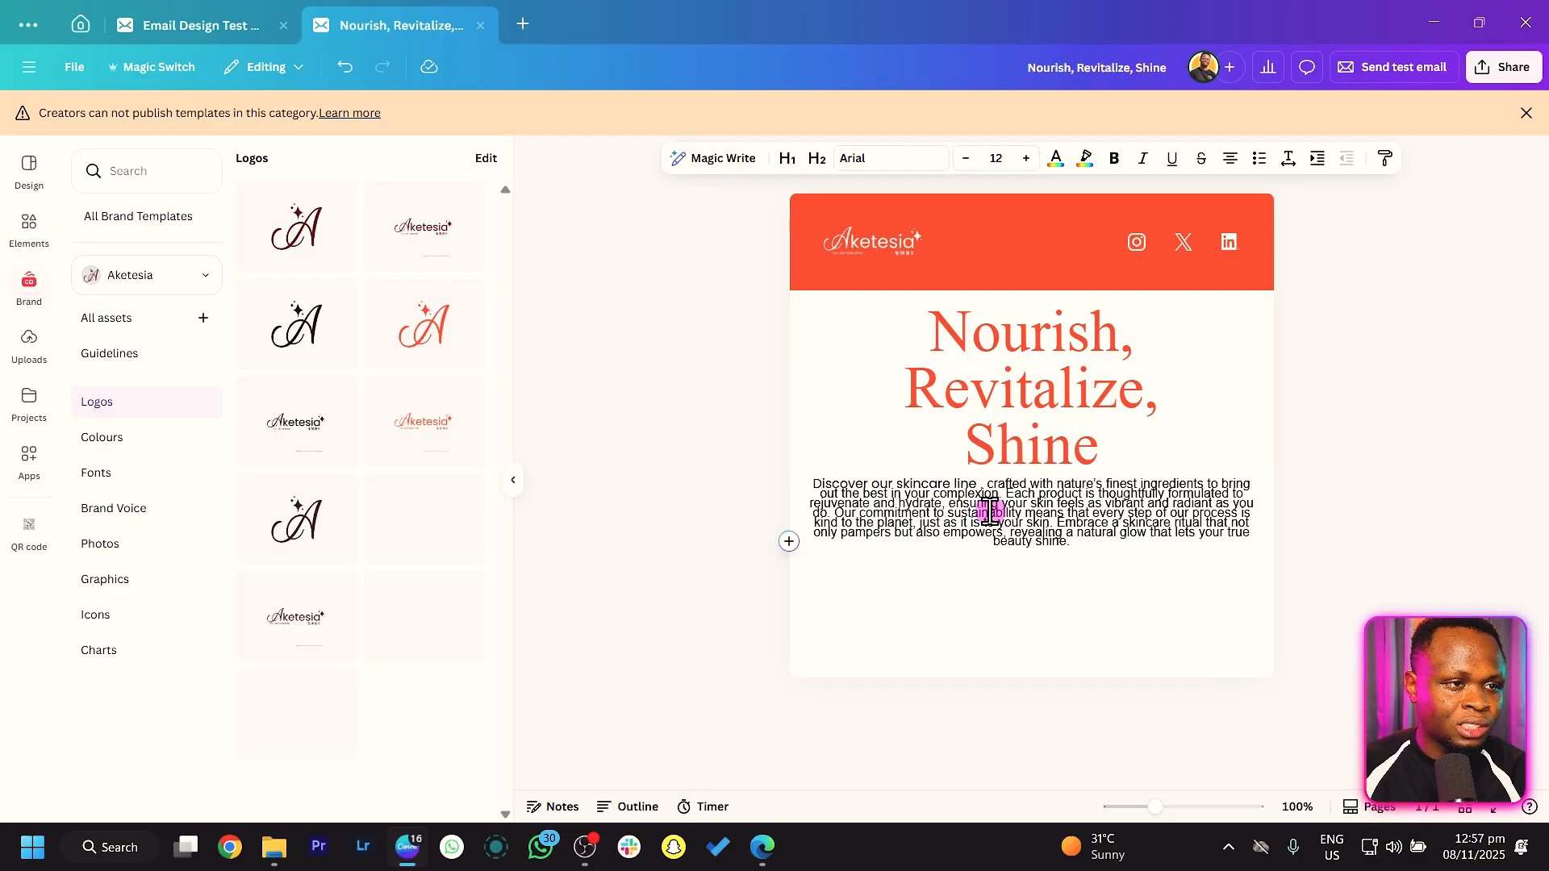
Step: Set the font of the entire body paragraph to Poppins Regular
left_click_drag(1092, 540, 792, 488)
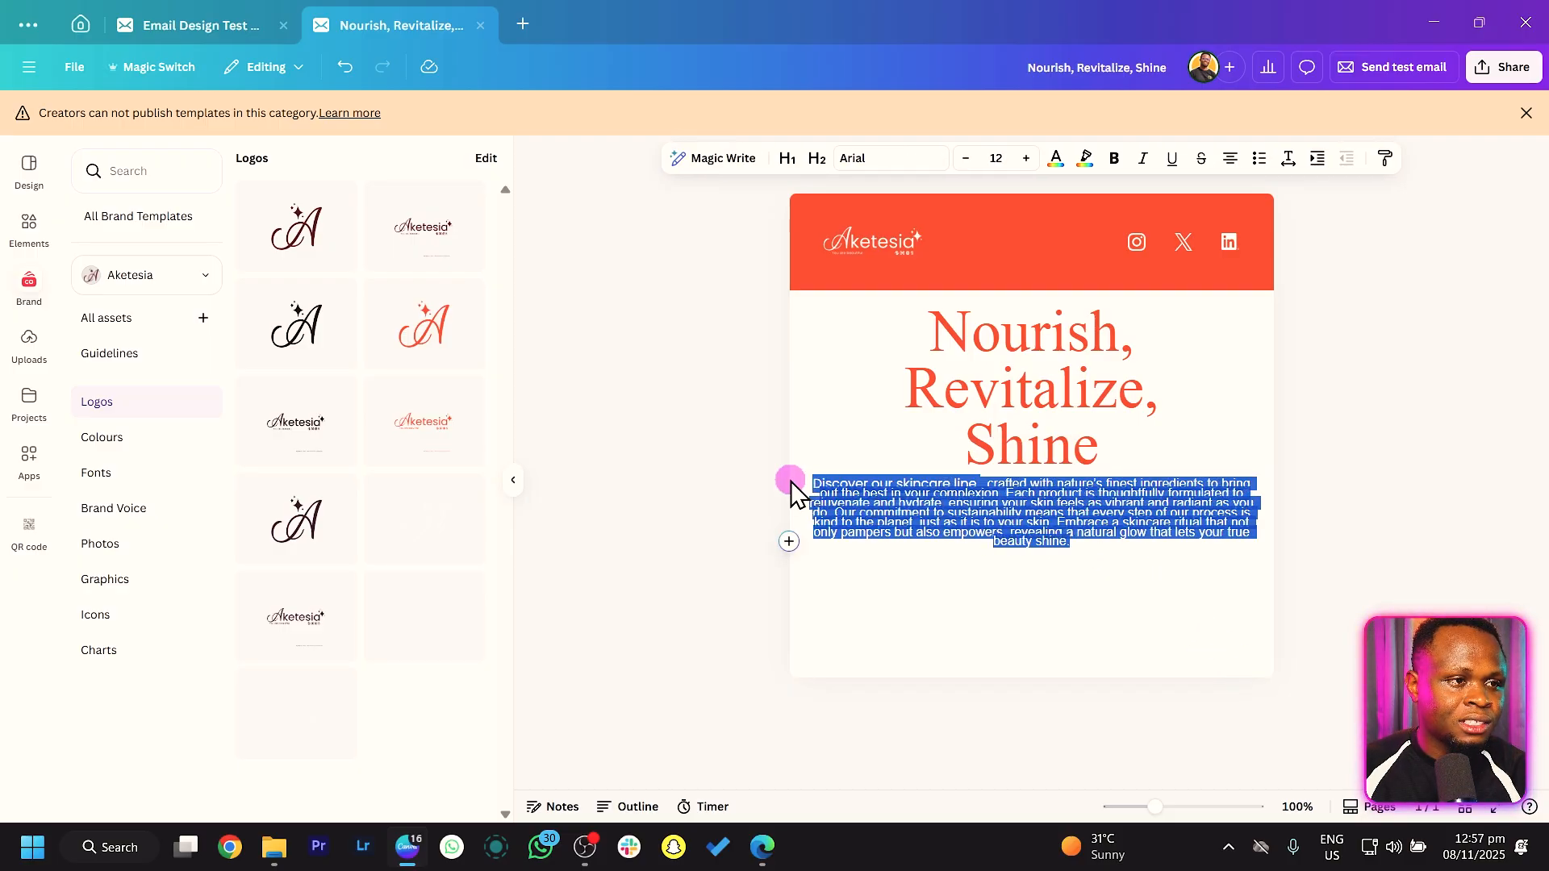
left_click(817, 159)
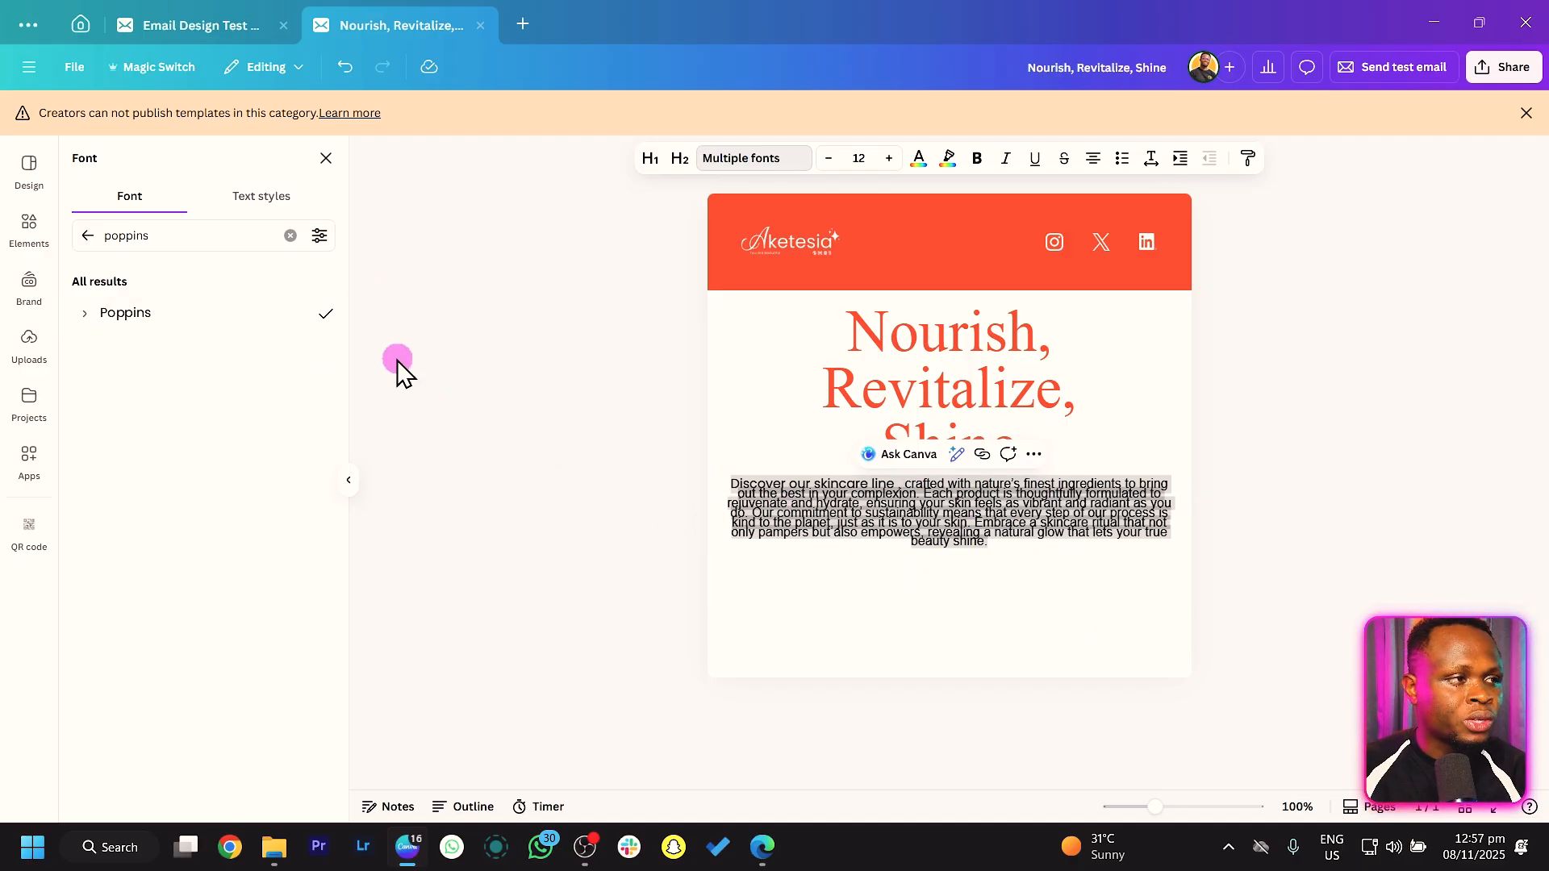
left_click(97, 323)
left_click(184, 440)
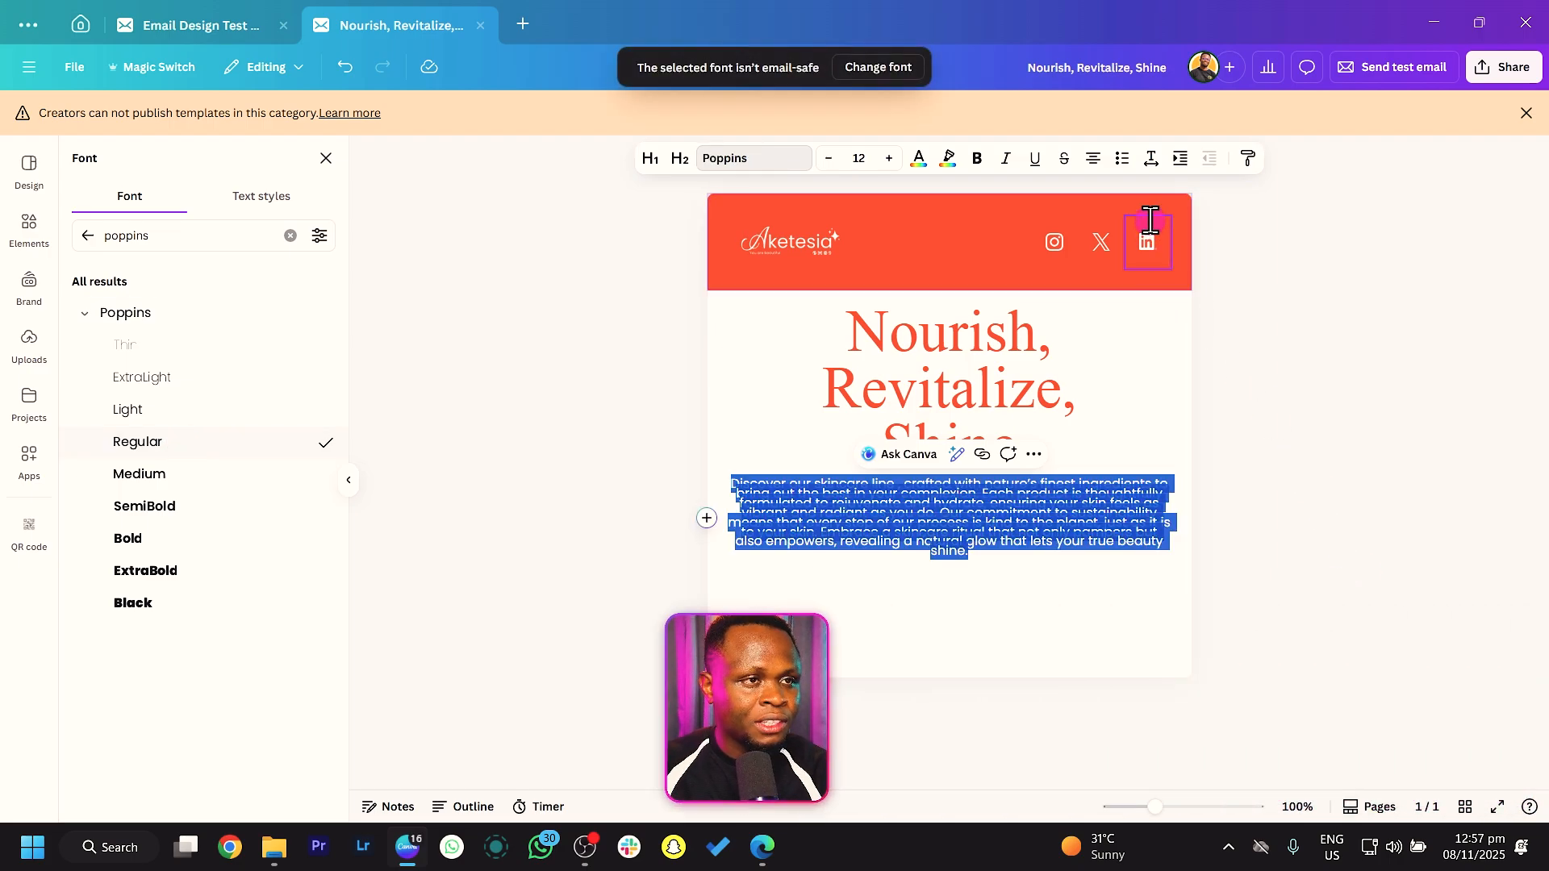
Step: Loosen the body paragraph's line spacing to slightly more than 1.12
left_click(1155, 160)
mouse_move(1123, 281)
left_mouse_down()
mouse_move(1090, 283)
mouse_move(1107, 282)
left_mouse_up()
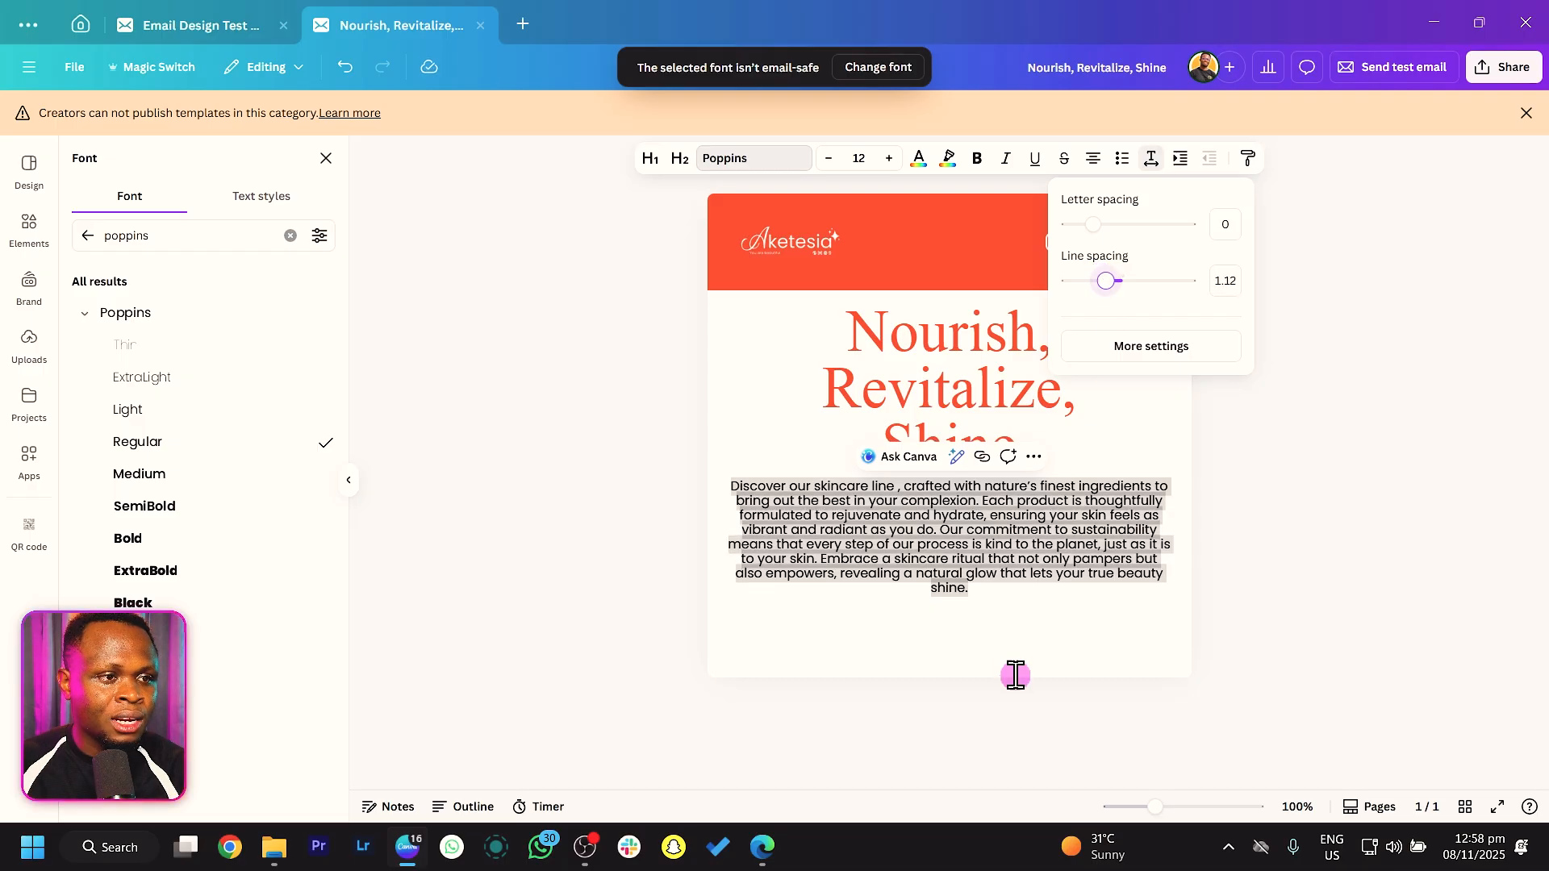
left_click(1026, 631)
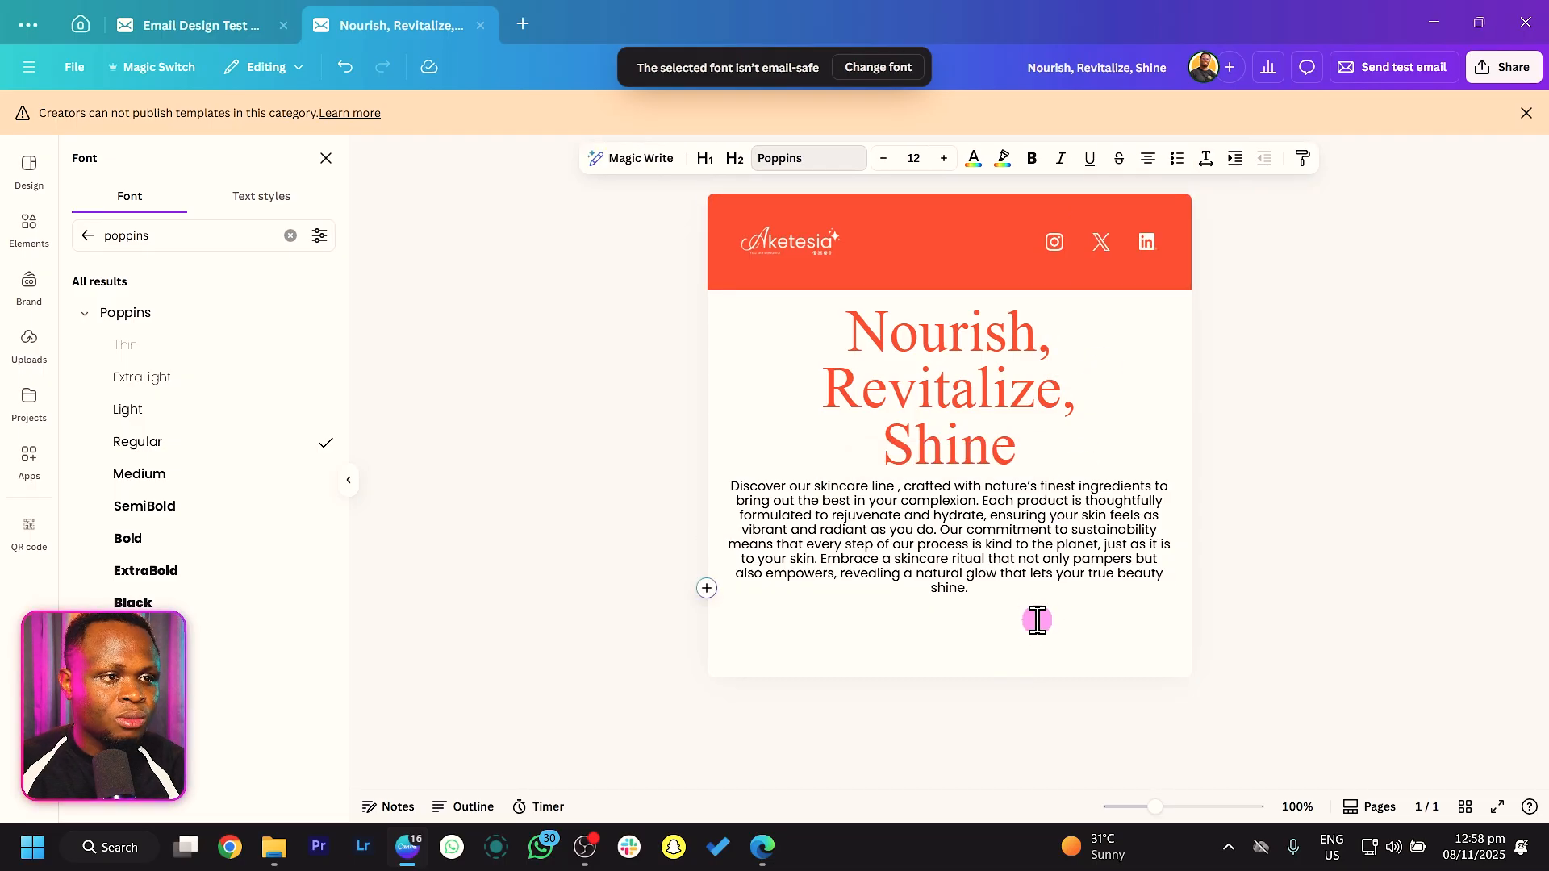
left_click_drag(1038, 605, 721, 484)
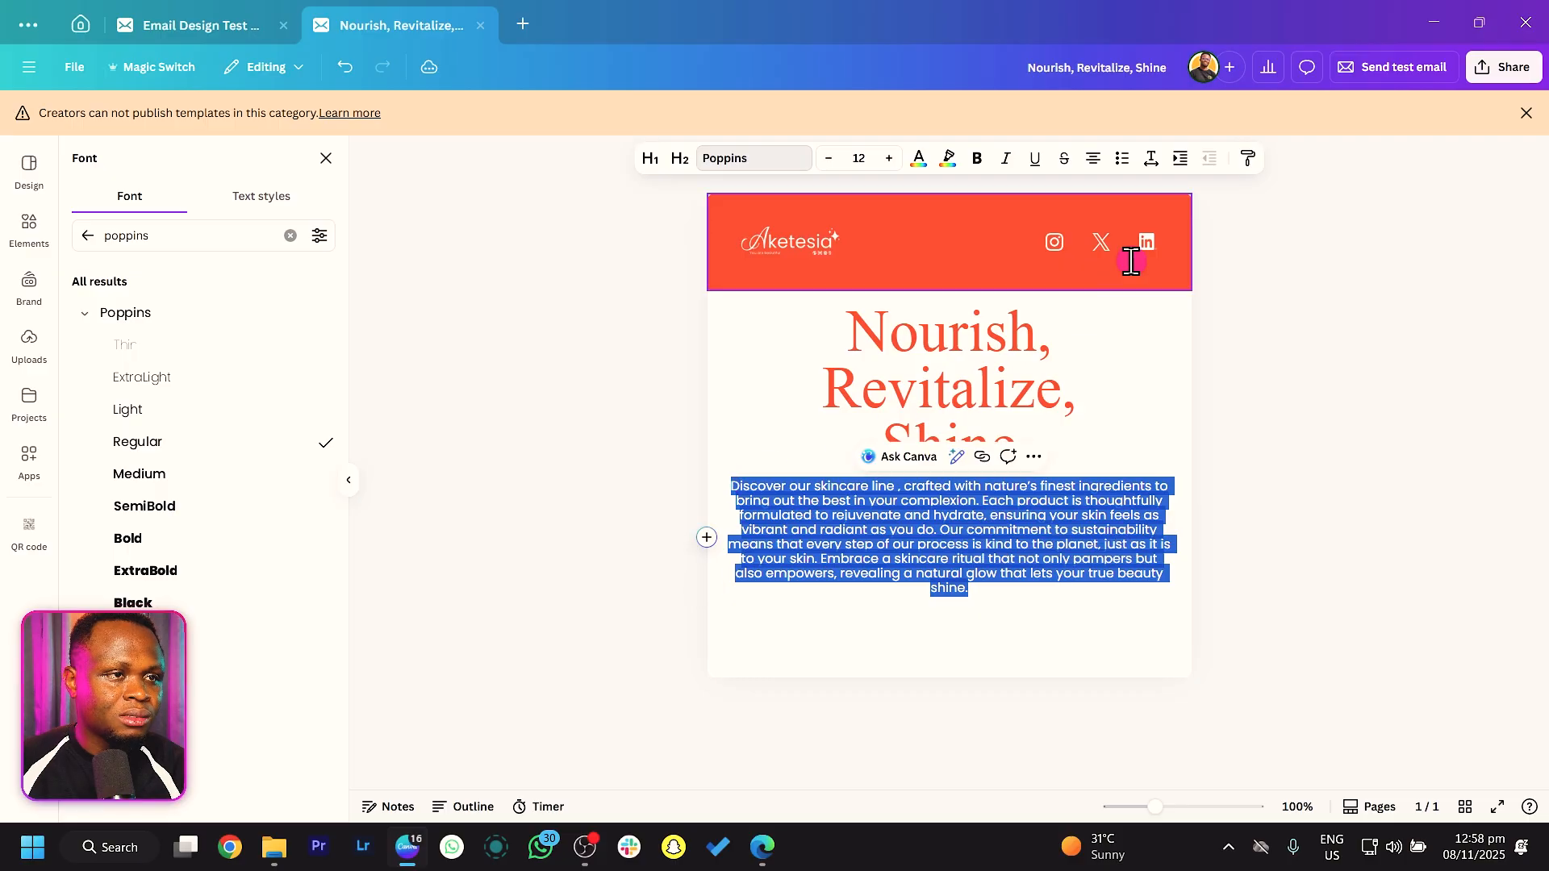
left_click(1134, 150)
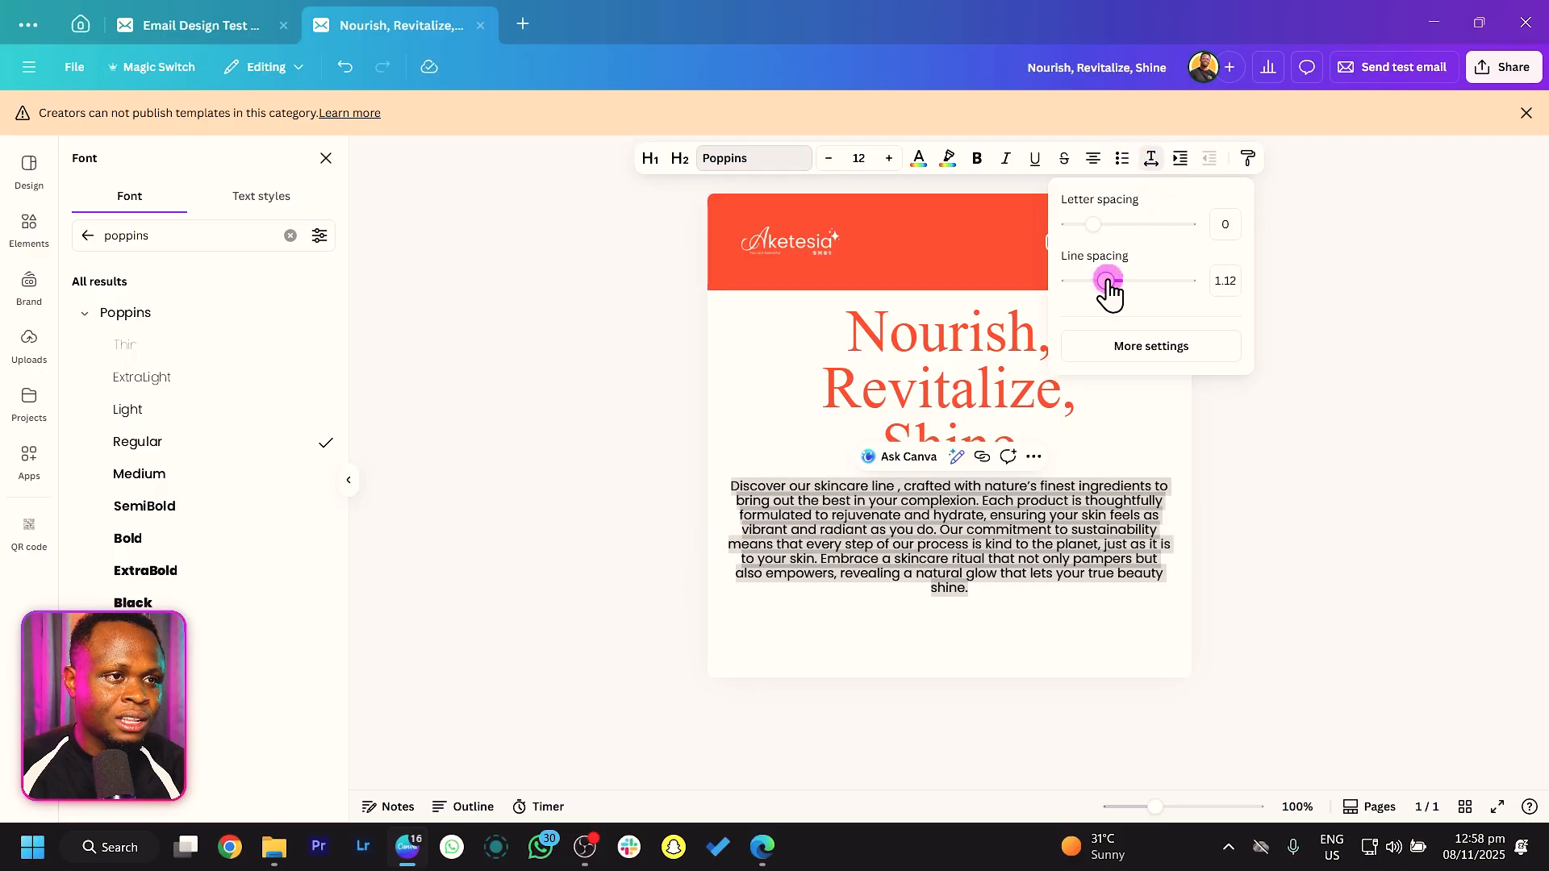
left_click_drag(1107, 280, 1114, 280)
left_click(1033, 616)
Step: Split the body text into two paragraphs, starting the second at "Our commitment to sustainability"
left_click(929, 553)
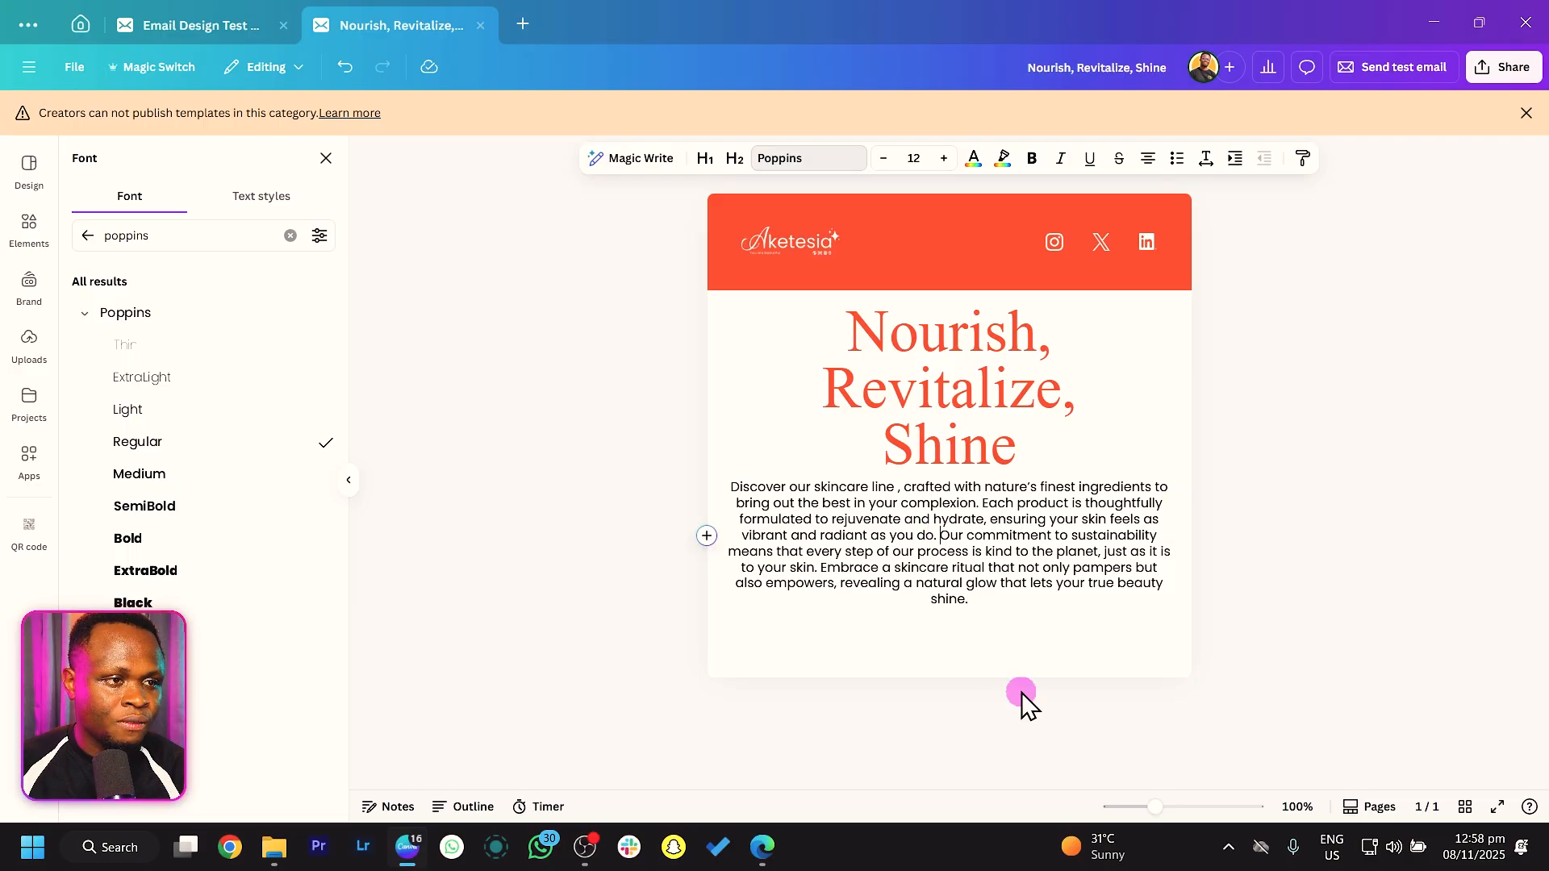
key("Return")
key("Return")
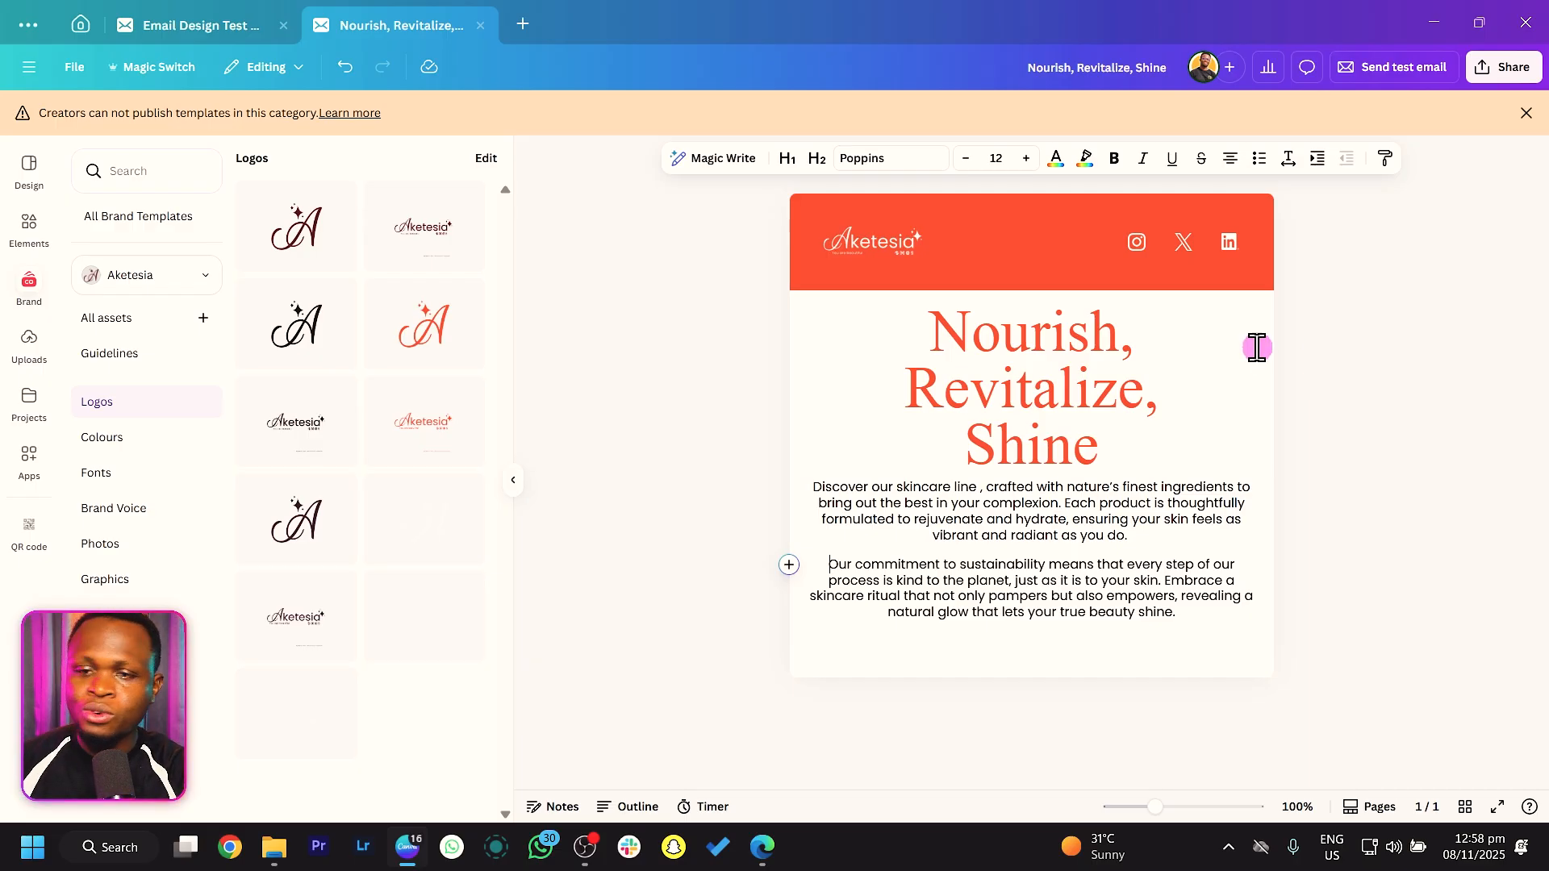
Step: Search the insert actions for "button" and add a button on the empty line below the body text
left_click(1067, 657)
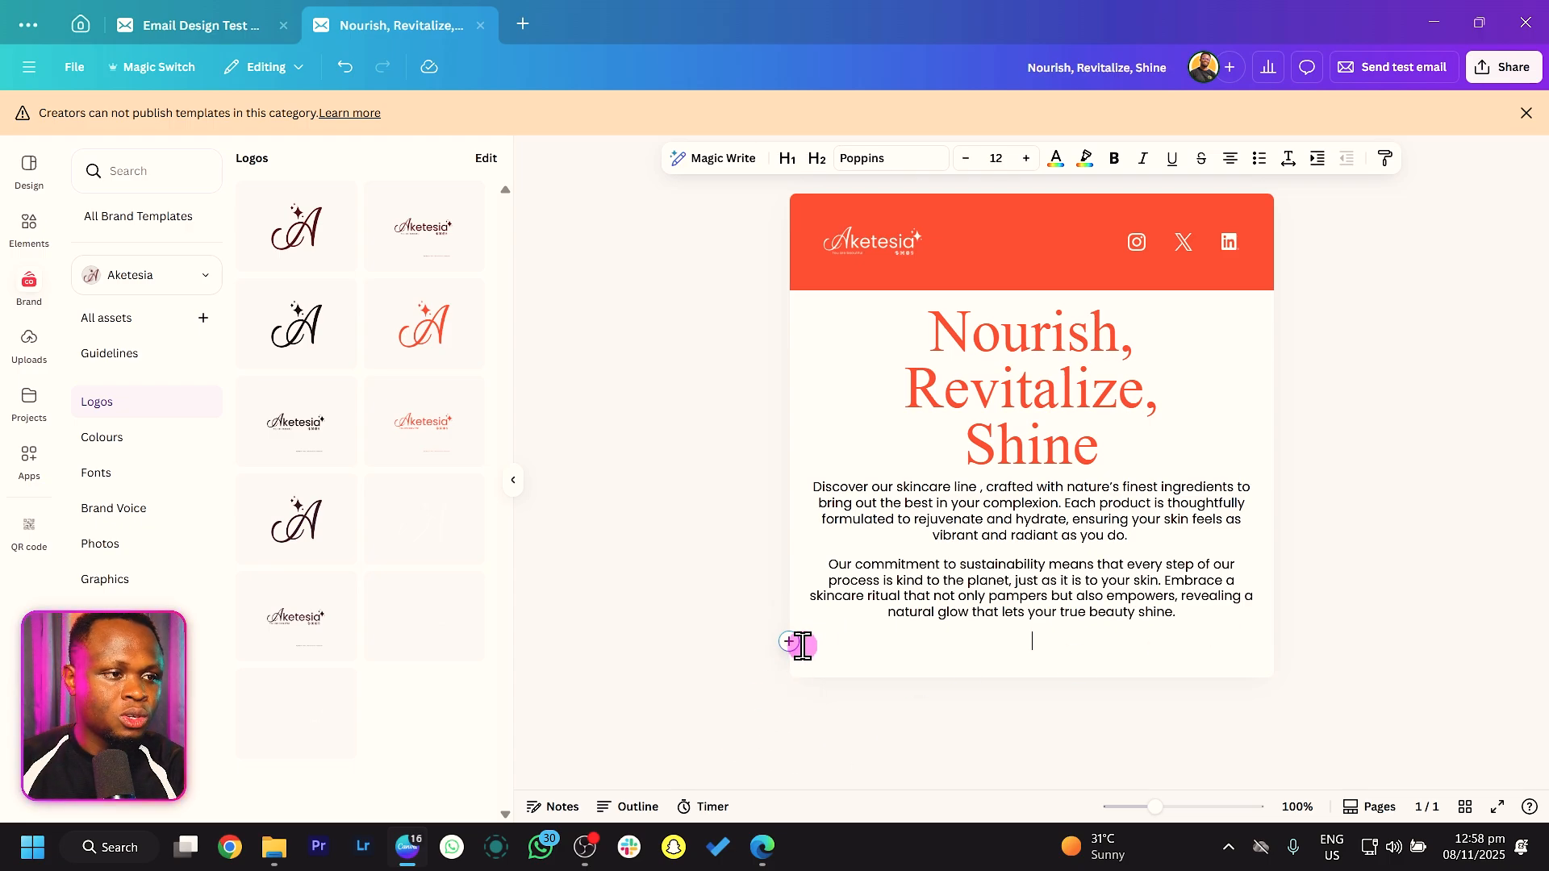
left_click(789, 643)
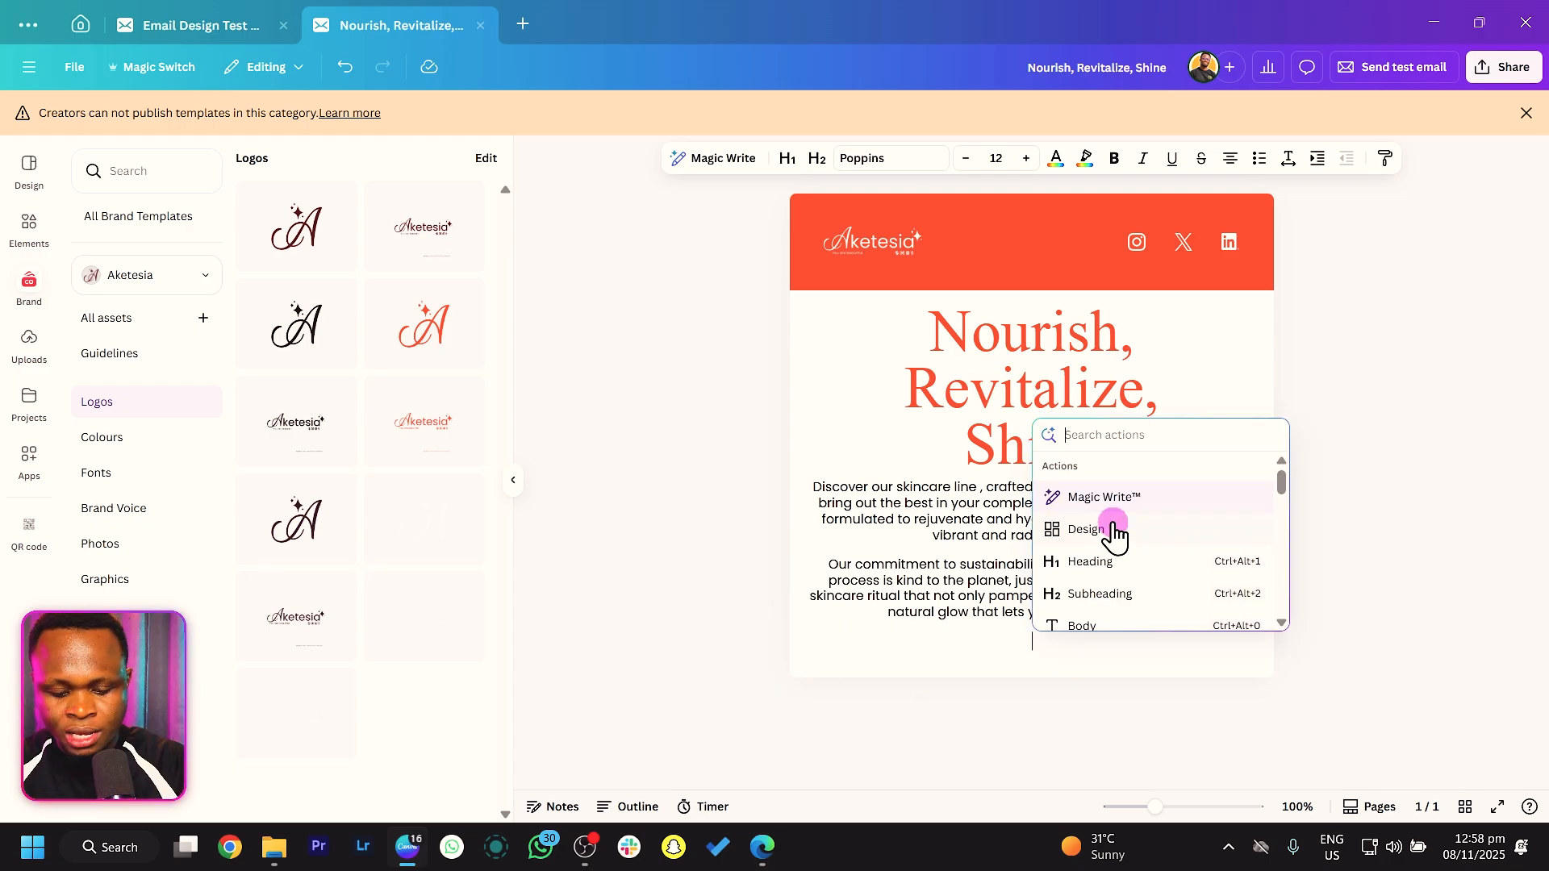
type("button")
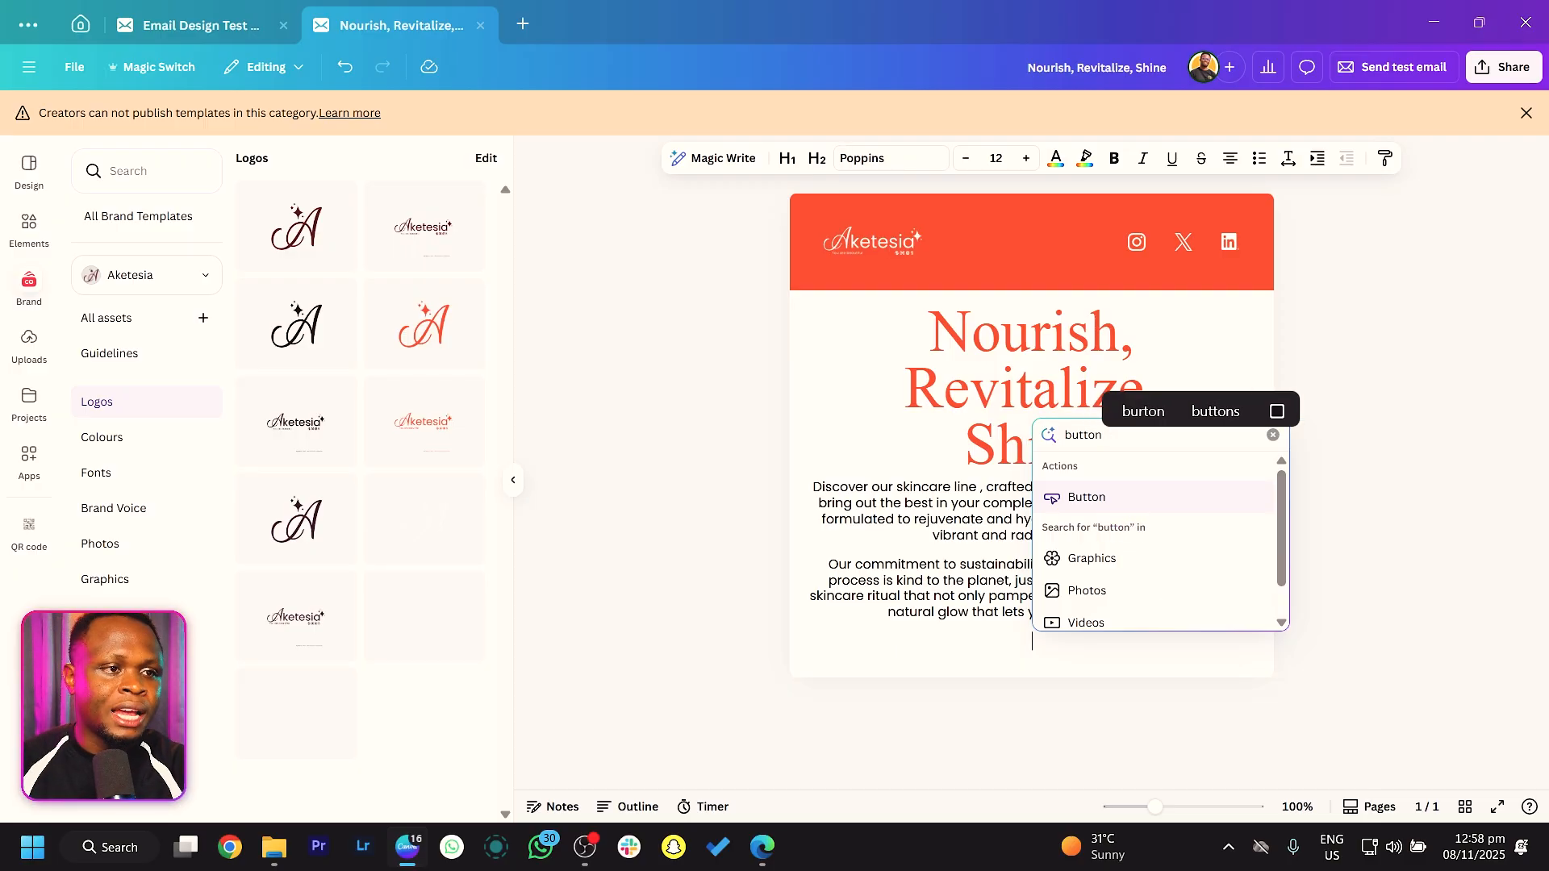
left_click(1091, 497)
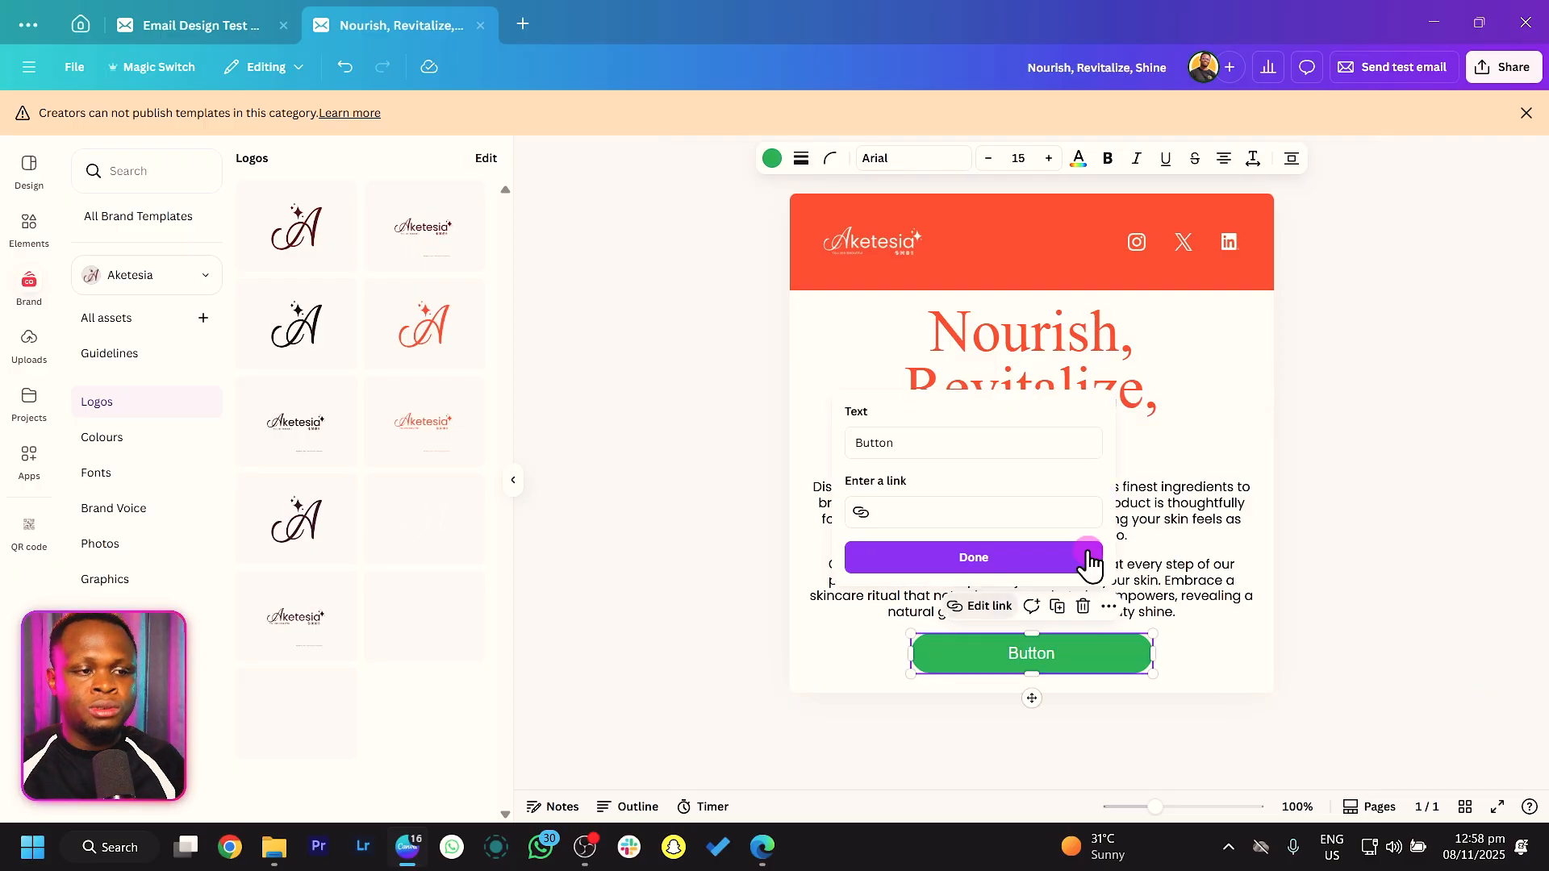
Step: Change the new button's label to "DISCOVER MORE" in capitals
left_click(990, 448)
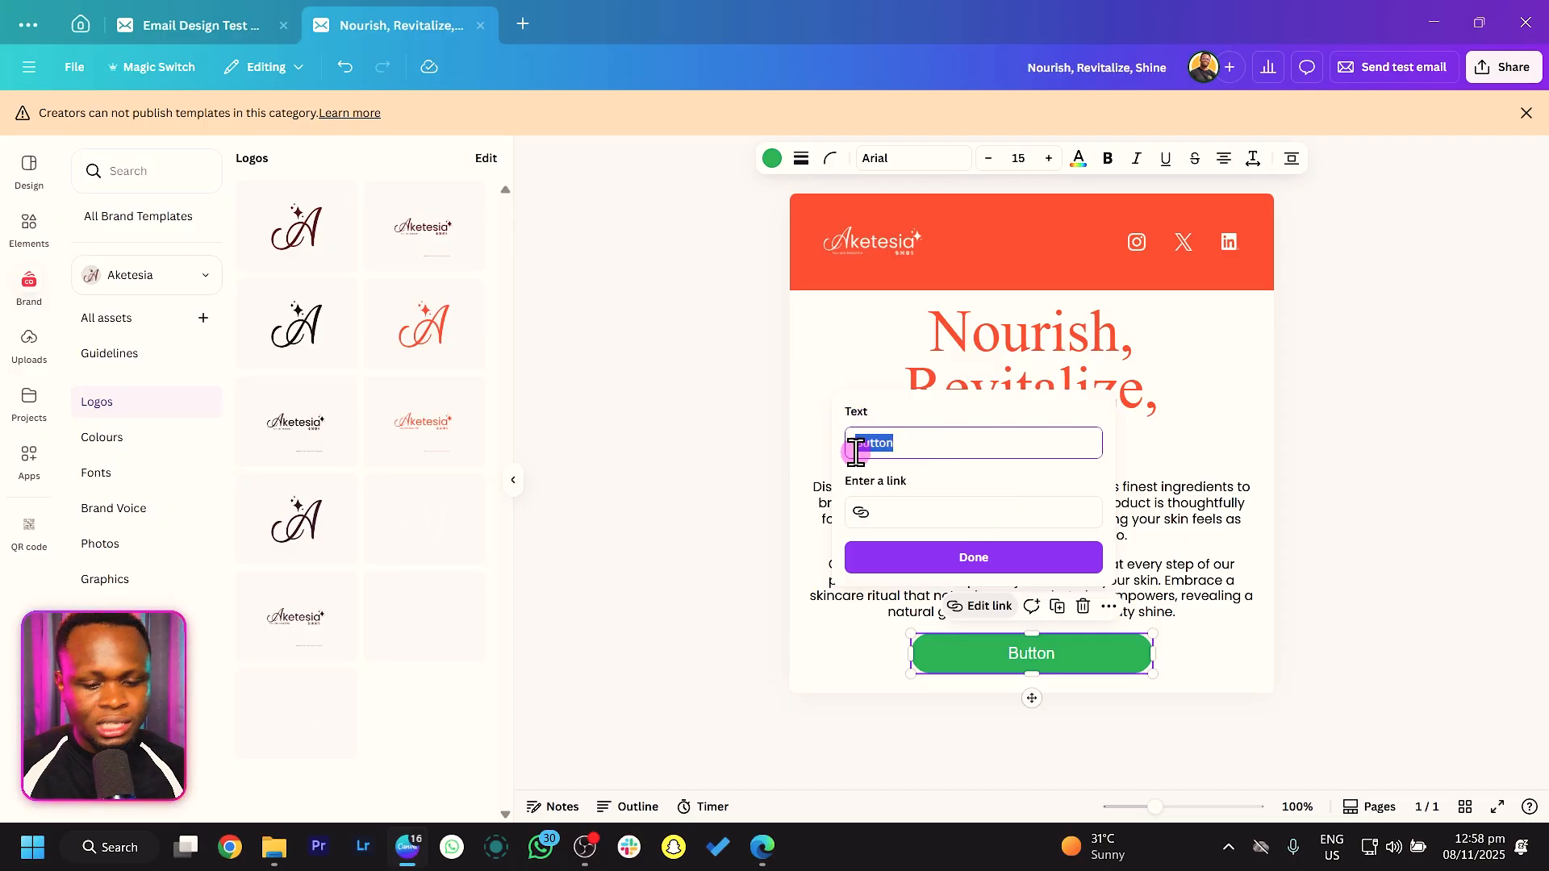
type("di")
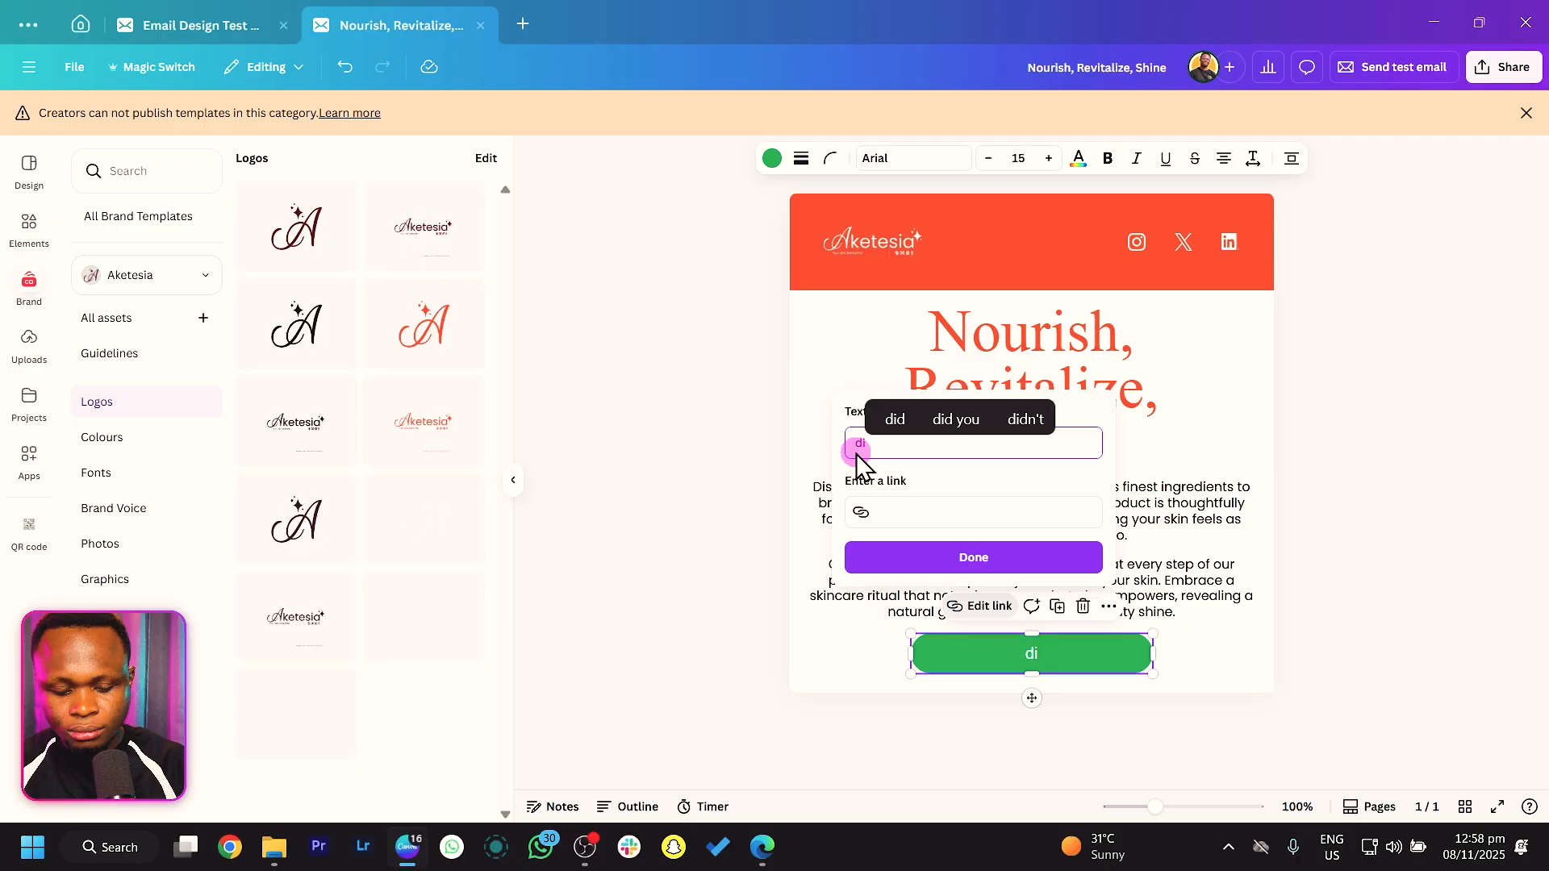
key("BackSpace")
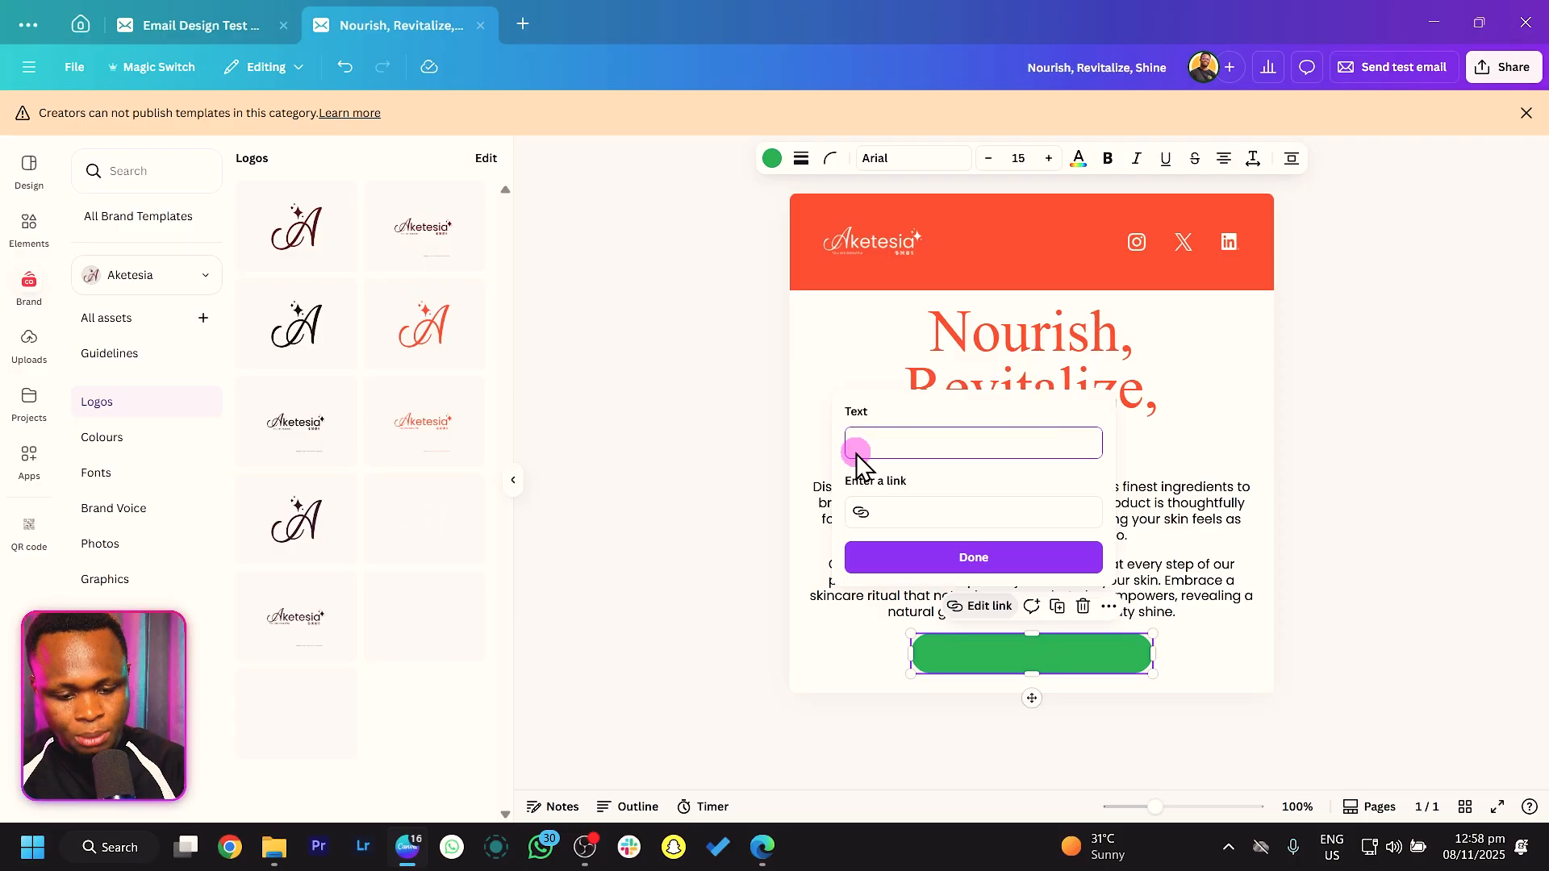
key("BackSpace")
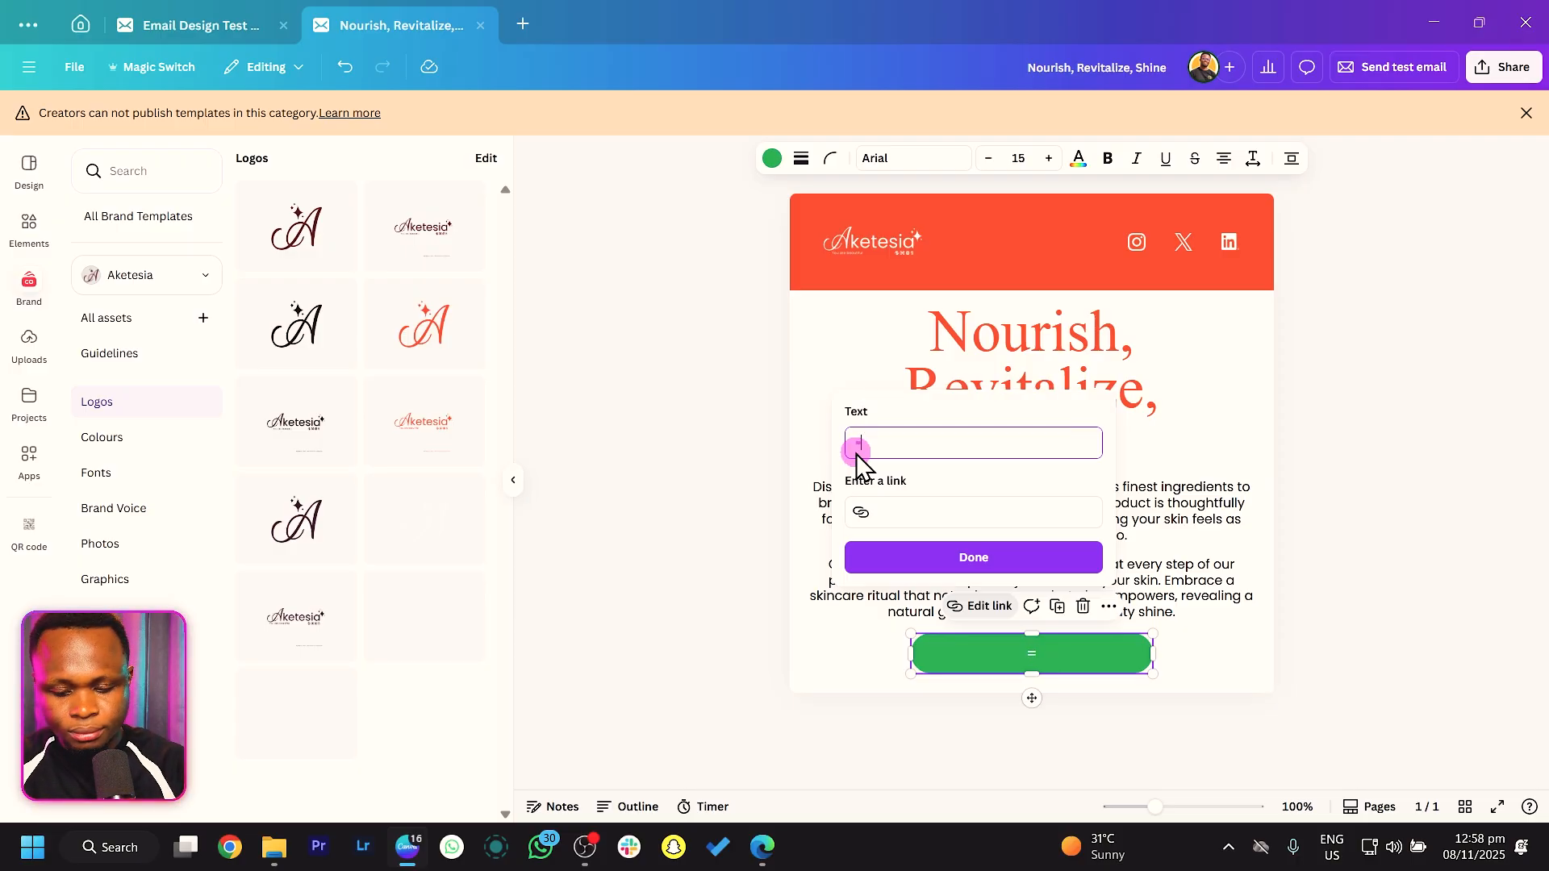
key("Caps_Lock")
type("DISC")
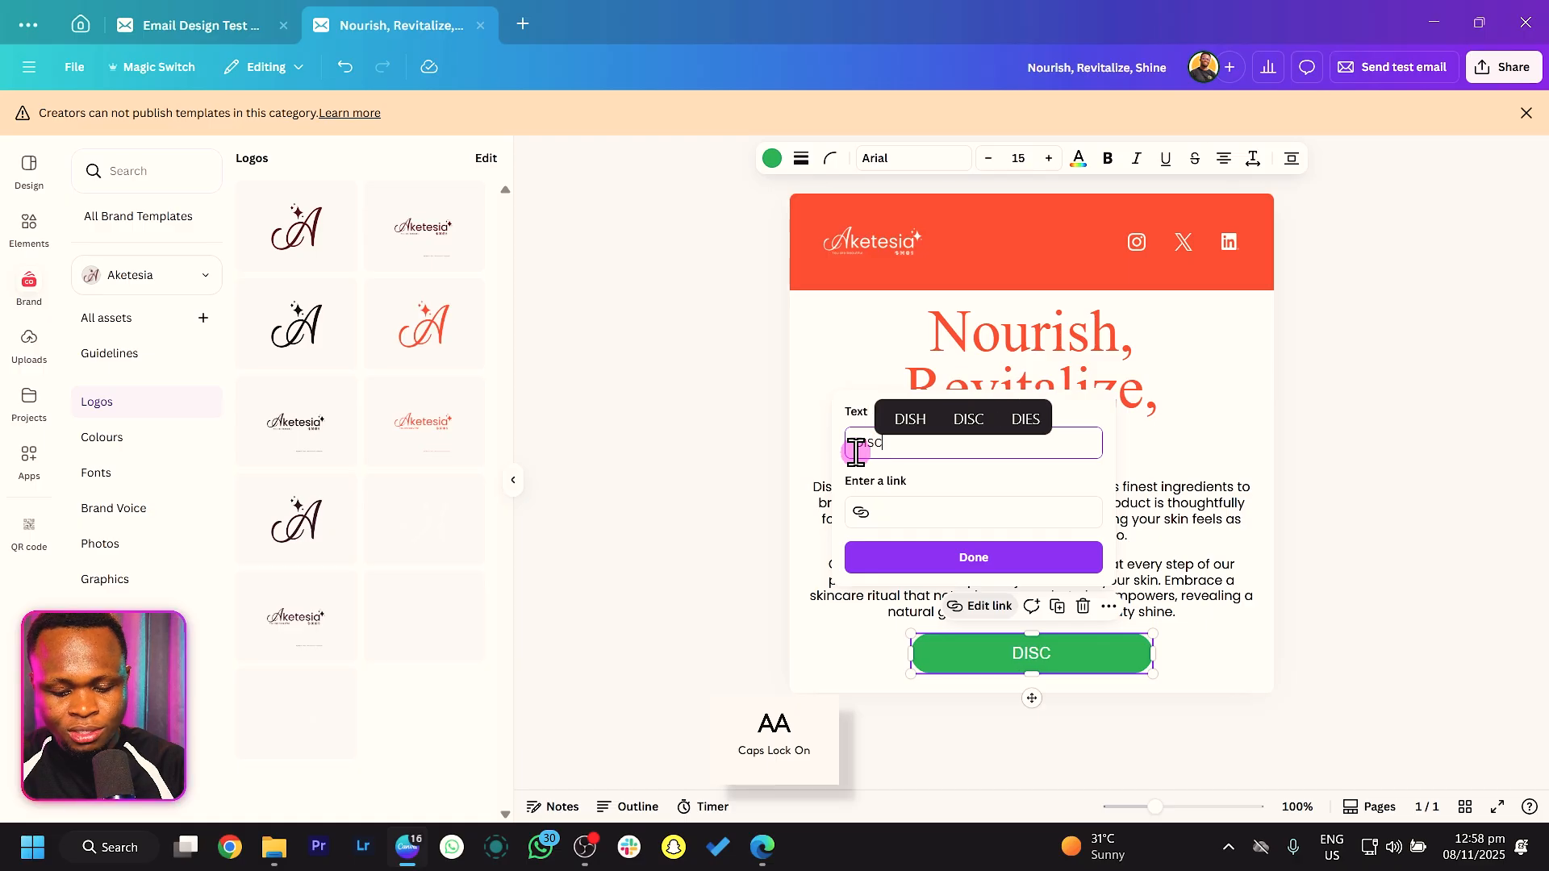
type("OVER MORE")
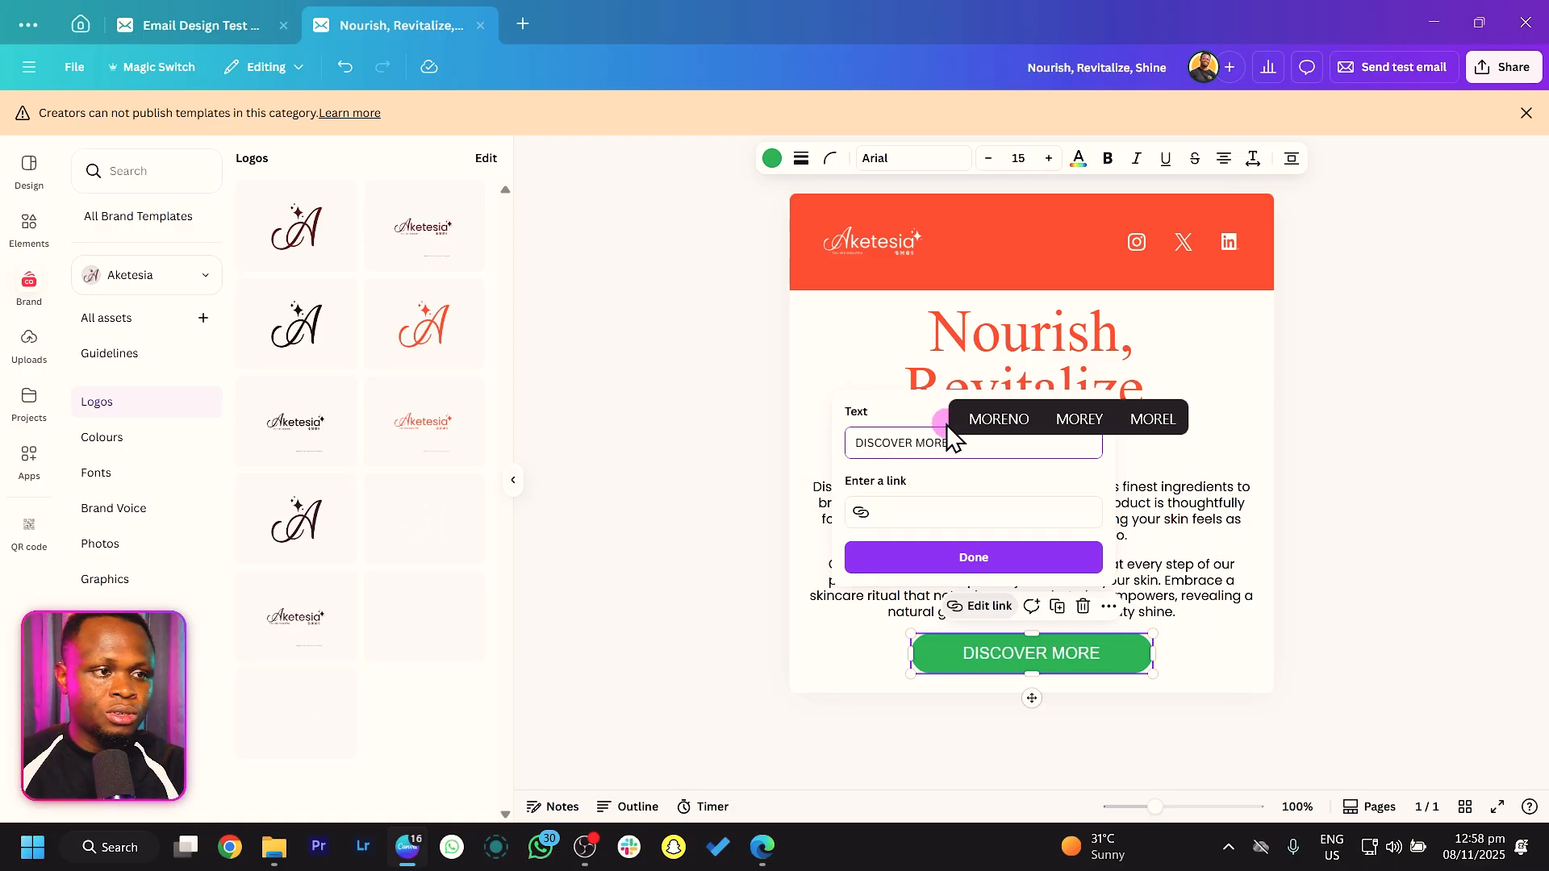
left_click(929, 516)
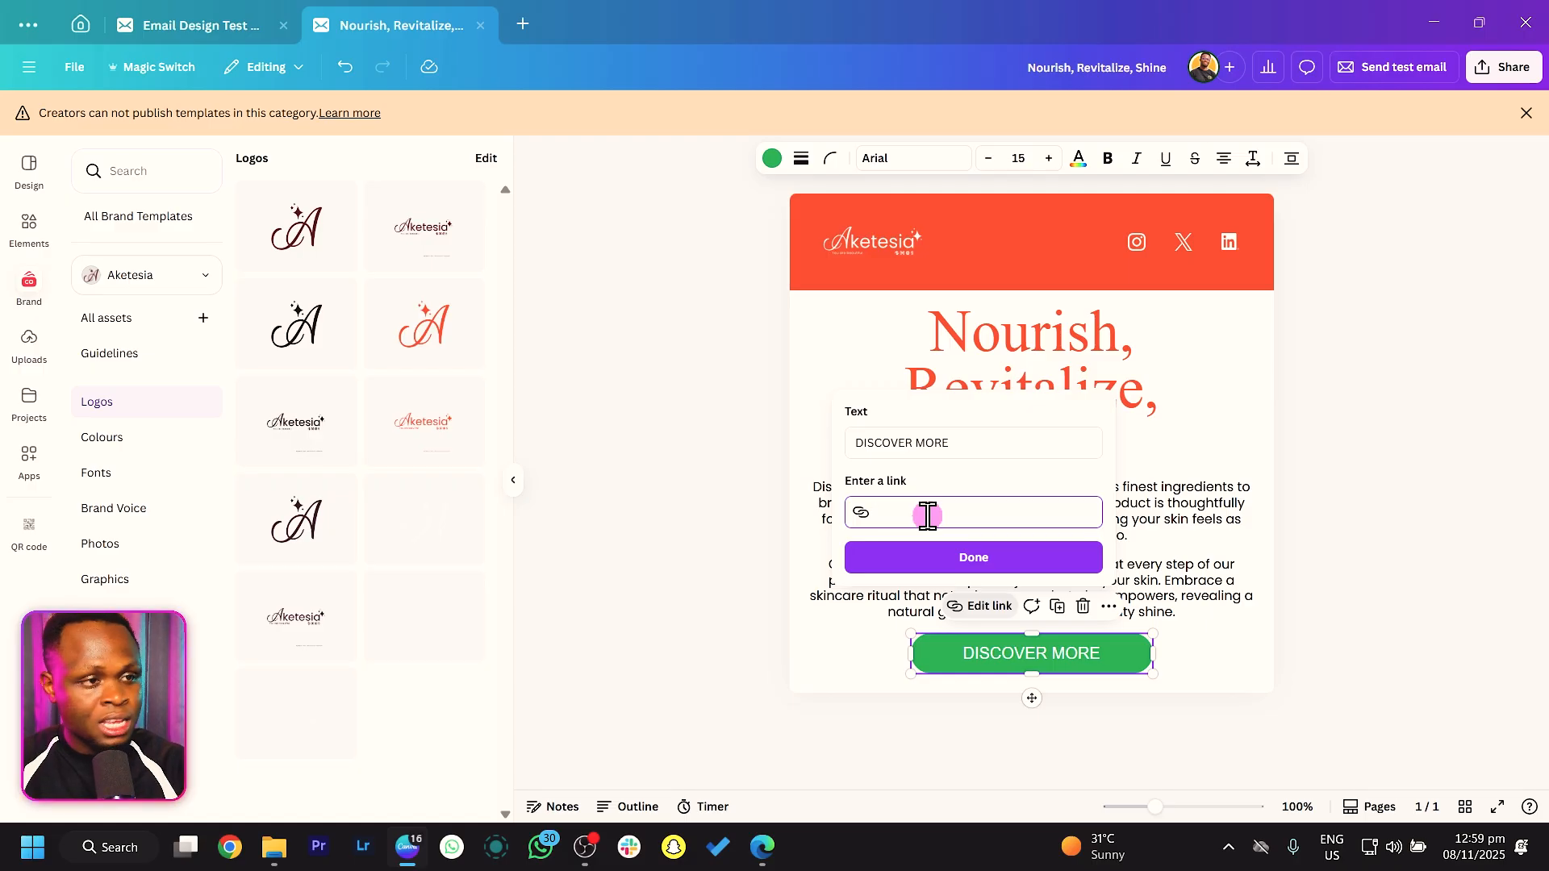
type("www.")
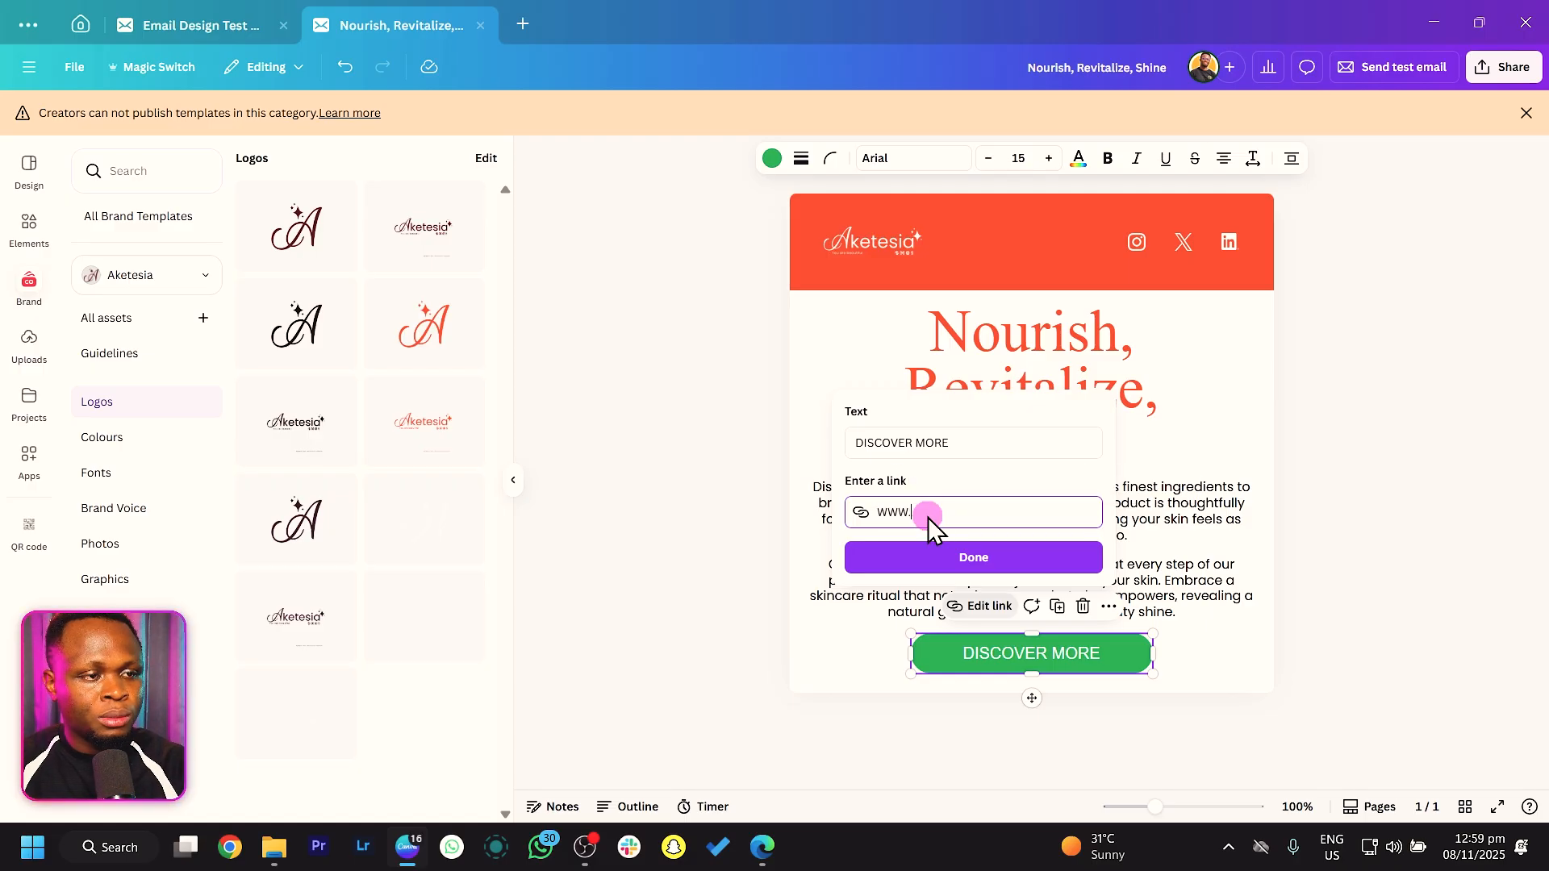
type("GOOGLE")
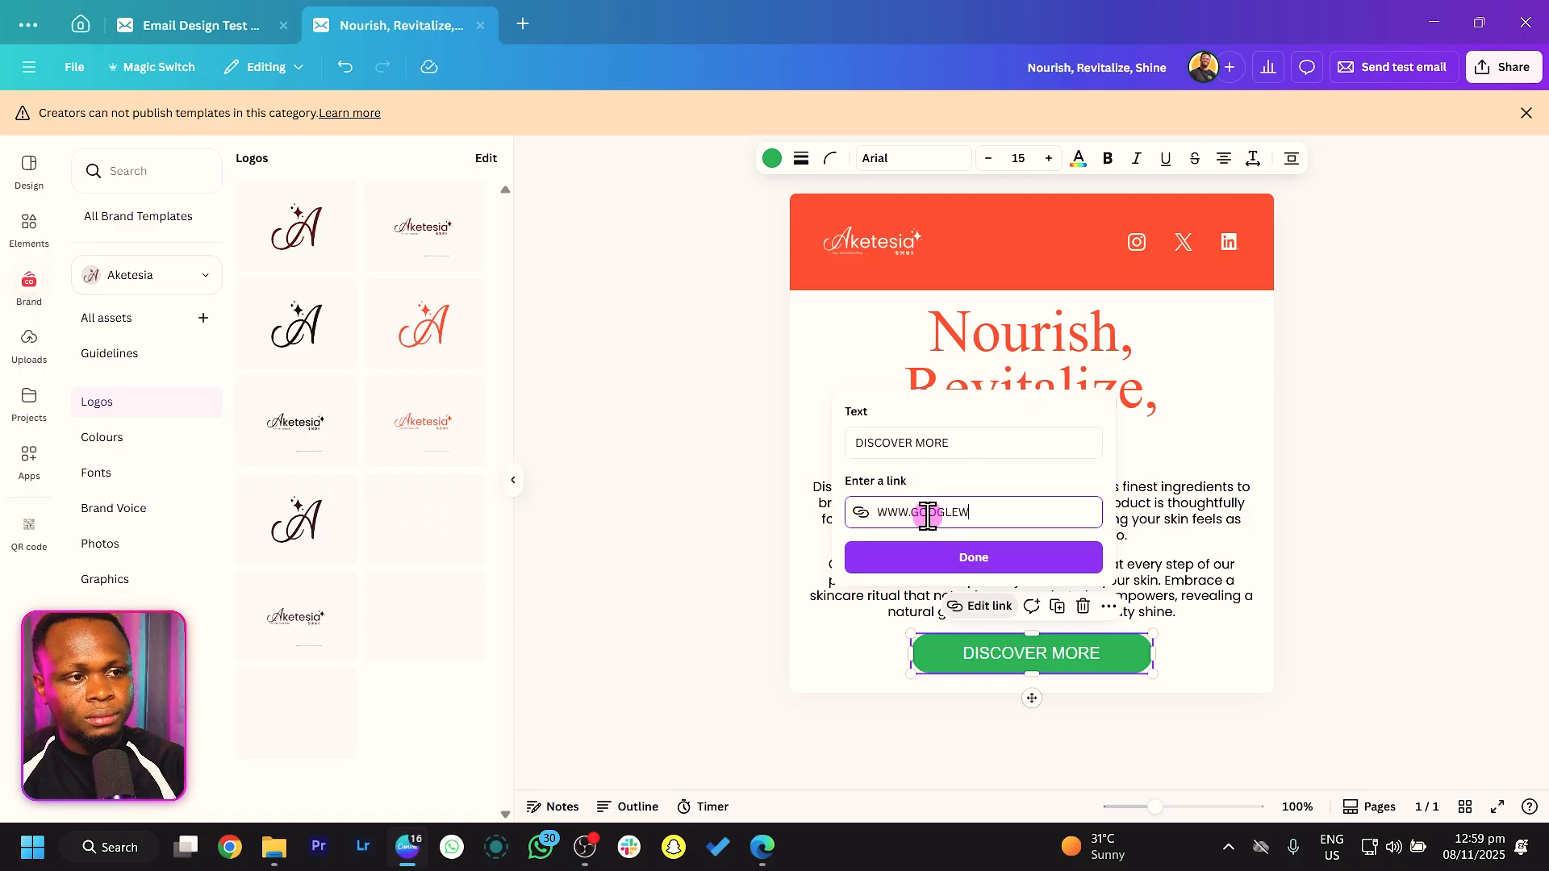
type("E")
key("BackSpace")
type(".C")
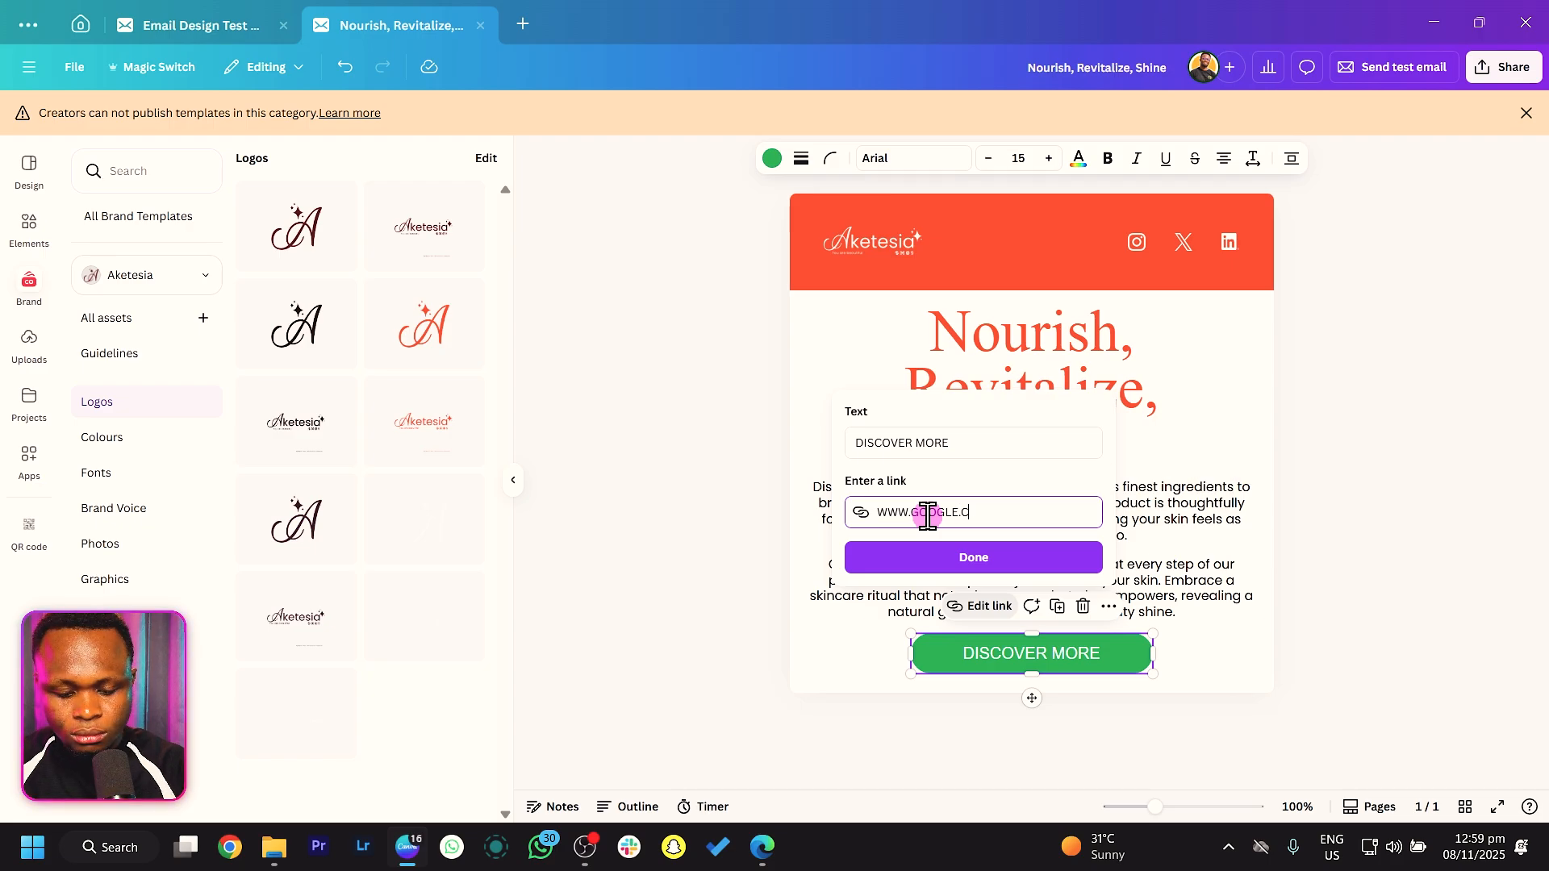
type("OM")
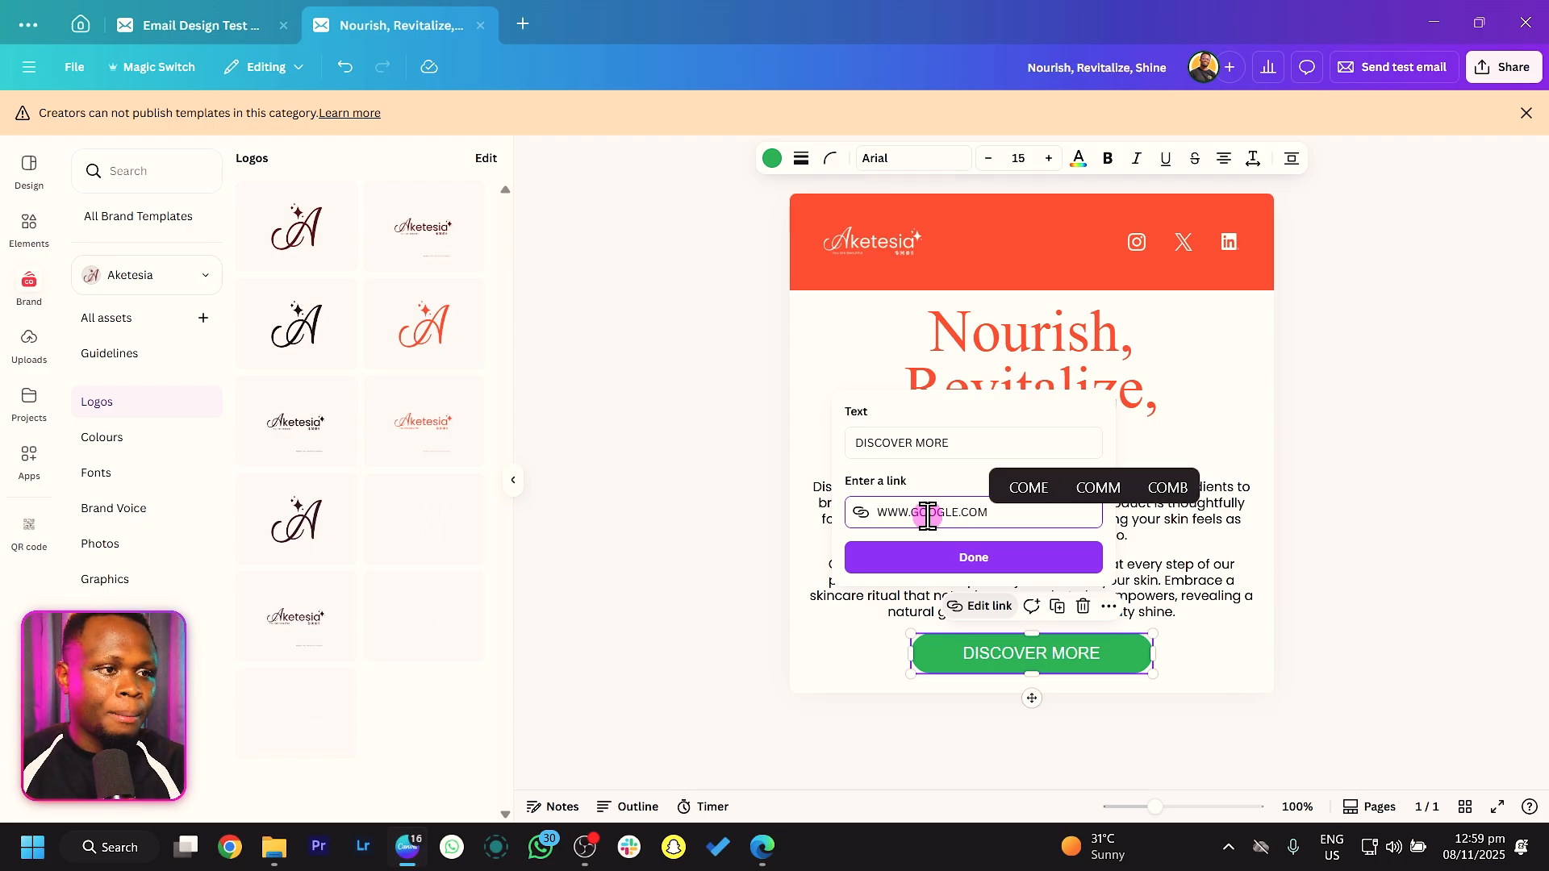
left_click(933, 565)
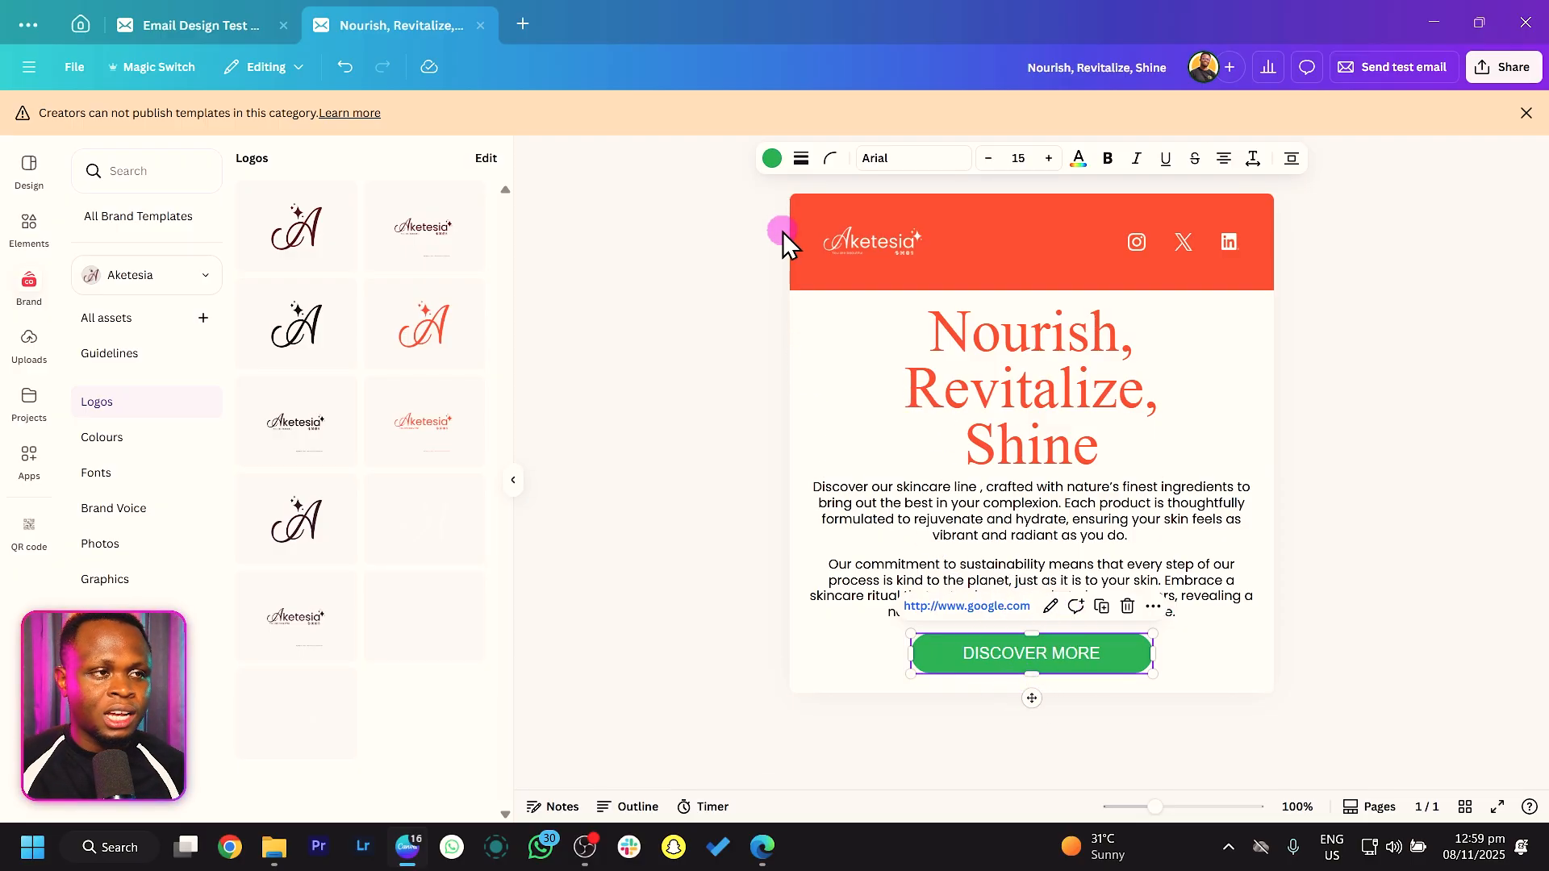
Step: Fill the "DISCOVER MORE" button with the orange-red from the Aketesia colour palette, trying the palette's bright pink before settling
left_click(771, 161)
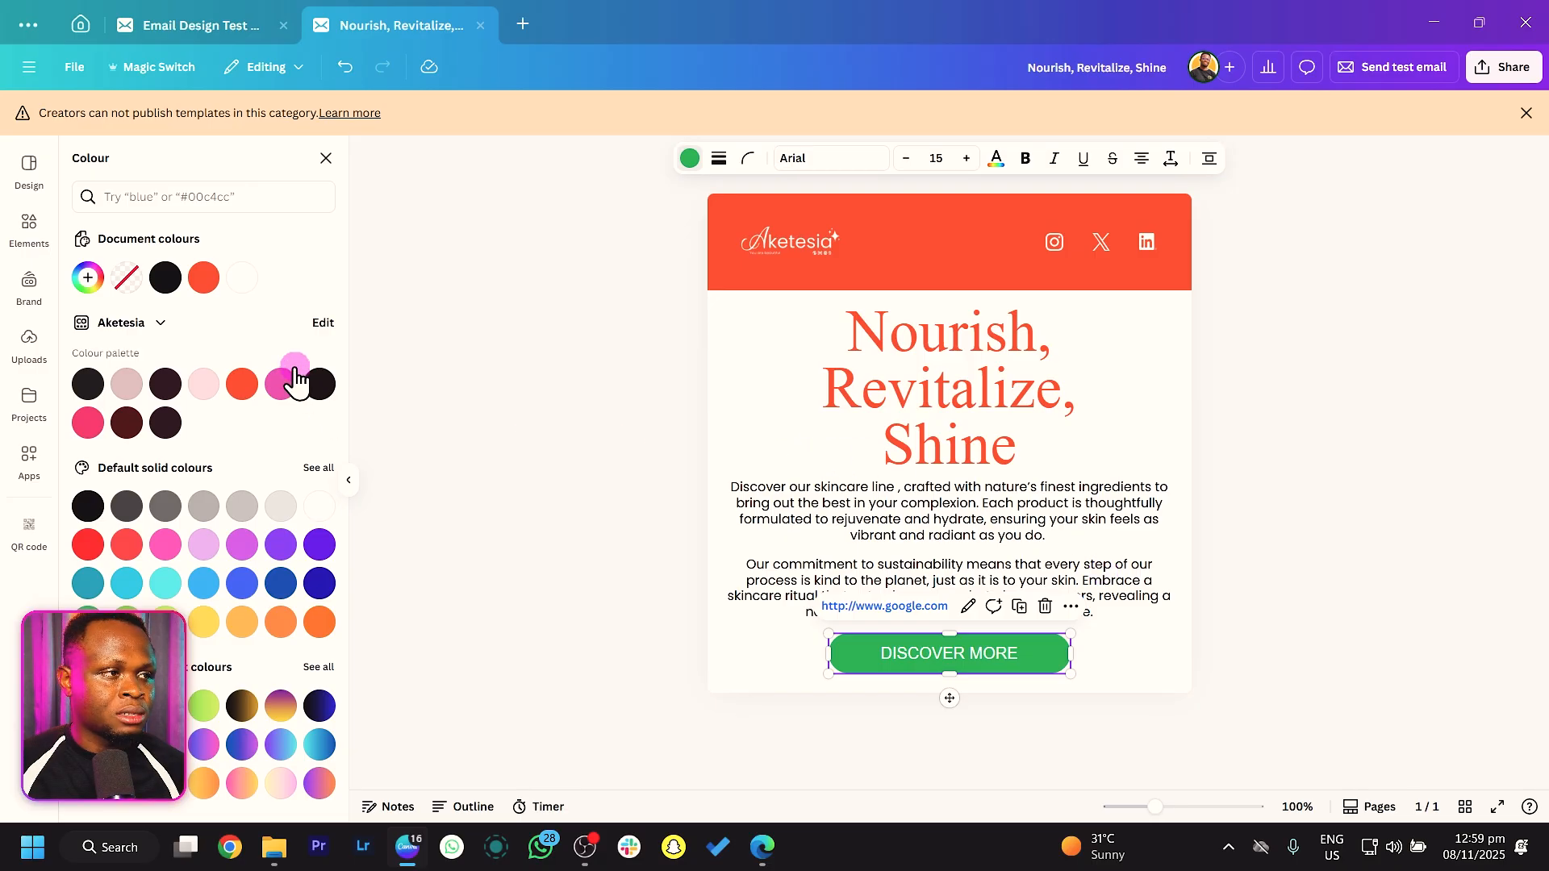
left_click(205, 283)
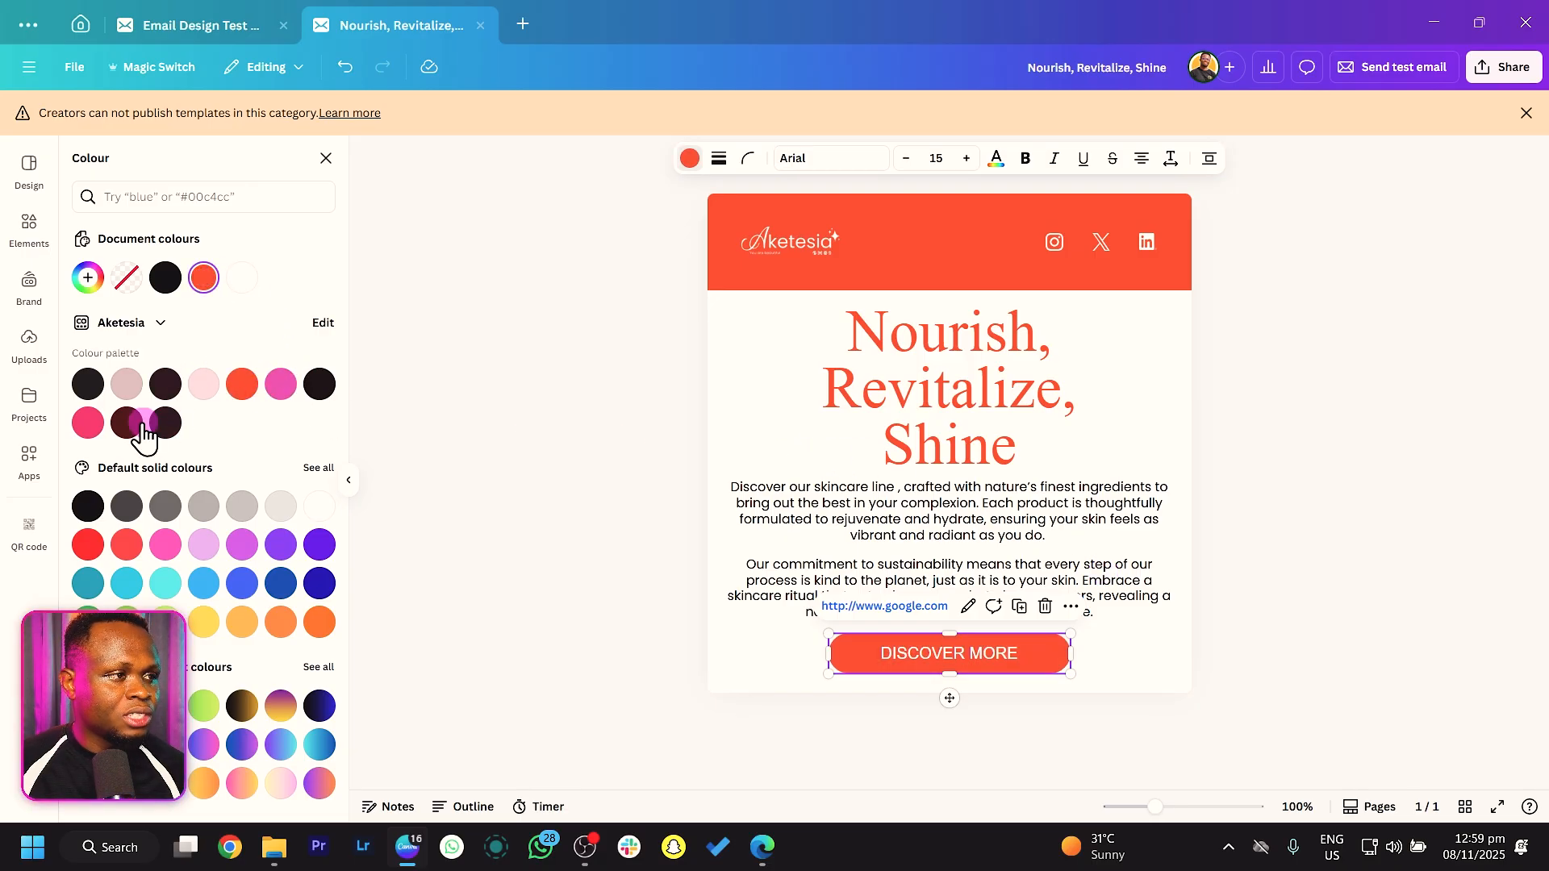
left_click(88, 422)
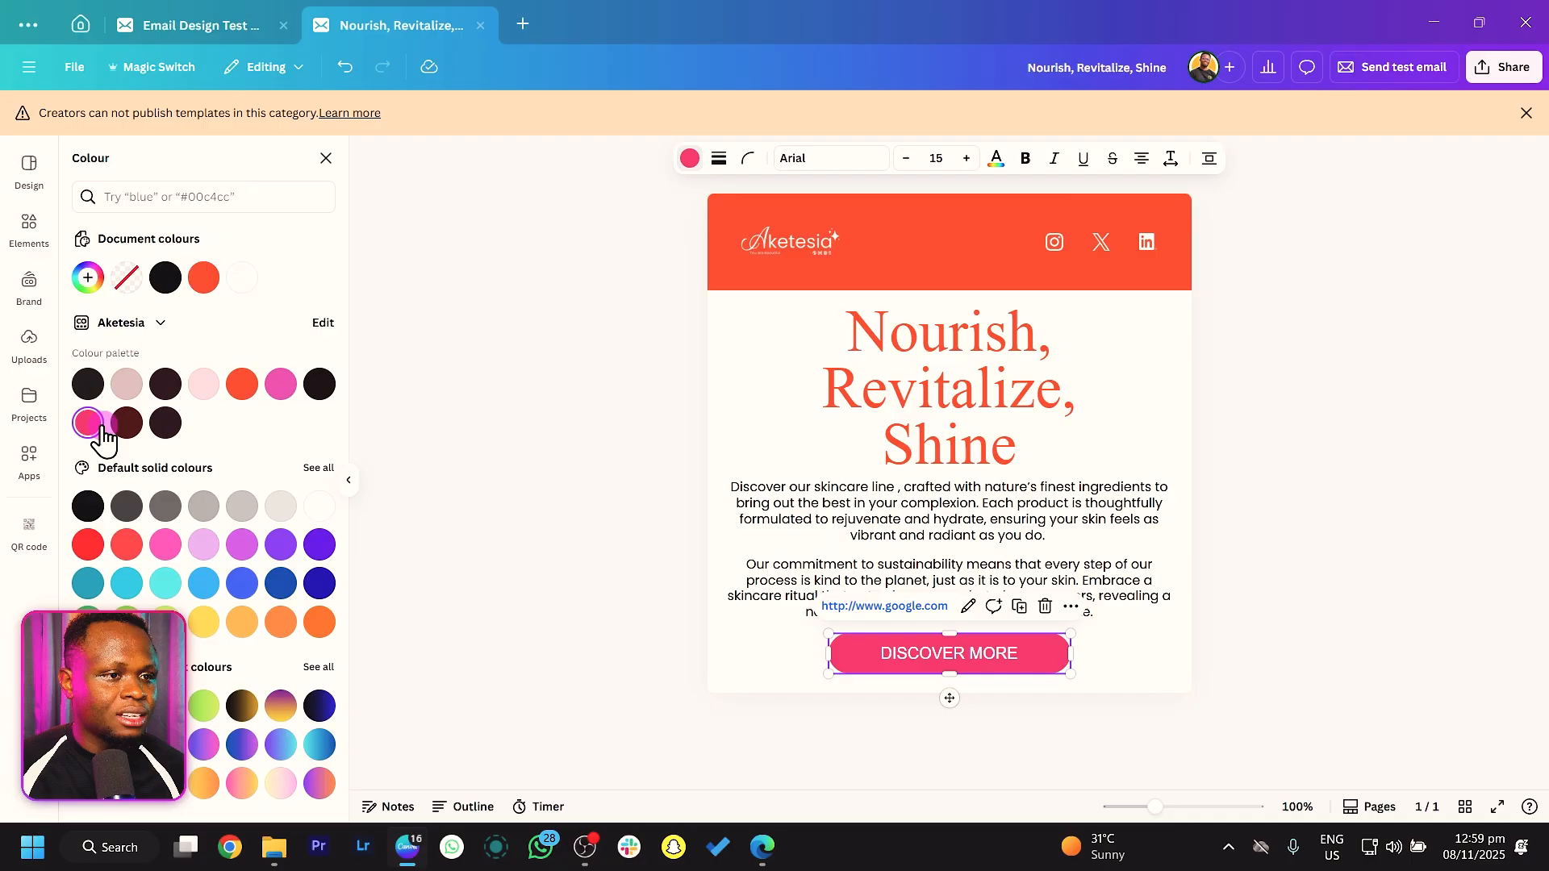
left_click(251, 385)
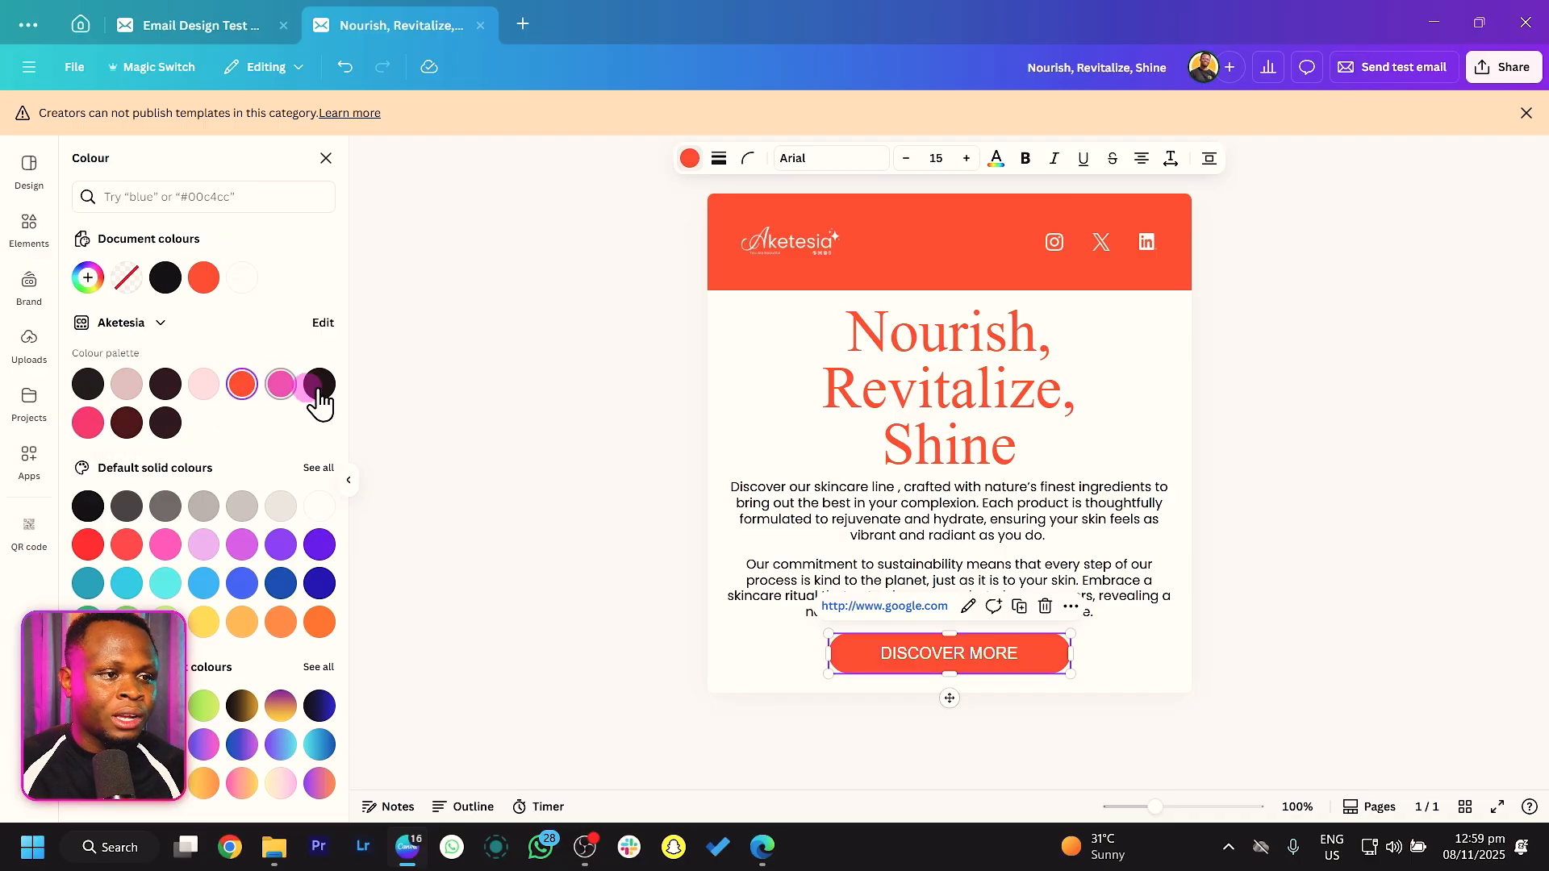
Step: Add a solid border to the "DISCOVER MORE" button and set its stroke weight to 2
left_click(718, 160)
left_click(753, 209)
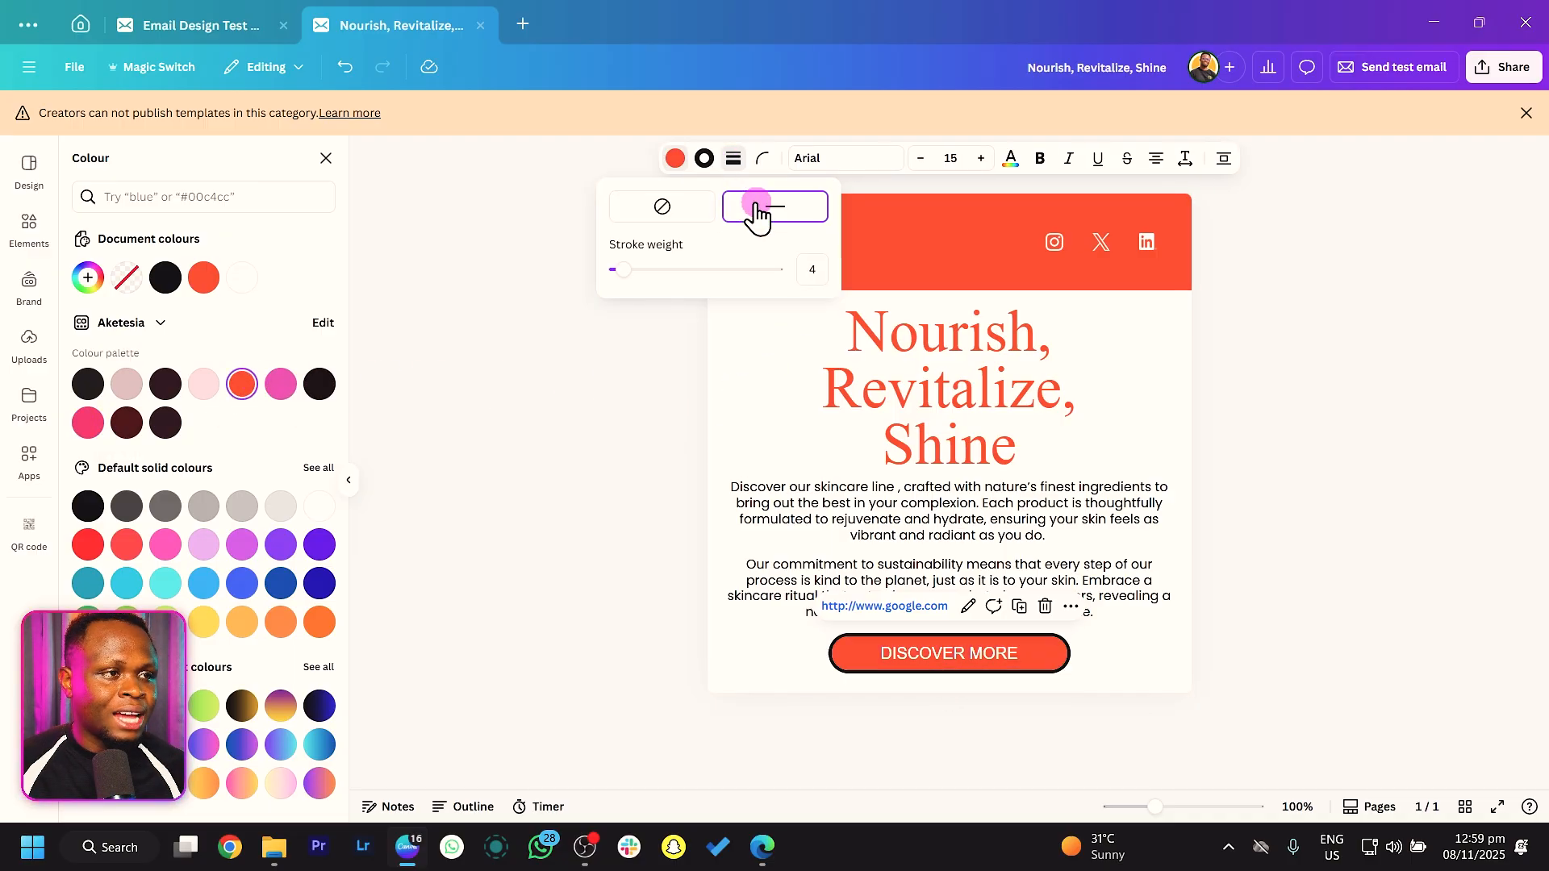
left_click(626, 274)
left_click_drag(633, 284, 626, 271)
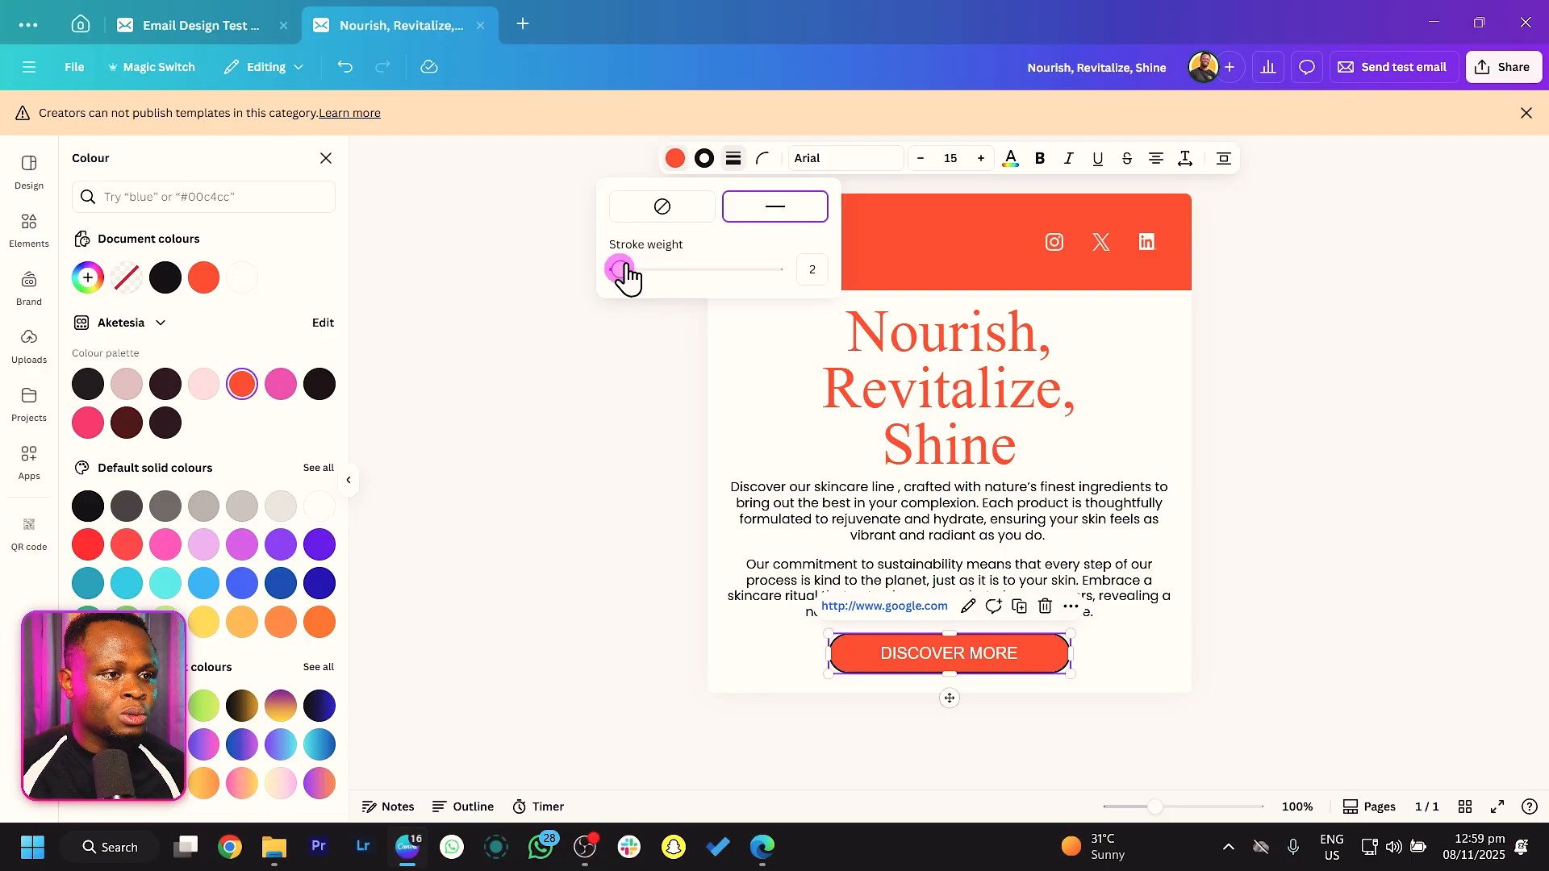
Step: Set the corner rounding of the "DISCOVER MORE" button to 1
left_click(768, 160)
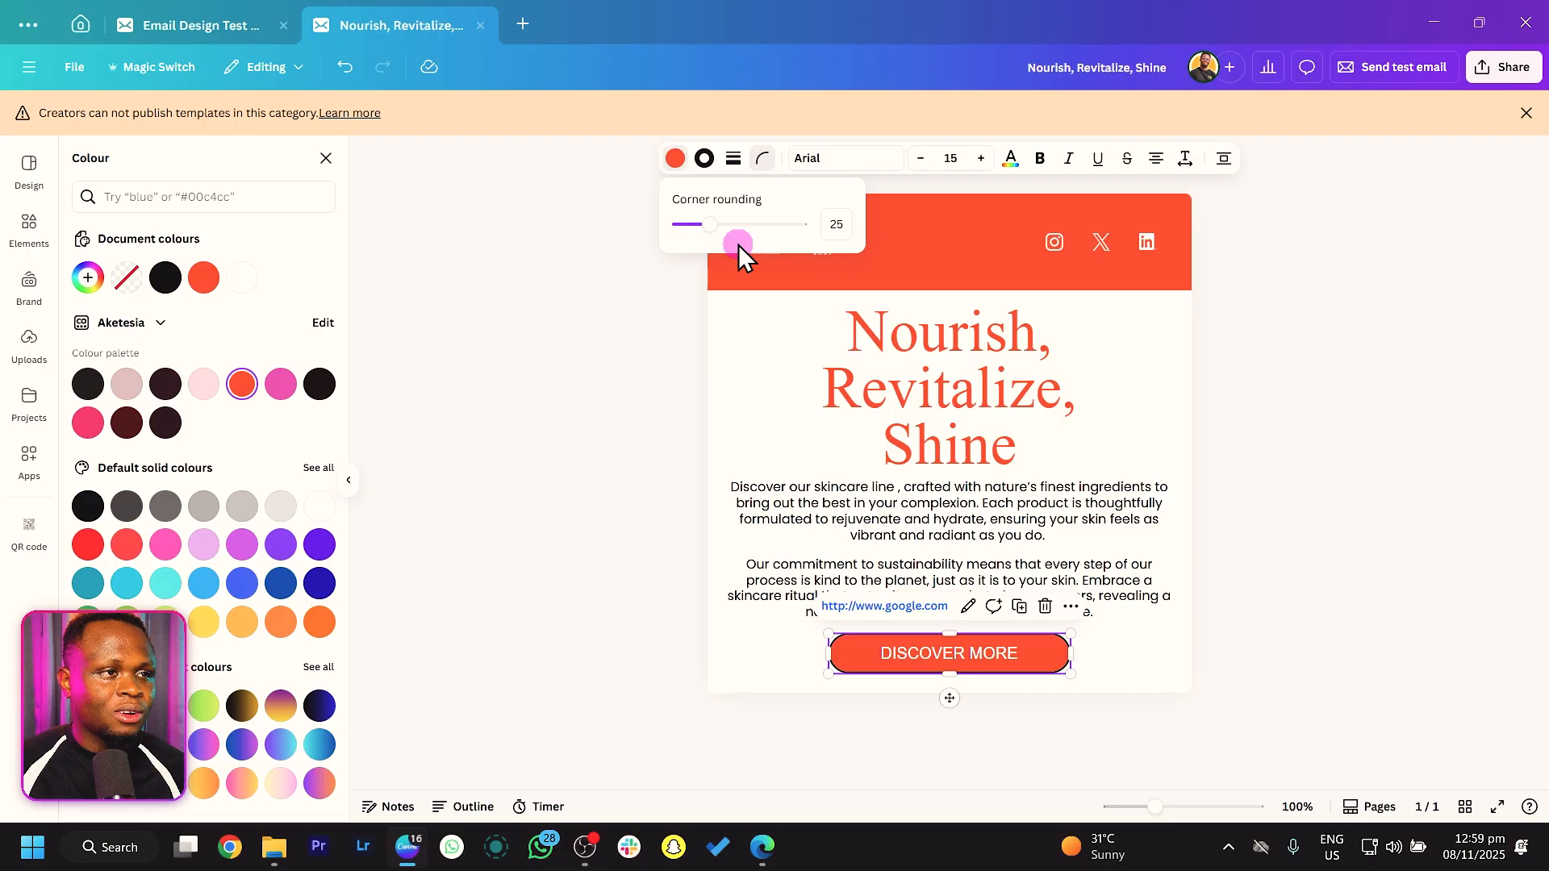
left_click_drag(714, 234, 687, 235)
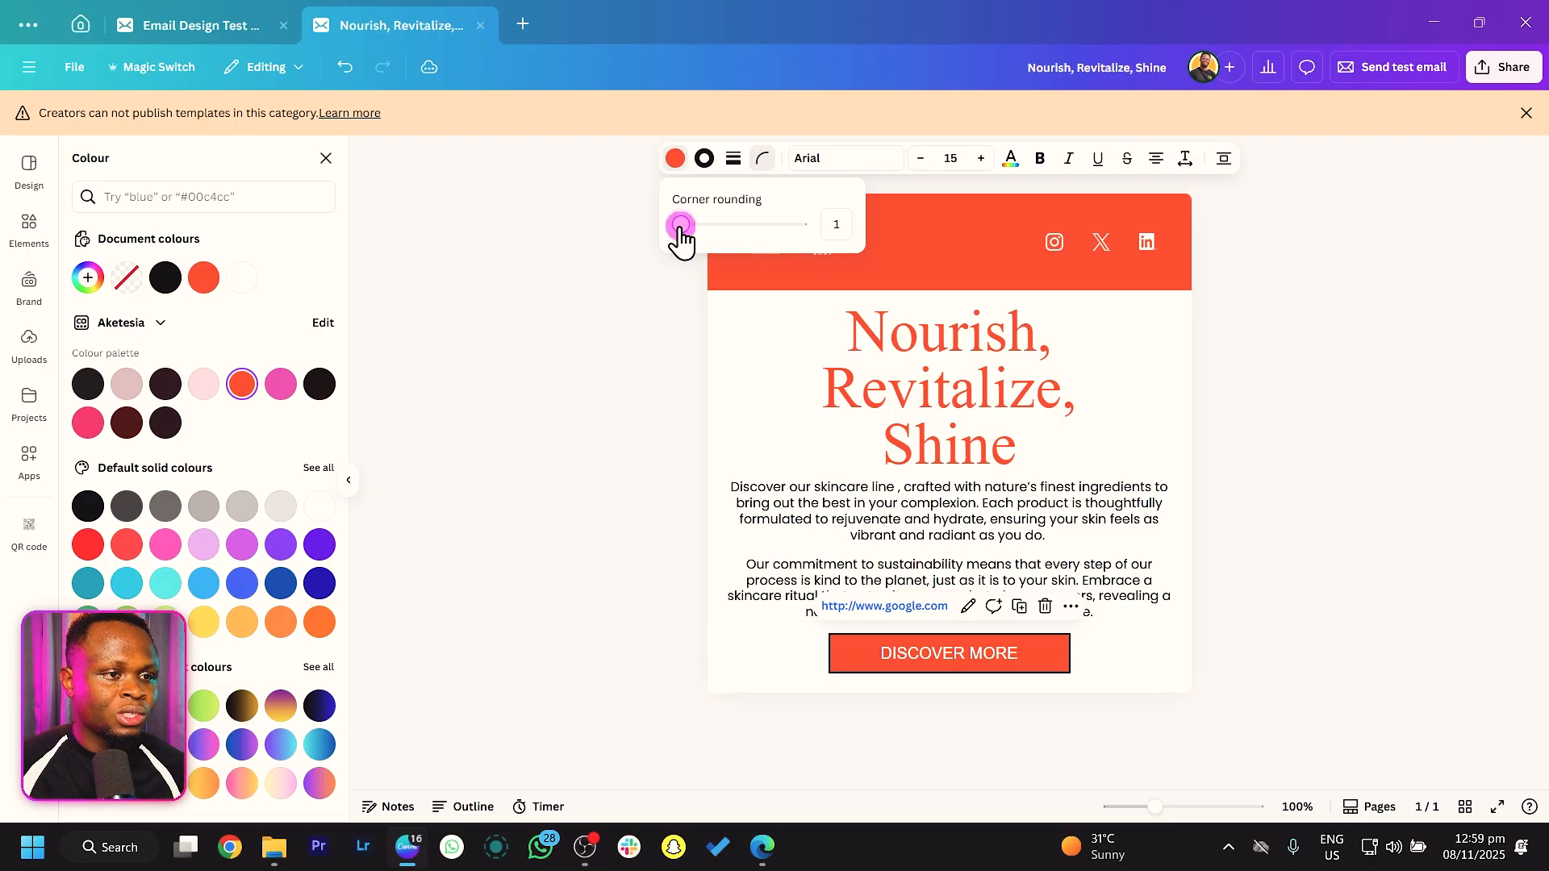
left_click(1150, 652)
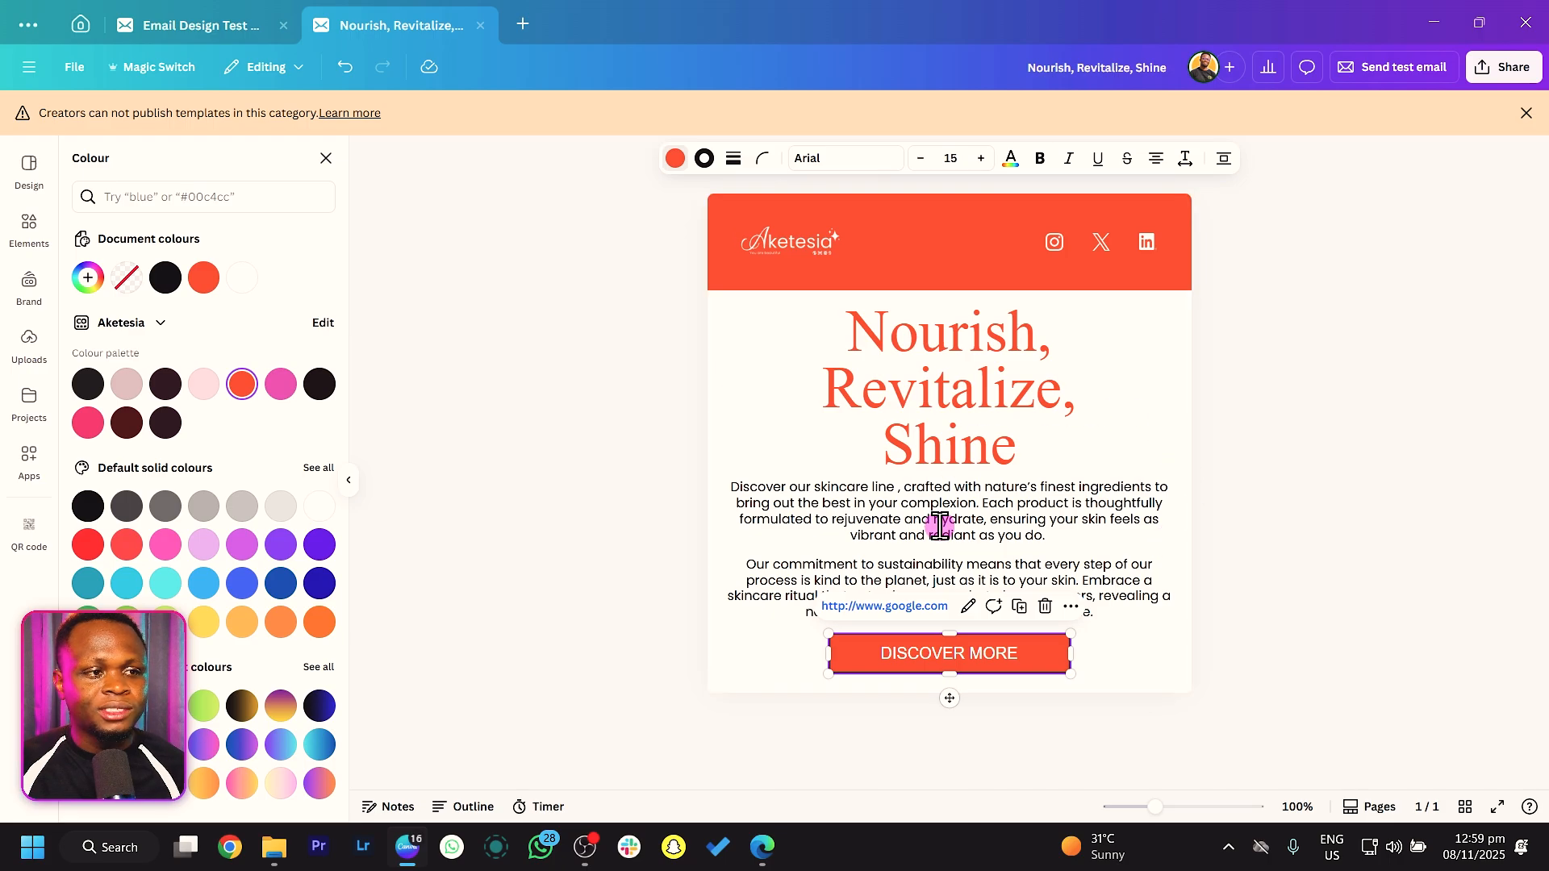
left_click(1153, 613)
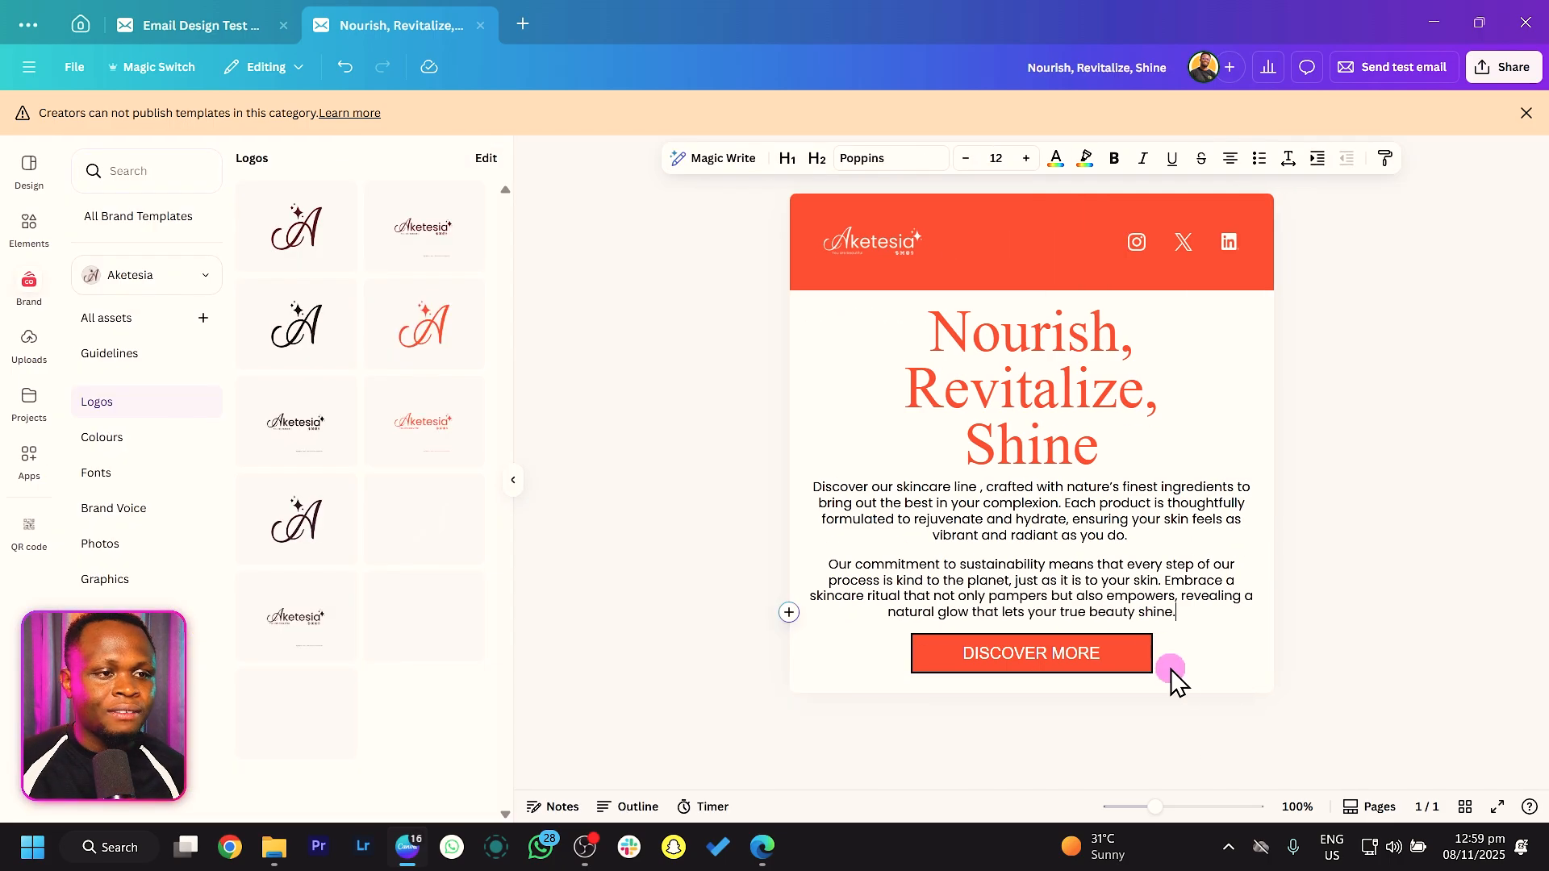
left_click(1126, 685)
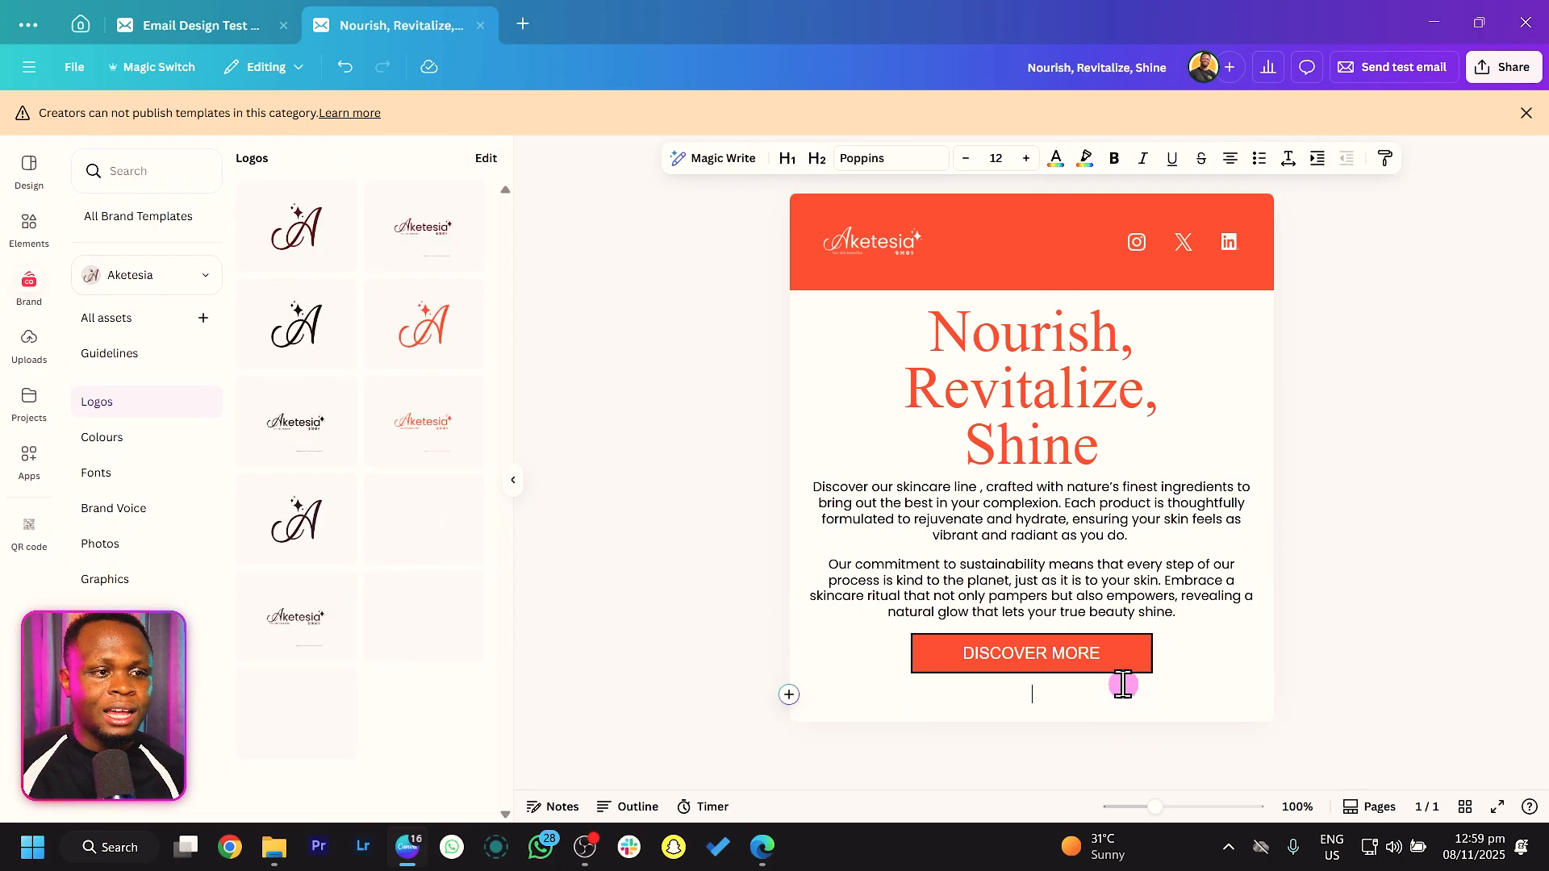
left_click(790, 697)
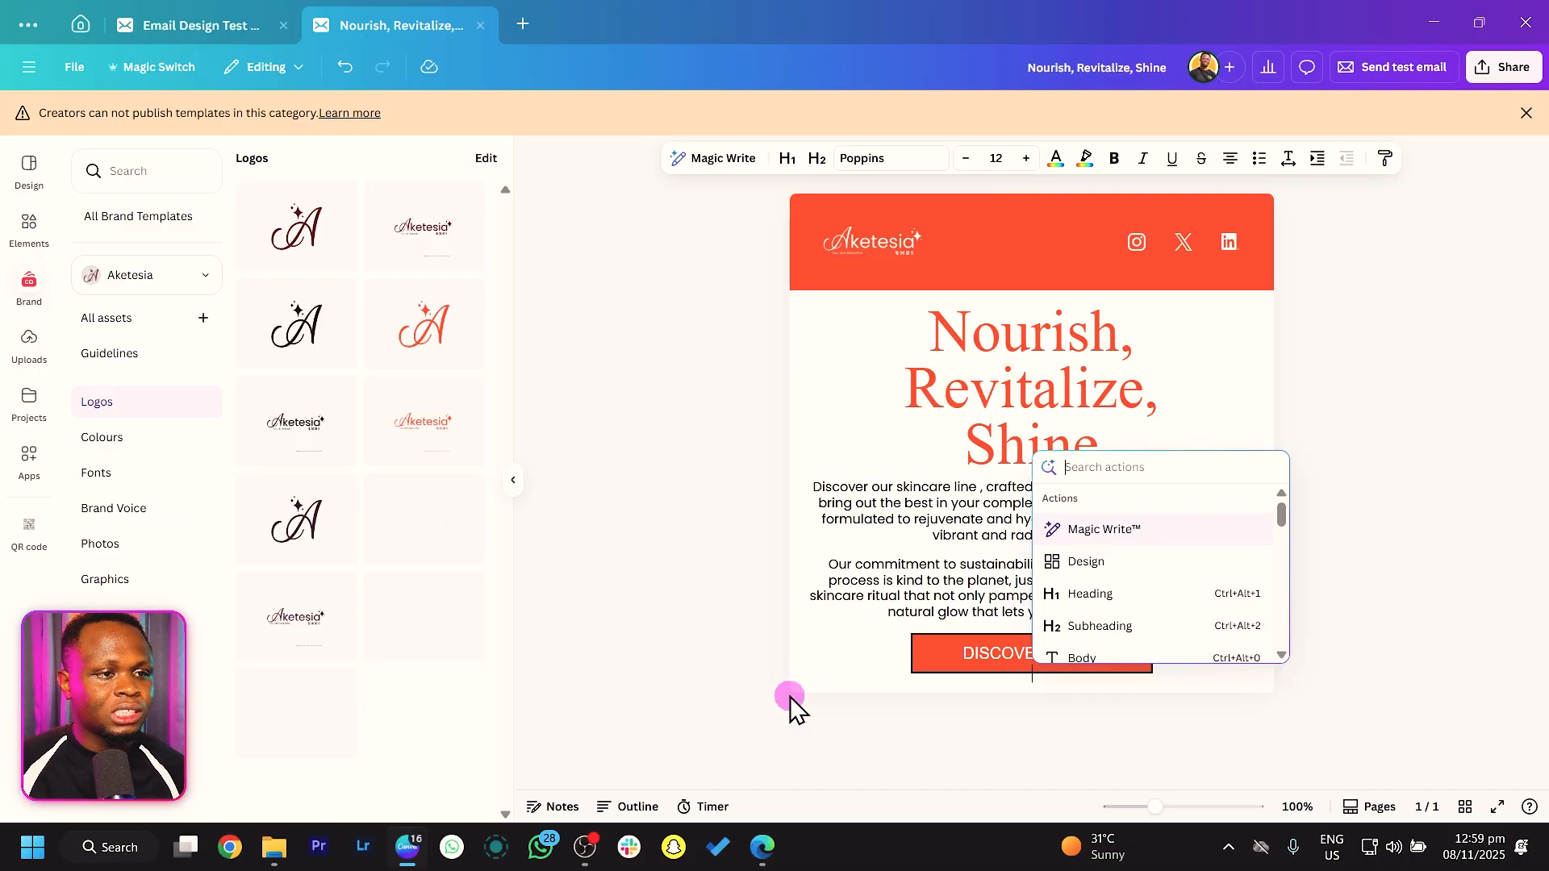
scroll(1120, 573, "down", 5)
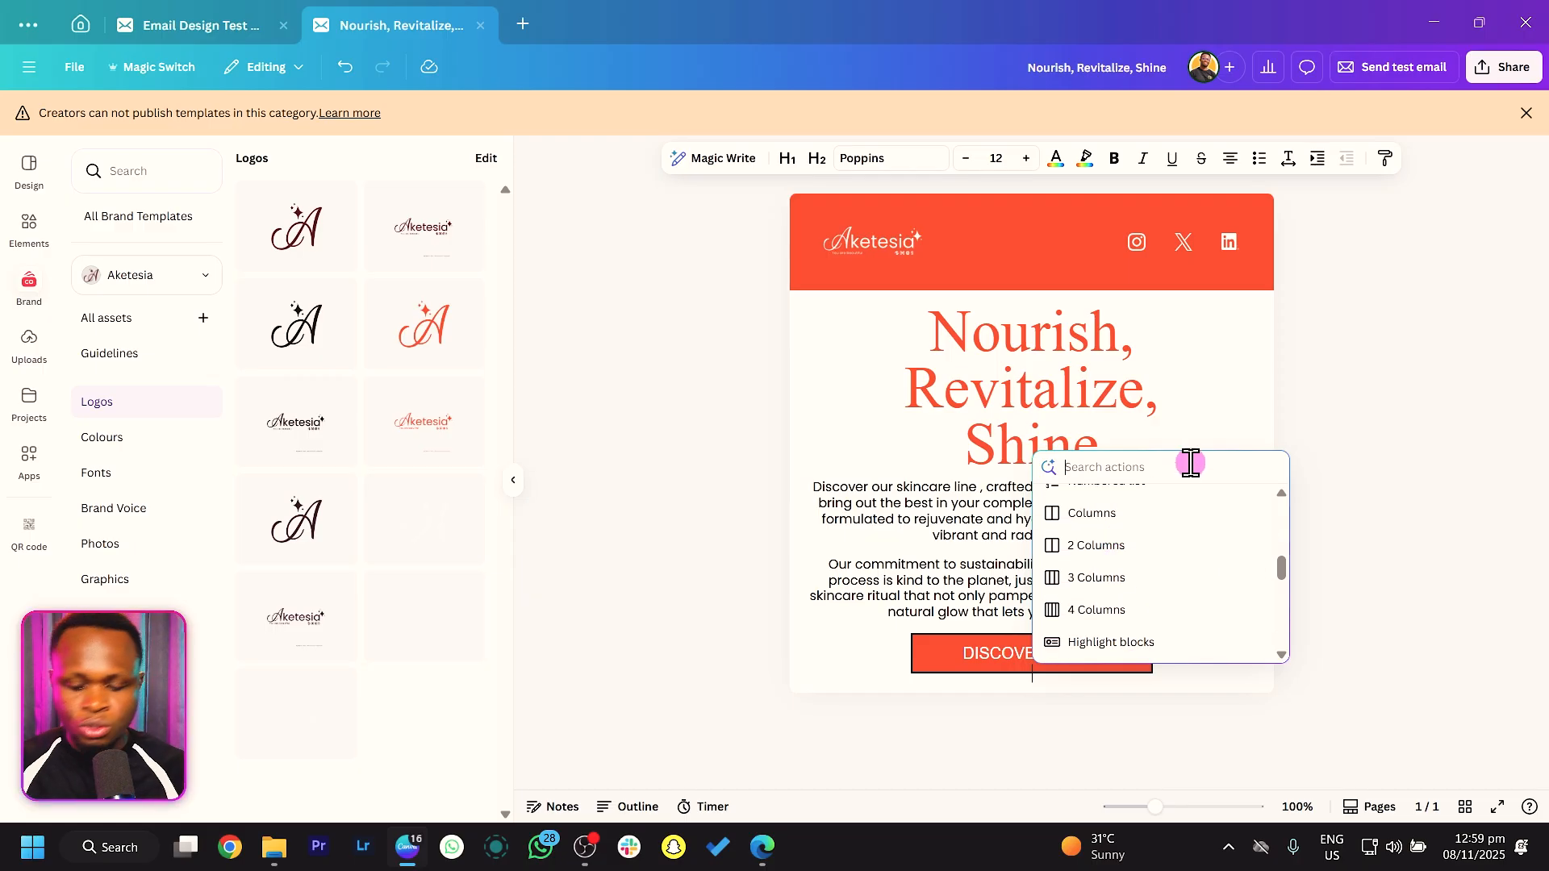
type("PHOO")
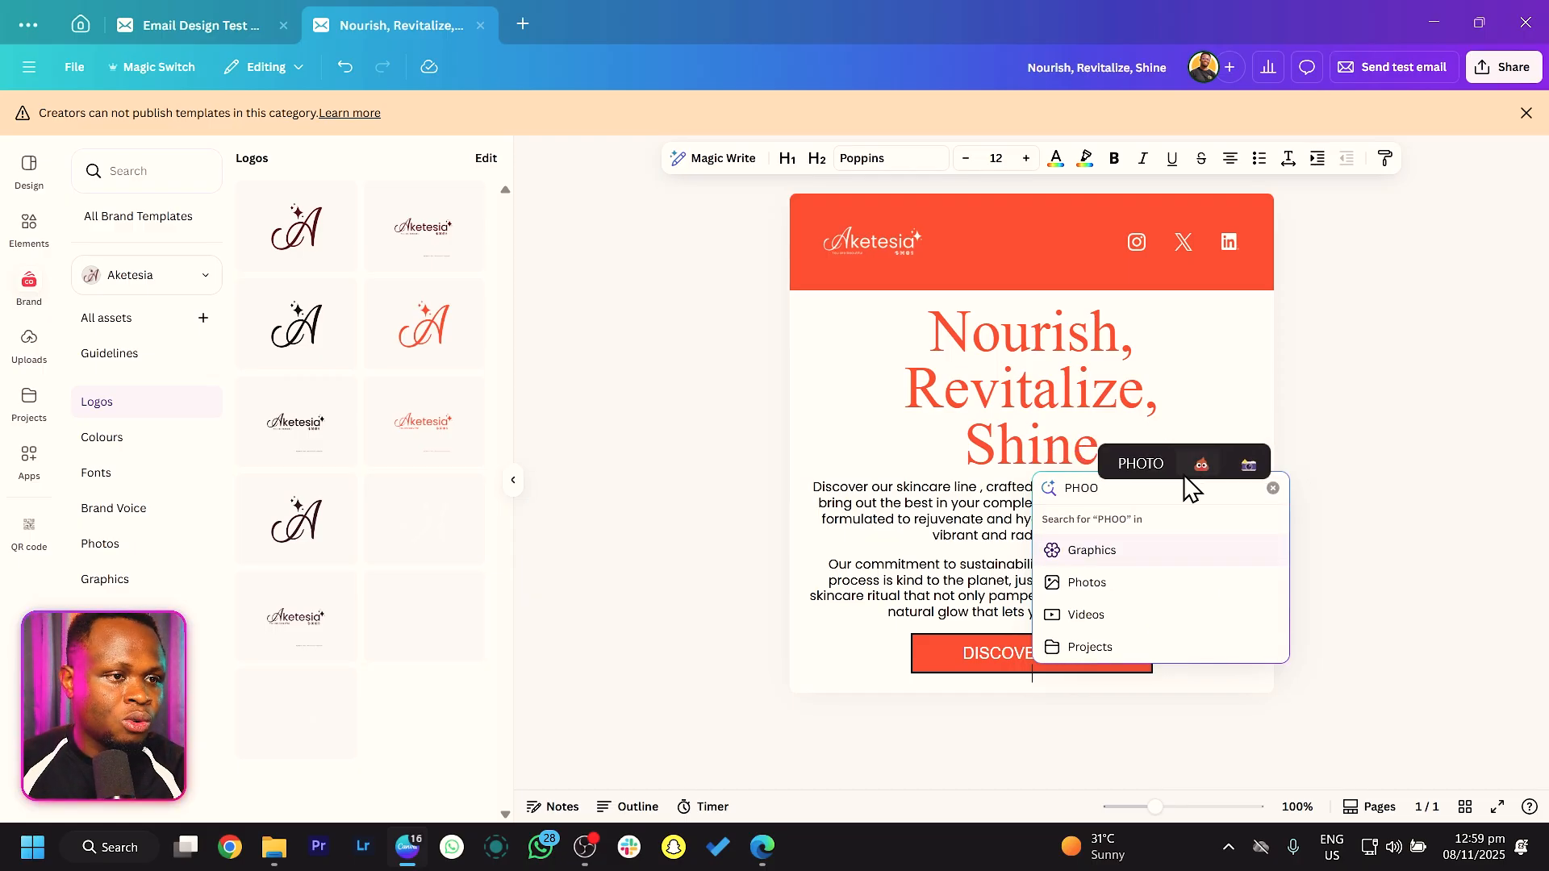
left_click(662, 484)
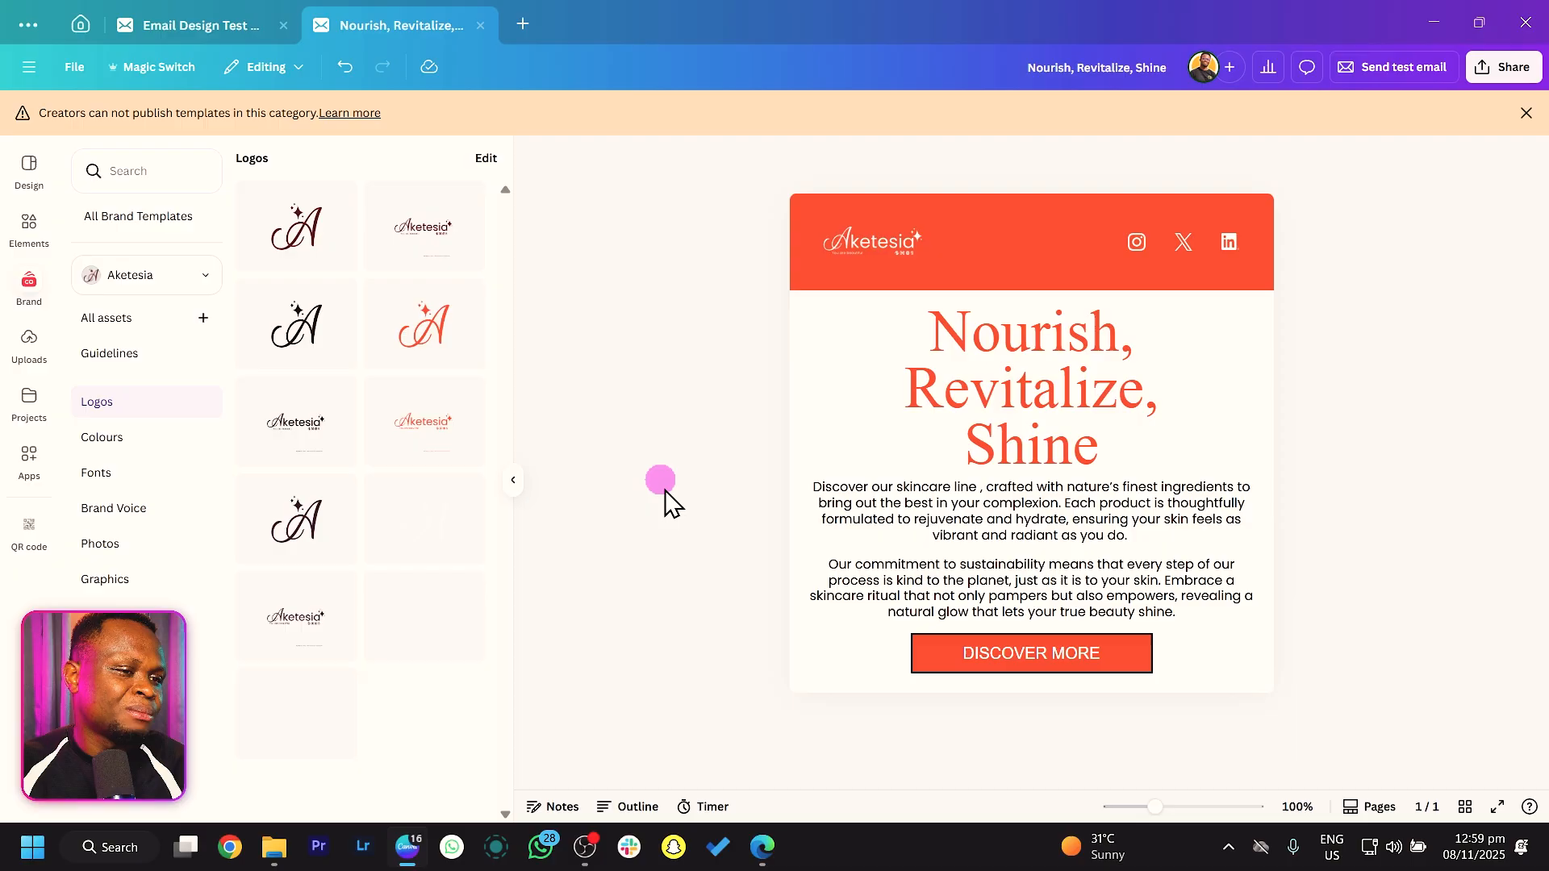
Step: Insert the recently used photo of two hands on an orange-brown background on the empty line below the "DISCOVER MORE" button
left_click(1061, 691)
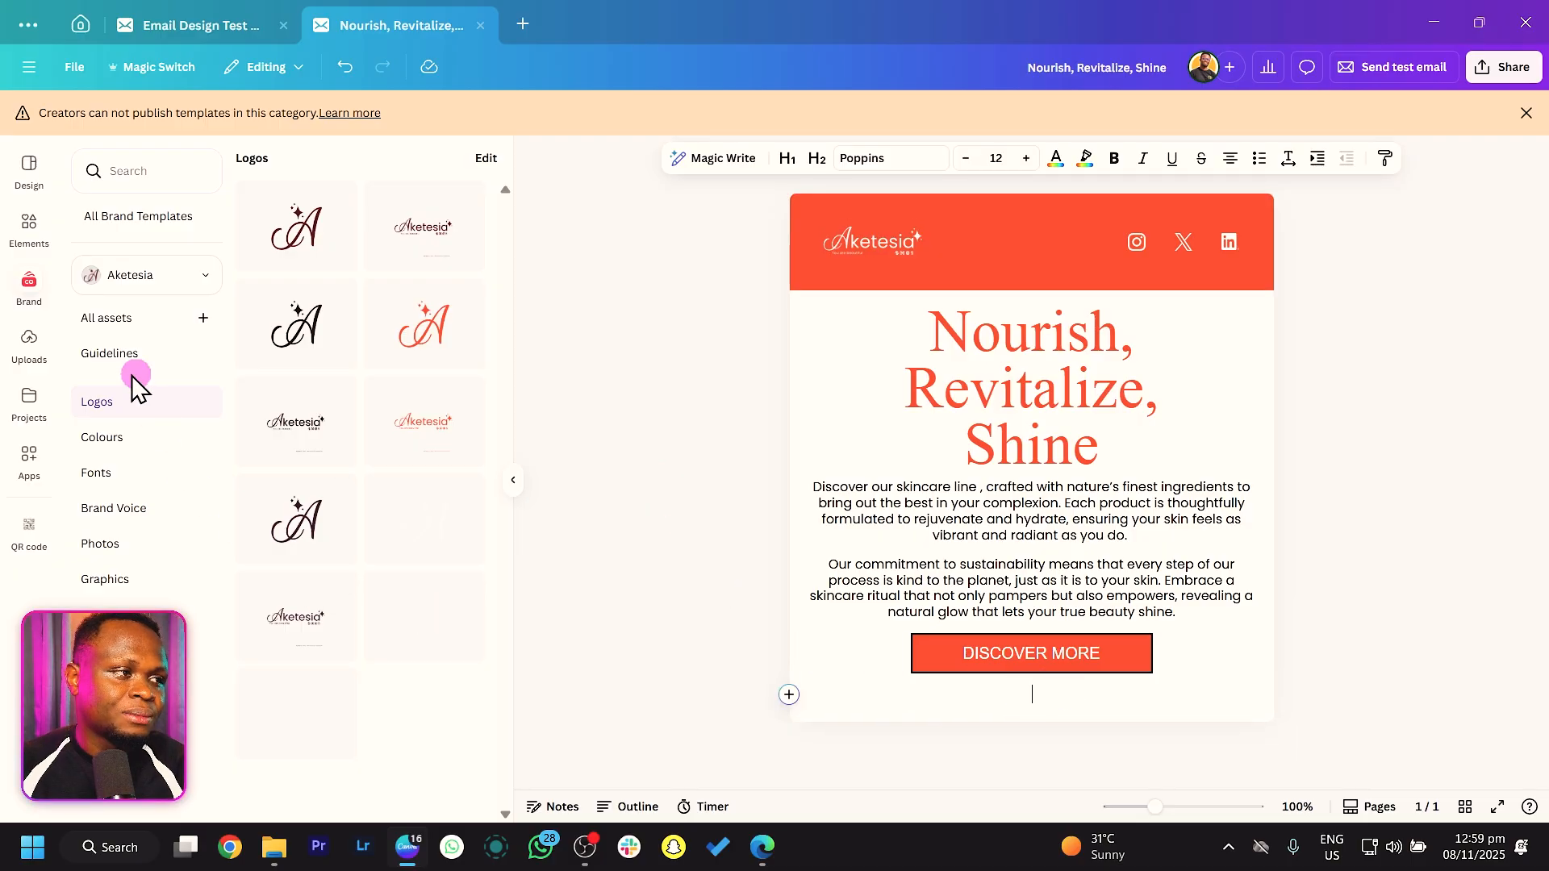
left_click(32, 234)
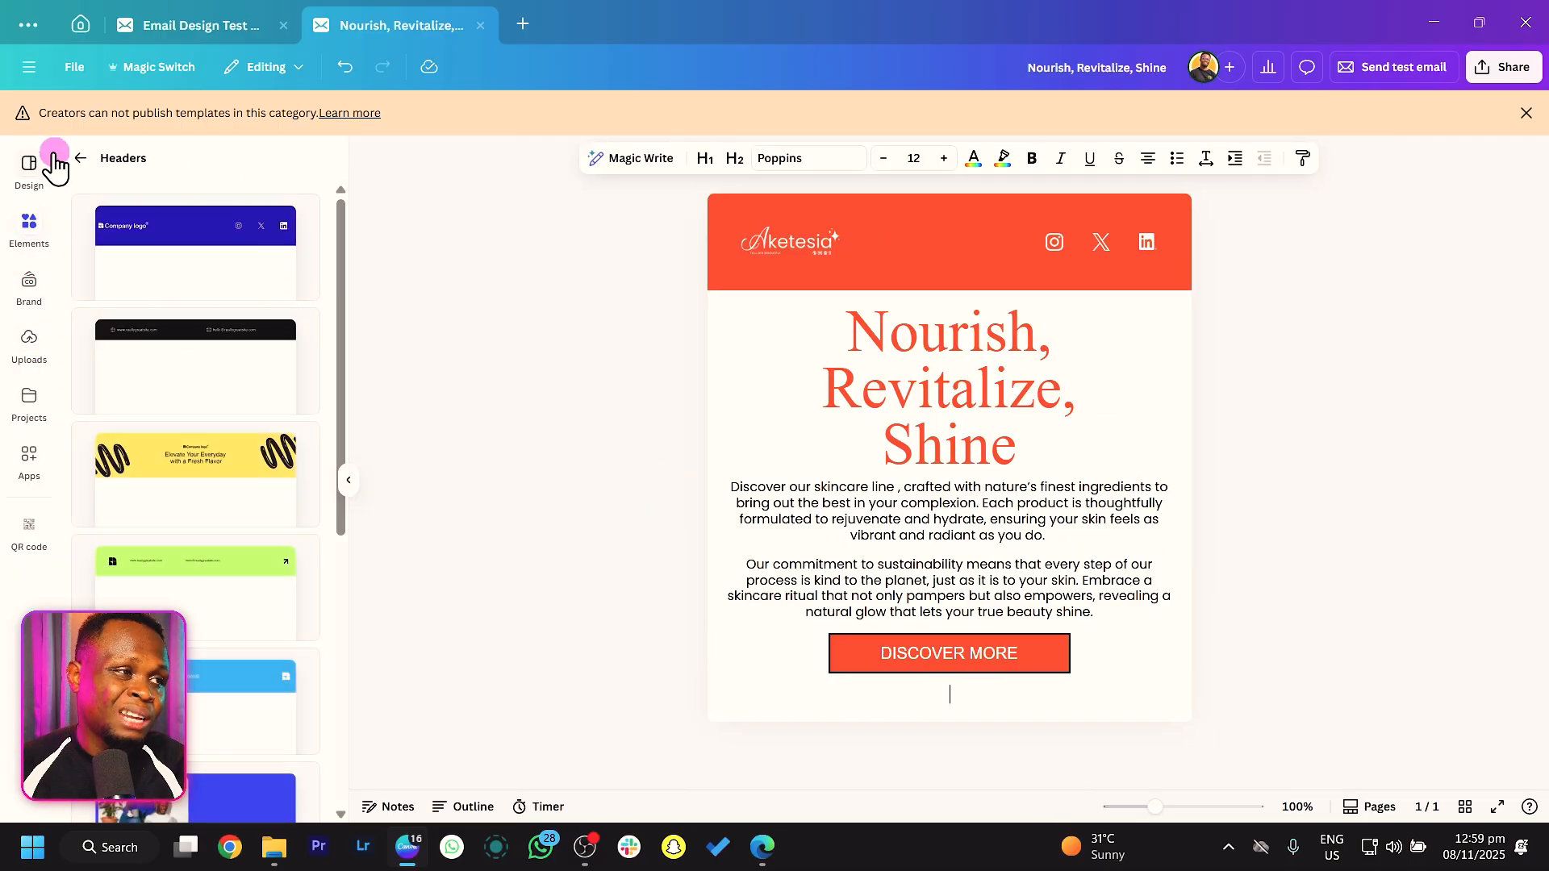
left_click(81, 158)
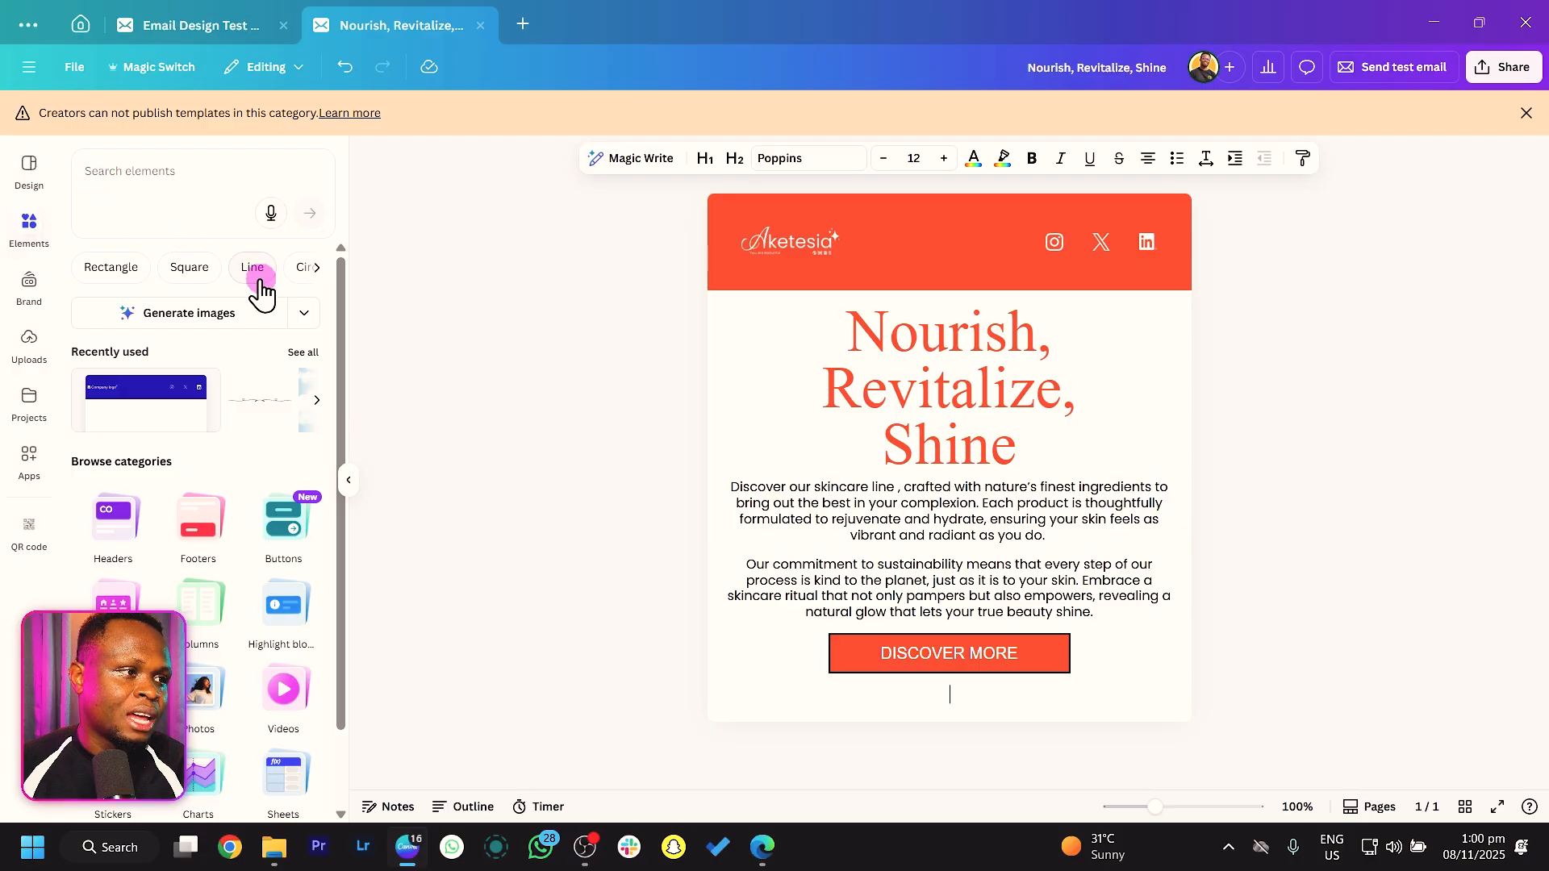
left_click(194, 702)
left_click(125, 206)
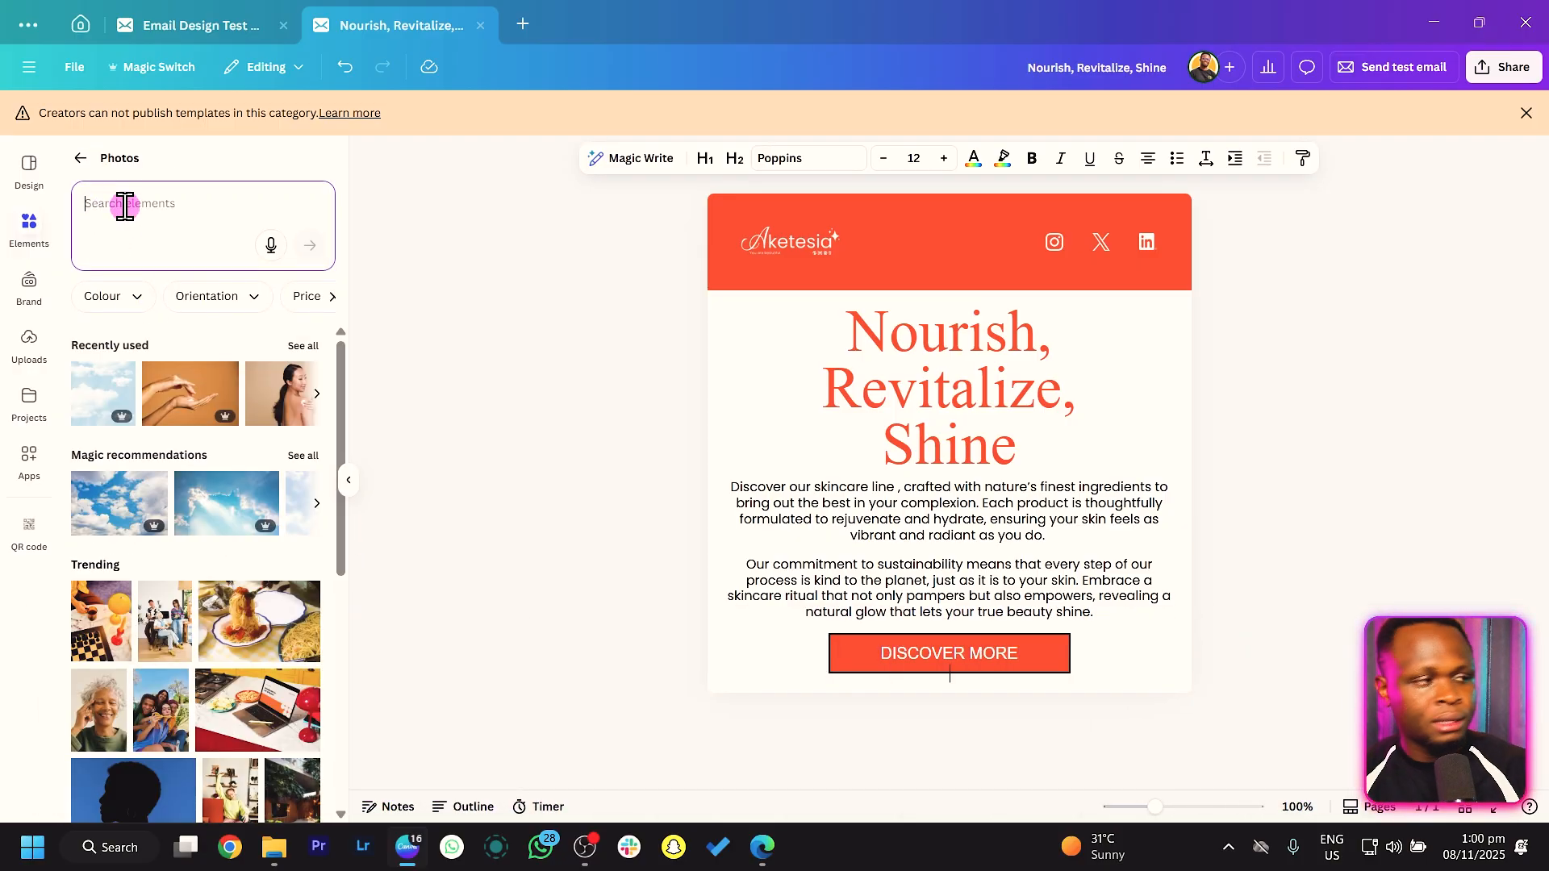
left_click(305, 348)
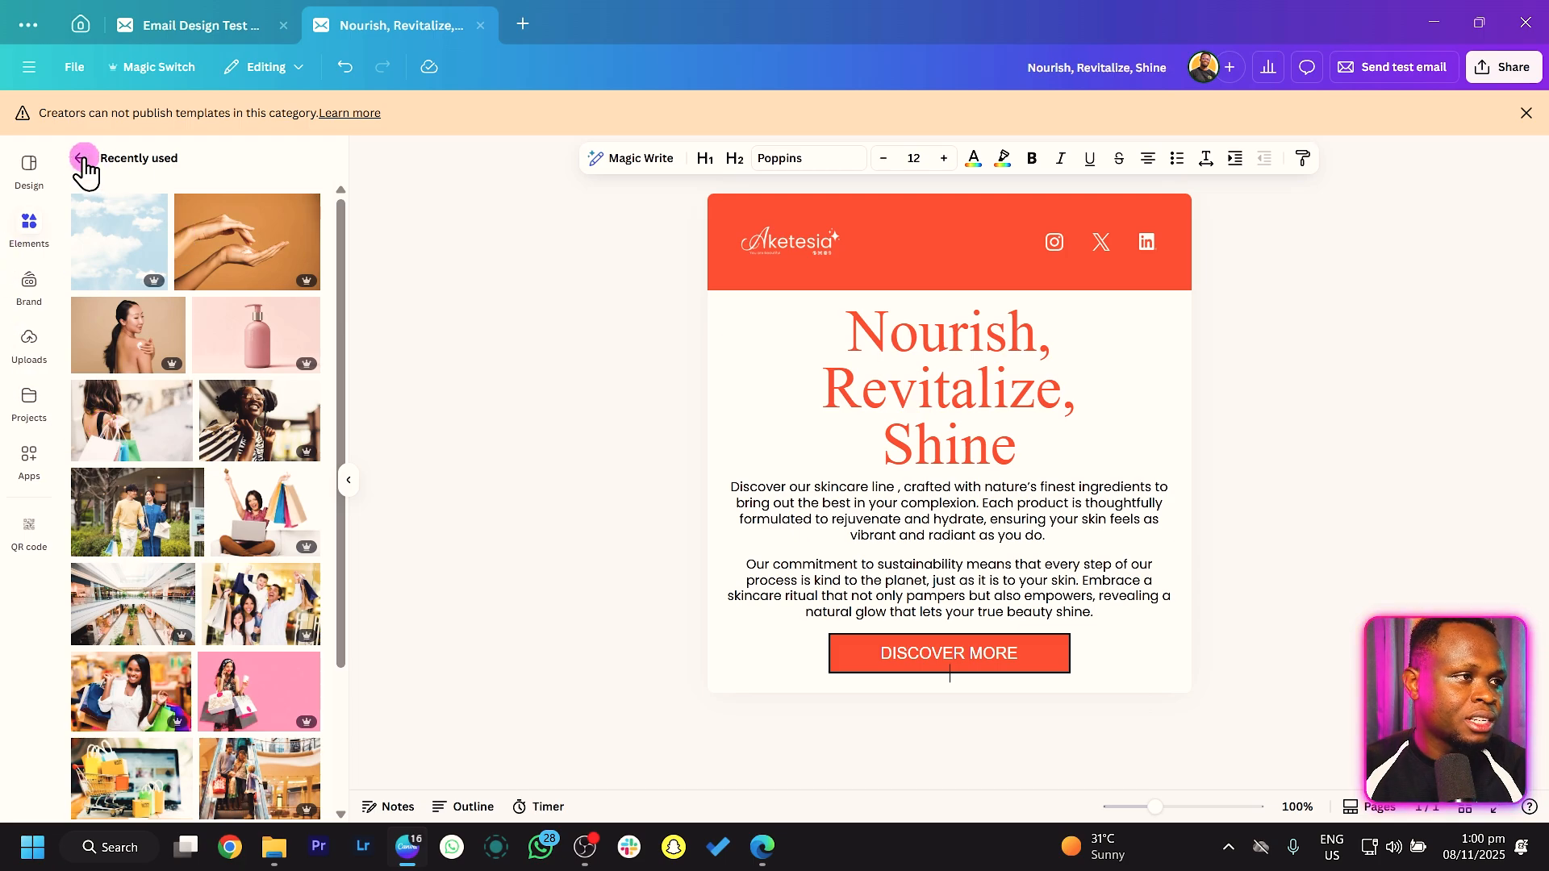
left_click_drag(273, 241, 979, 691)
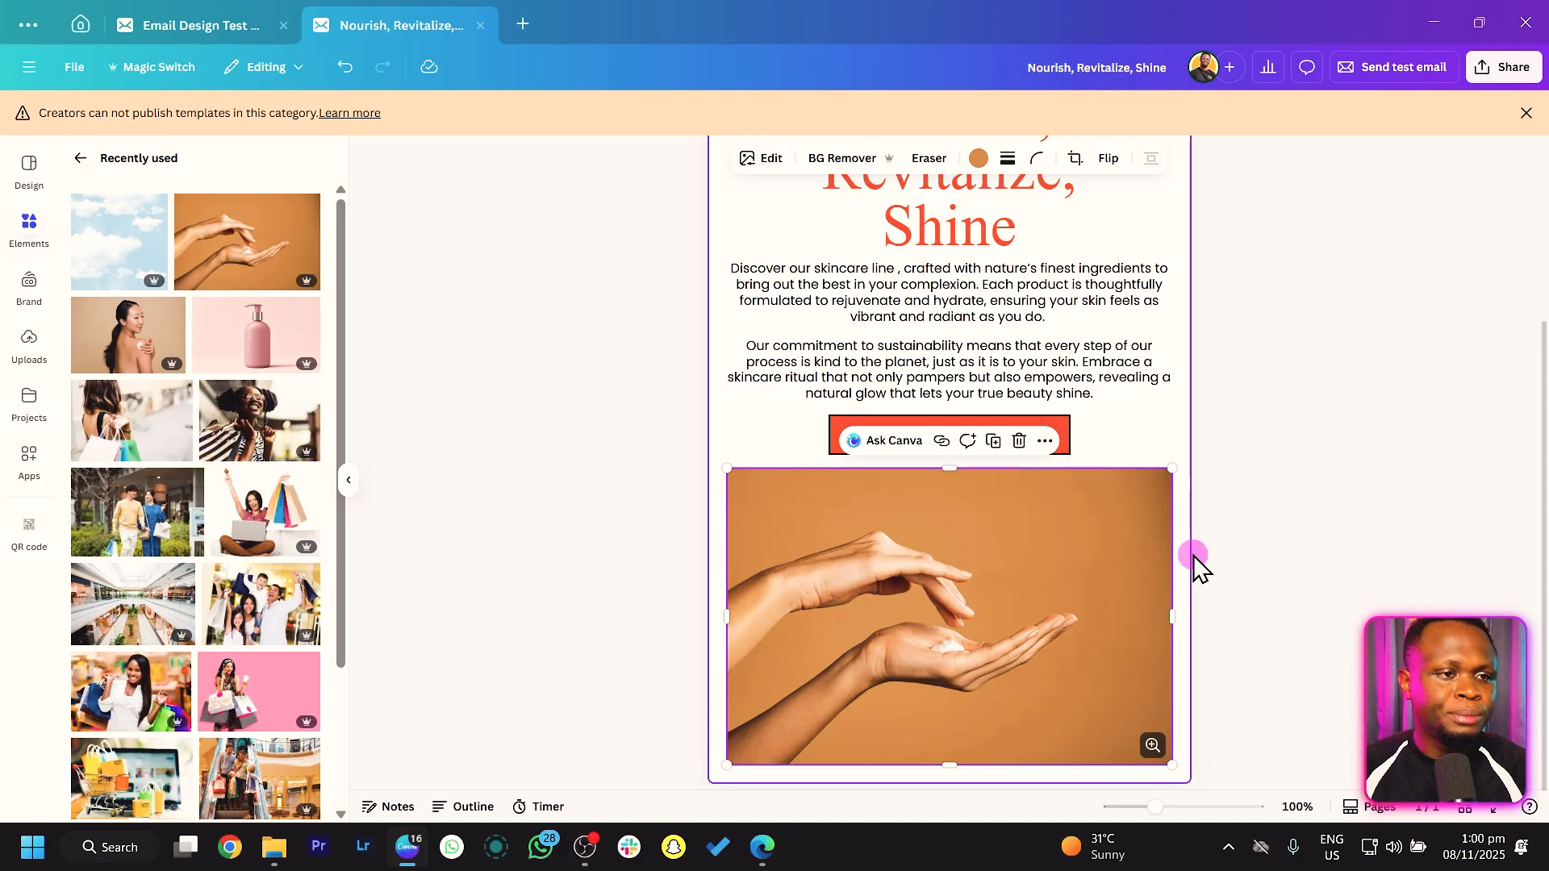
Step: Expand the hands photo to full width and place the text cursor on the empty line beneath it
right_click(907, 595)
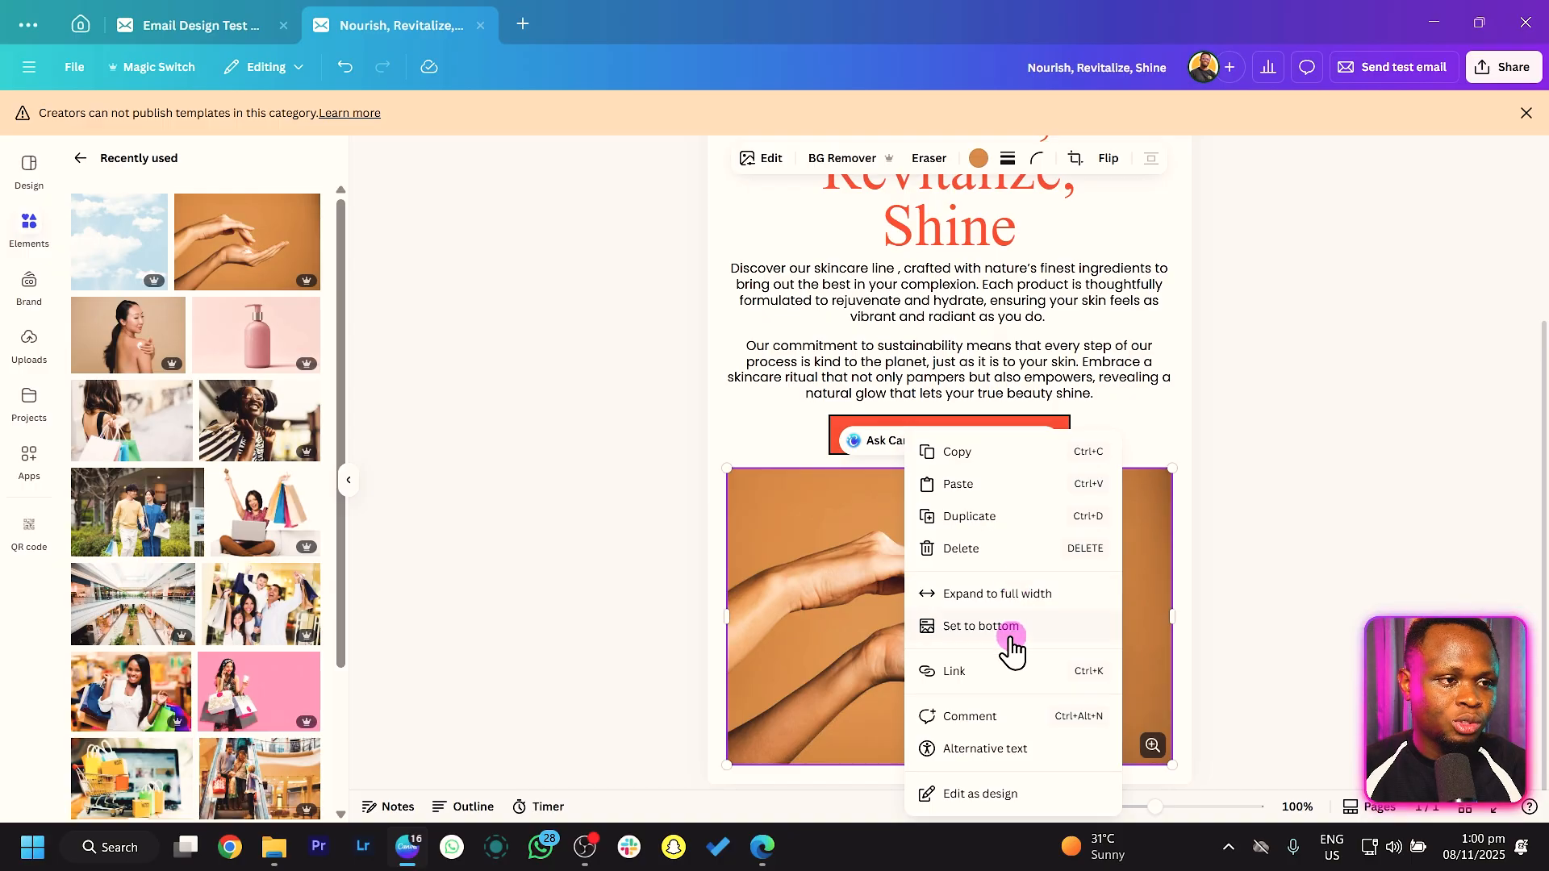
left_click(1021, 597)
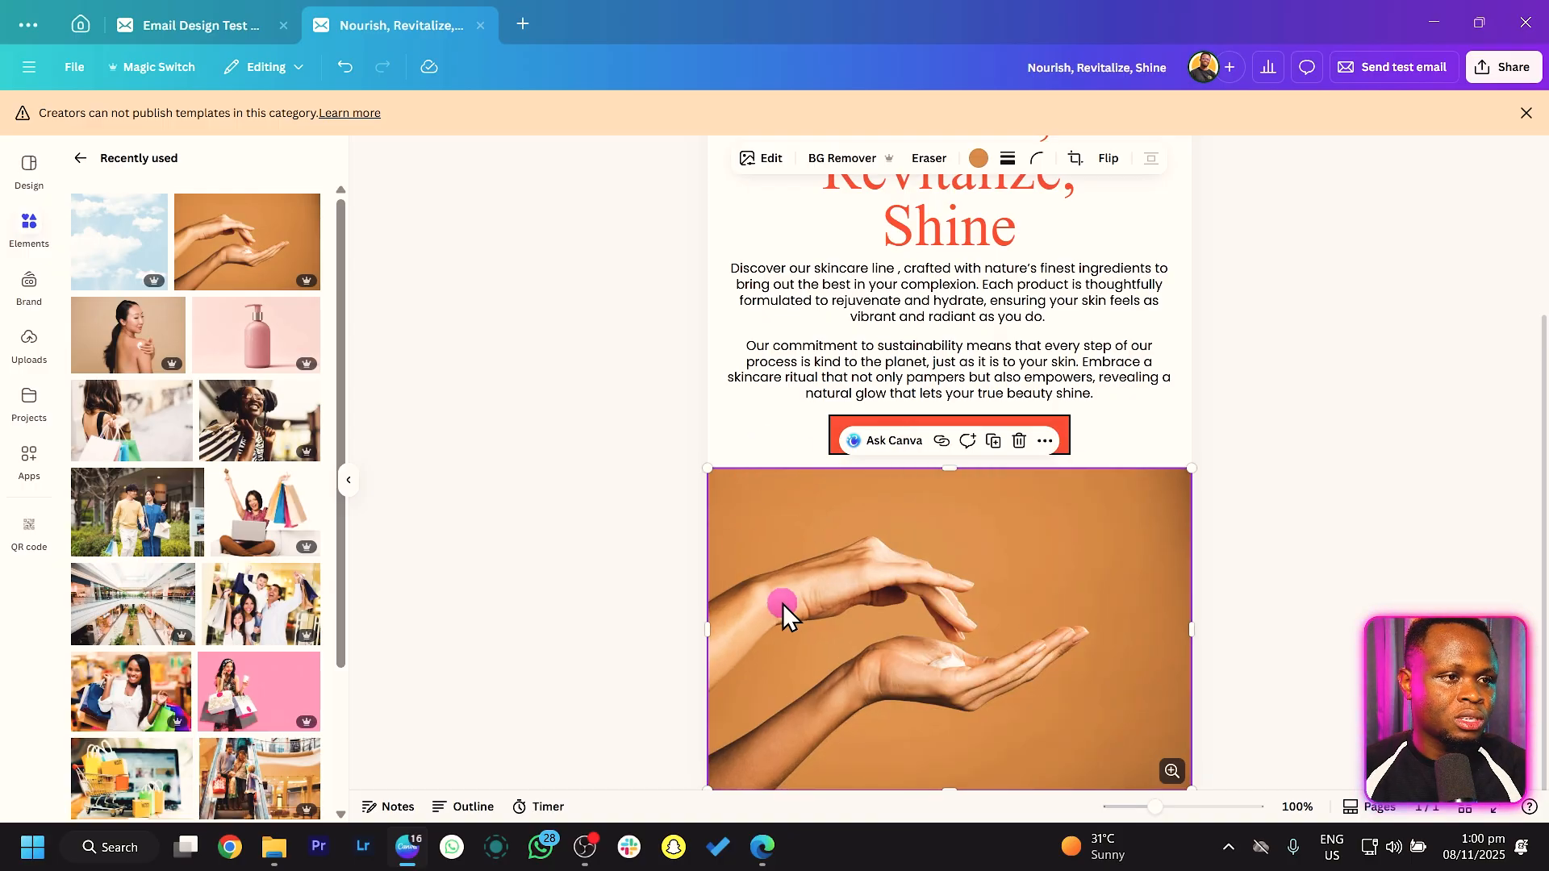
scroll(783, 604, "down", 1)
left_click(1067, 765)
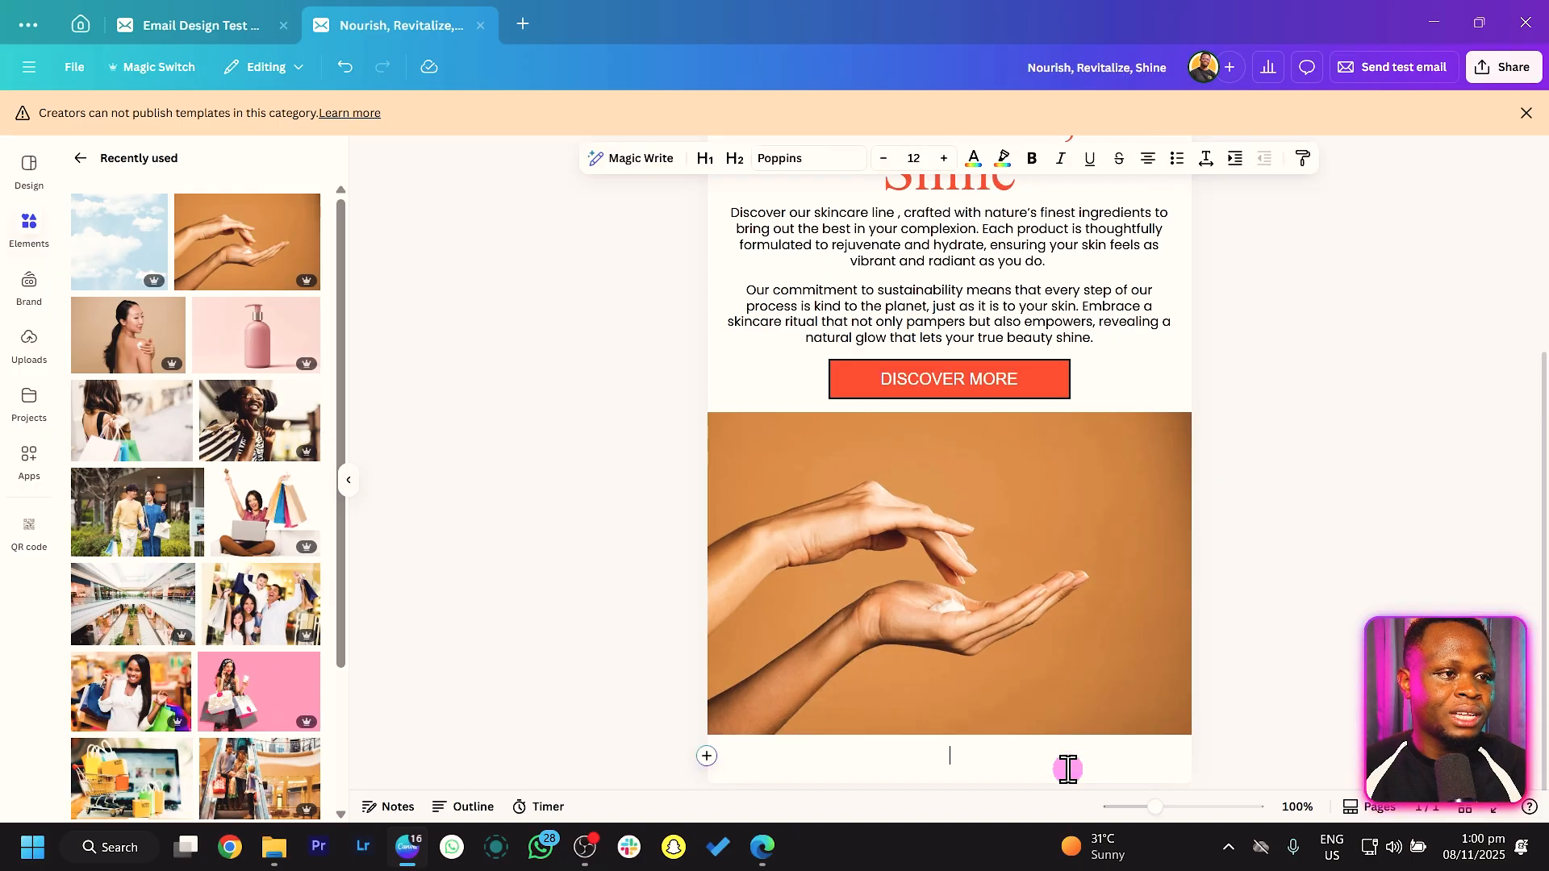
scroll(952, 588, "up", 3)
scroll(951, 587, "down", 3)
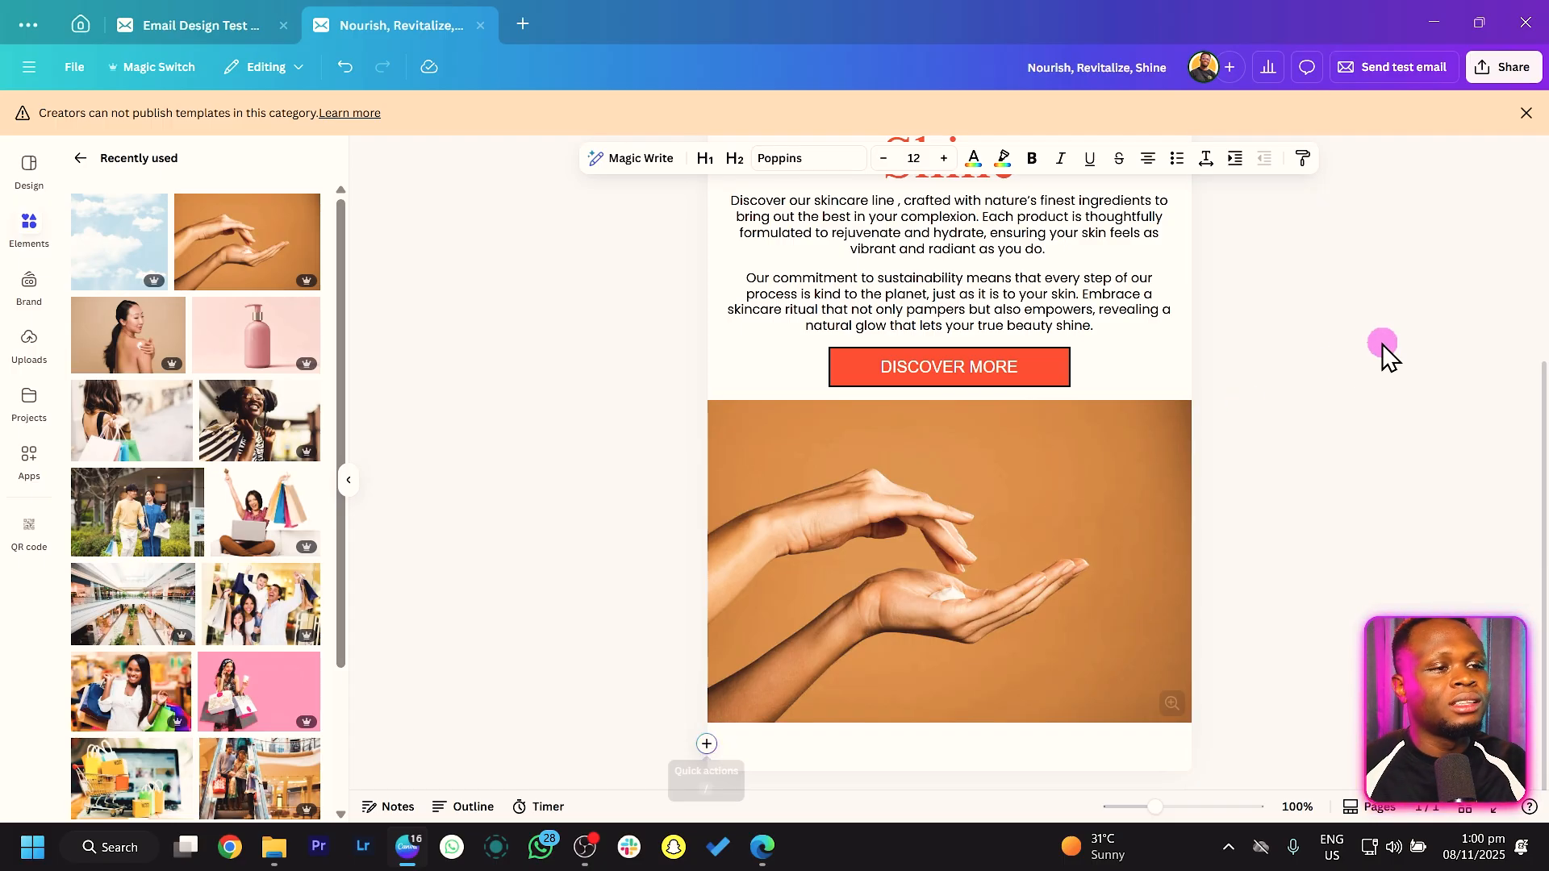
scroll(1013, 665, "up", 4)
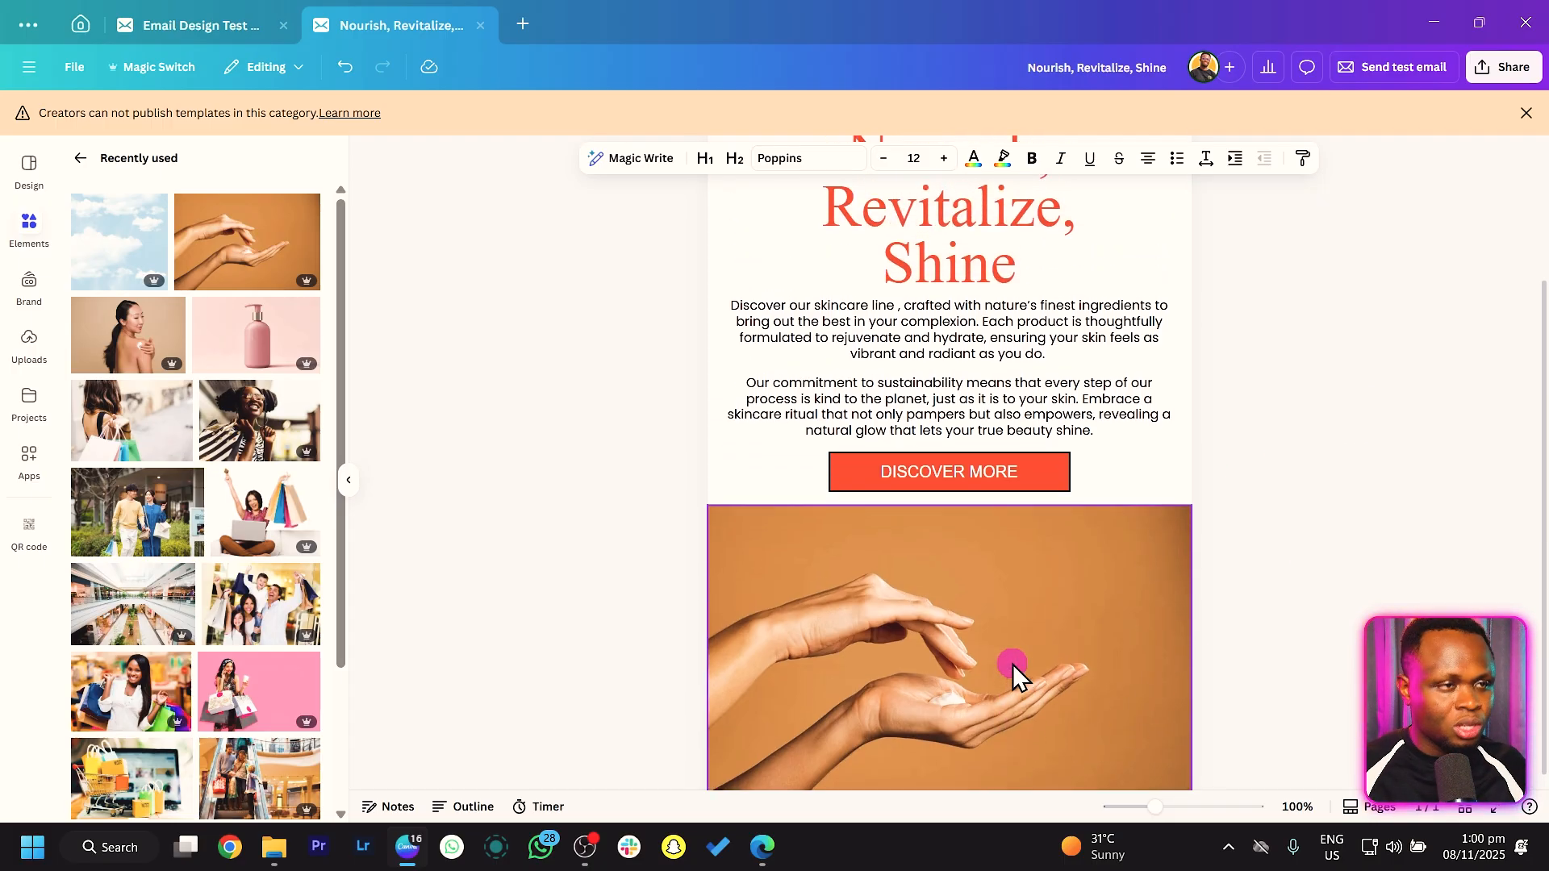
scroll(1014, 665, "down", 4)
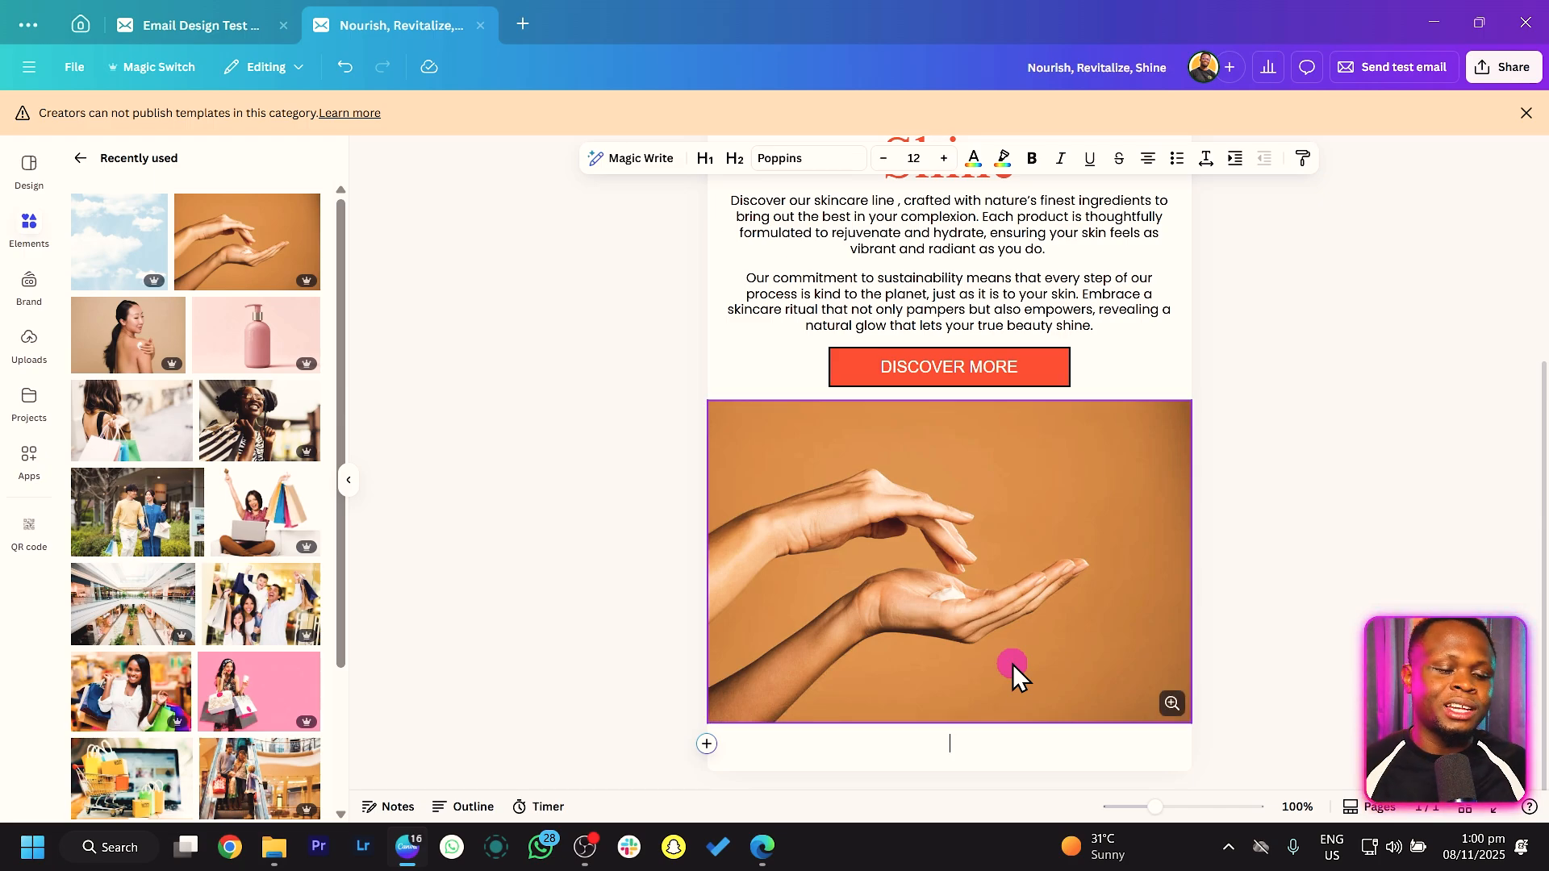
left_click(706, 744)
scroll(1018, 664, "down", 3)
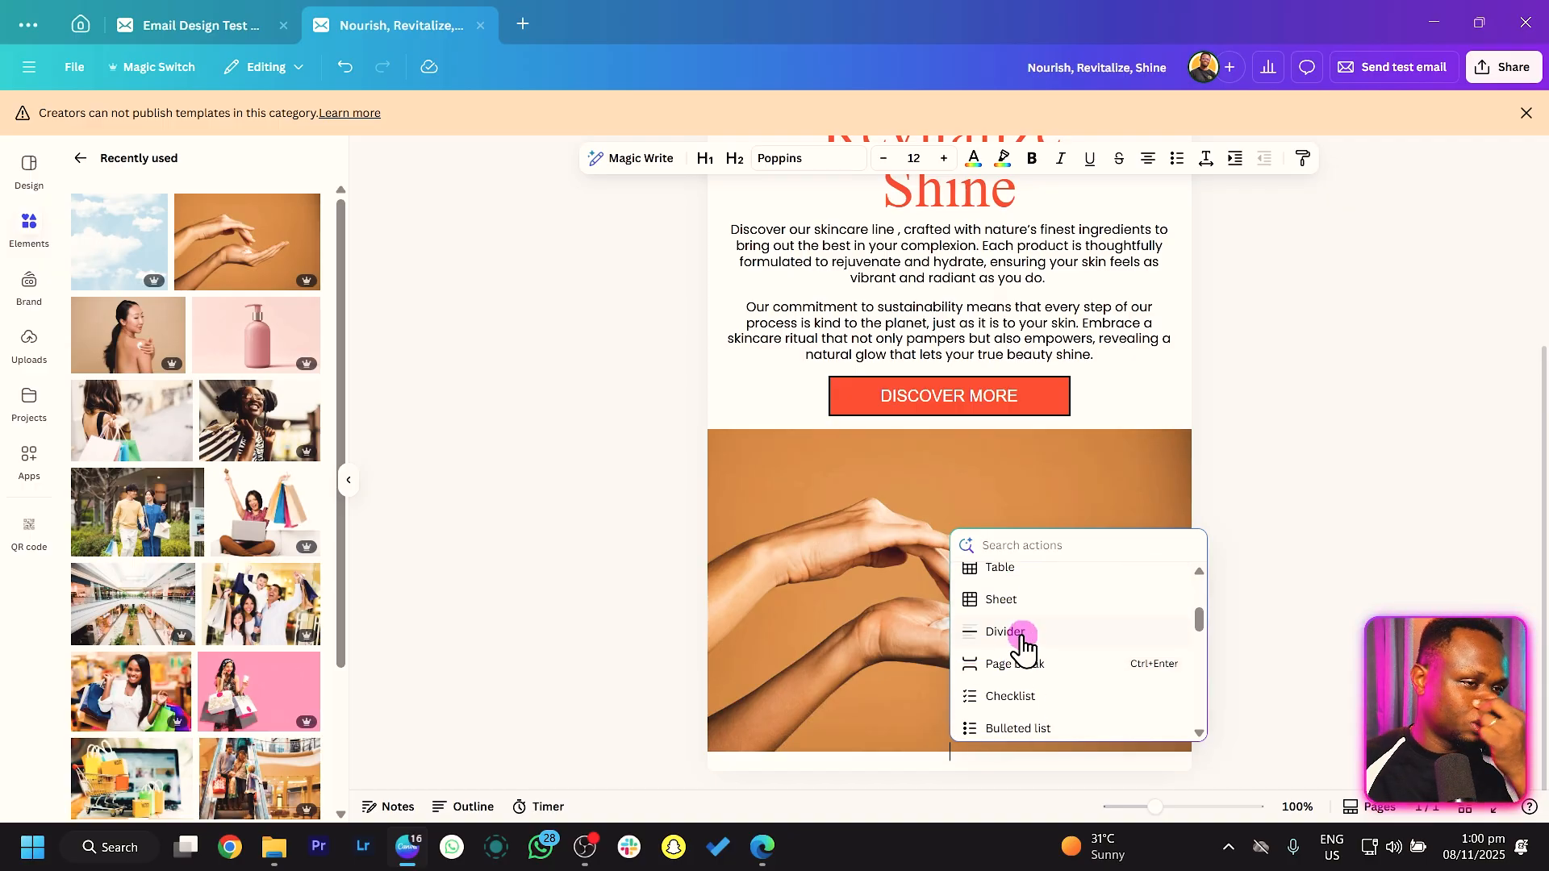
scroll(1023, 645, "down", 4)
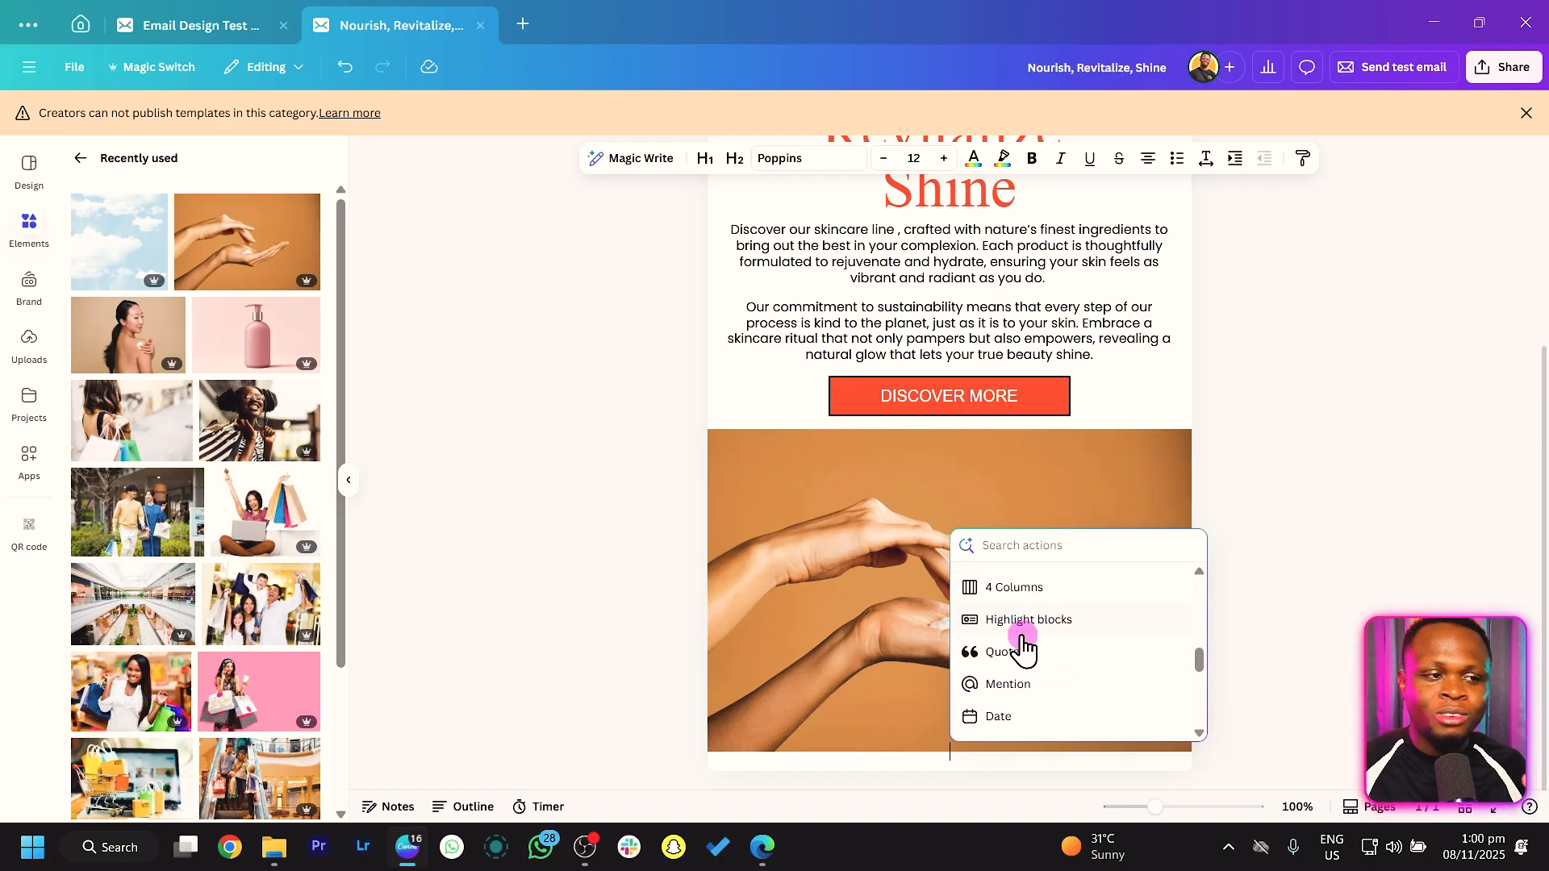
Step: With the empty line below the hands photo active, search all elements for "RECTANGLE"
left_click(876, 769)
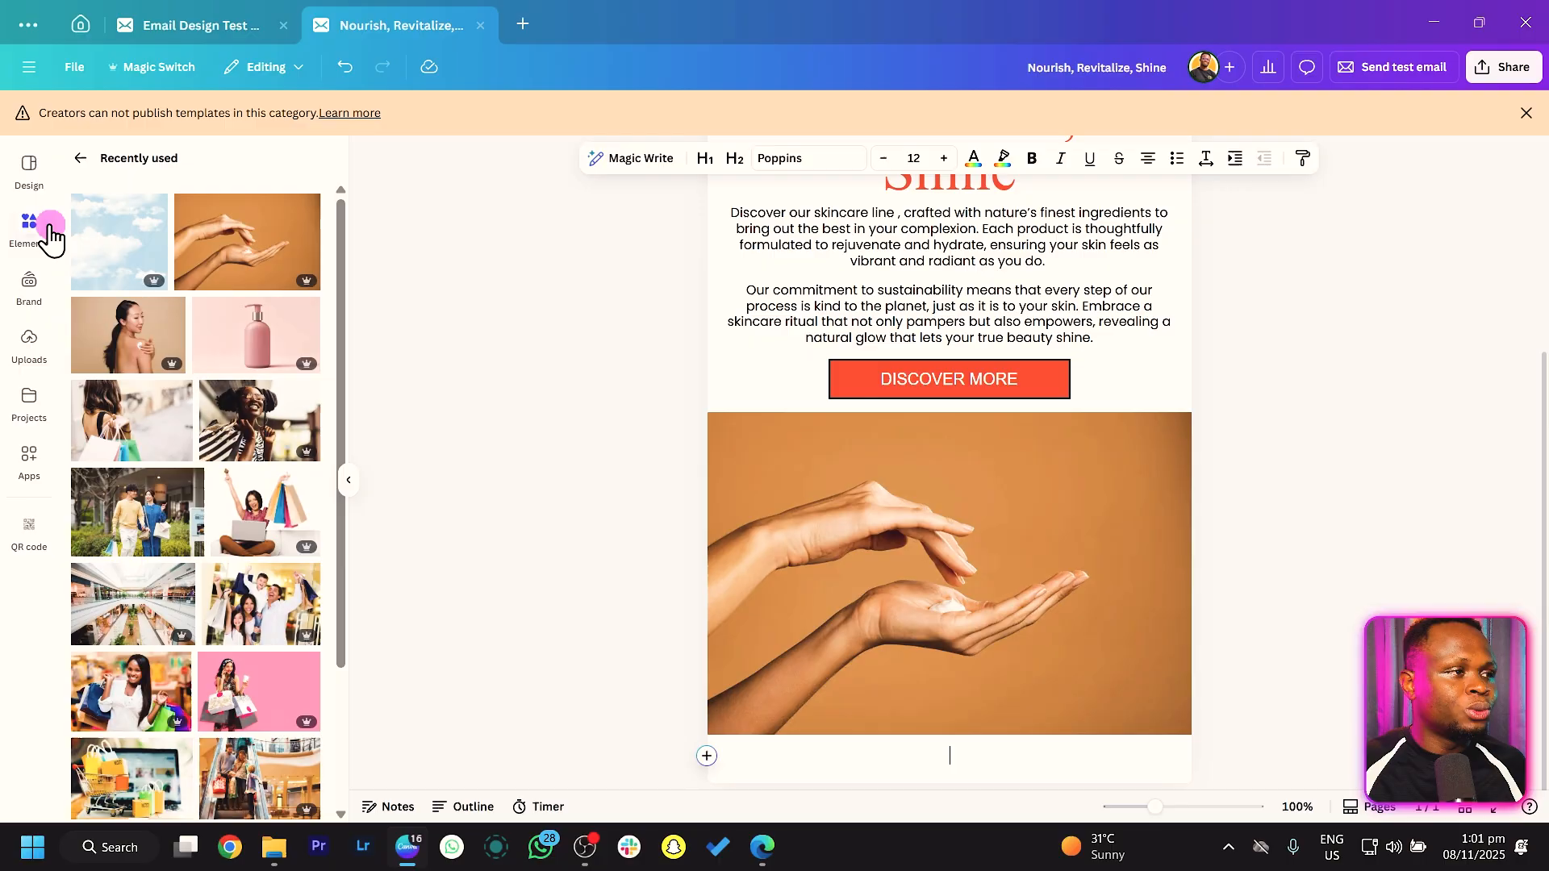
left_click(81, 158)
left_click(143, 206)
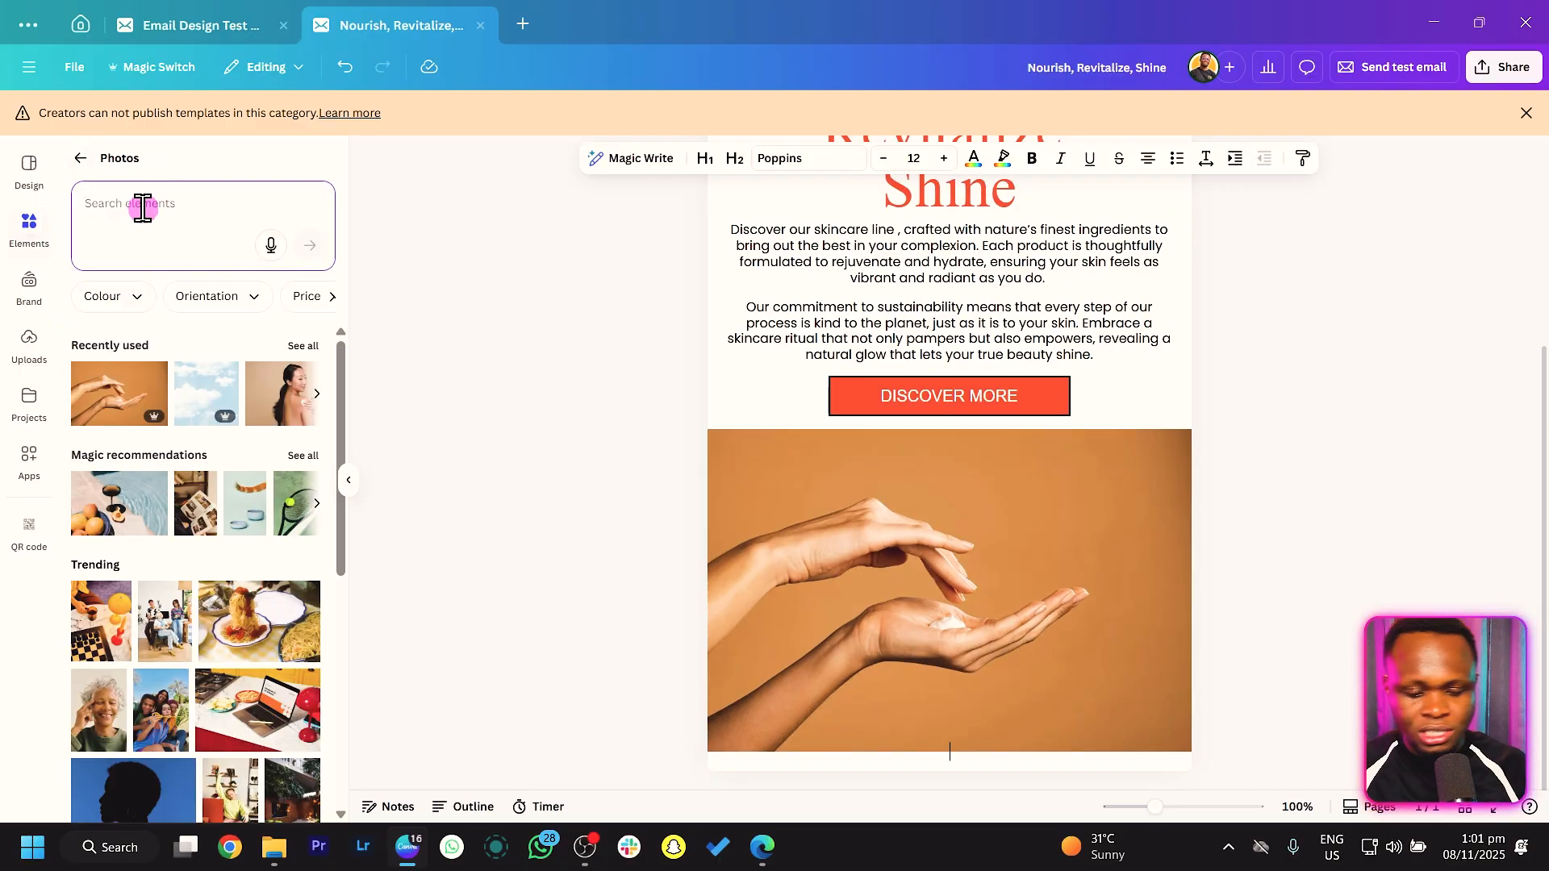
left_click(80, 158)
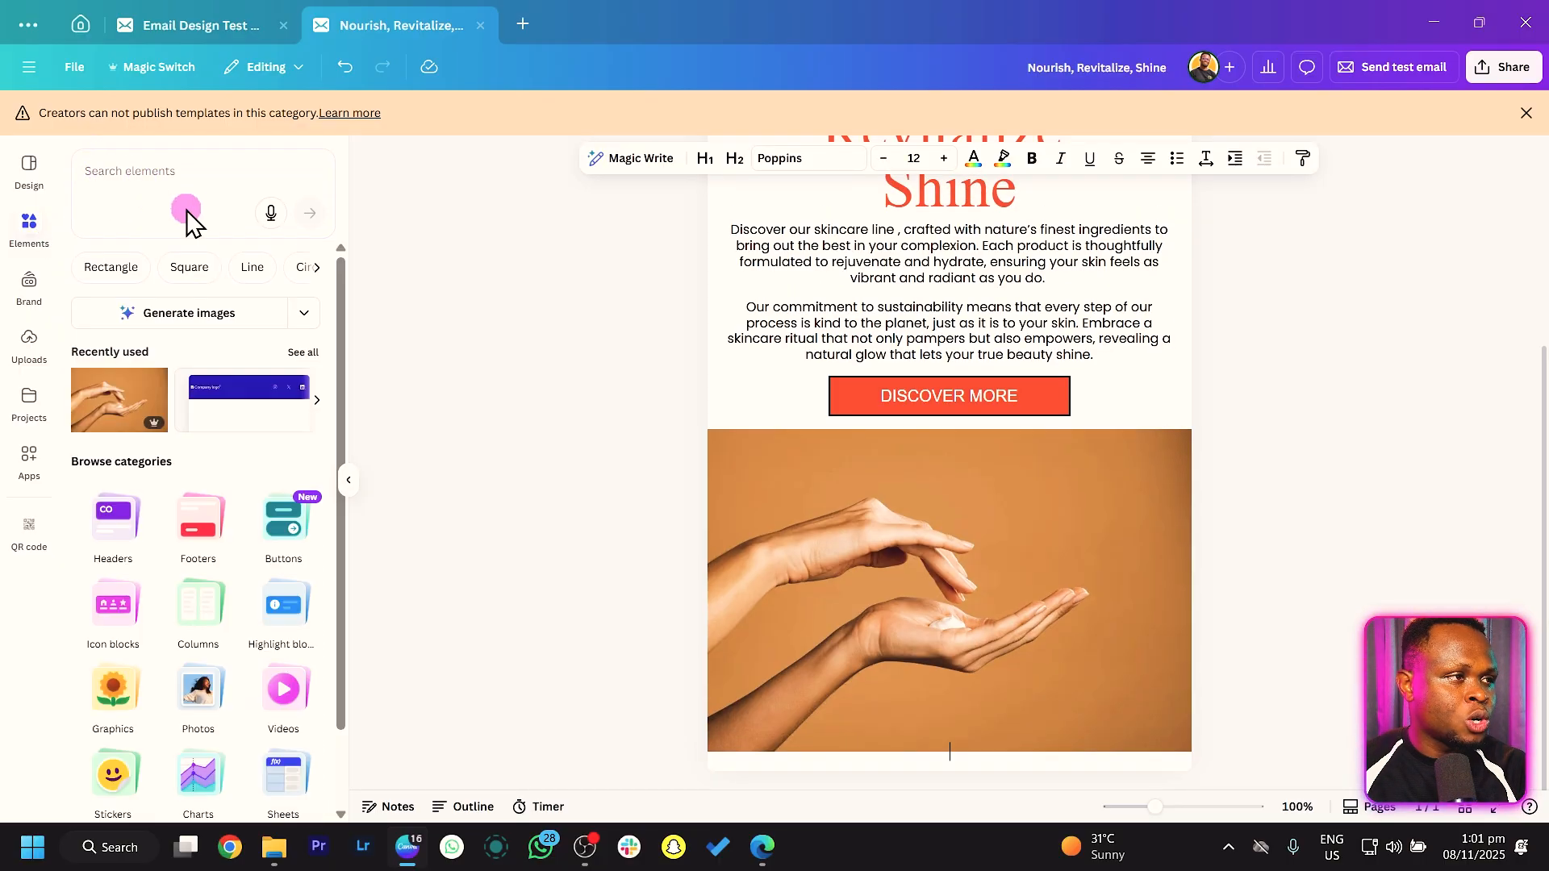
left_click(182, 172)
type("RECTANGLE")
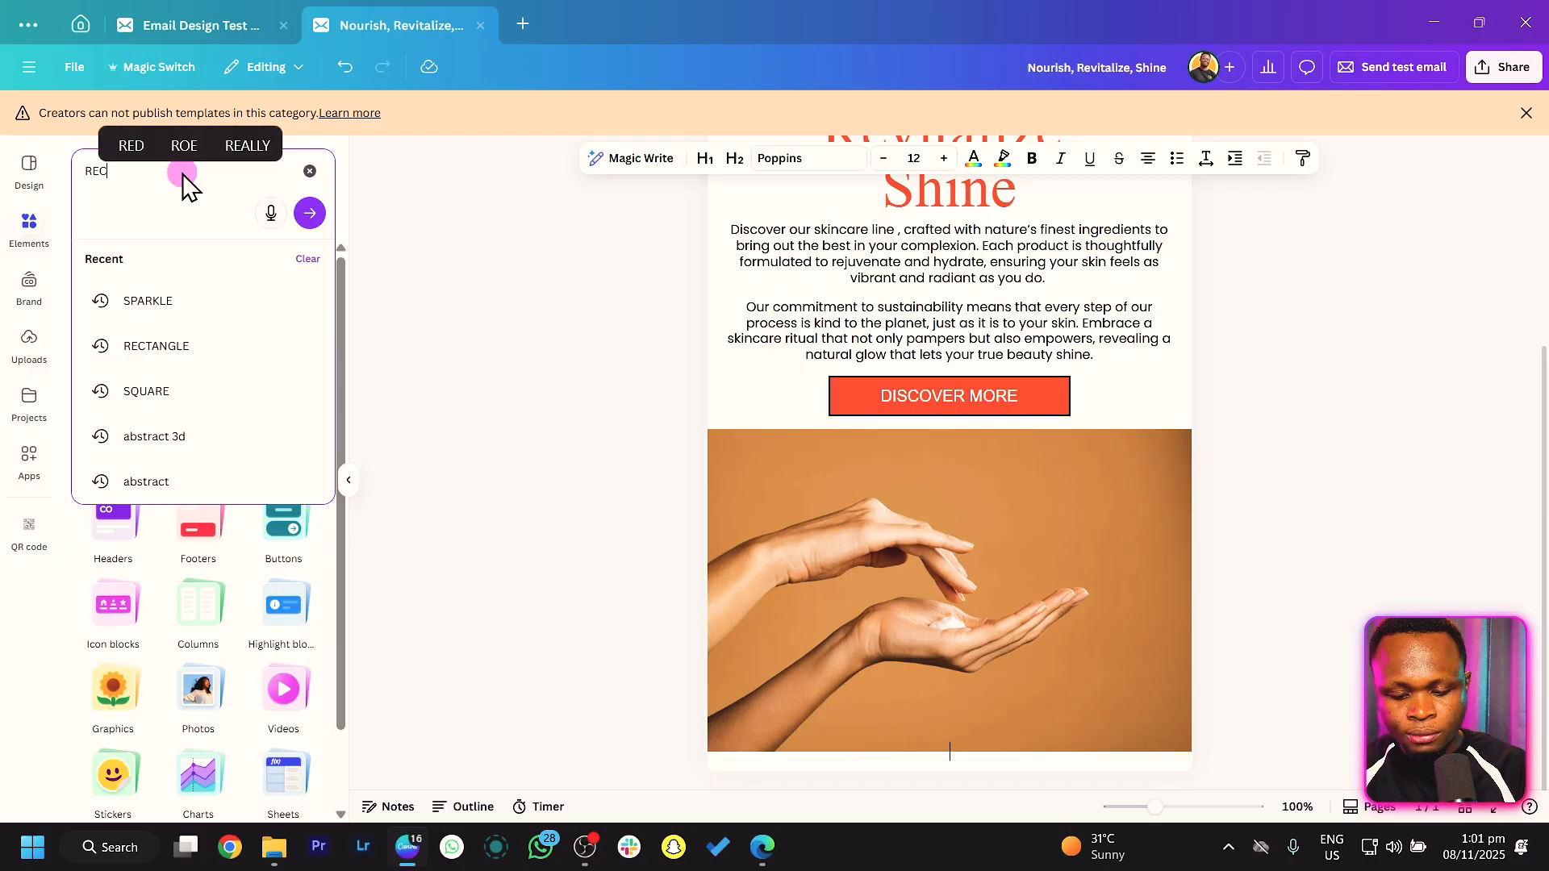
key("Return")
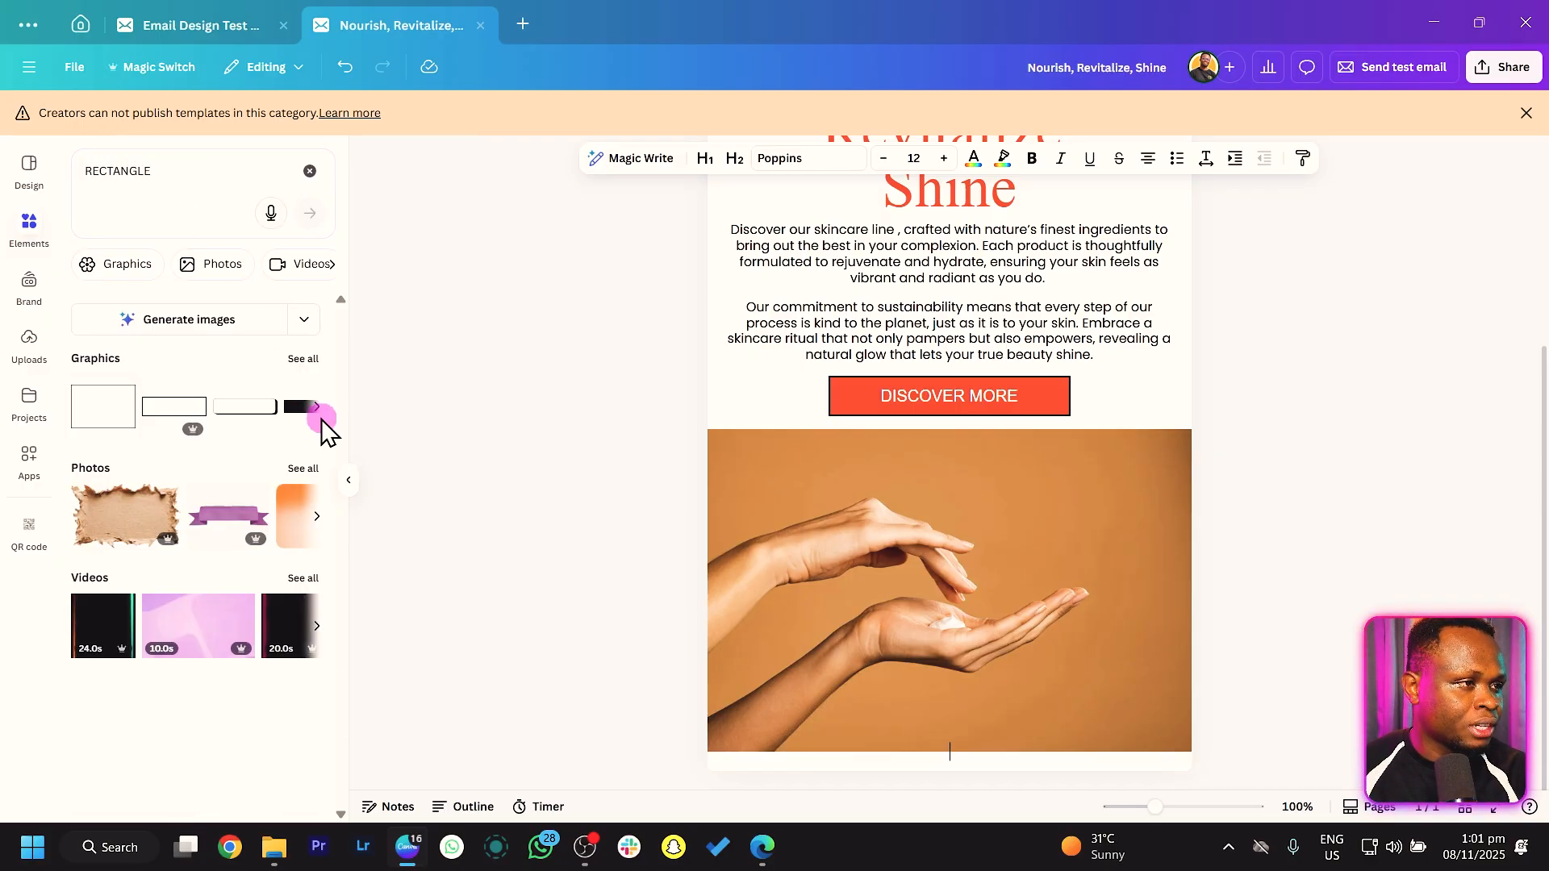
Step: Insert the wide solid black rectangle graphic below the hands photo and enlarge it to the full width of the email
left_click(309, 360)
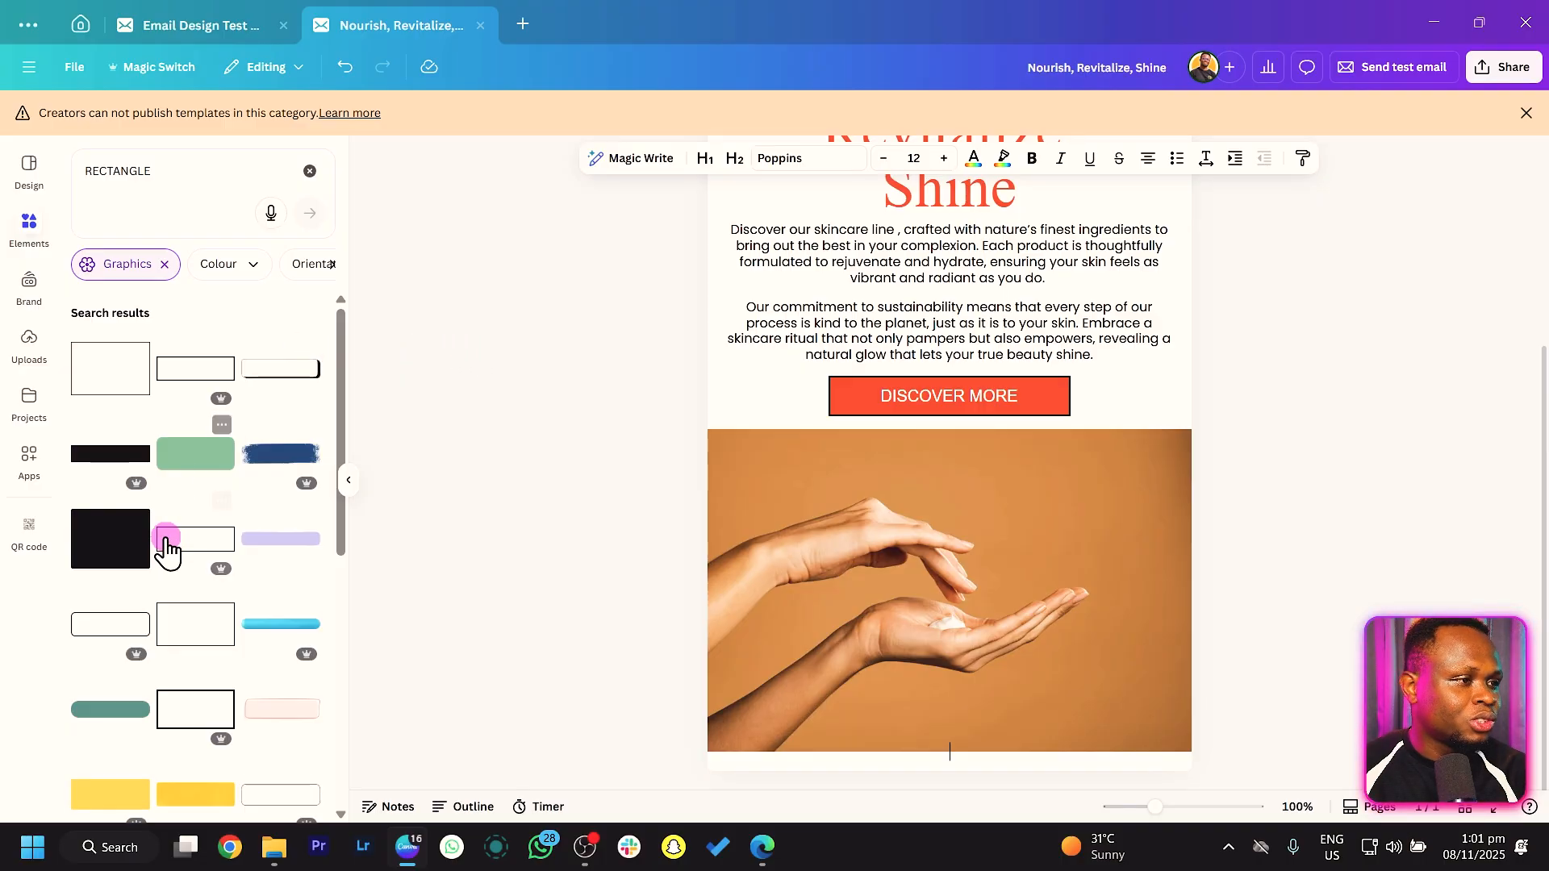
scroll(198, 643, "down", 3)
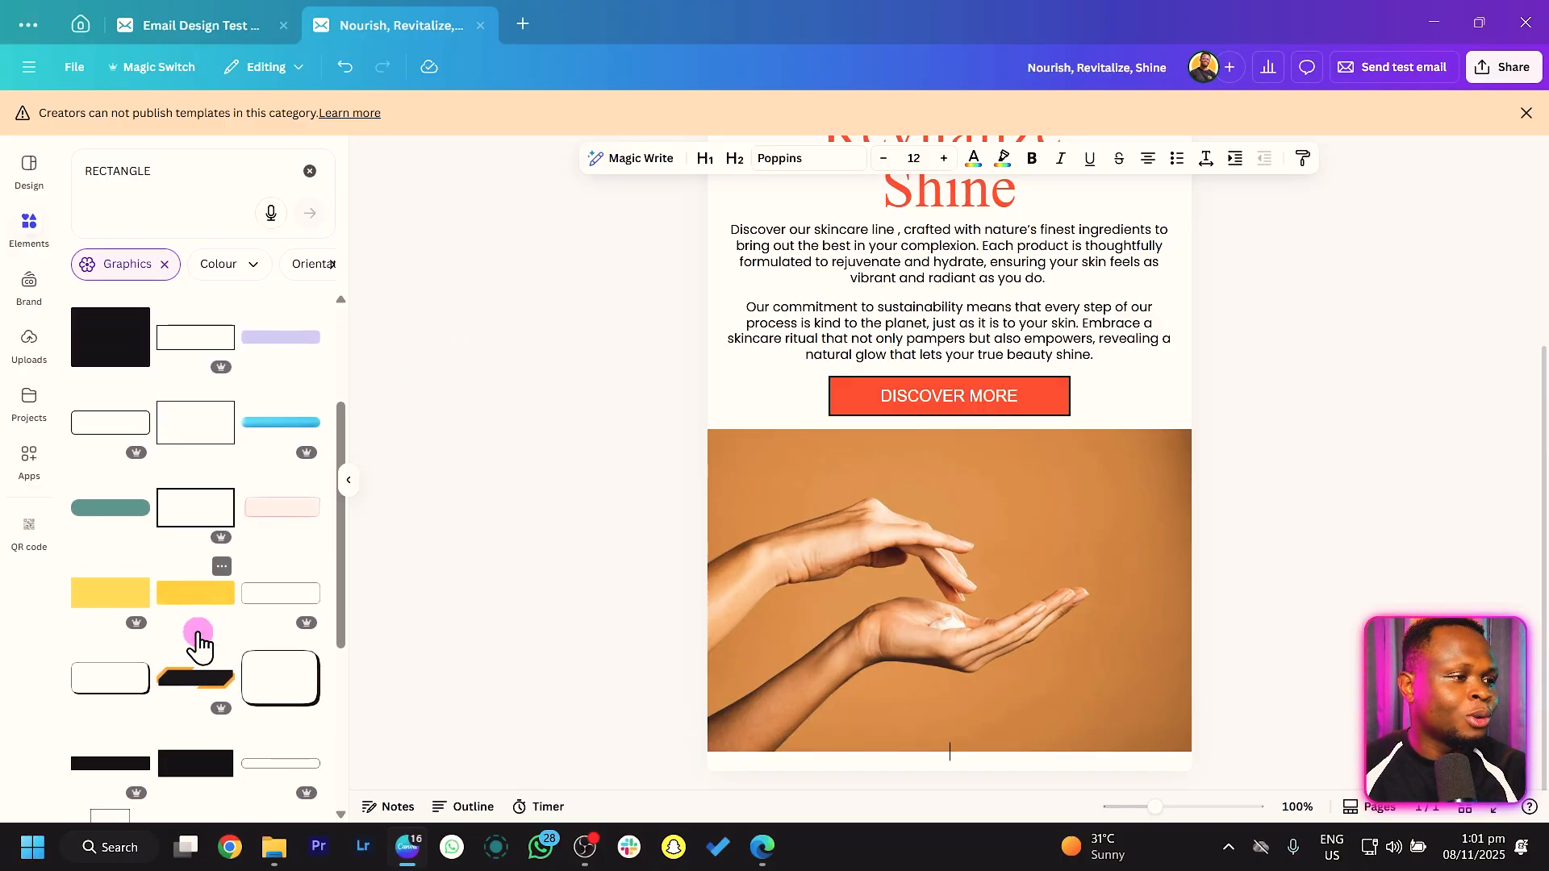
scroll(162, 678, "up", 3)
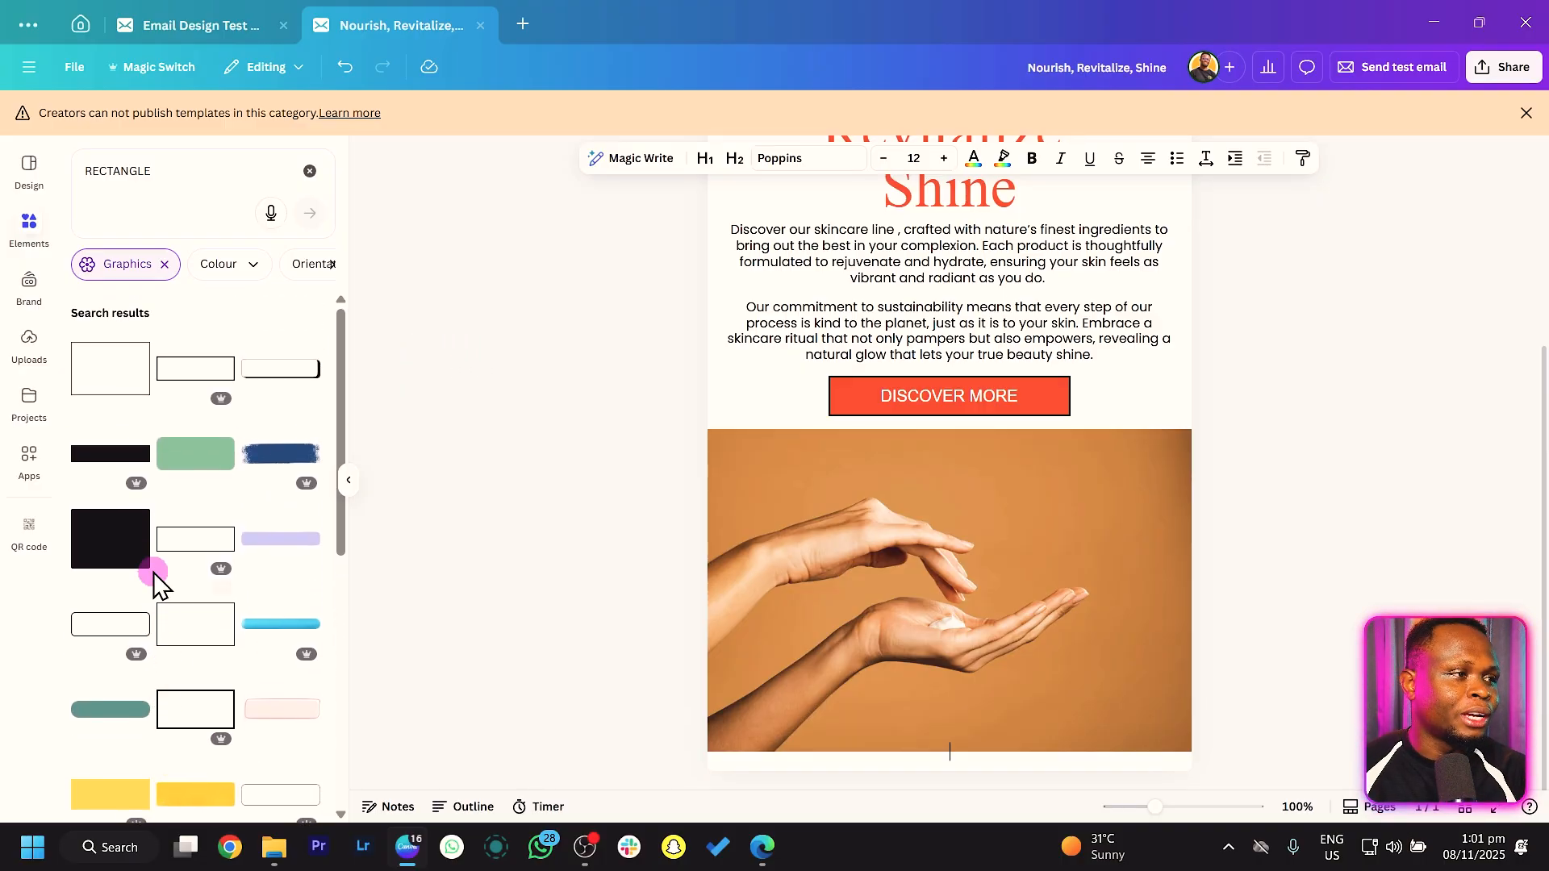
left_click(125, 466)
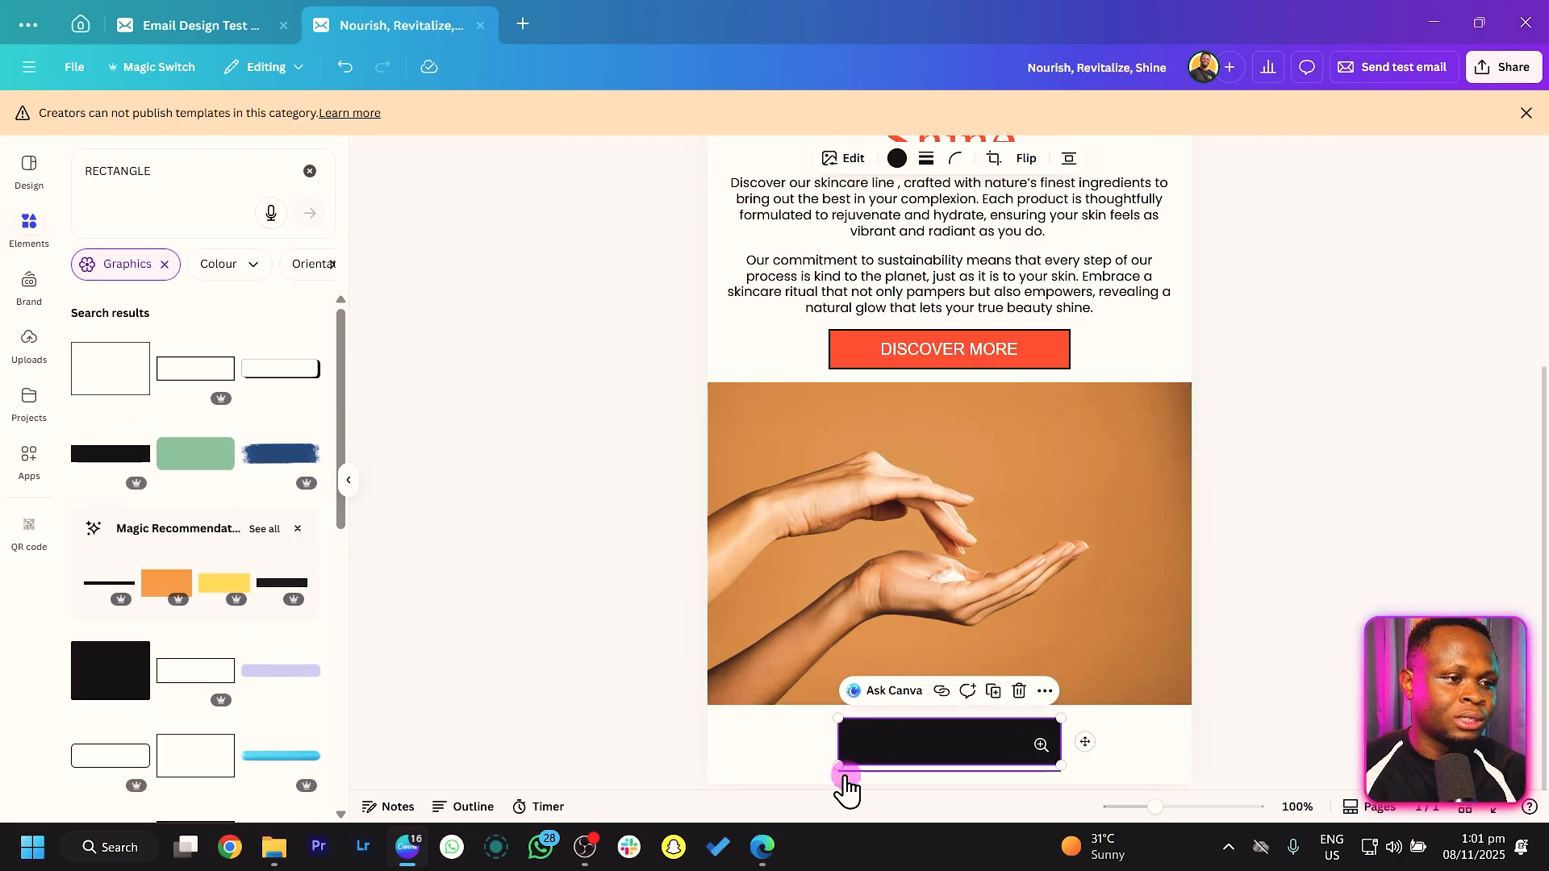
left_click_drag(840, 765, 726, 781)
scroll(869, 524, "down", 1)
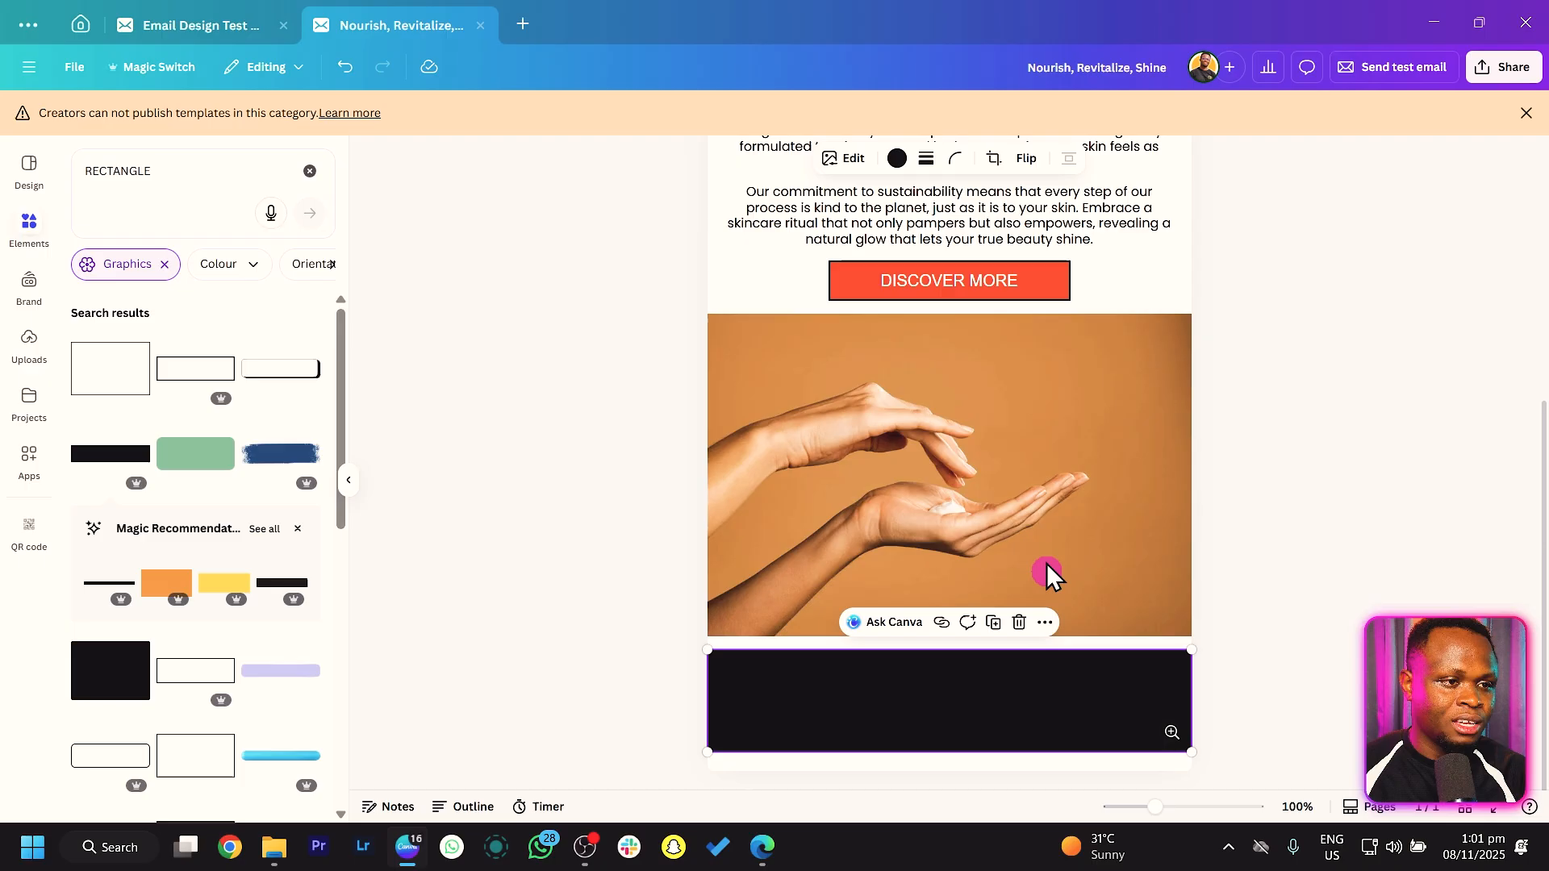
Step: Open the black rectangle for editing as a design and recolour it with the orange-red from the Aketesia palette
right_click(996, 721)
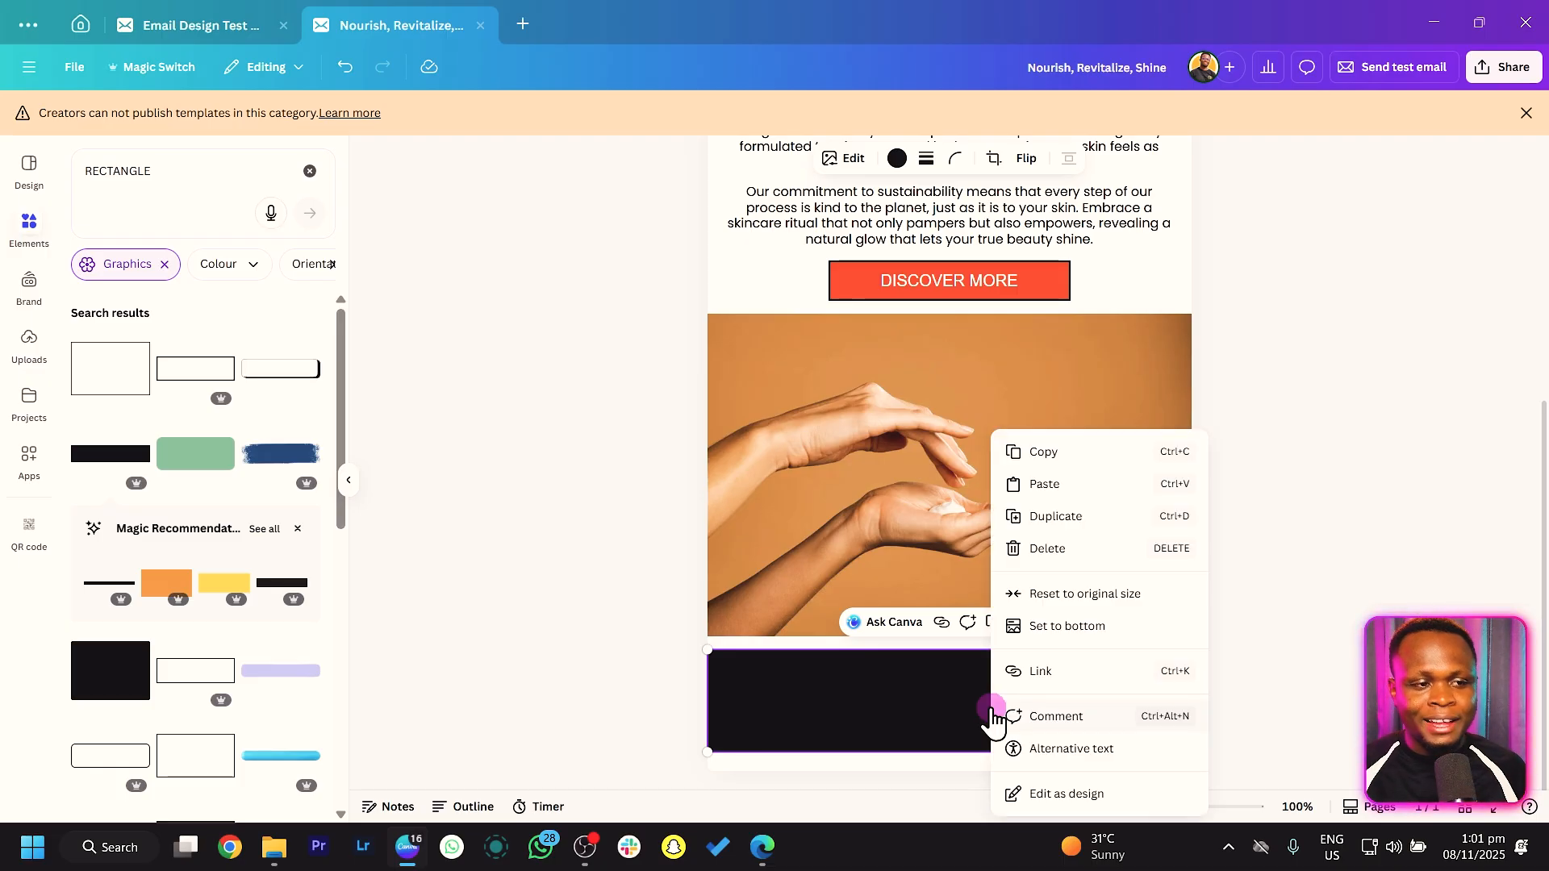
left_click(1042, 797)
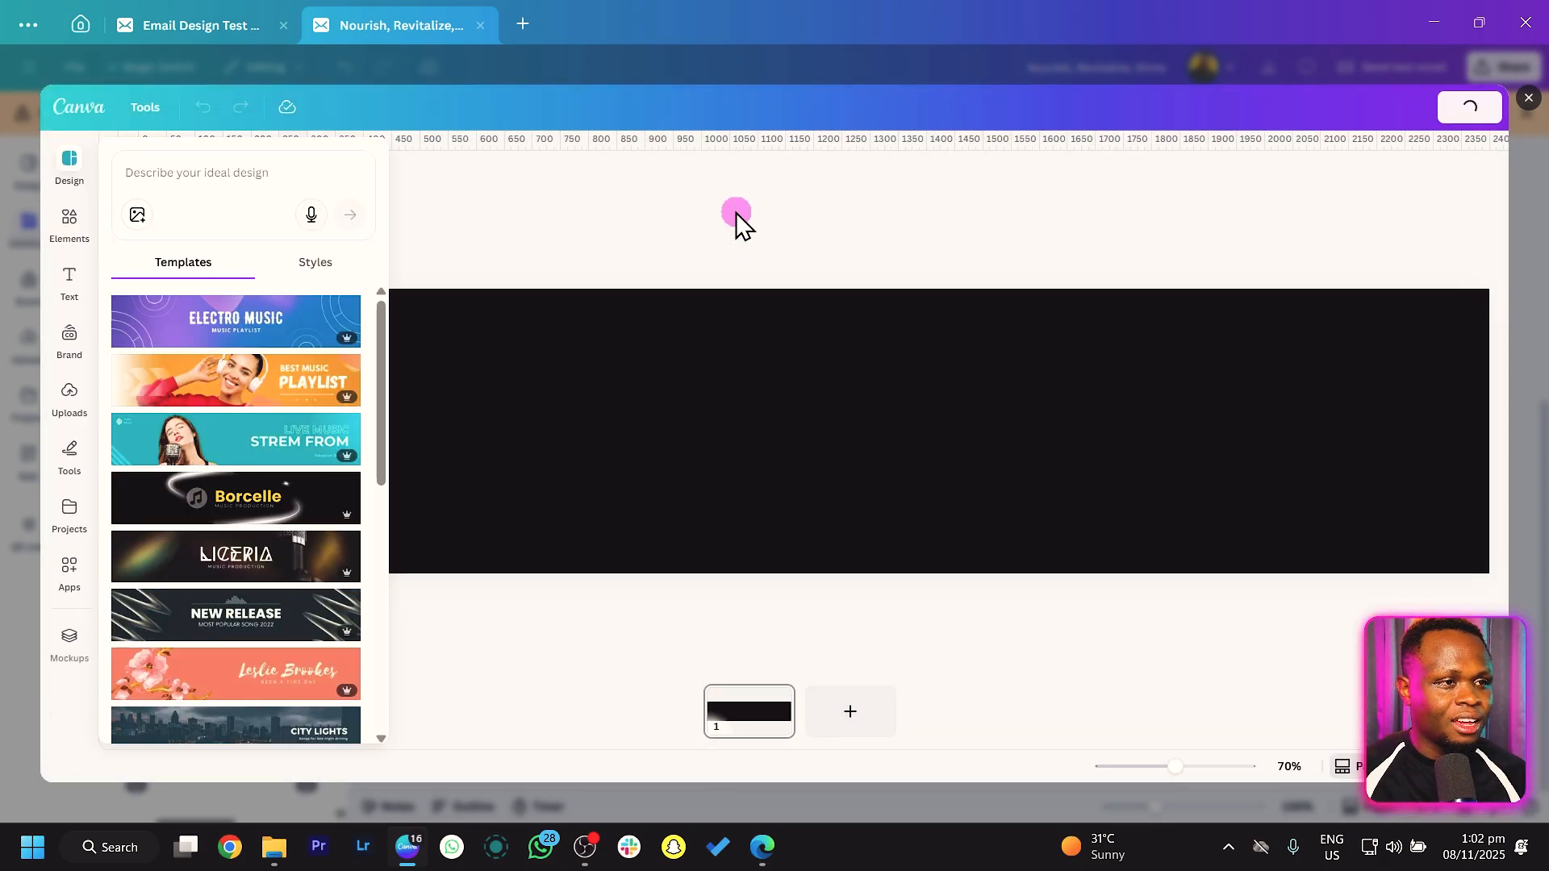
left_click(731, 386)
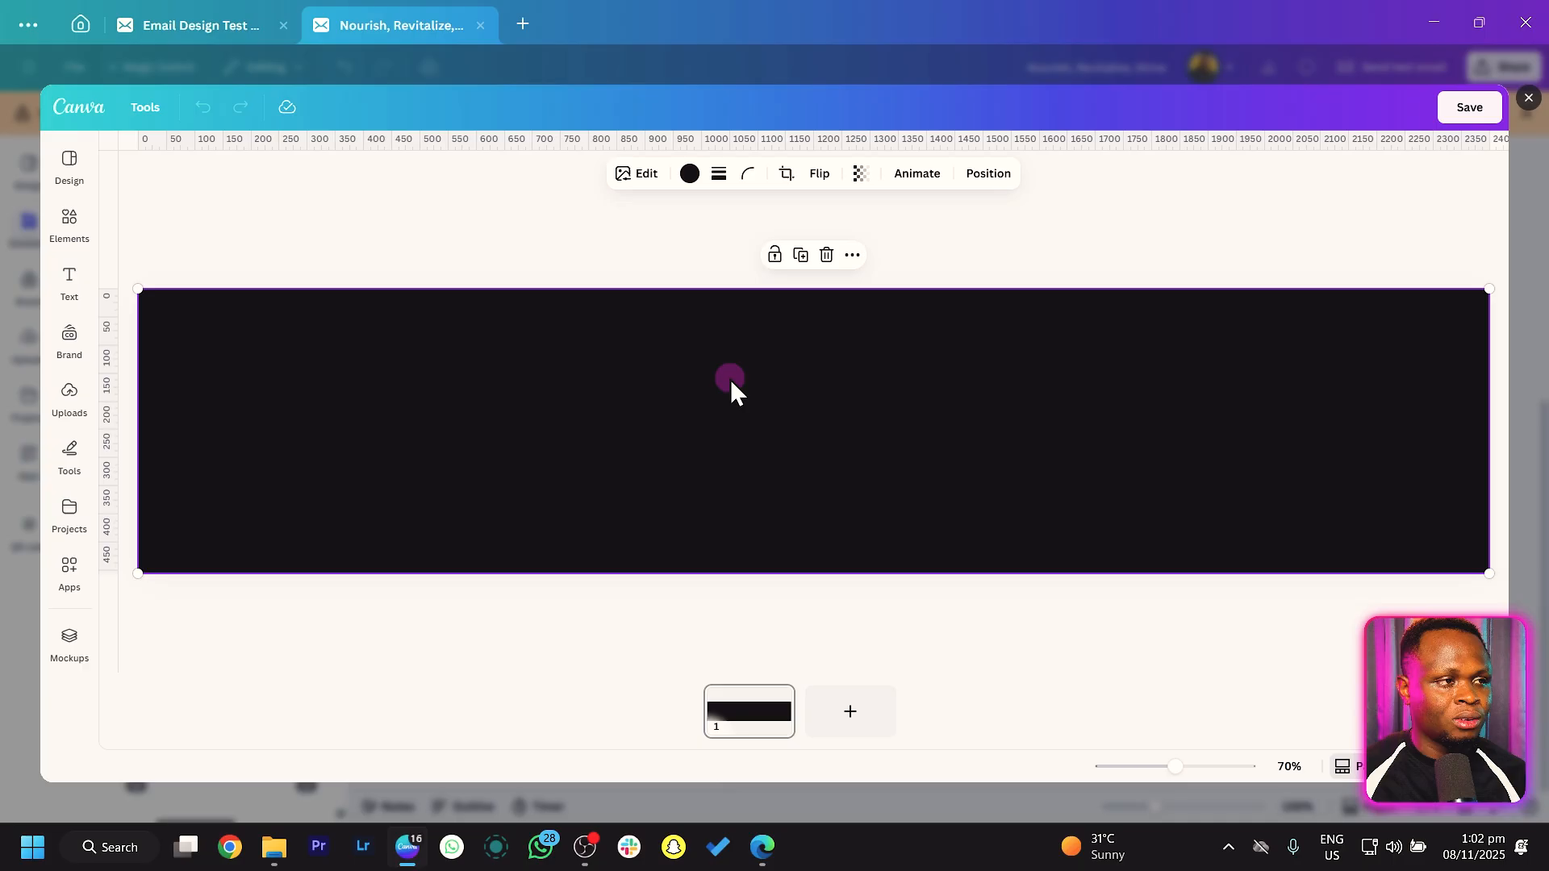
left_click(690, 175)
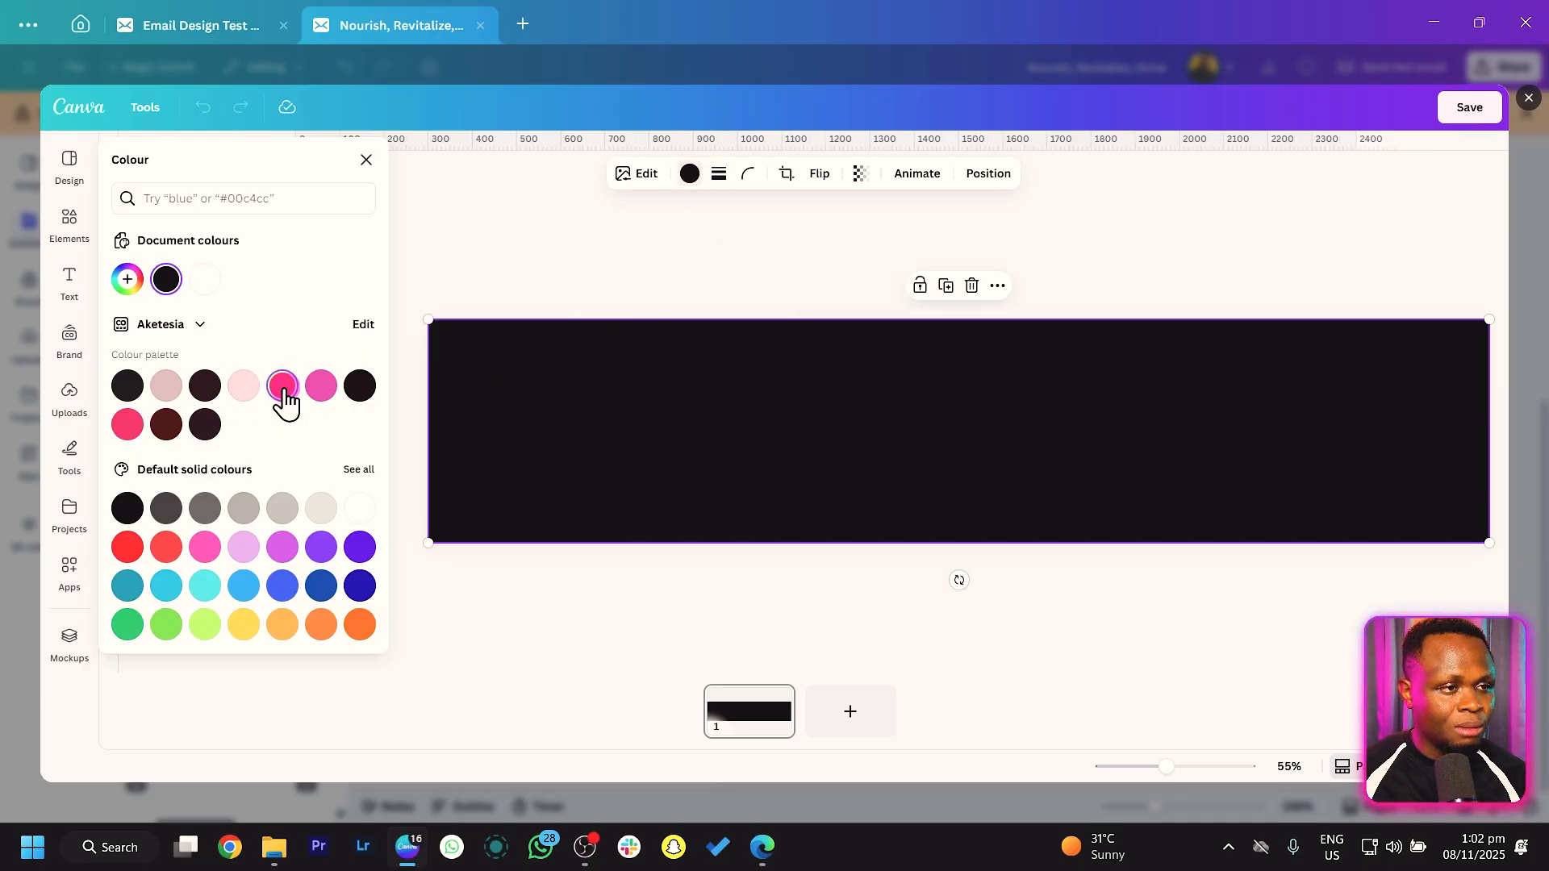
left_click(282, 387)
key("Escape")
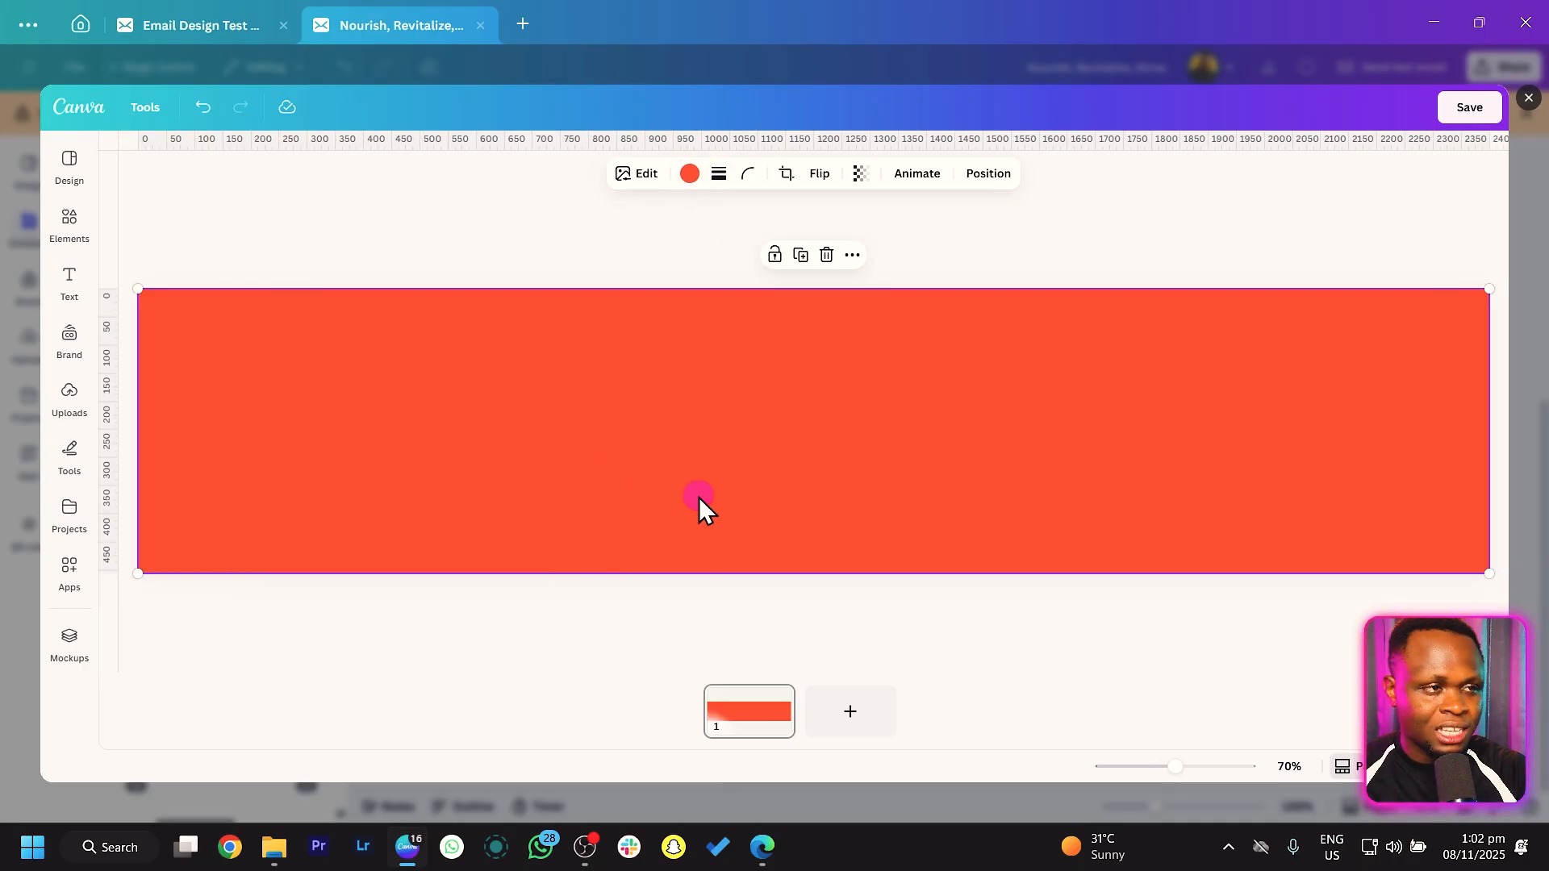
Step: Add a text box in the middle of the orange-red banner reading "BUY 1, GET 1 FREE!"
key("t")
left_click_drag(761, 421, 557, 360)
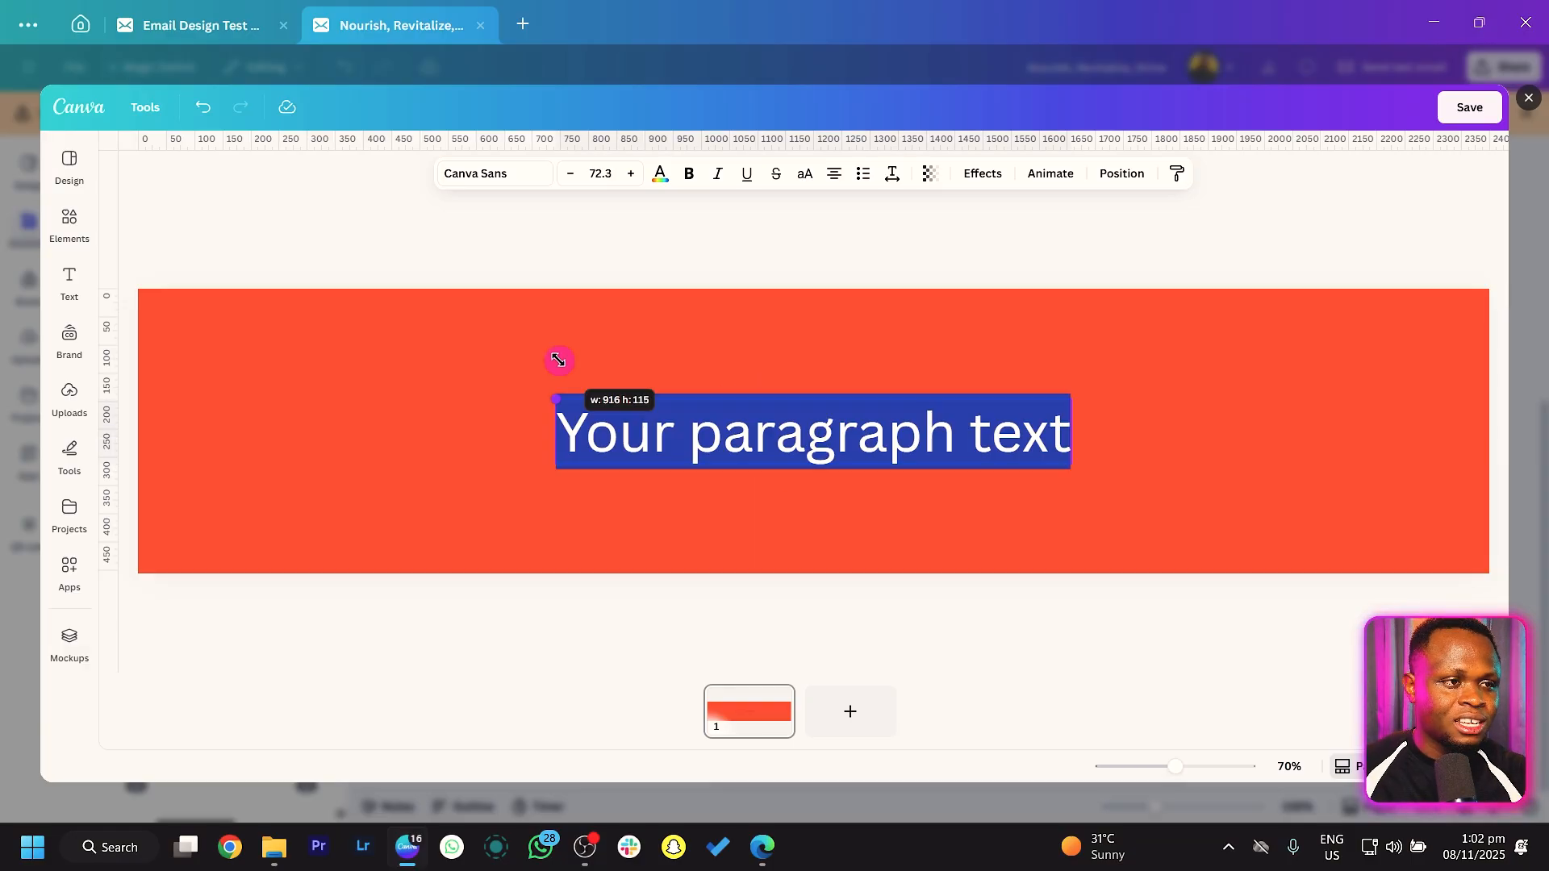
type("BUY")
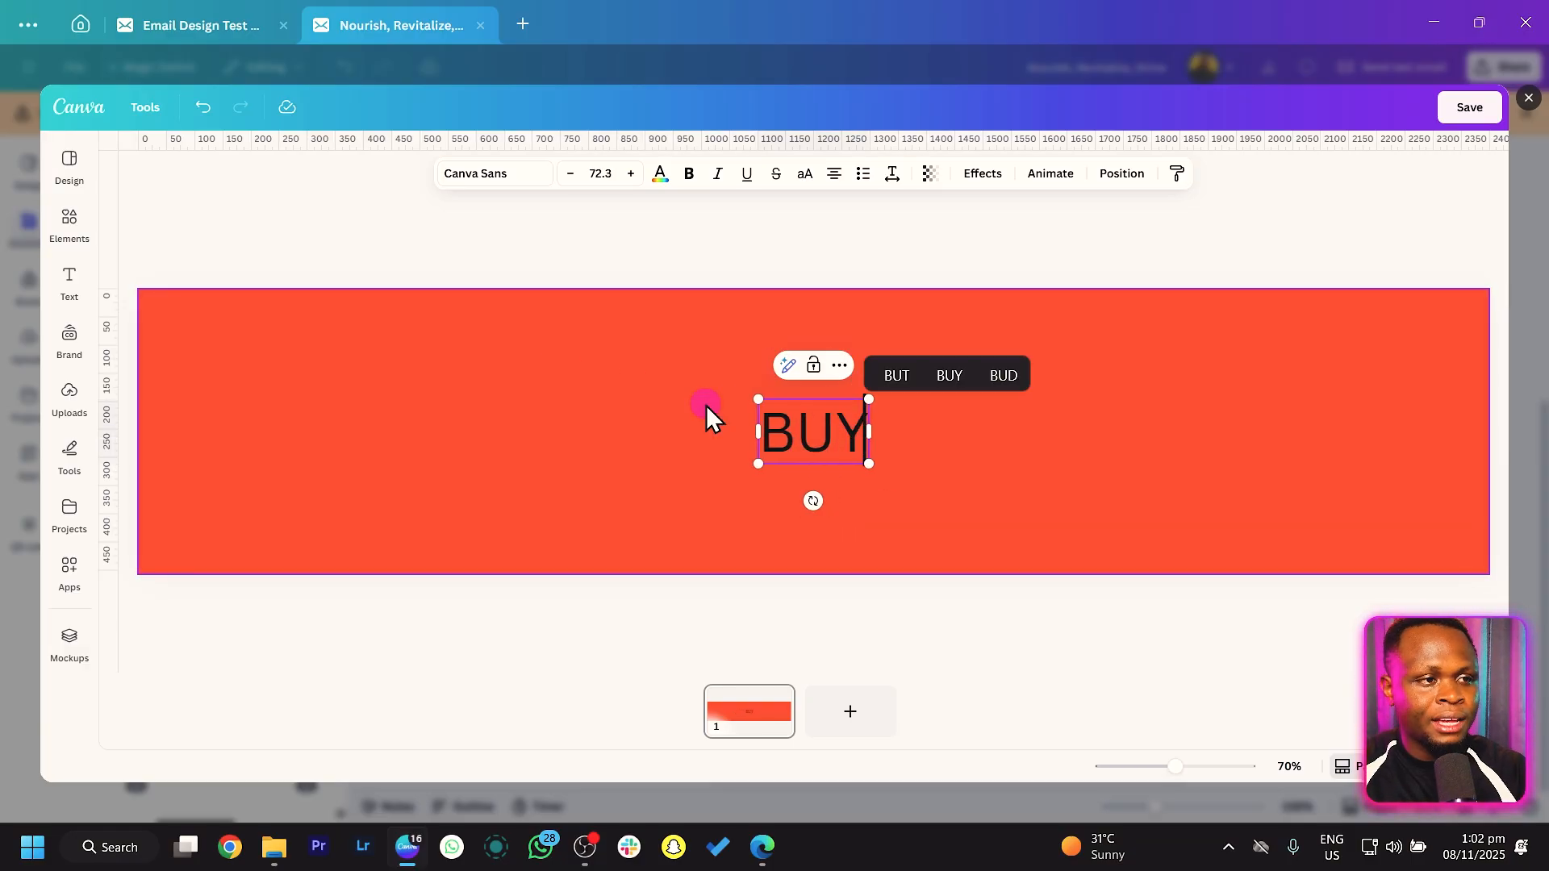
type(" 1, GET ONEW")
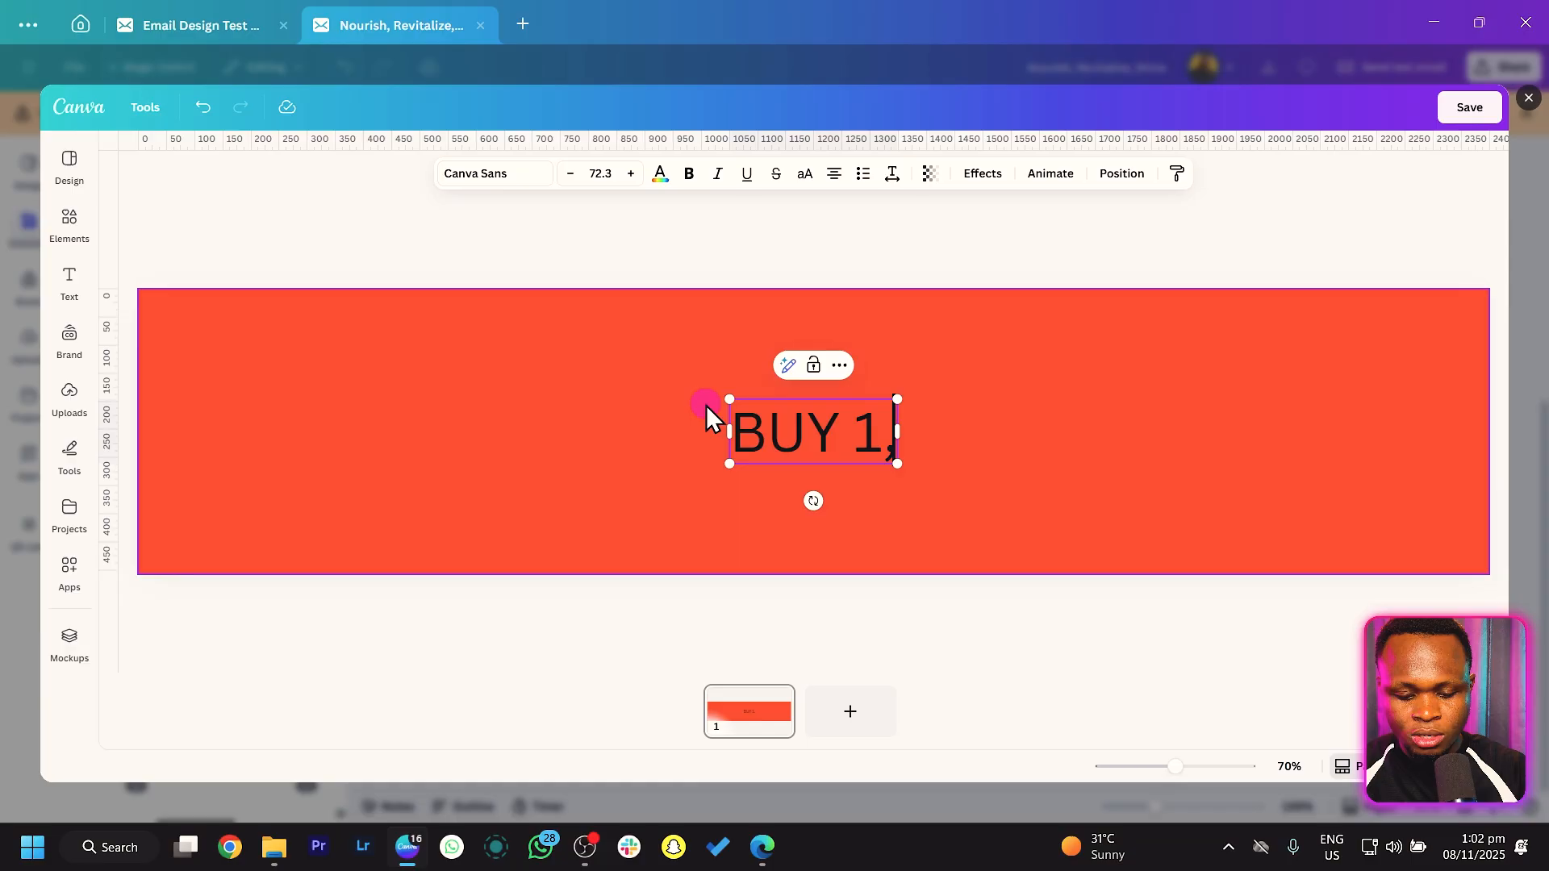
key("BackSpace")
key("BackSpace")
key("BackSpace")
key("BackSpace")
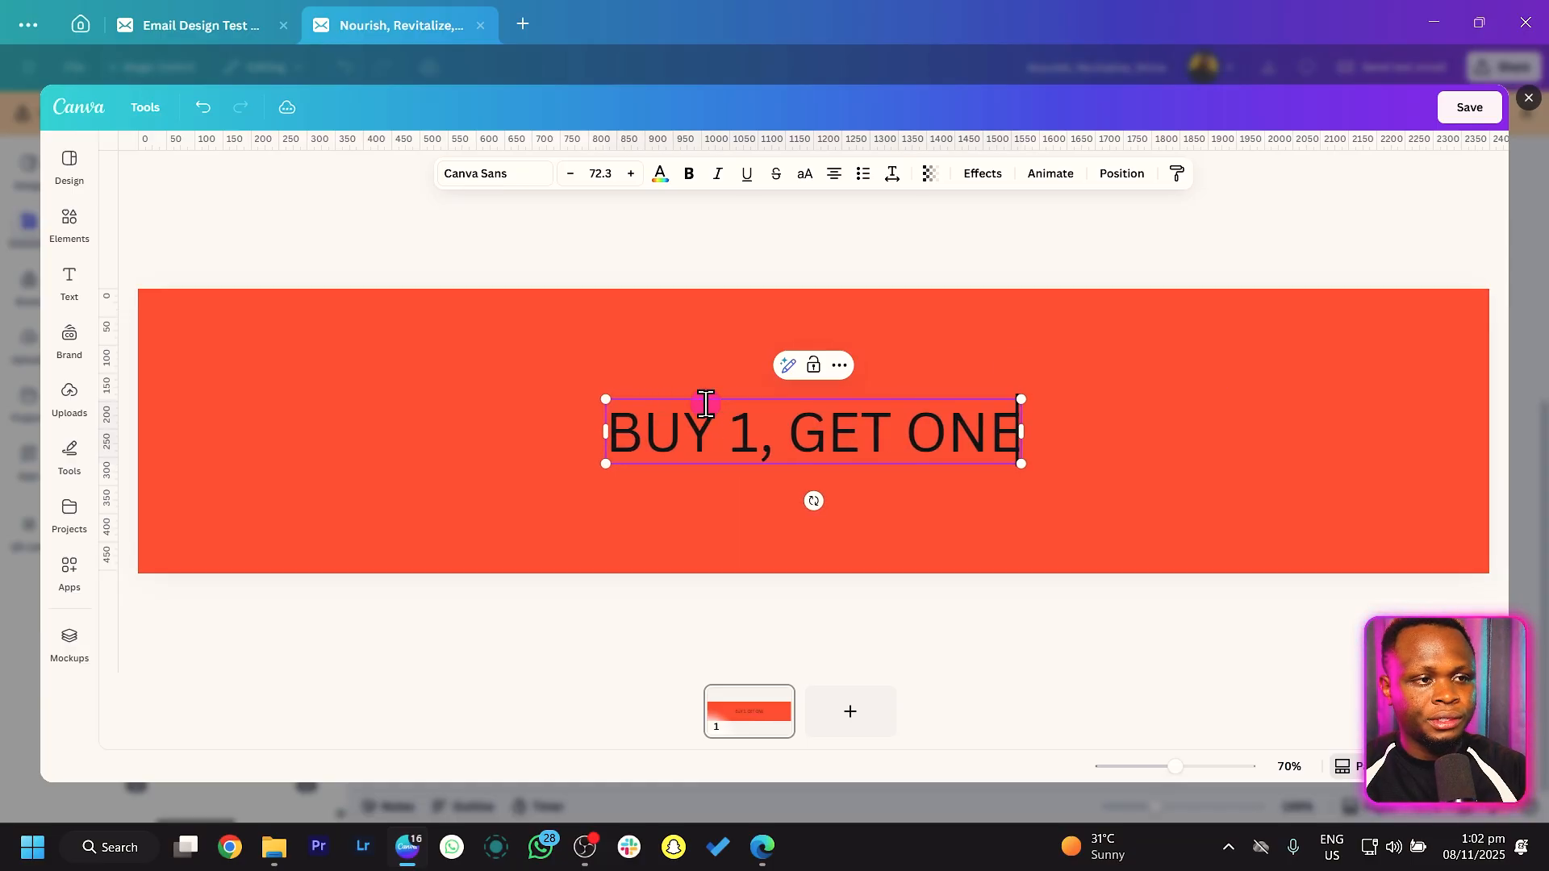
type("1")
type(" FREE!")
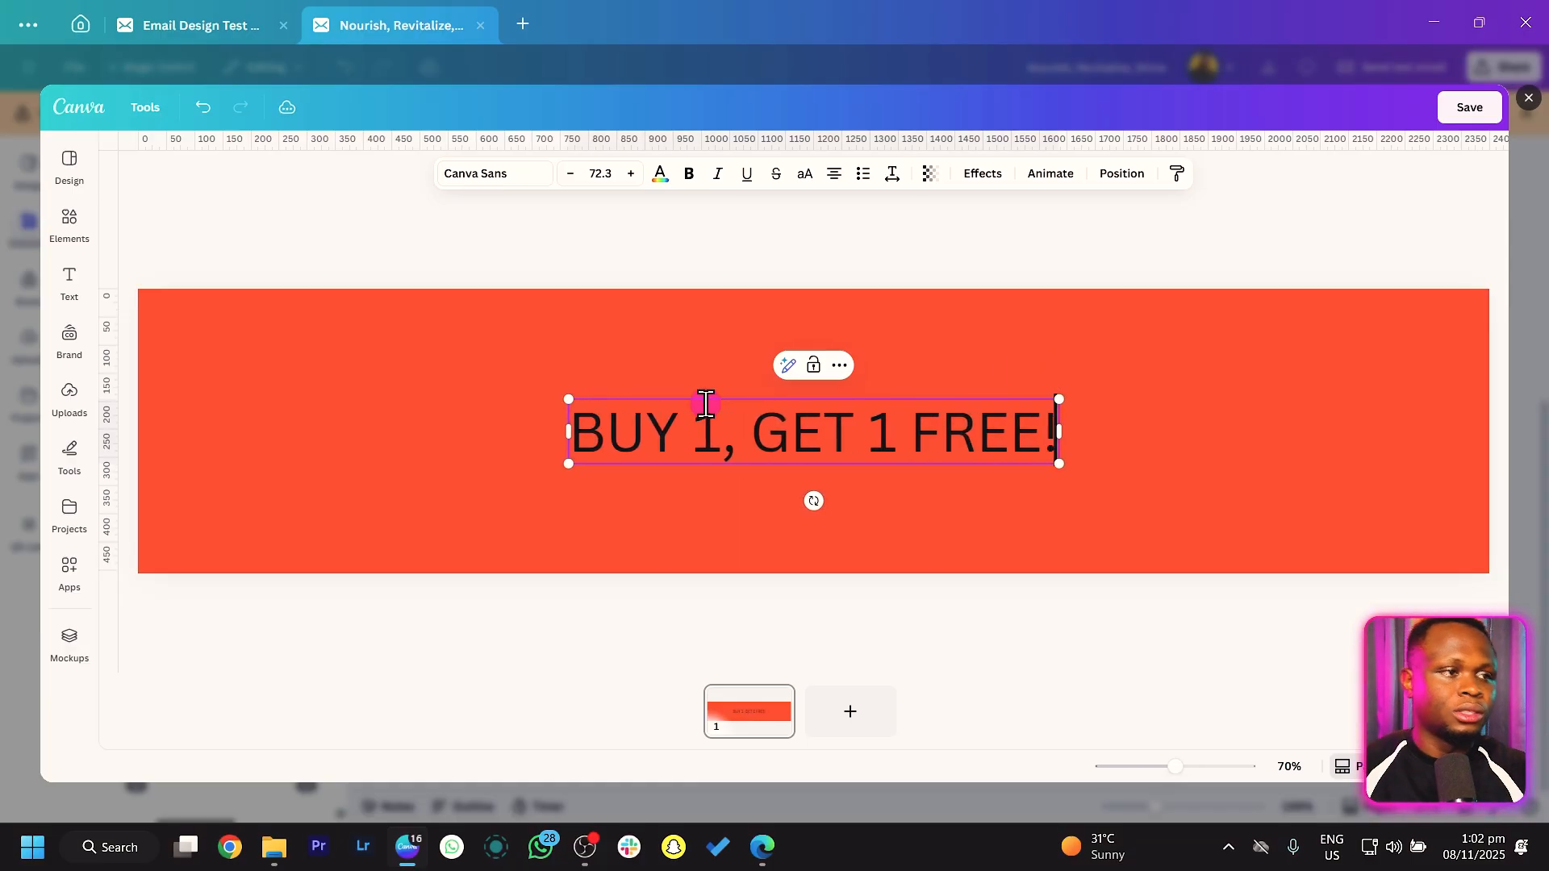
Step: Set the "BUY 1, GET 1 FREE!" text in Times New Roman, enlarge it to size 124 and colour it white
key("ctrl+a")
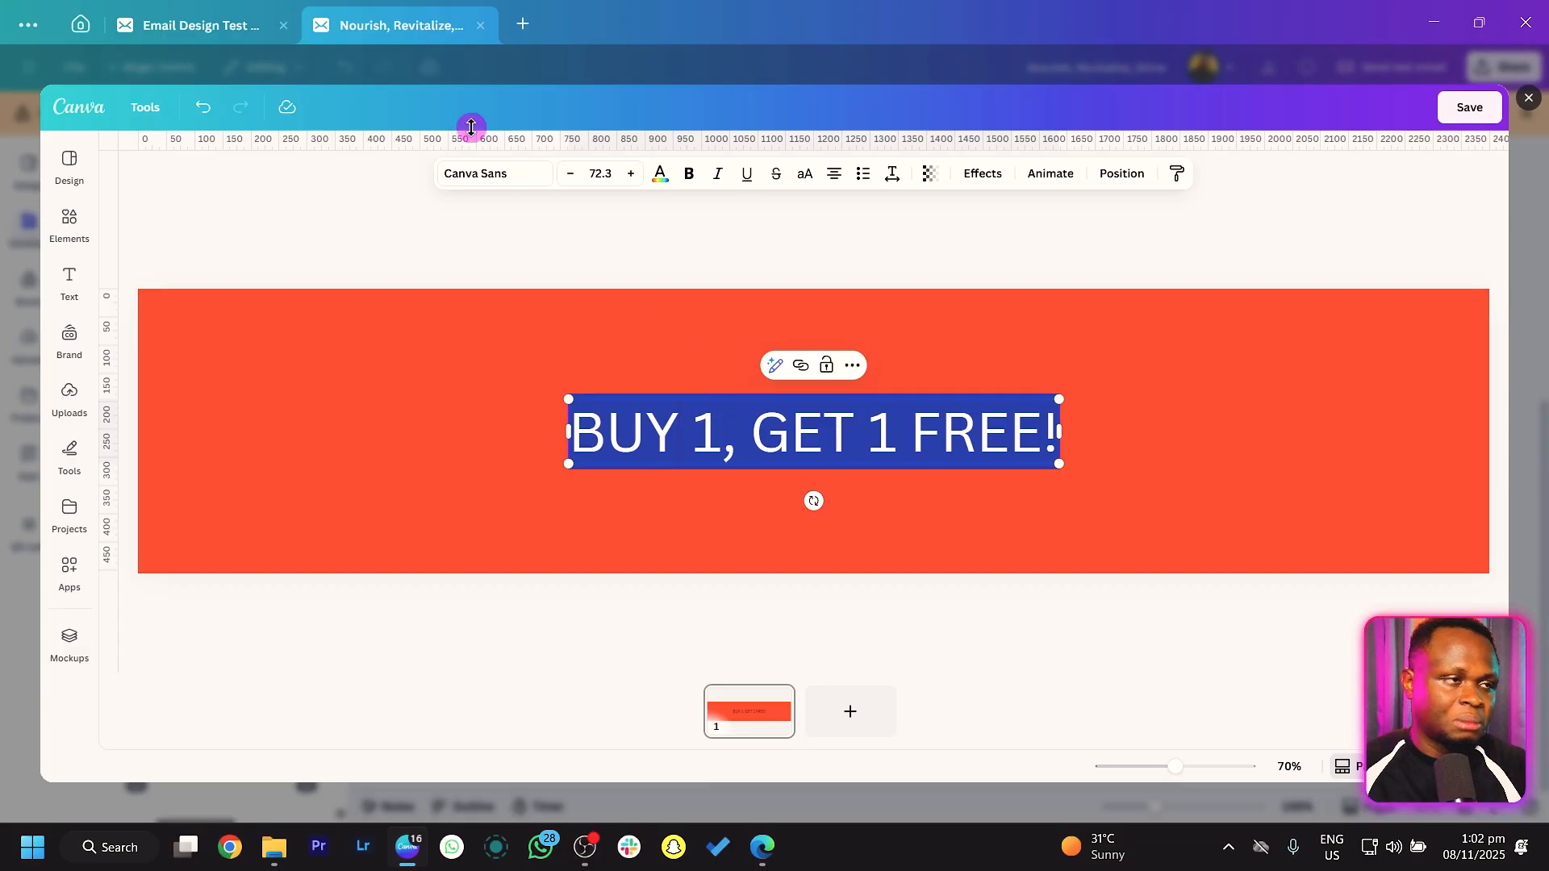
left_click(480, 178)
left_click(176, 458)
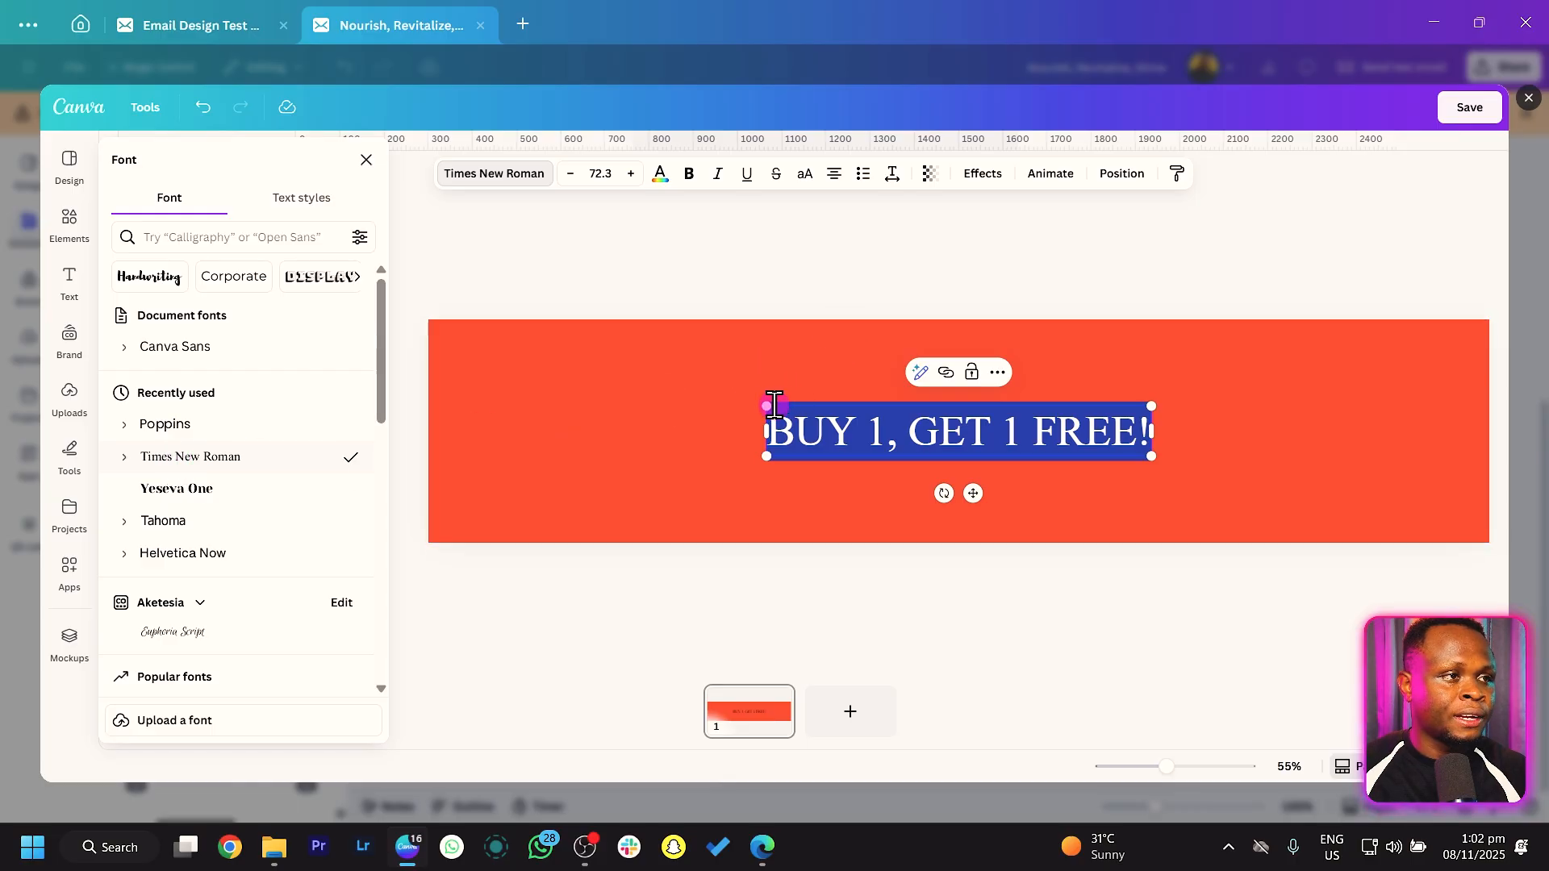
left_click_drag(765, 402, 632, 366)
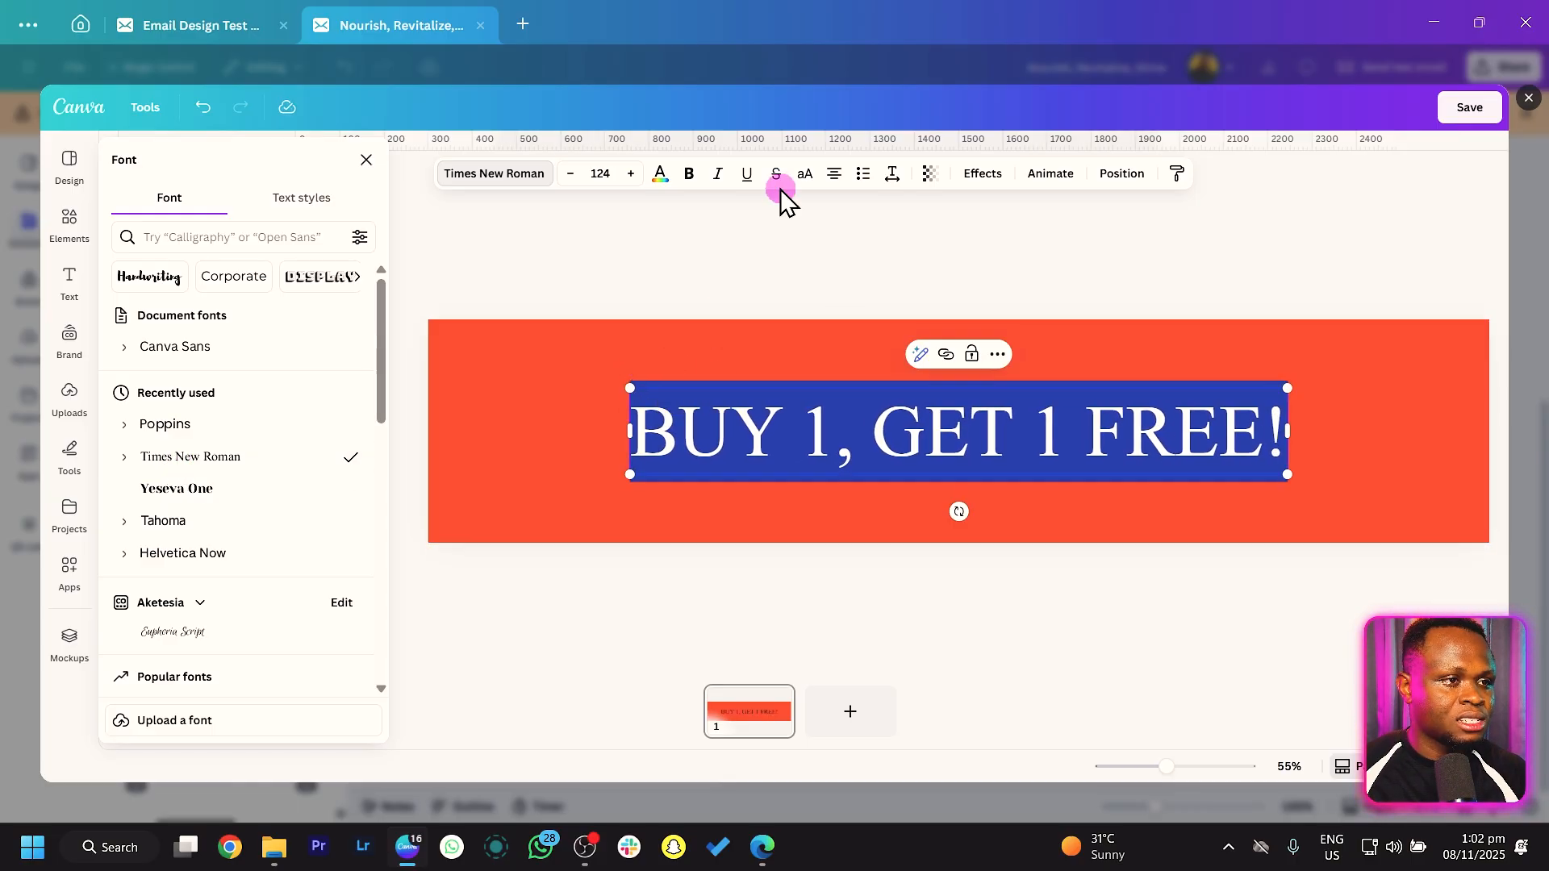
left_click(660, 174)
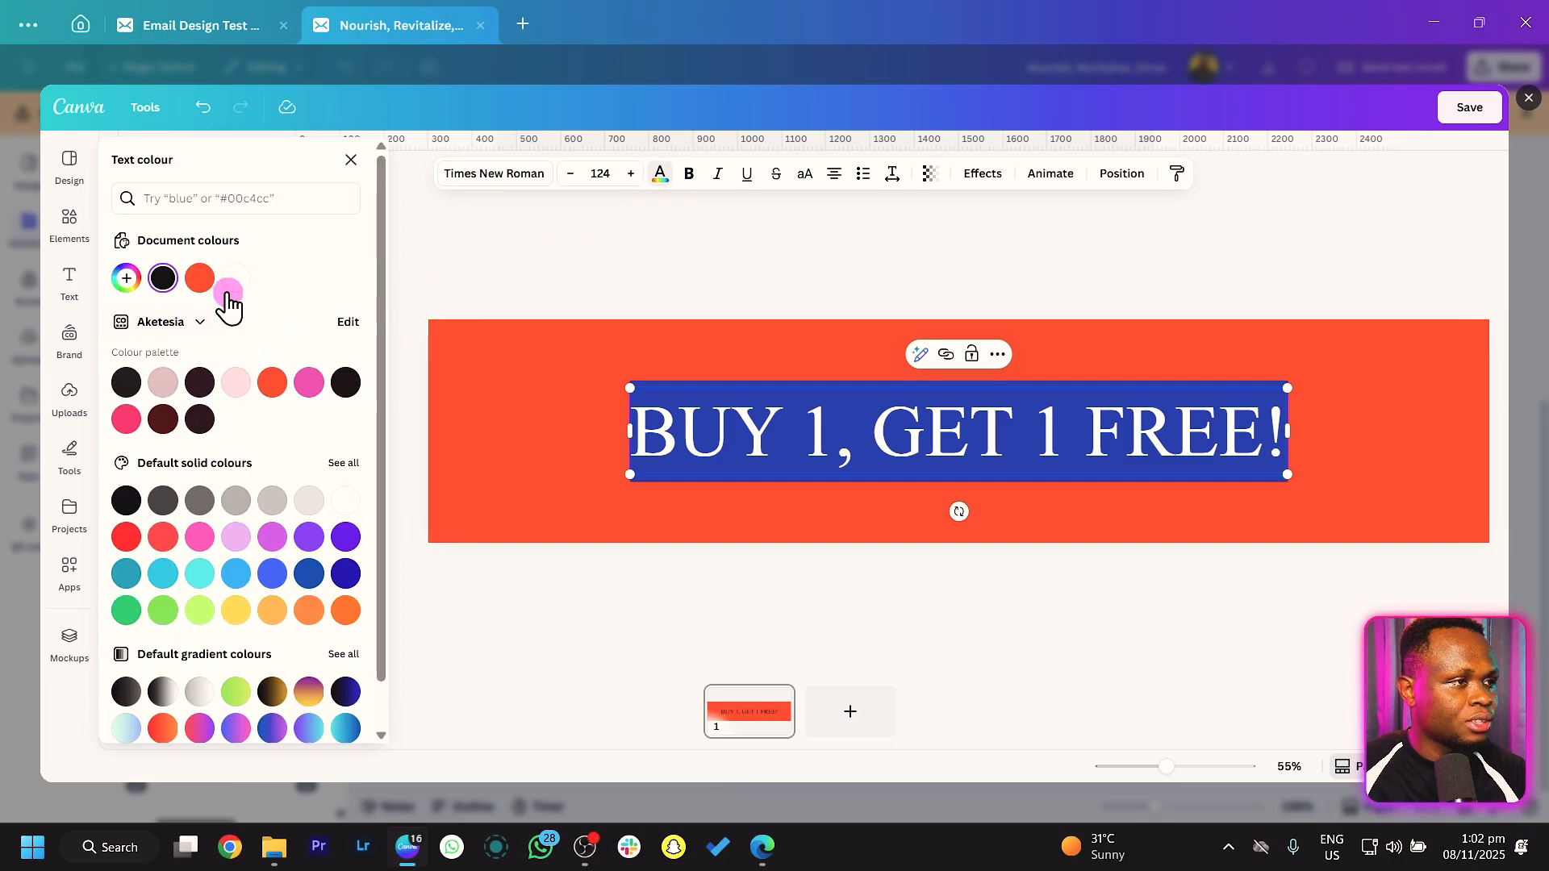
left_click(531, 367)
Step: Search the elements for "SPARKLE" and place a solid black four-pointed sparkle on each side of the banner text
left_click(64, 228)
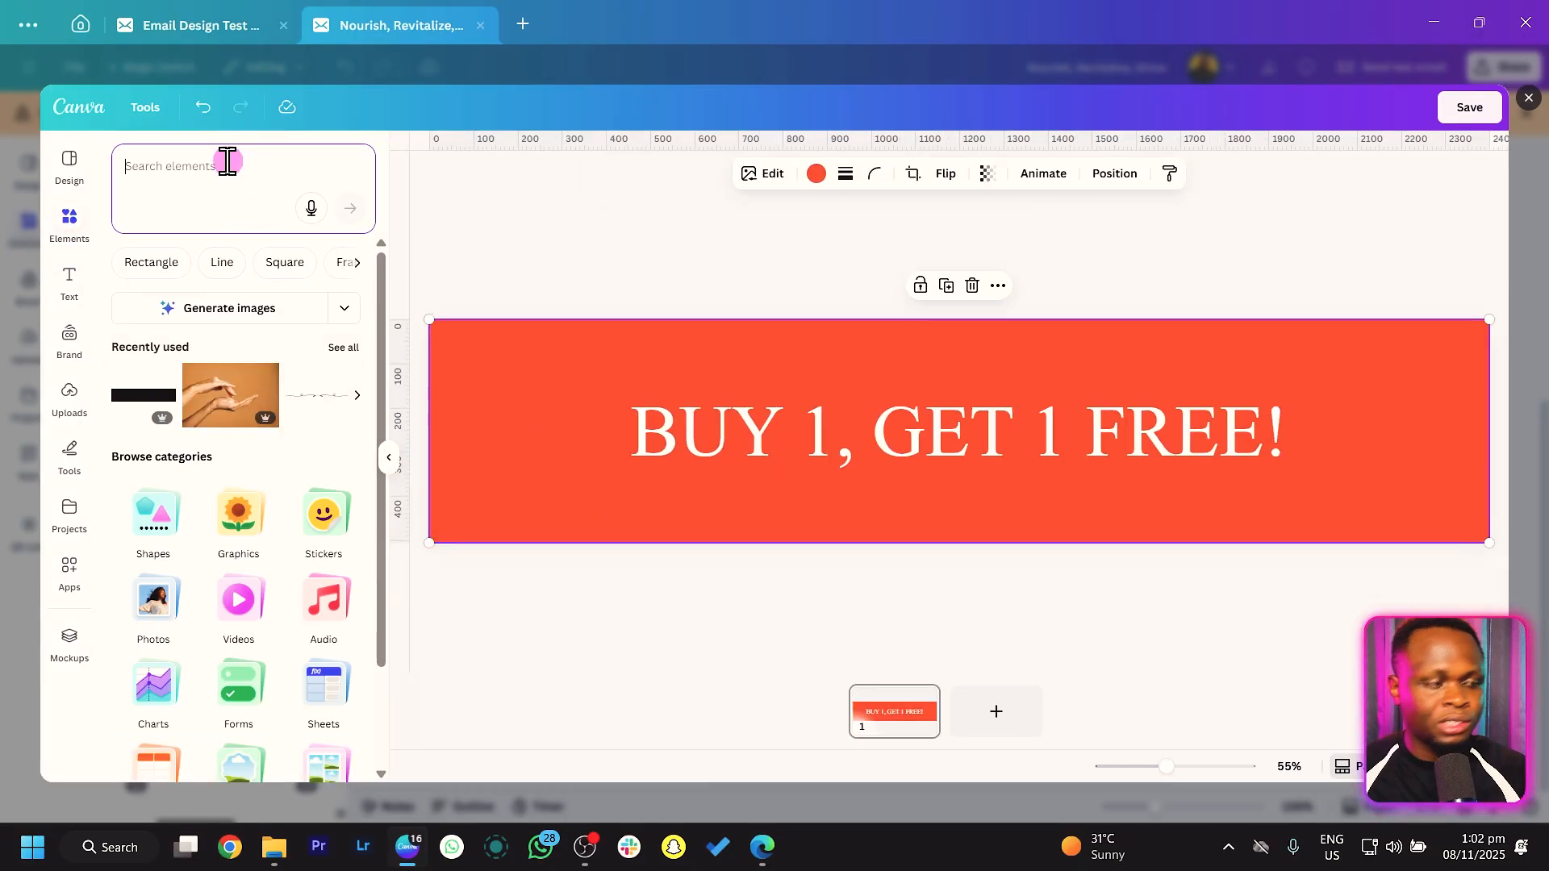
type("SPARKLE")
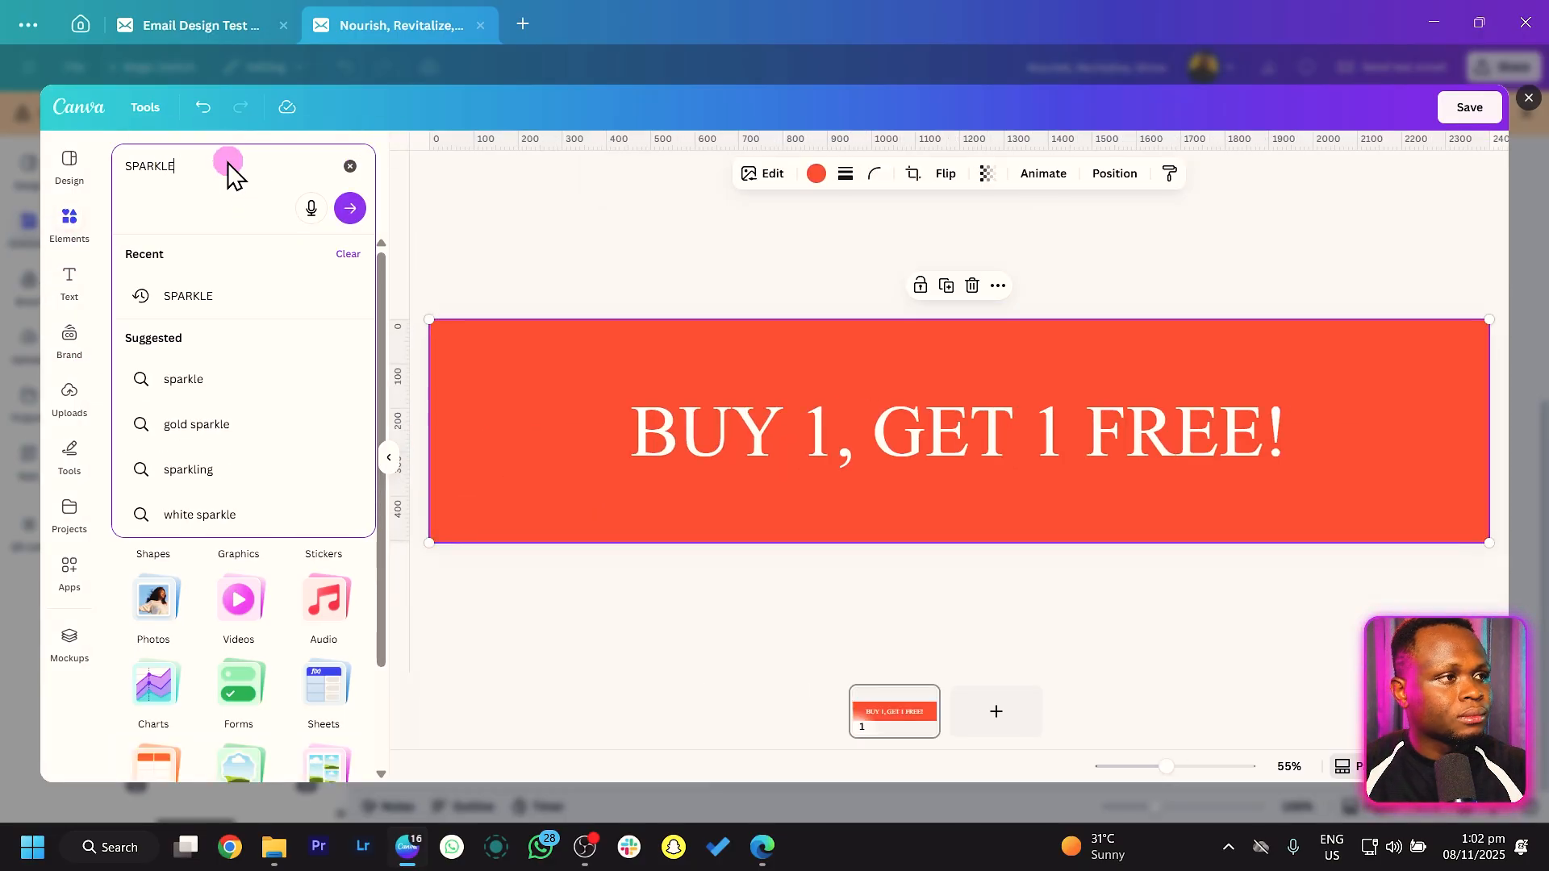
key("Return")
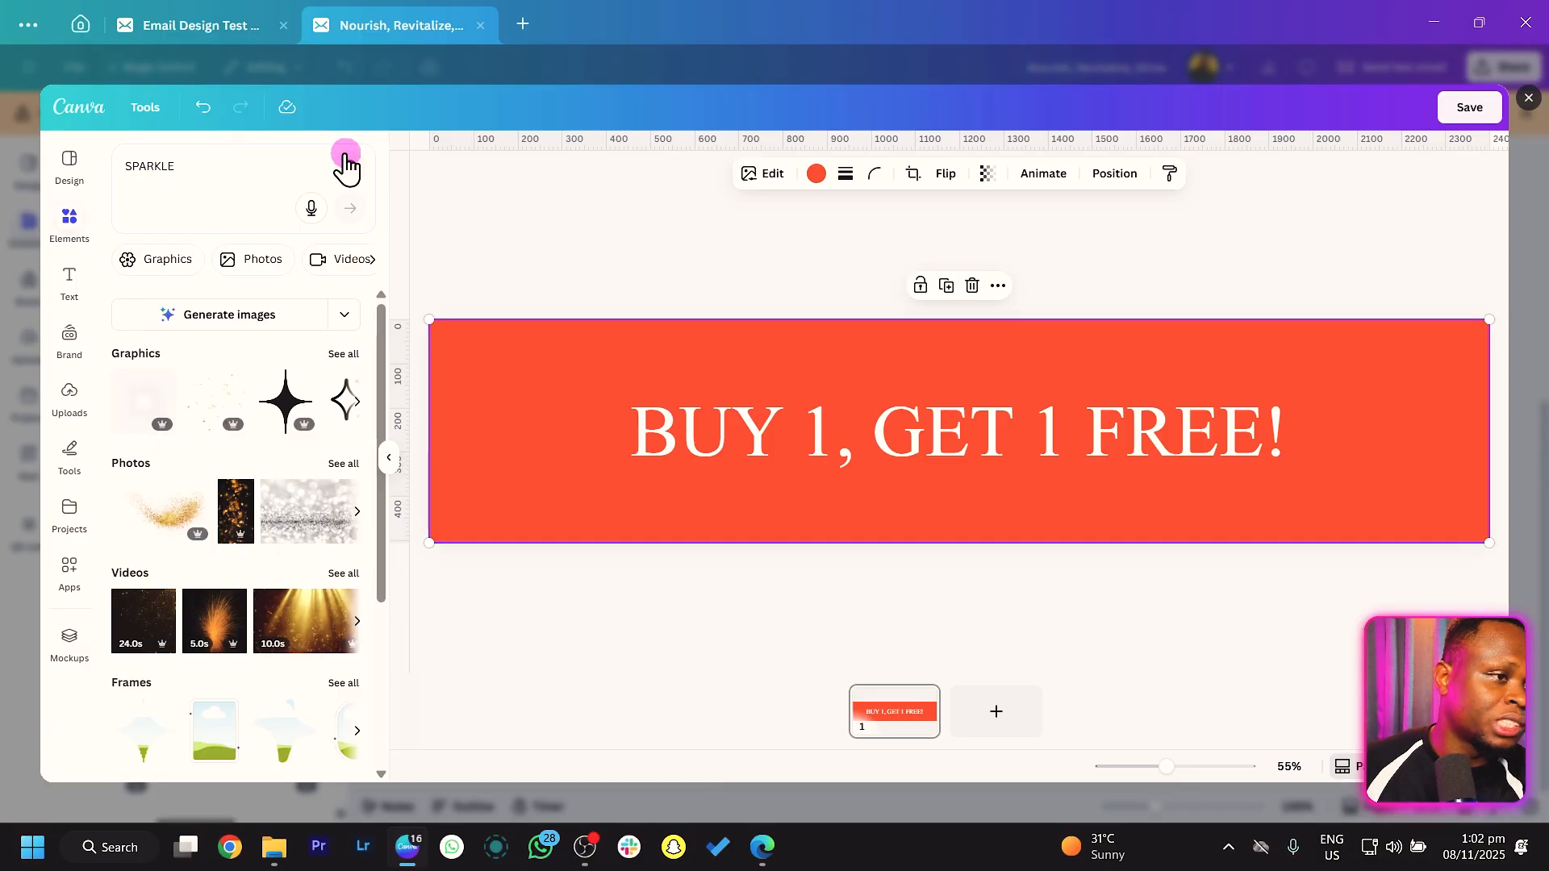
left_click(286, 402)
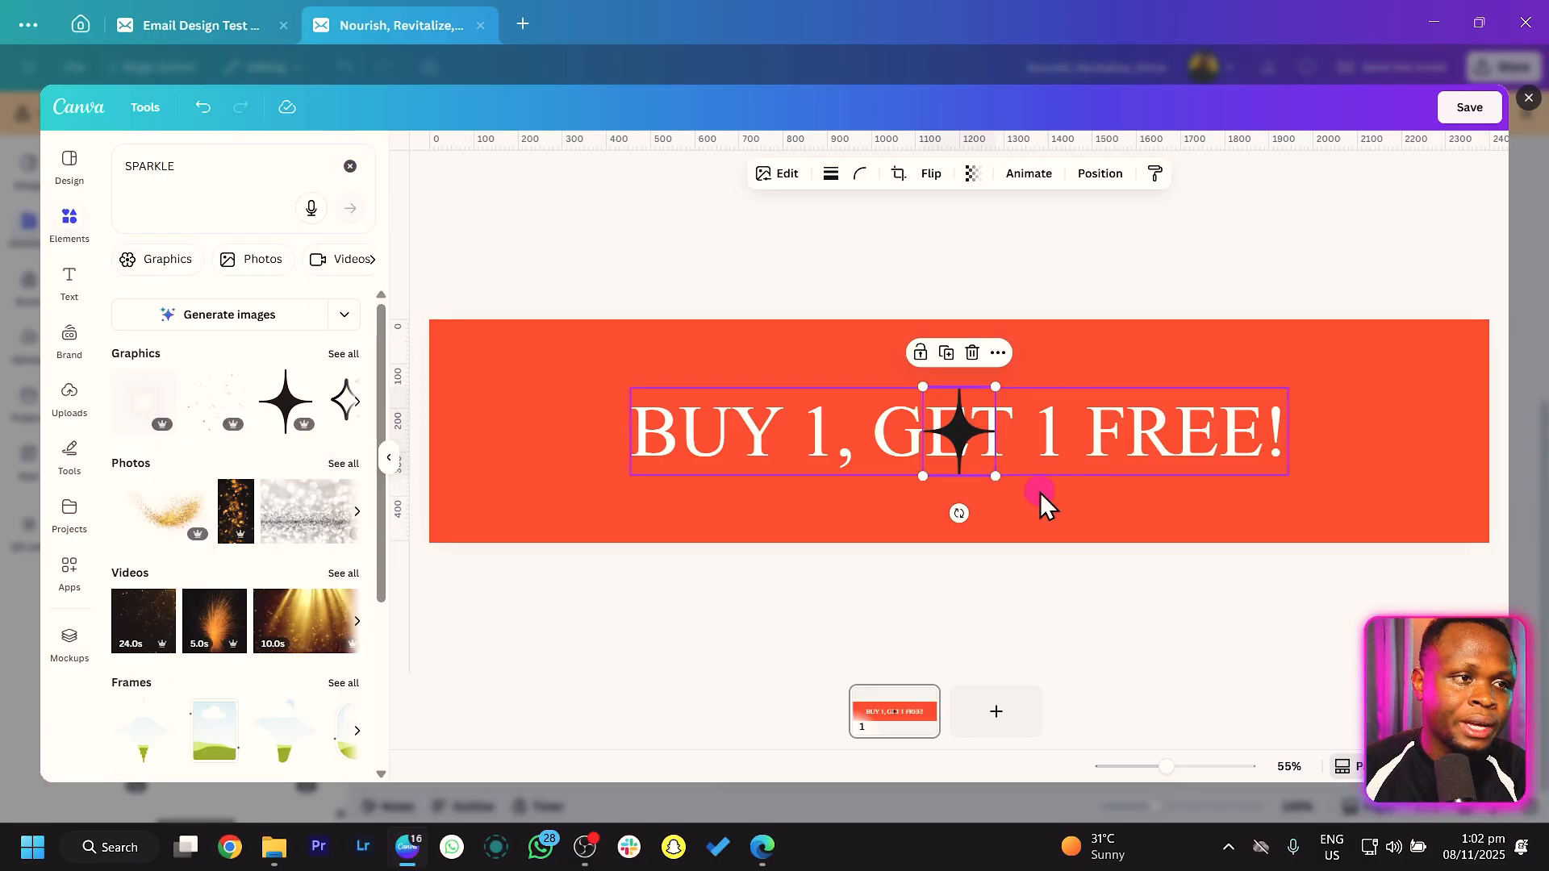
left_click_drag(965, 433, 1324, 440)
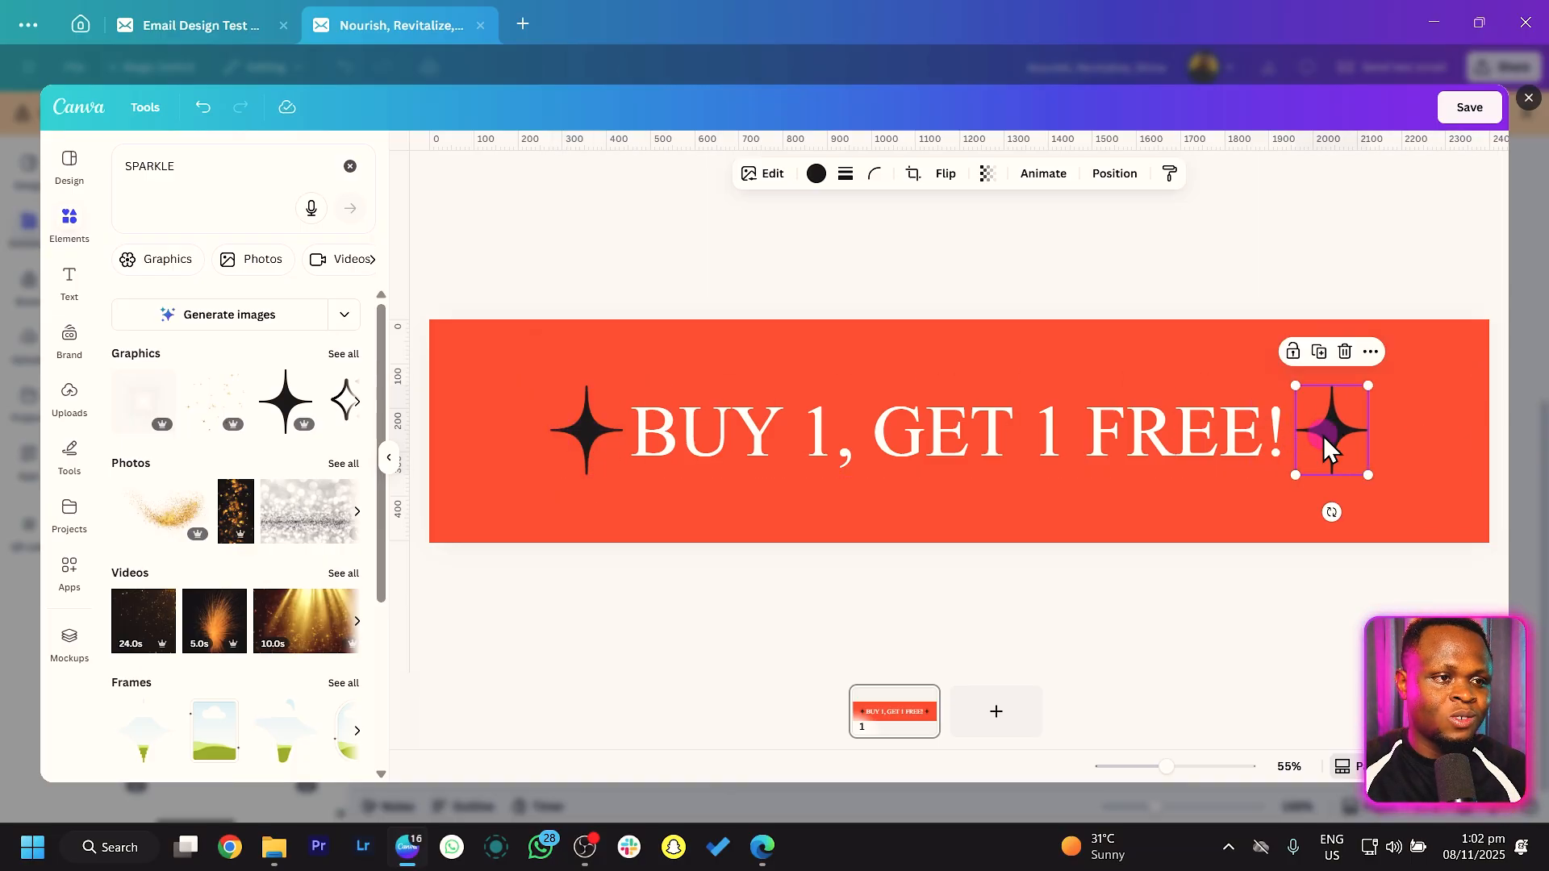
Step: Recolour both sparkles with the white document colour and save the finished banner back into the email
key("ctrl+a")
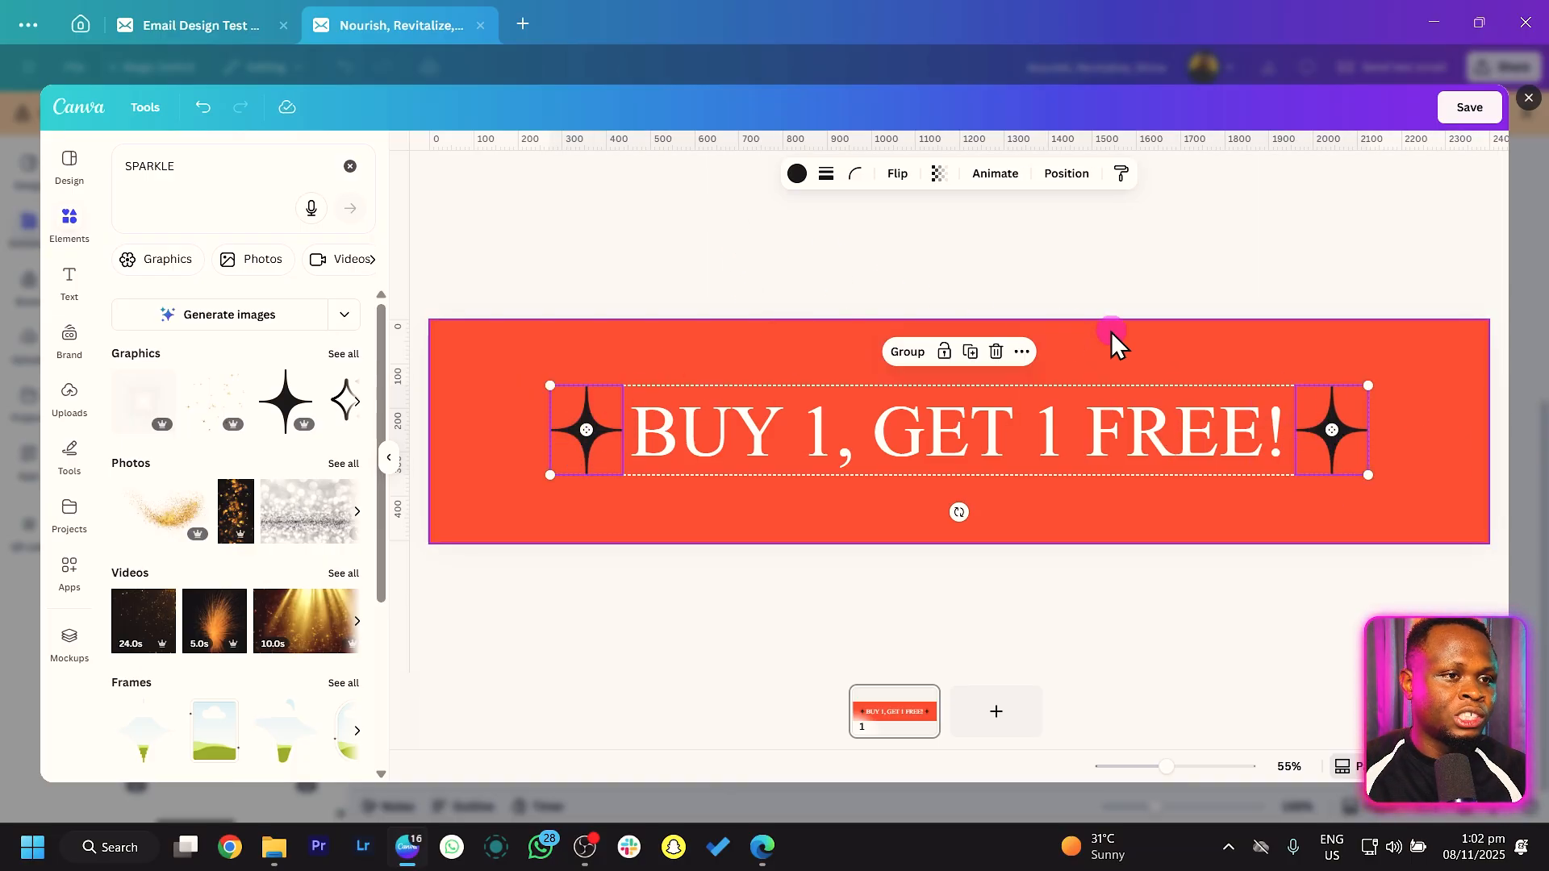
left_click(797, 176)
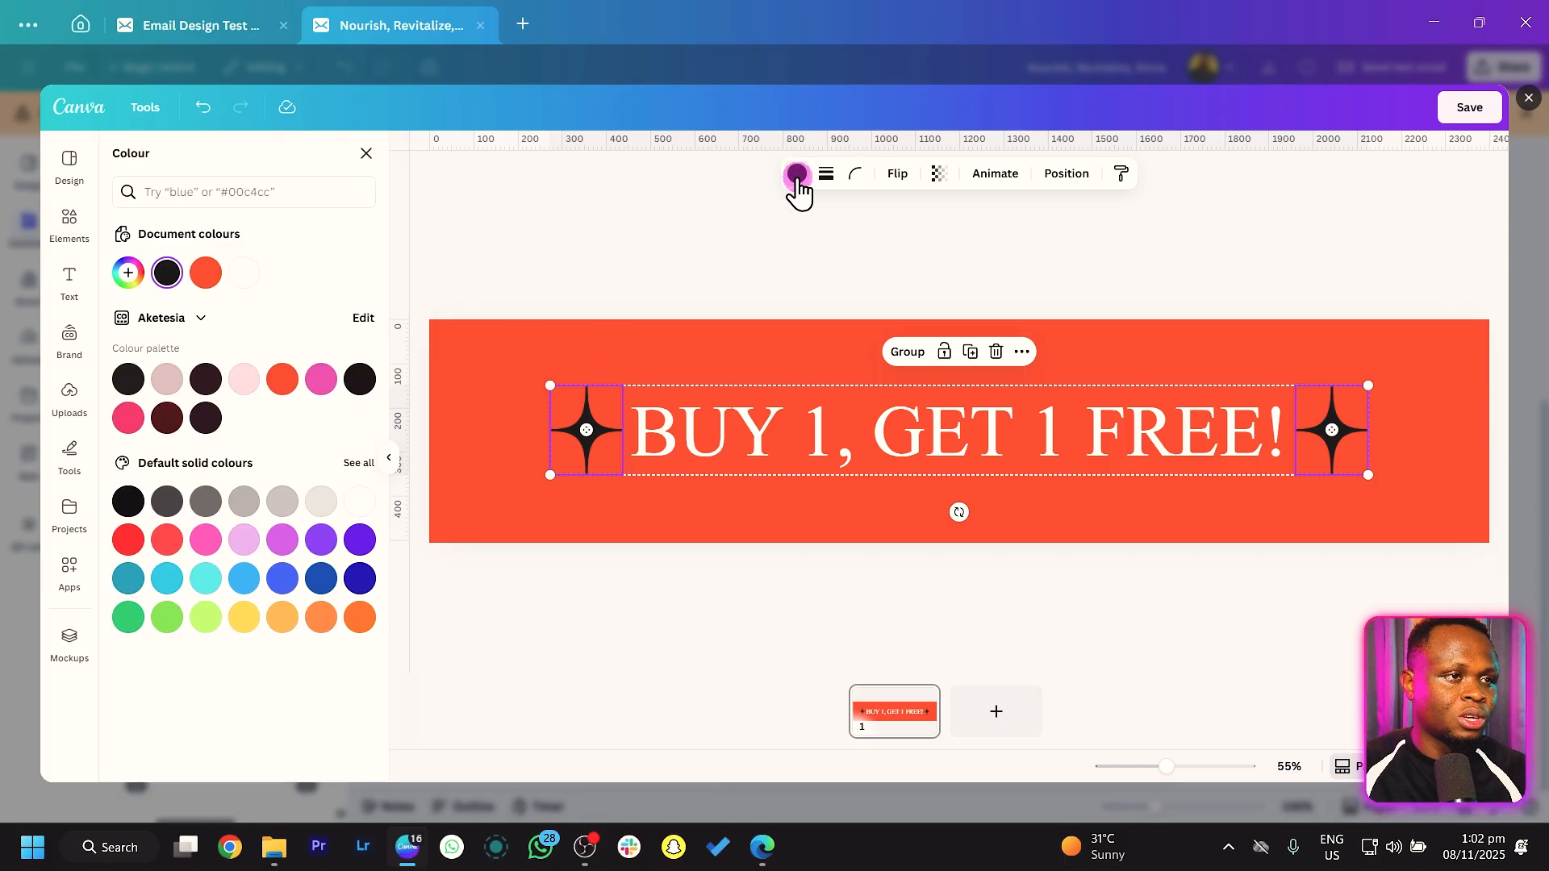
left_click(244, 274)
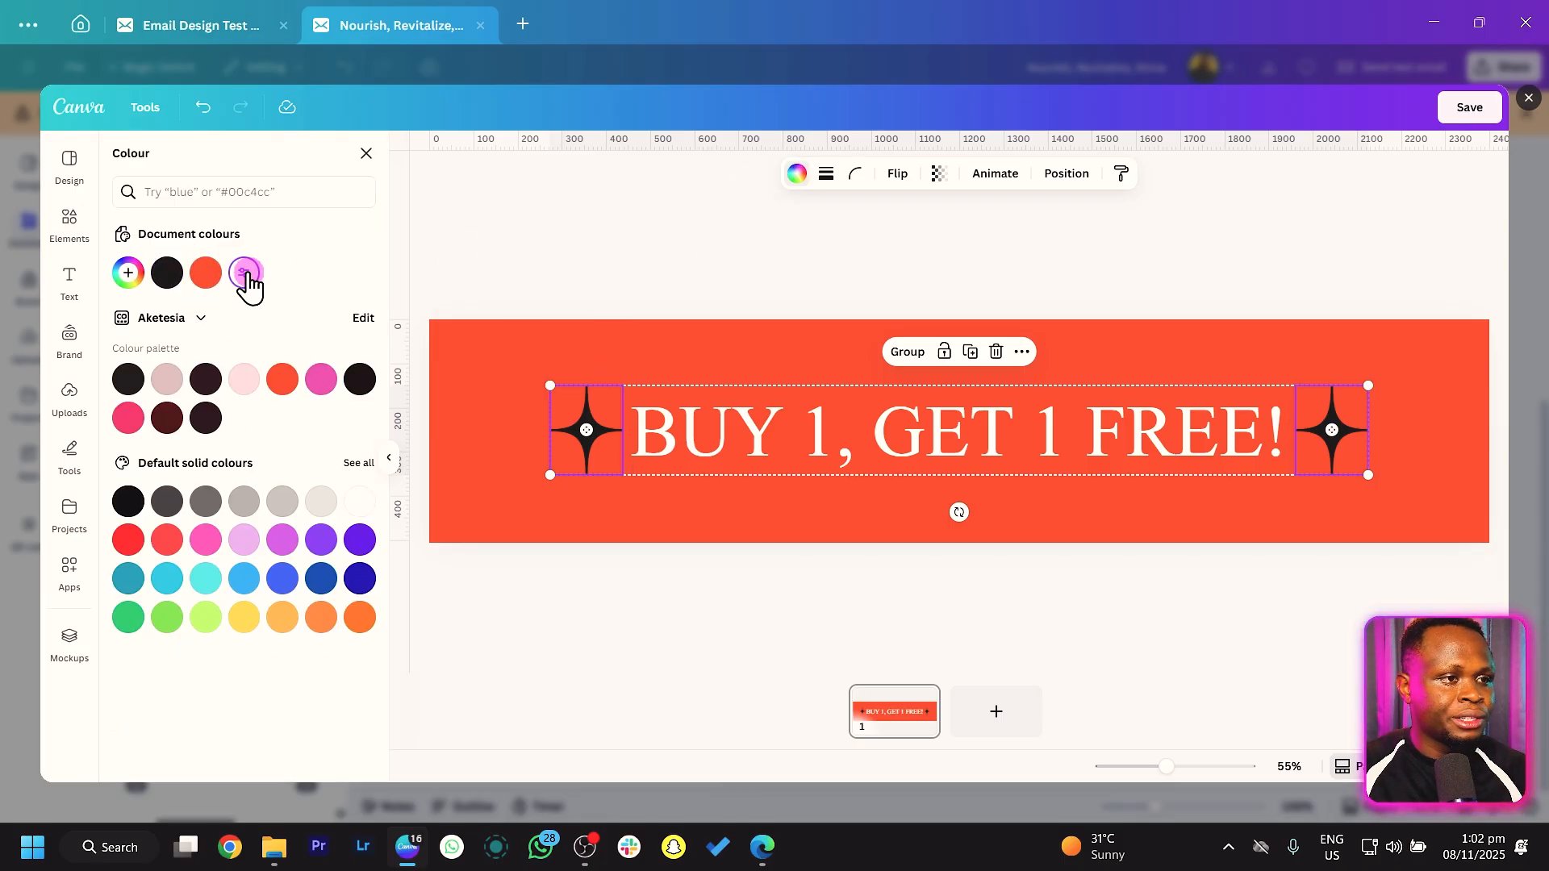
key("Escape")
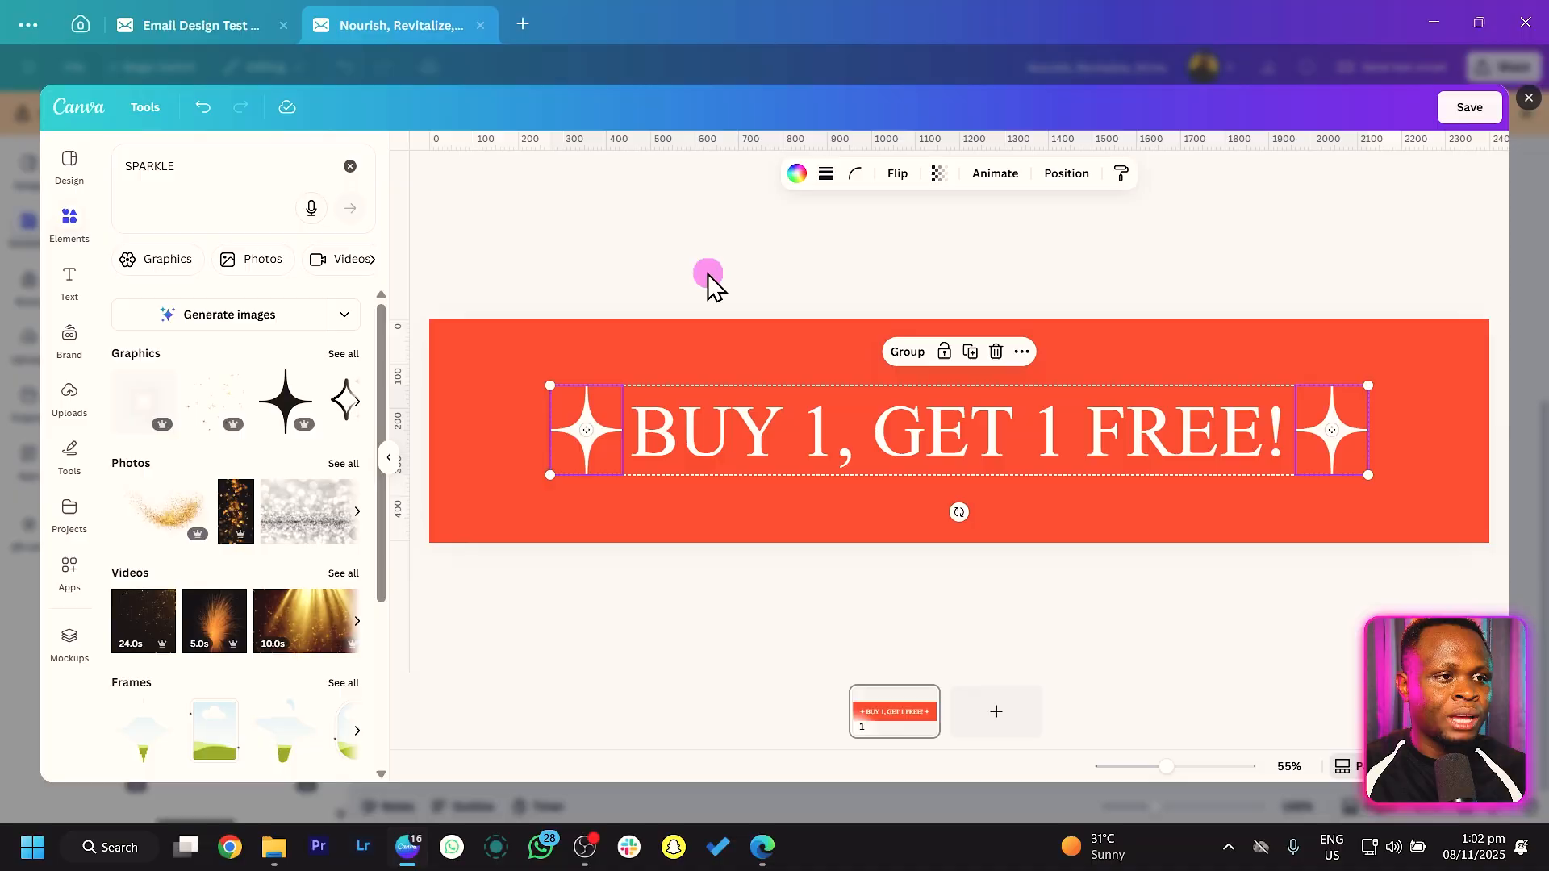
left_click(707, 278)
left_click(1468, 109)
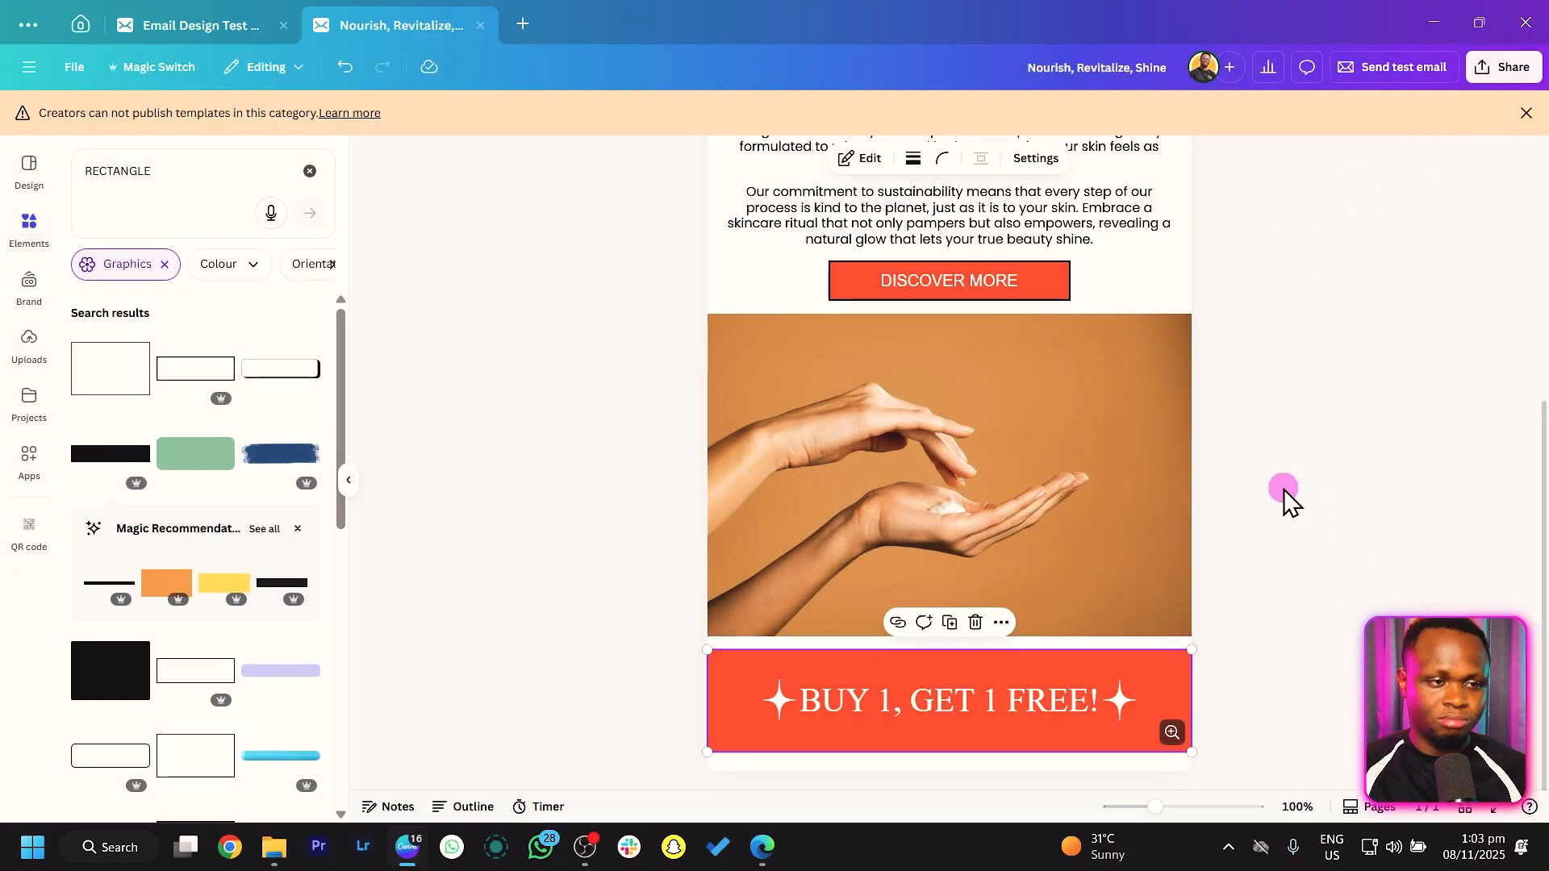
Step: Open the full-width hands photo in the email for editing as its own design
left_click(1286, 494)
left_click(957, 463)
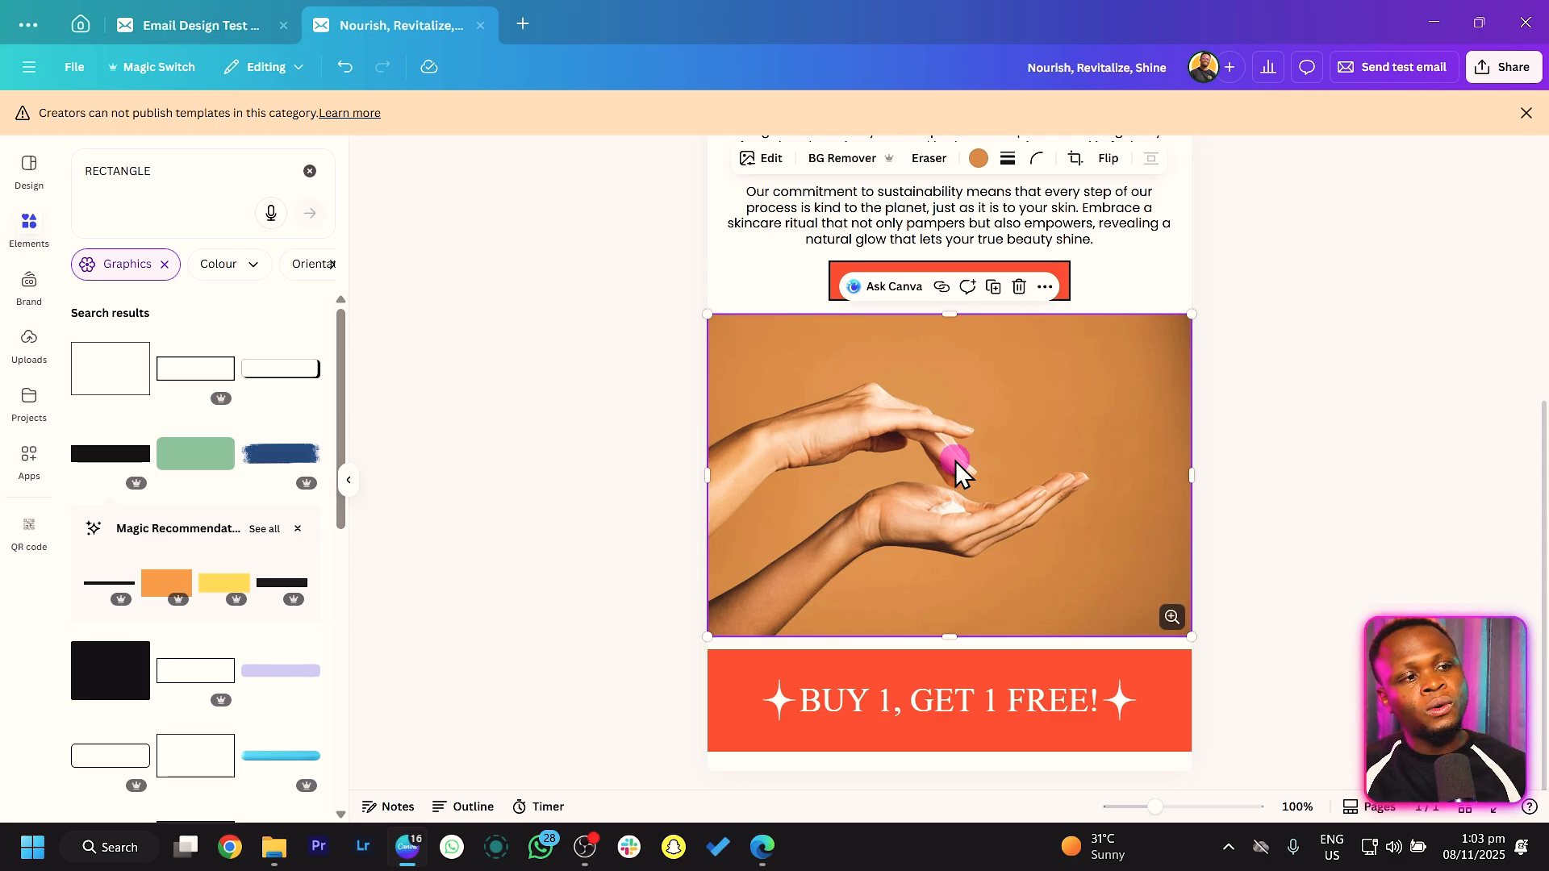
right_click(922, 476)
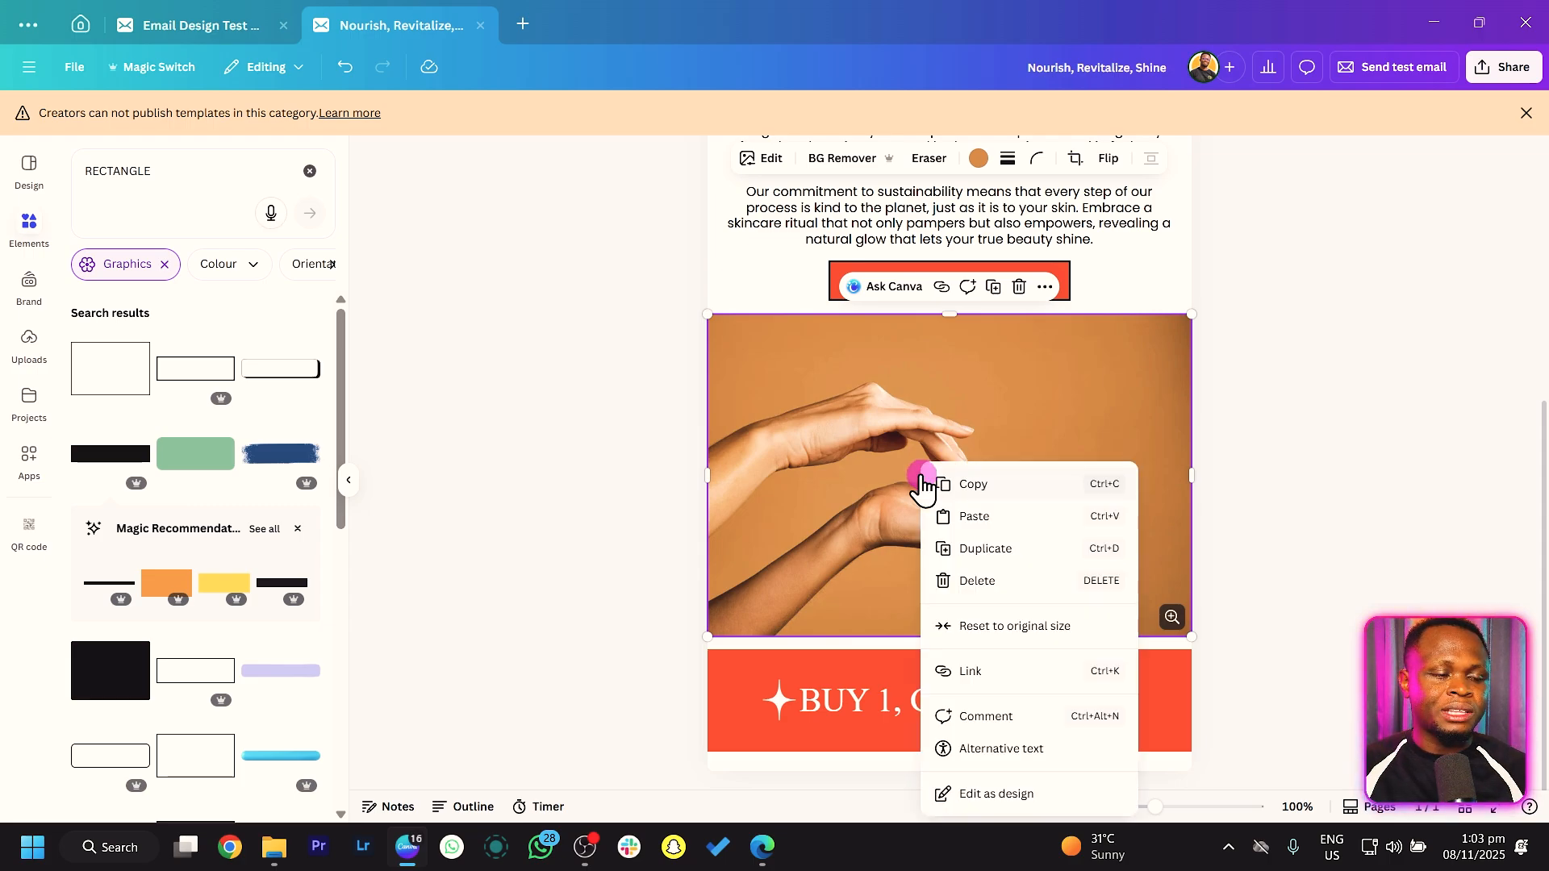
left_click(992, 795)
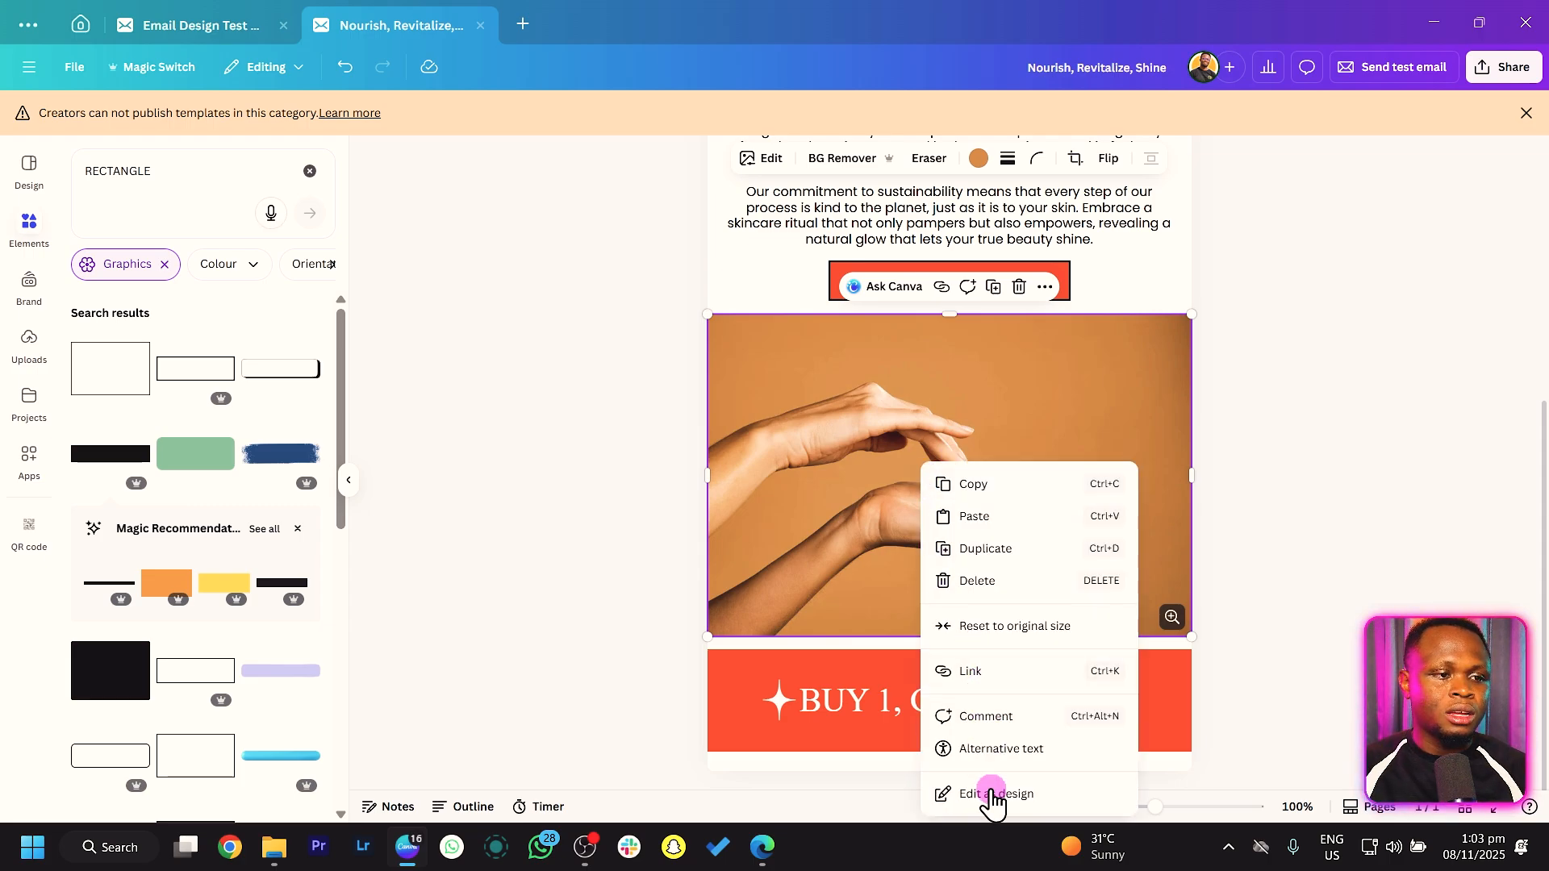
left_click(1057, 797)
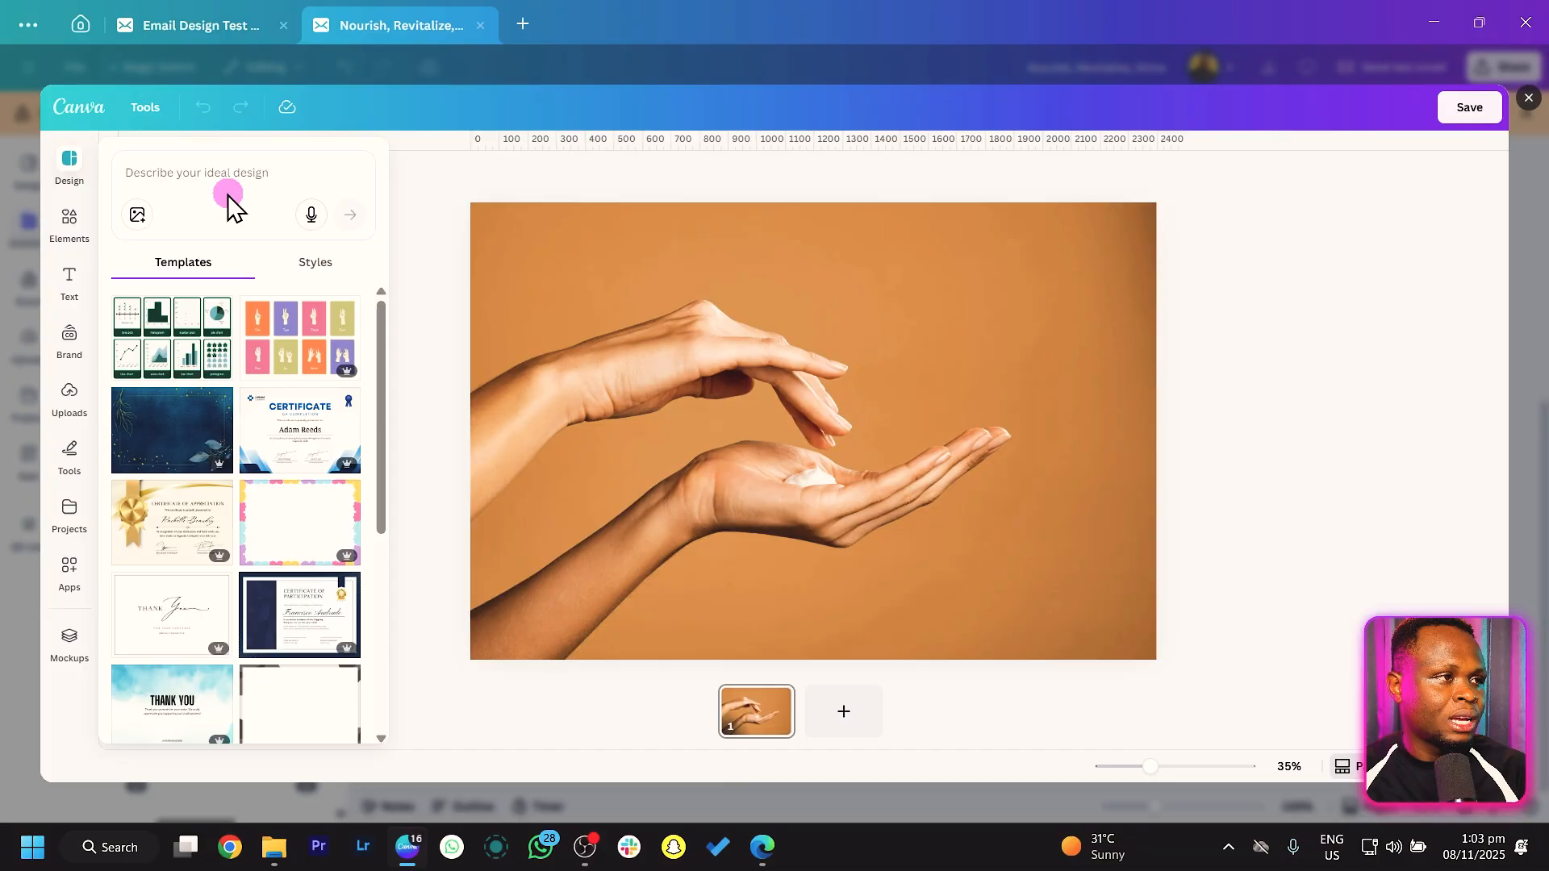
Step: Search the design templates for "TAG" and "PRICE TAG" and look through the results
left_click(232, 164)
type("TAG")
key("Return")
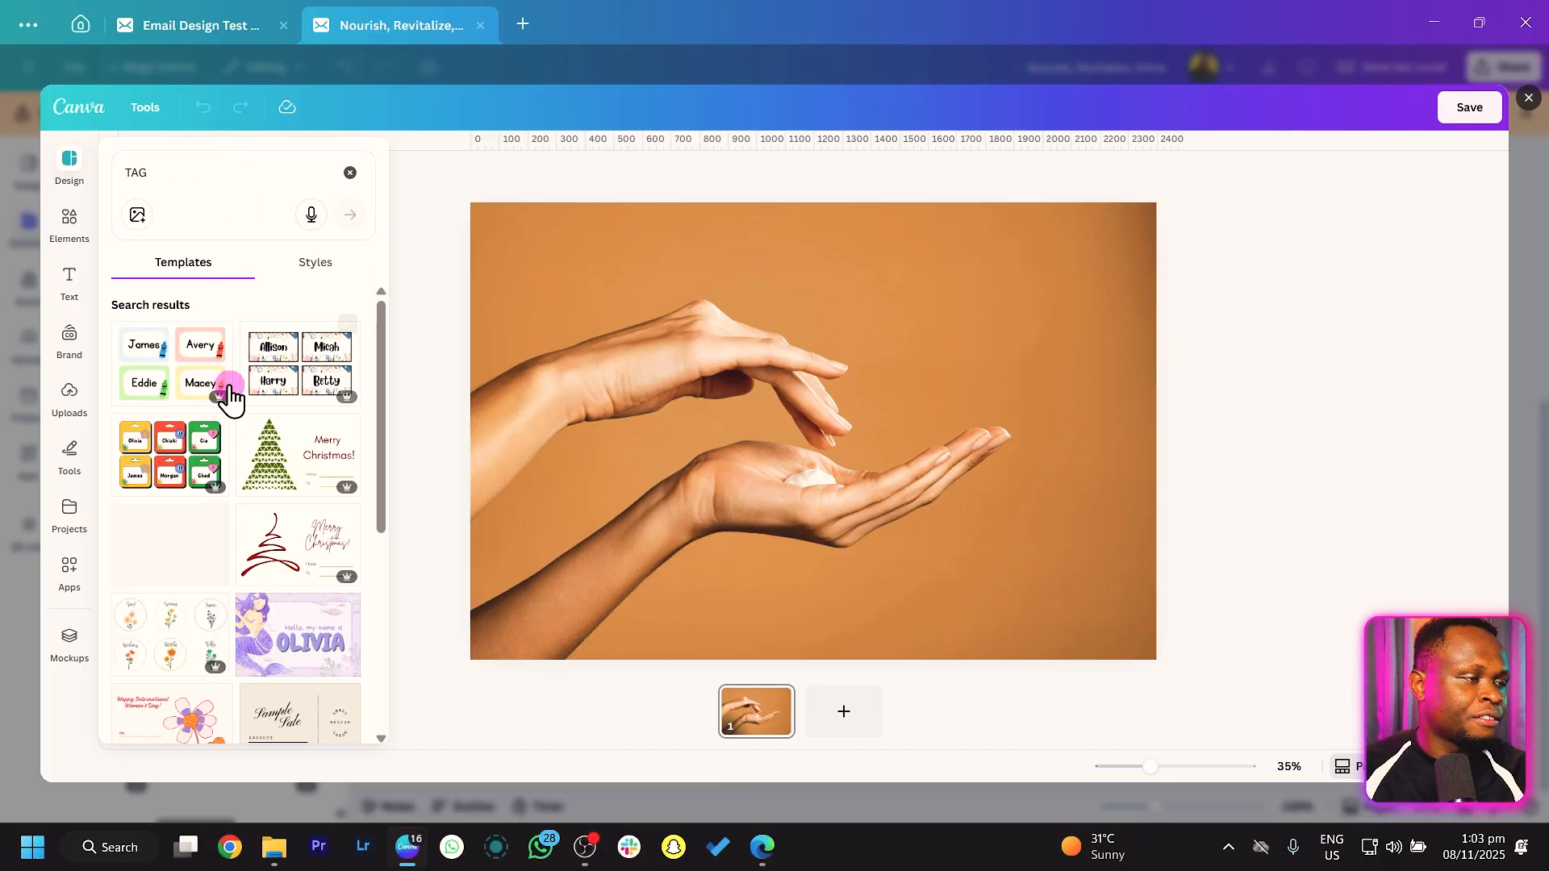
scroll(242, 378, "down", 2)
scroll(242, 378, "down", 1)
scroll(208, 404, "up", 4)
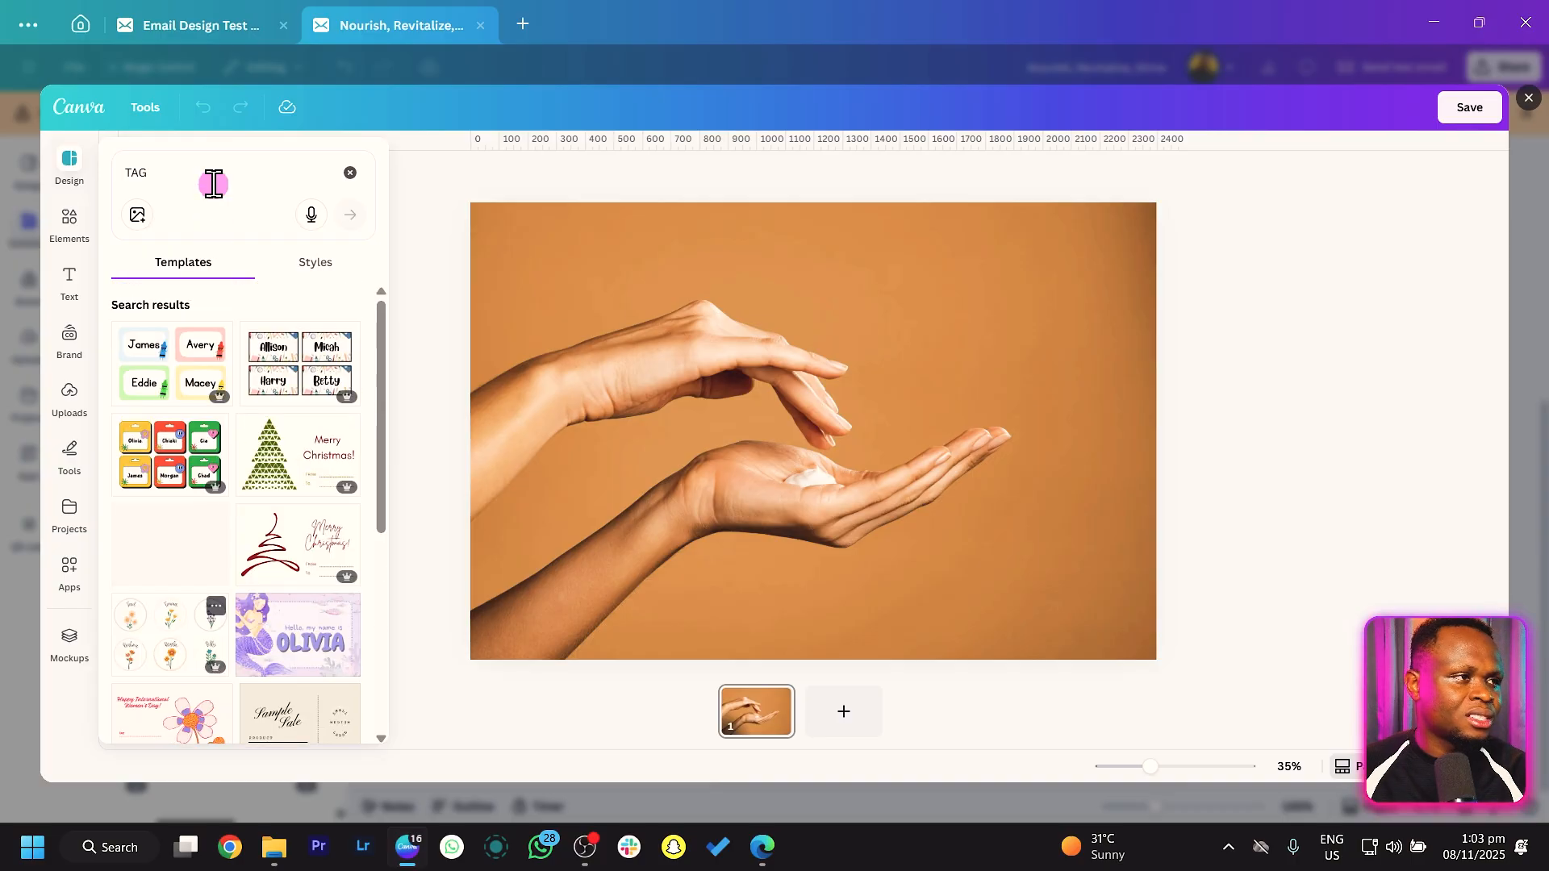
left_click(210, 164)
type("PRICE")
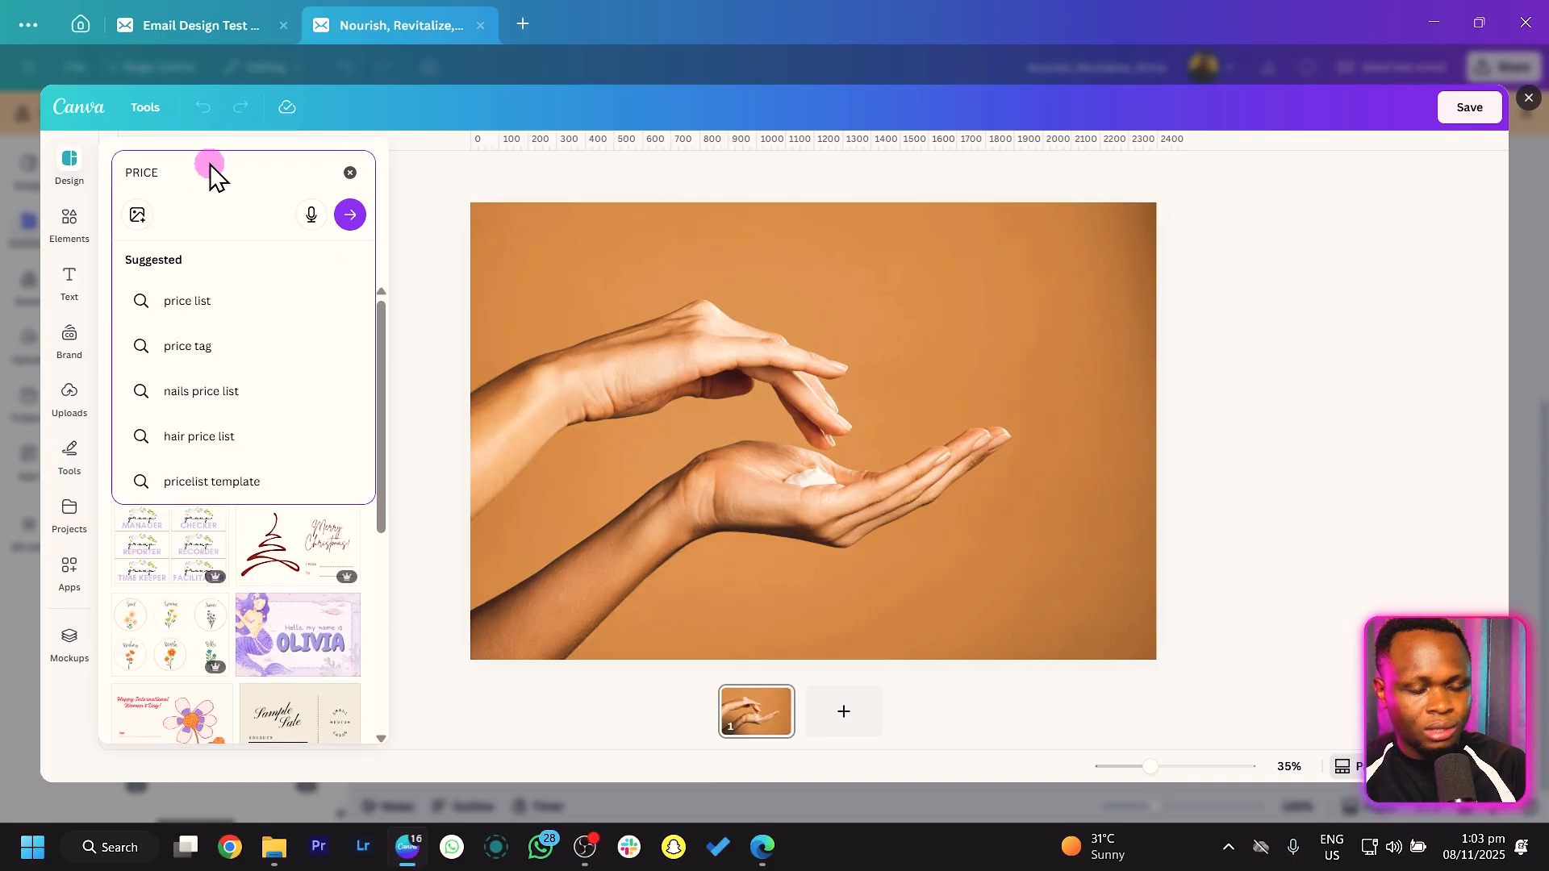
type(" TAG")
key("Return")
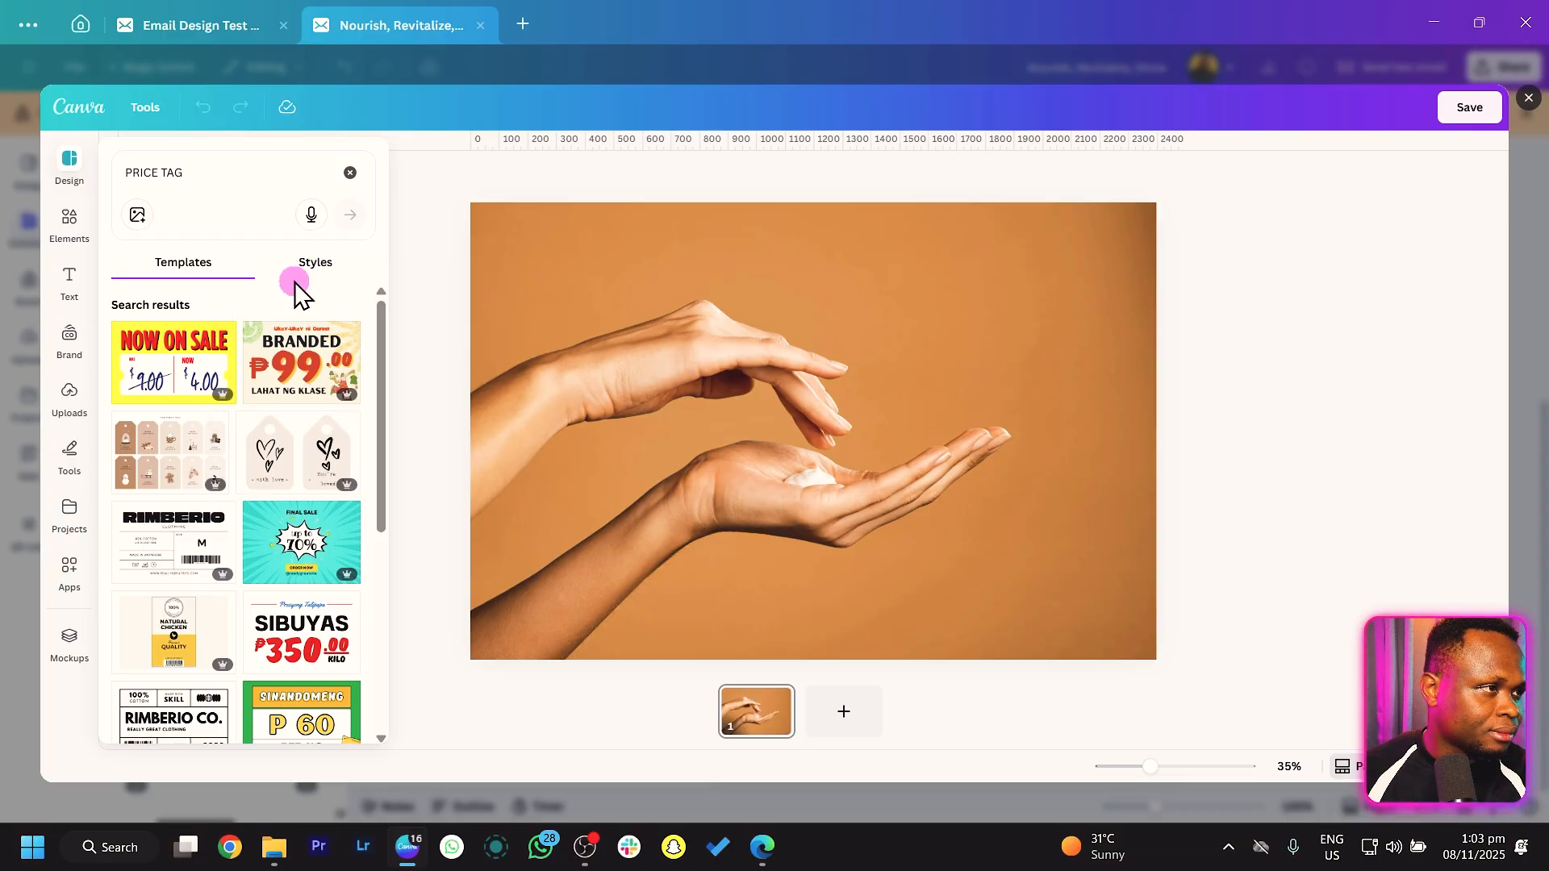
Step: Search the elements for "PRICE TAG" and add the yellow tag photo with a string to the hands image
left_click(66, 227)
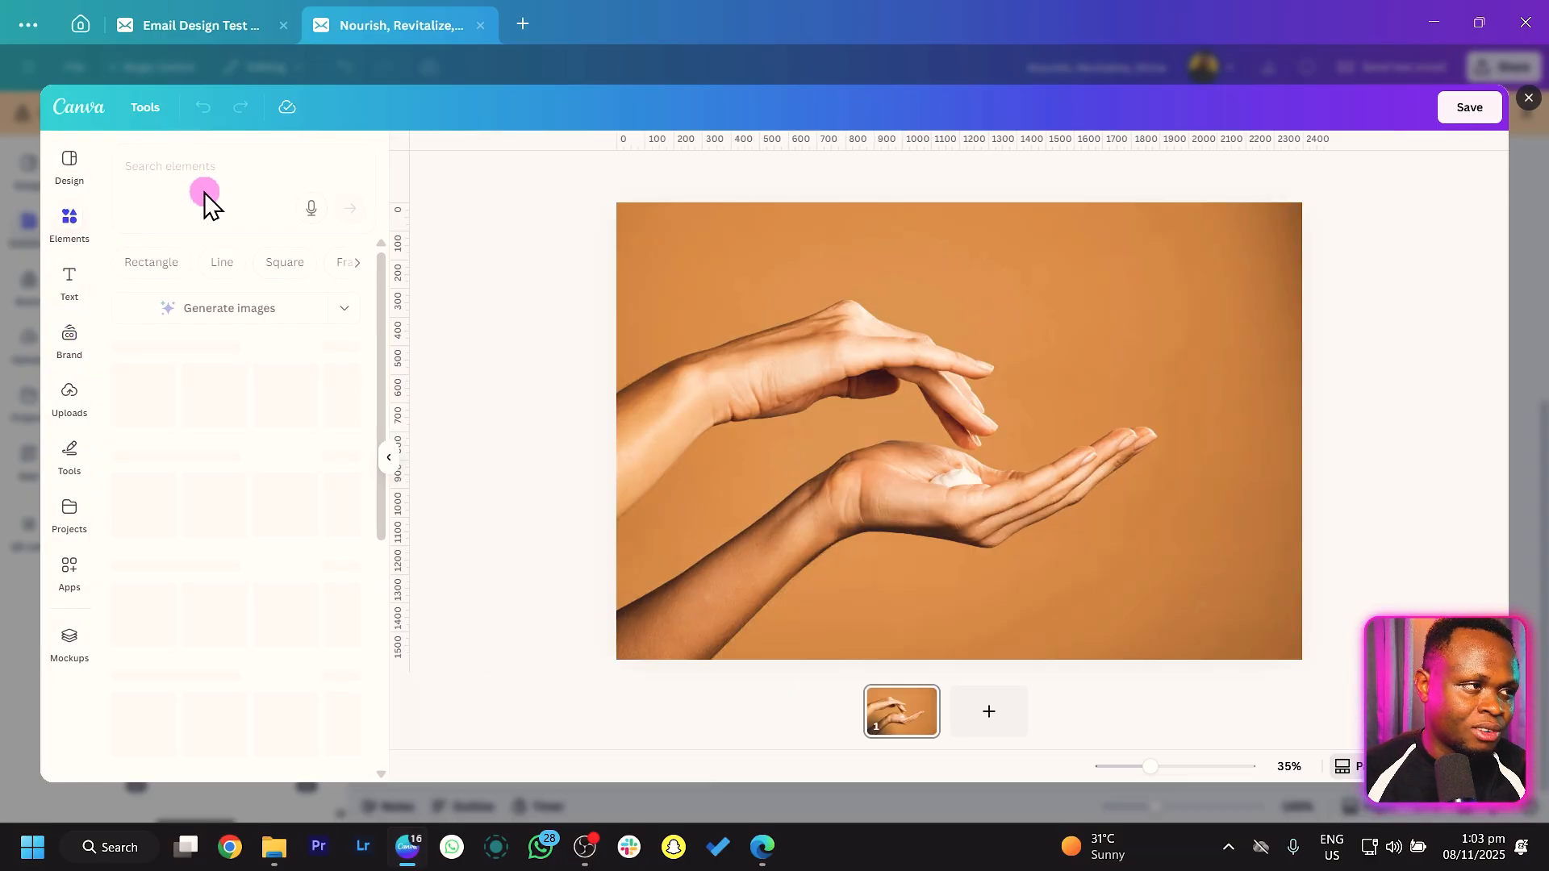
left_click(220, 169)
type("PRICE TAG")
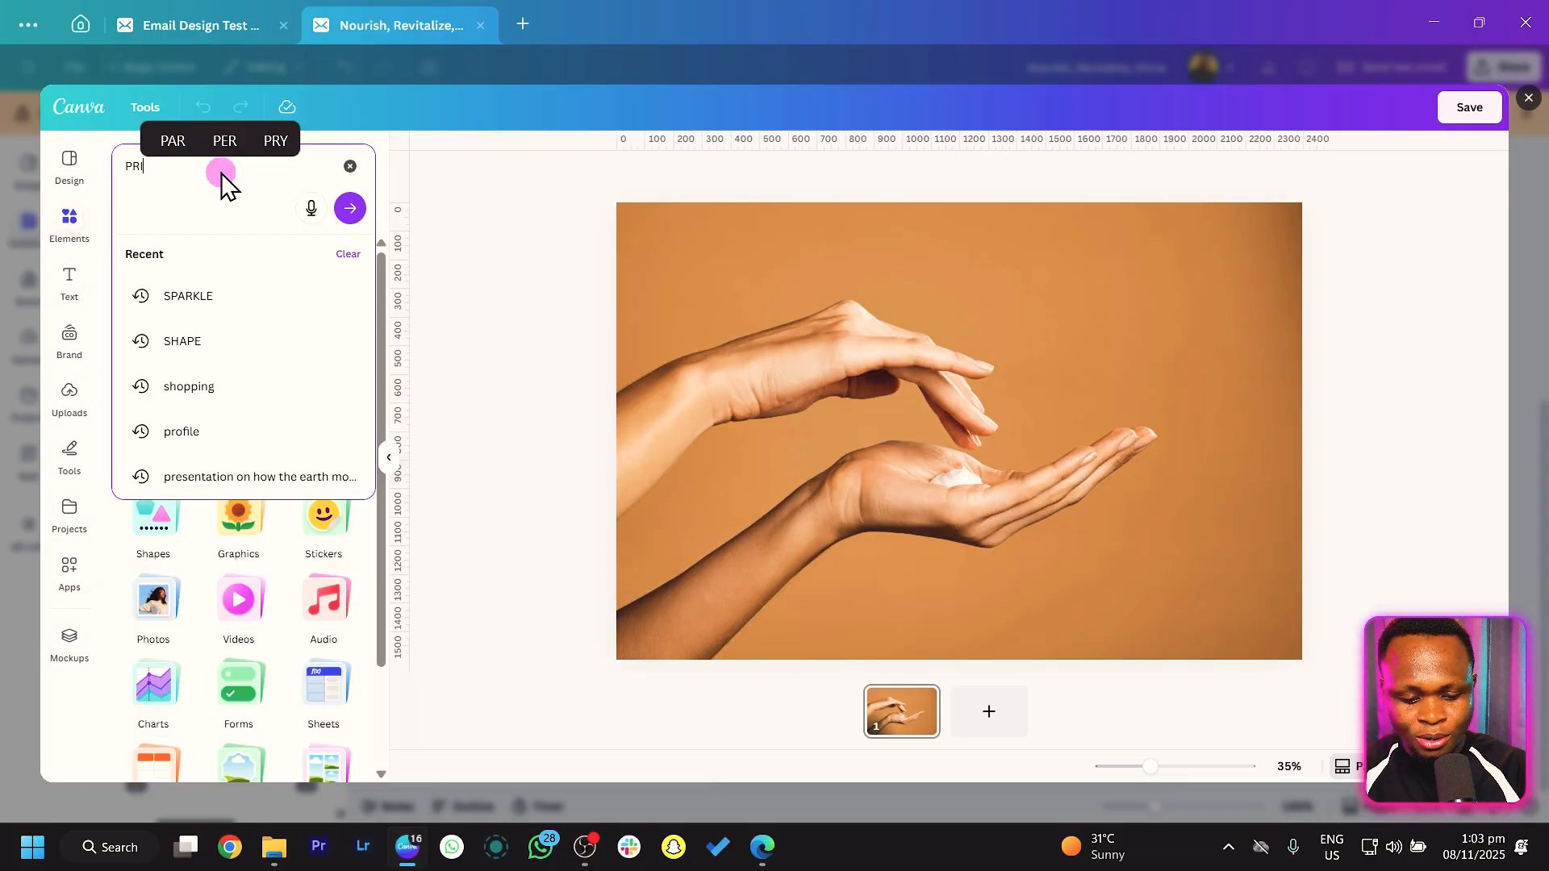
key("Return")
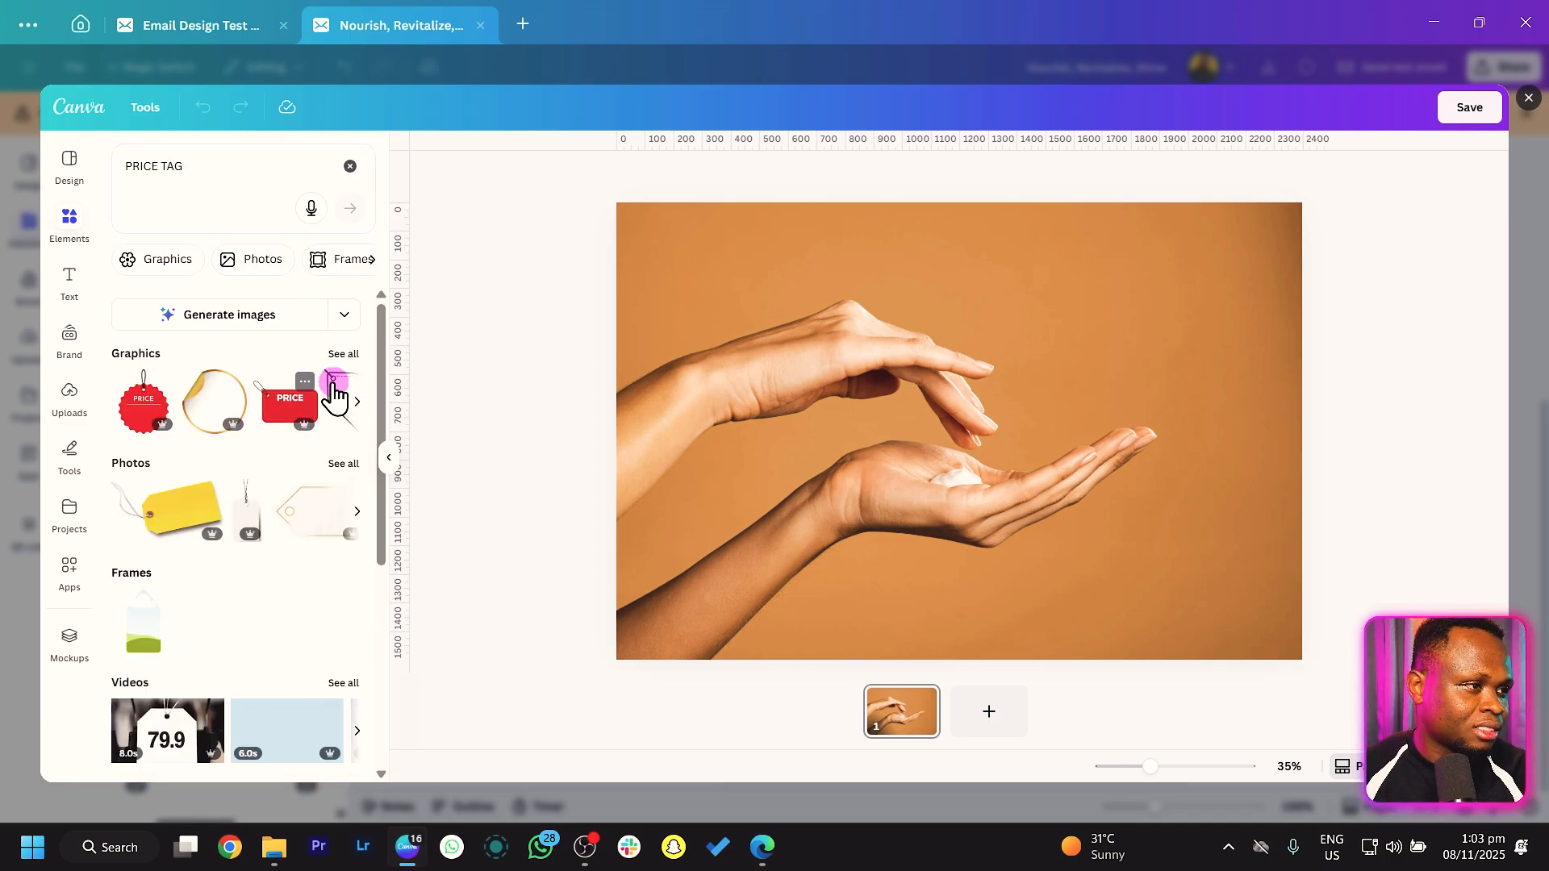
left_click(206, 532)
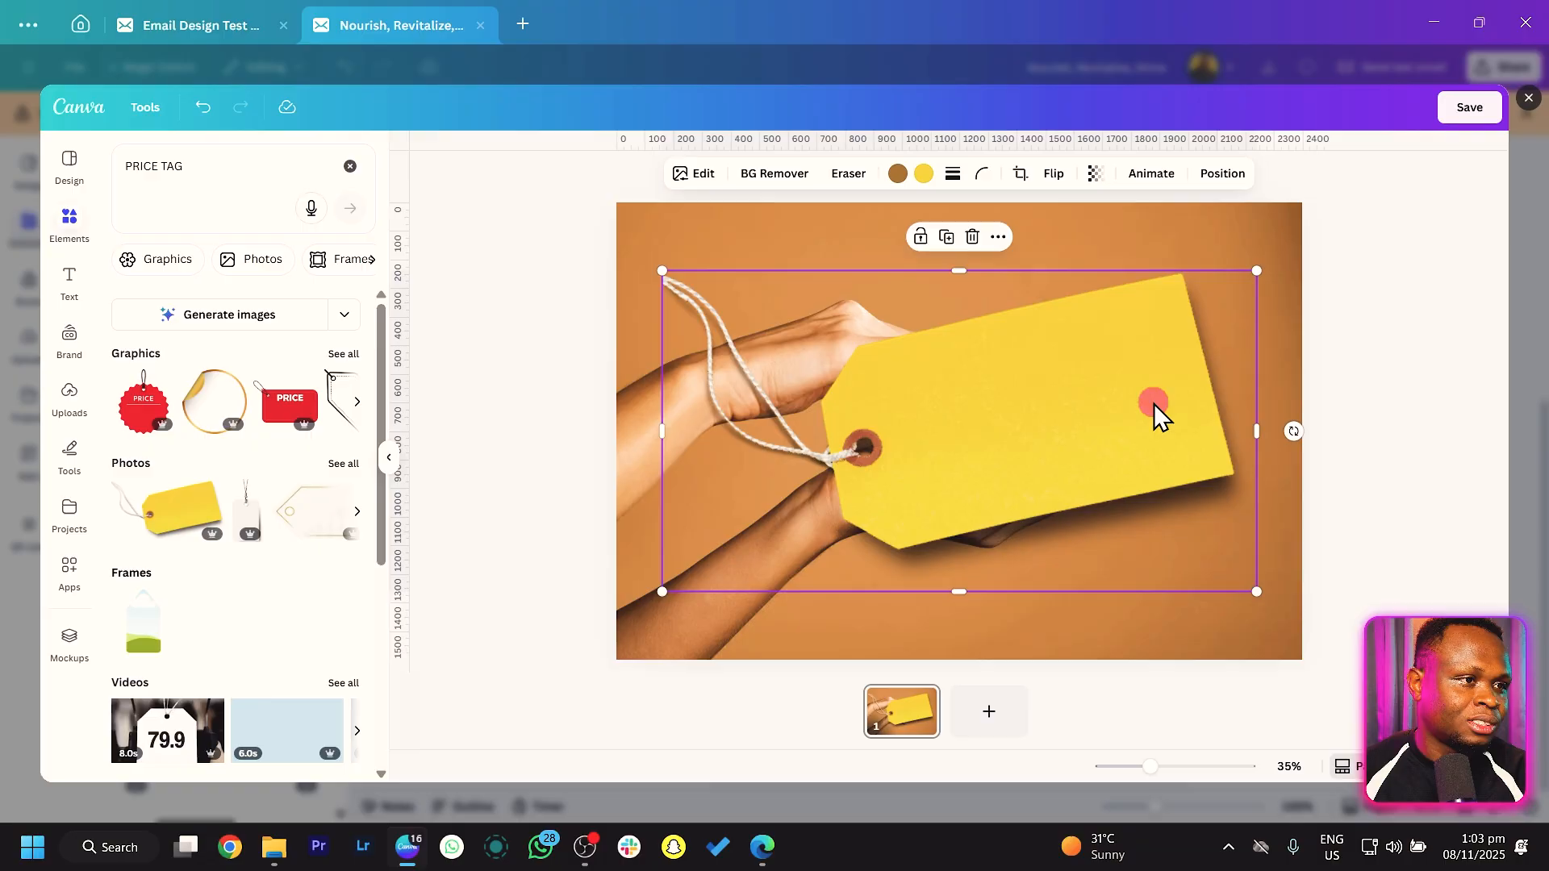
Step: Shrink the yellow tag into the photo's upper-left corner and recolour it with the orange-red Aketesia brand colour
left_click_drag(1173, 570, 833, 387)
left_click_drag(787, 331, 733, 270)
left_click(924, 173)
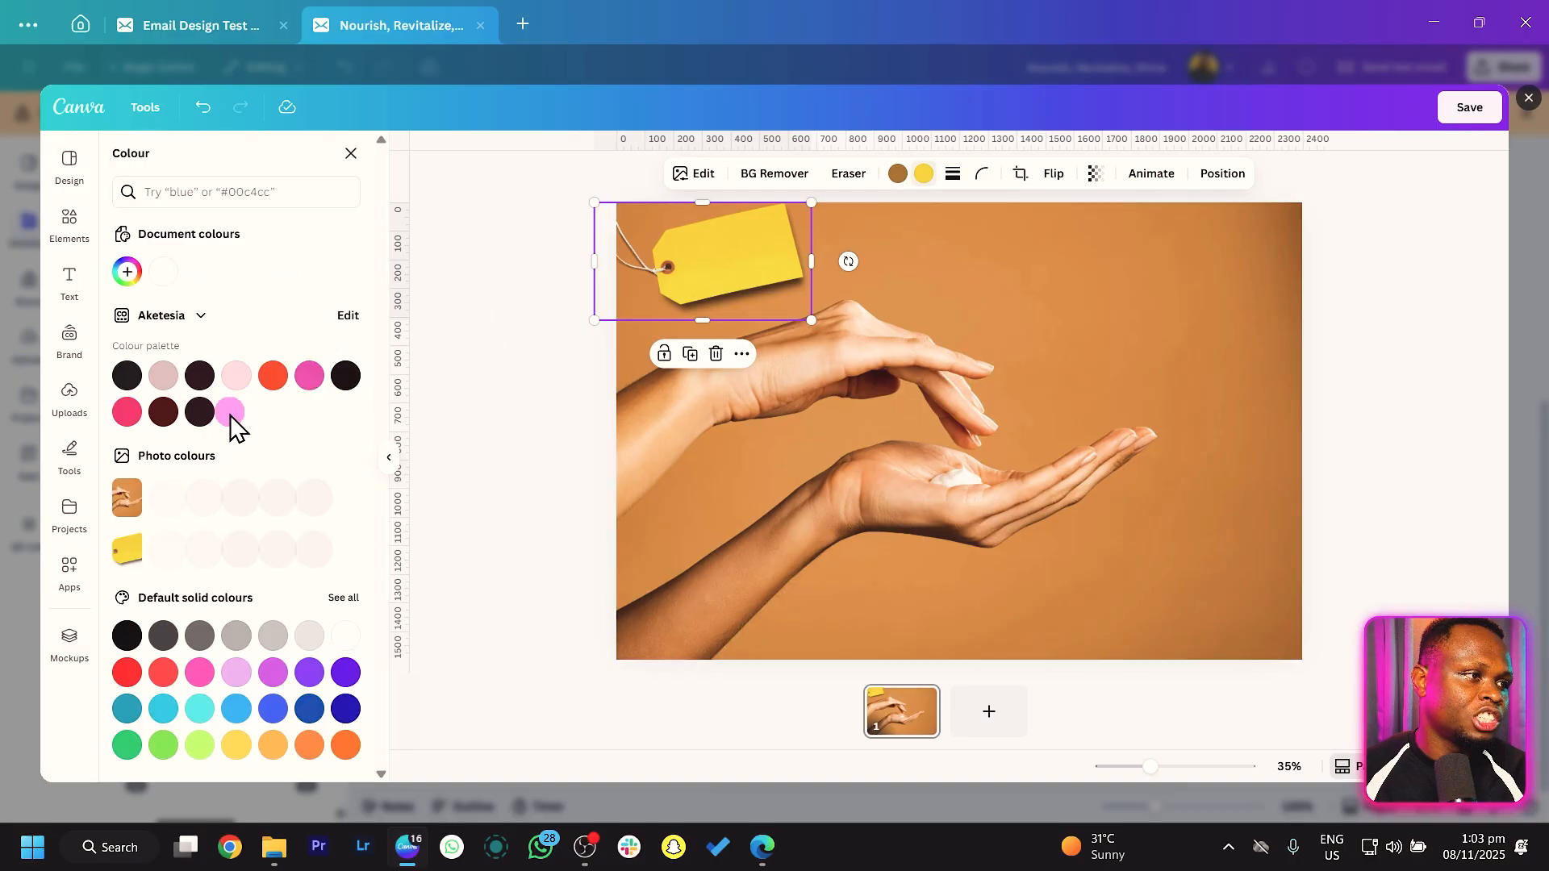
left_click(284, 382)
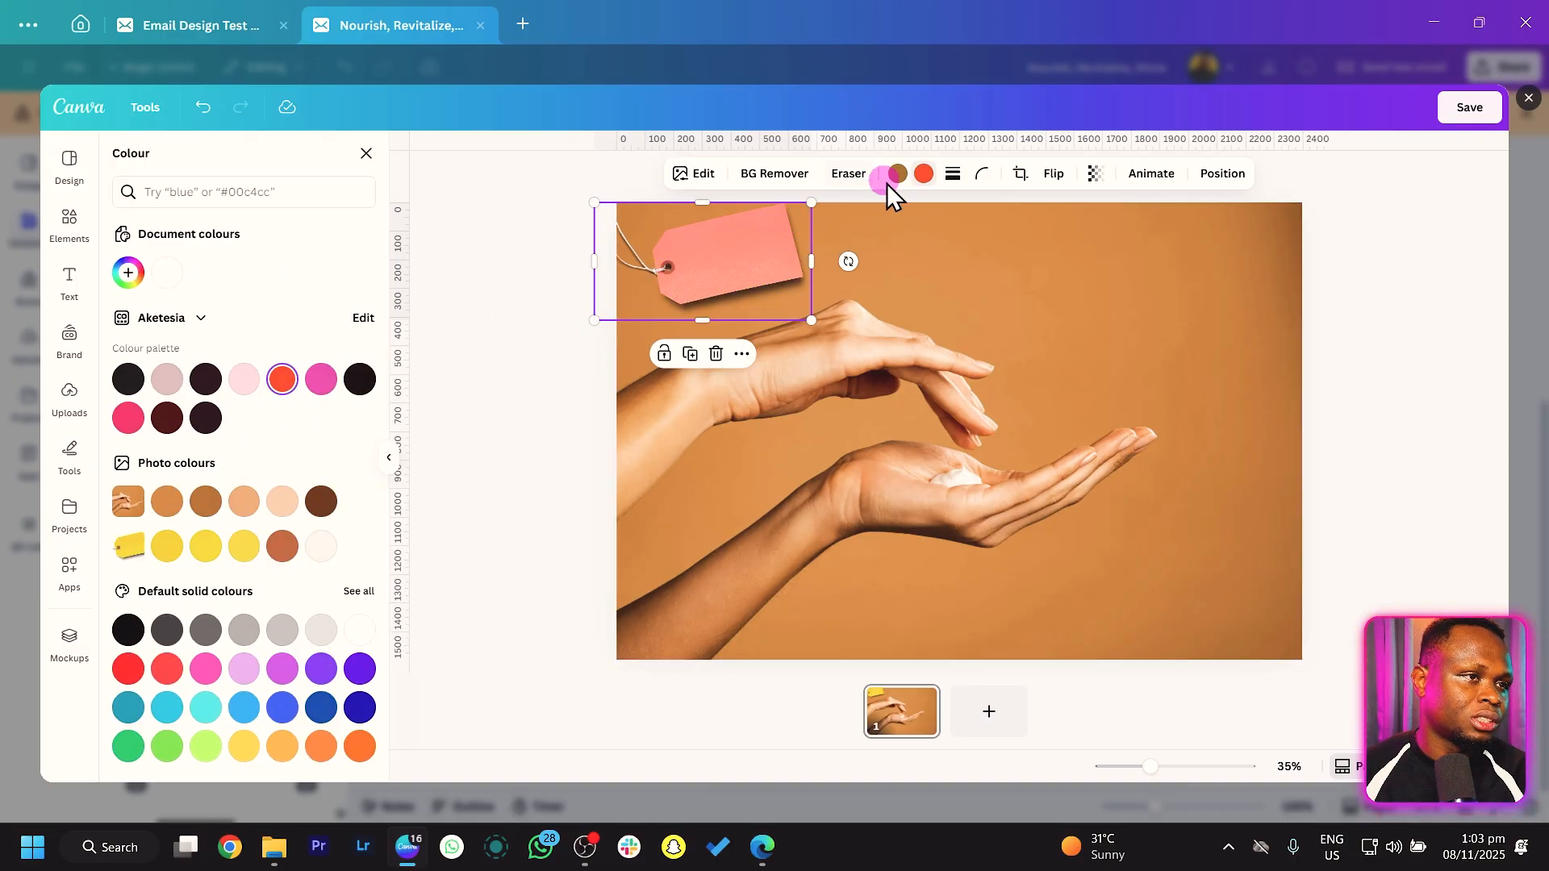
Step: Add a "New Product" text box over the tag and narrow it so the words wrap onto two lines
key("t")
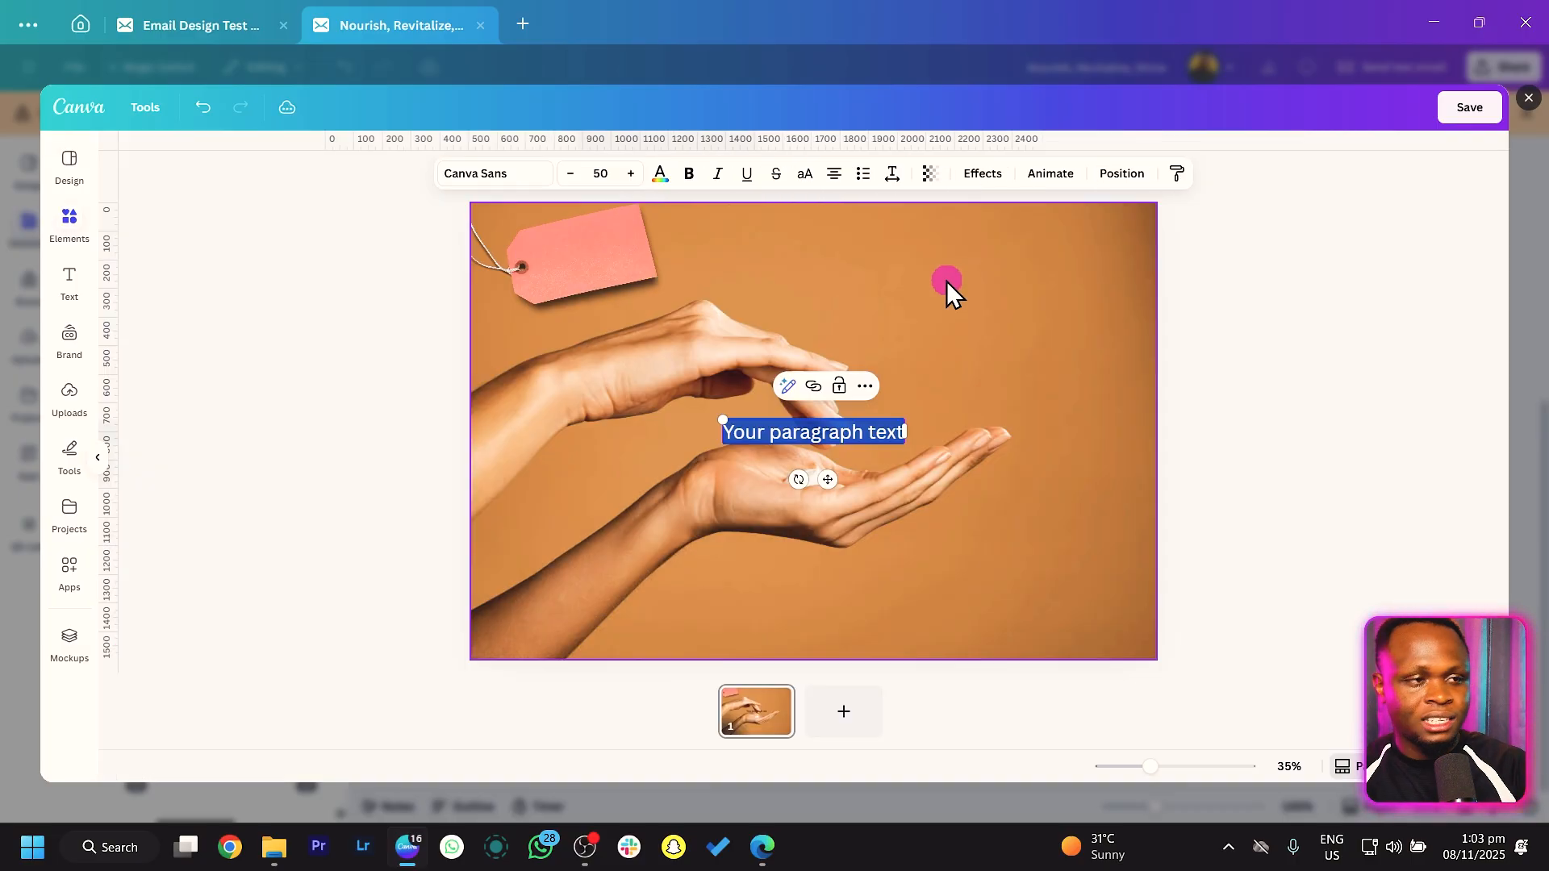
type("New Product")
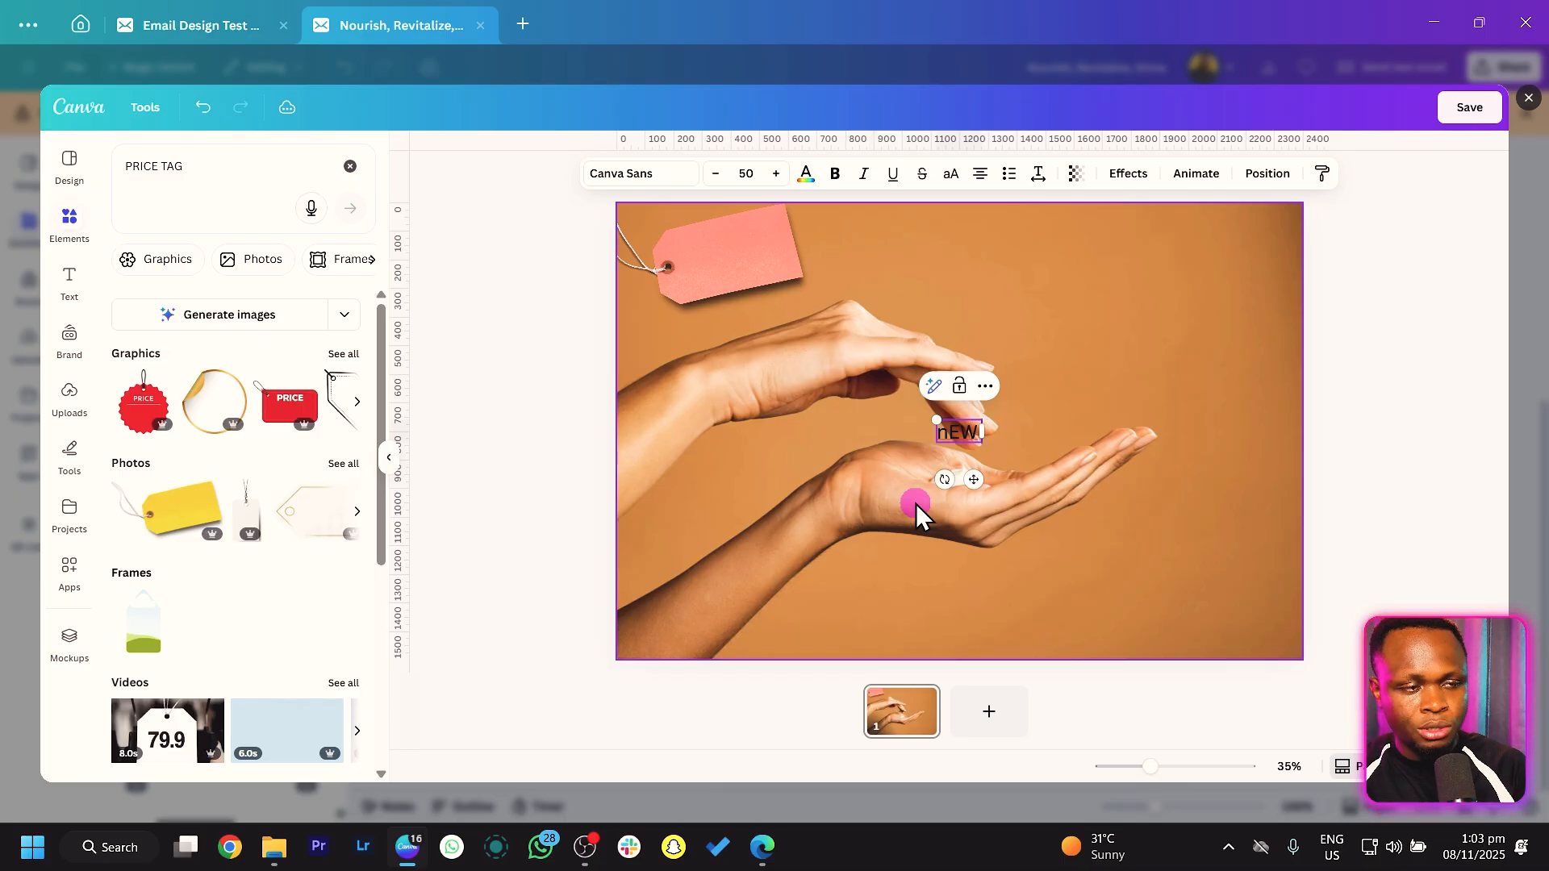
left_click_drag(971, 481, 747, 297)
left_click(790, 248)
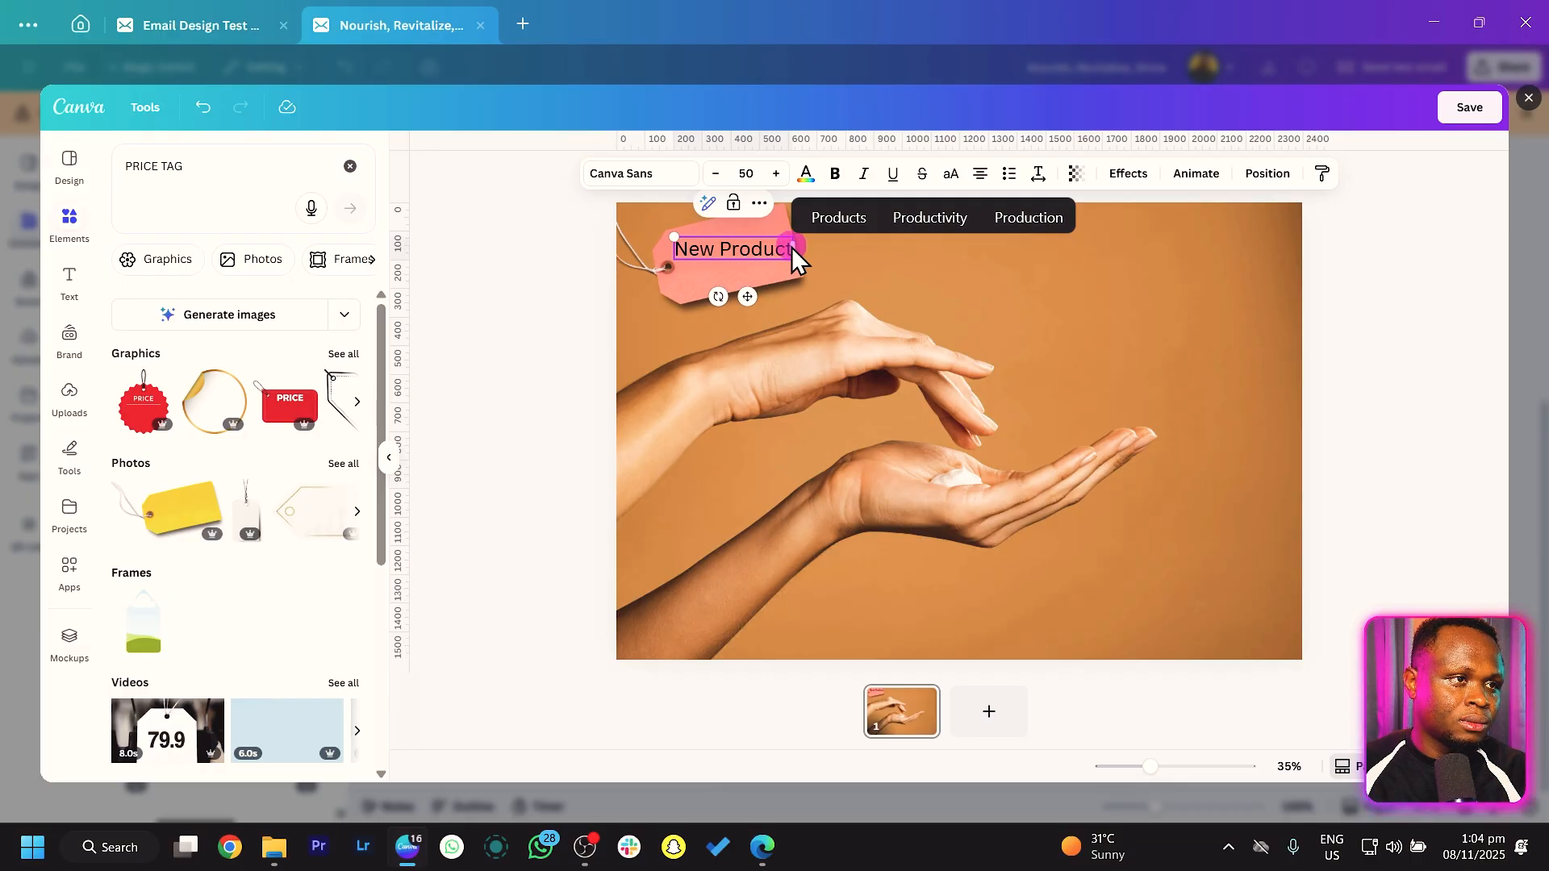
left_click_drag(788, 254, 754, 265)
Step: Reduce the "New Product" line spacing to 0.95, tilt the text to match the tag and enlarge it to size 58
left_click(1038, 176)
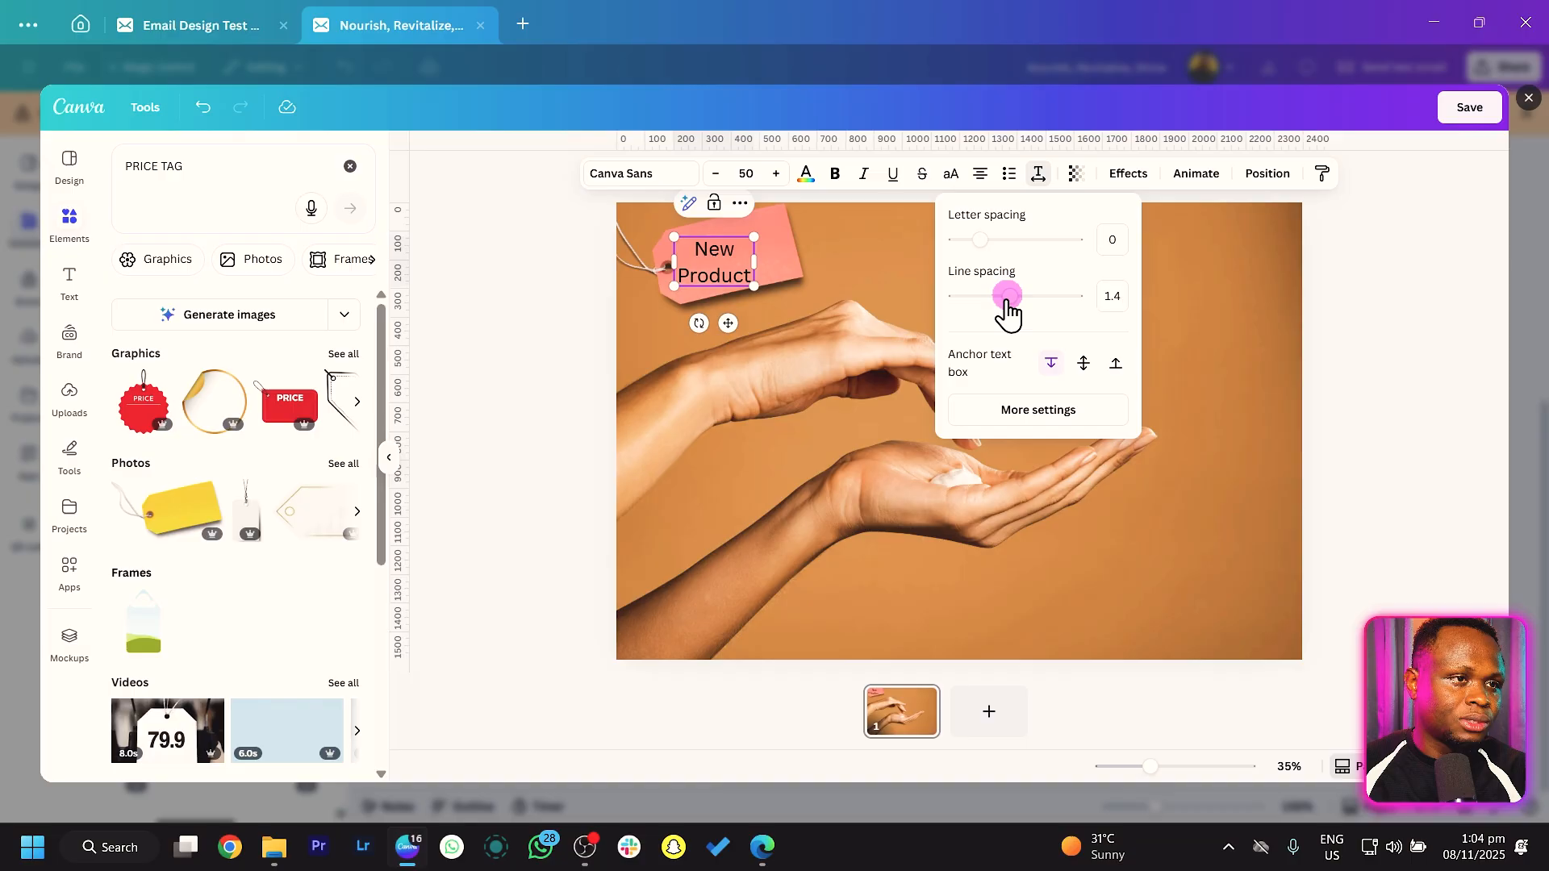
left_click_drag(1008, 313, 983, 313)
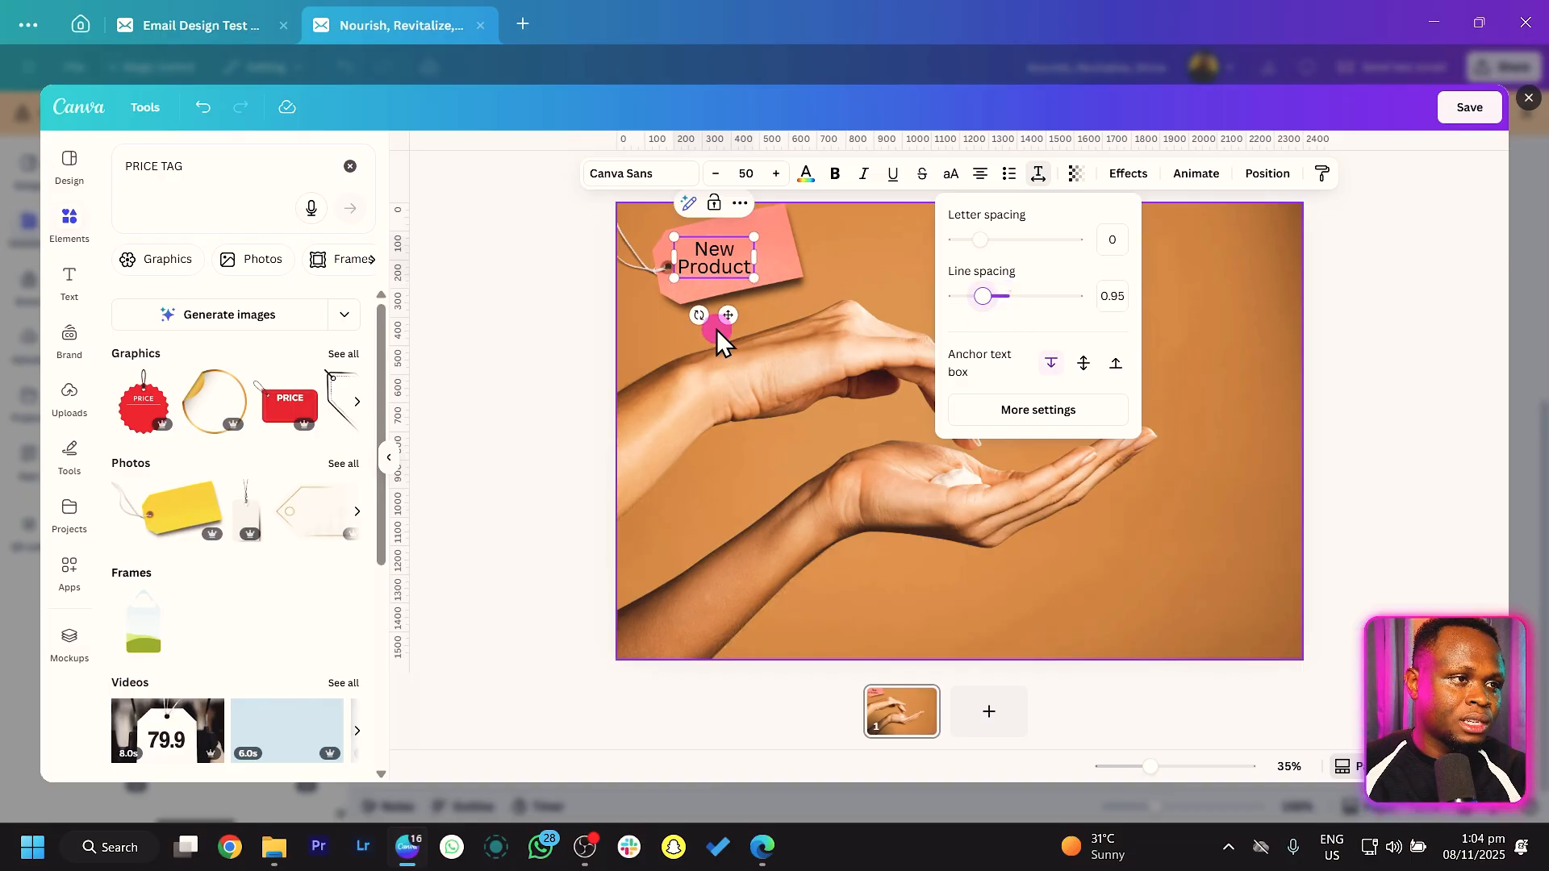
left_click_drag(695, 315, 787, 273)
left_click_drag(776, 217, 768, 224)
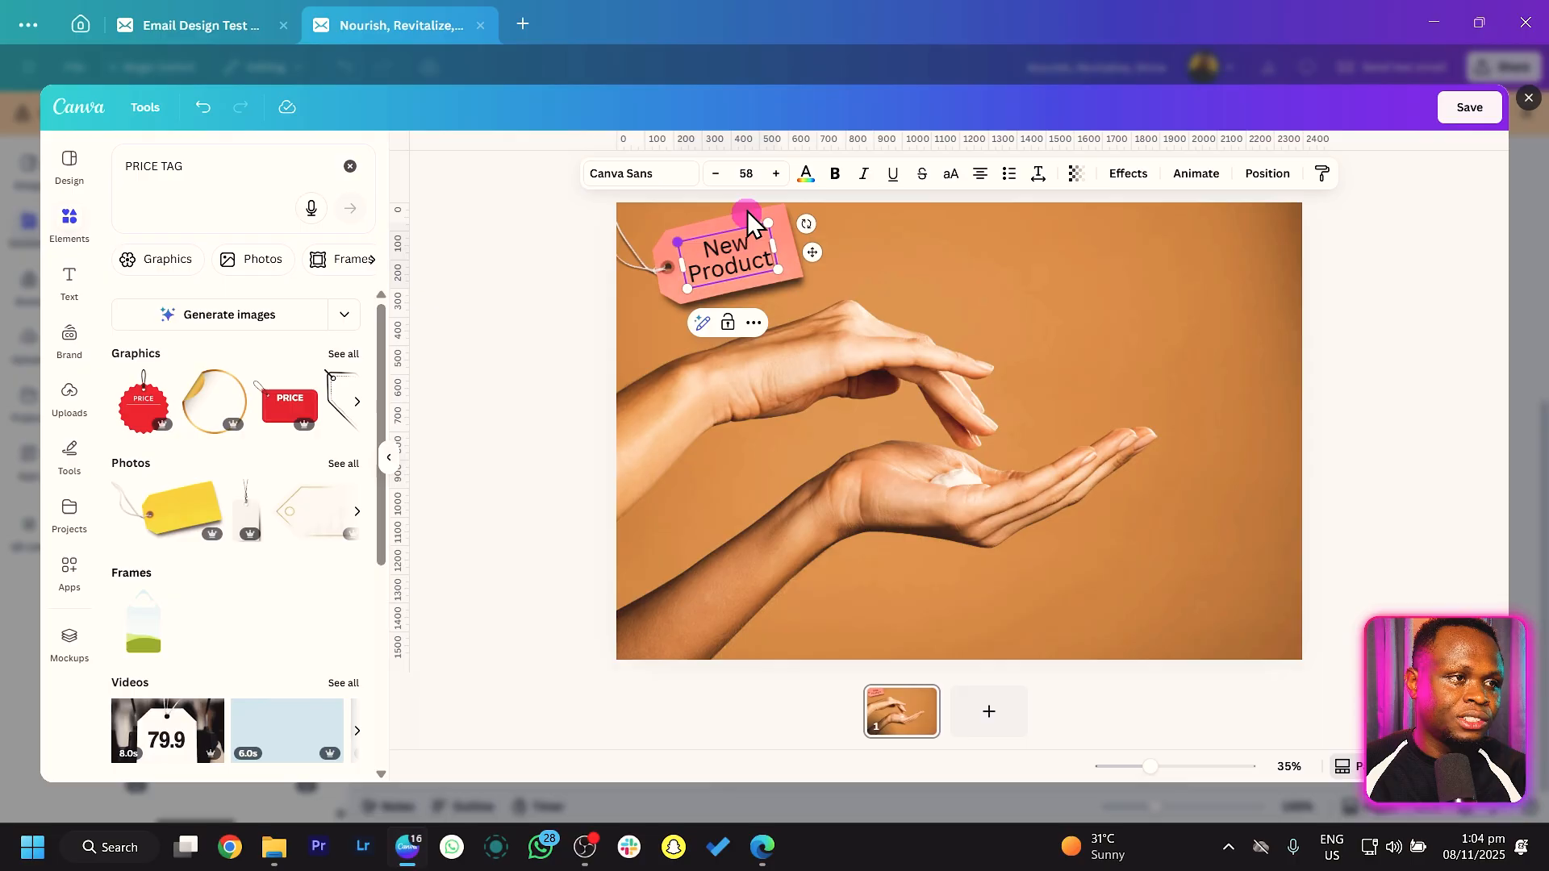
Step: Set the "New Product" text in black Times New Roman and save the tagged photo back into the email
left_click(623, 176)
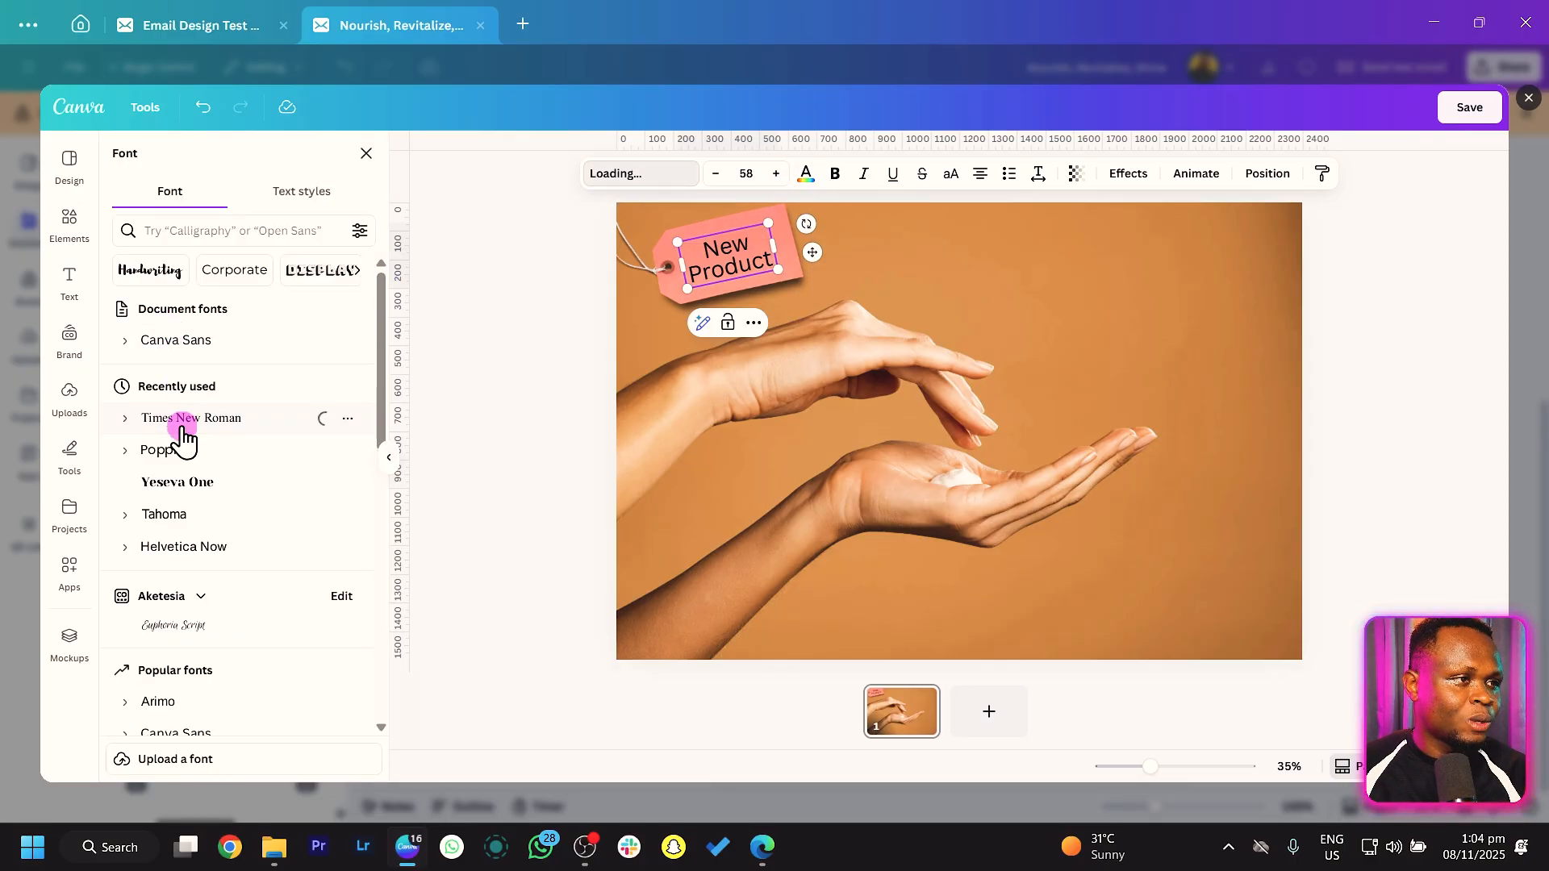
left_click(806, 178)
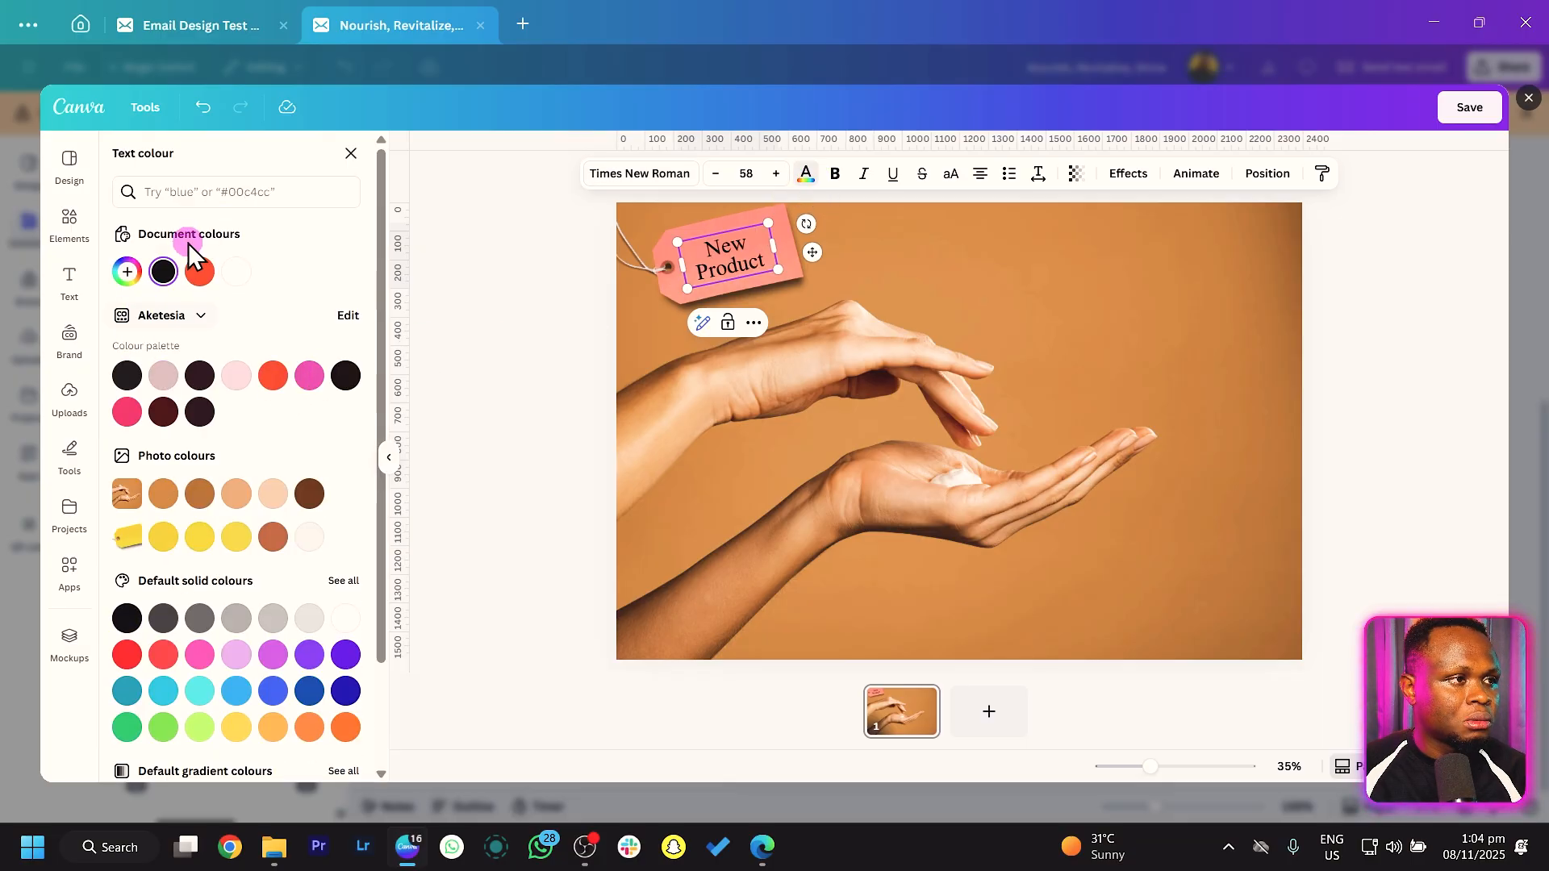
left_click(237, 273)
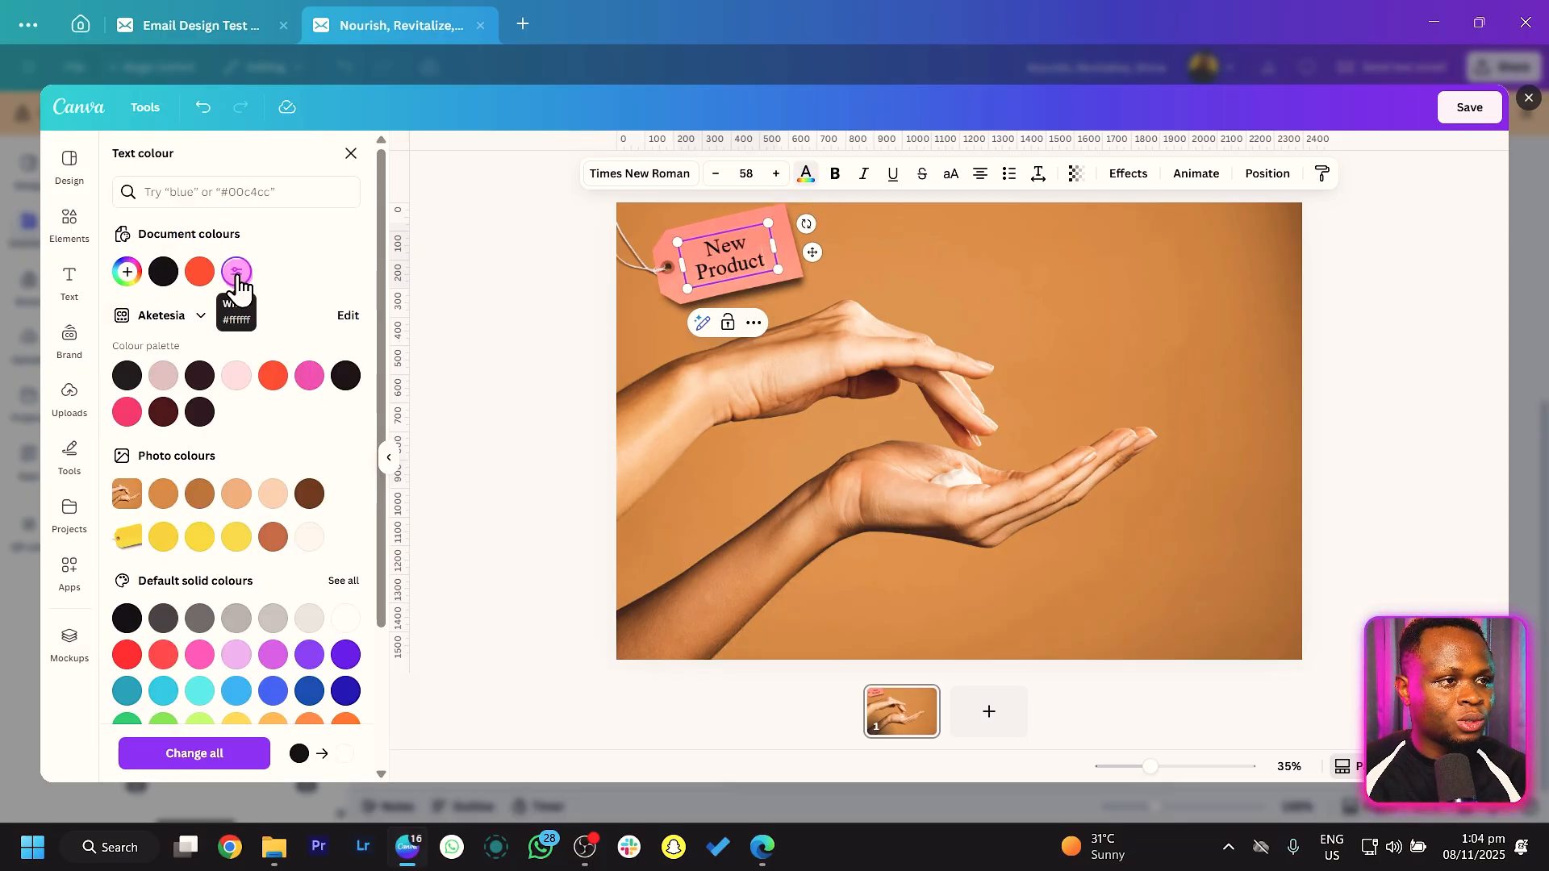
left_click(989, 304)
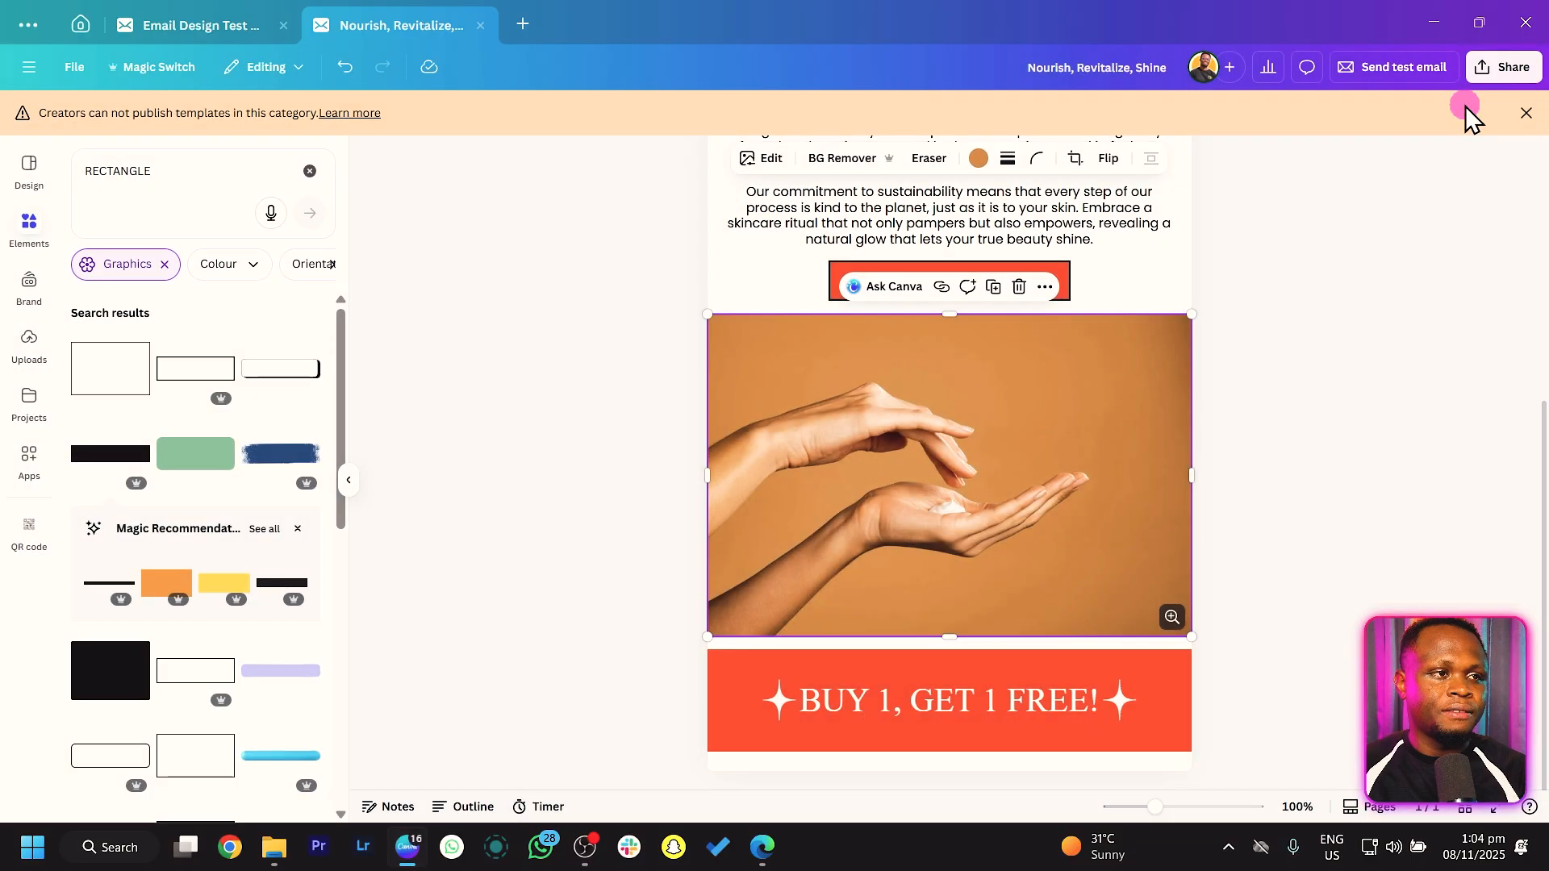
left_click(484, 470)
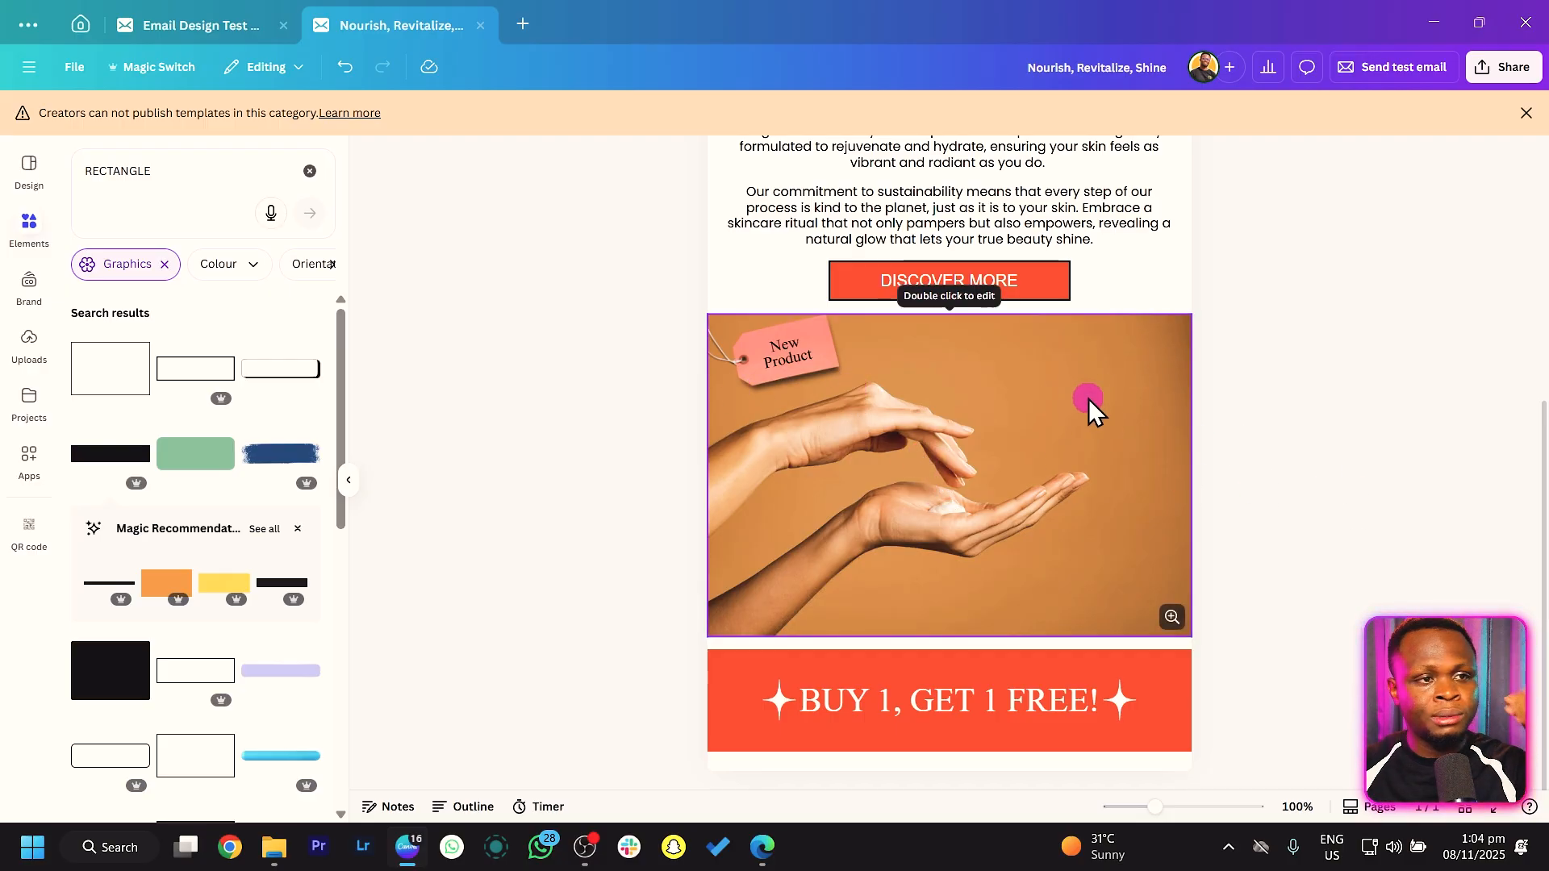
Step: Reopen the tagged photo as a design and move the tag with its text to the photo's upper-right corner
left_click(1108, 384)
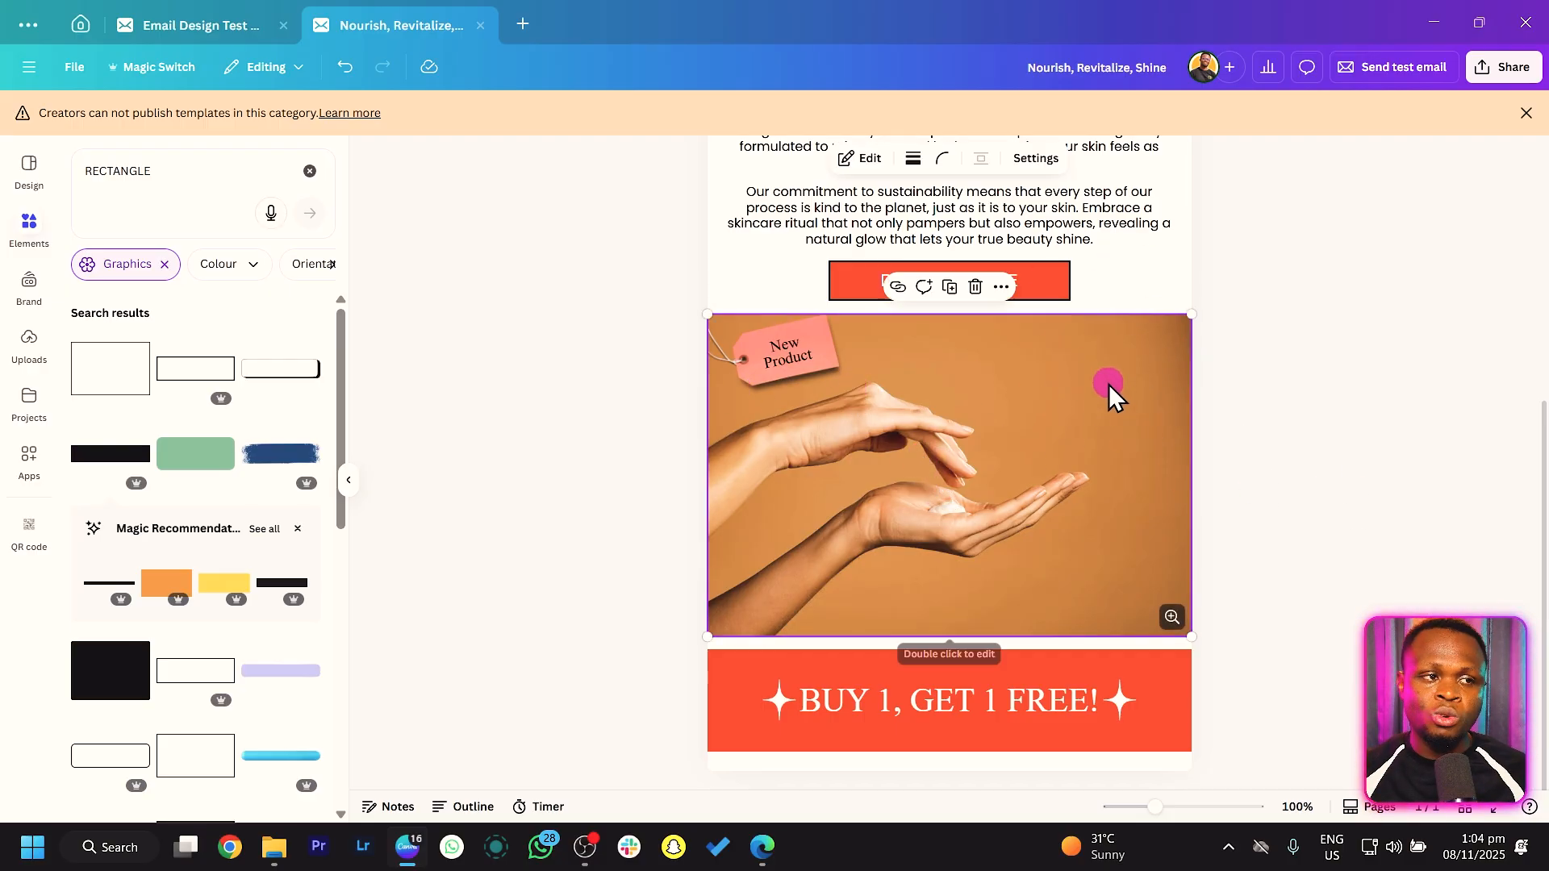
right_click(1108, 386)
left_click(957, 497)
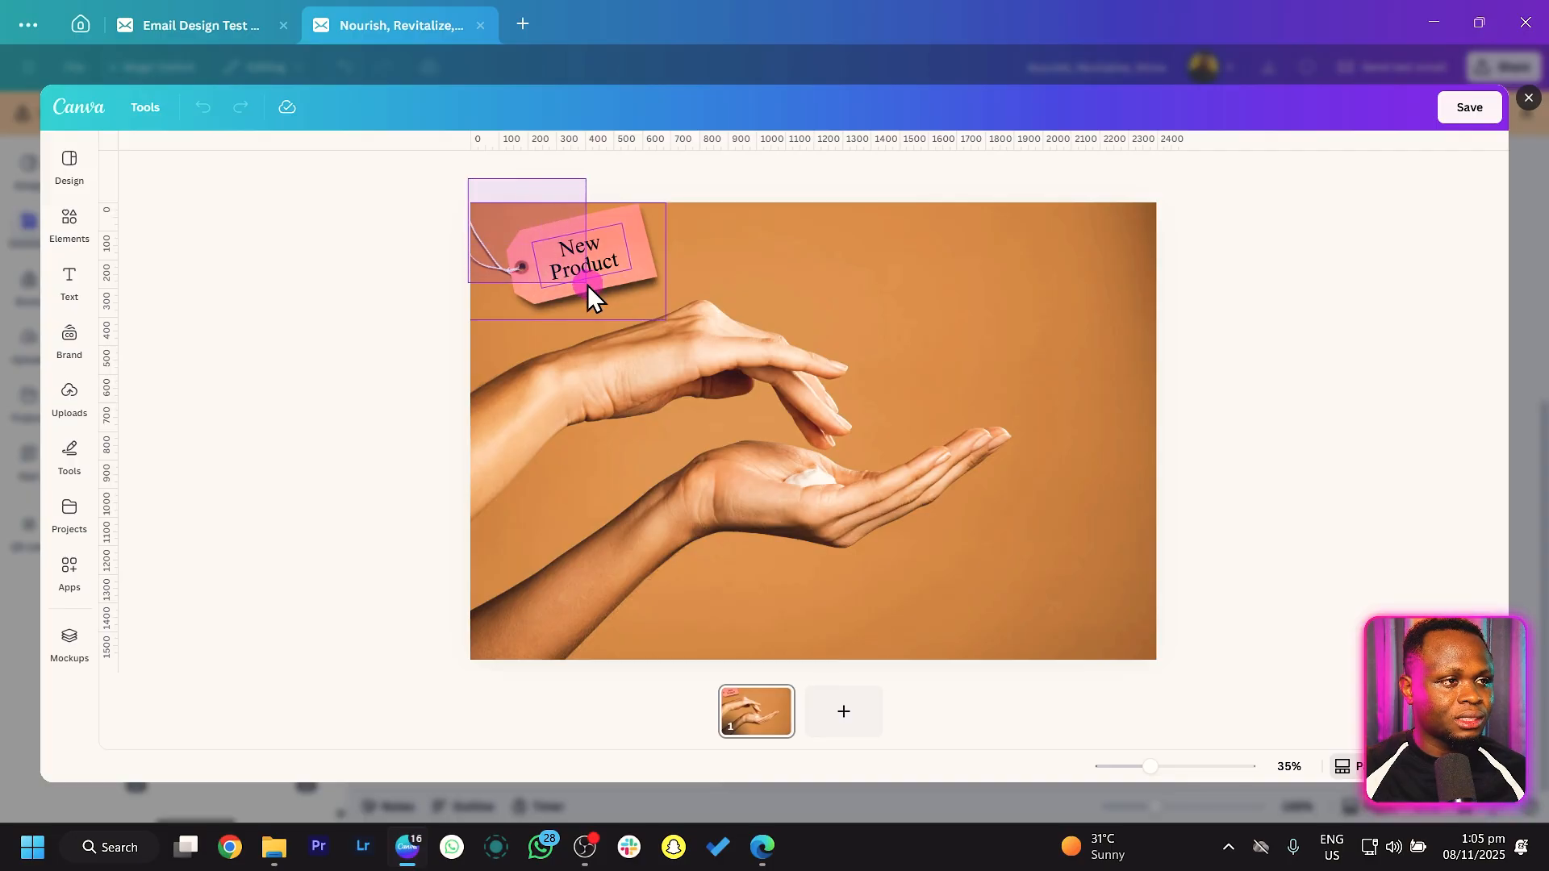
left_click(588, 284)
left_click_drag(608, 277, 1073, 291)
left_click(1139, 331)
left_click(1127, 306)
Step: Flip the tag image horizontally, then tilt and reposition the "New Product" text to sit along the flipped tag
left_click(886, 175)
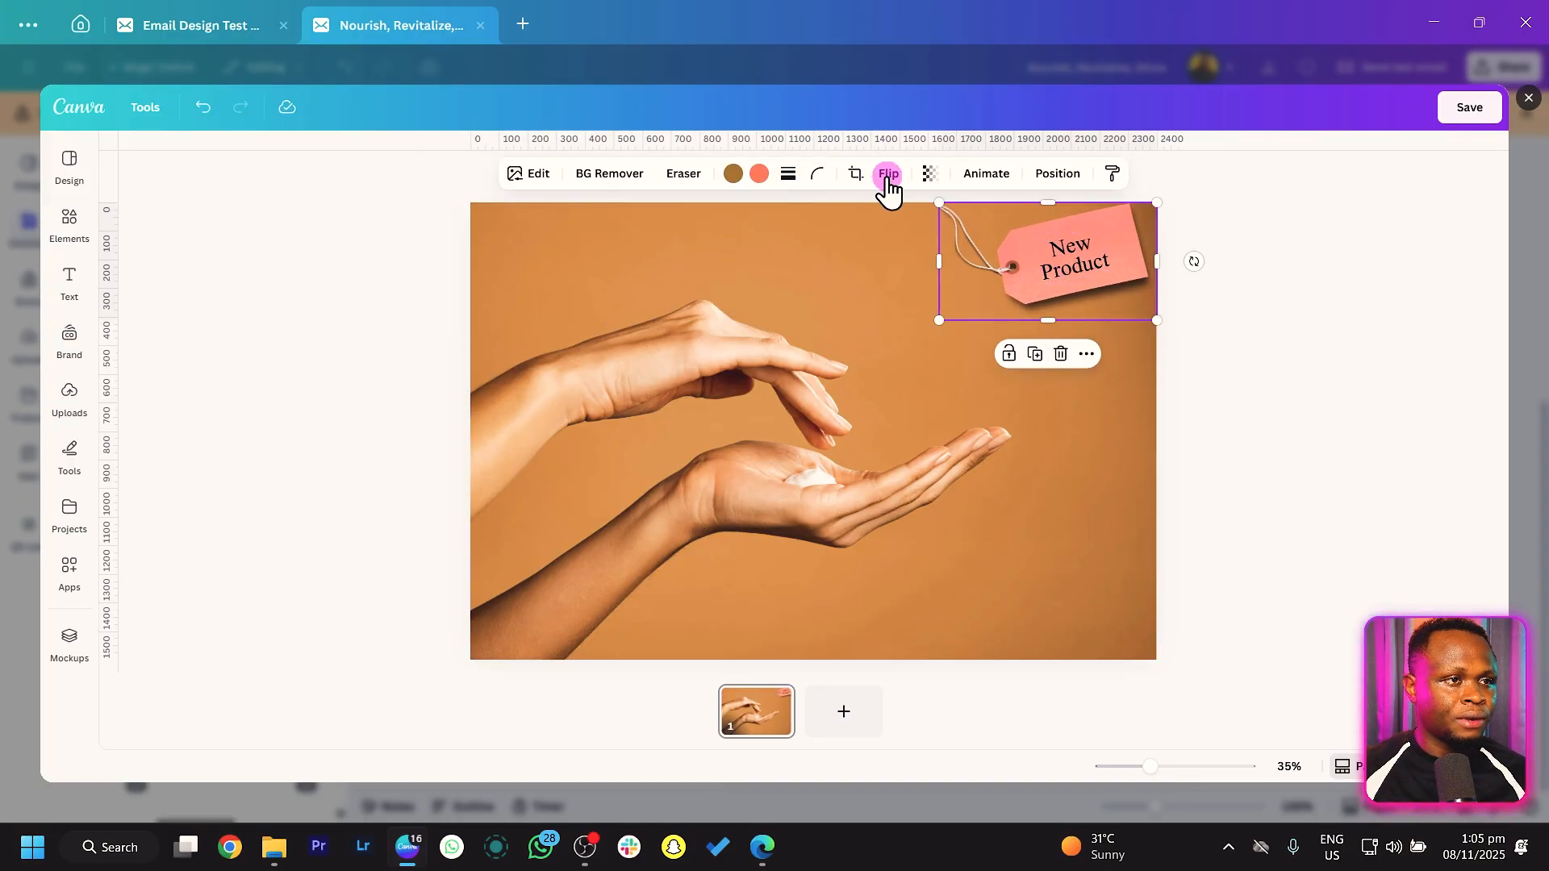
left_click(885, 217)
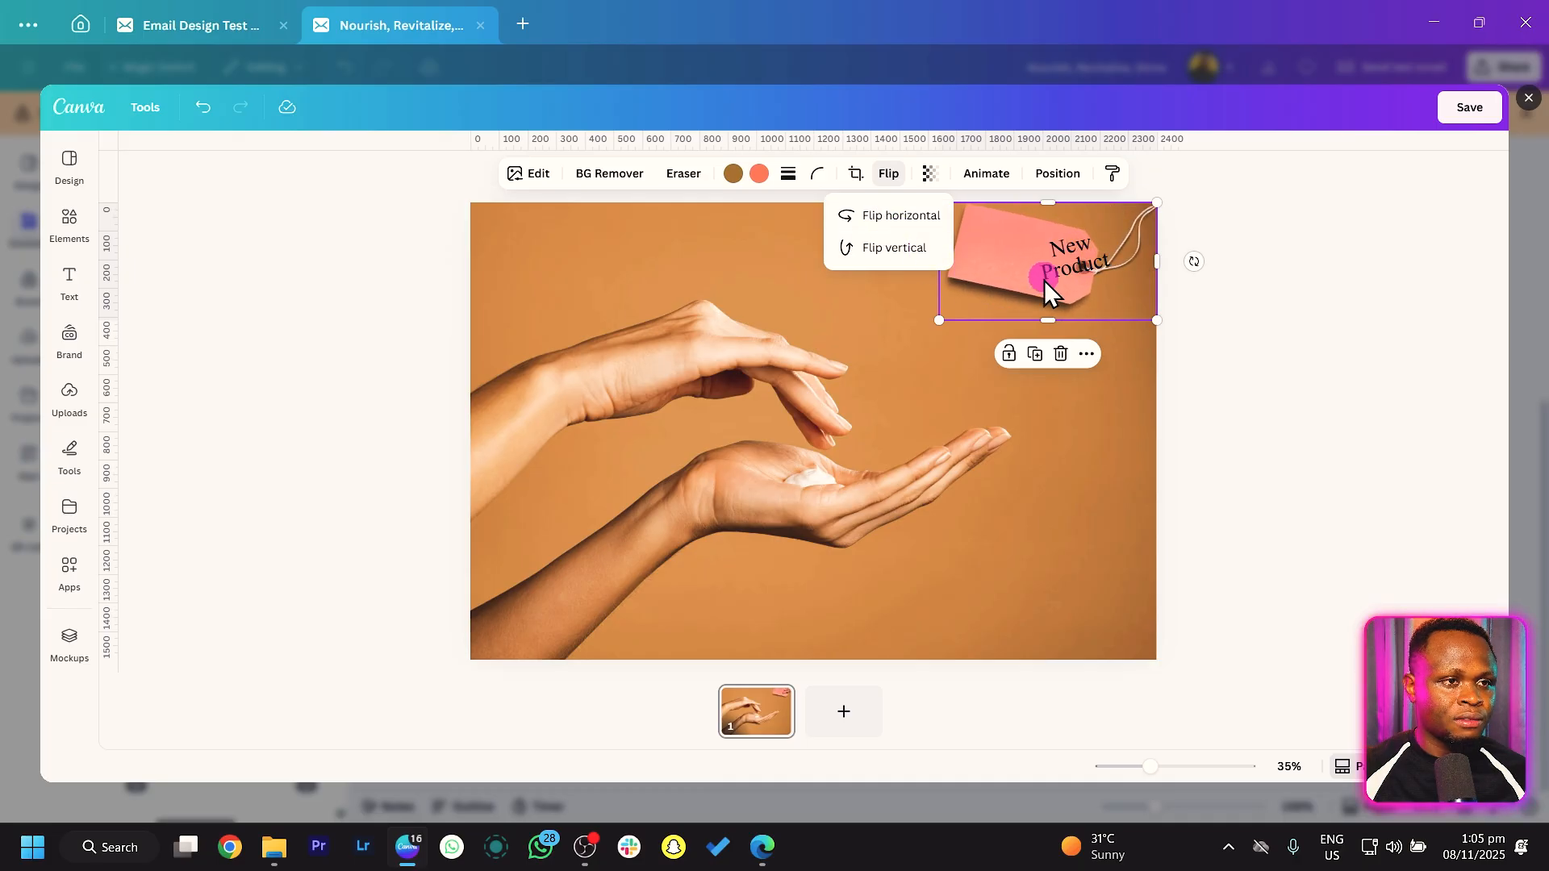
left_click(1083, 273)
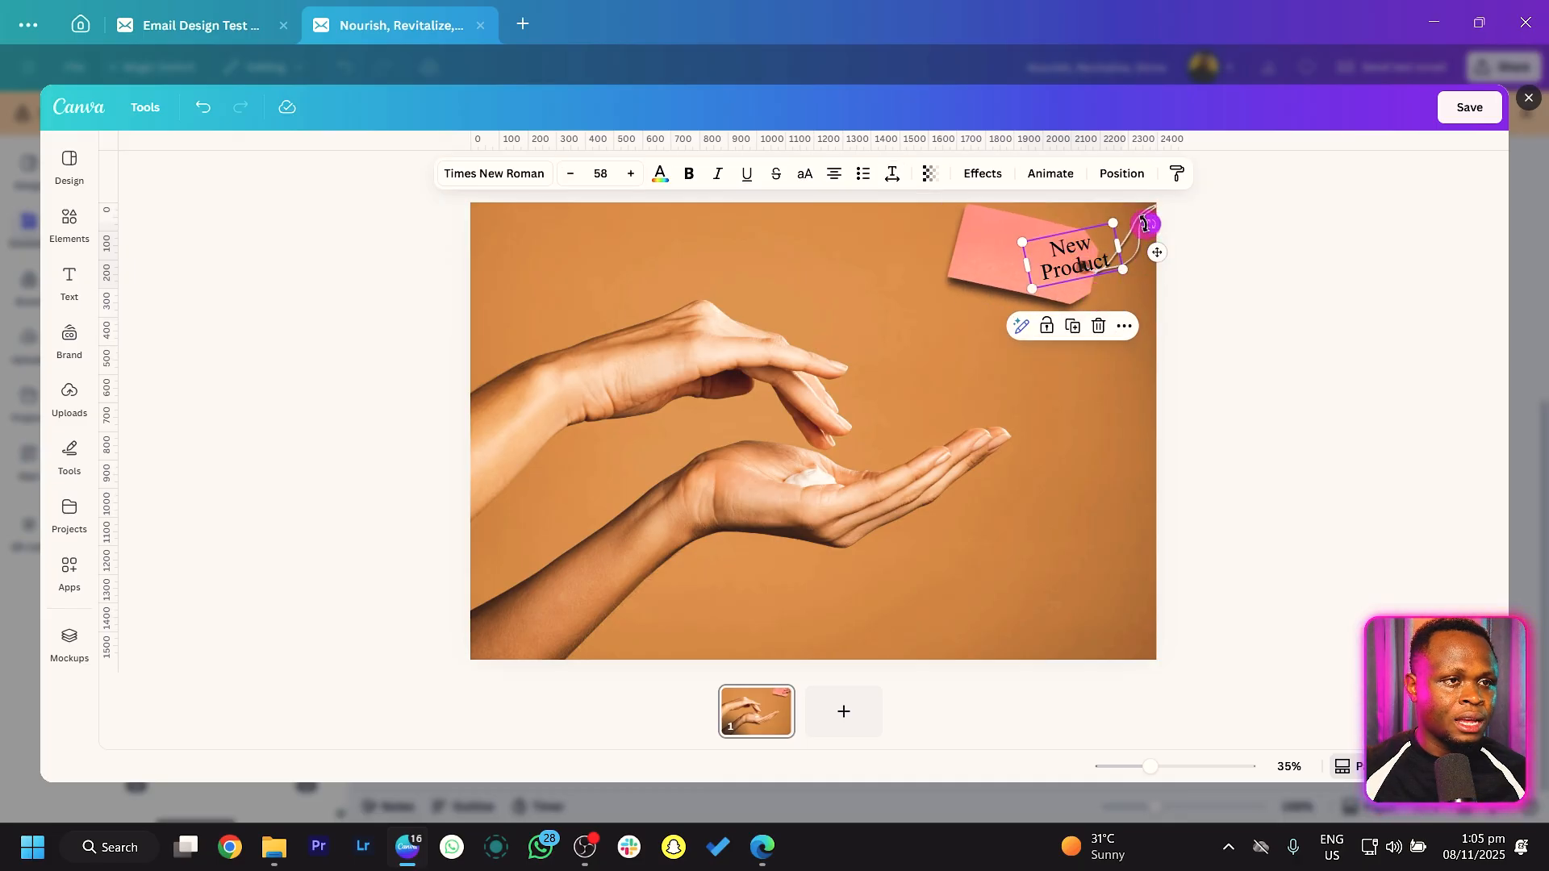
left_click_drag(1145, 224, 1012, 258)
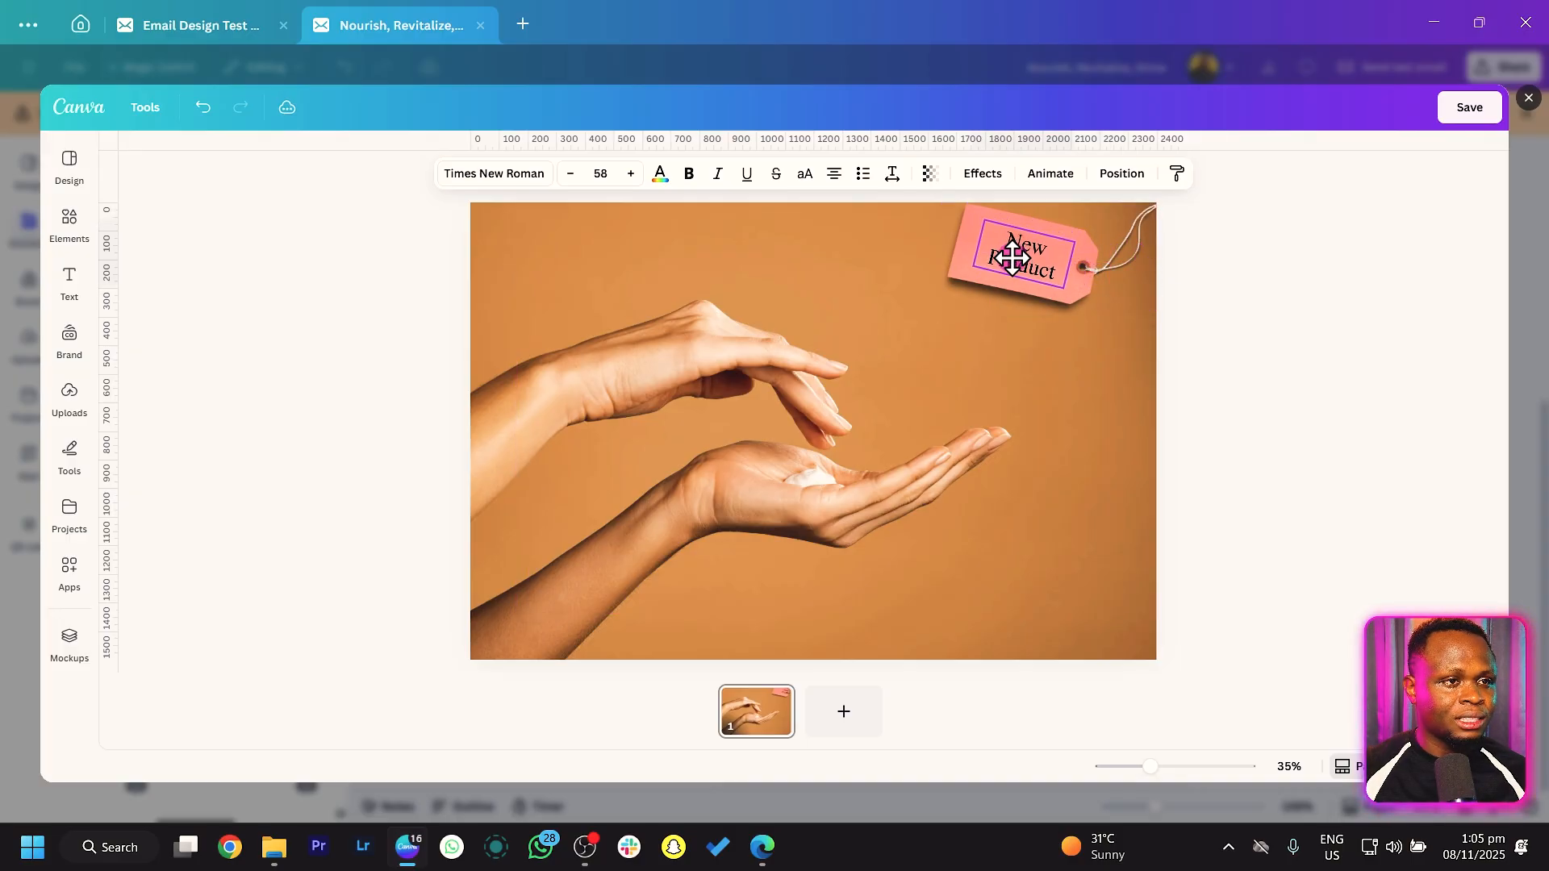
Step: Enlarge the tag and its text slightly and save the edited photo back into the email
left_click(1048, 263)
mouse_move(951, 321)
left_mouse_down()
mouse_move(894, 376)
mouse_move(949, 331)
left_mouse_up()
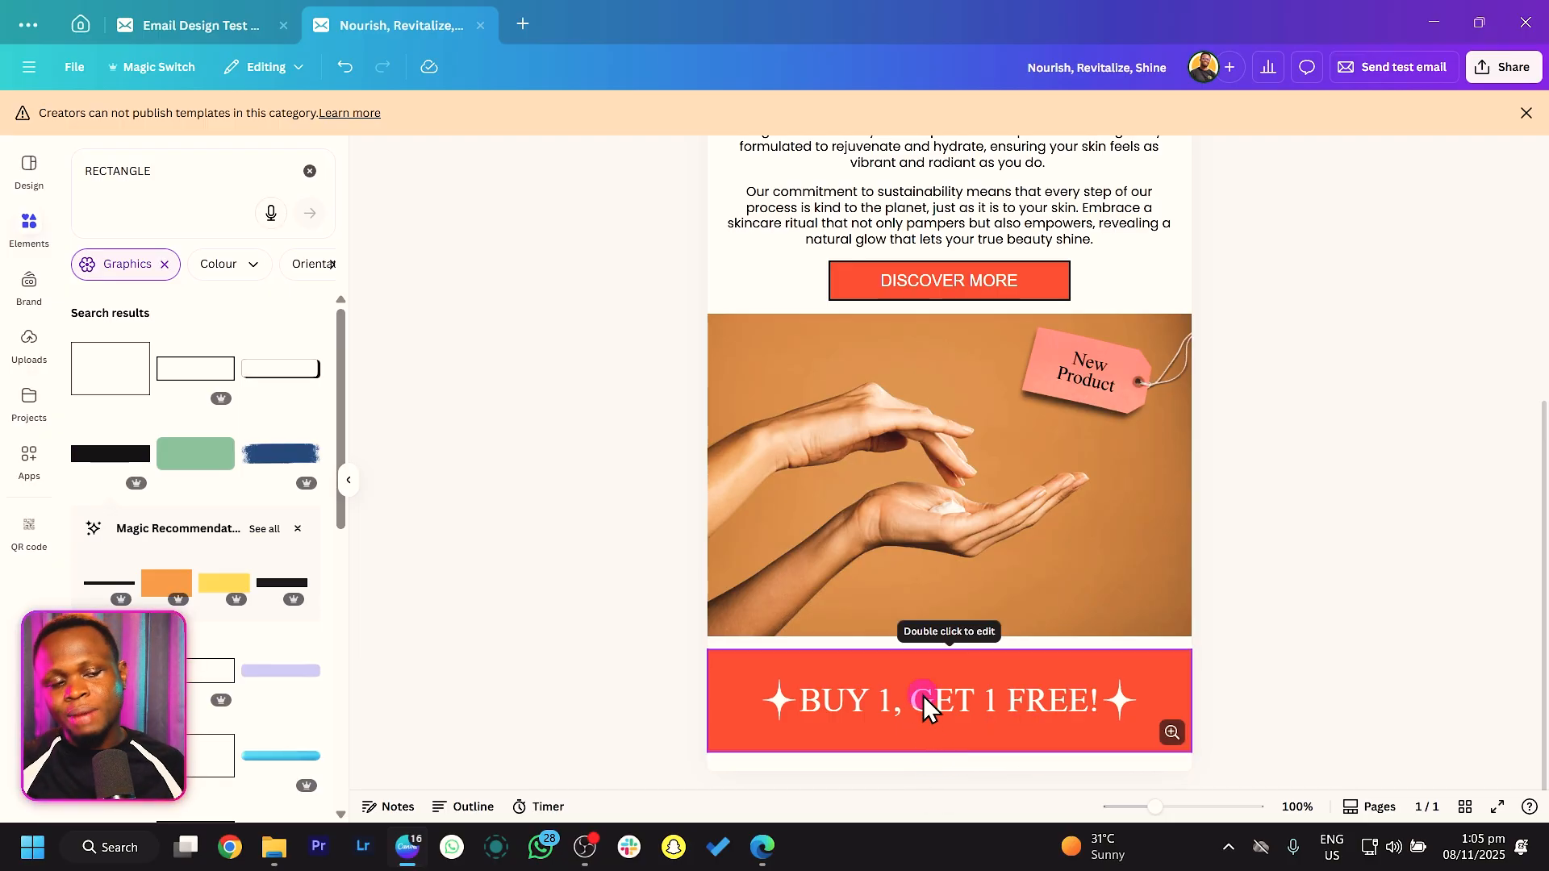
Step: Add the icon block with Reddit, Facebook, Pinterest and TikTok icons below the "BUY 1, GET 1 FREE!" banner
left_click(894, 766)
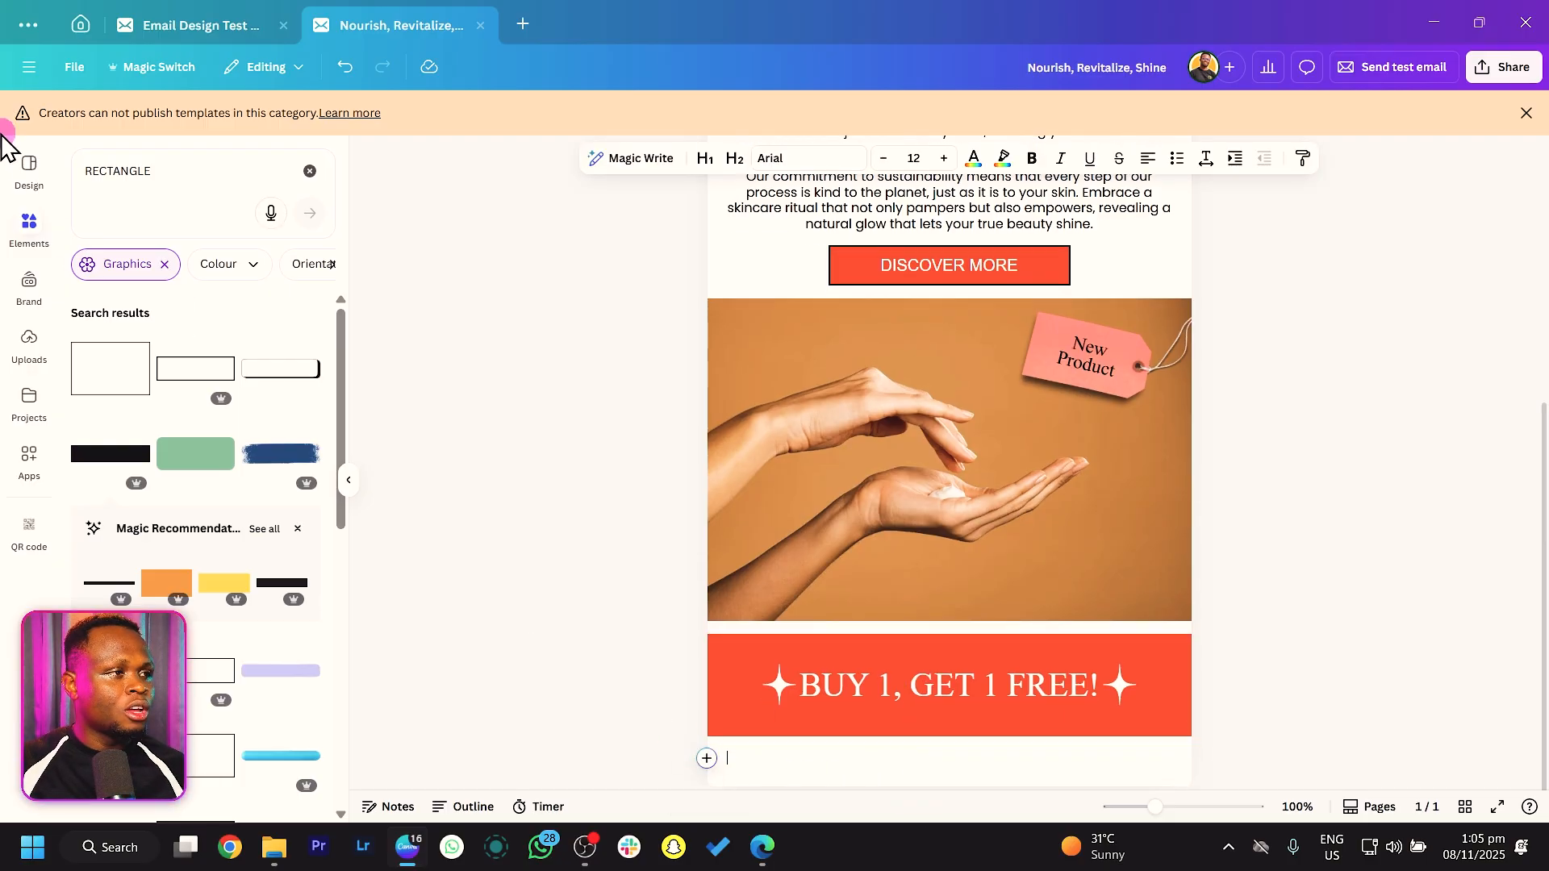
left_click(31, 227)
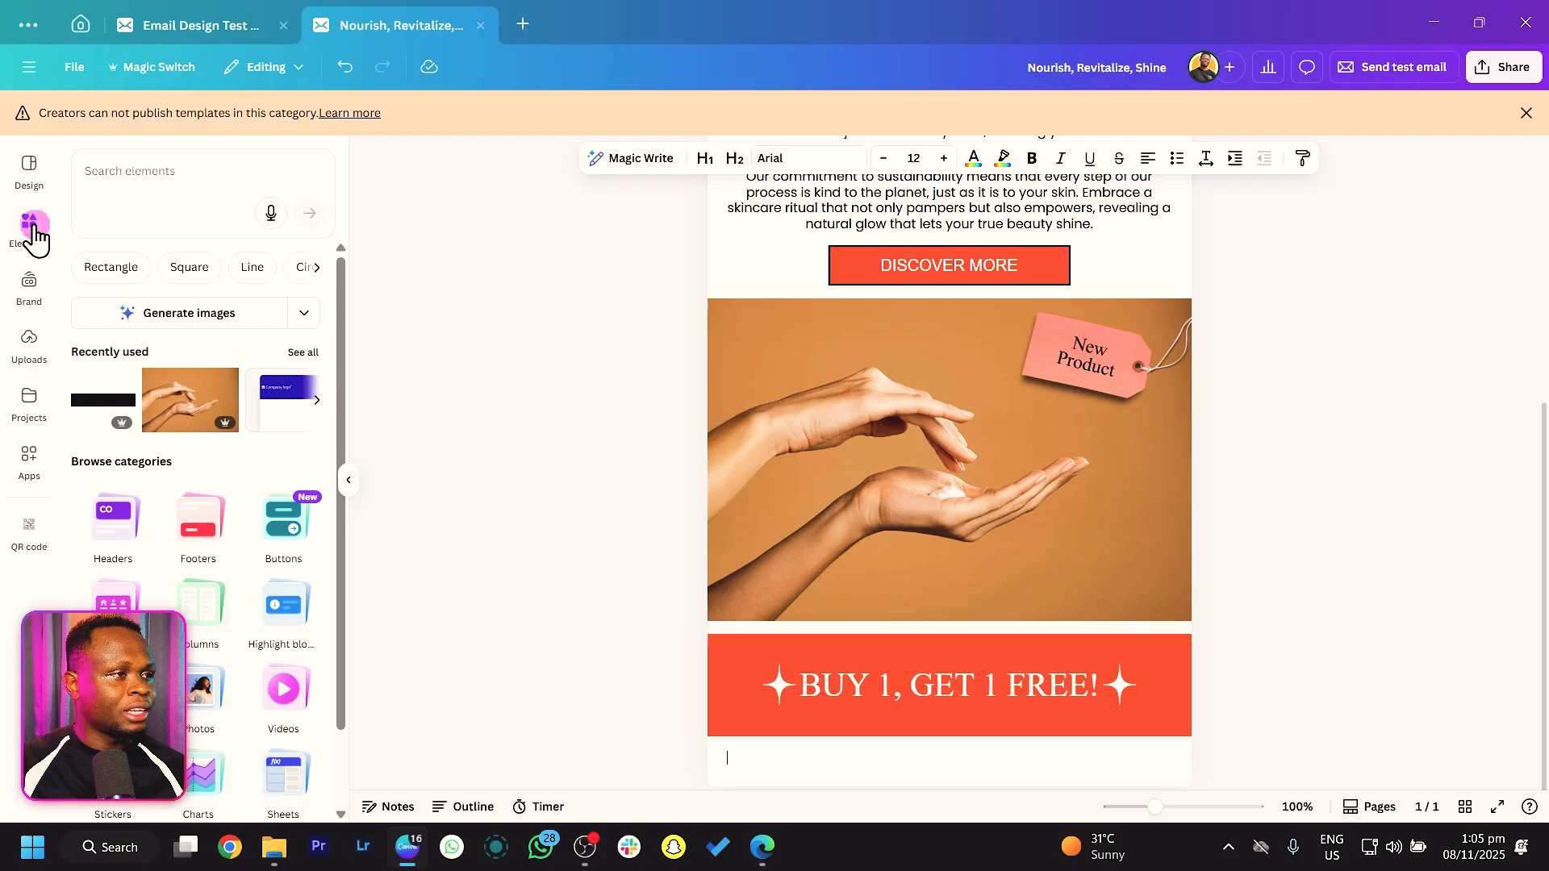
scroll(203, 552, "down", 2)
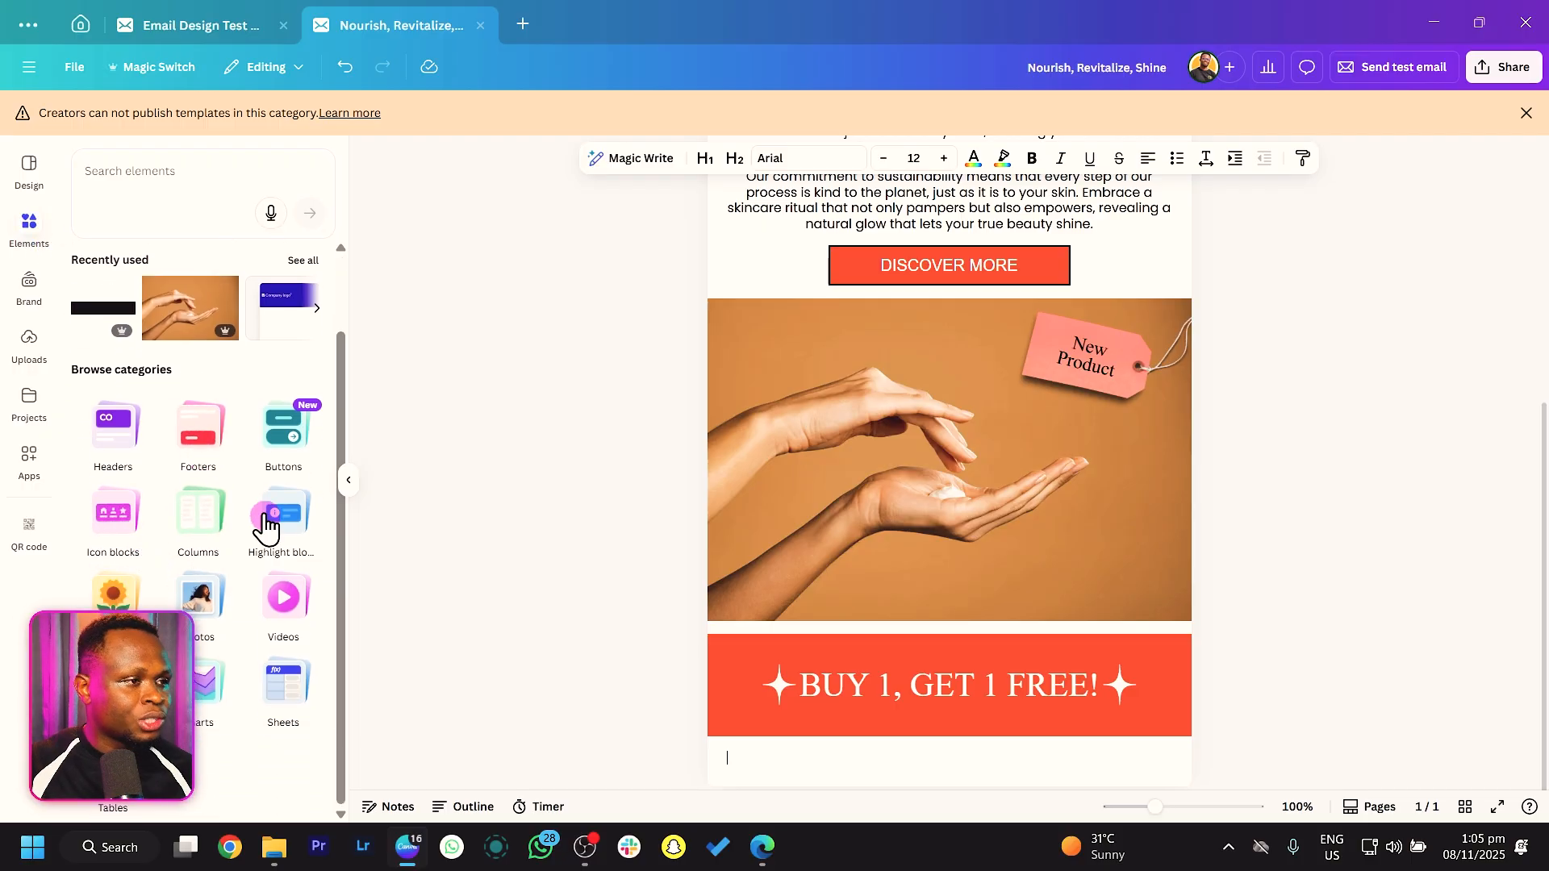
left_click(129, 524)
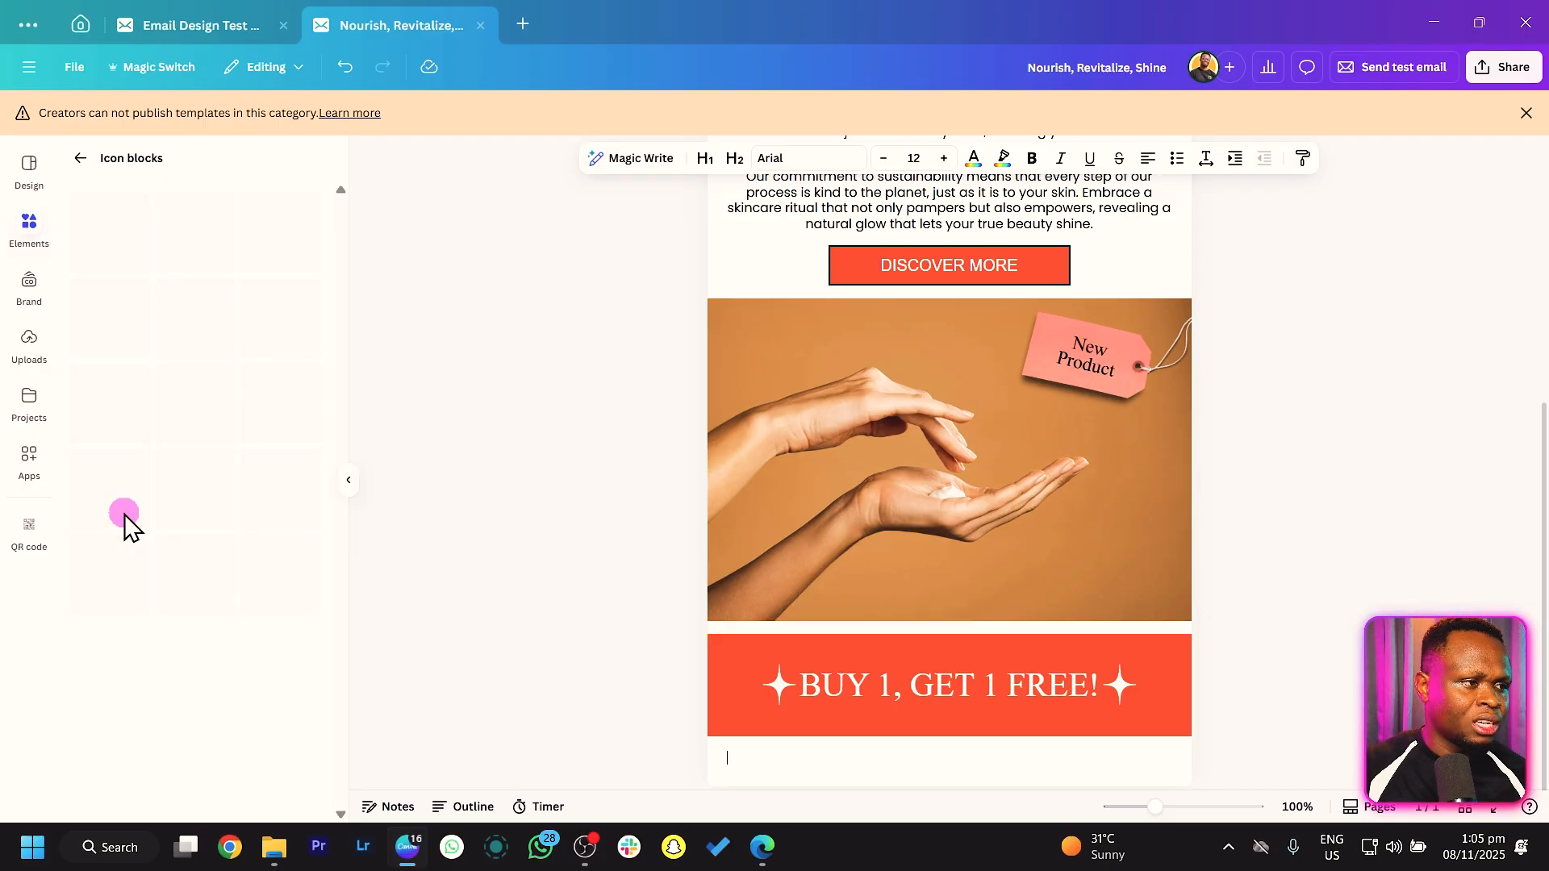
scroll(219, 601, "down", 2)
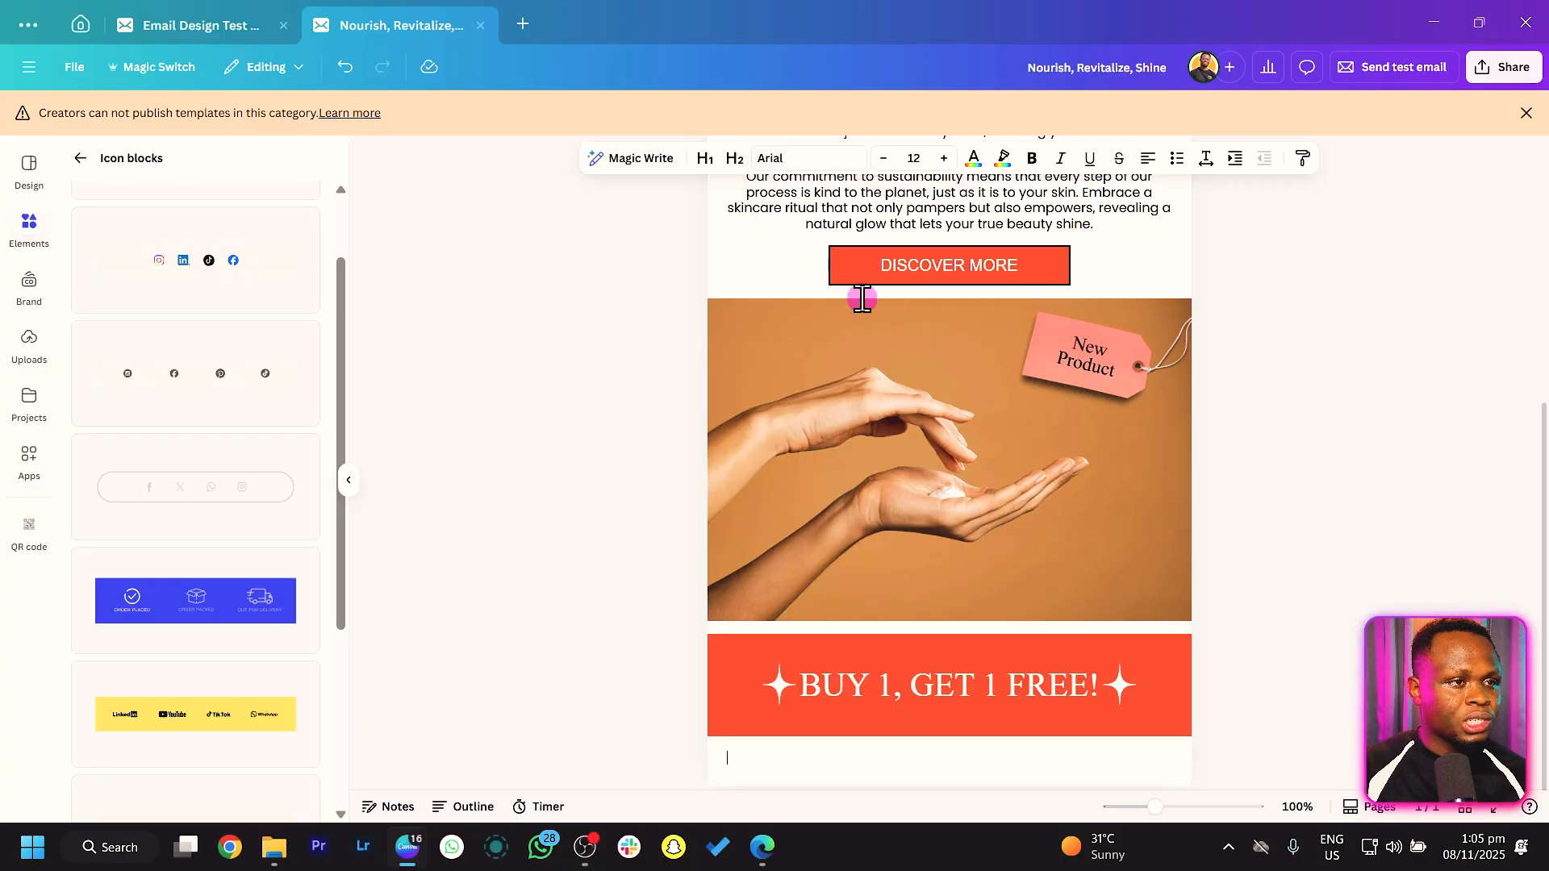
scroll(854, 436, "up", 5)
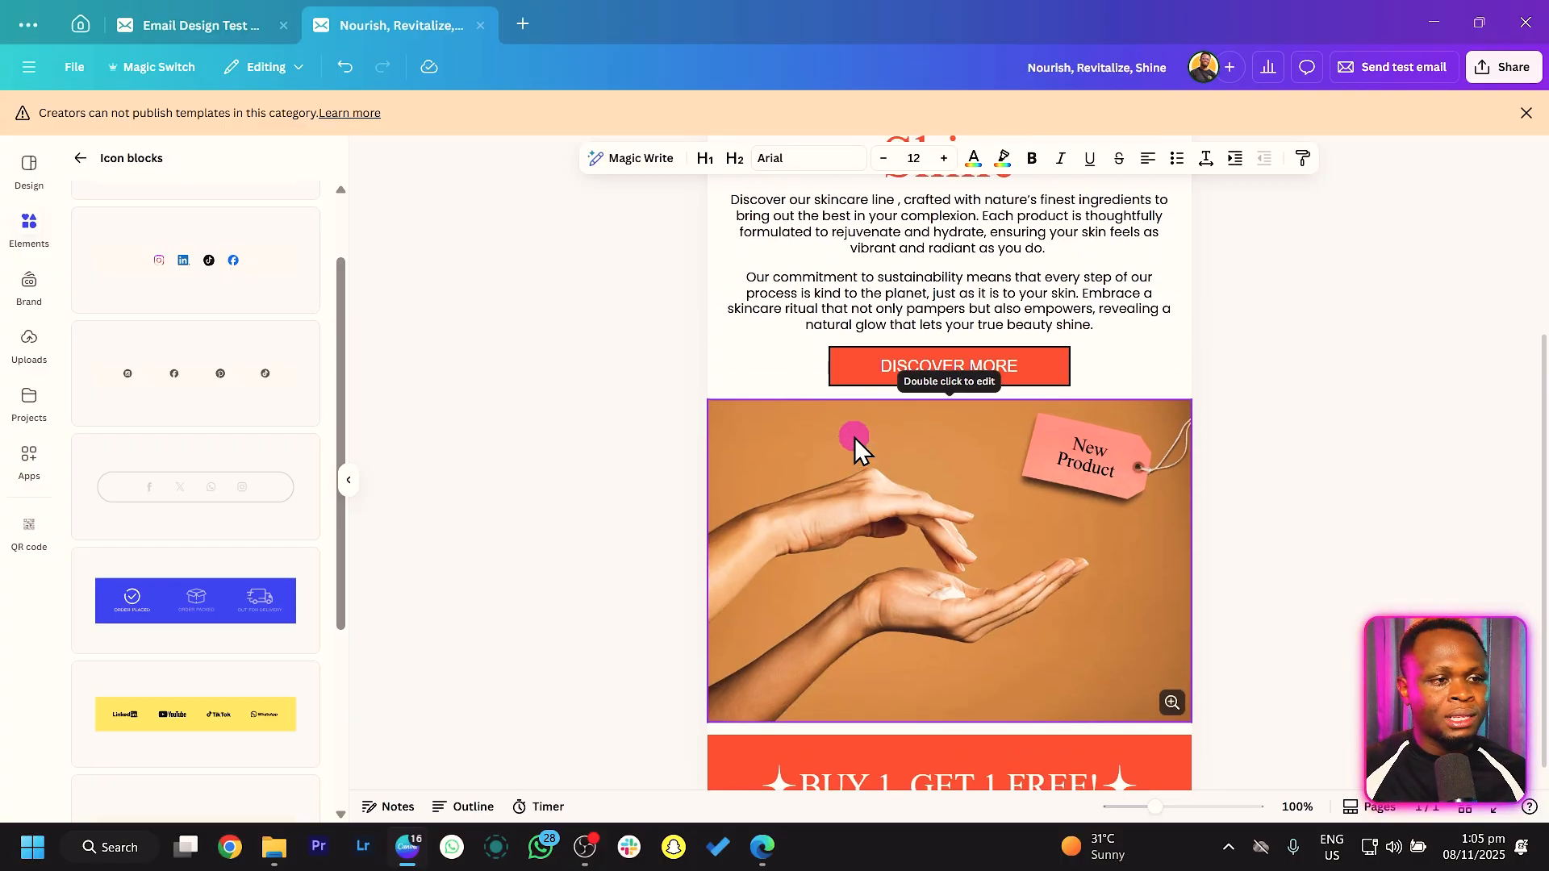
scroll(854, 436, "down", 5)
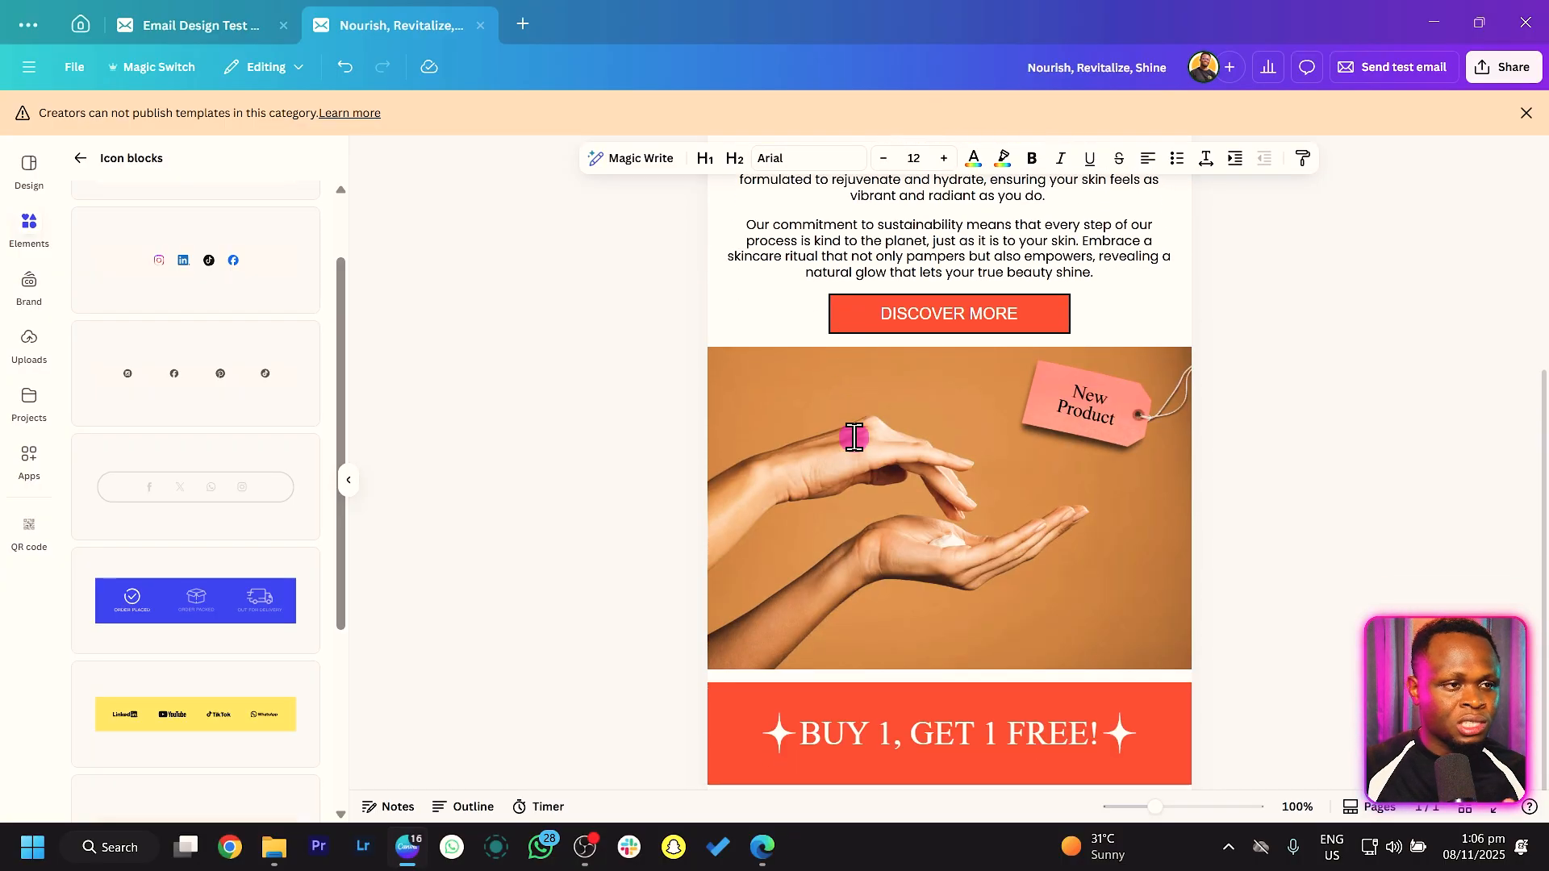
left_click(255, 392)
left_click(994, 738)
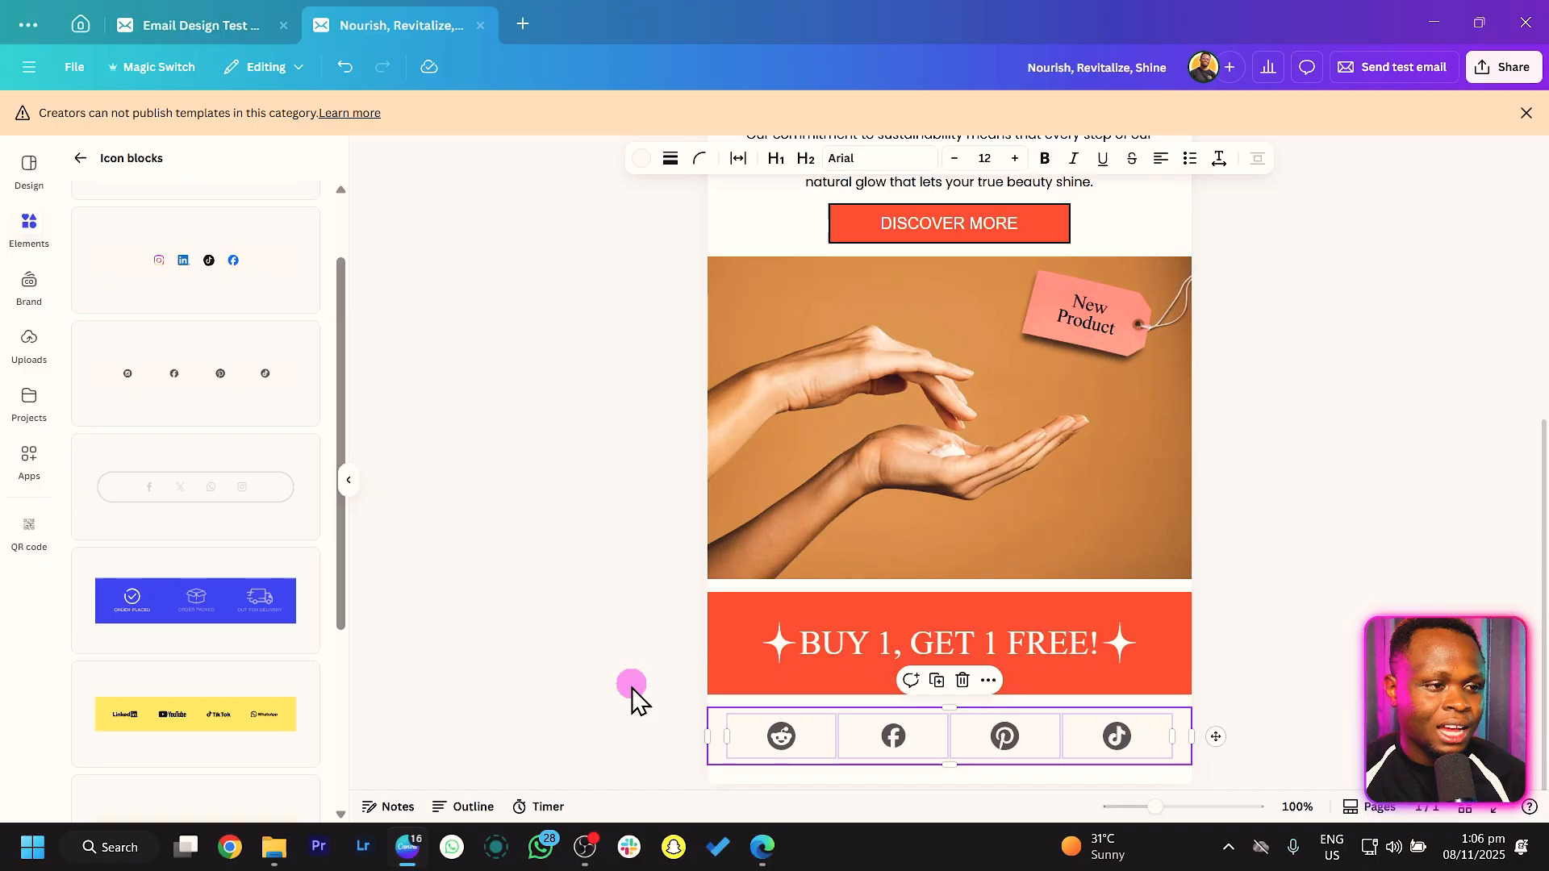
Step: Recolour the Reddit, Facebook, Pinterest and TikTok icons with the orange-red document colour
left_click(781, 736)
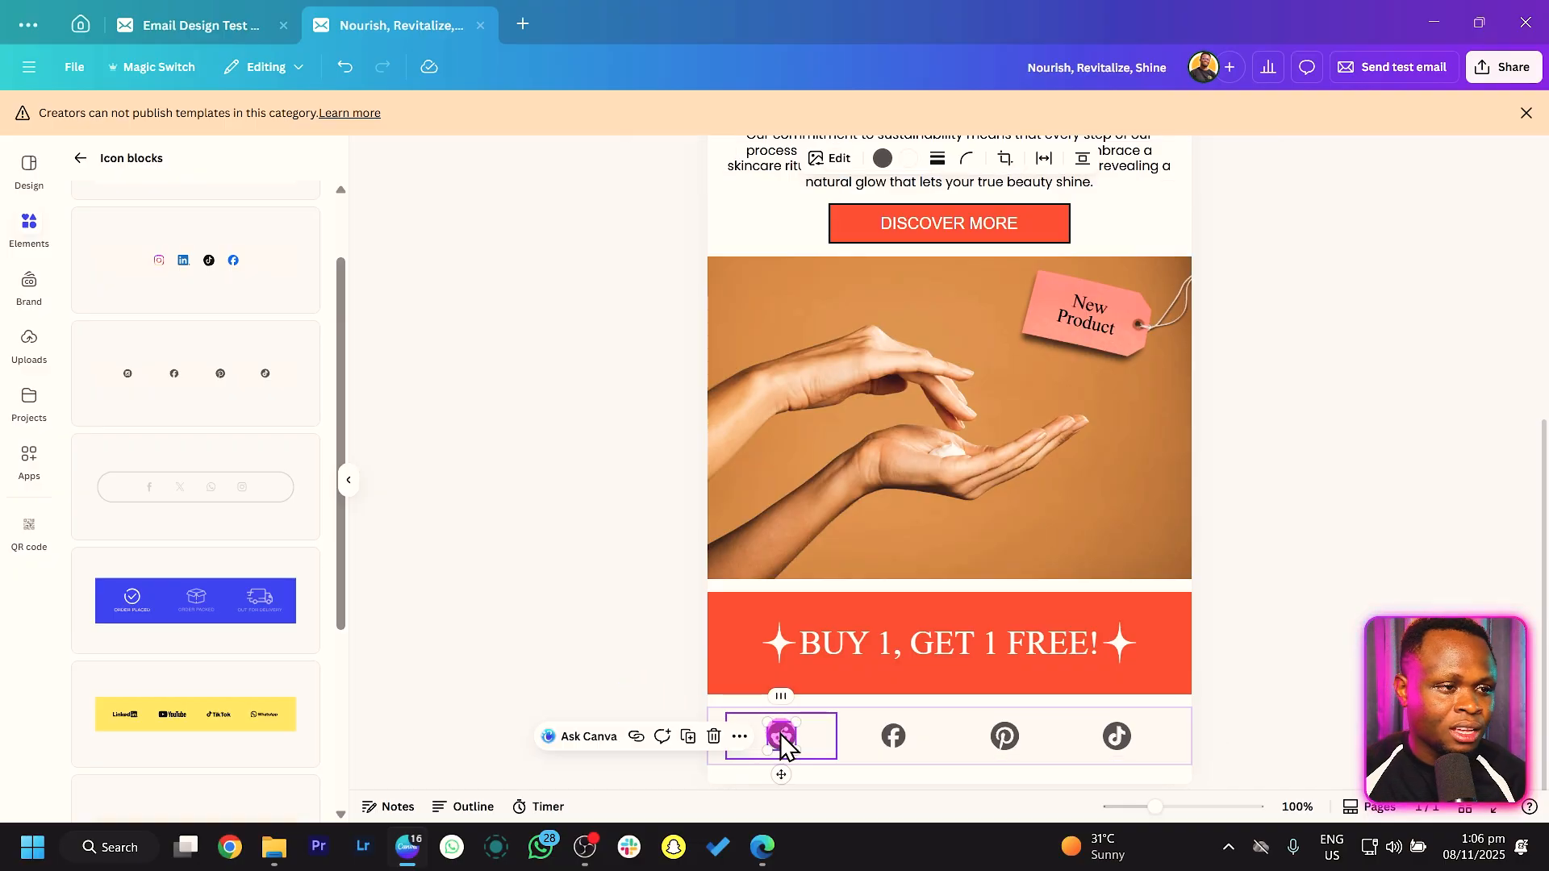
left_click(883, 158)
left_click(242, 278)
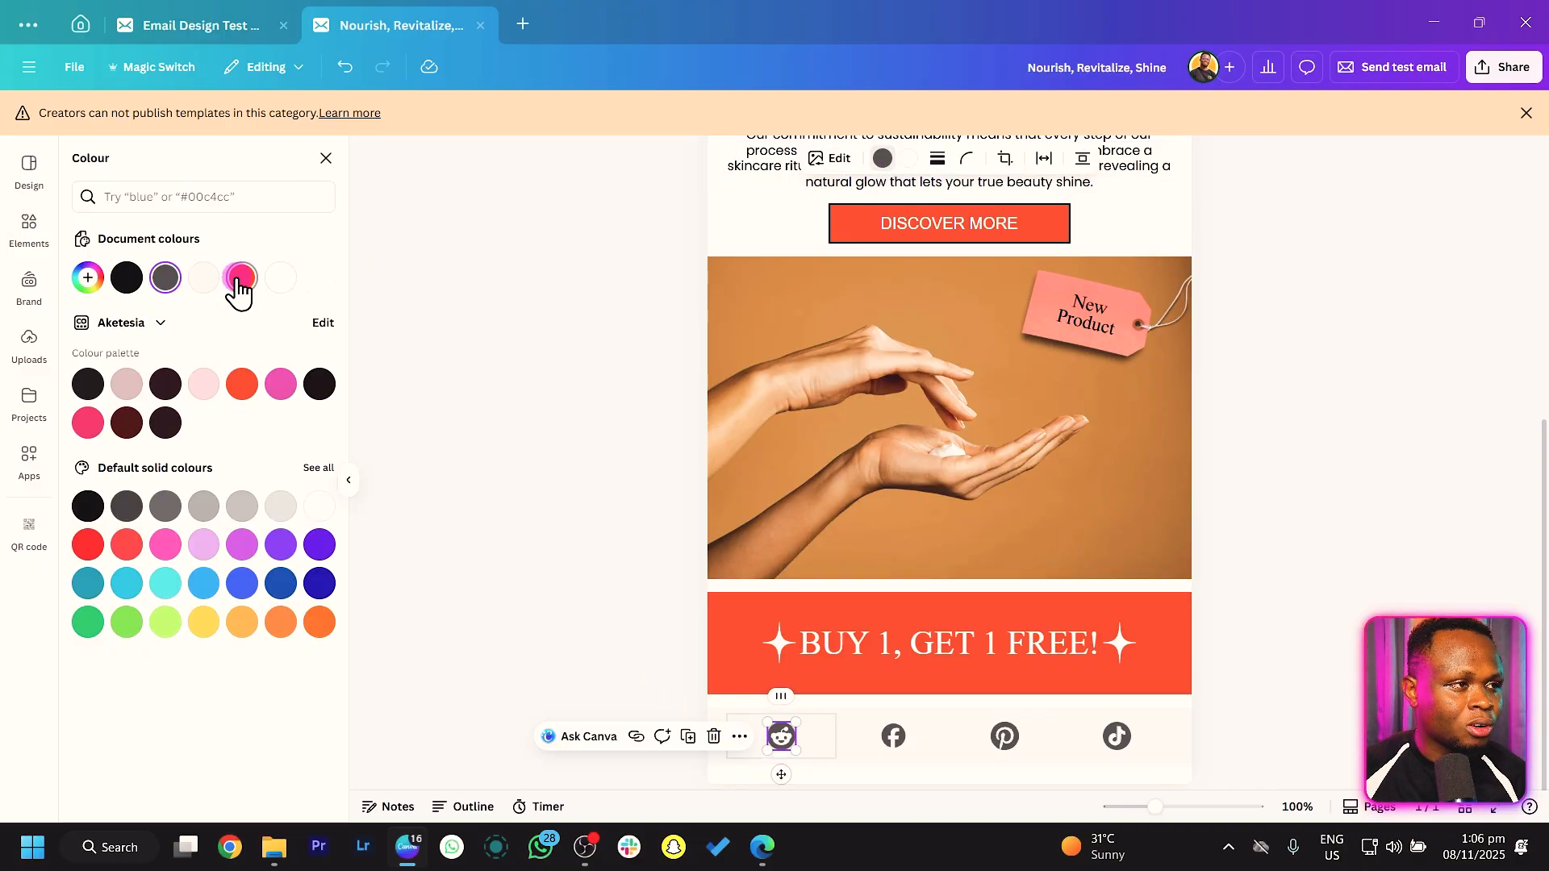
left_click(893, 736)
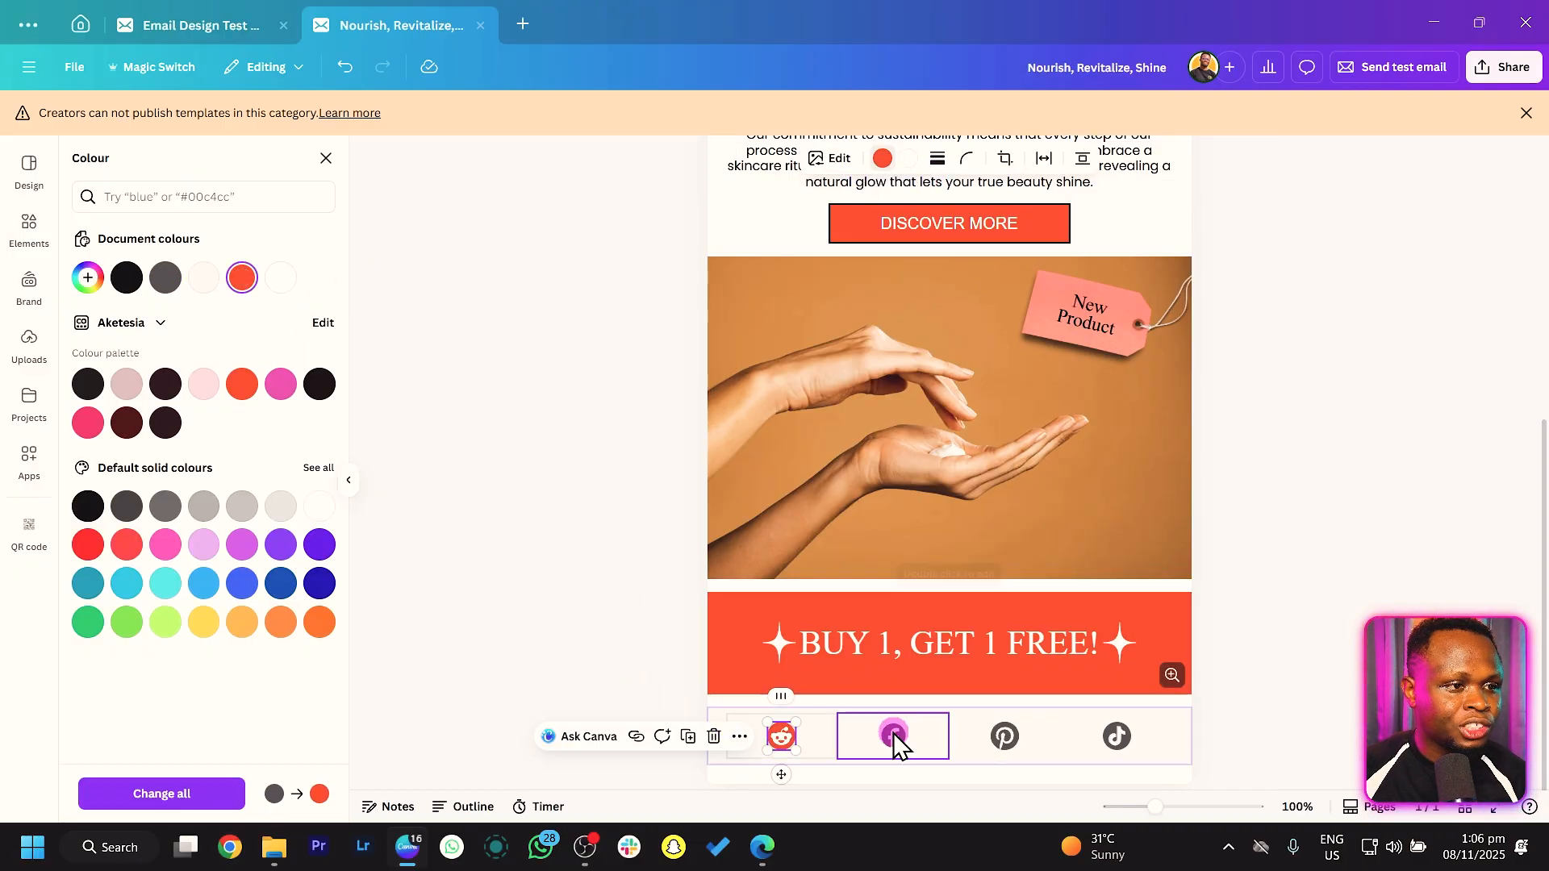
left_click(242, 278)
left_click(1004, 736)
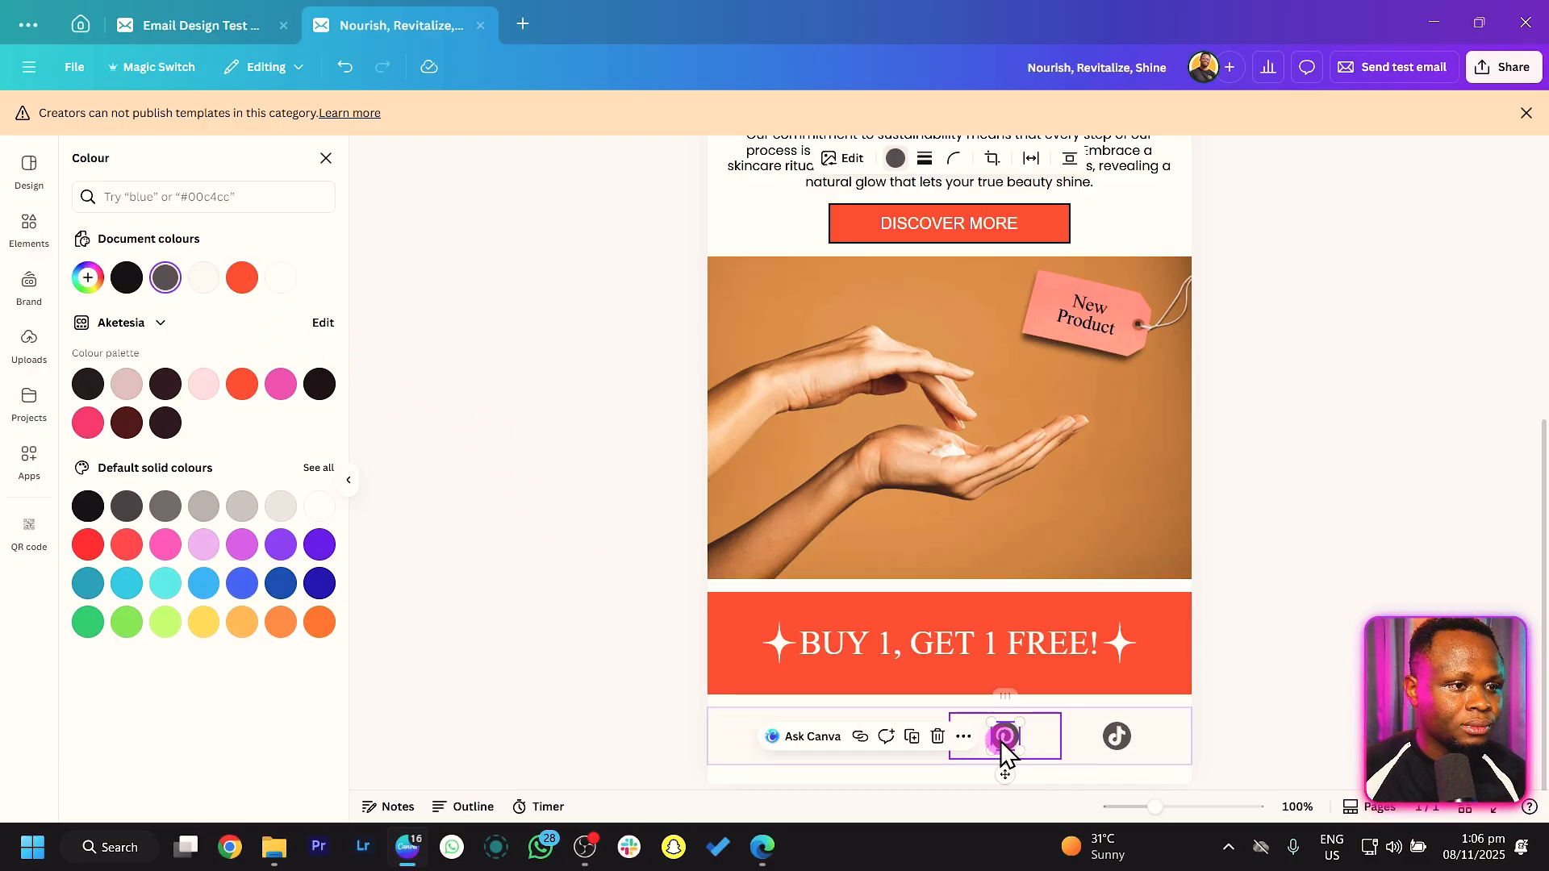
left_click(242, 277)
left_click(1116, 735)
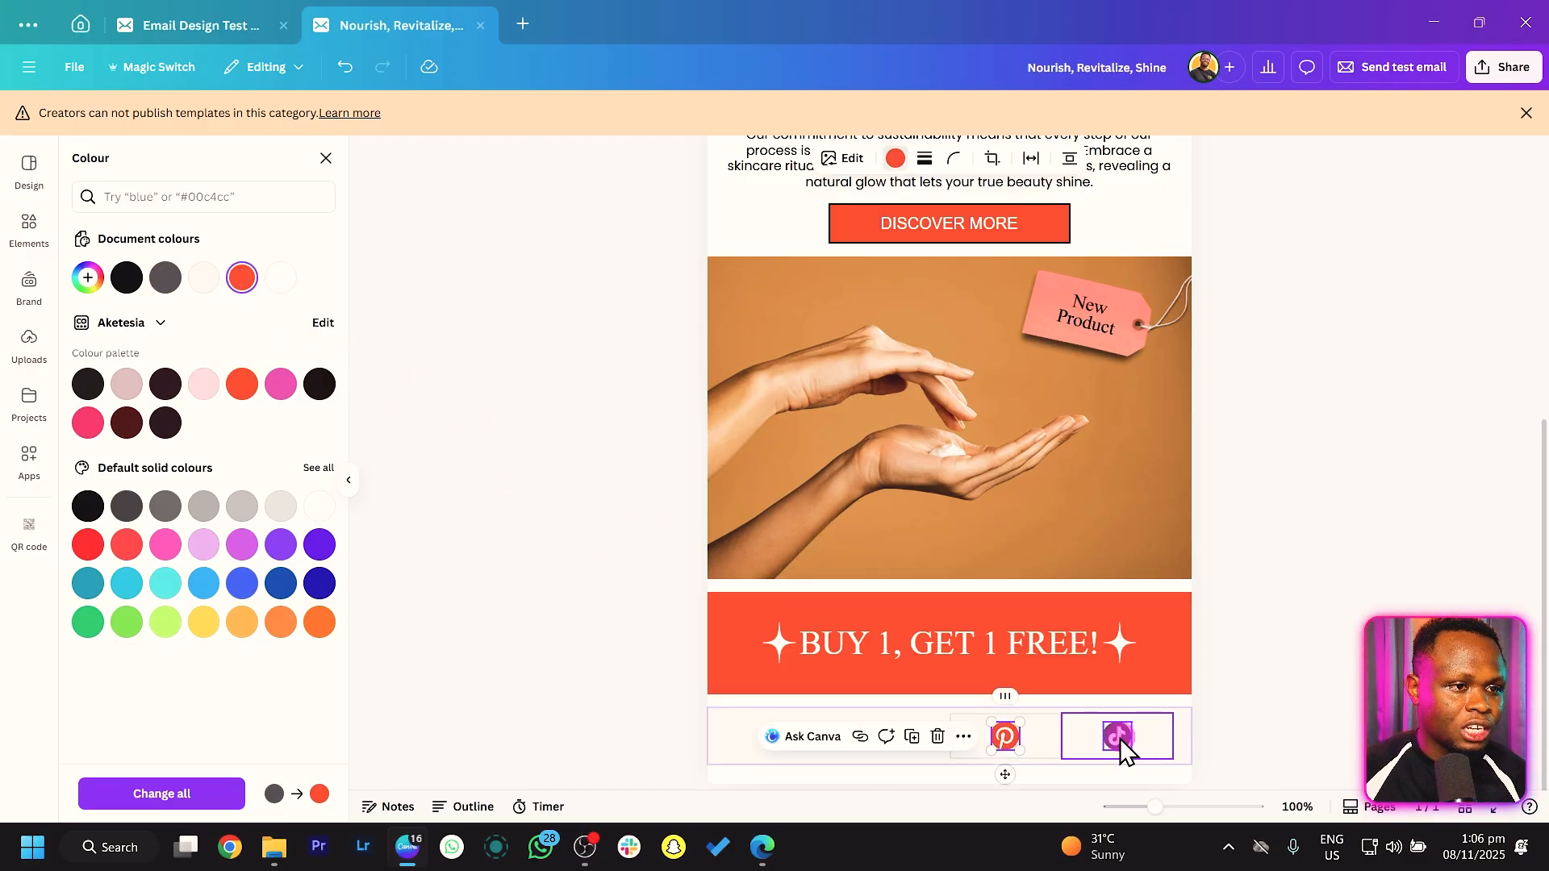
left_click(242, 278)
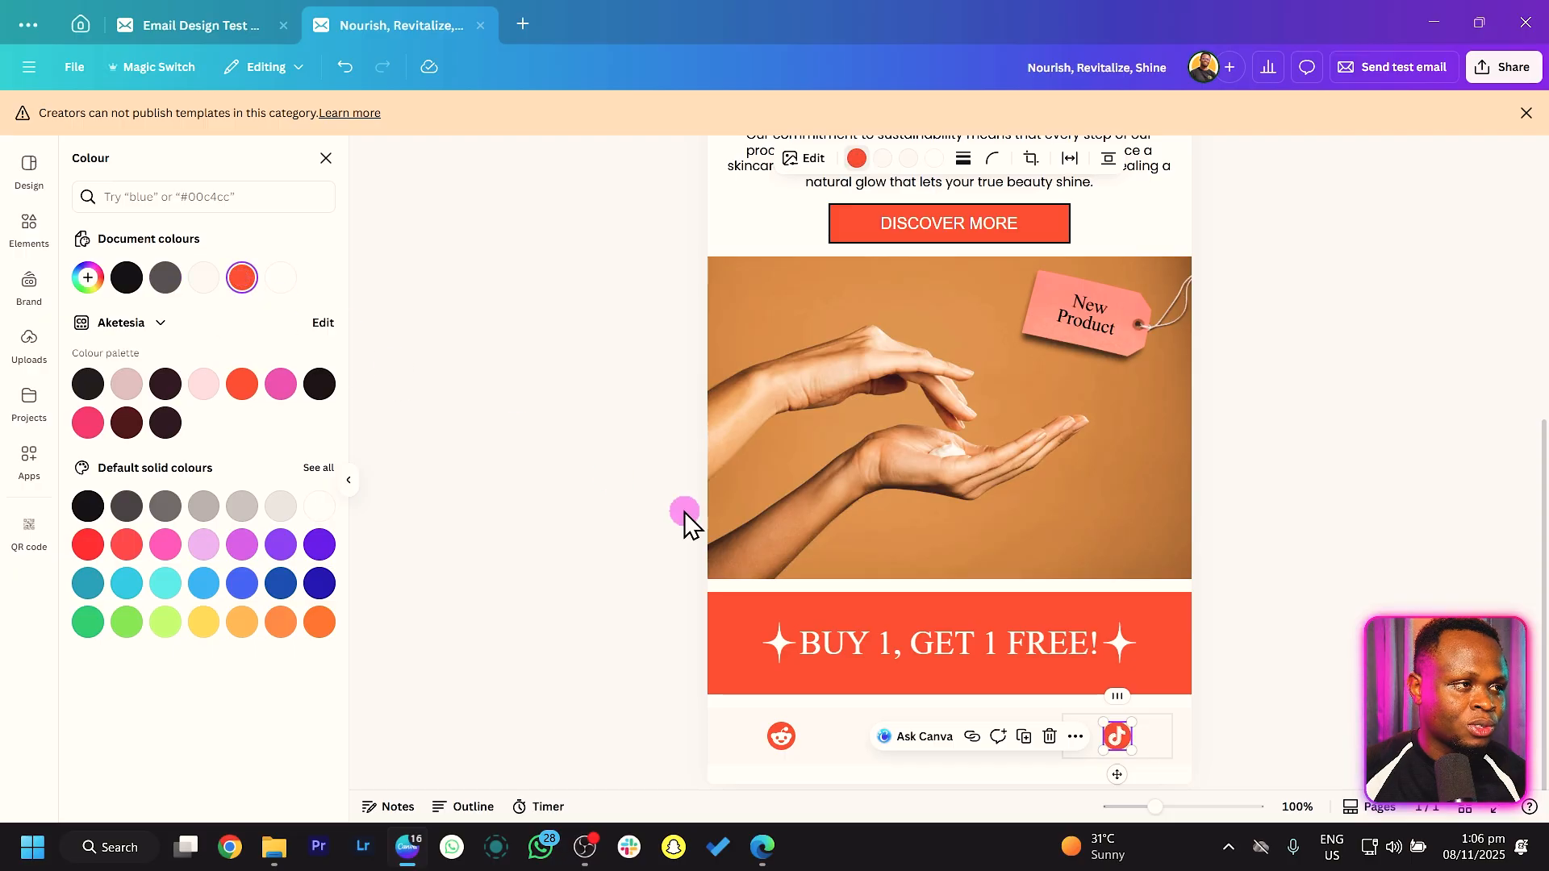
left_click(768, 787)
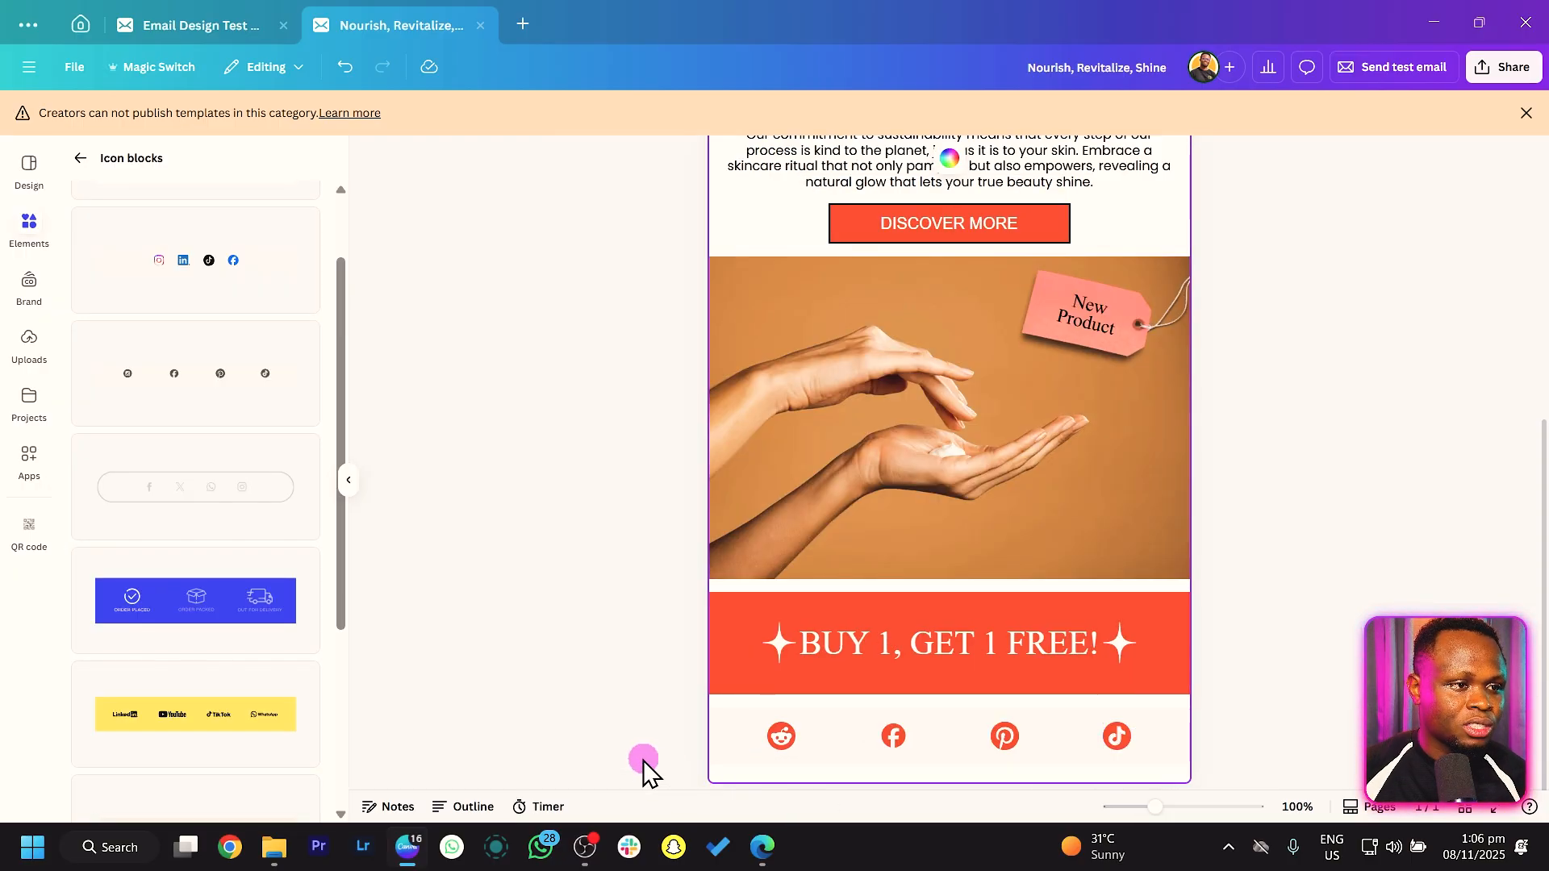
left_click(777, 747)
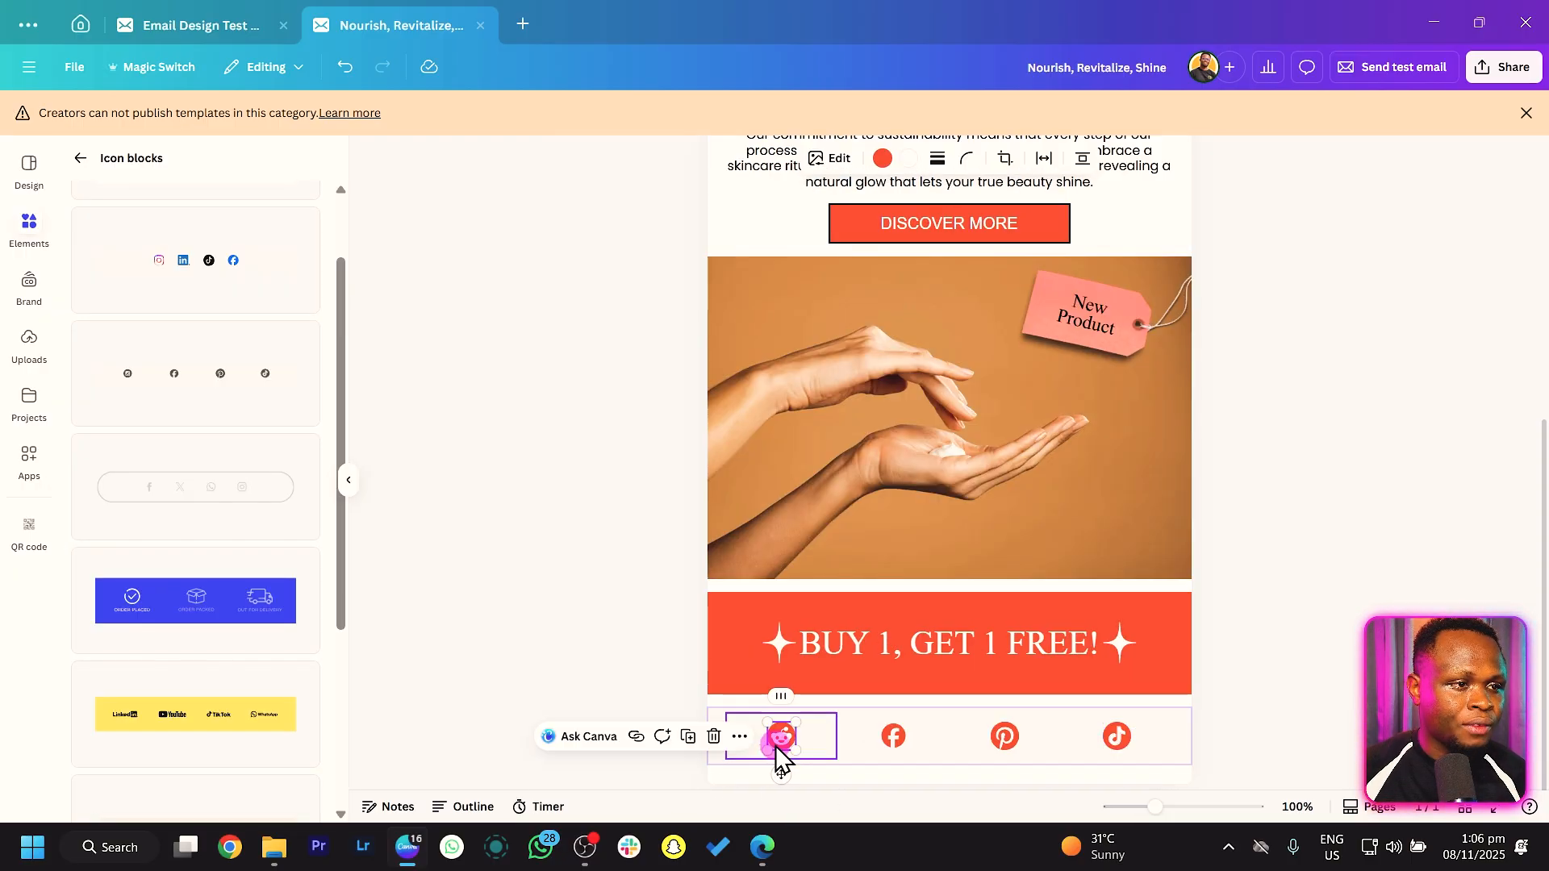
left_click(636, 736)
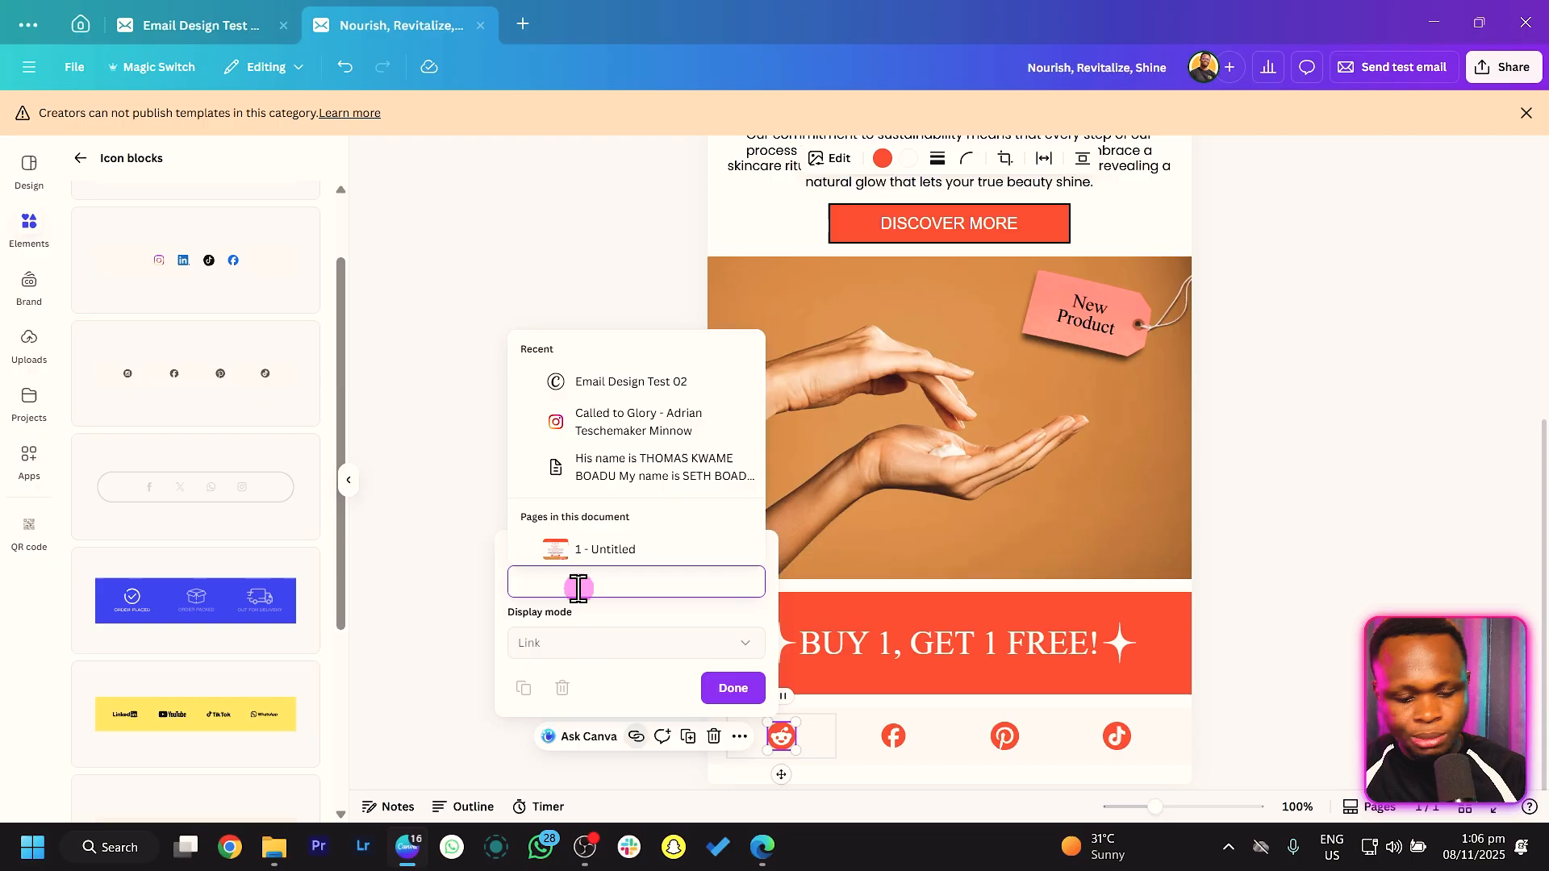
type("www")
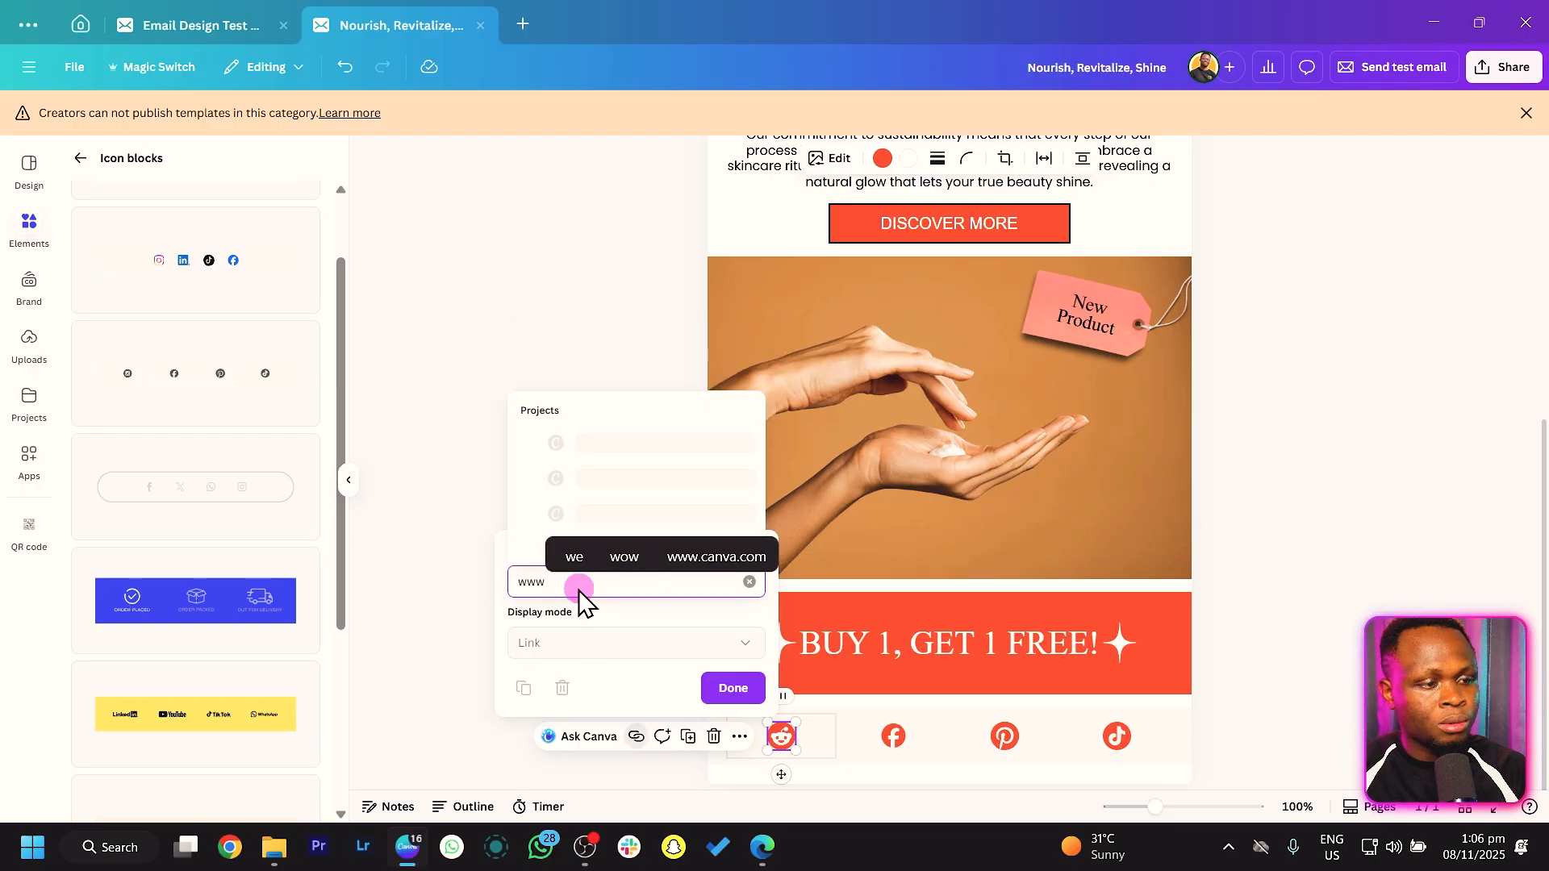
type(".g")
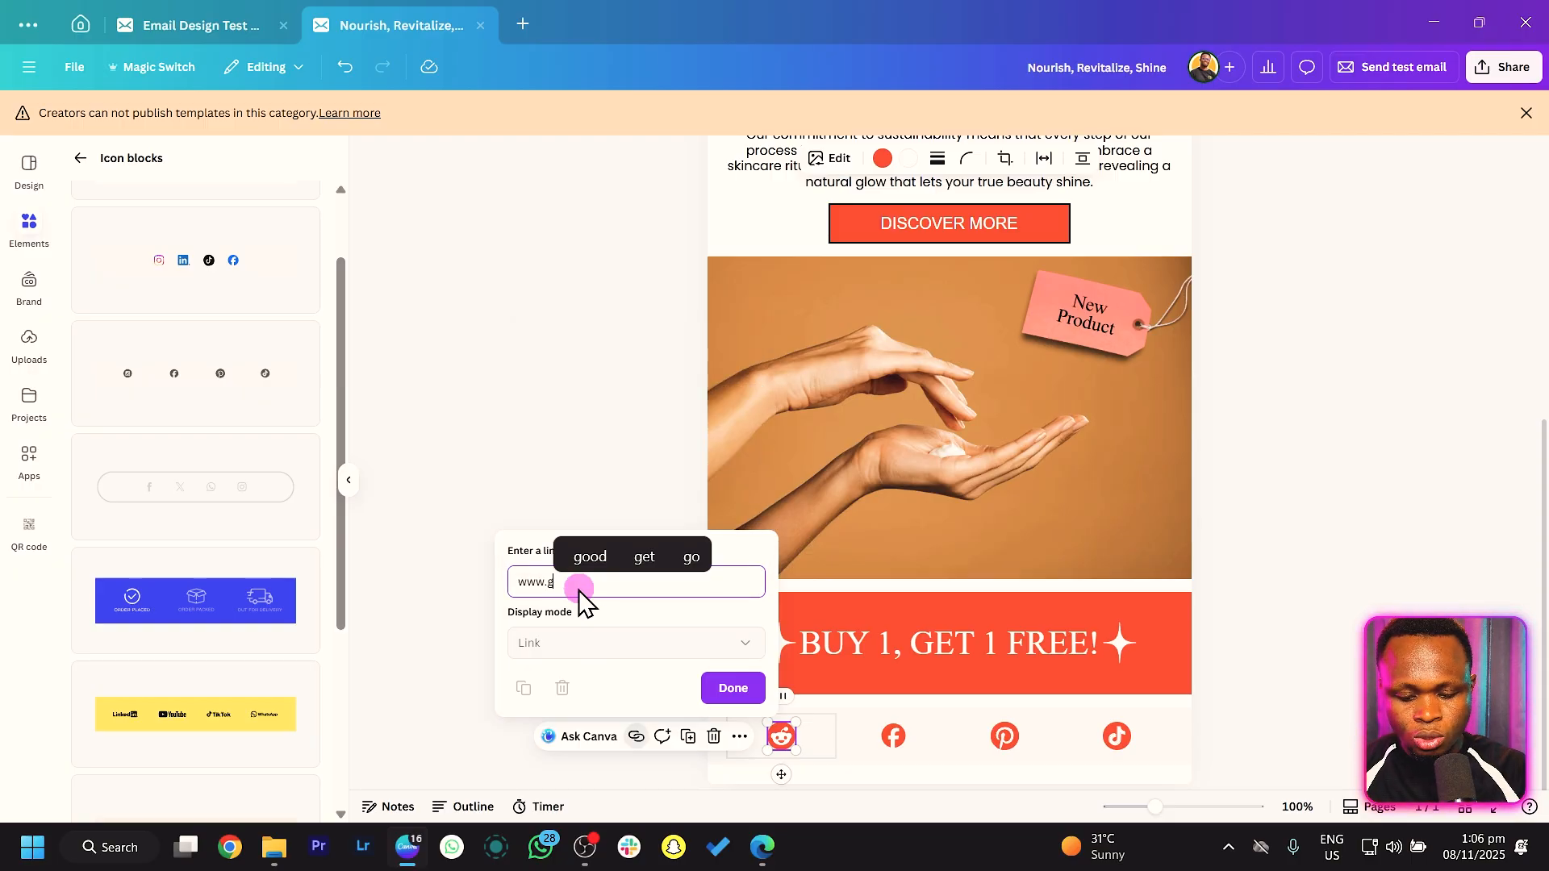
type("oogle.com")
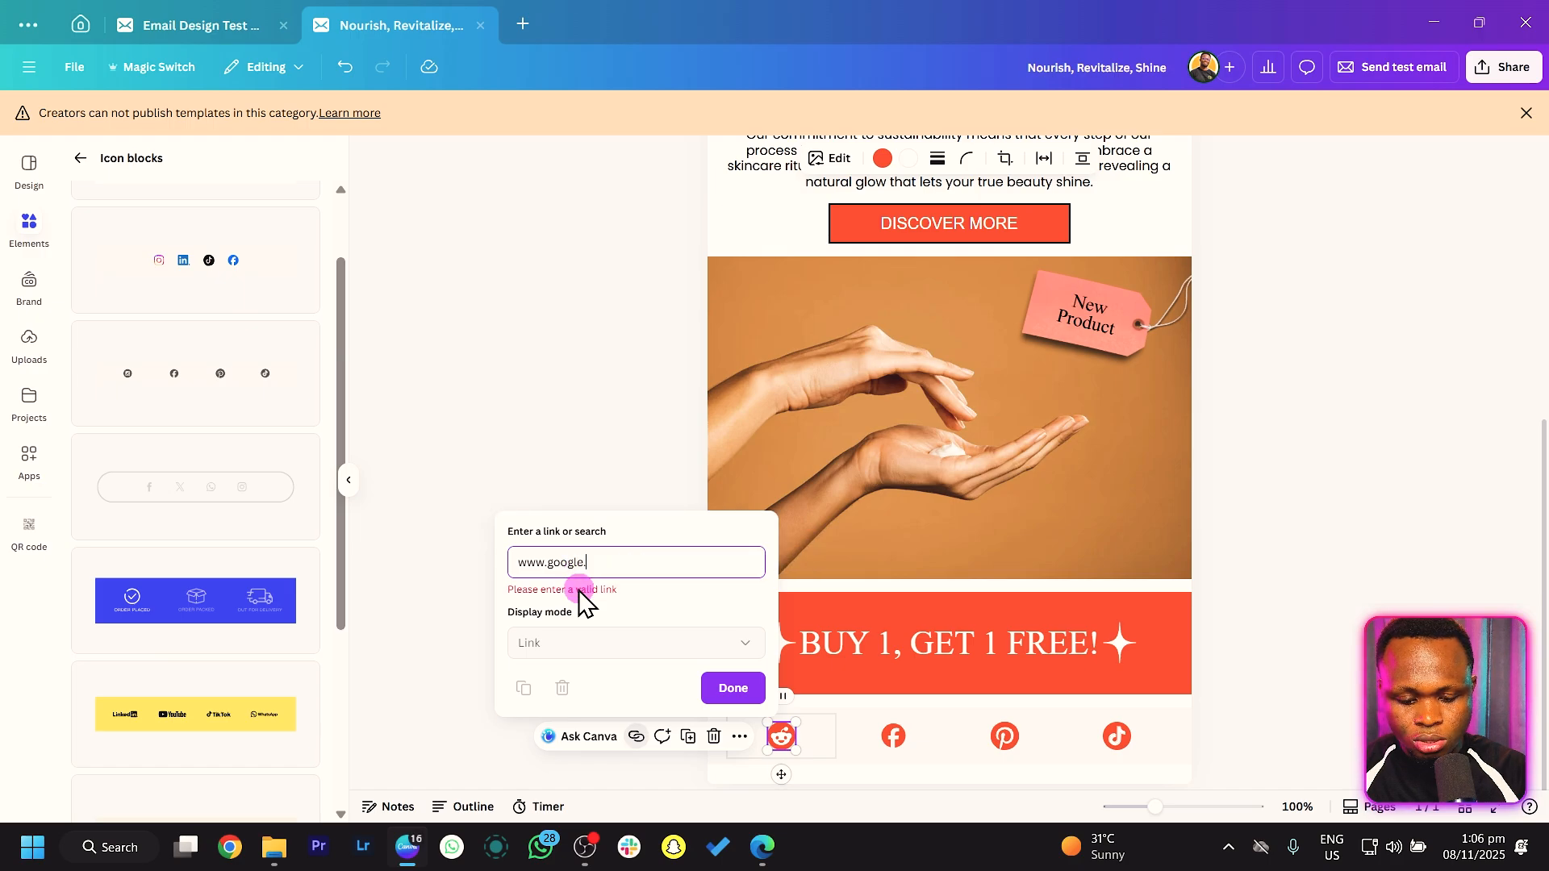
left_click(730, 688)
left_click(892, 747)
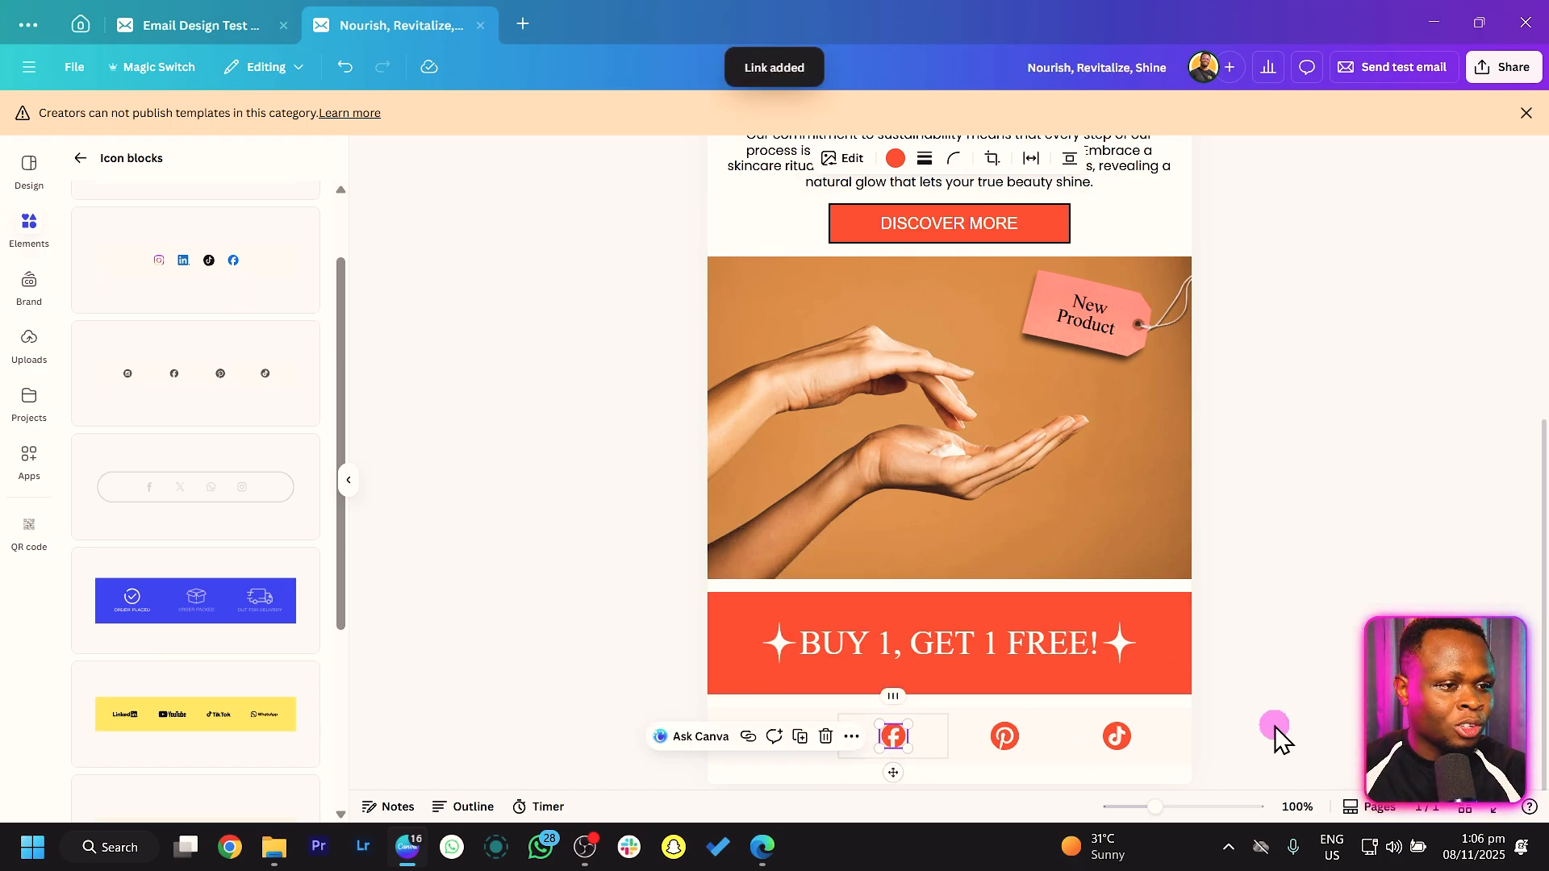
left_click(1287, 496)
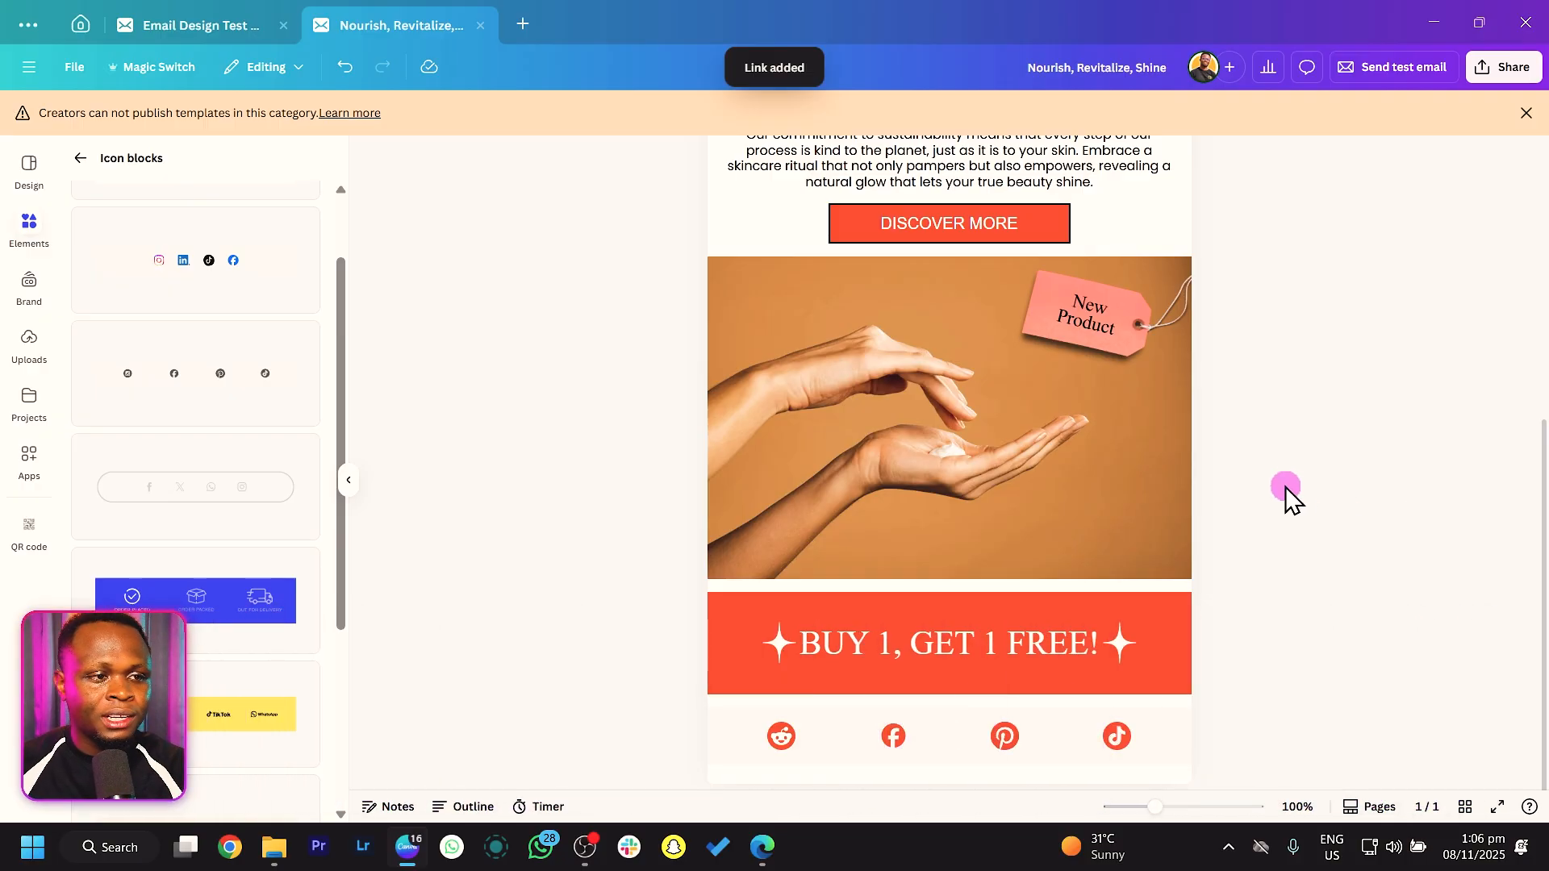
Step: Add the order-status icon block below the social icons and set its background to the pale peach #FFD6CF
scroll(1287, 496, "down", 1)
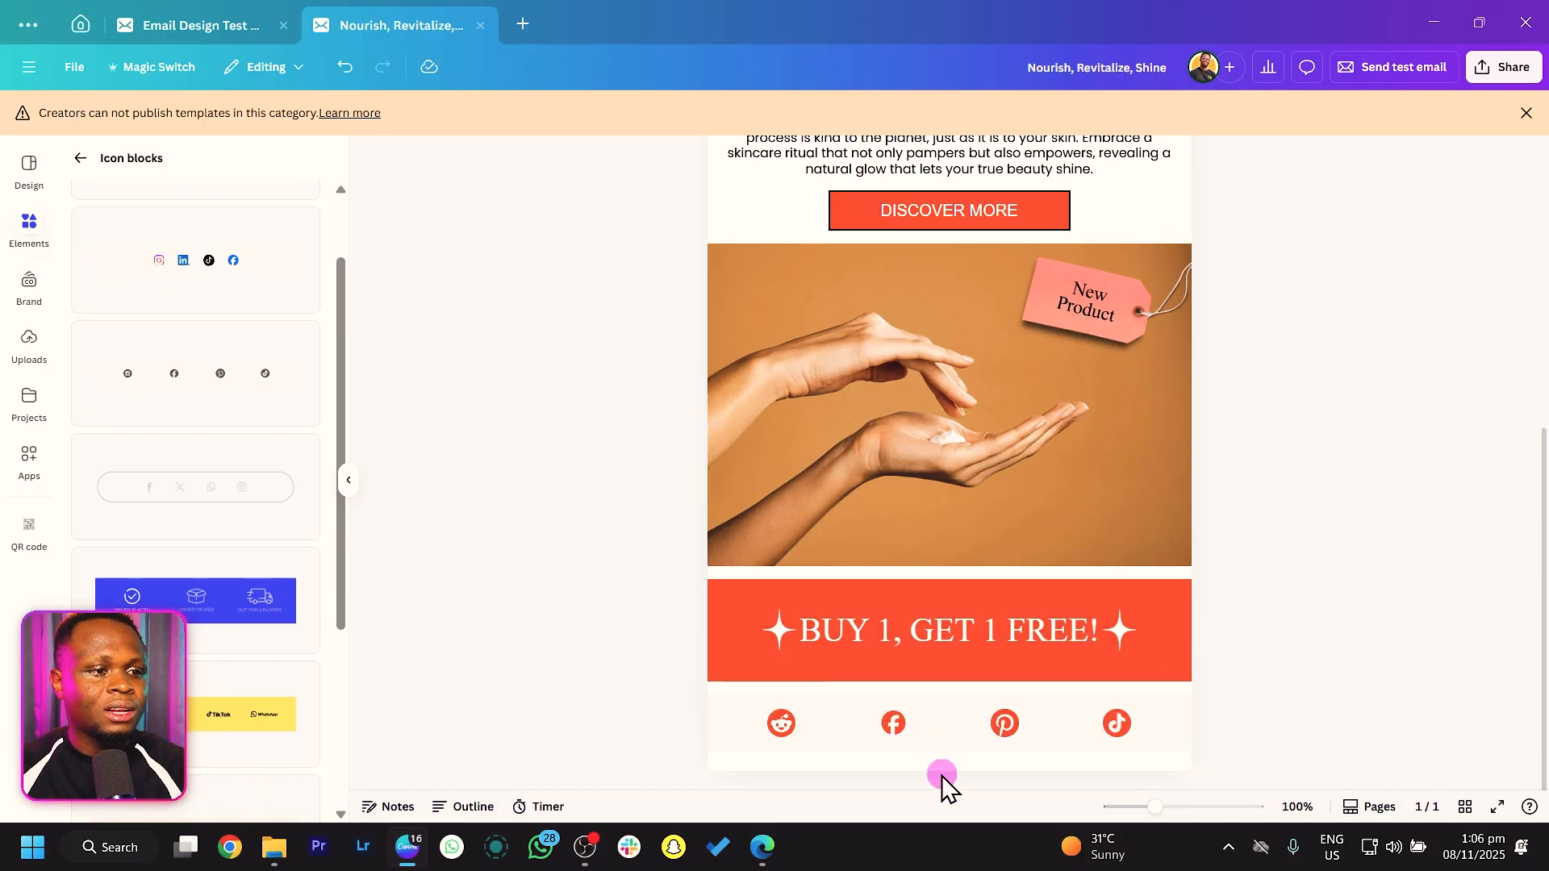
scroll(201, 547, "down", 4)
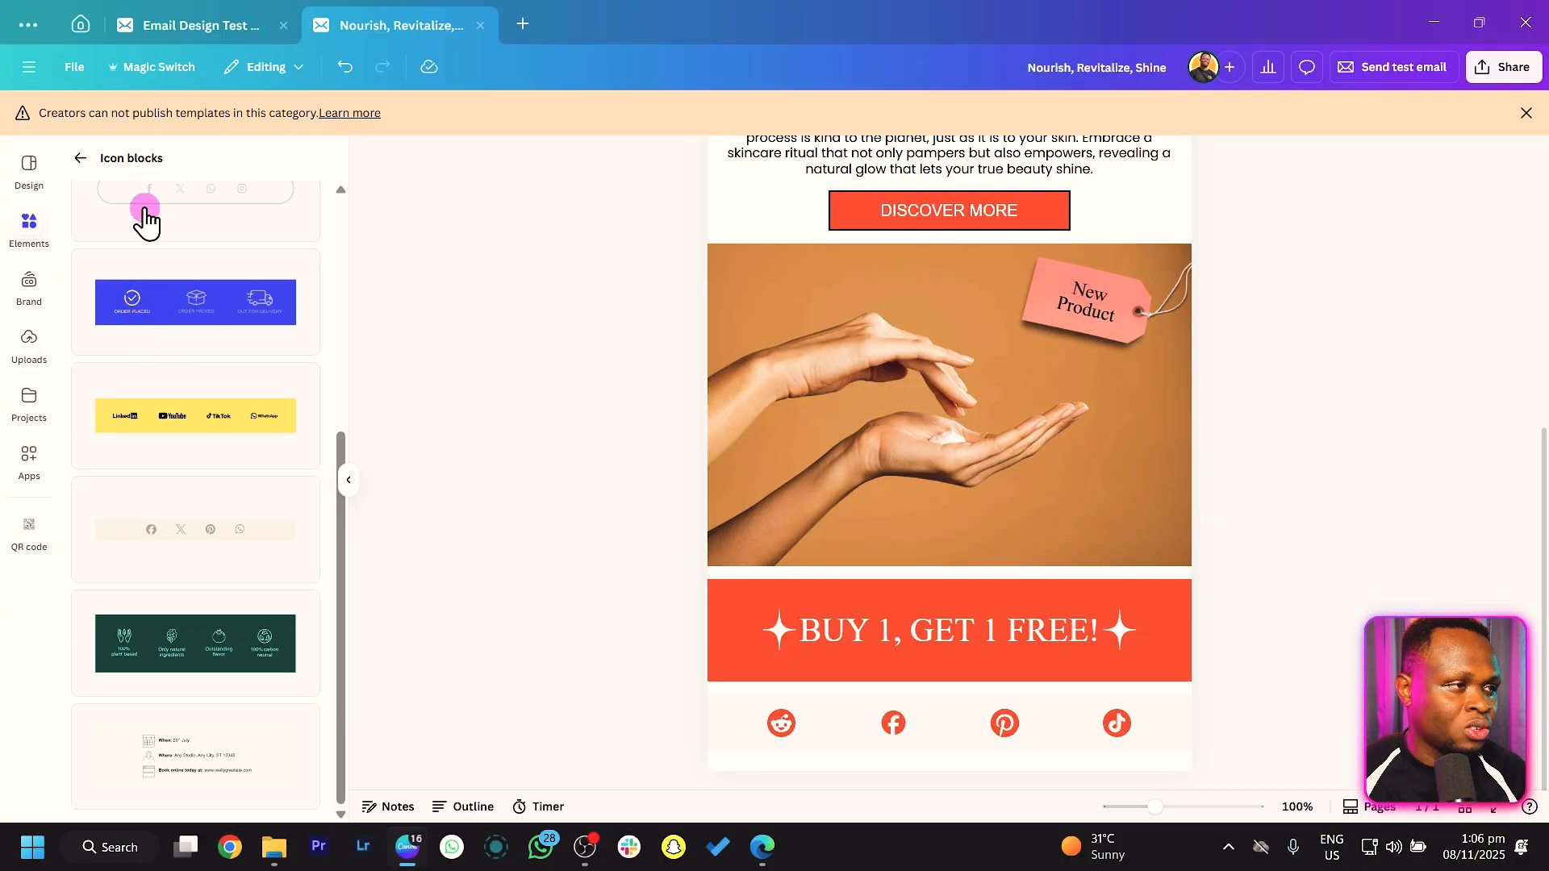
left_click(144, 305)
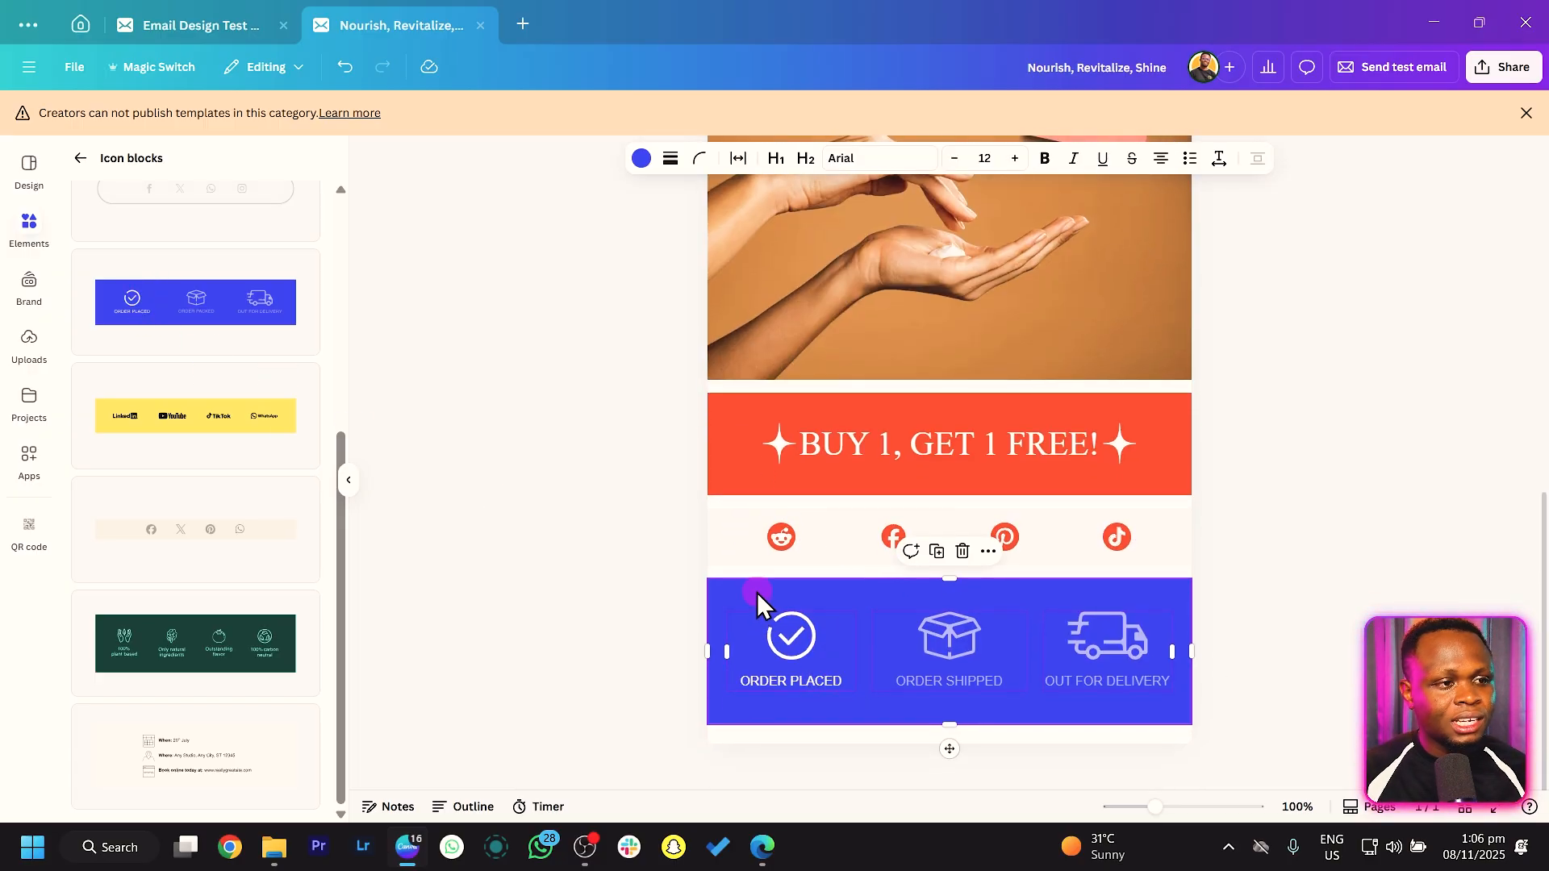
left_click(639, 159)
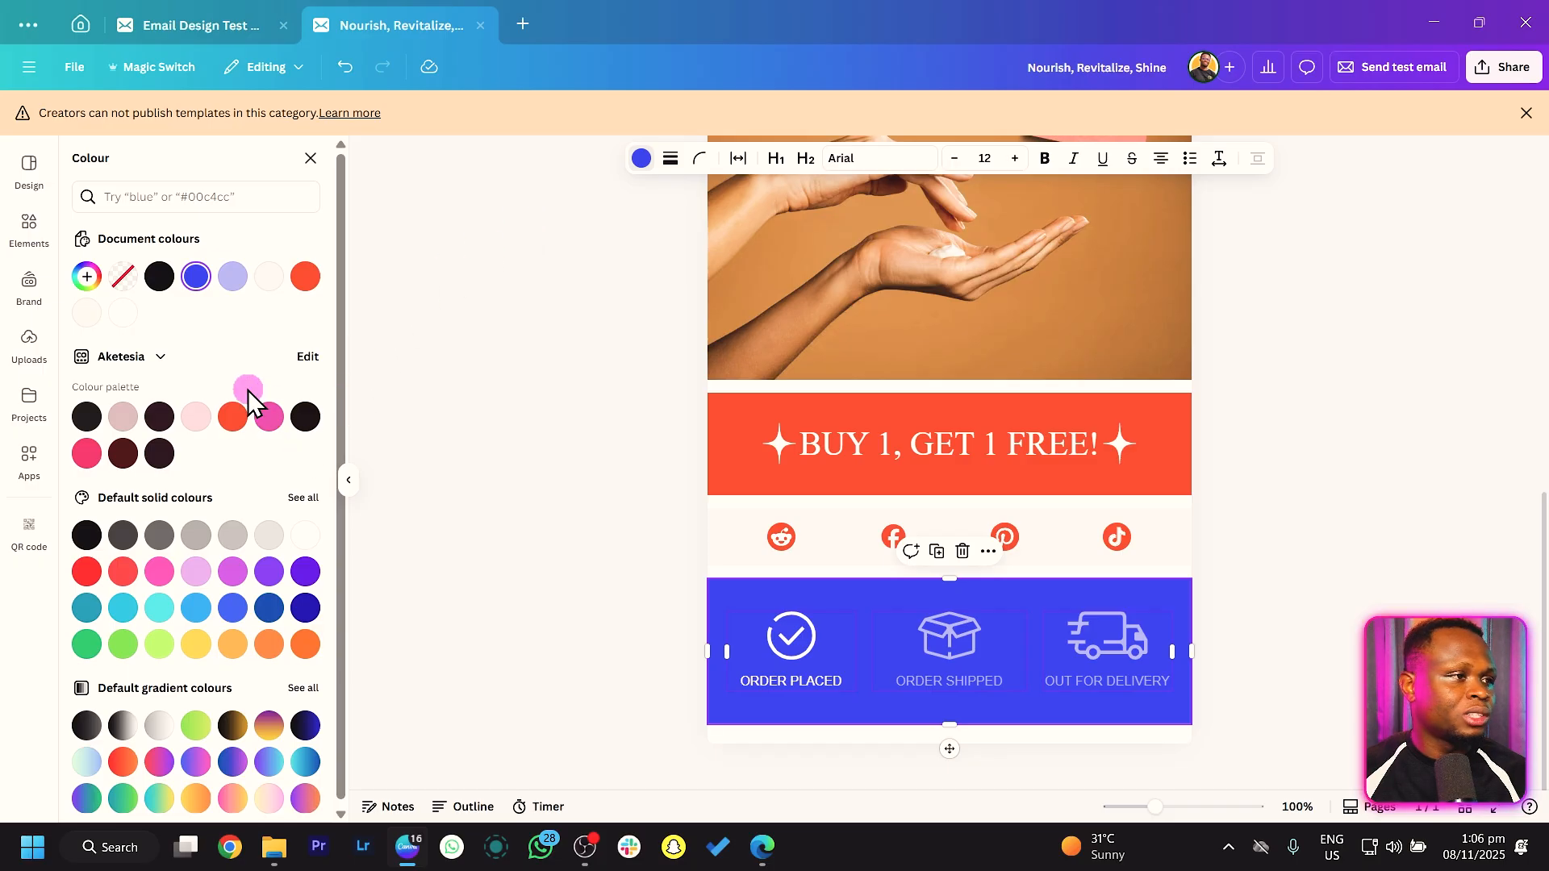
left_click(304, 276)
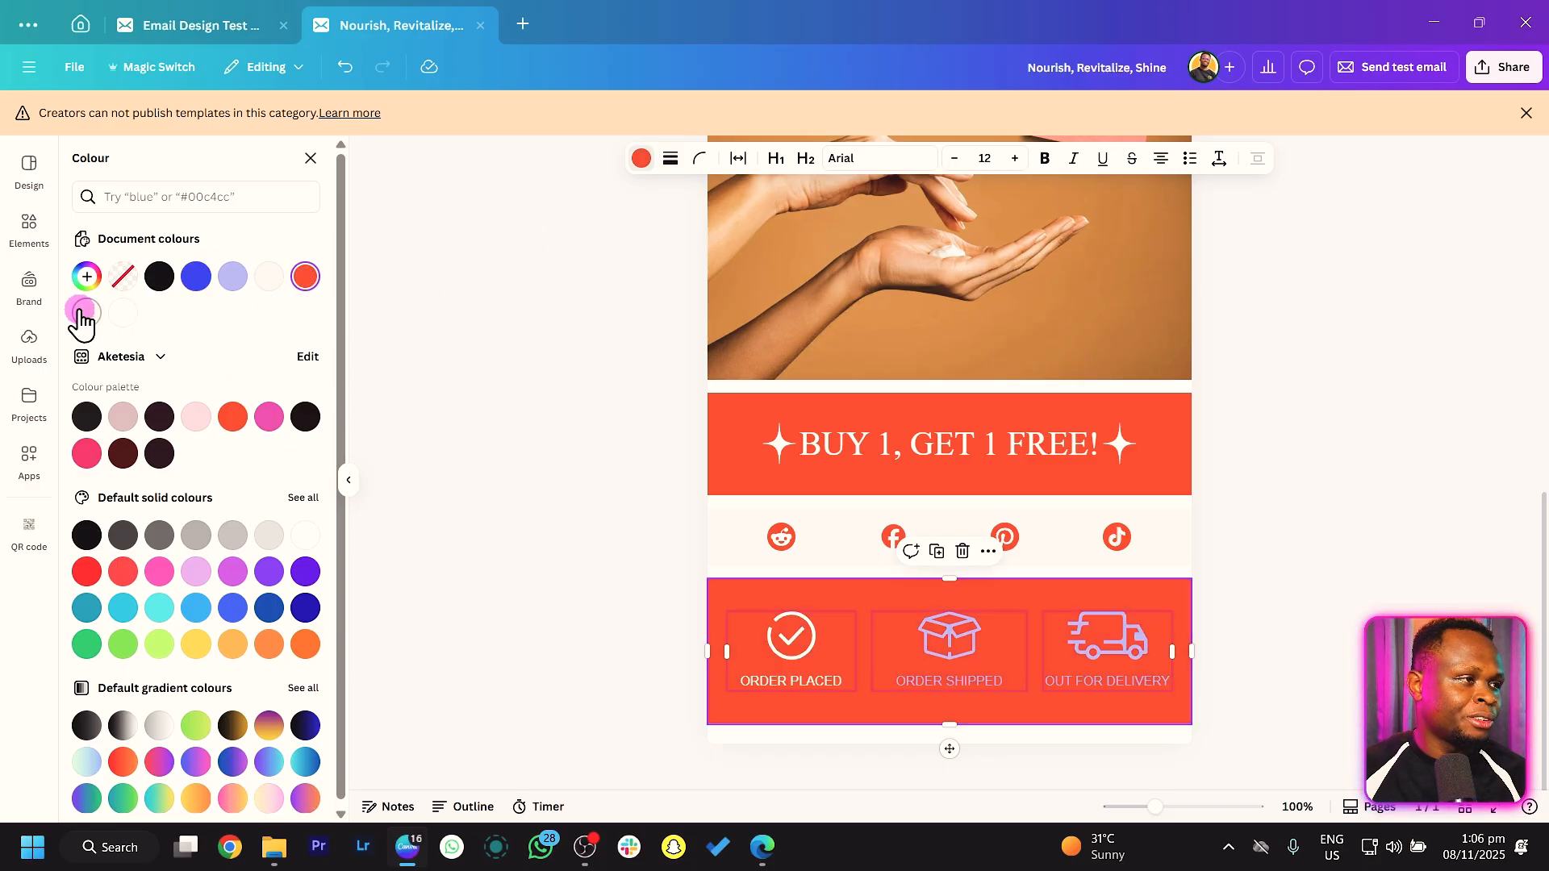
left_click(87, 276)
left_click_drag(266, 362, 128, 341)
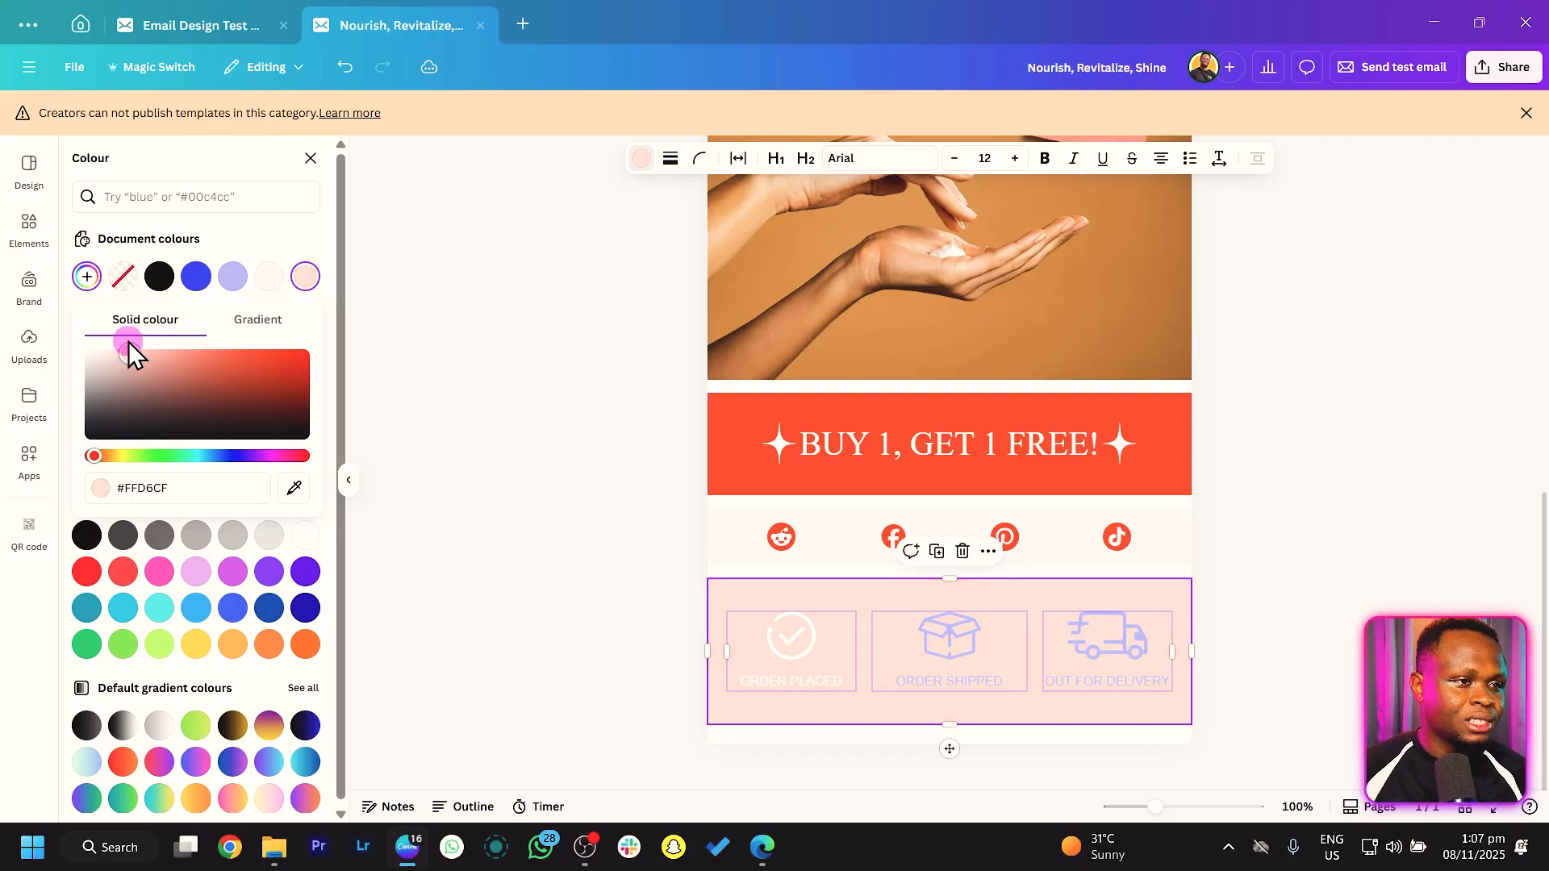
Step: Recolour the order-status block's checkmark, box and delivery truck icons with the orange-red document colour
left_click(771, 631)
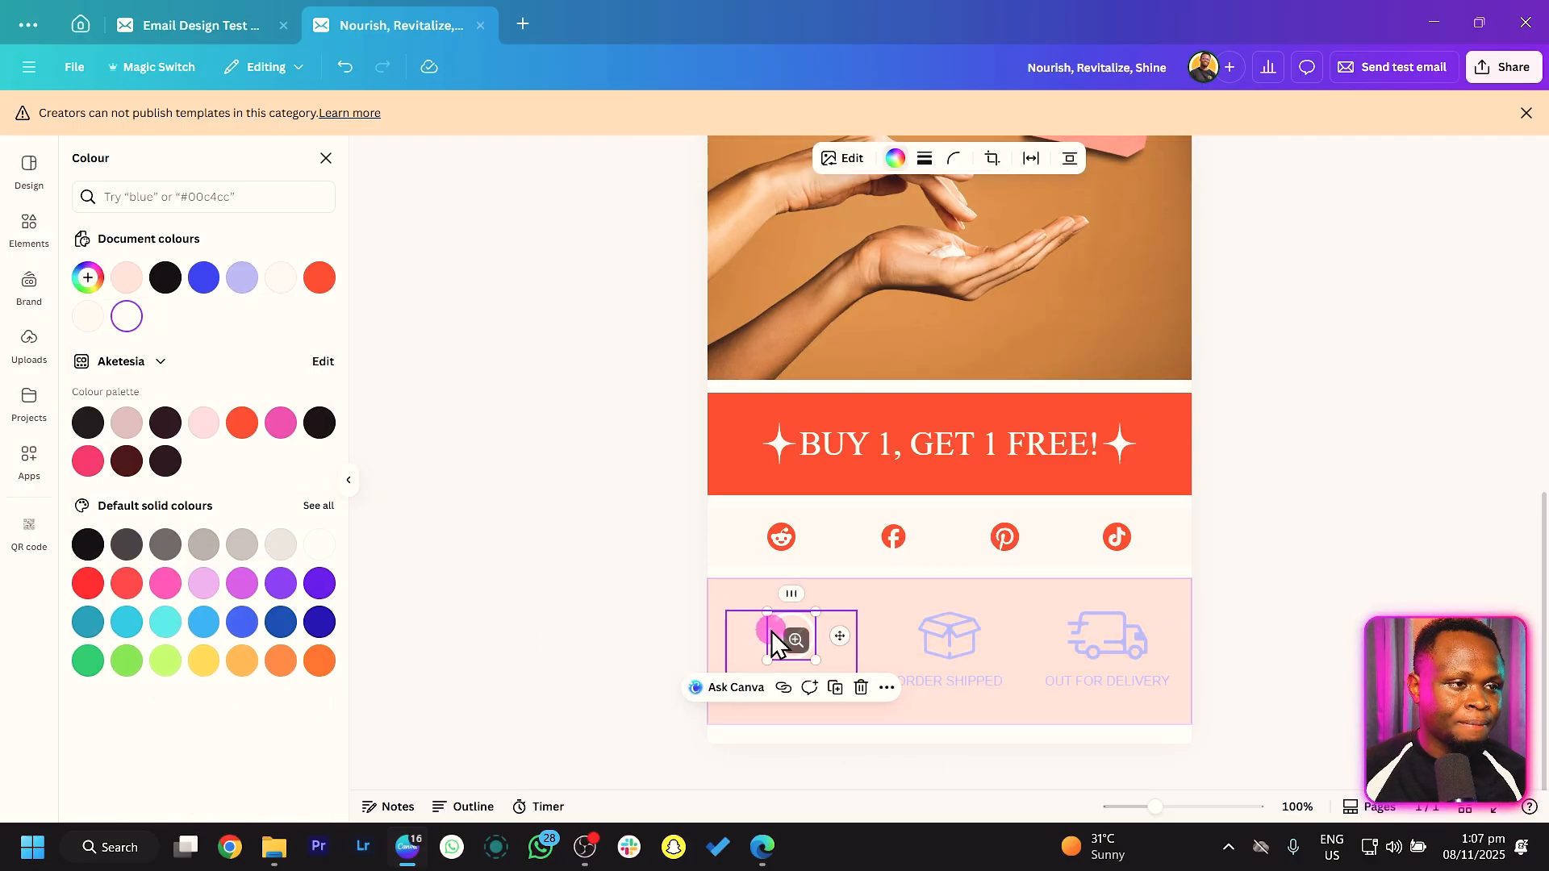
left_click(319, 278)
left_click(931, 639)
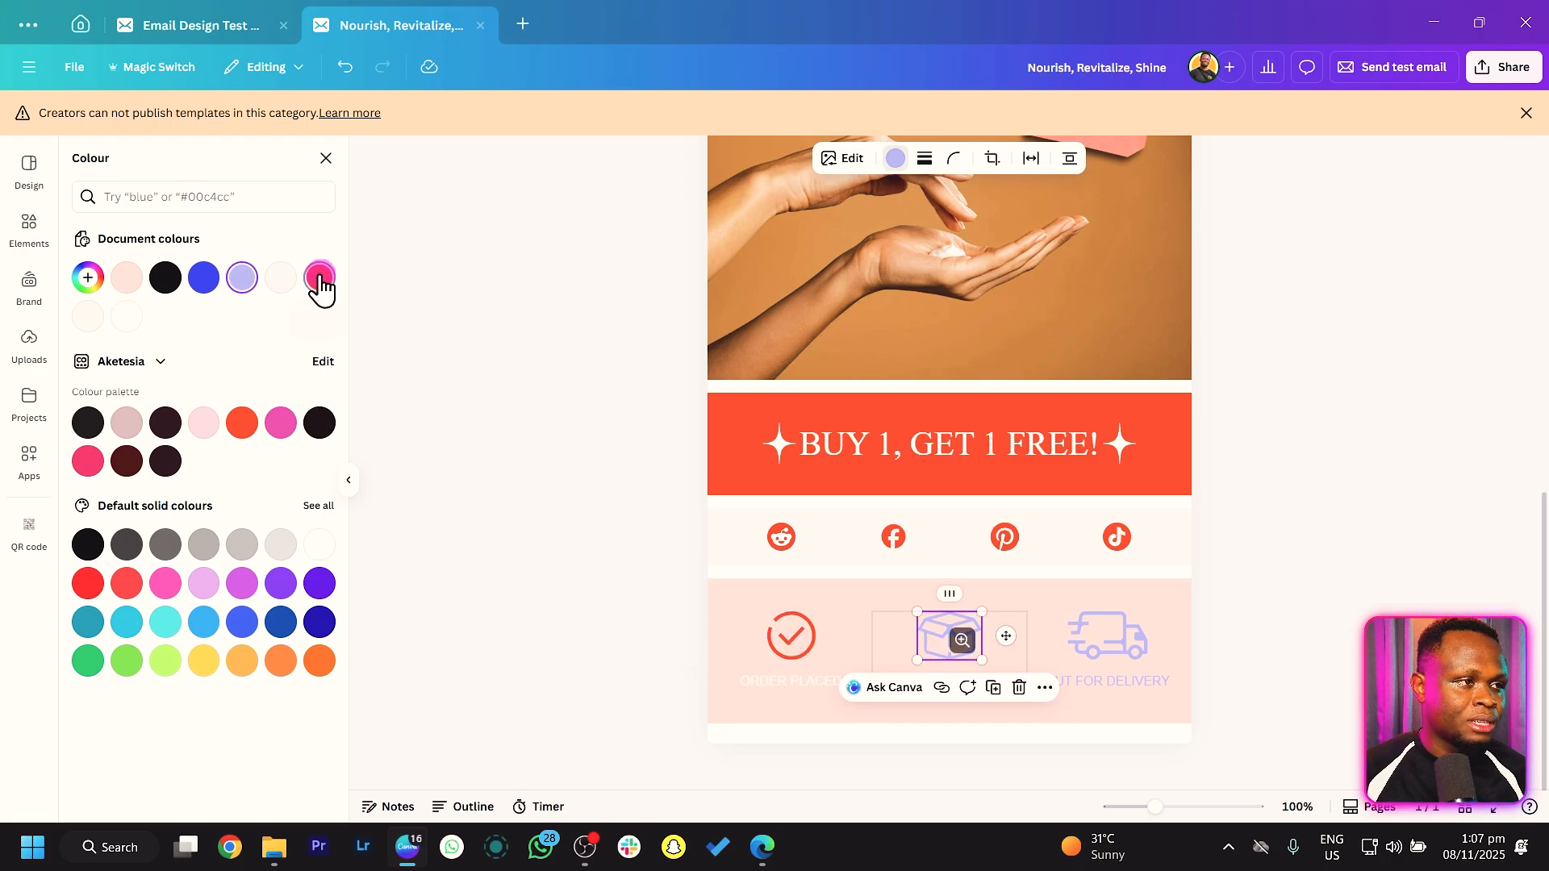
left_click(319, 277)
left_click(1100, 650)
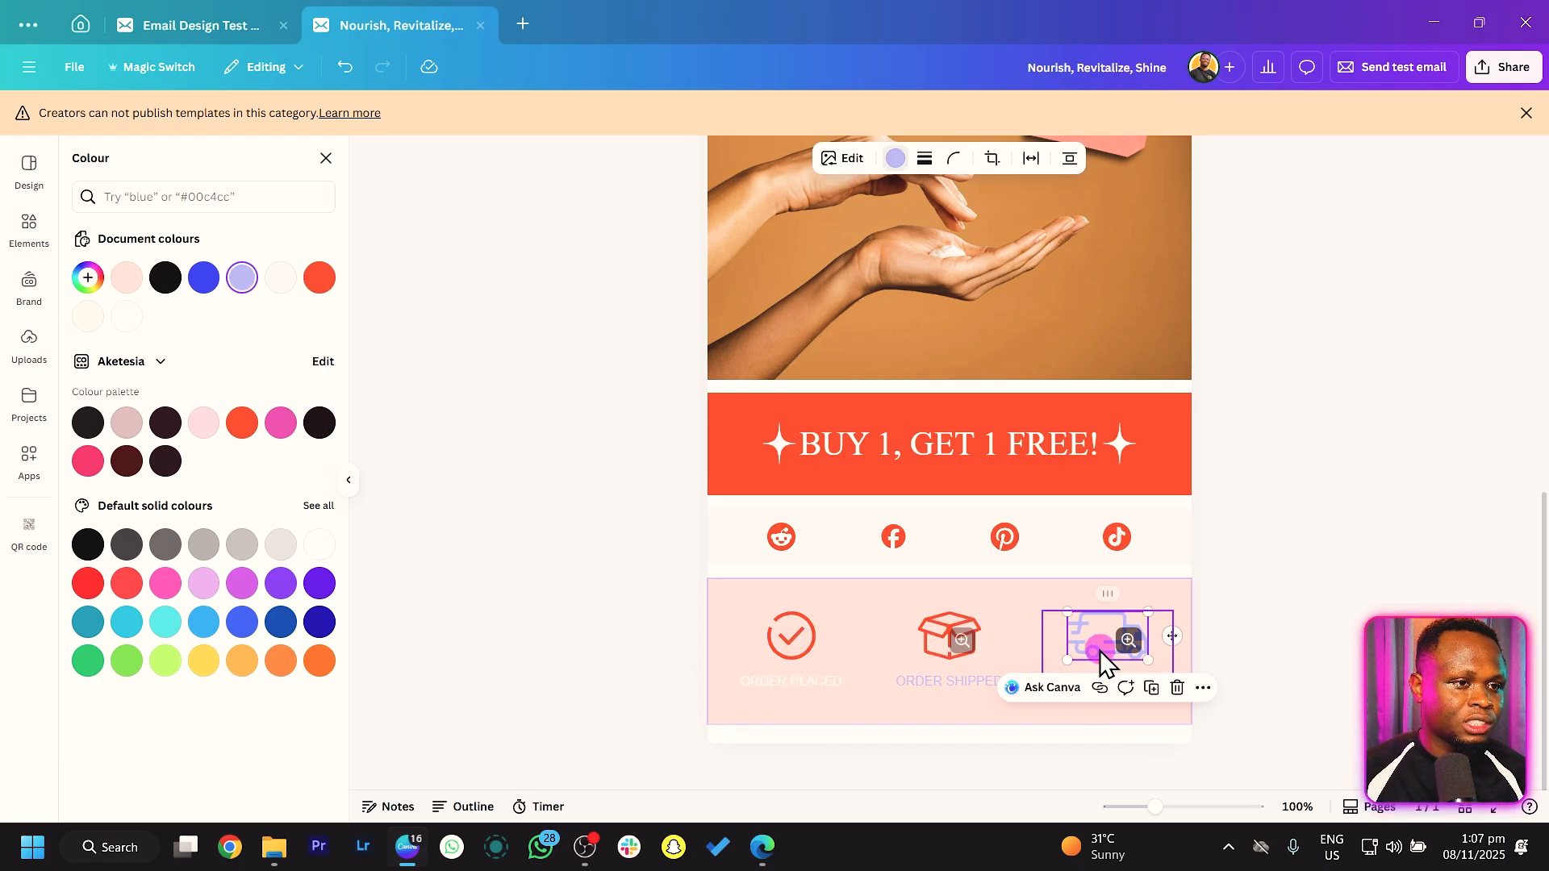
left_click(319, 283)
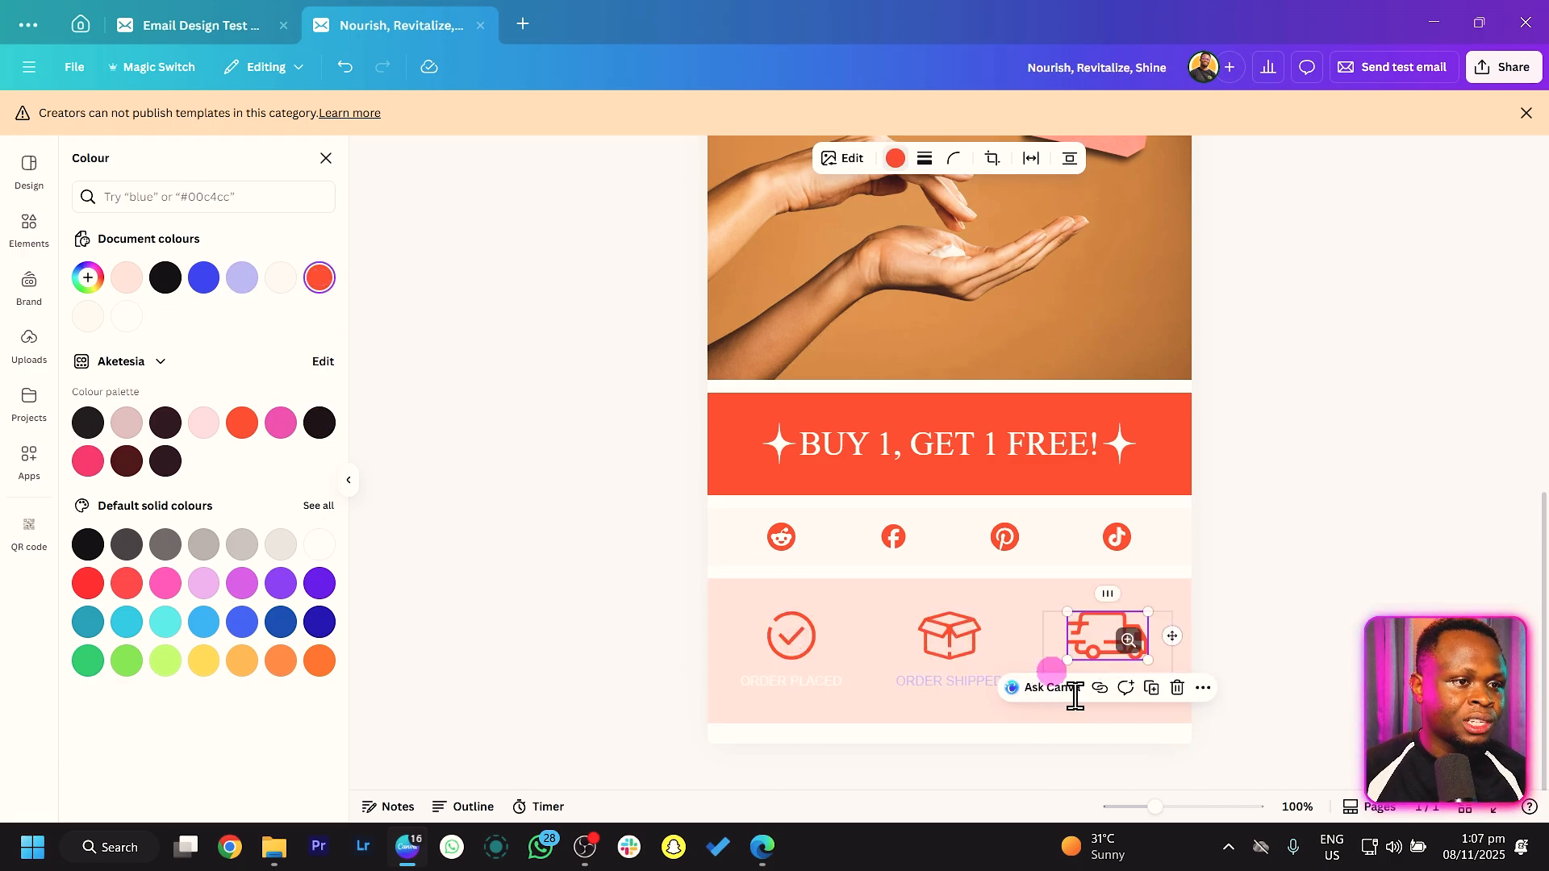
left_click(1130, 639)
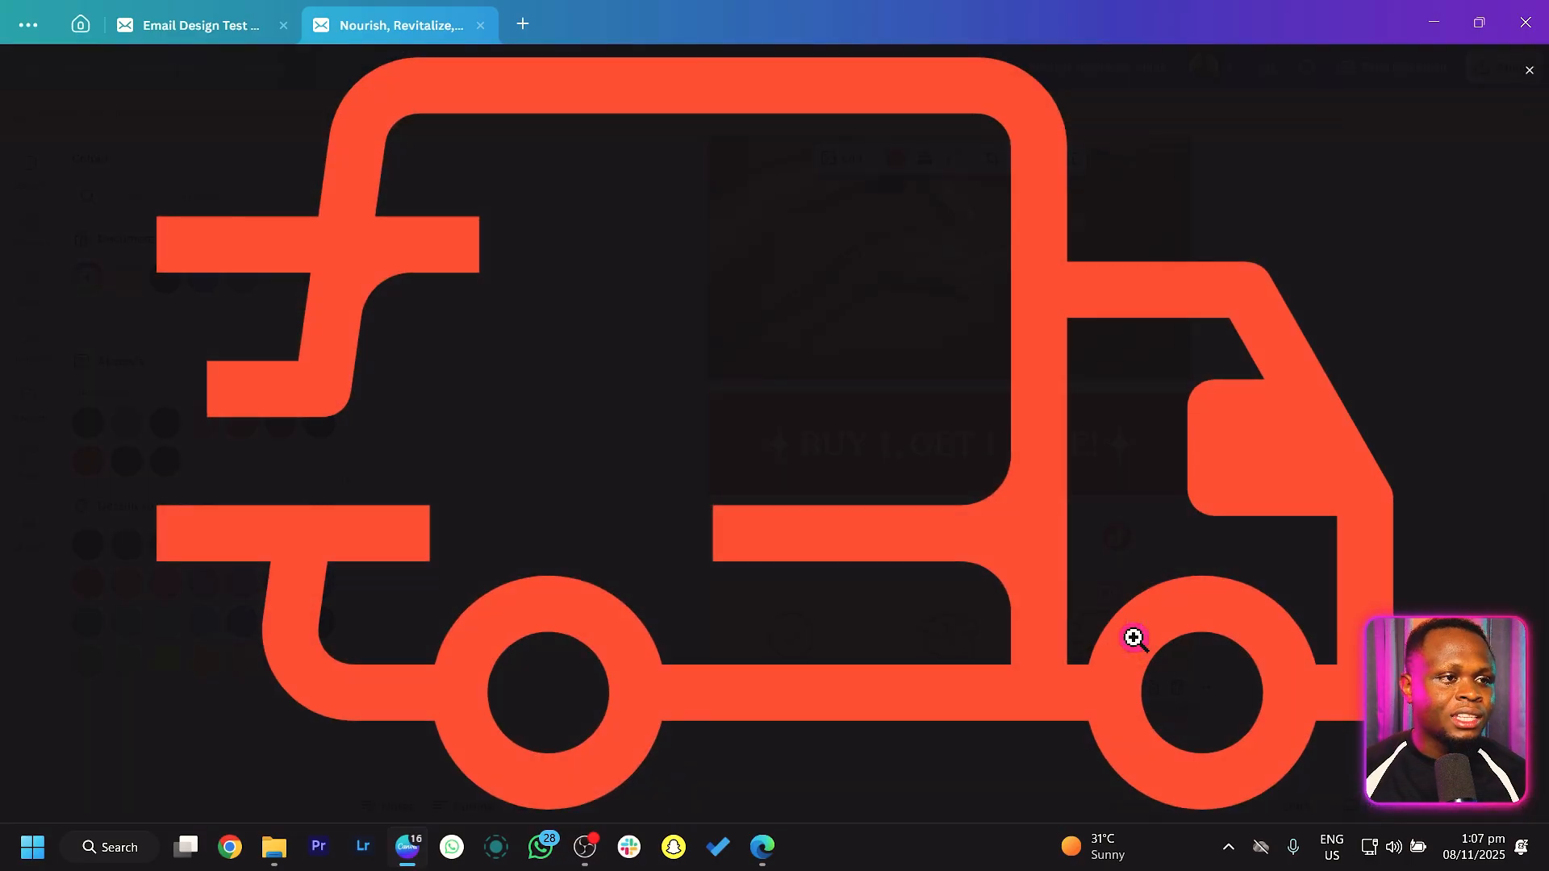
left_click(1530, 74)
Step: Set the ORDER PLACED label in the Poppins font and recolour it with the orange-red document colour
left_click(741, 670)
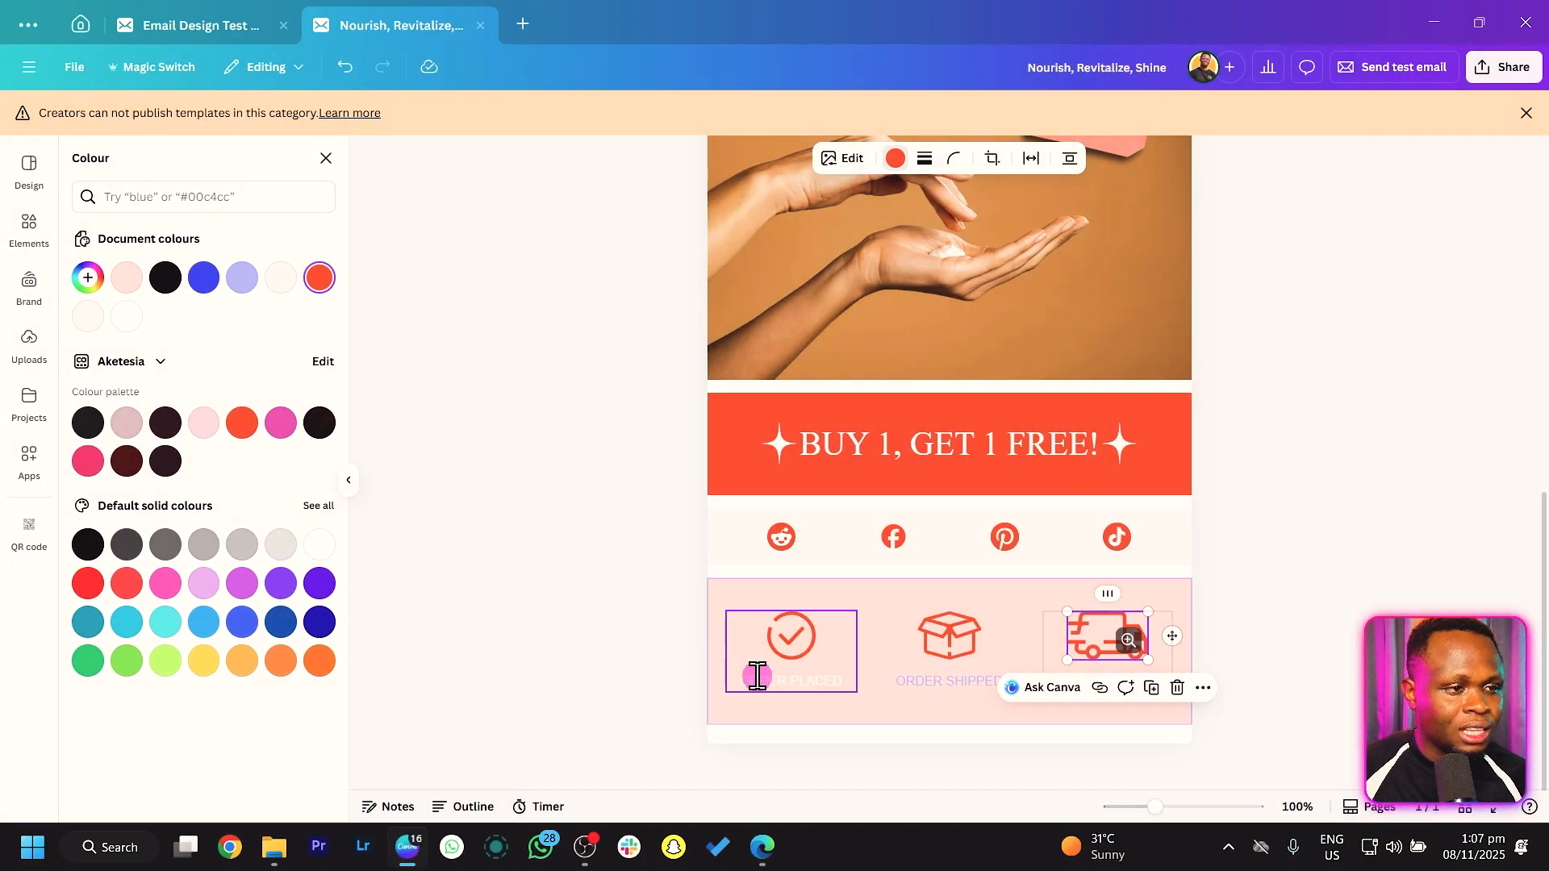
double_click(758, 678)
triple_click(743, 682)
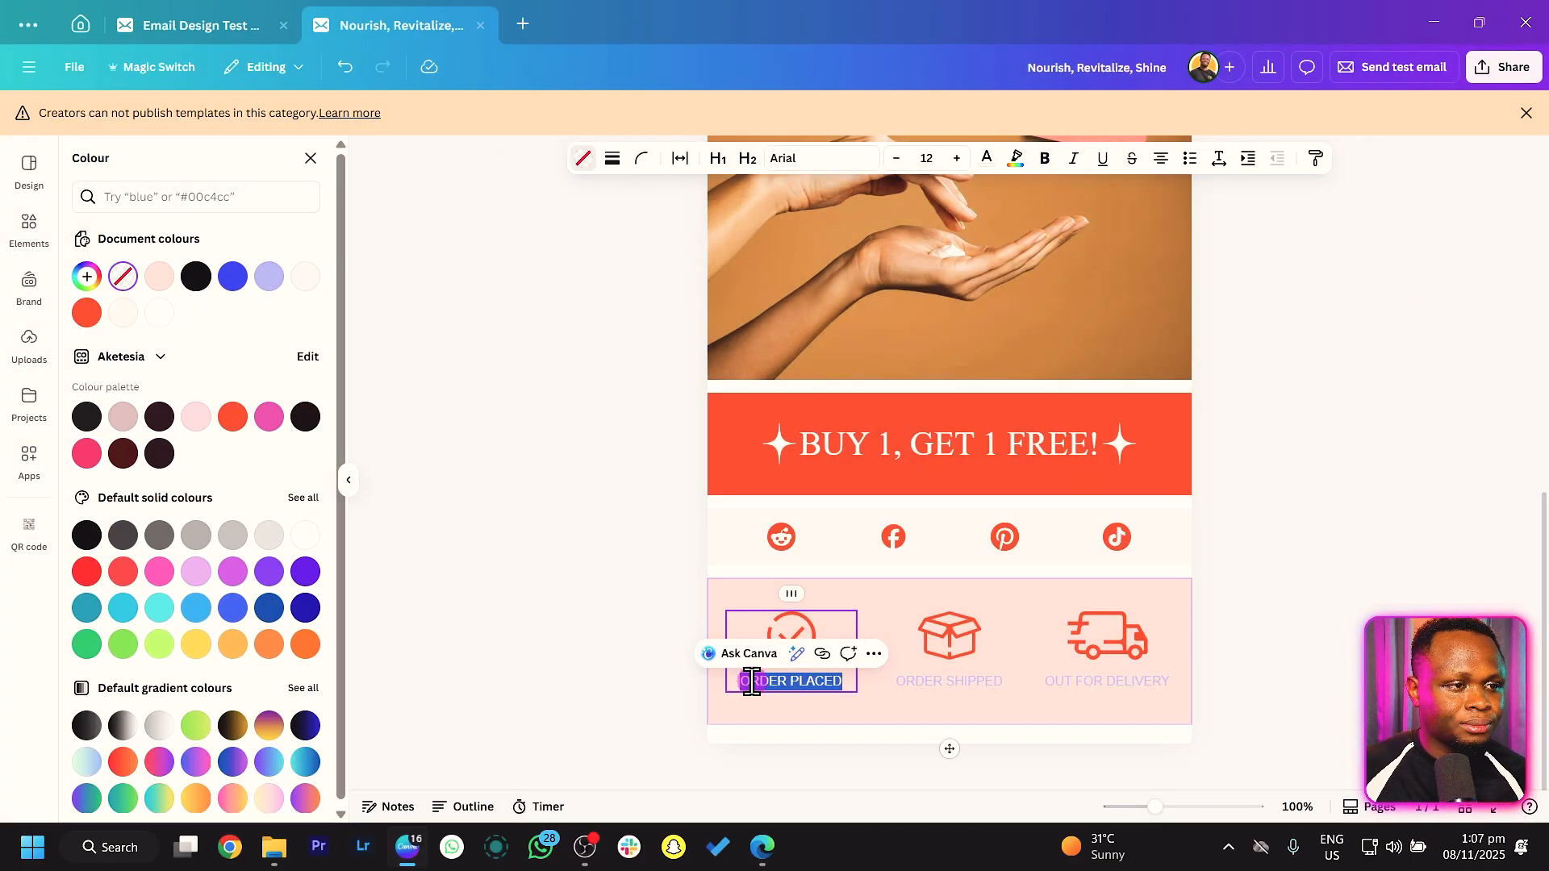
left_click(785, 159)
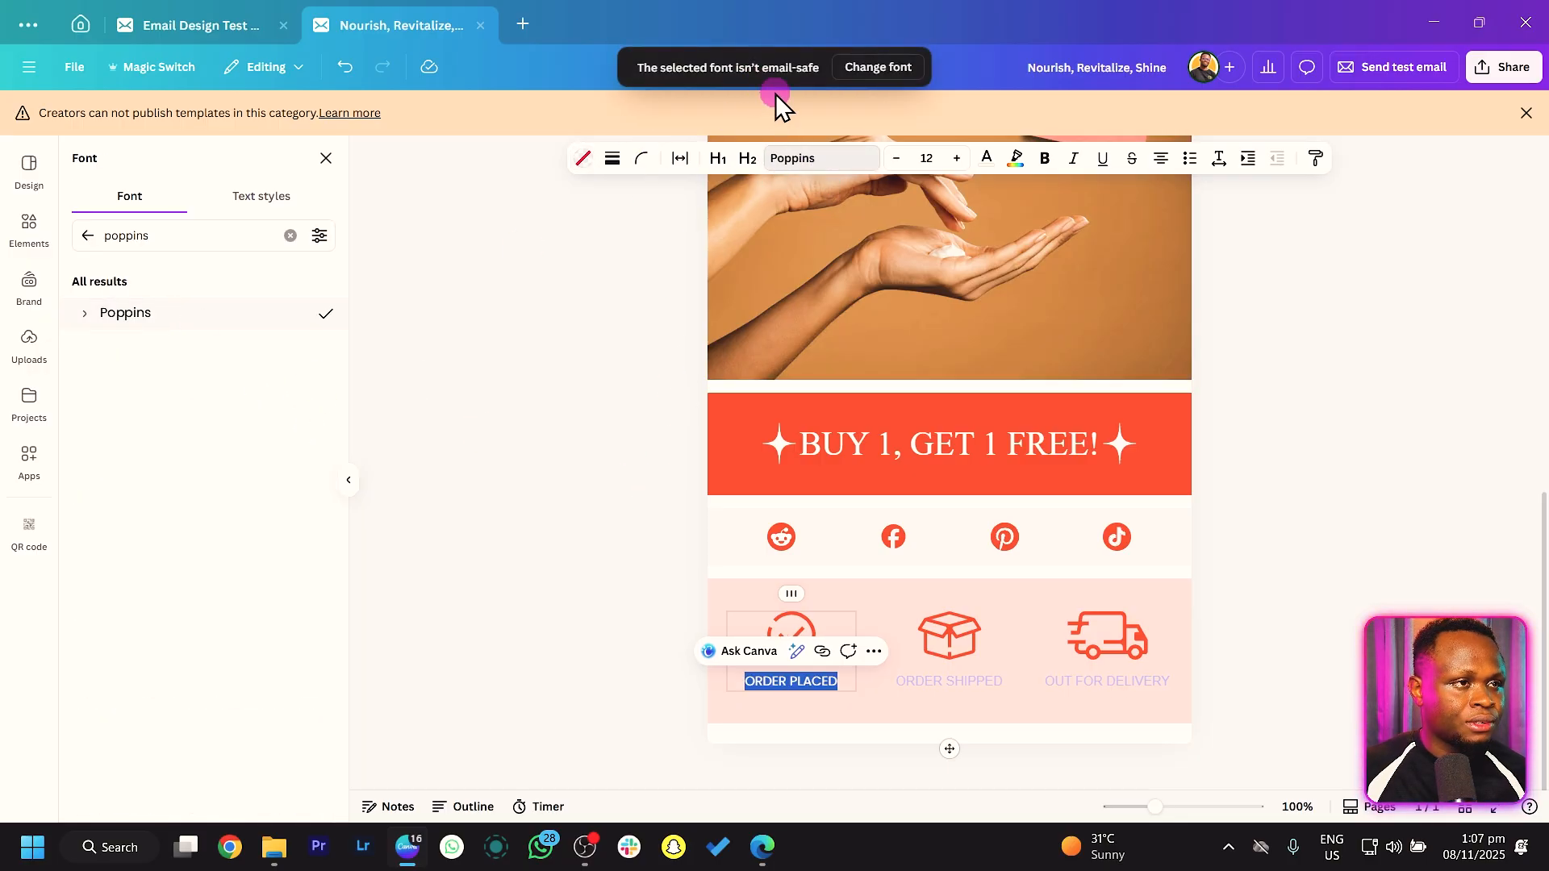
left_click(986, 158)
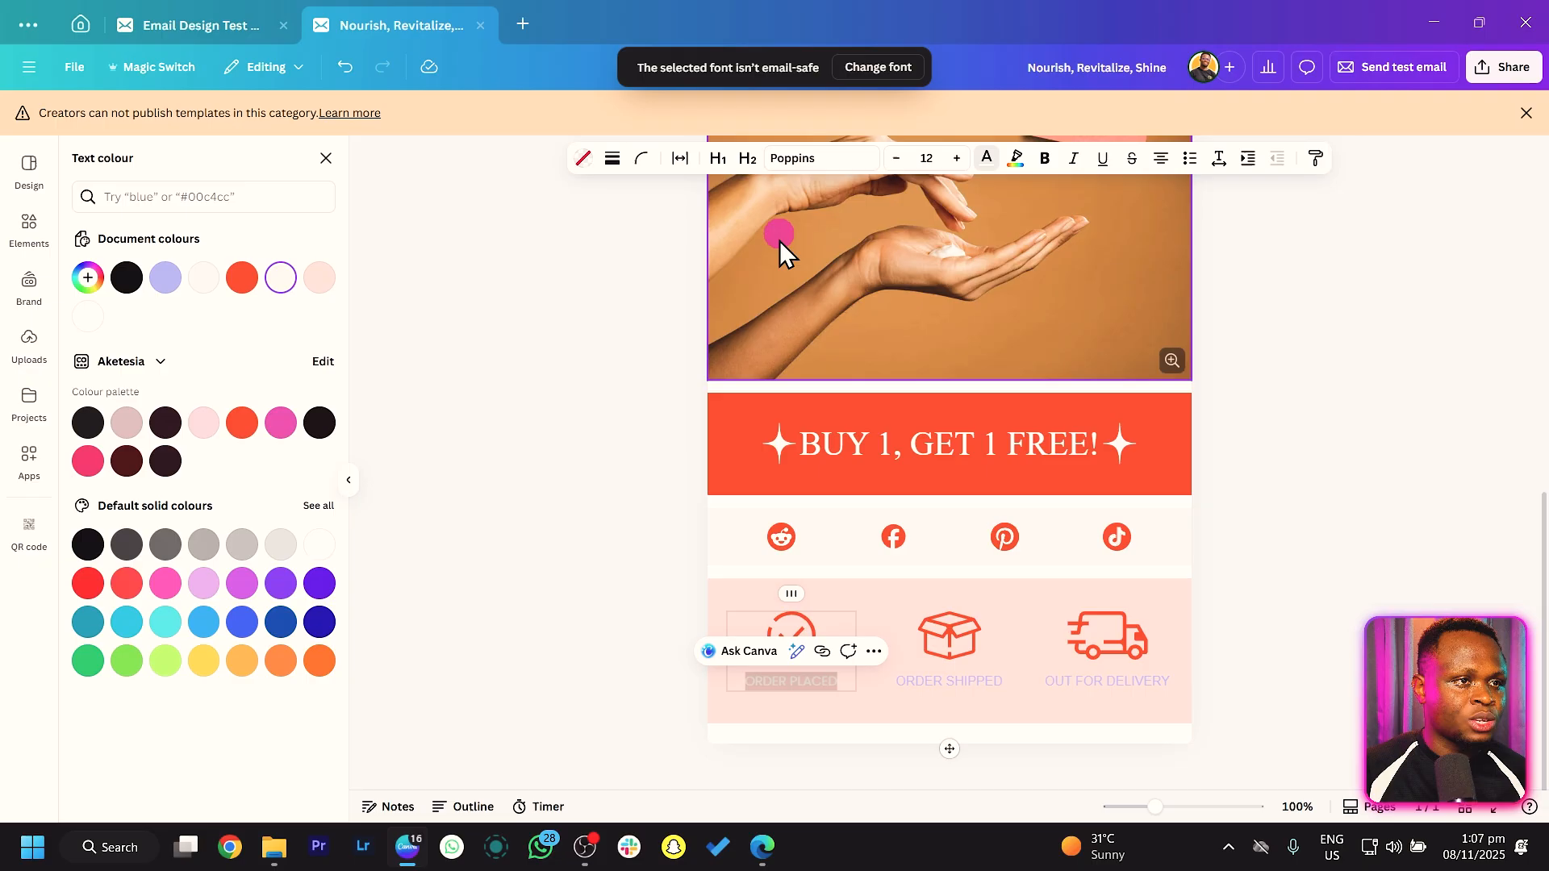
left_click(235, 287)
Step: Recolour the ORDER SHIPPED label with the orange-red document colour and set its font to Poppins
left_click(943, 678)
left_click(943, 678)
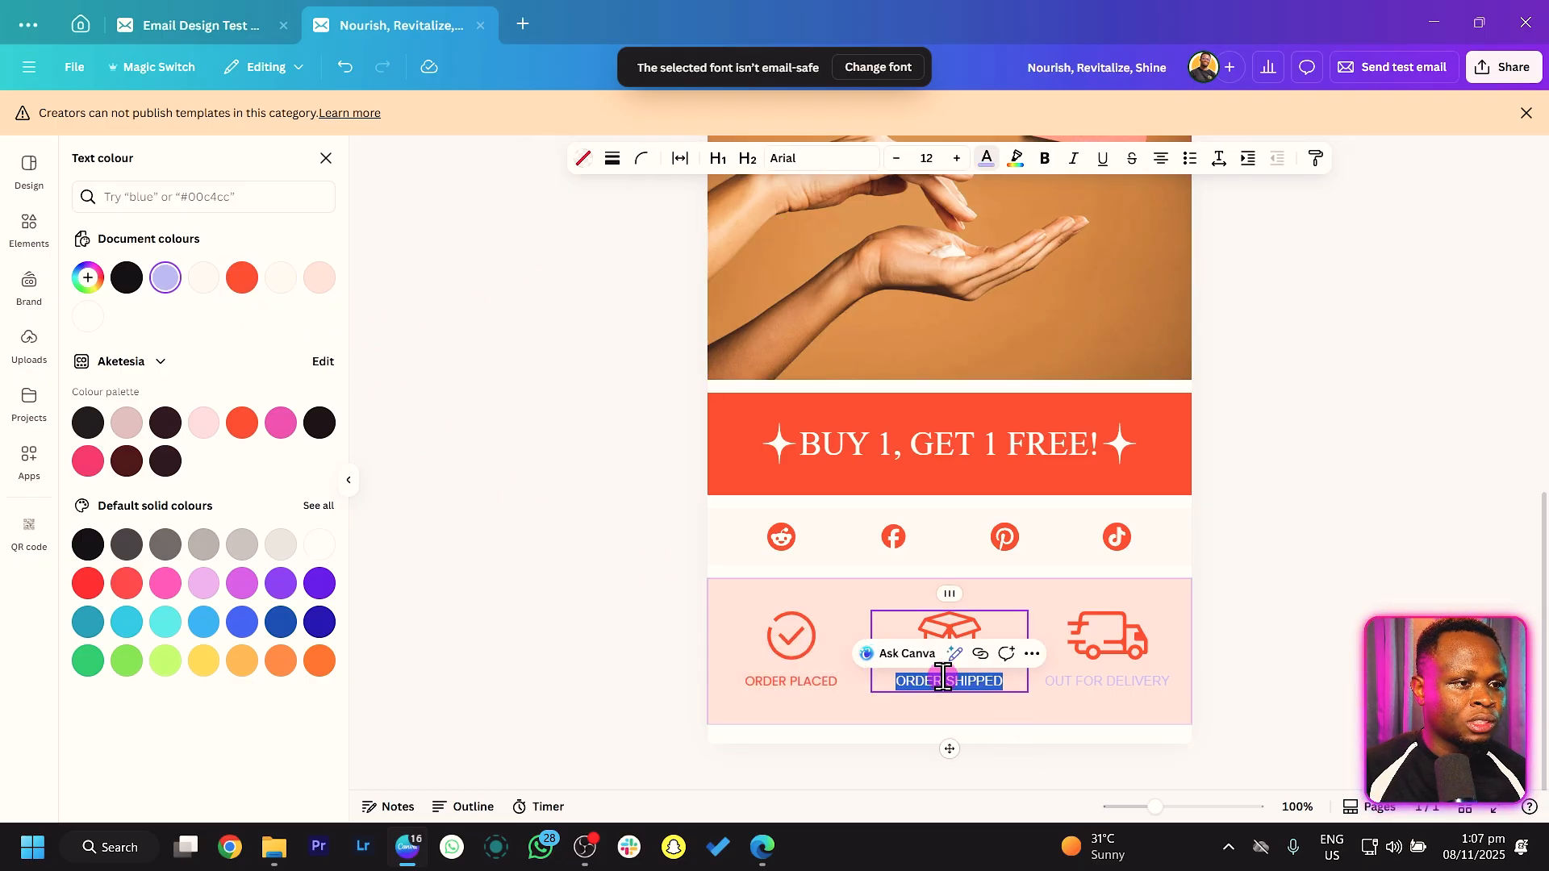
left_click(987, 158)
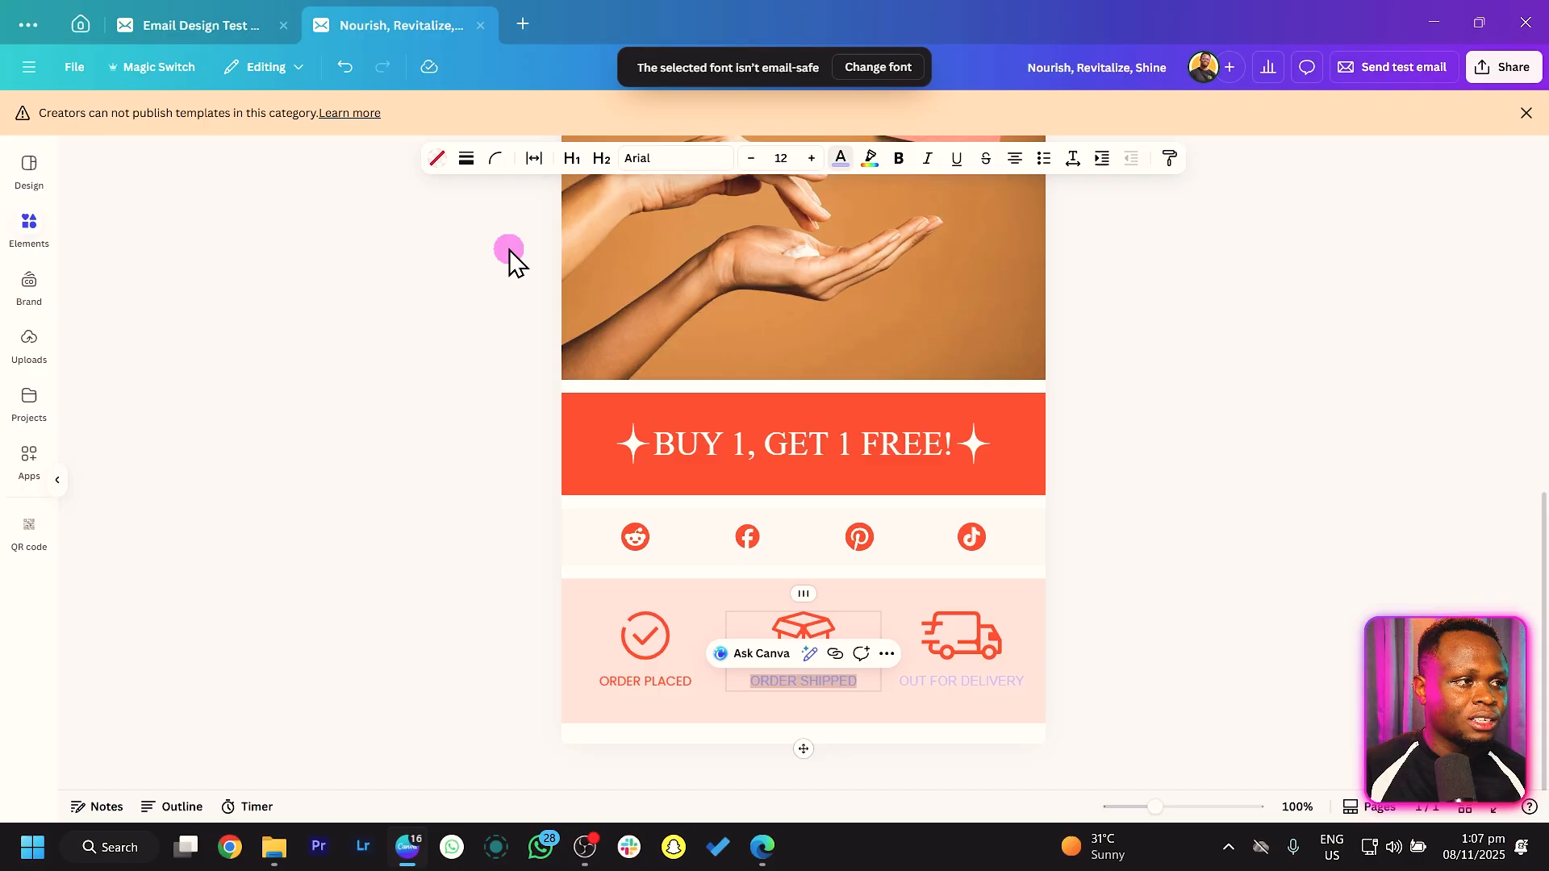
left_click(986, 158)
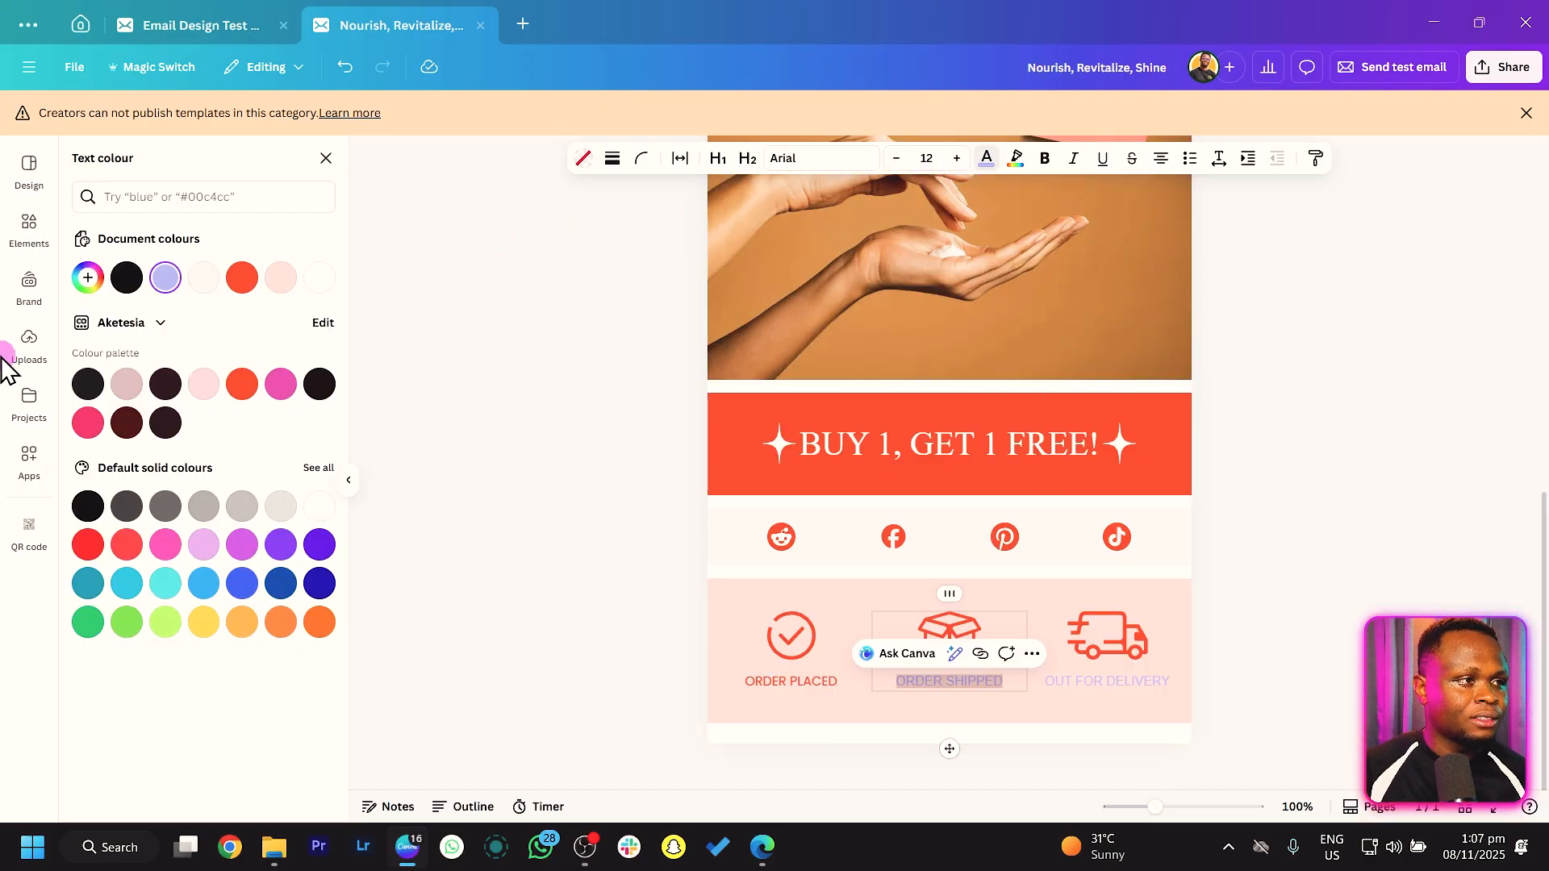
left_click(241, 281)
left_click(811, 160)
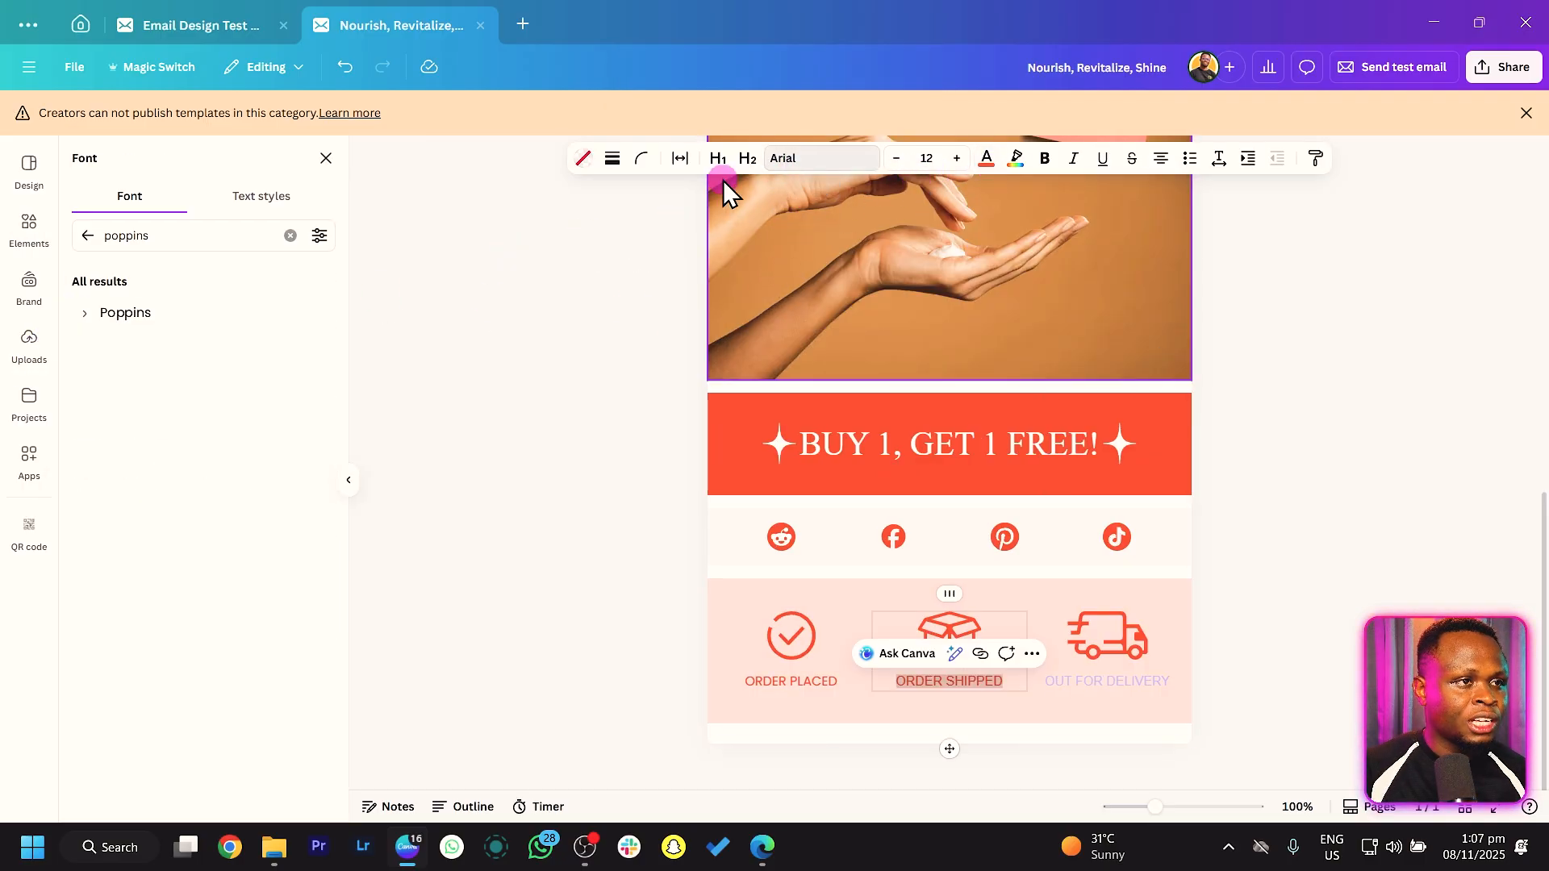
left_click(139, 321)
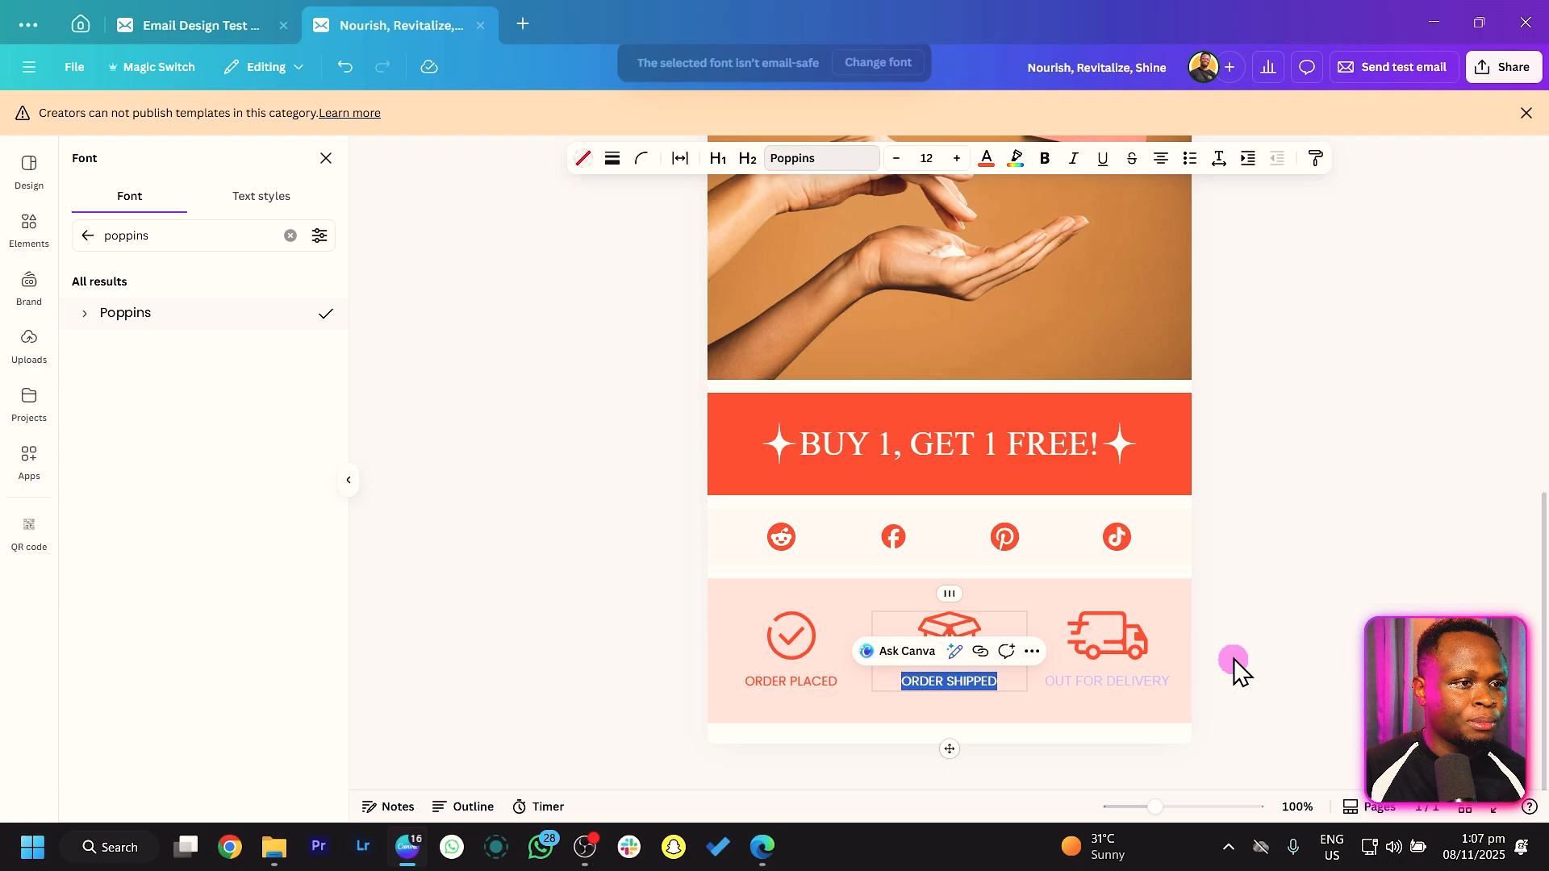
Step: Recolour the OUT FOR DELIVERY label with the orange-red document colour and set its font to Poppins
triple_click(1149, 680)
left_click(986, 158)
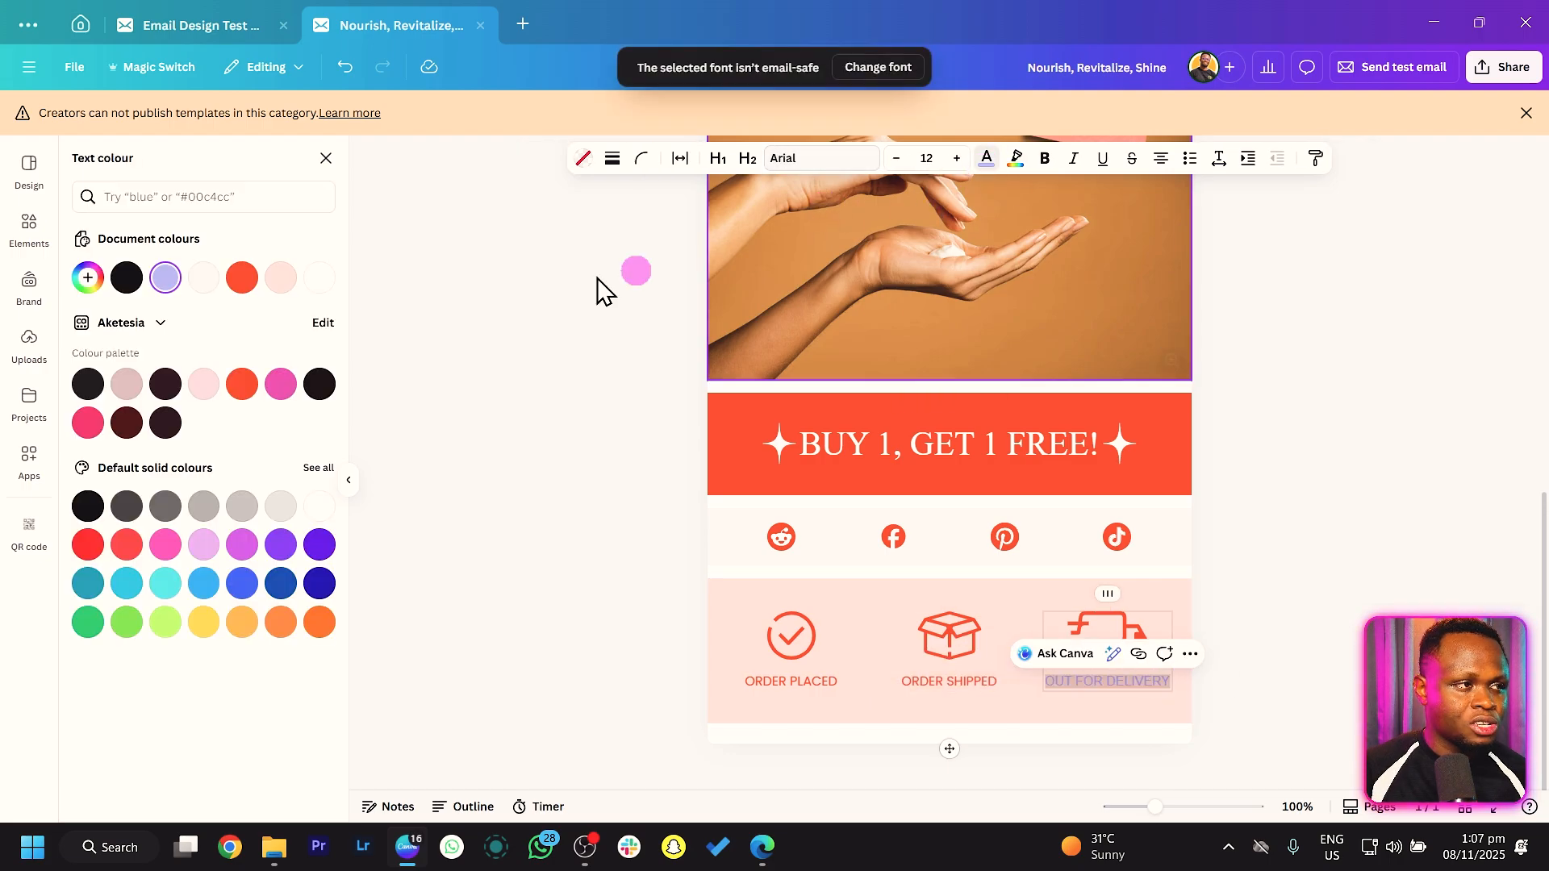
left_click(253, 282)
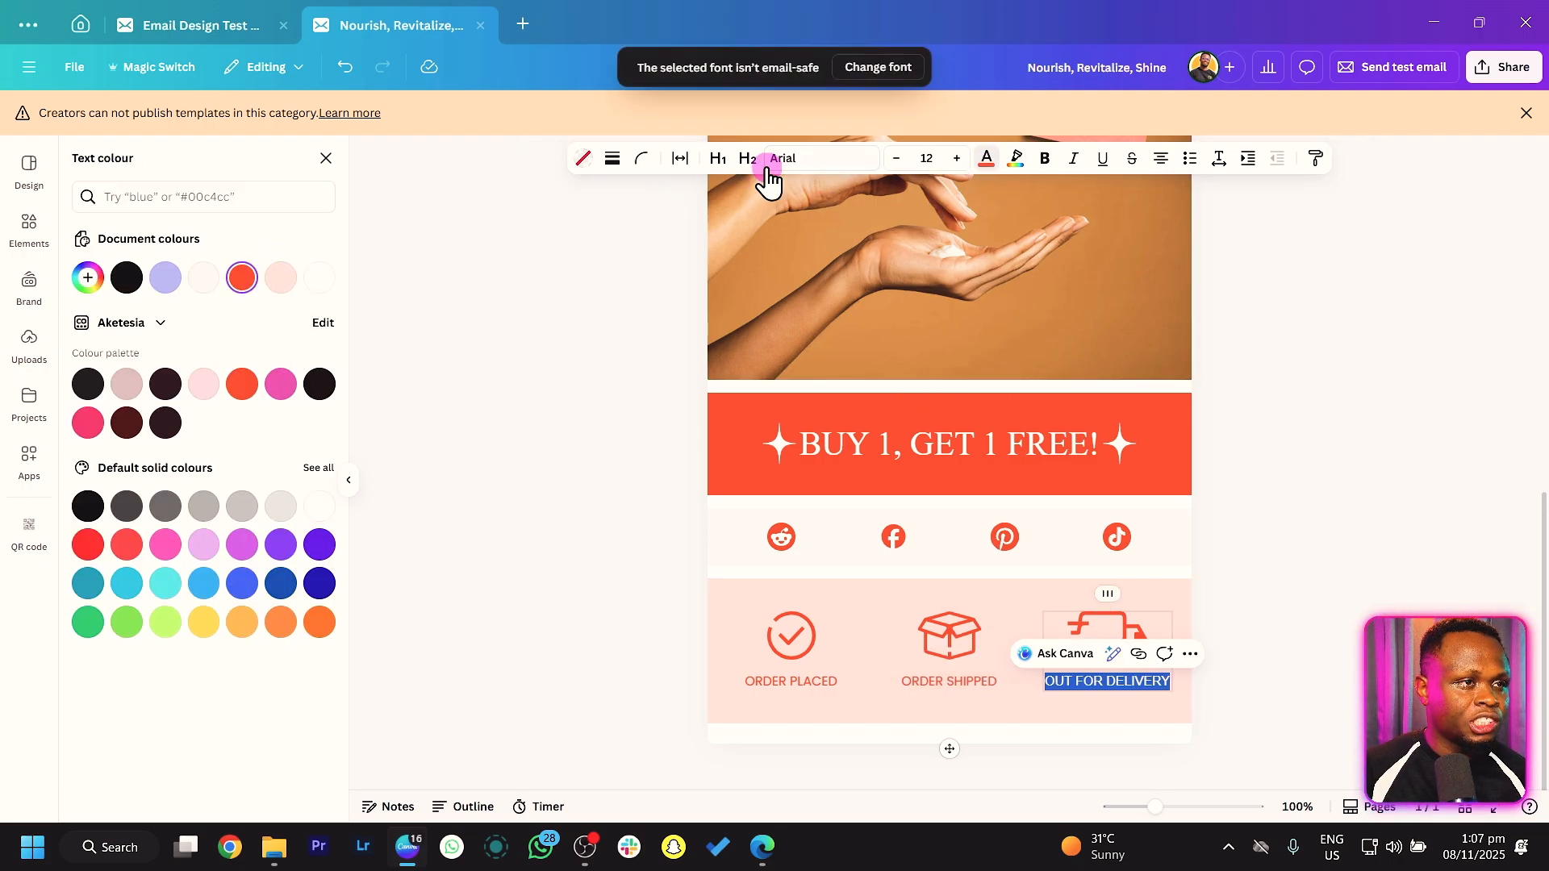
left_click(781, 162)
left_click(156, 316)
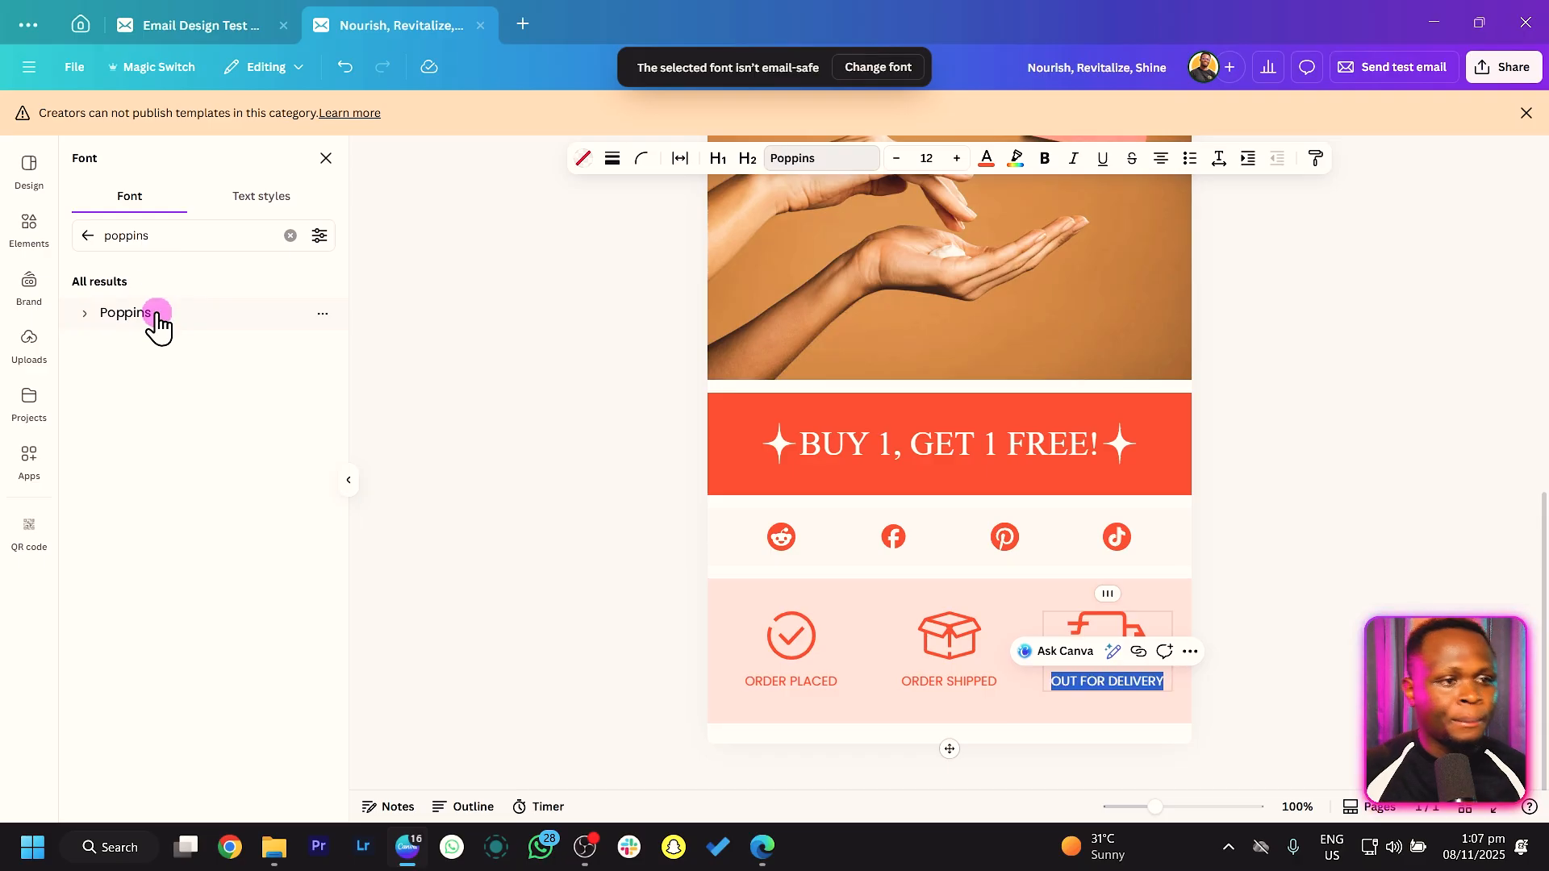
left_click(1310, 518)
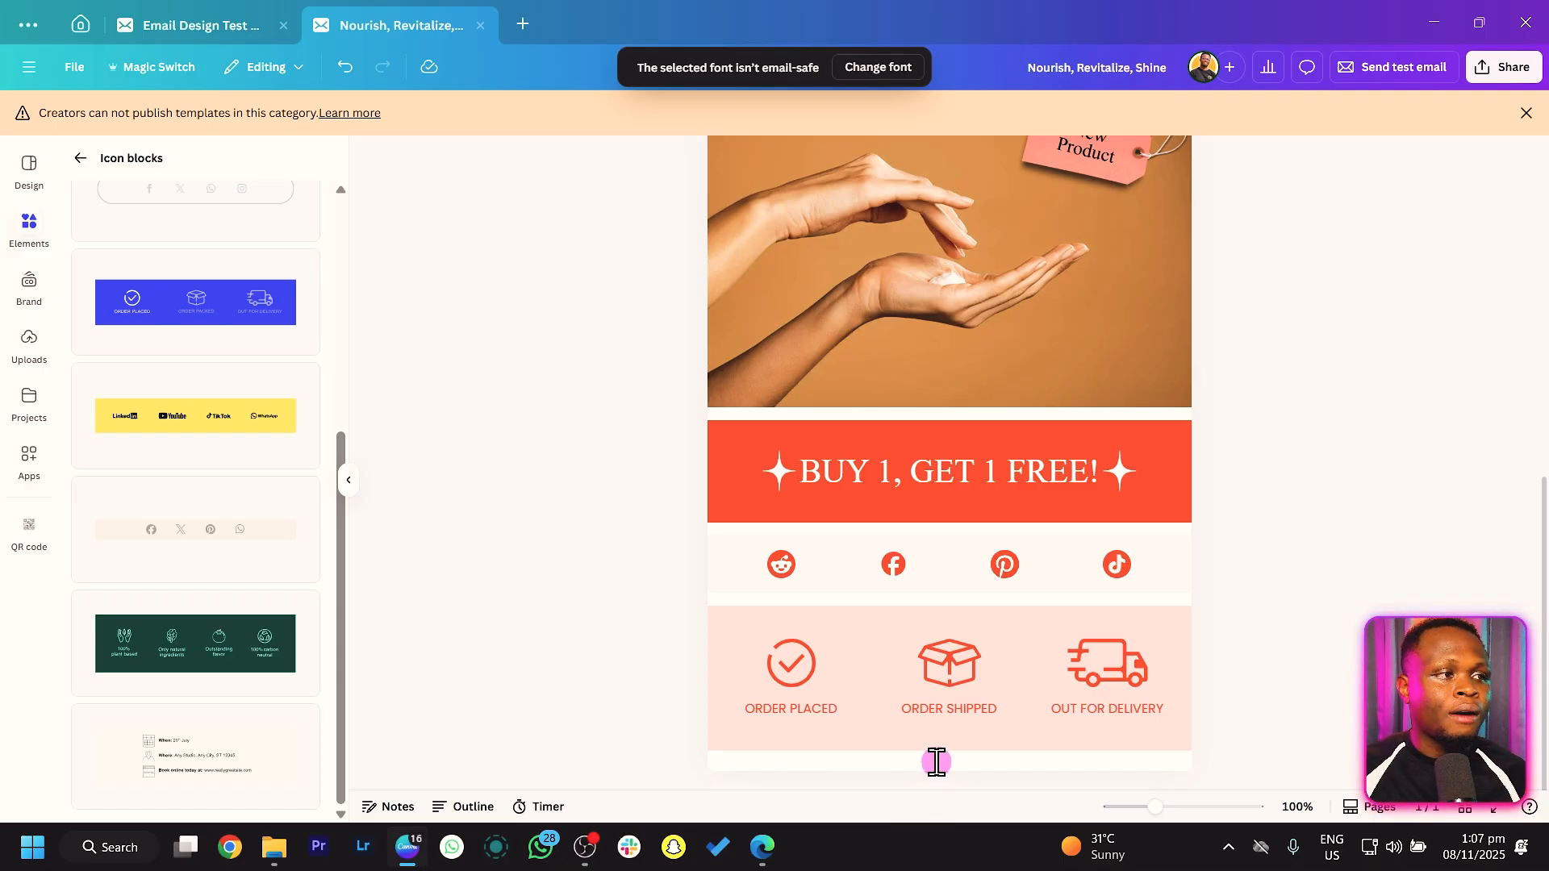
Step: Add the black footer with the company logo, unsubscribe line and address below the order-status block, and set it to the bottom
left_click(80, 162)
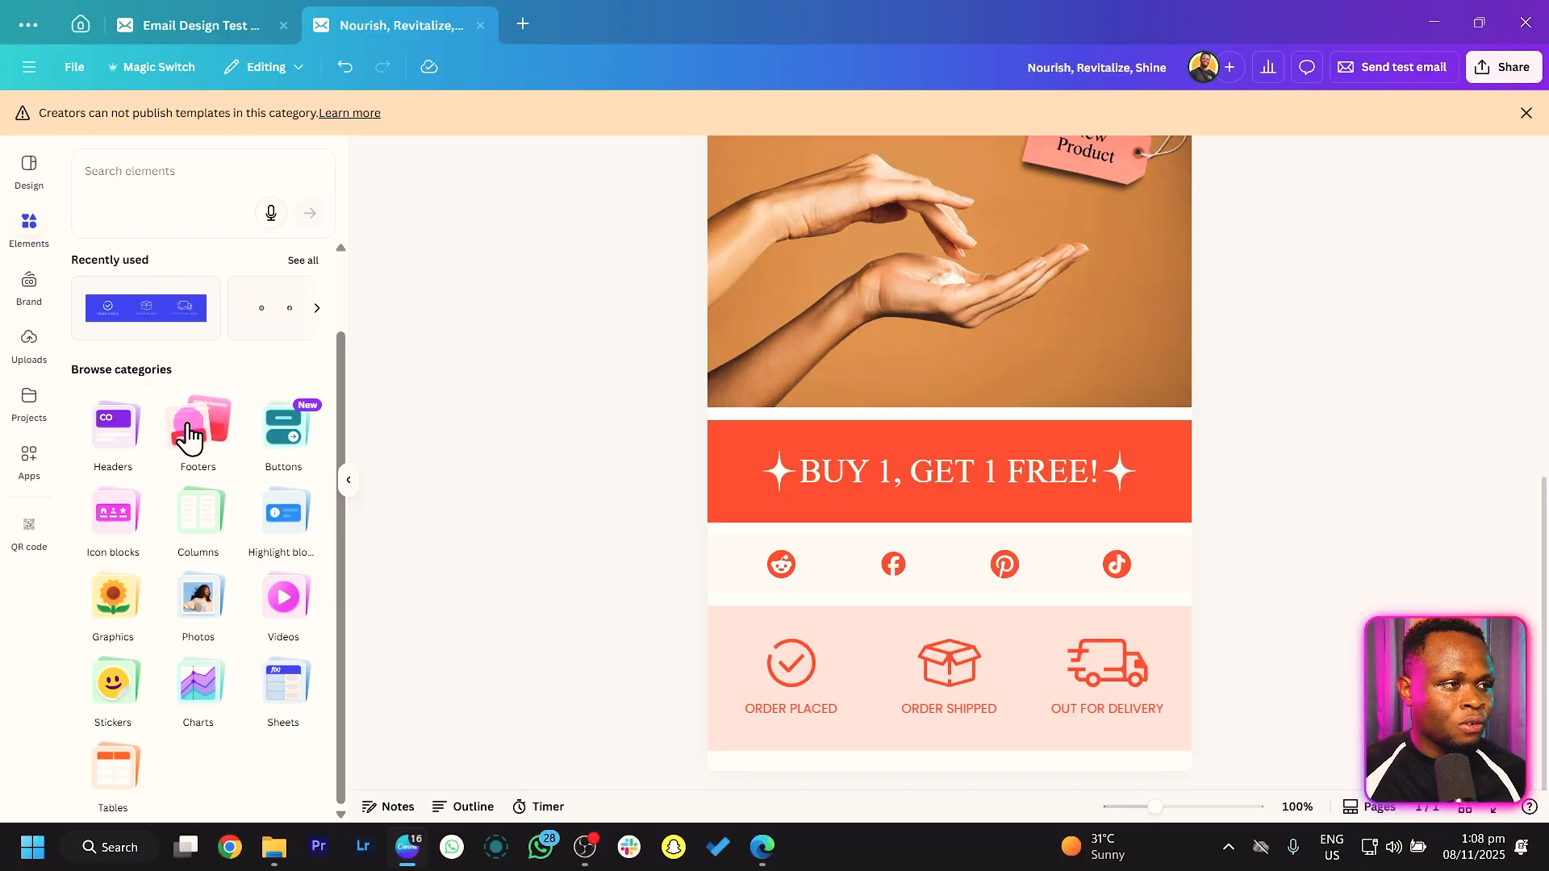
left_click(188, 435)
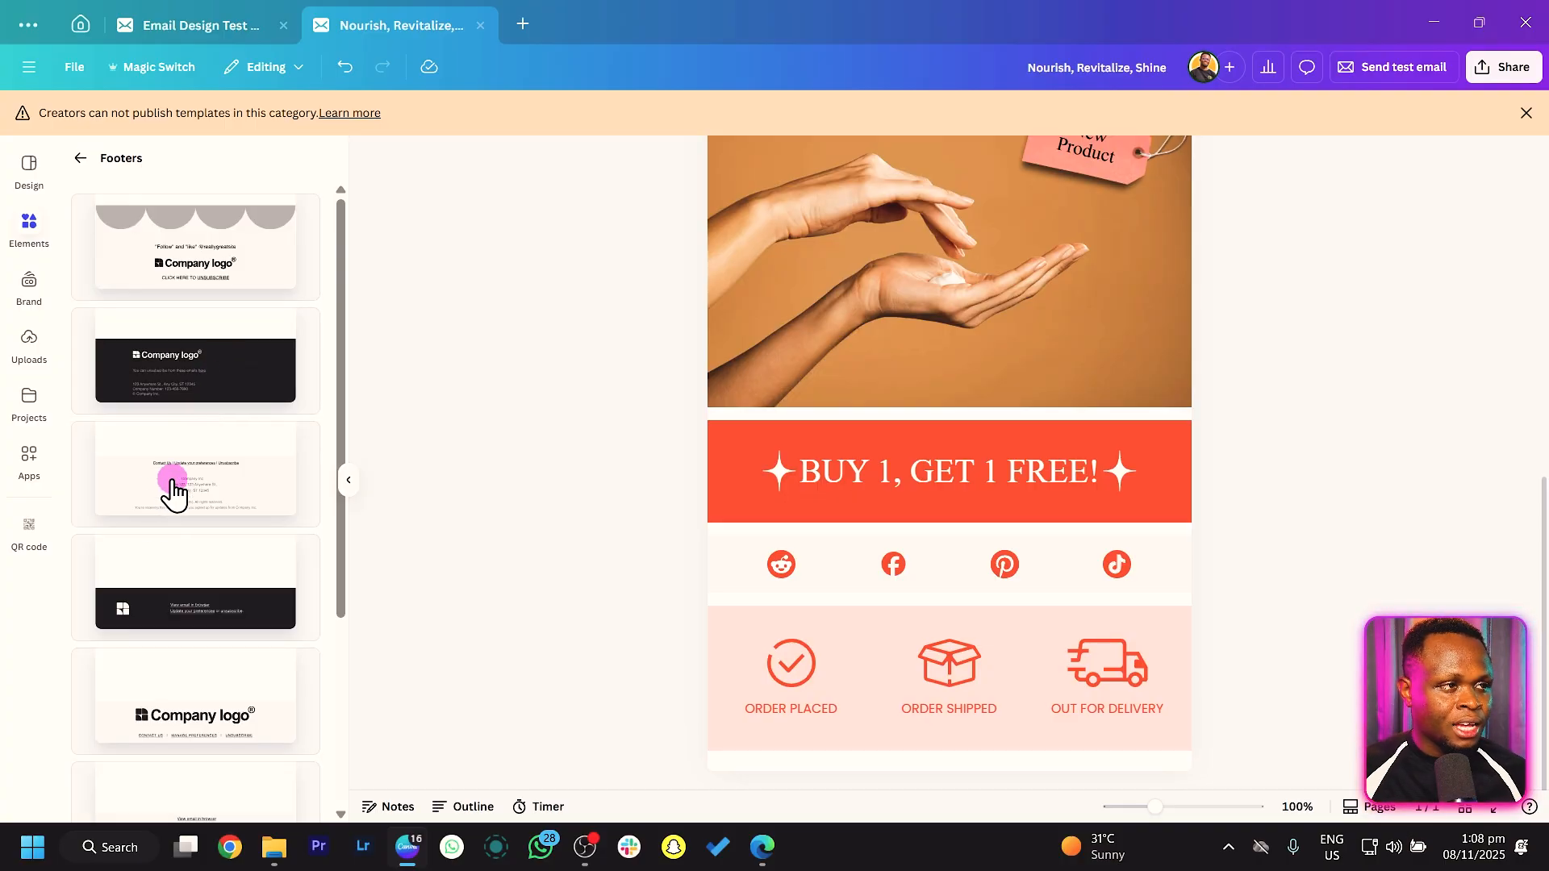
scroll(172, 488, "down", 3)
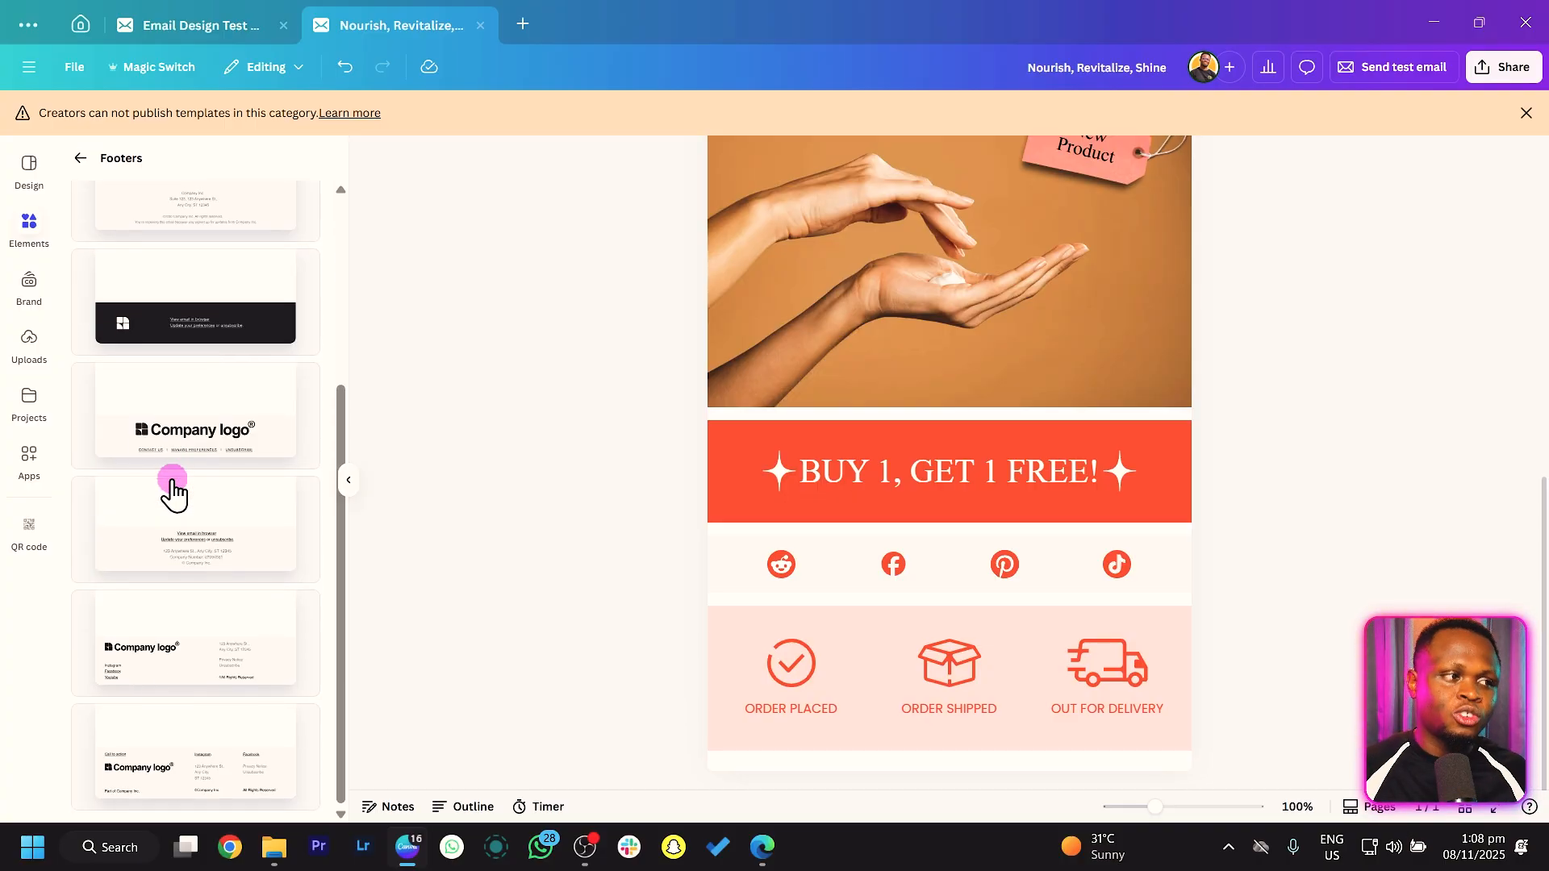
scroll(172, 489, "up", 3)
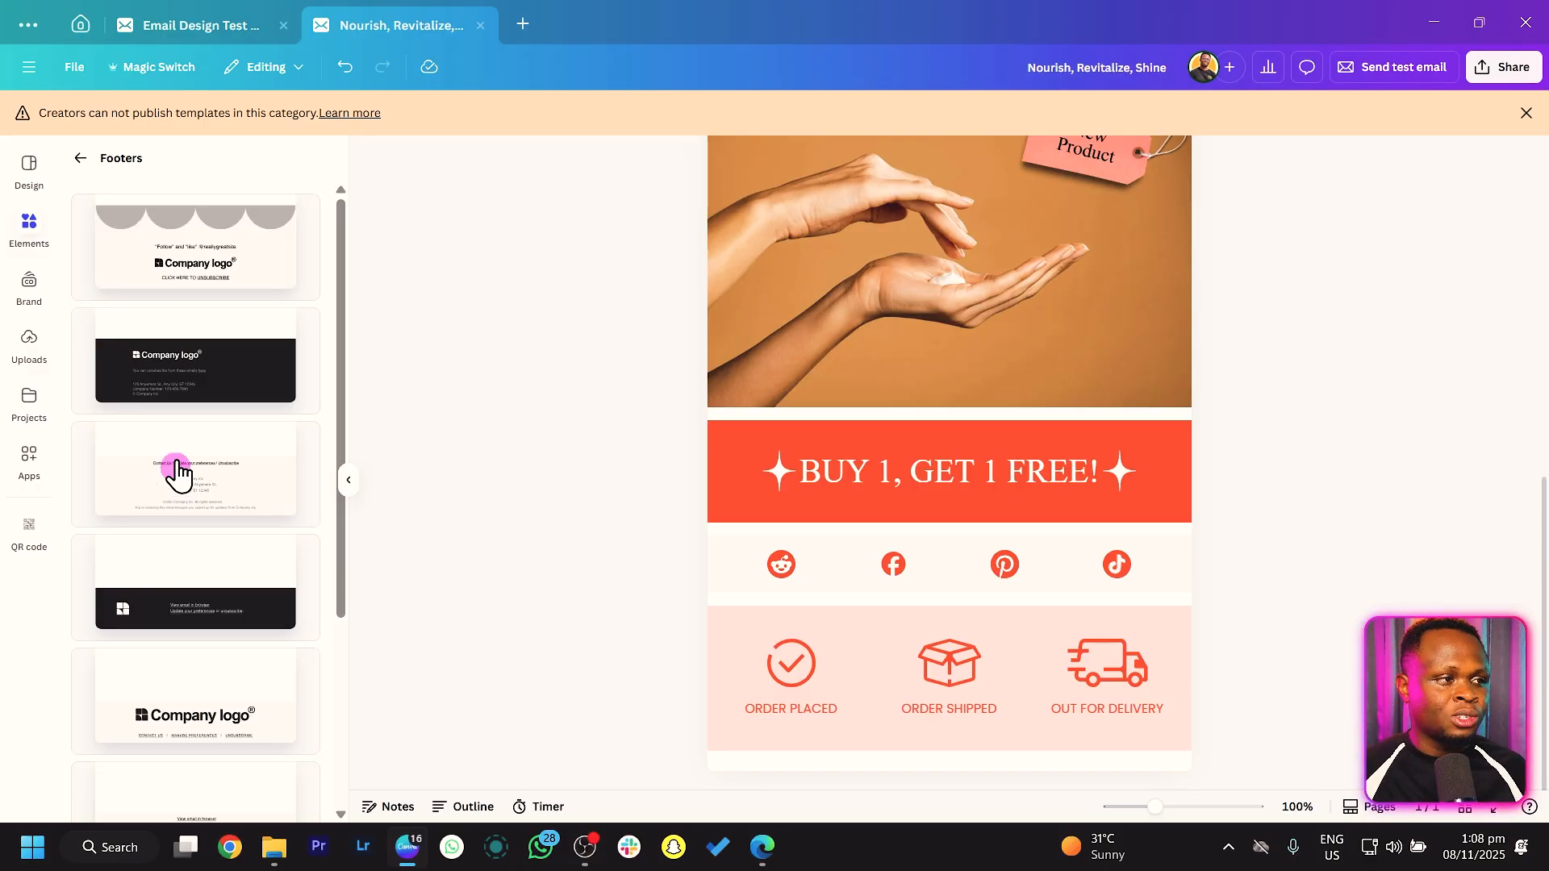
left_click(214, 386)
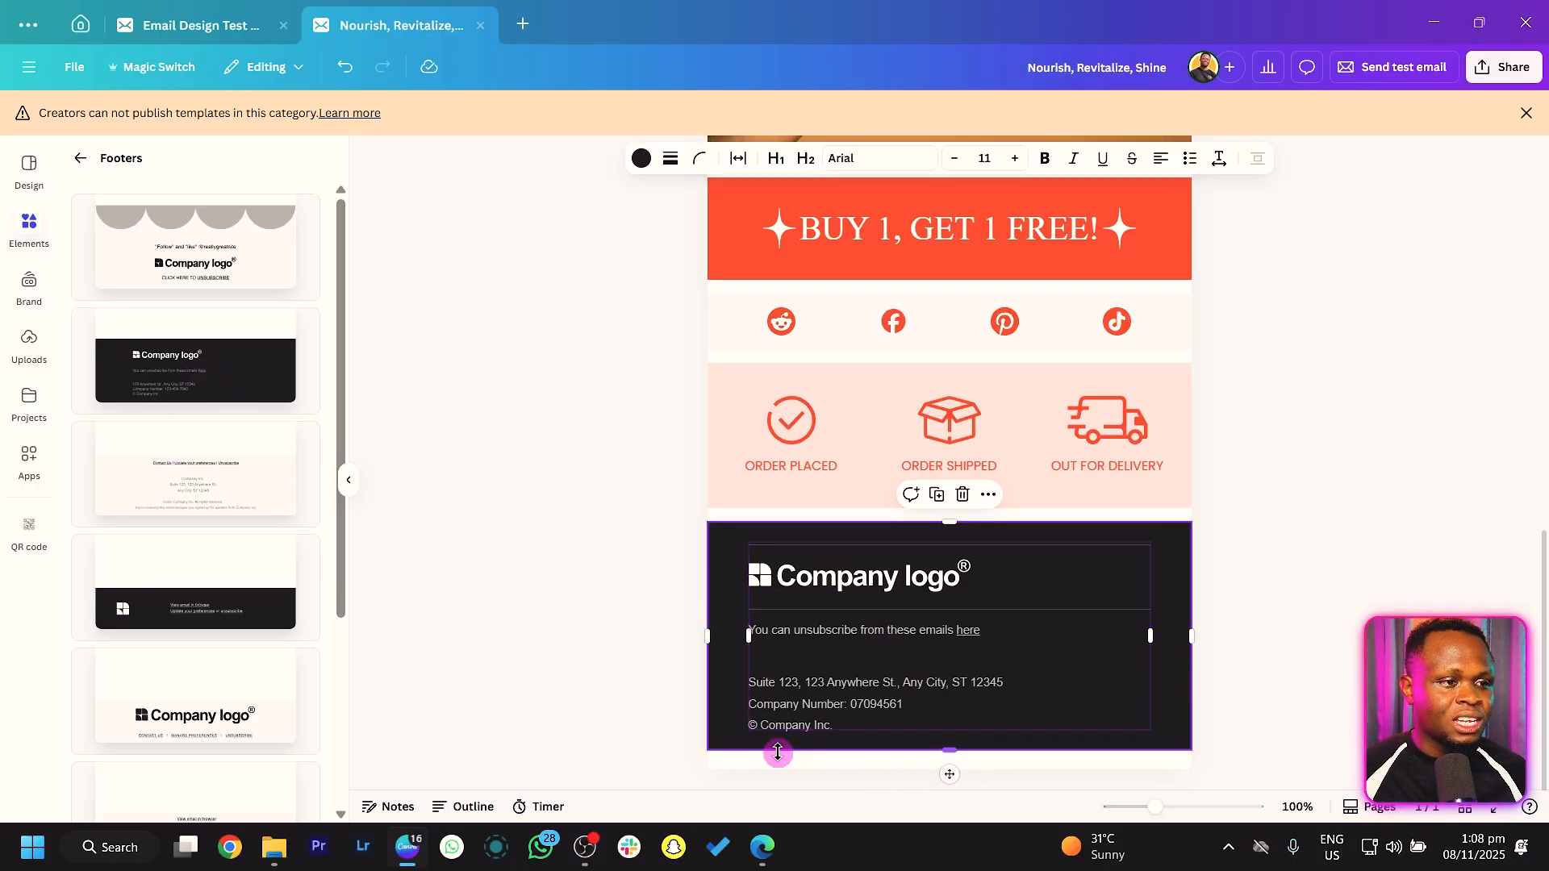
right_click(734, 692)
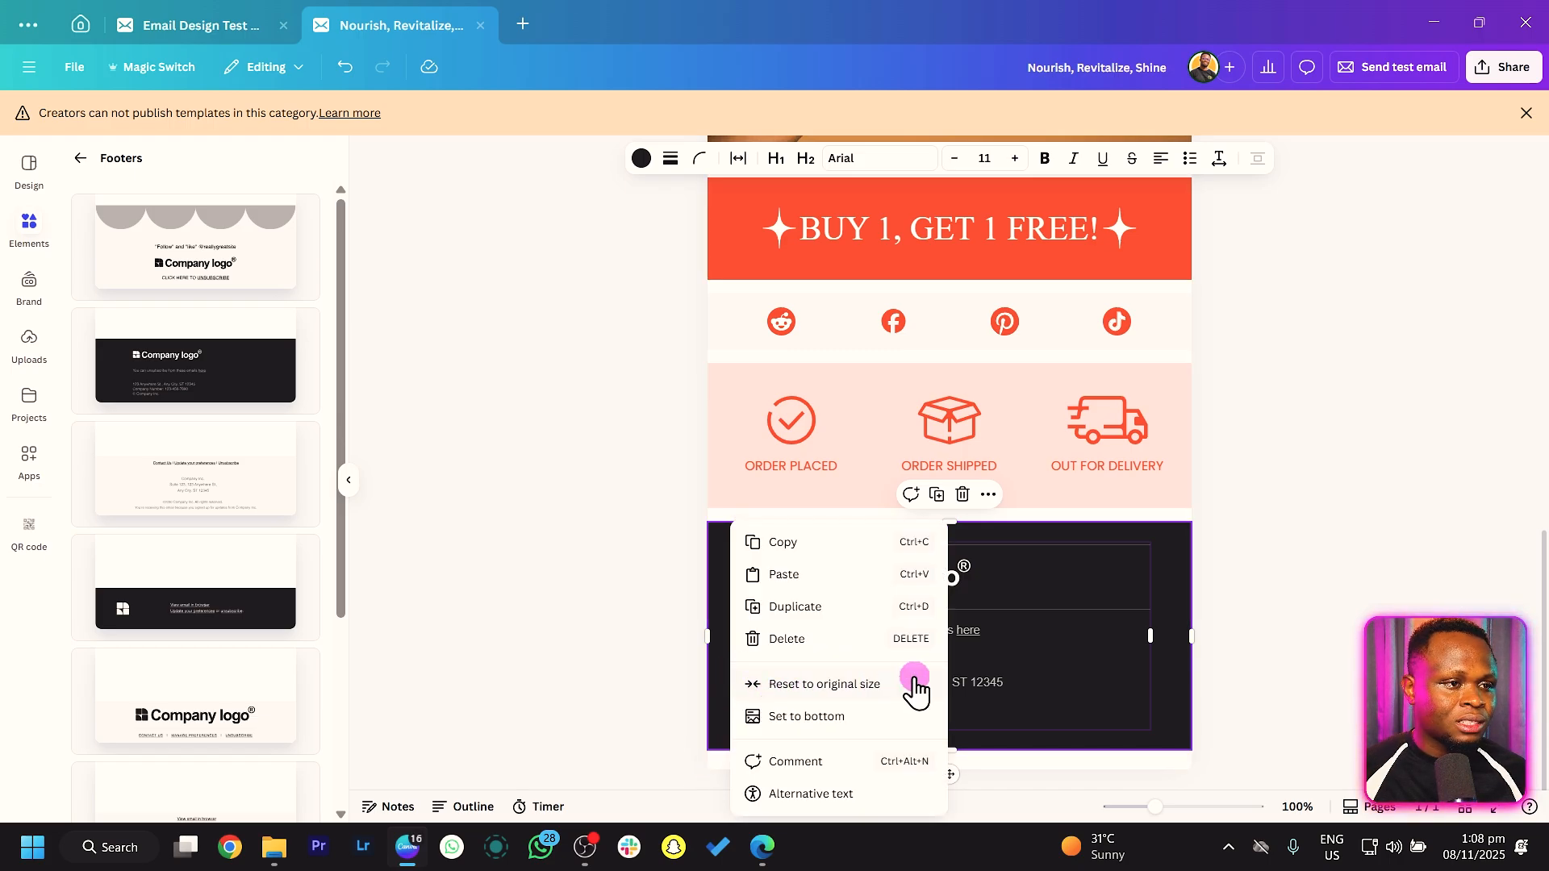
left_click(866, 718)
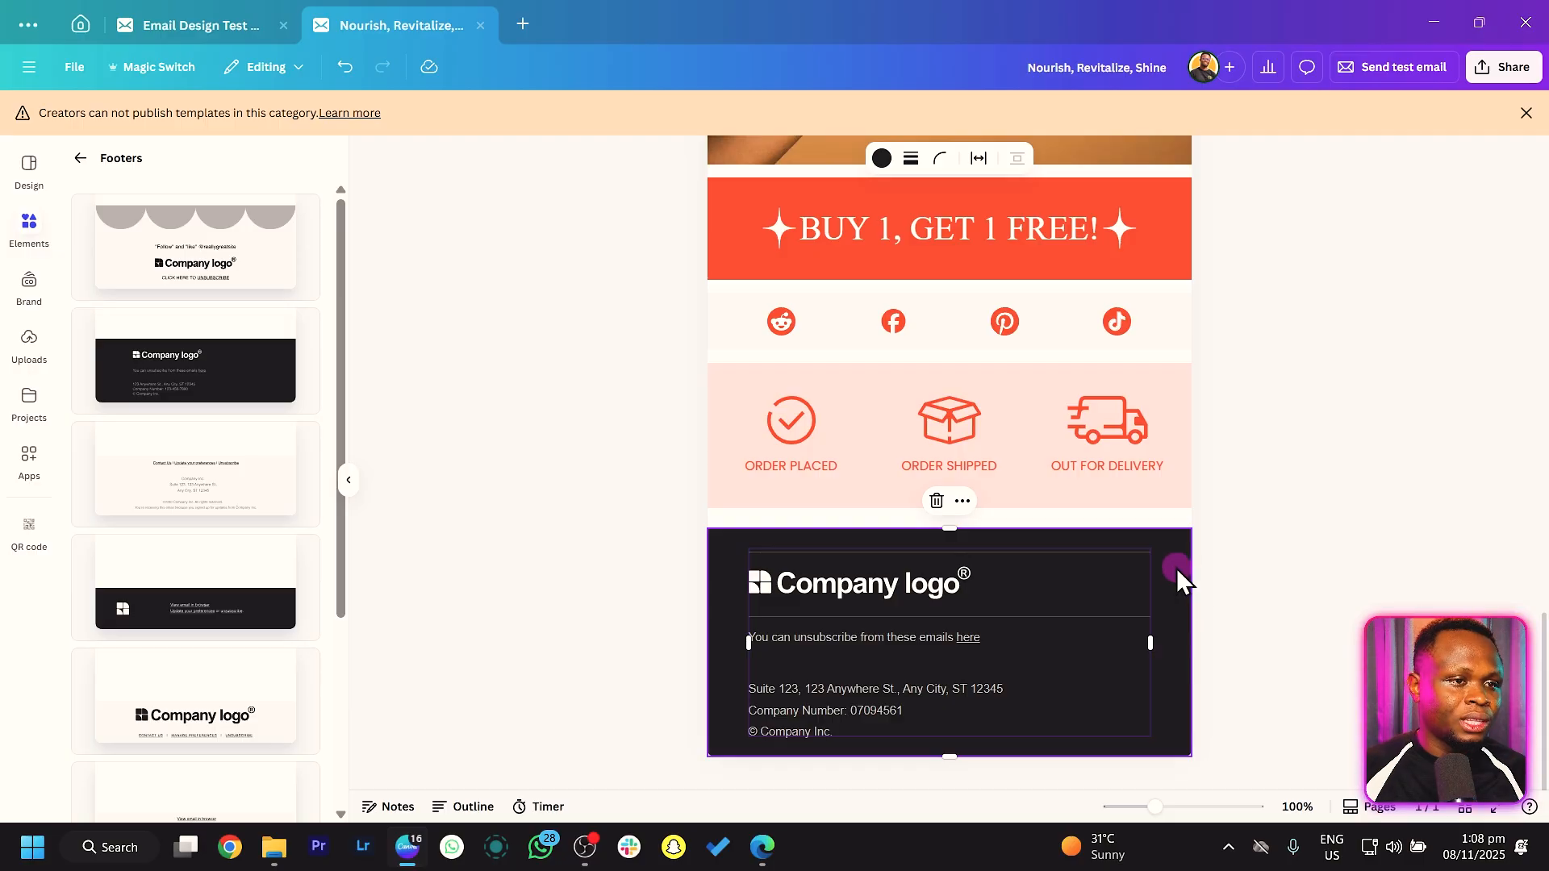
Step: Recolour the footer's background with the orange-red document colour and style its unsubscribe and company text in white #ffffff Poppins
left_click(882, 160)
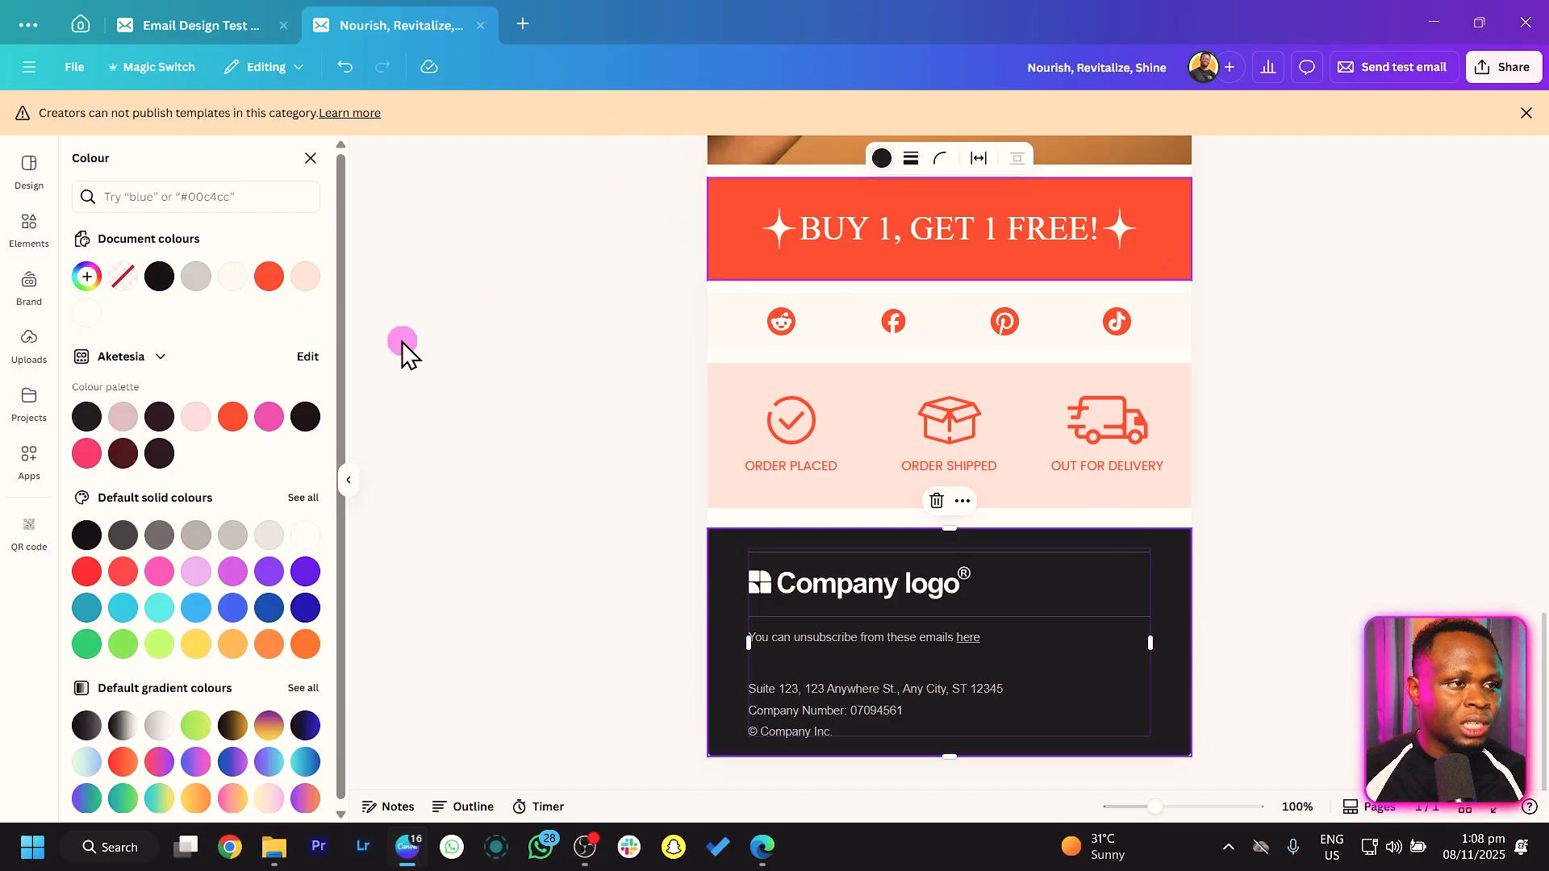
left_click(269, 276)
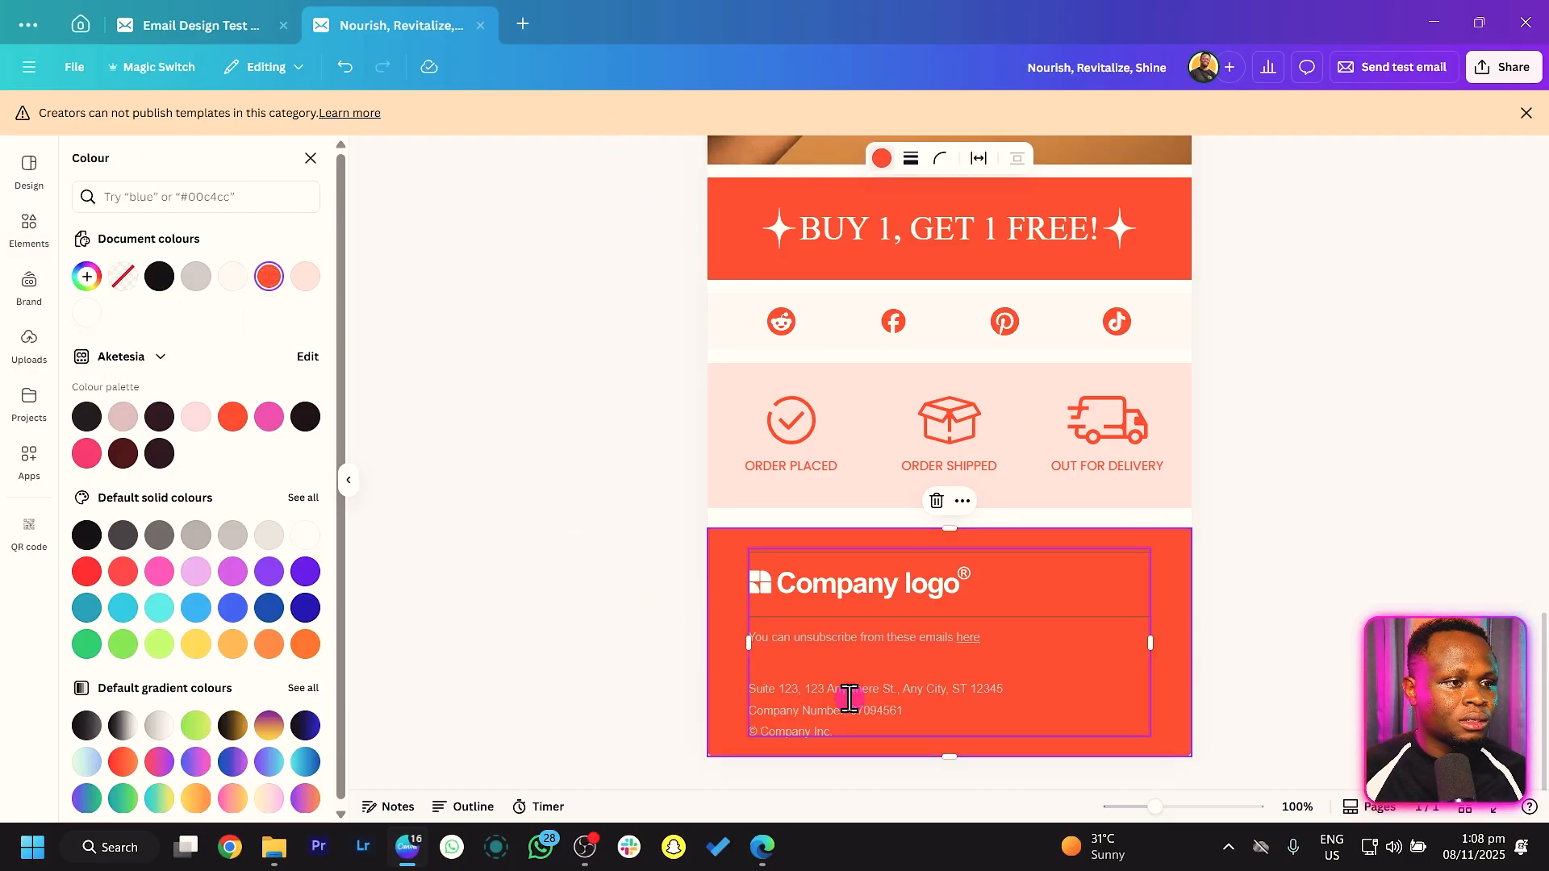
left_click_drag(1003, 729, 728, 631)
left_click(787, 156)
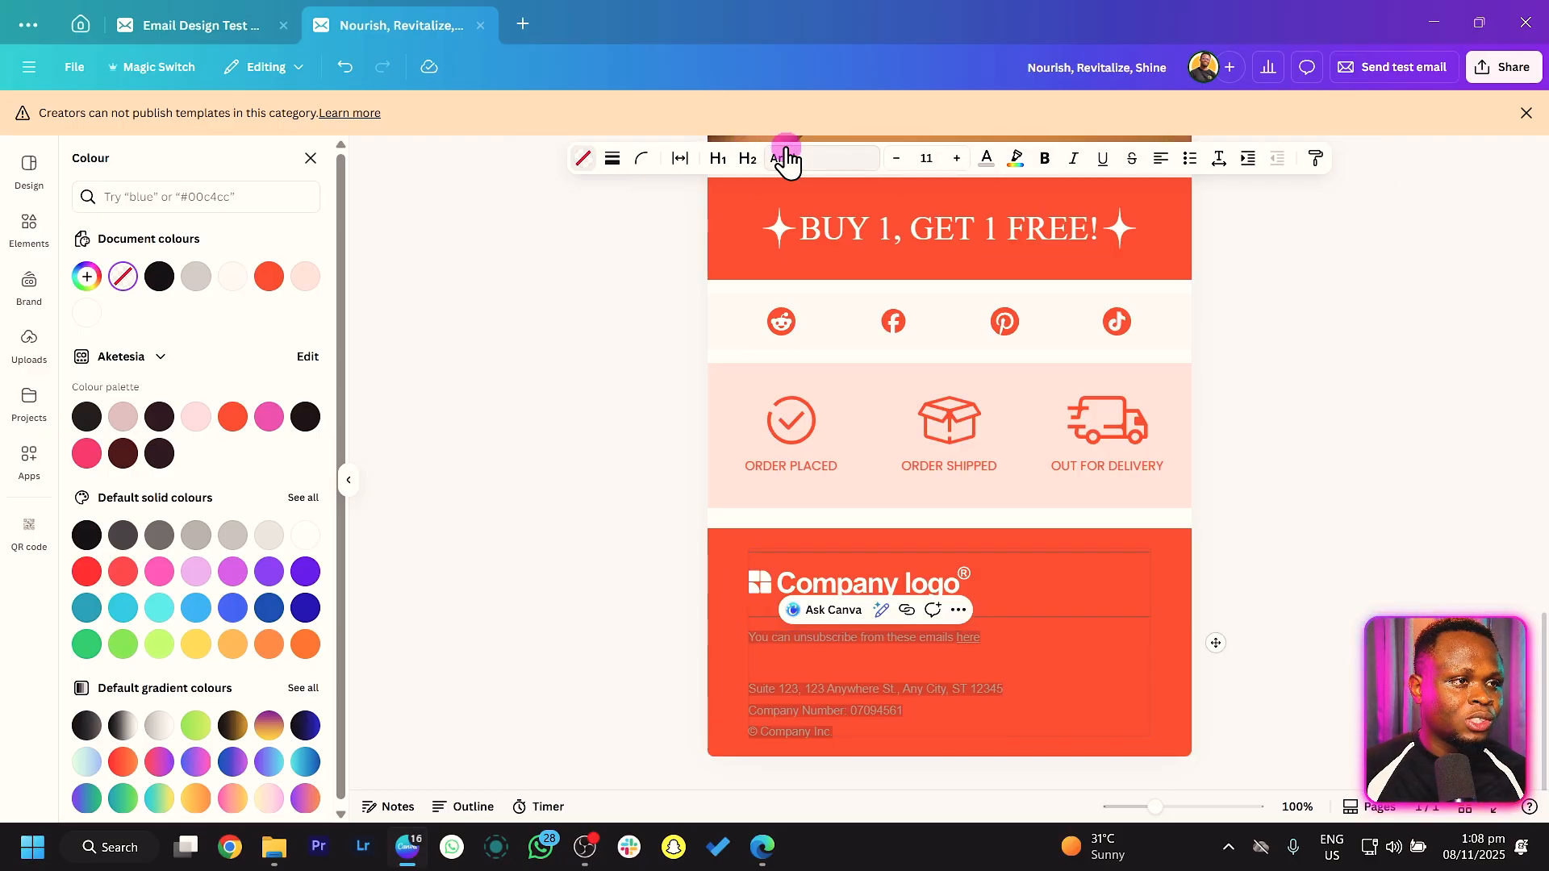
left_click(97, 327)
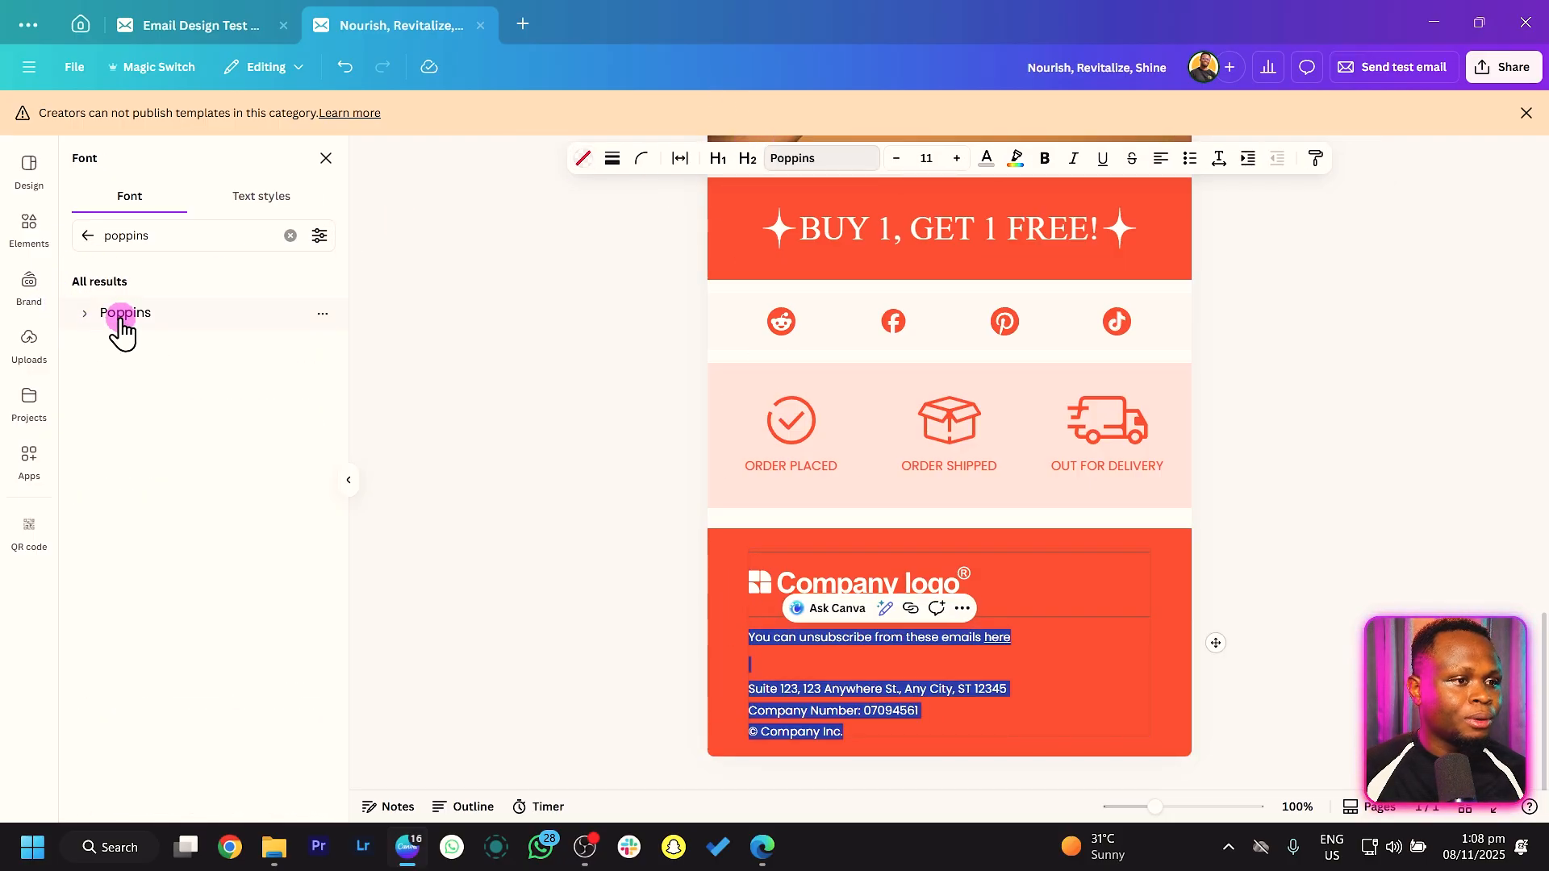
left_click(988, 158)
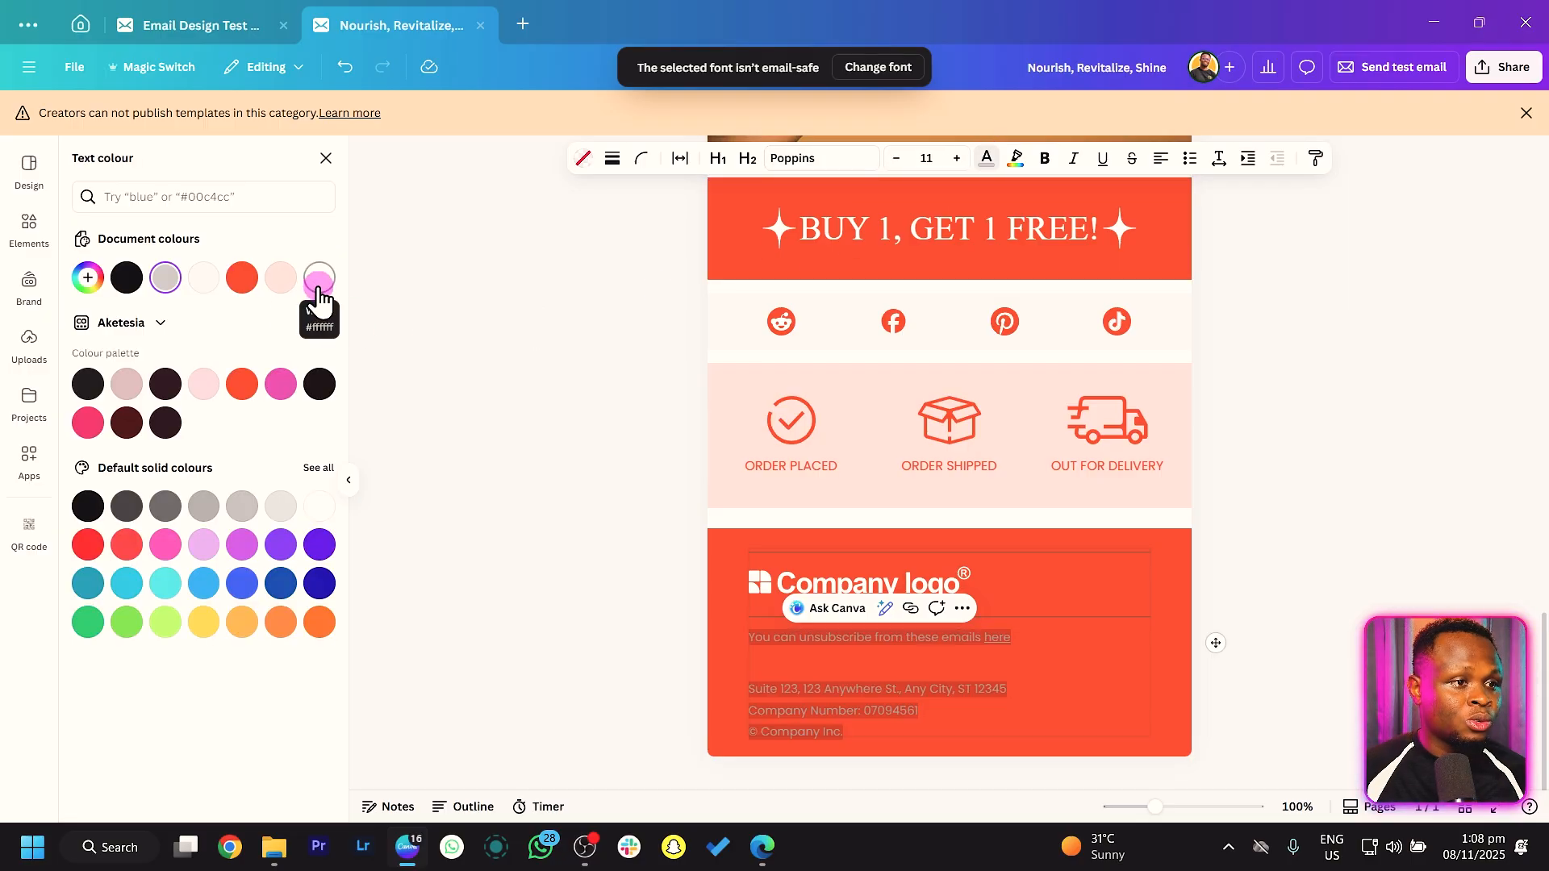
left_click(1099, 658)
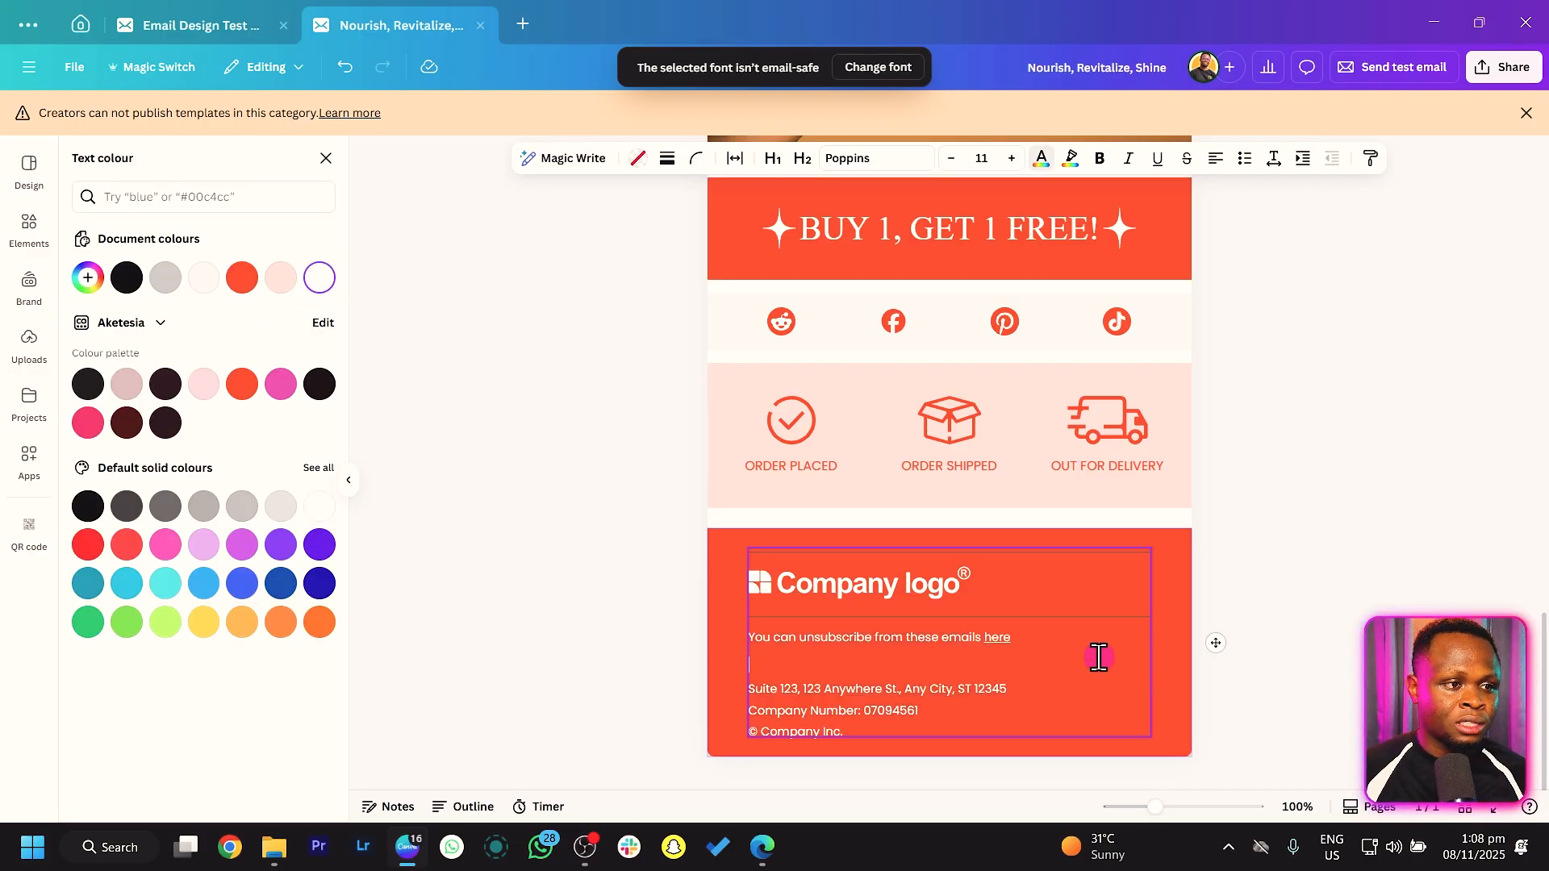
Step: Replace the placeholder company logo in the footer with the white Aketesia wordmark logo from the brand kit
left_click(824, 584)
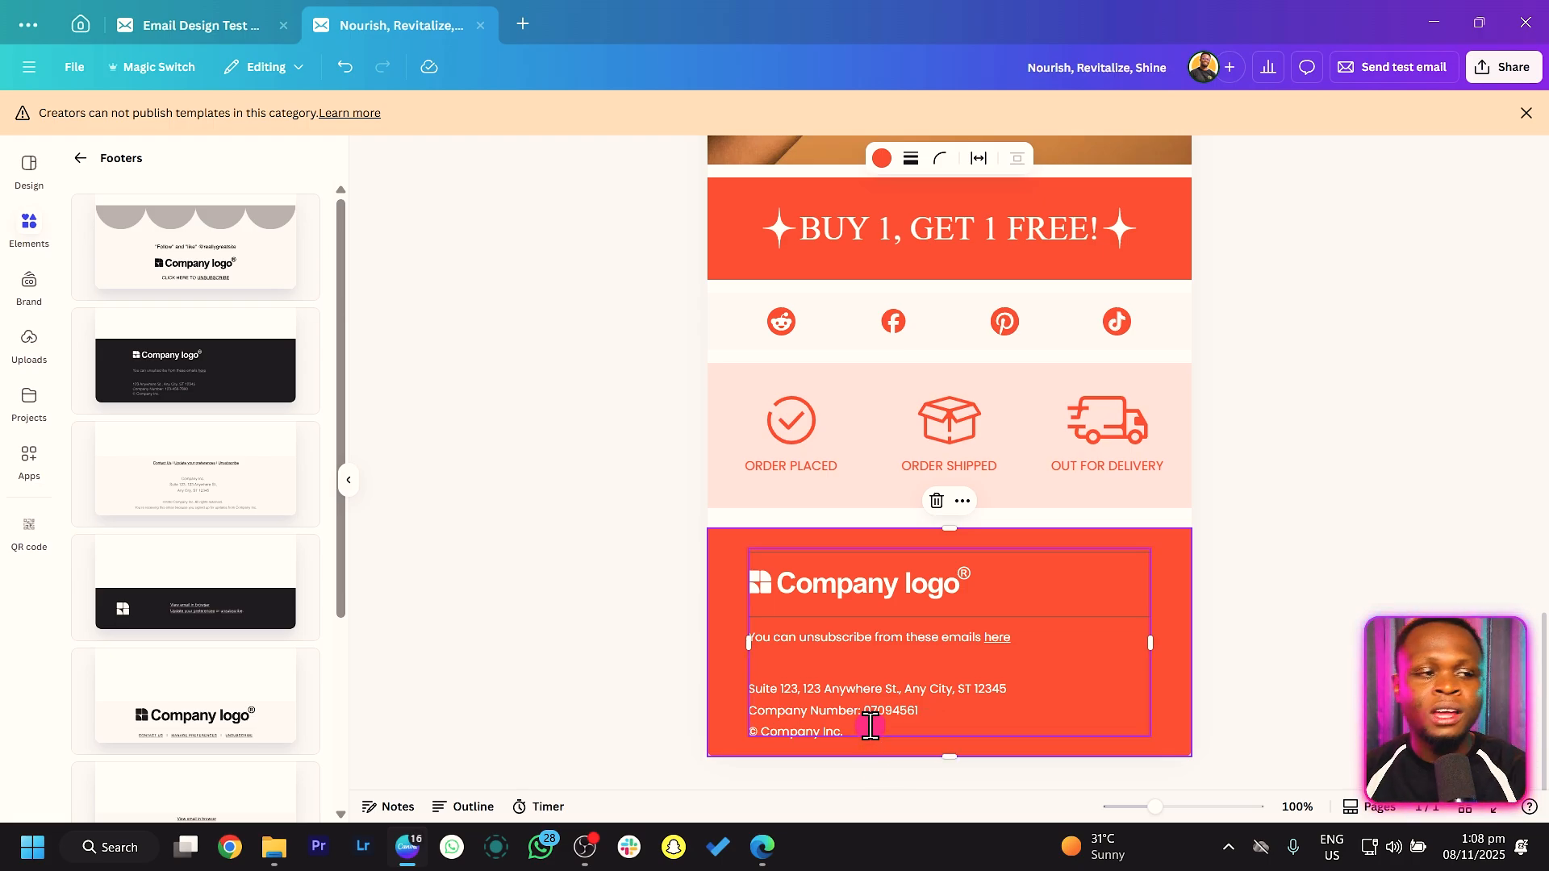
left_click(926, 584)
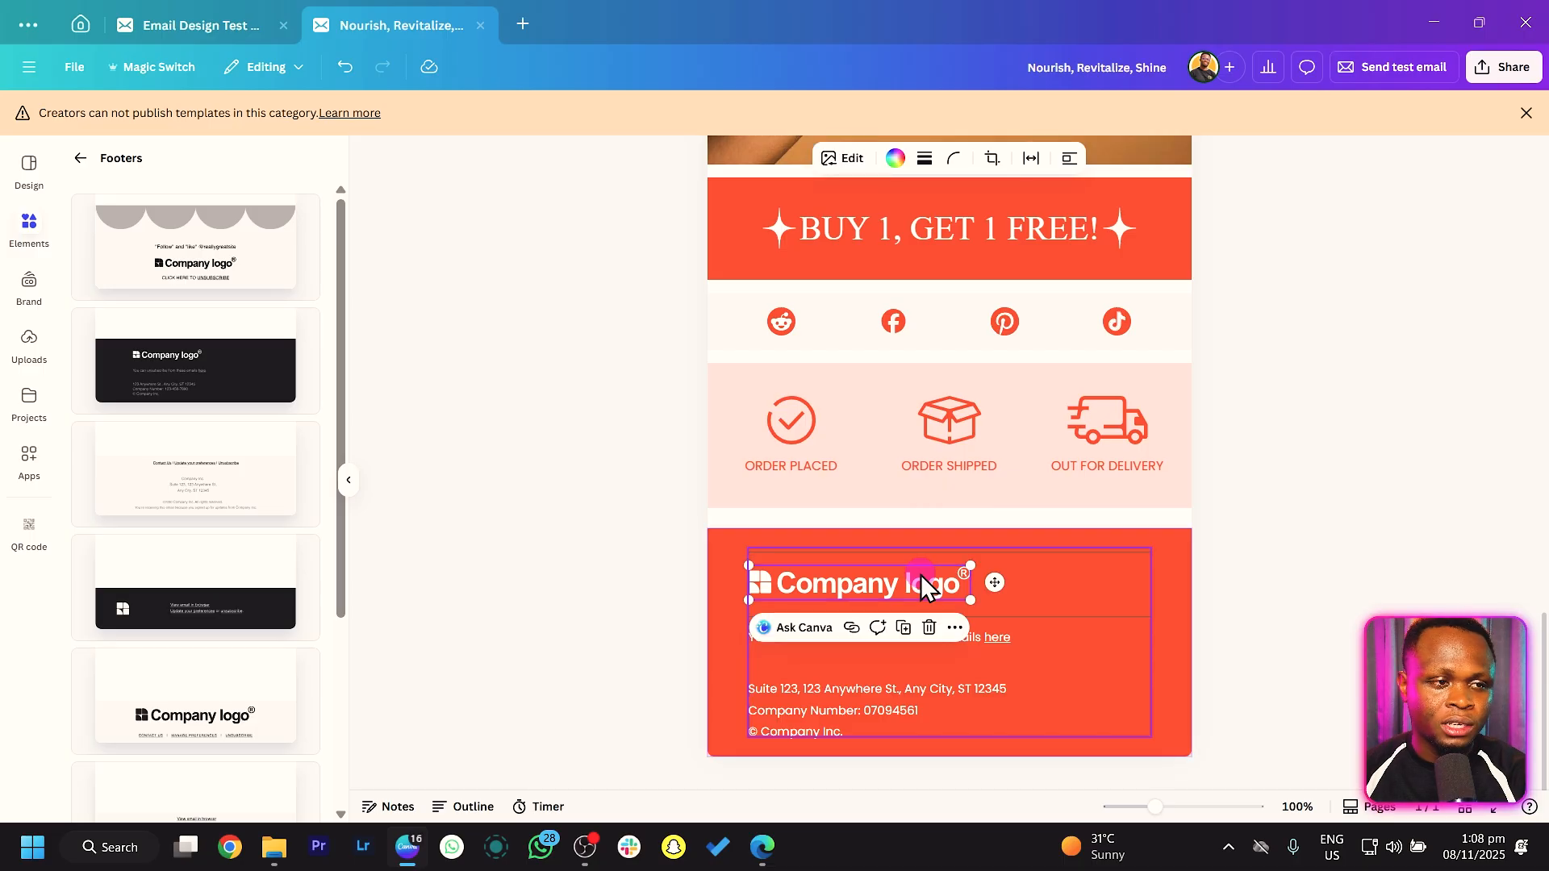
left_click(930, 630)
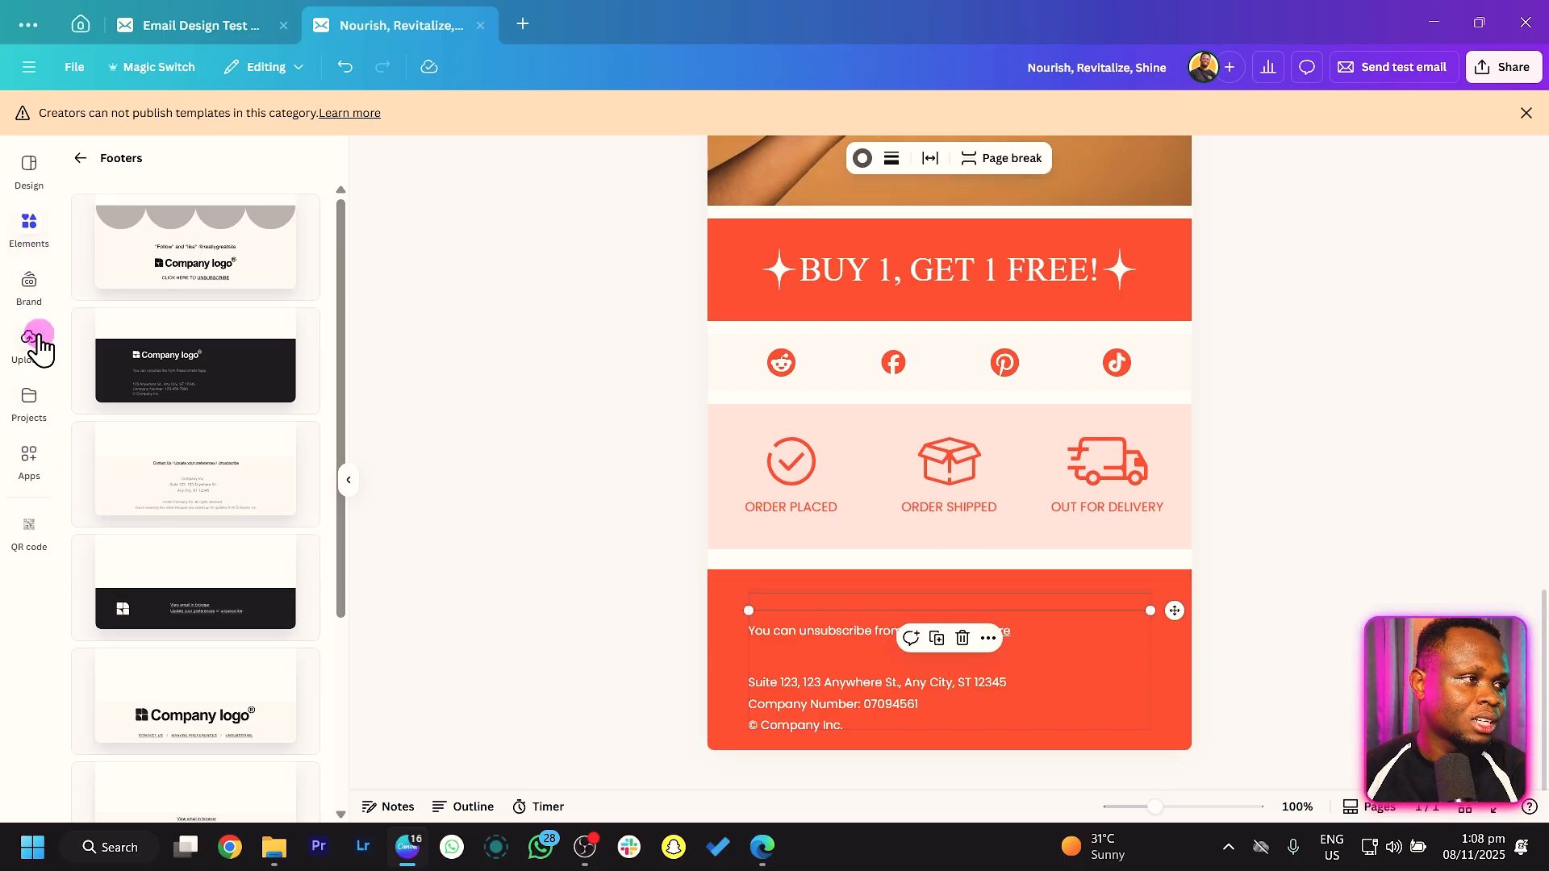
left_click(30, 289)
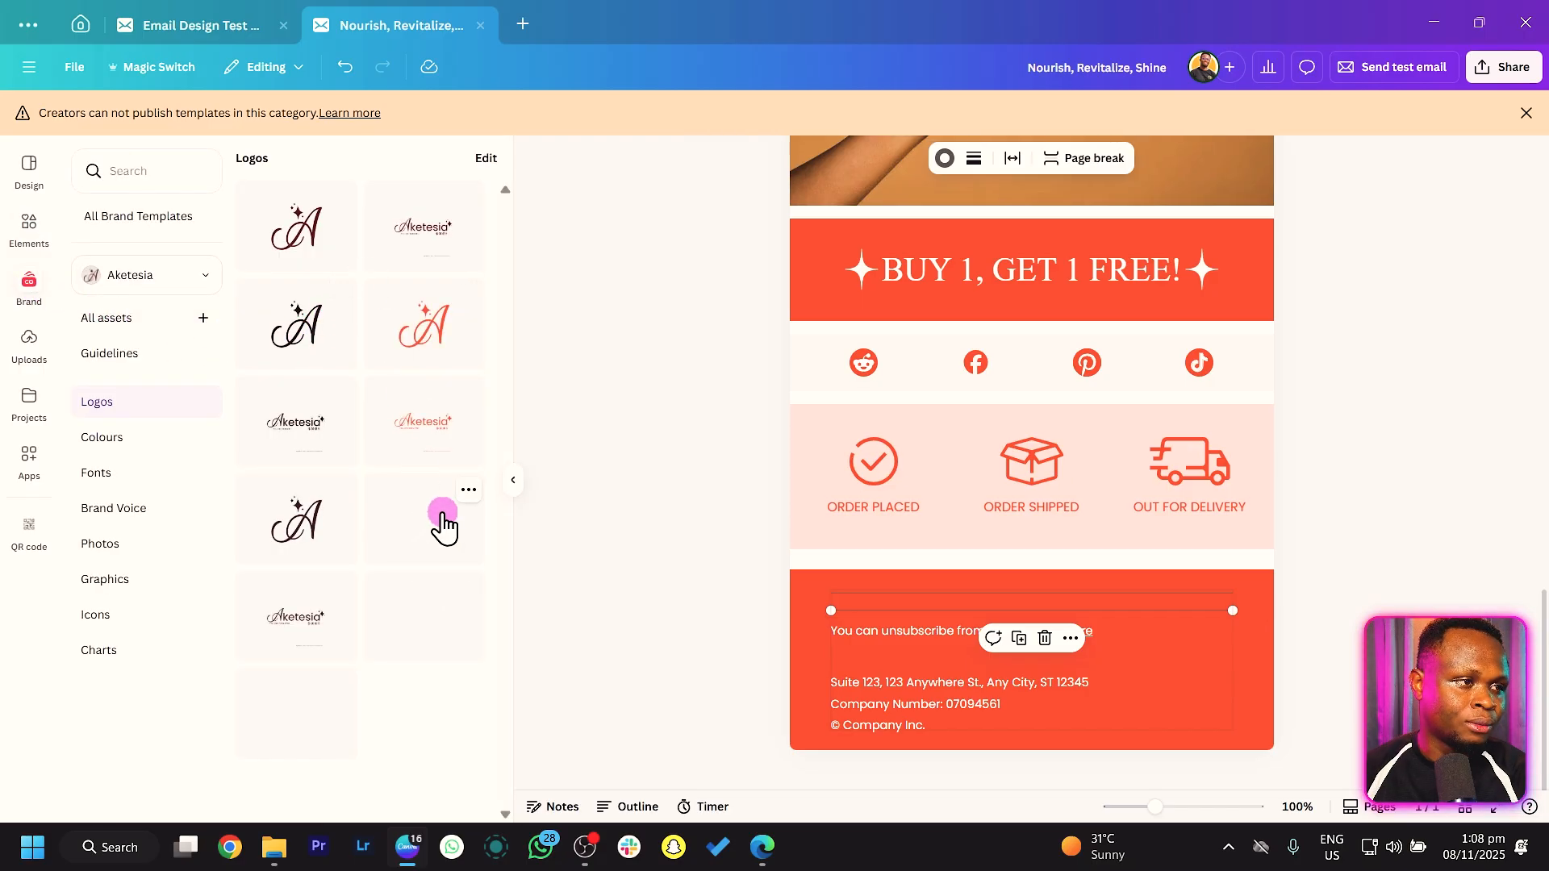
left_click_drag(442, 524, 1048, 623)
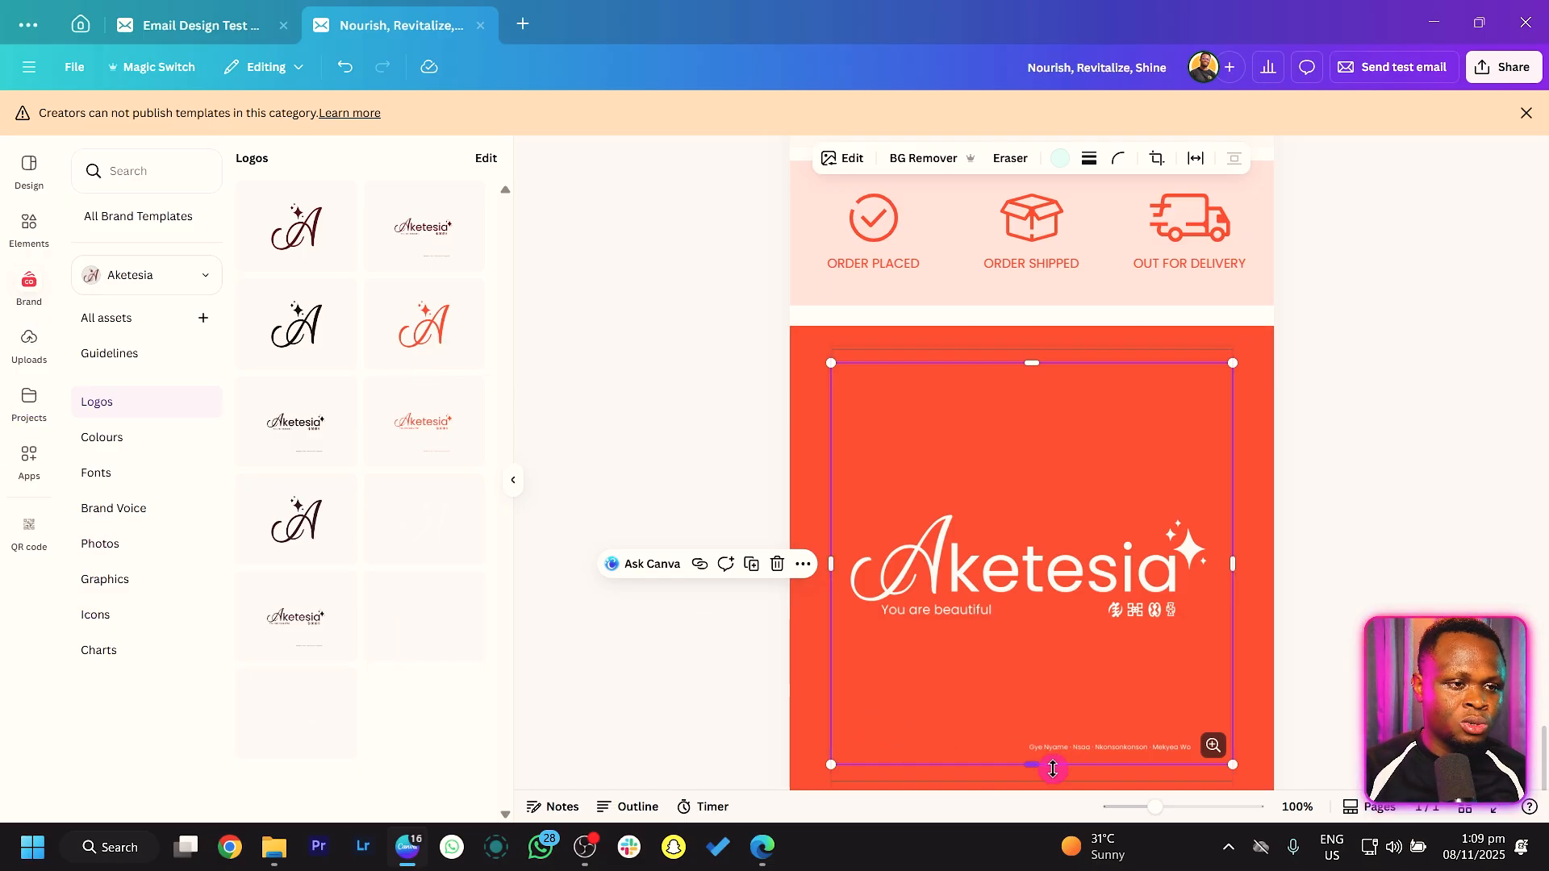
Step: Crop the empty space above and below the footer's Aketesia logo and scale it down to less than half its width
left_click_drag(1053, 768, 1069, 630)
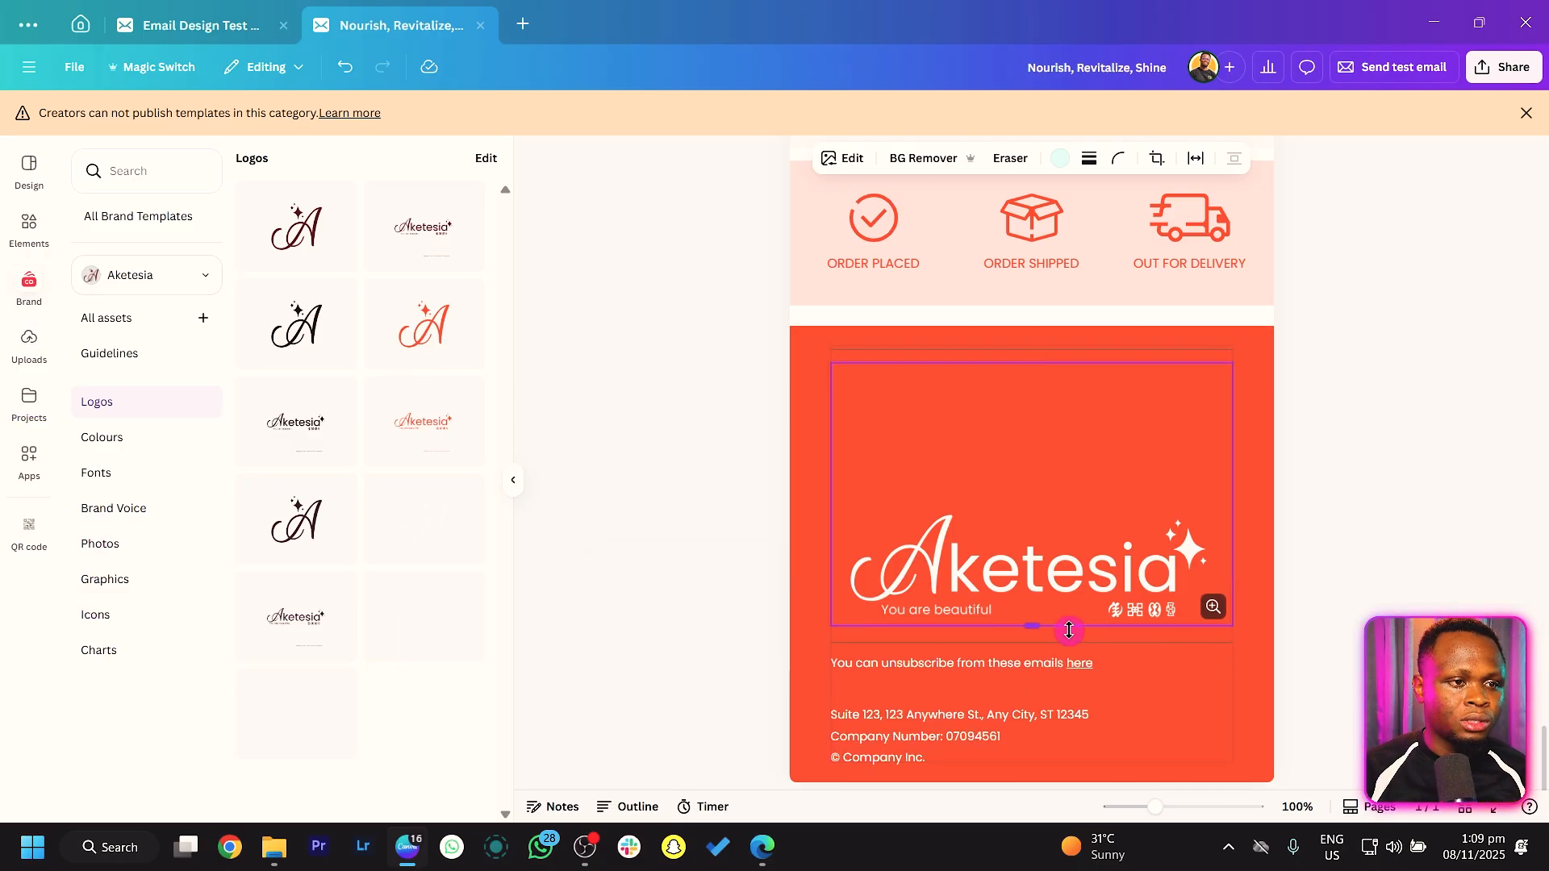
left_click_drag(1031, 363, 1032, 456)
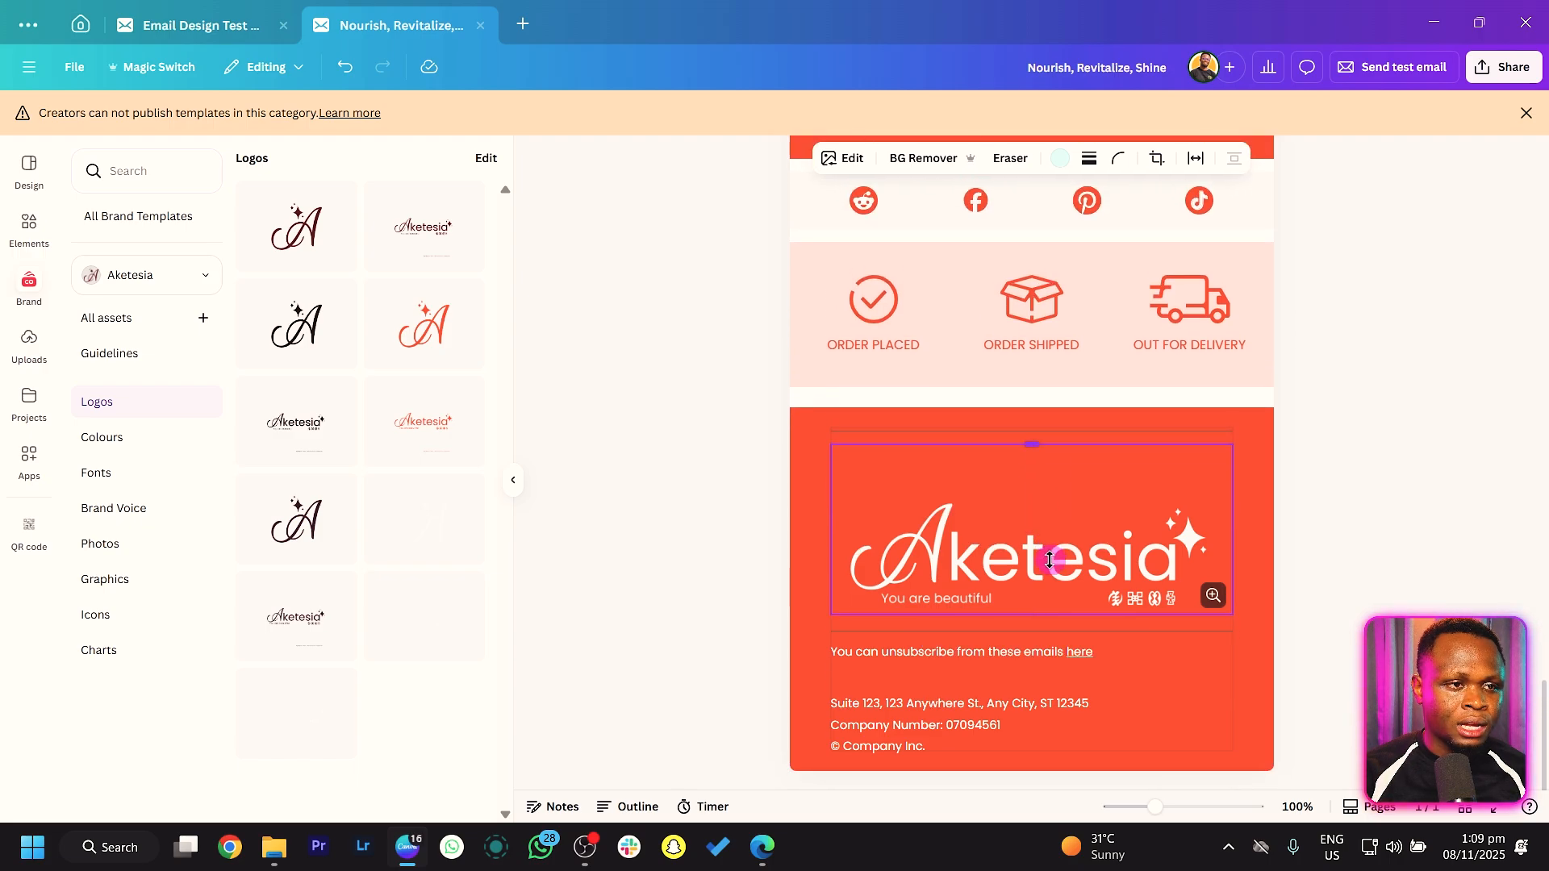
left_click_drag(1049, 560, 1052, 632)
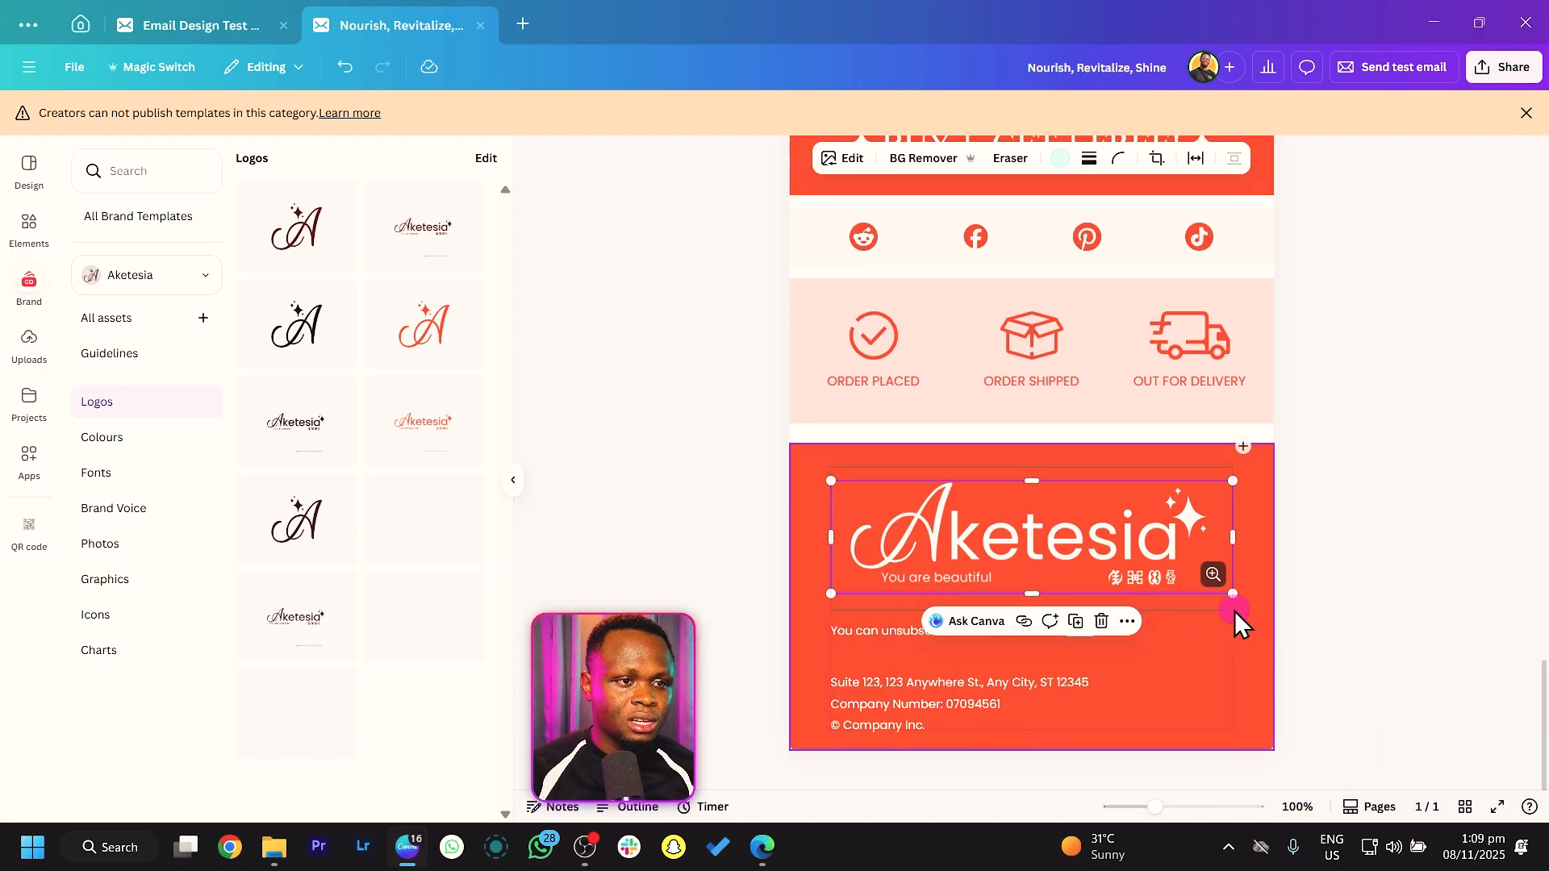
left_click_drag(1228, 597, 1093, 593)
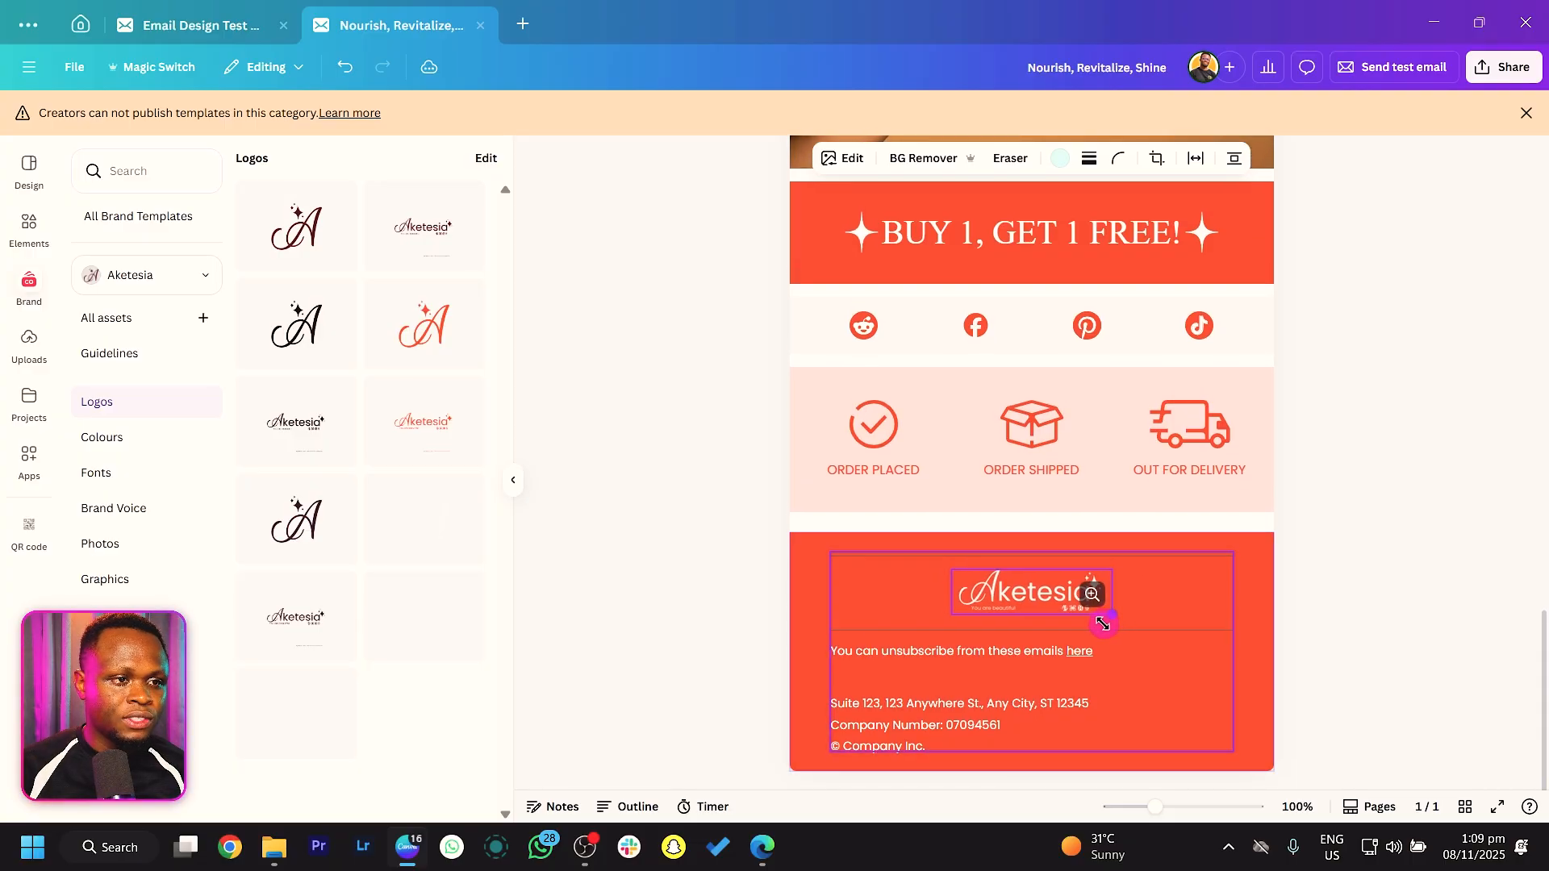
Step: Align the Aketesia logo to the left of the footer and dismiss the notice about publishing templates
left_click(1234, 159)
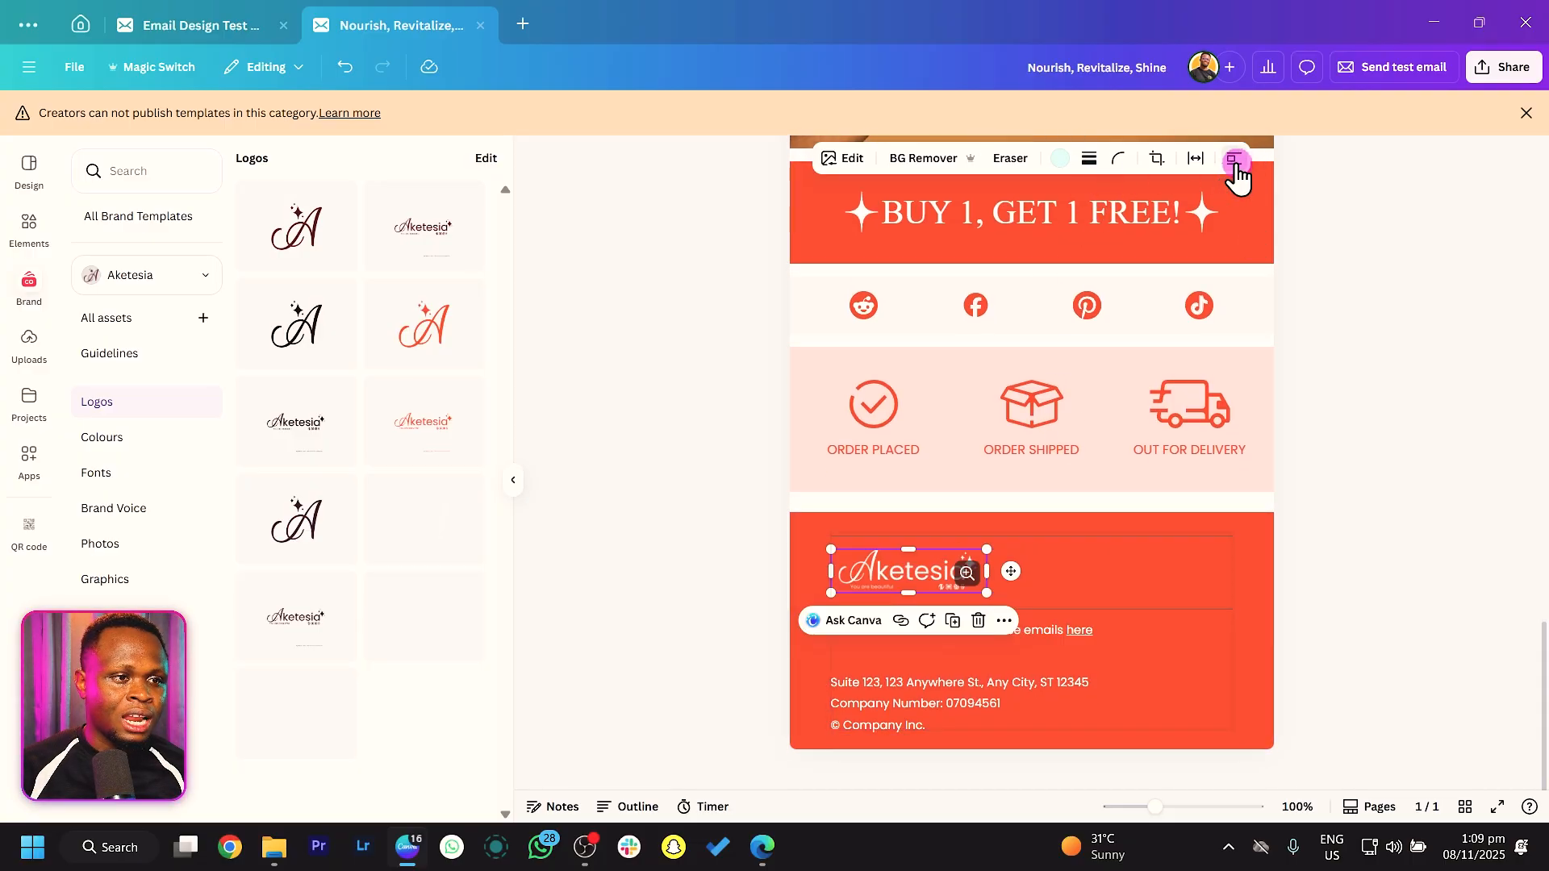
left_click(1295, 473)
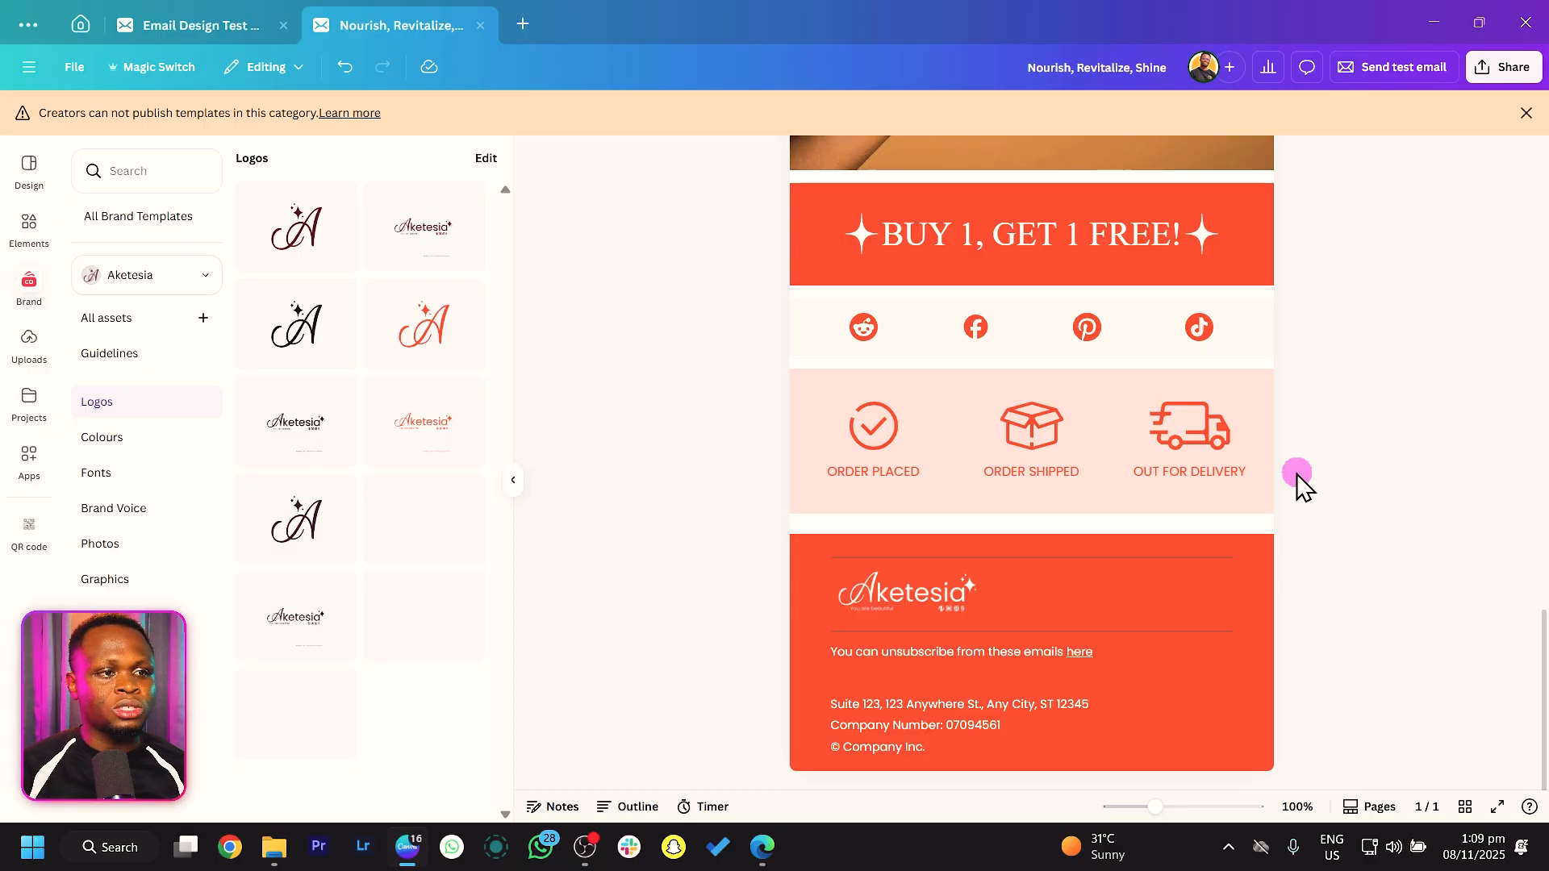
scroll(1296, 473, "up", 10)
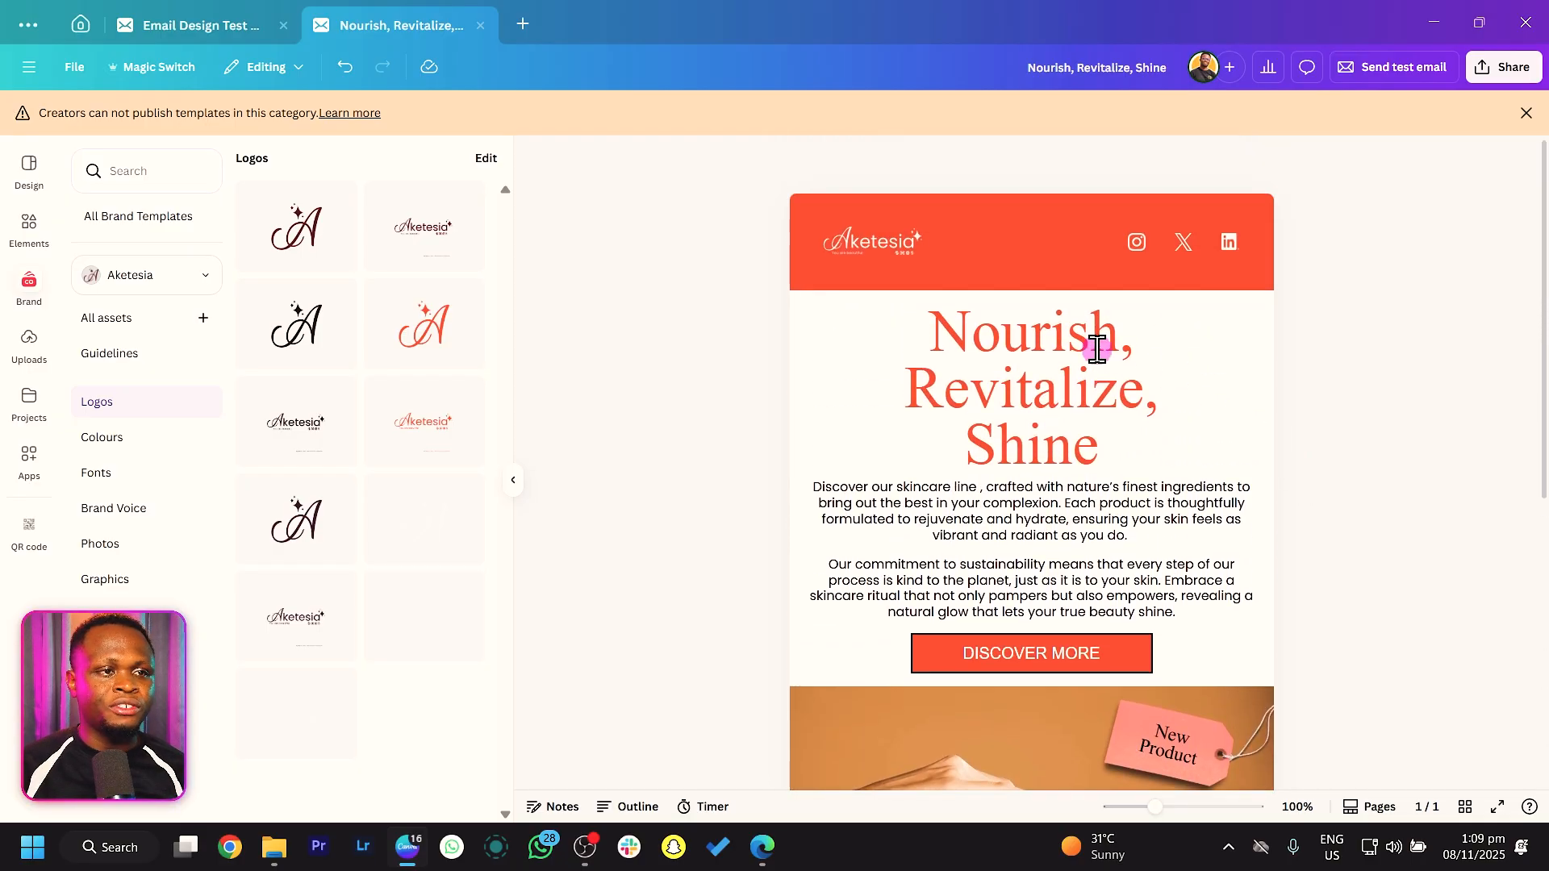
scroll(1094, 349, "down", 5)
scroll(1094, 348, "down", 3)
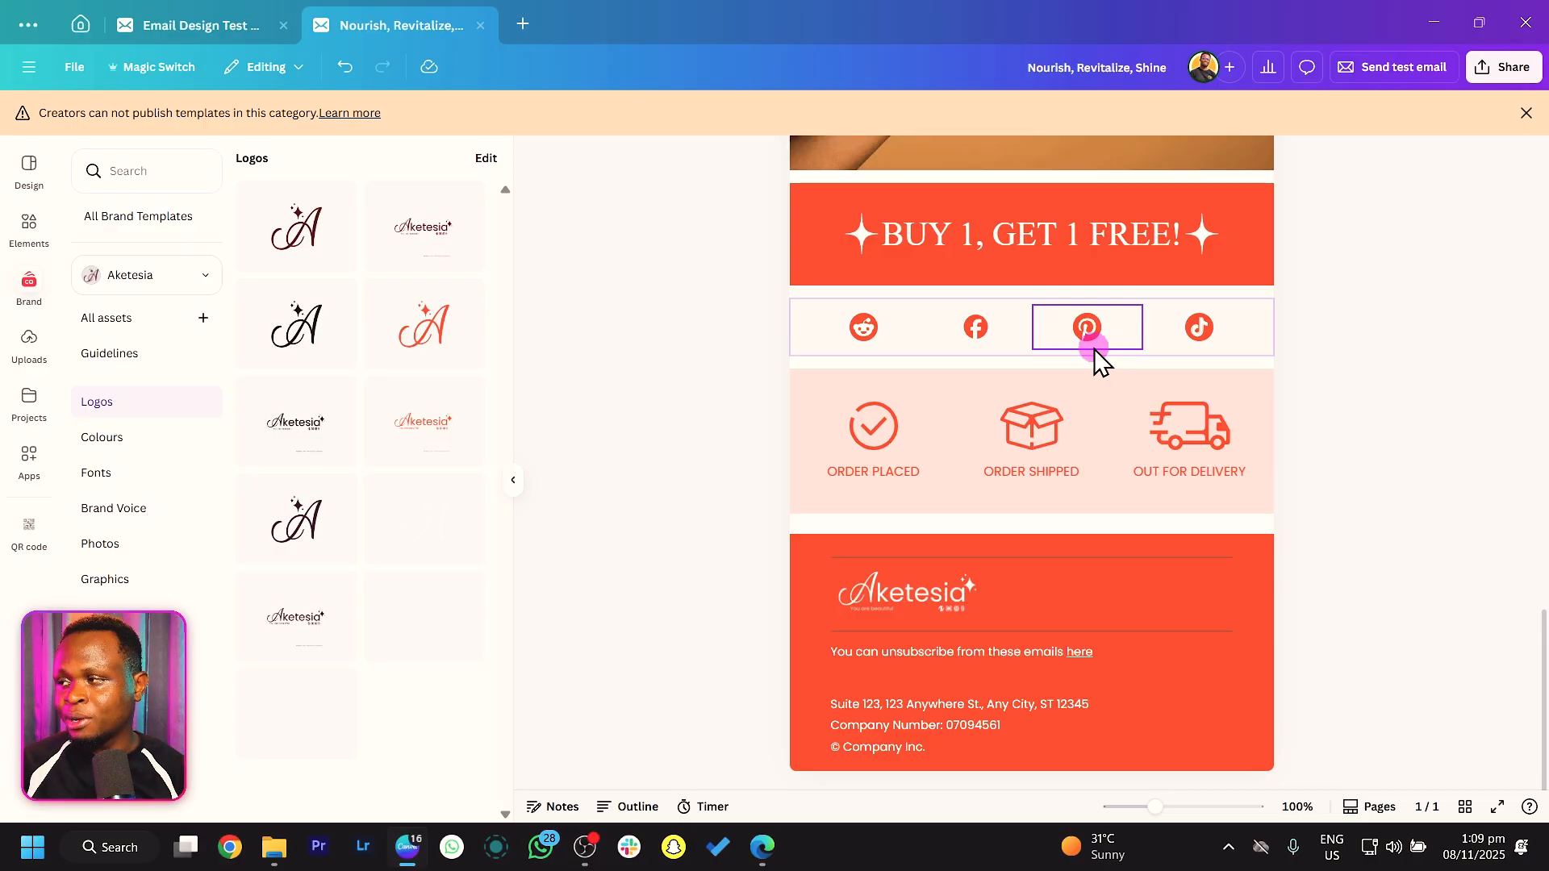
scroll(1111, 416, "up", 10)
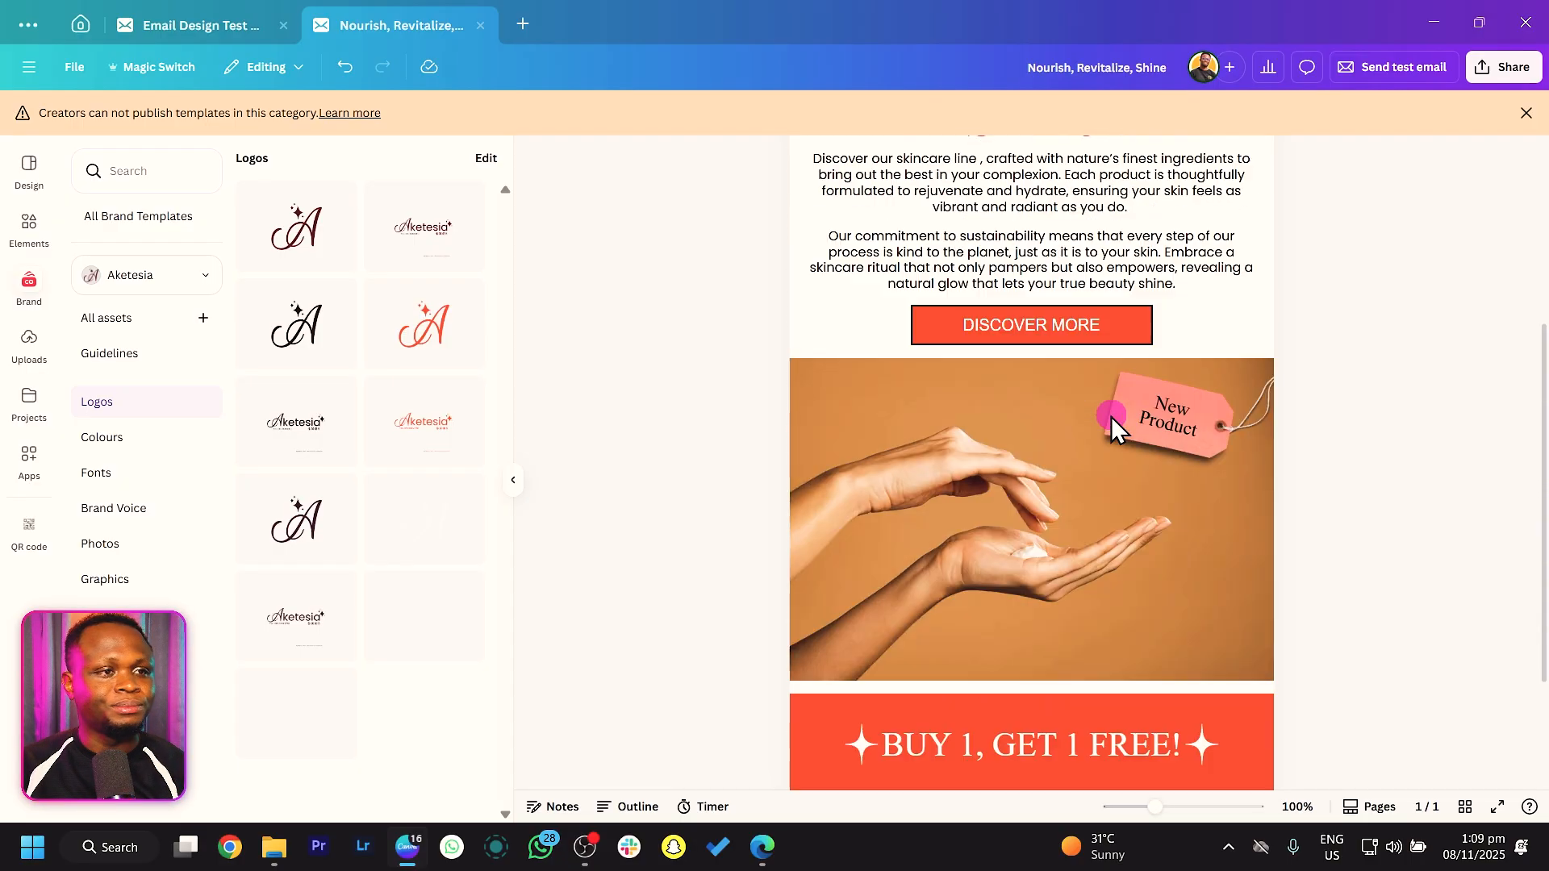
left_click(1525, 113)
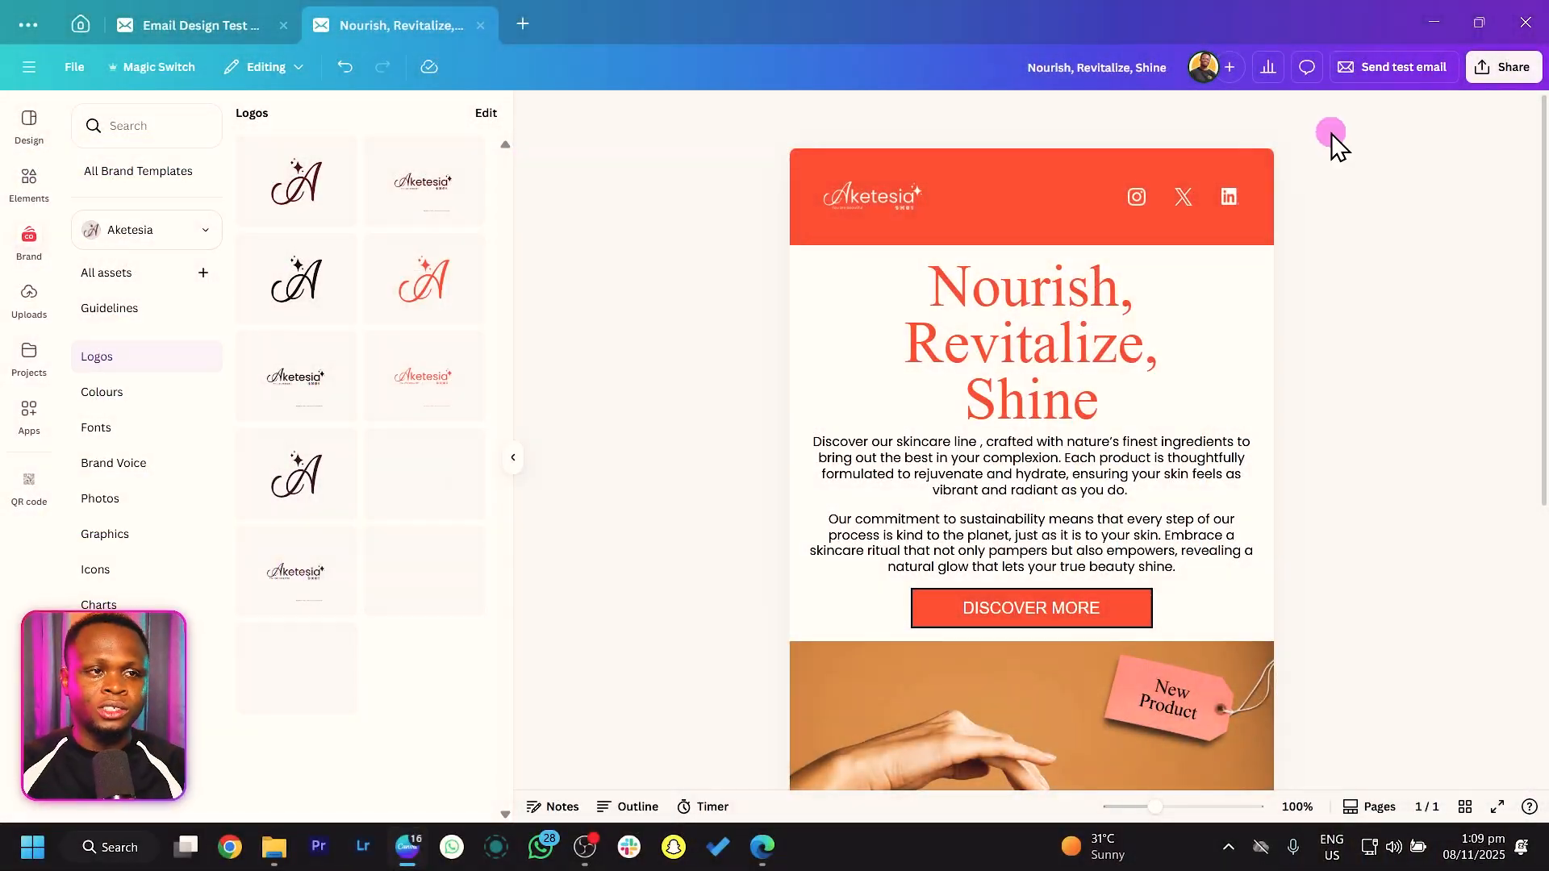
Step: Open the option for exporting the finished email design to Gmail from the full list of publishing choices
left_click(1533, 69)
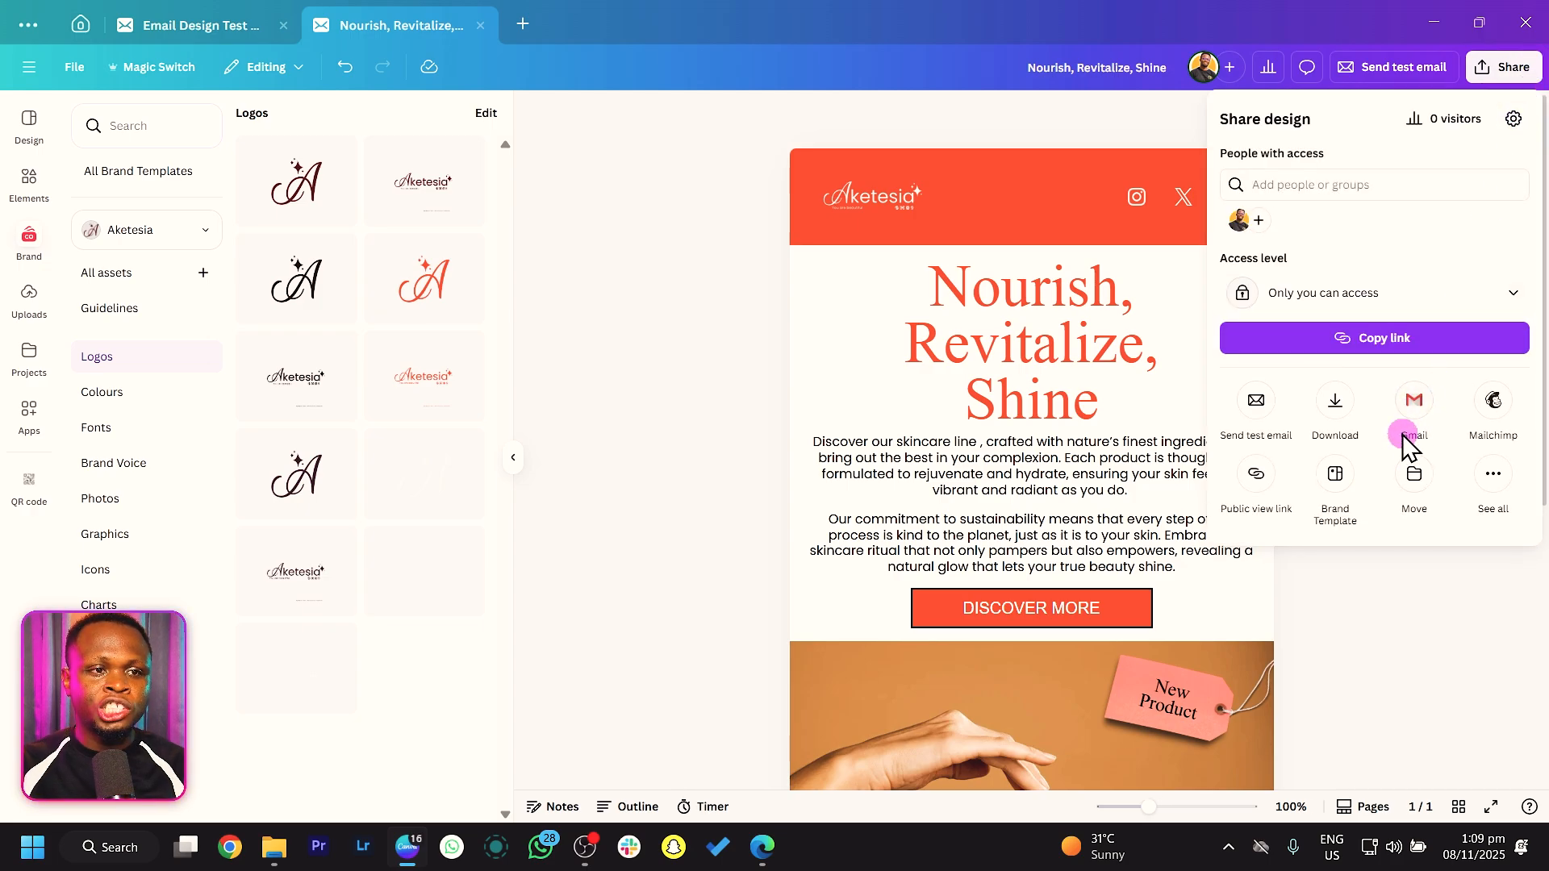
left_click(1492, 480)
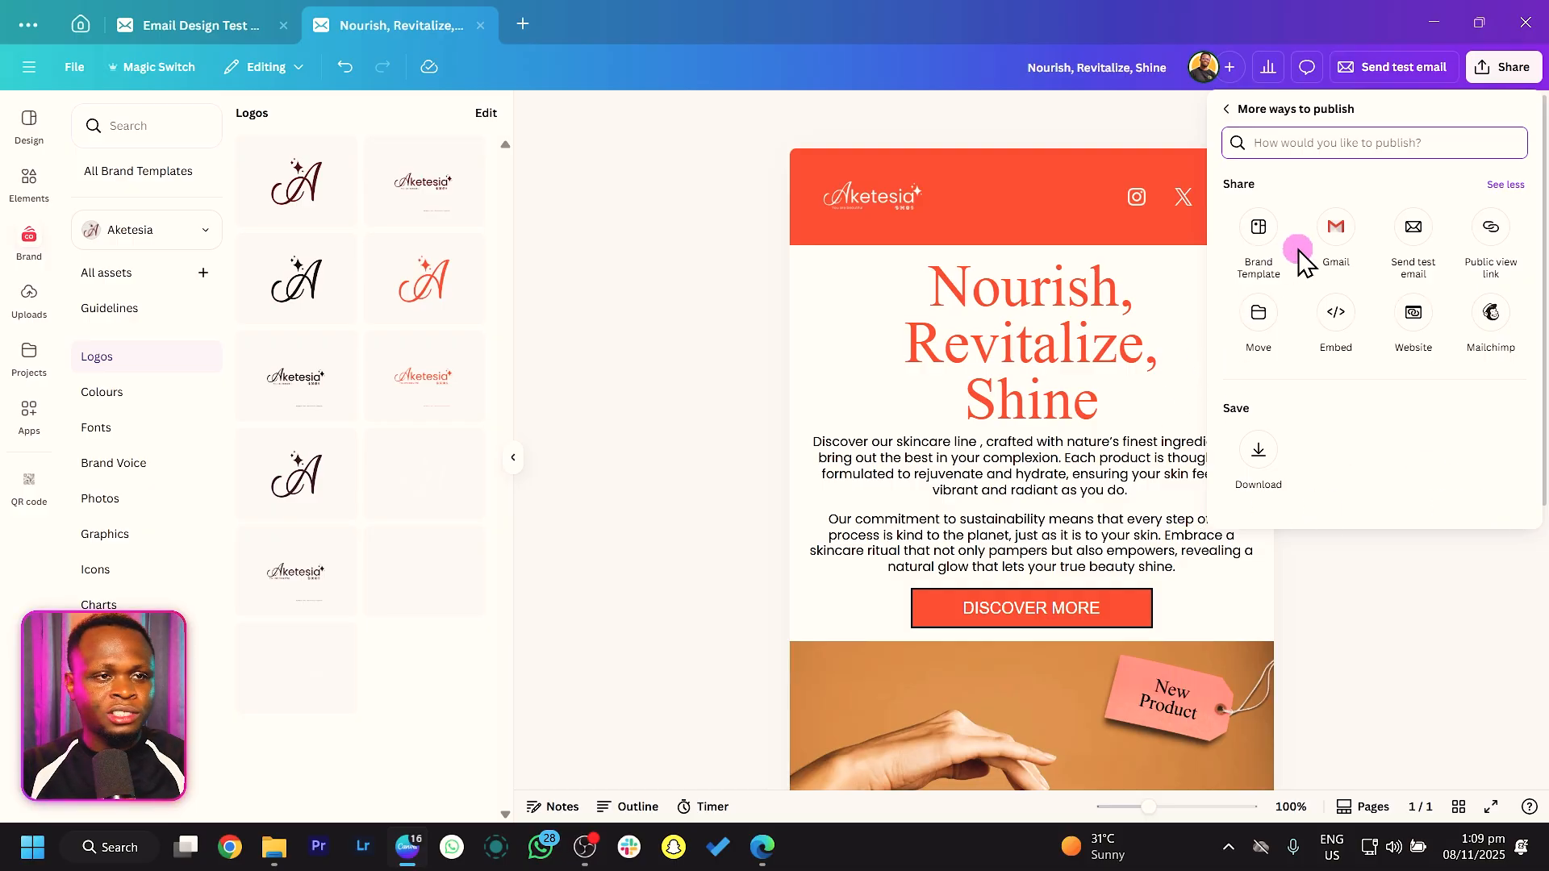
left_click(1344, 230)
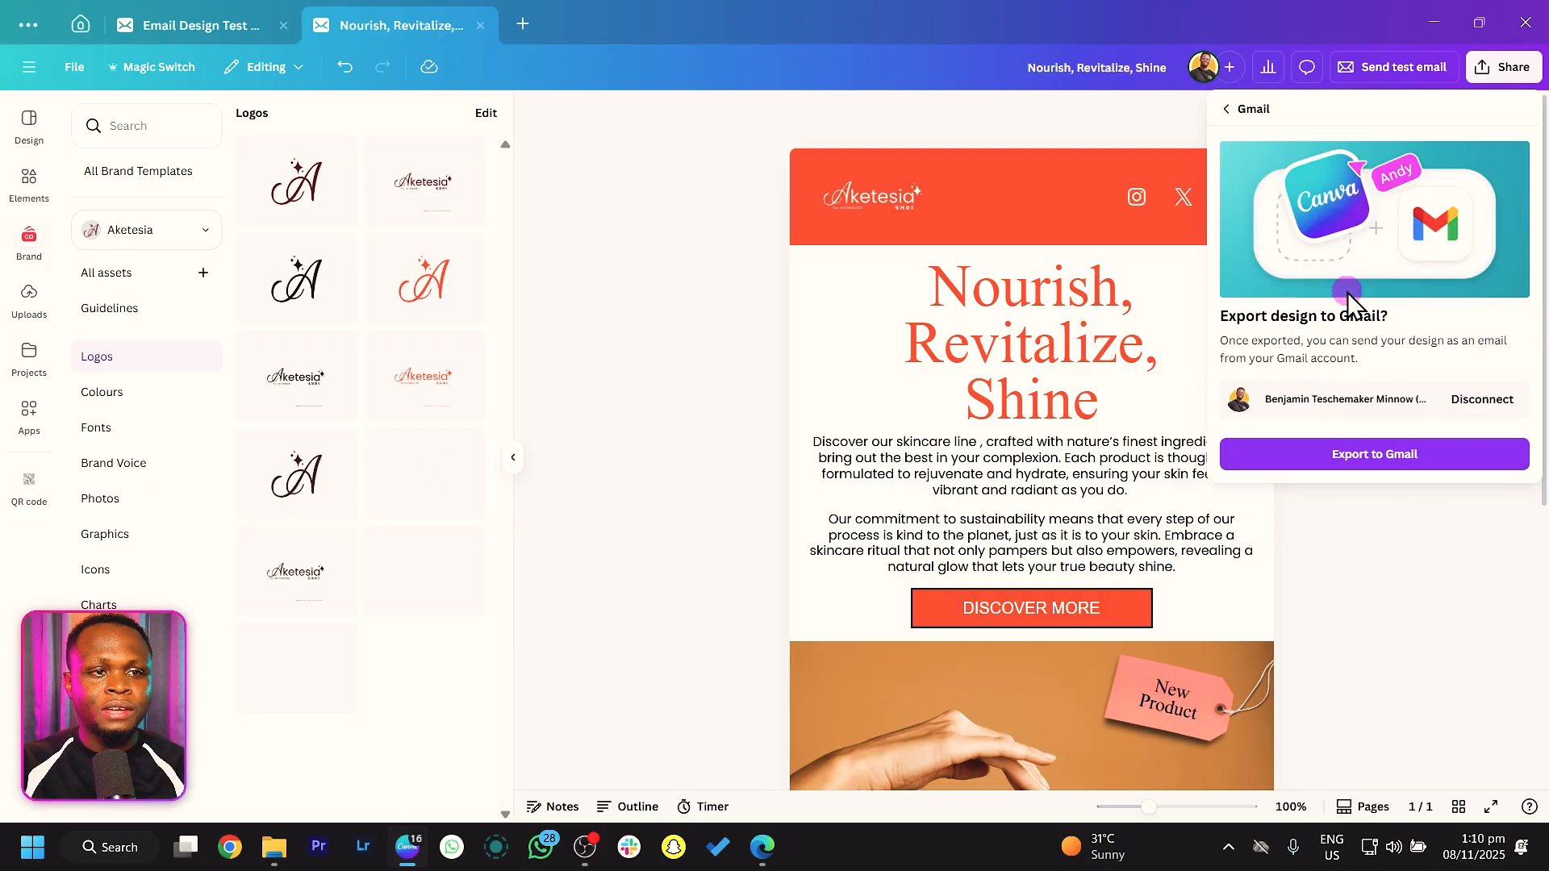
Step: Disconnect the linked Gmail account, reconnect it through the Google sign-in in the browser, and return to the Canva desktop app
left_click(1472, 399)
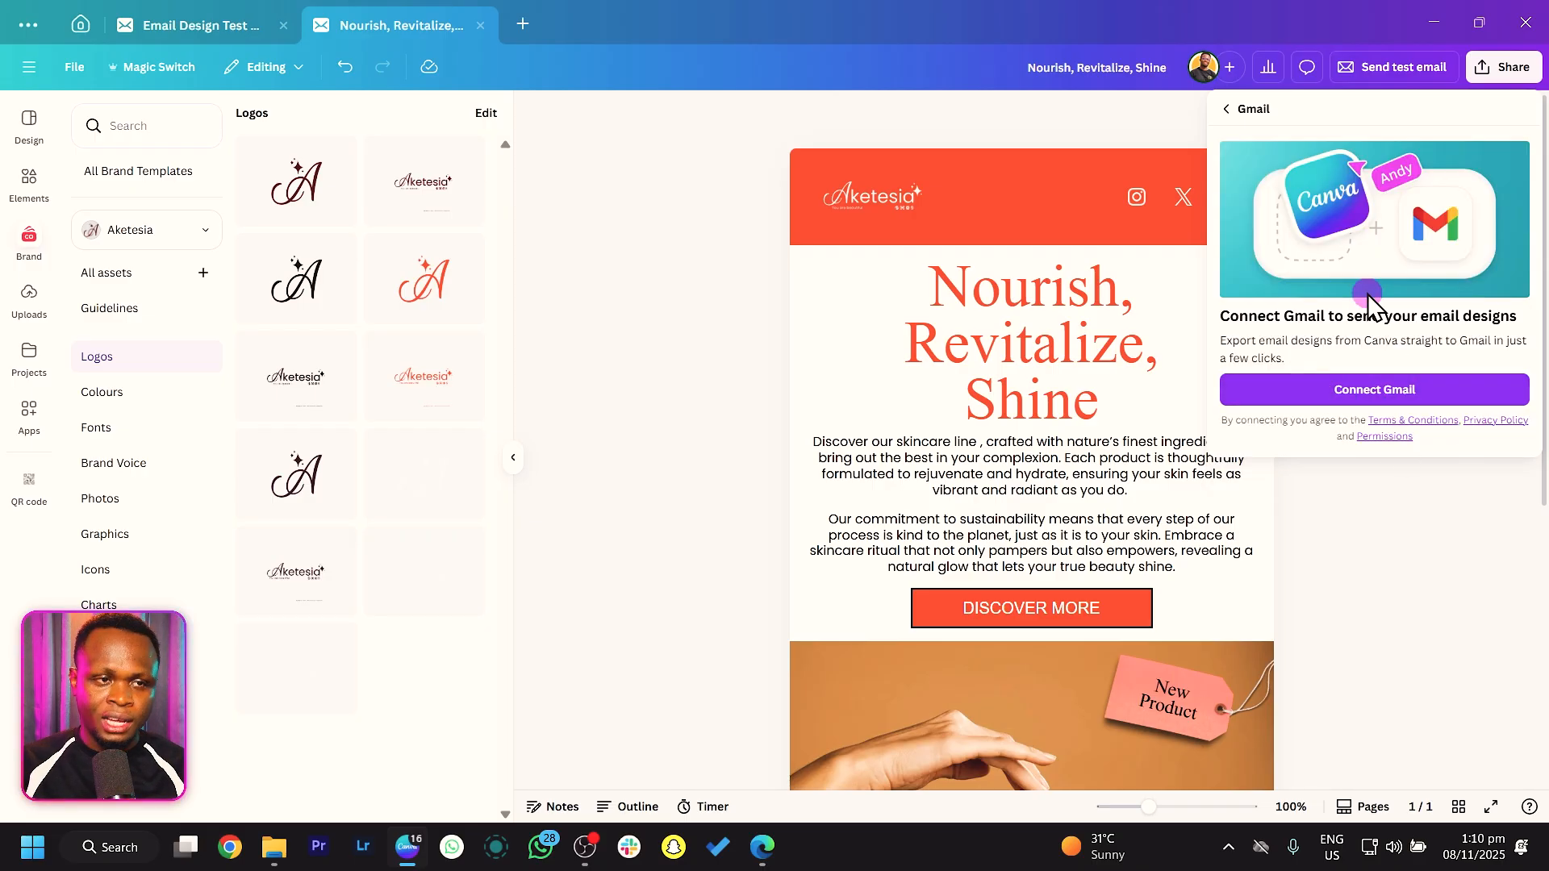
left_click(1464, 399)
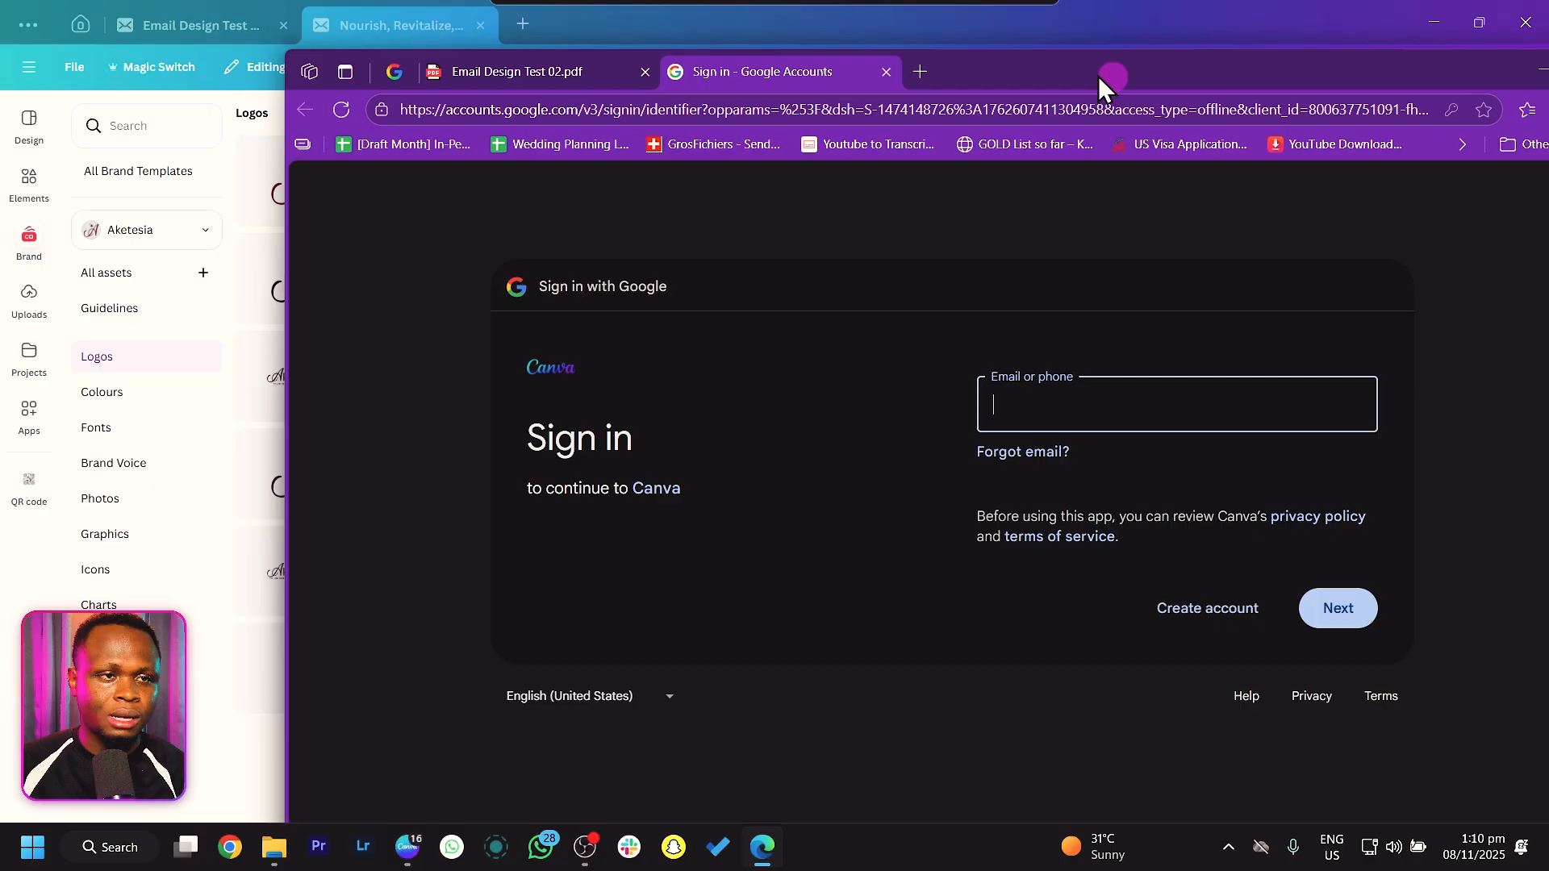
left_click_drag(1097, 76, 925, 41)
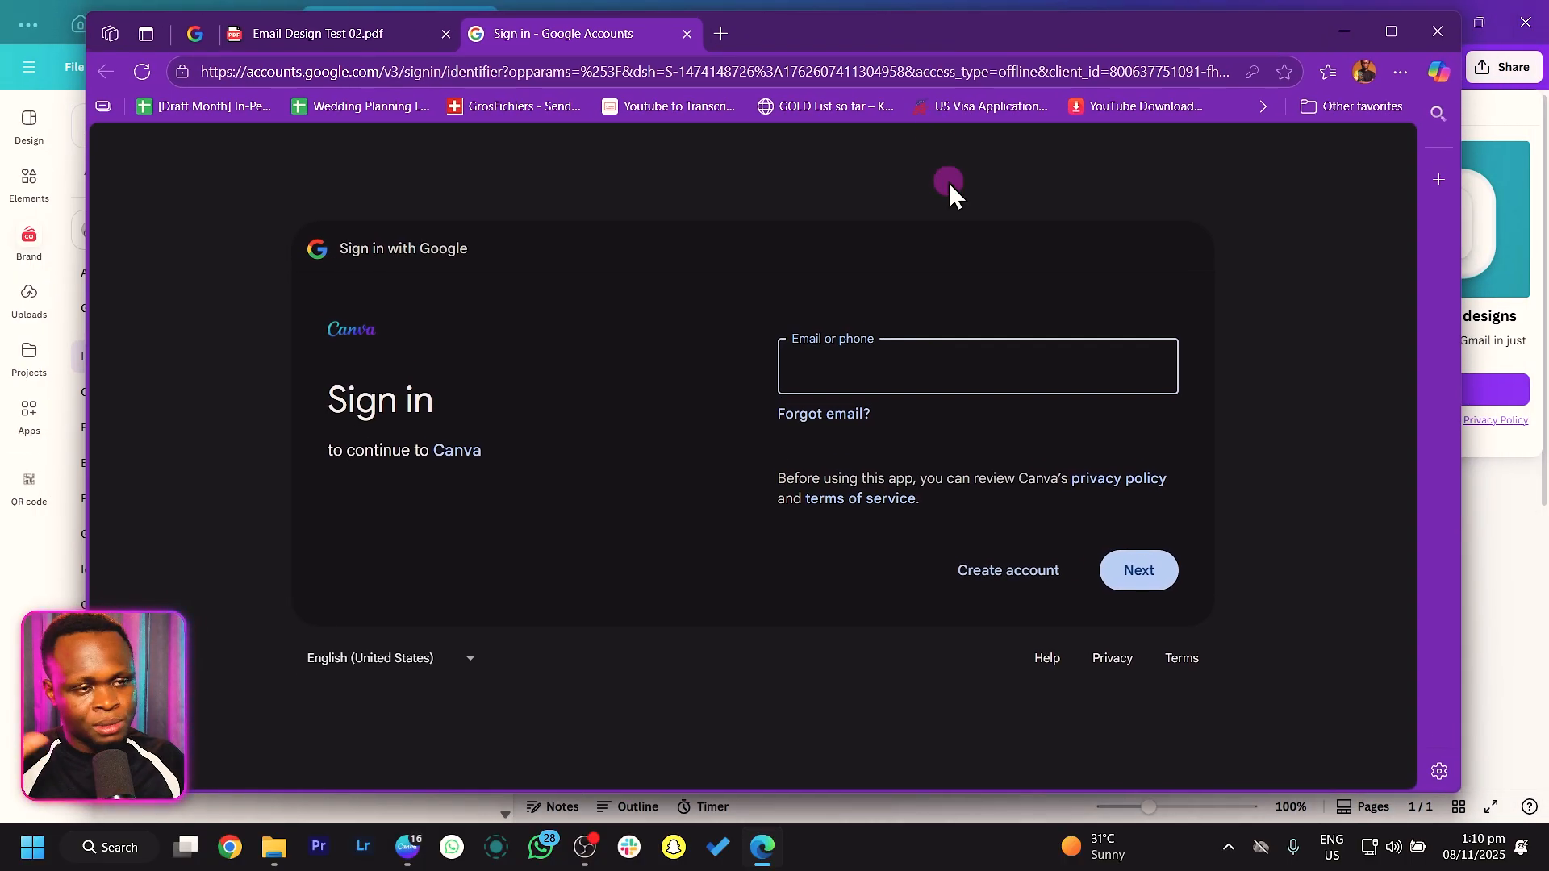
left_click(996, 350)
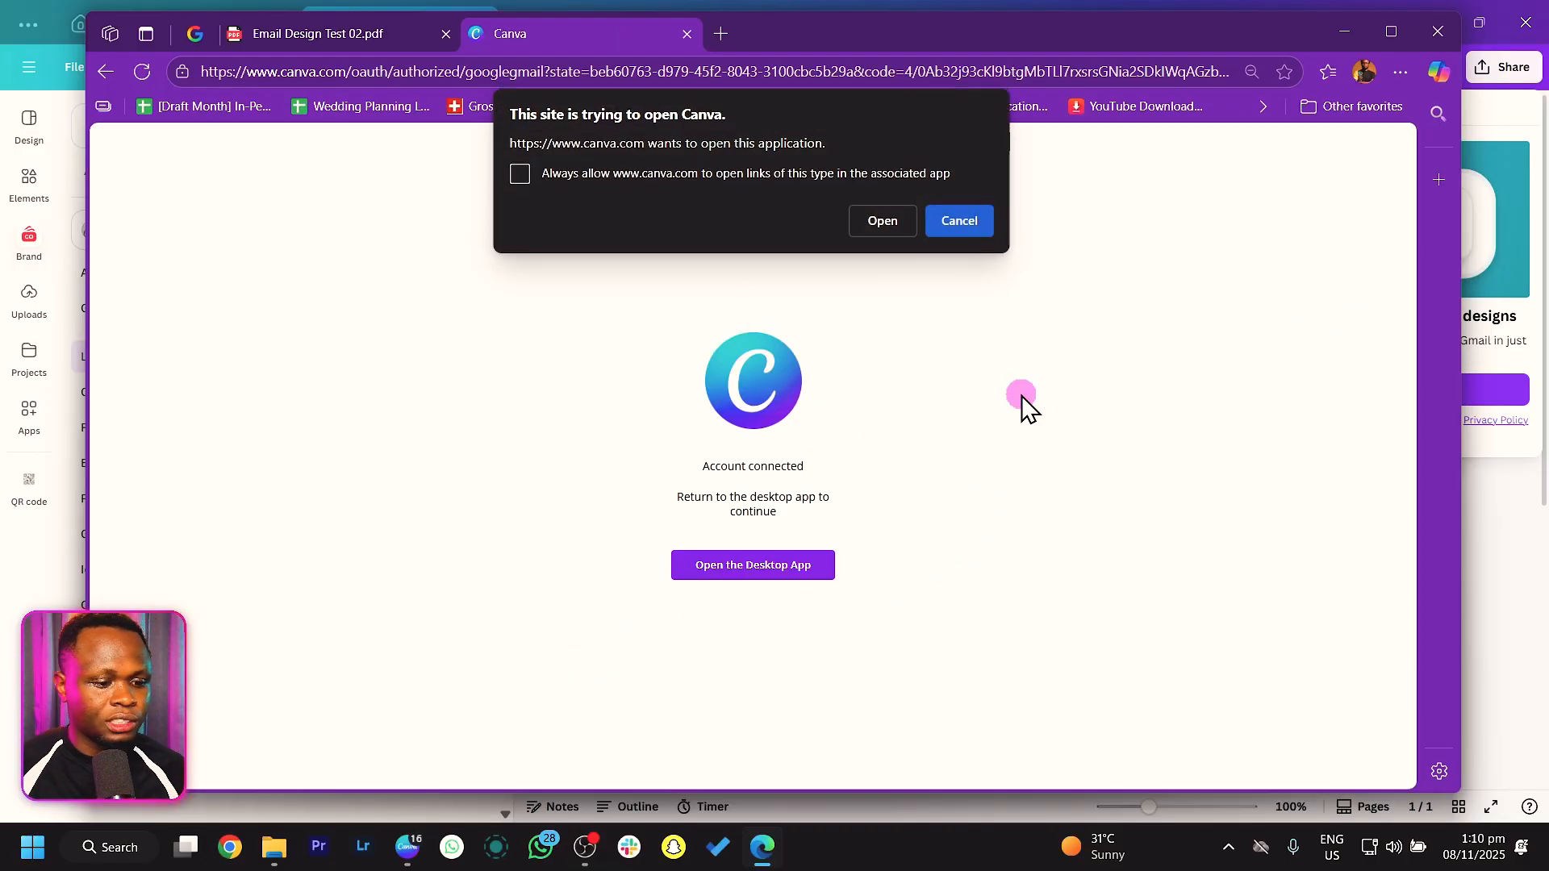
left_click(877, 226)
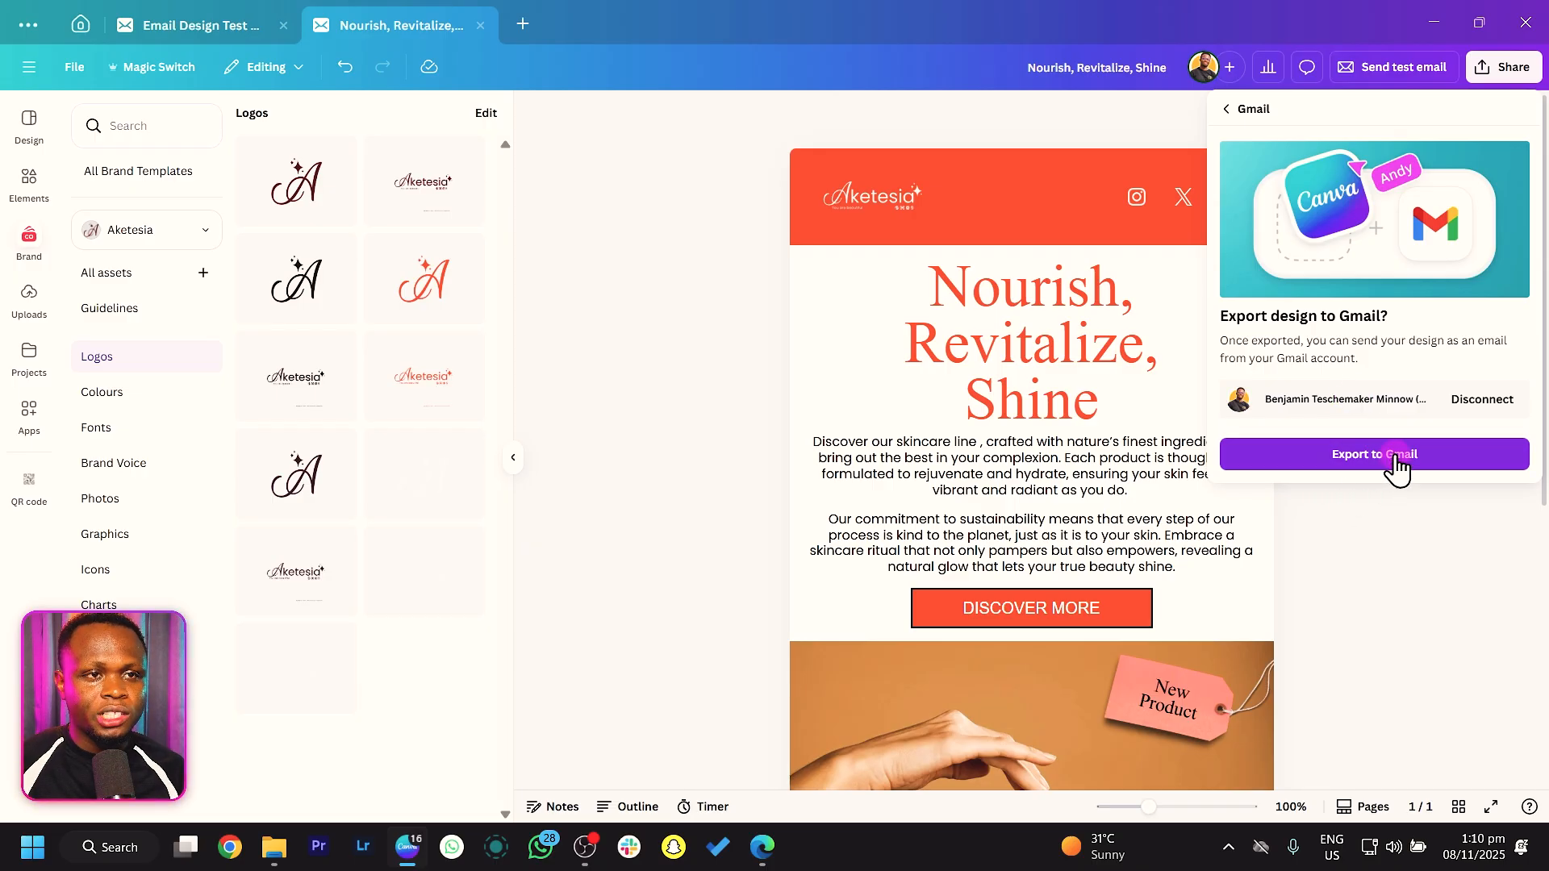
Step: Export the design to Gmail as a draft and add the suggested agency contact's e-mail as its recipient
left_click(1466, 458)
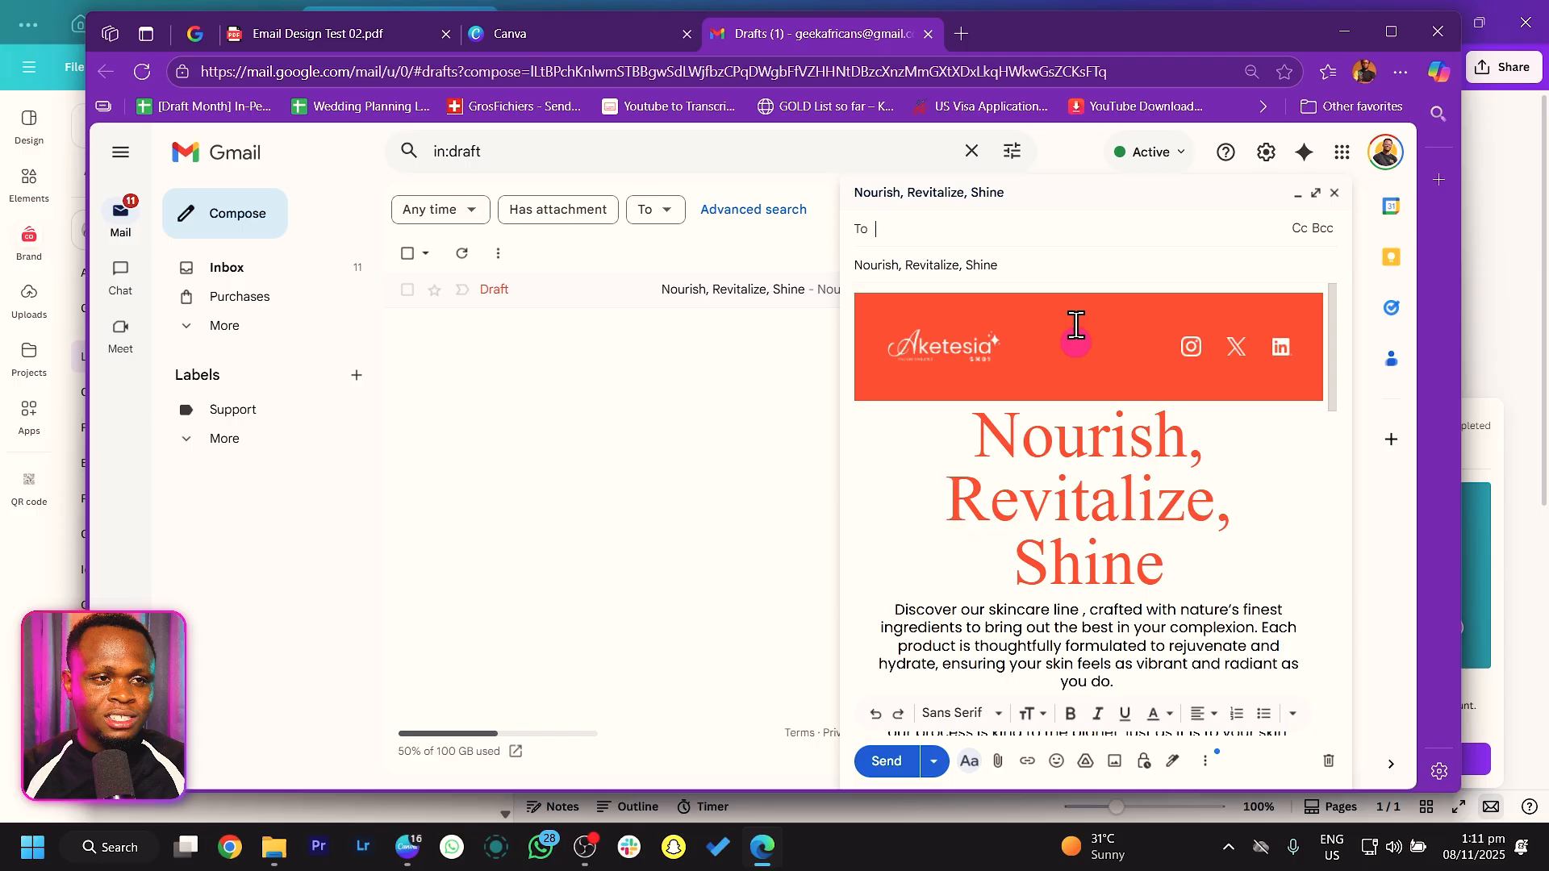
left_click_drag(1338, 345, 1344, 314)
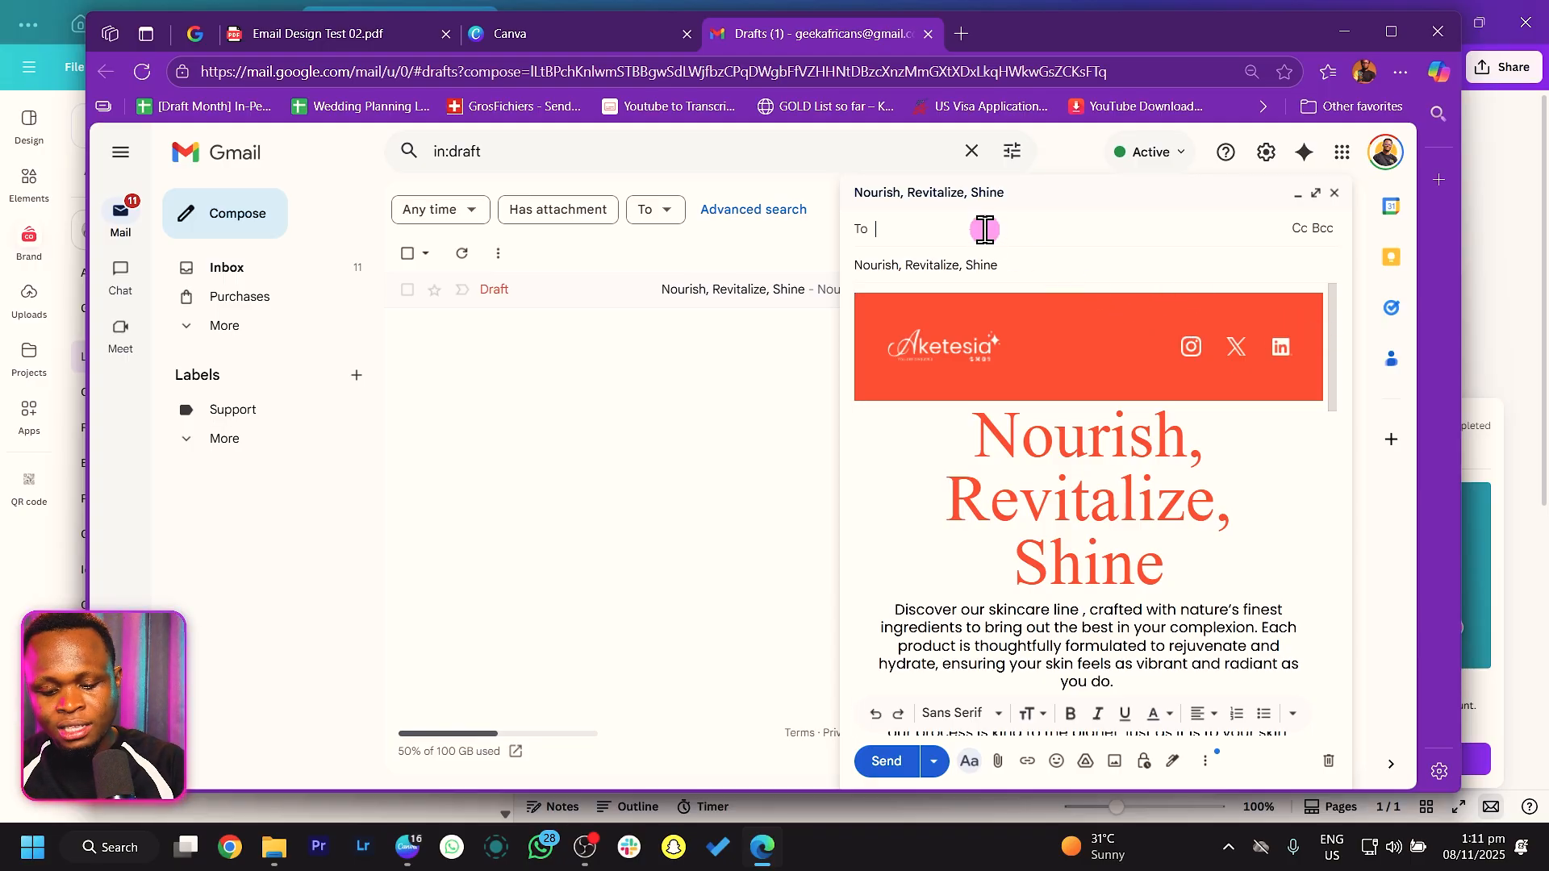
type("african")
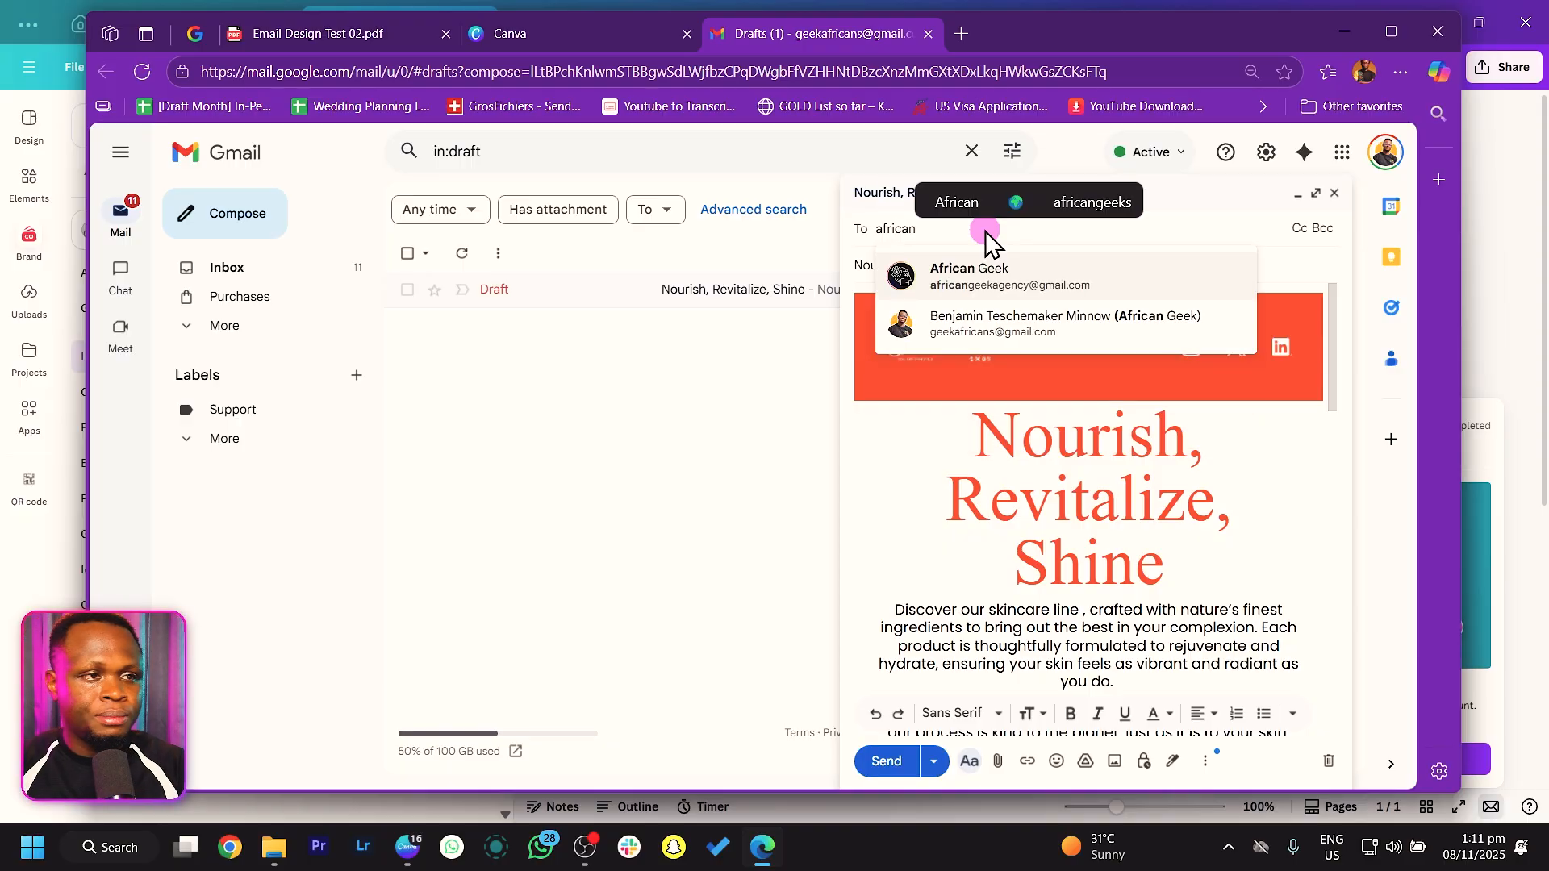
left_click(979, 271)
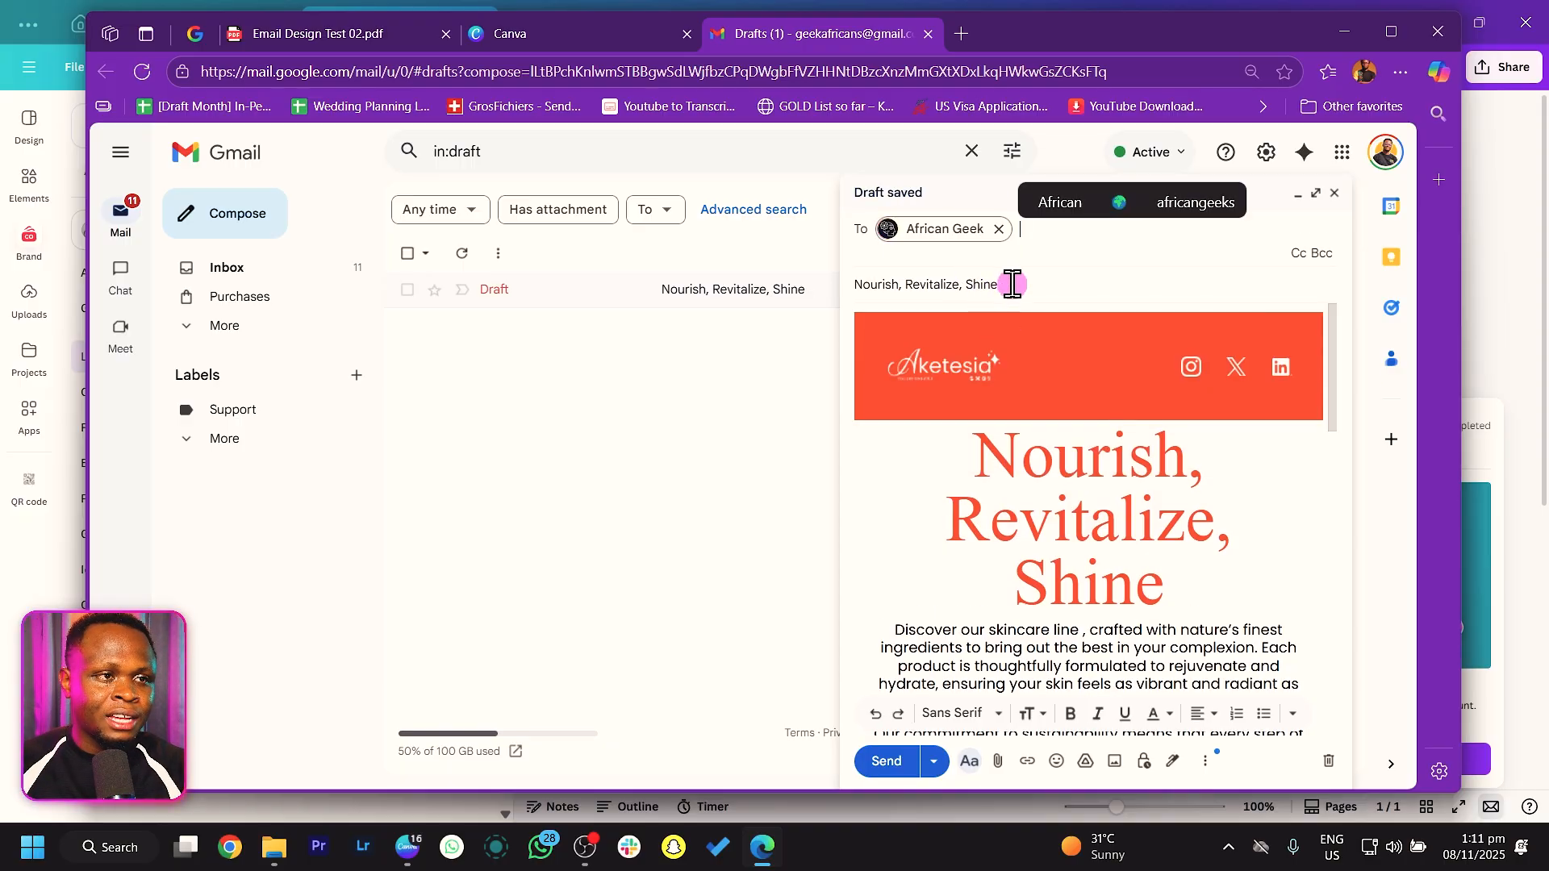
Step: Extend the draft's subject line to read "Nourish, Revitalize, Shine! Our New Product"
left_click_drag(1013, 284, 945, 280)
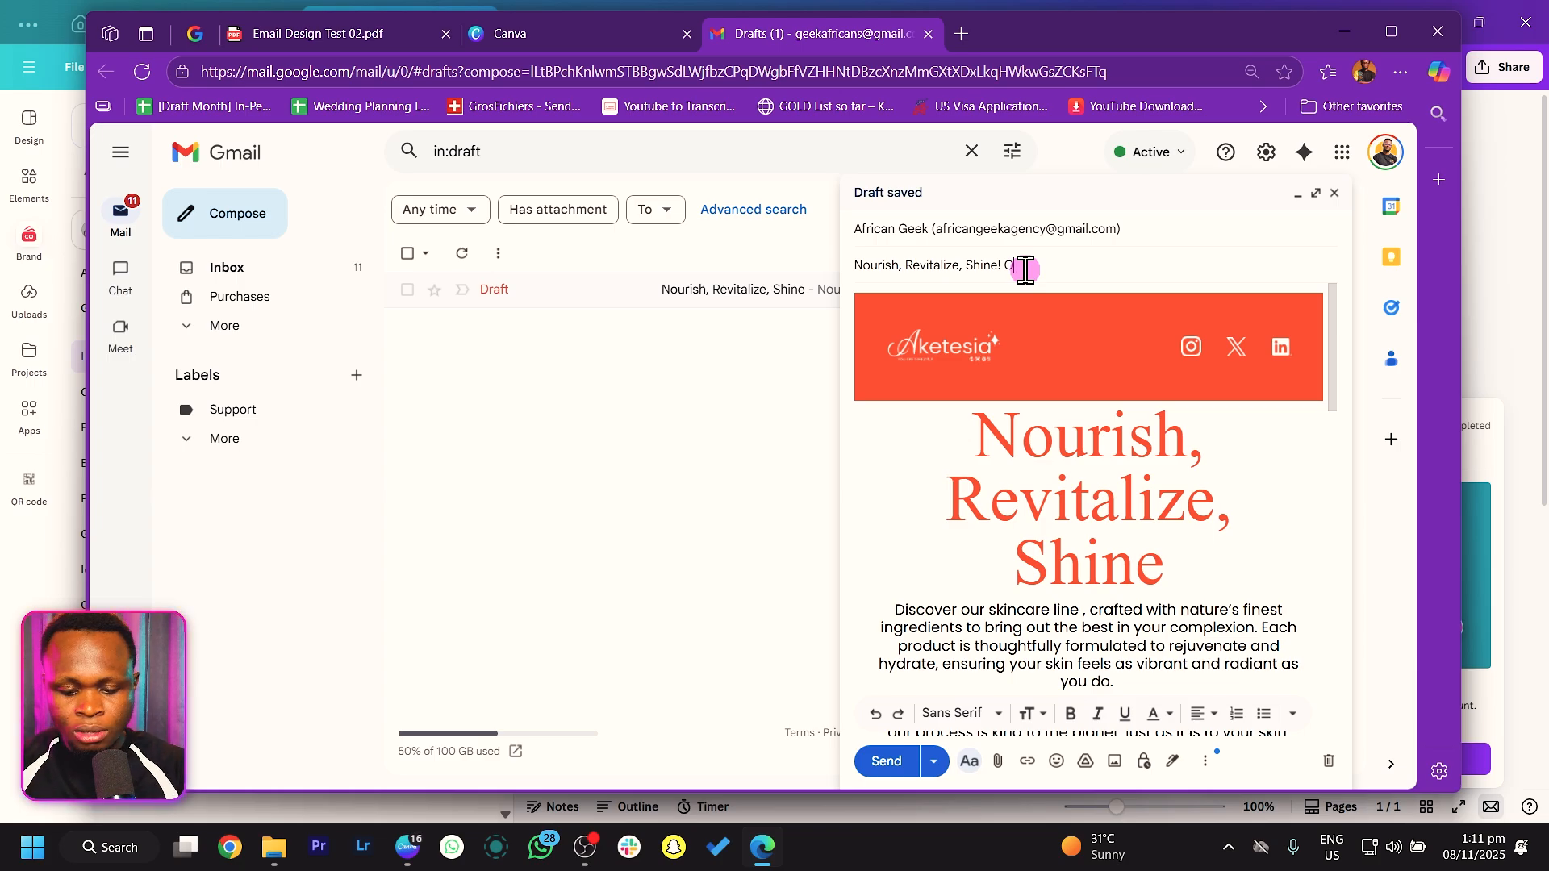
type("r New Pr")
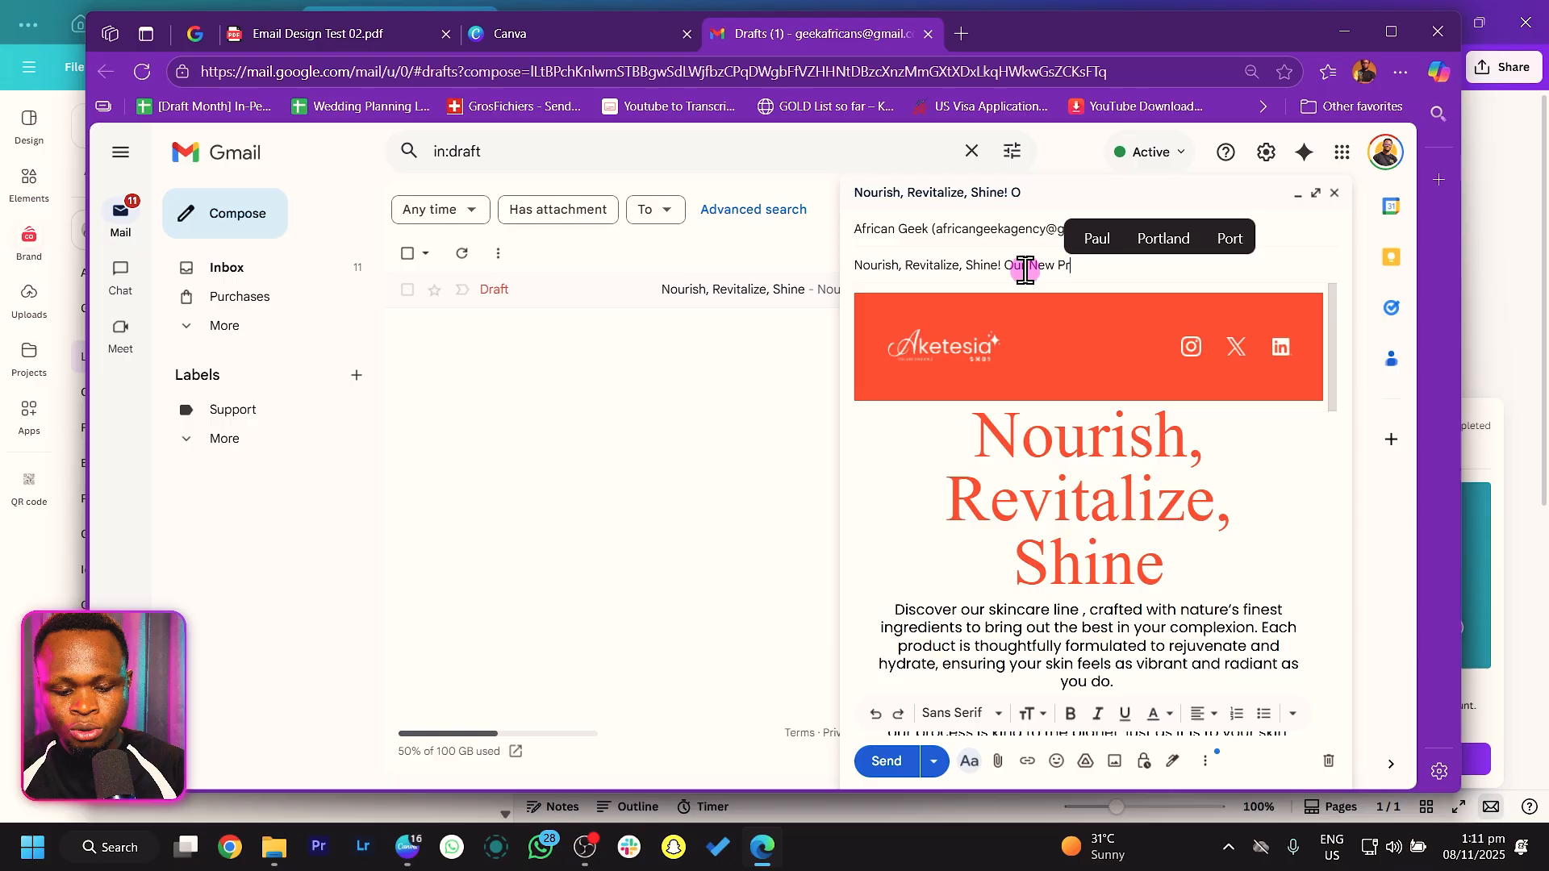
type("oduct")
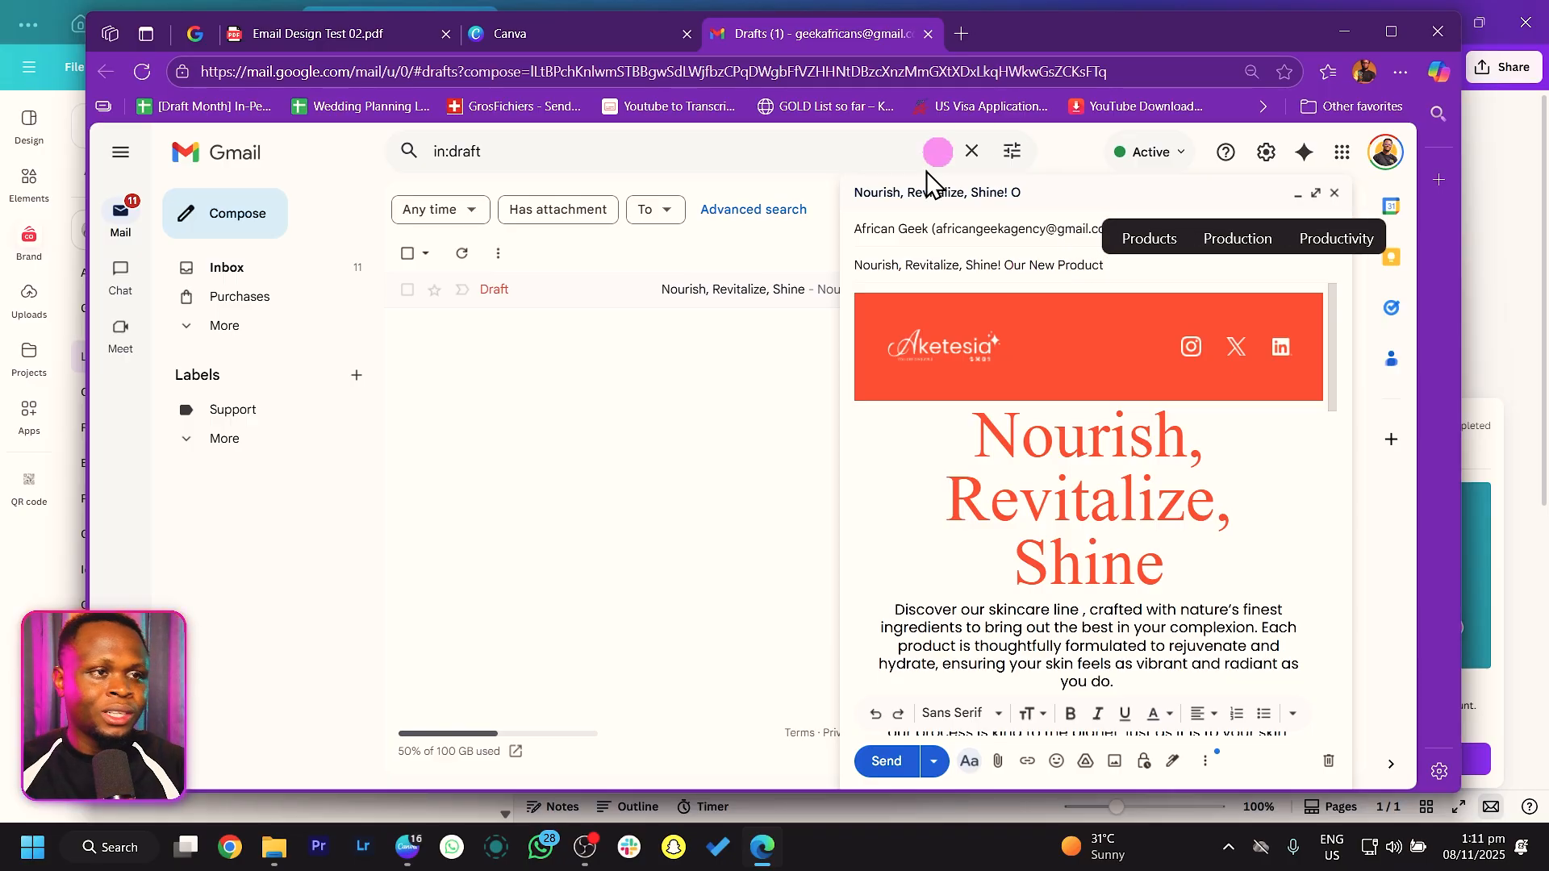
Step: Insert a yellow star emoji at the start of the subject line and send the email
left_click(856, 266)
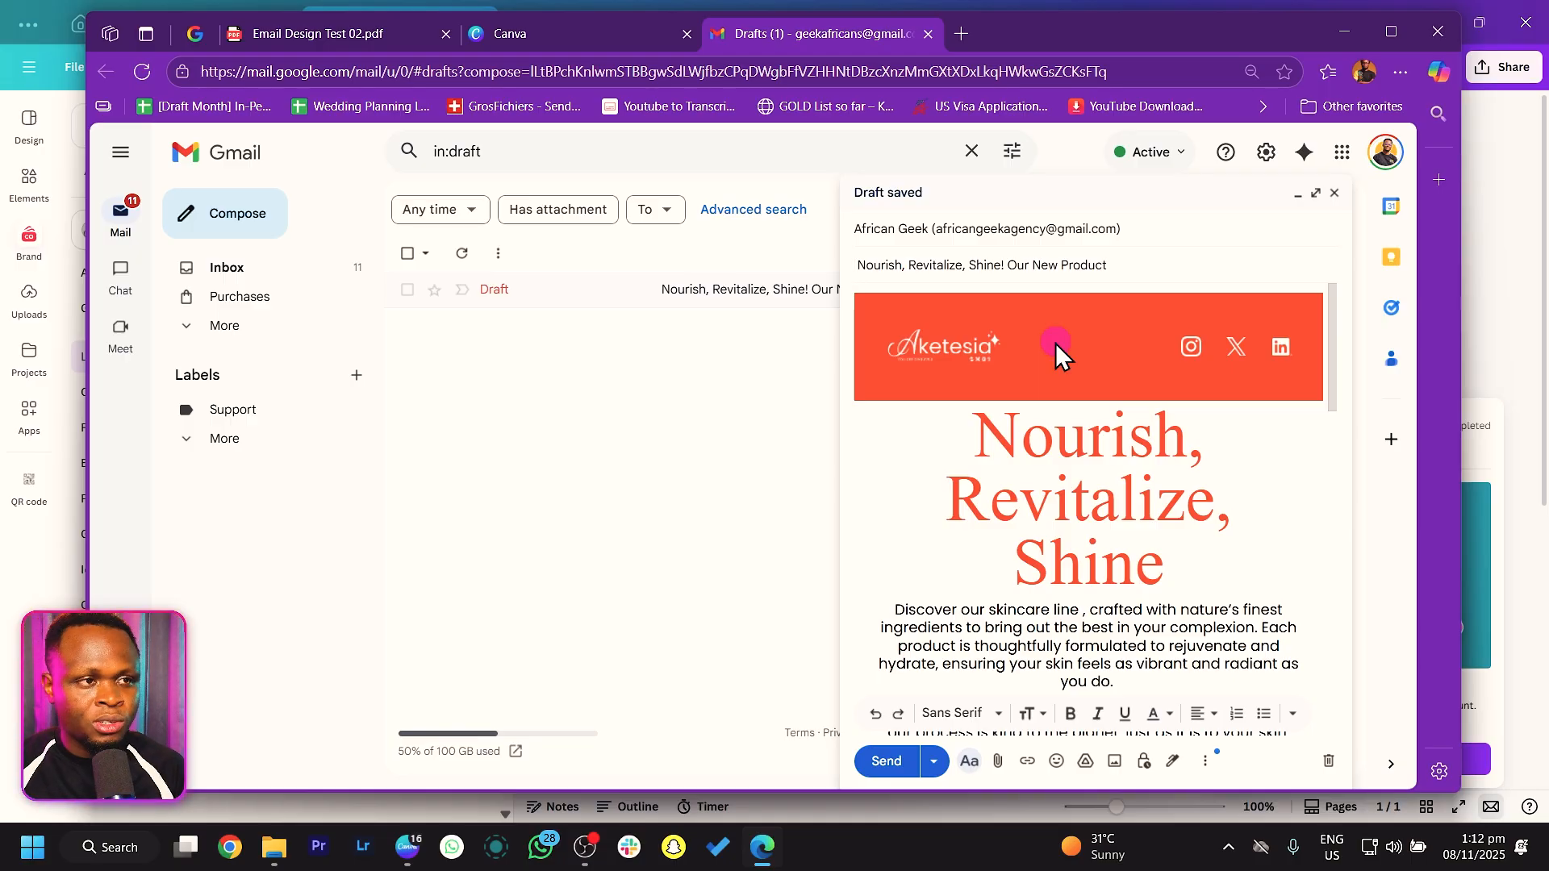
key("super+period")
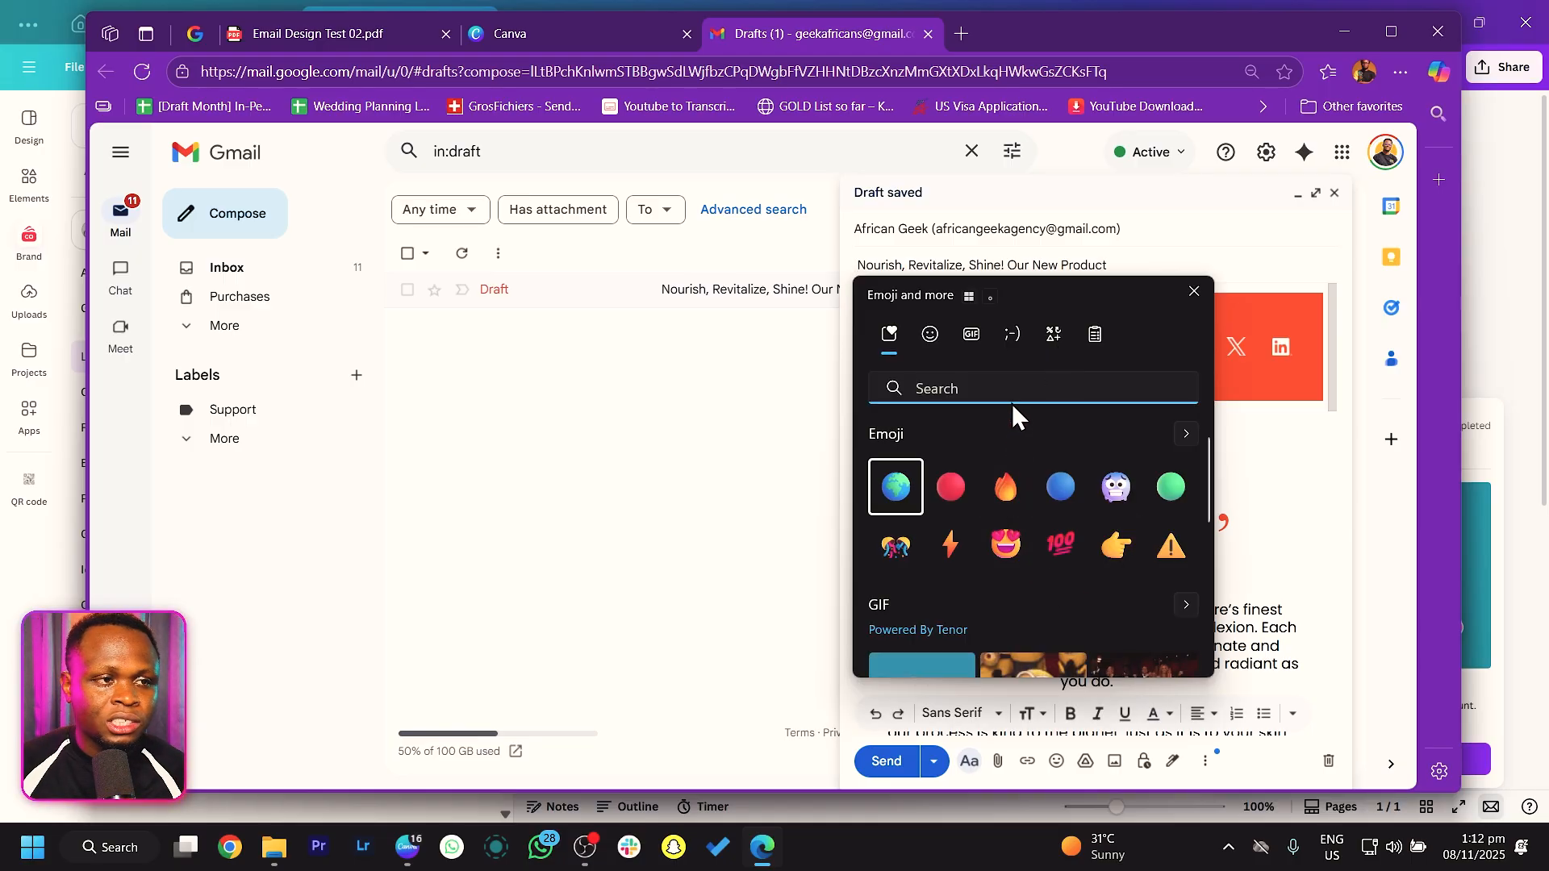
type("star")
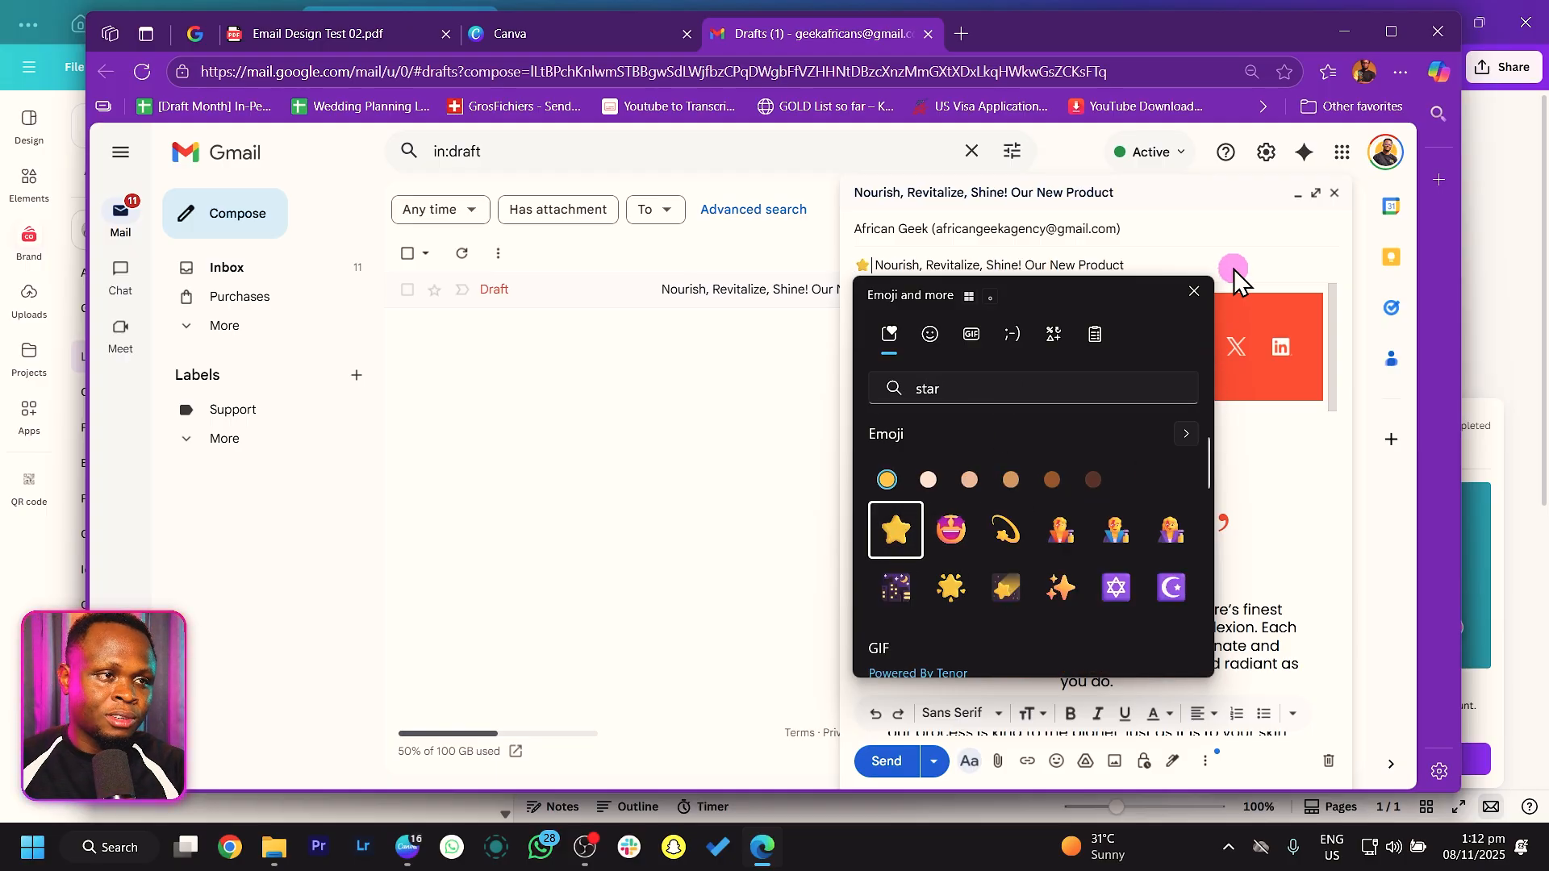
left_click(1269, 266)
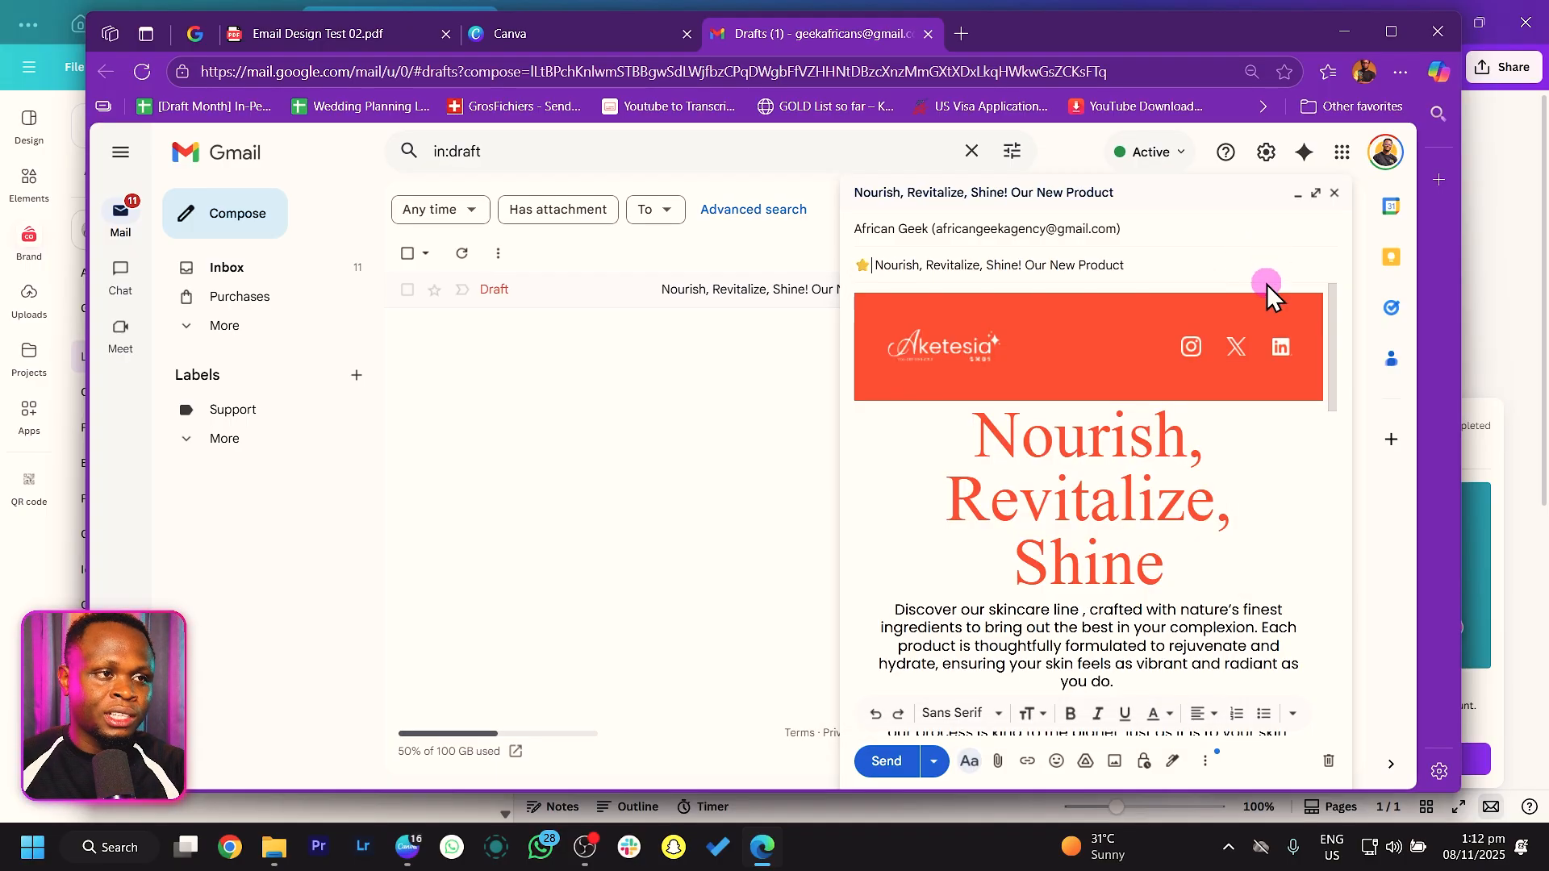
left_click(887, 761)
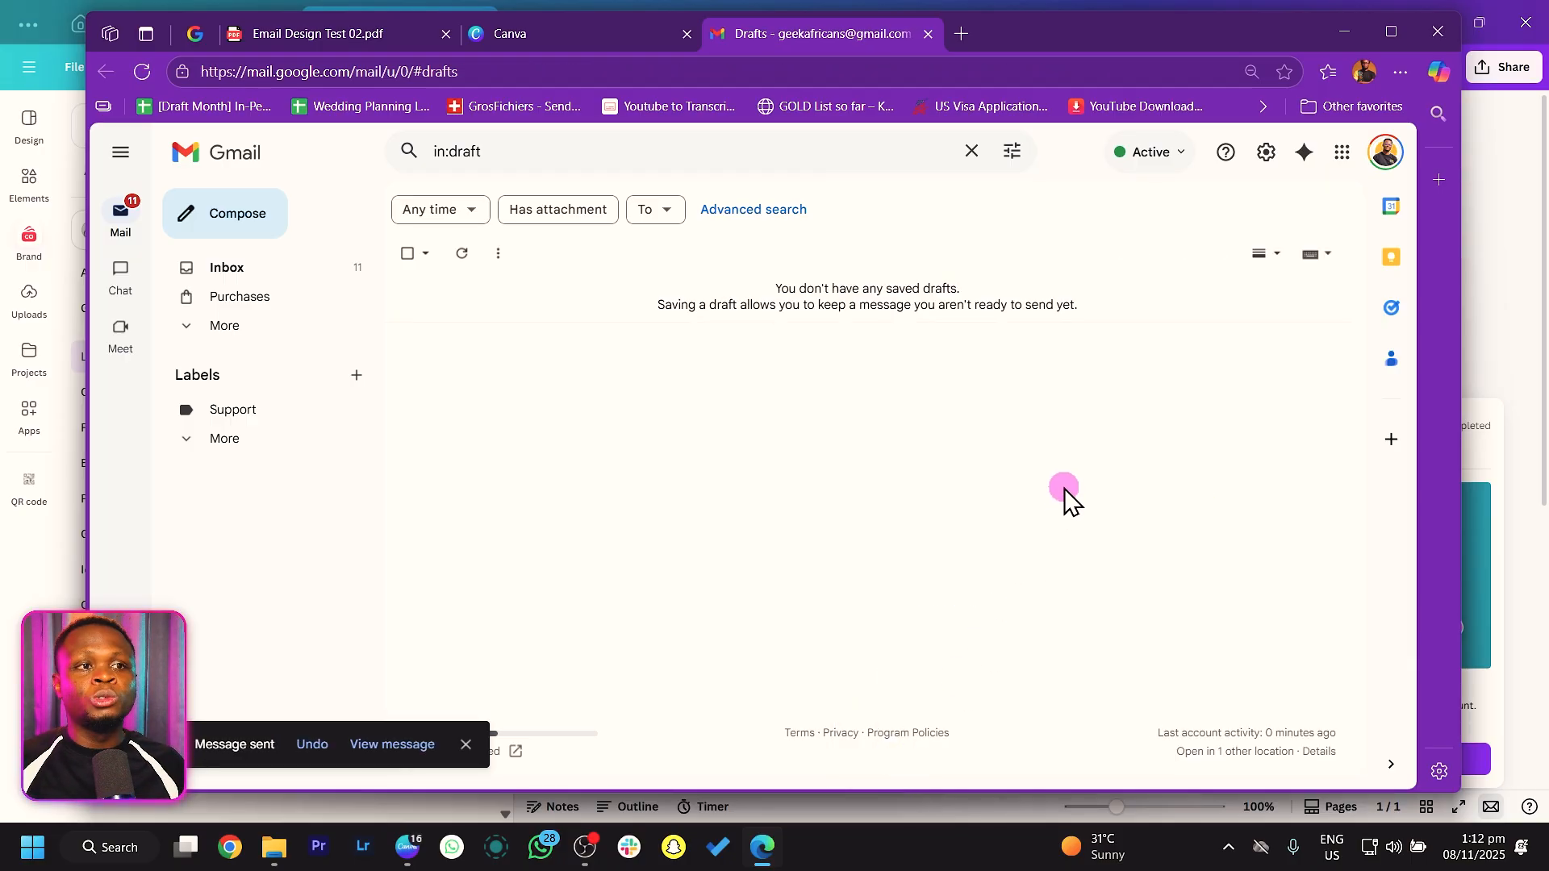